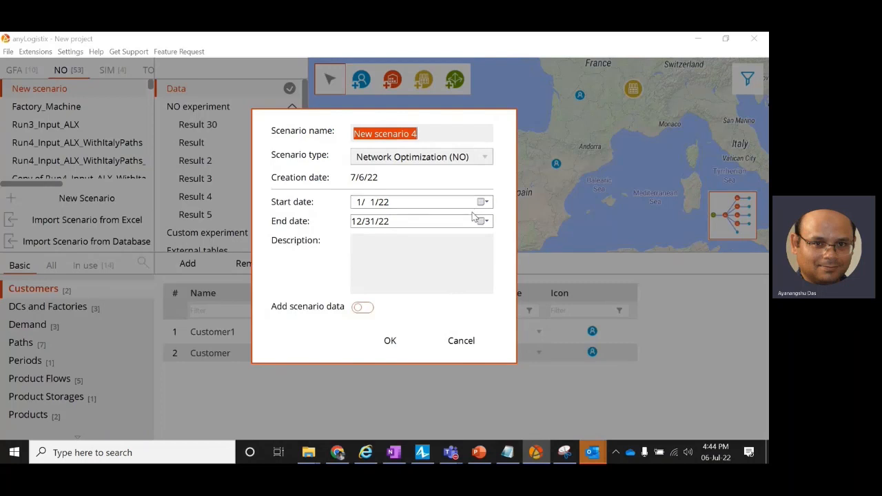
Create a Network Optimization scenario named New scenario 4, running from 1/1/22 to 12/31/22, without adding scenario data
{"action": "left_click", "coordinate": [376, 346]}
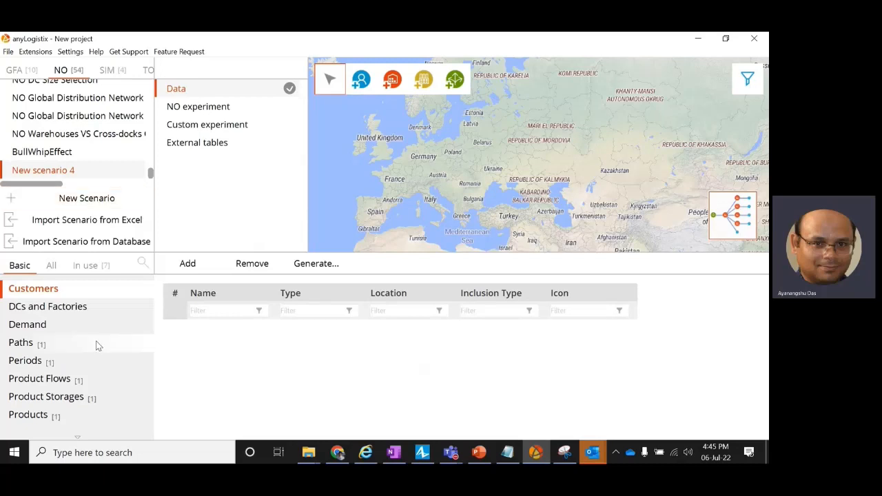
{"action": "scroll", "coordinate": [62, 405], "scroll_direction": "down", "scroll_amount": 1}
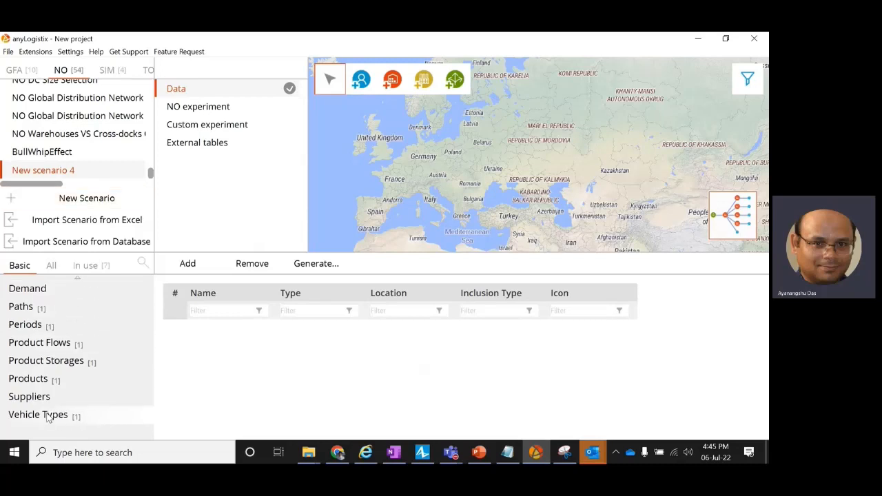
{"action": "scroll", "coordinate": [48, 410], "scroll_direction": "up", "scroll_amount": 1}
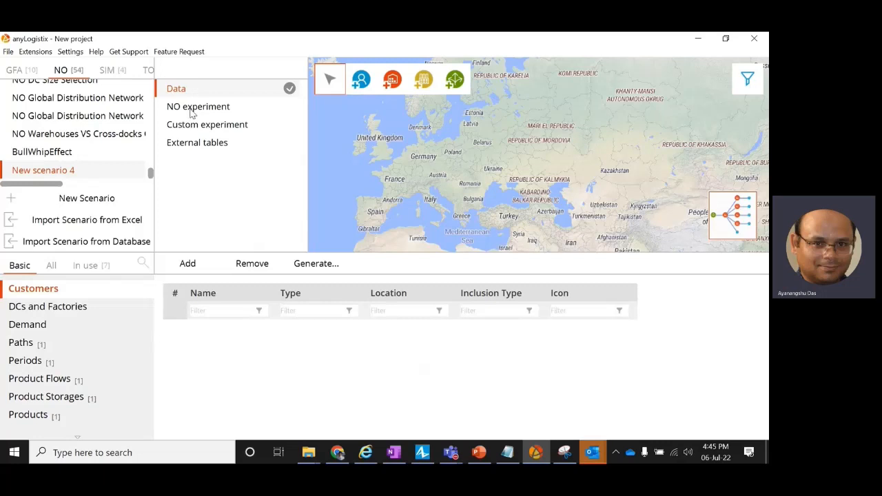
Review the NO experiment's duration, demand variation and solution search settings, and return to the scenario data
{"action": "left_click", "coordinate": [215, 113]}
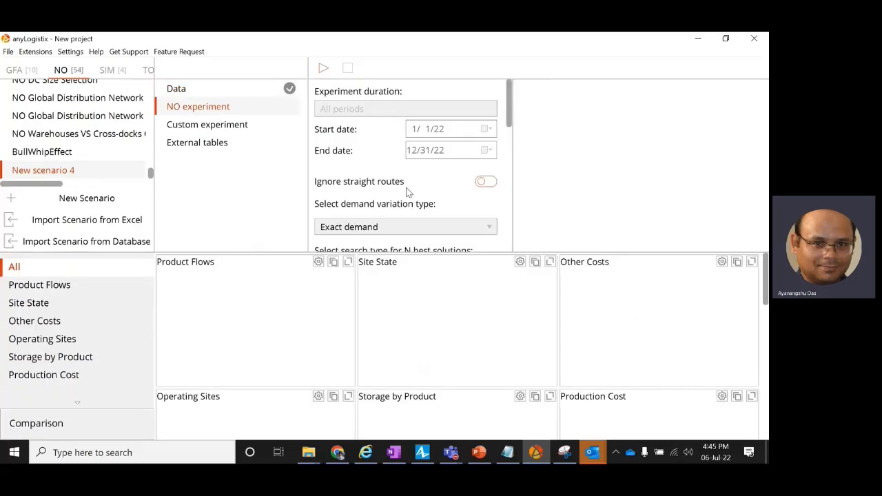
{"action": "scroll", "coordinate": [403, 221], "scroll_direction": "down", "scroll_amount": 1}
{"action": "scroll", "coordinate": [403, 221], "scroll_direction": "down", "scroll_amount": 3}
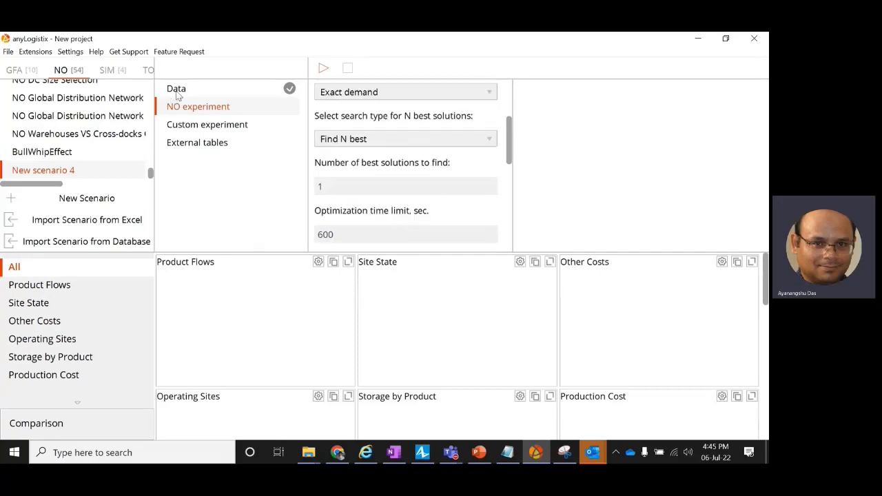
{"action": "left_click", "coordinate": [177, 93]}
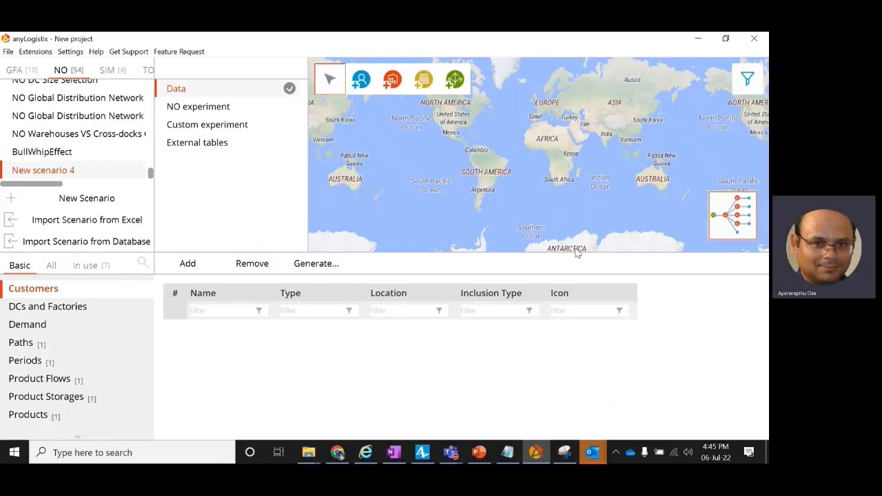
{"action": "left_click_drag", "start_coordinate": [499, 106], "coordinate": [398, 205]}
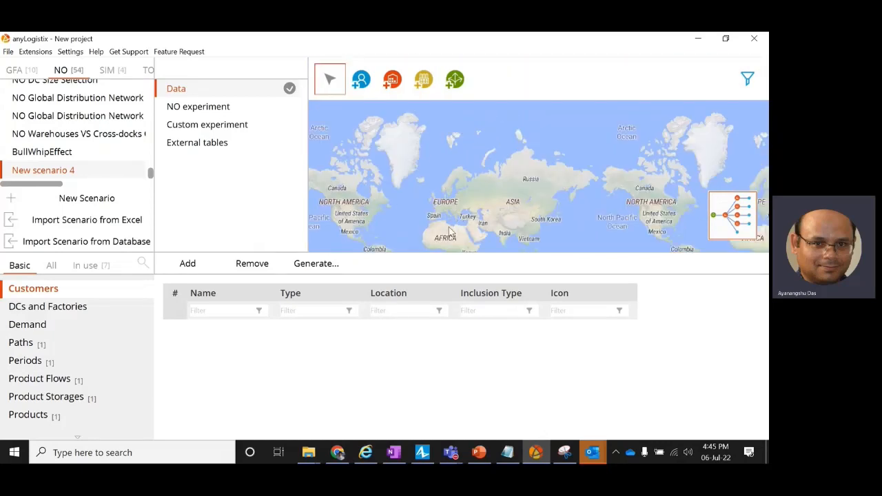
{"action": "left_click_drag", "start_coordinate": [444, 213], "coordinate": [465, 217]}
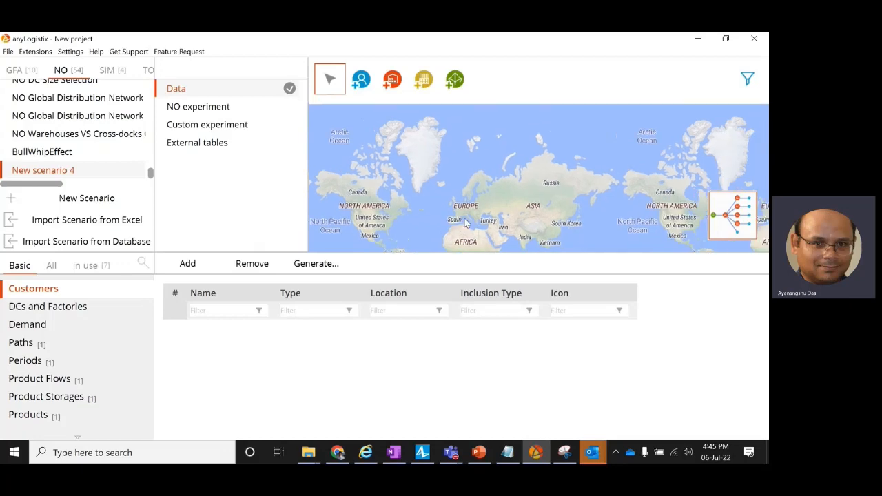
{"action": "scroll", "coordinate": [466, 210], "scroll_direction": "up", "scroll_amount": 3}
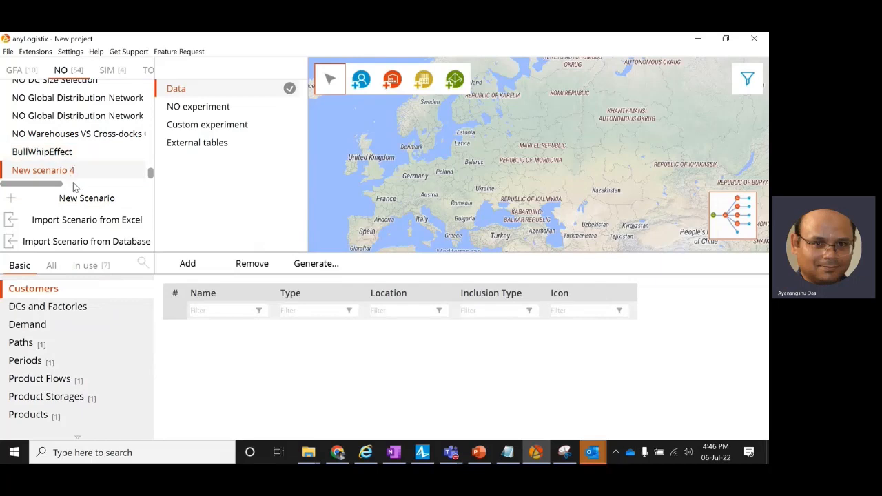
Compare the scenario's data tables in use with the basic and complete table lists
{"action": "left_click", "coordinate": [84, 266]}
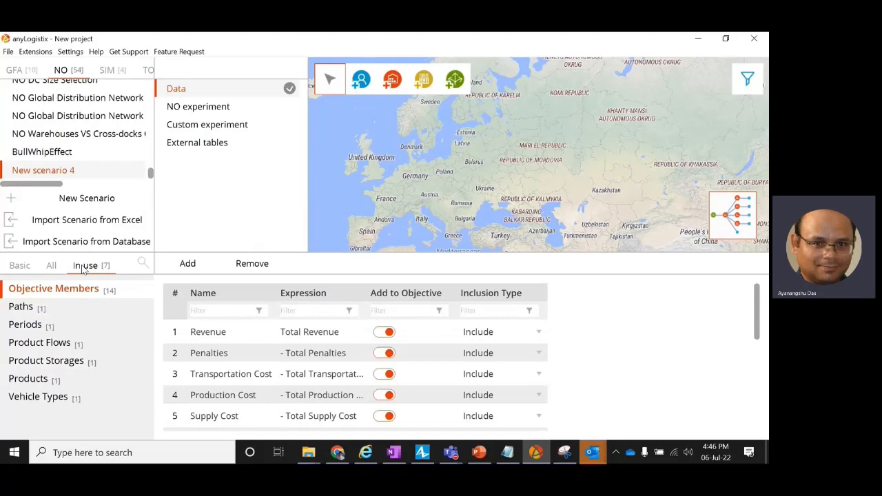
{"action": "left_click", "coordinate": [29, 268]}
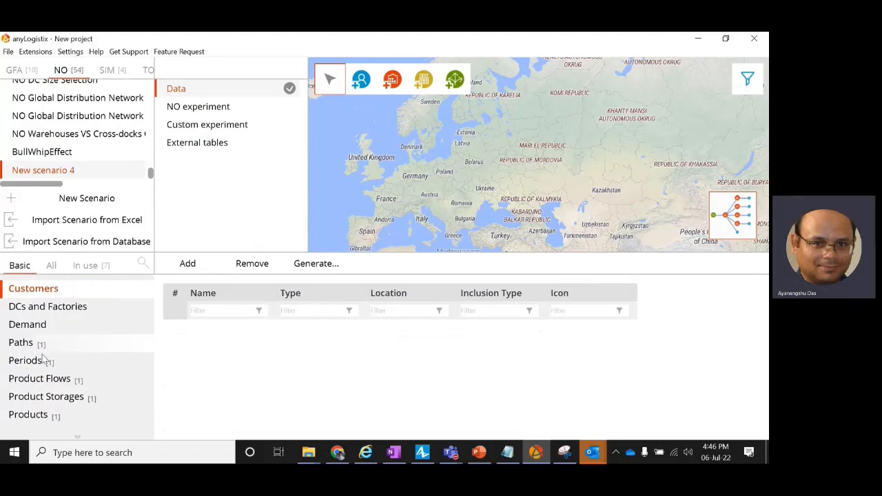
{"action": "scroll", "coordinate": [38, 387], "scroll_direction": "down", "scroll_amount": 1}
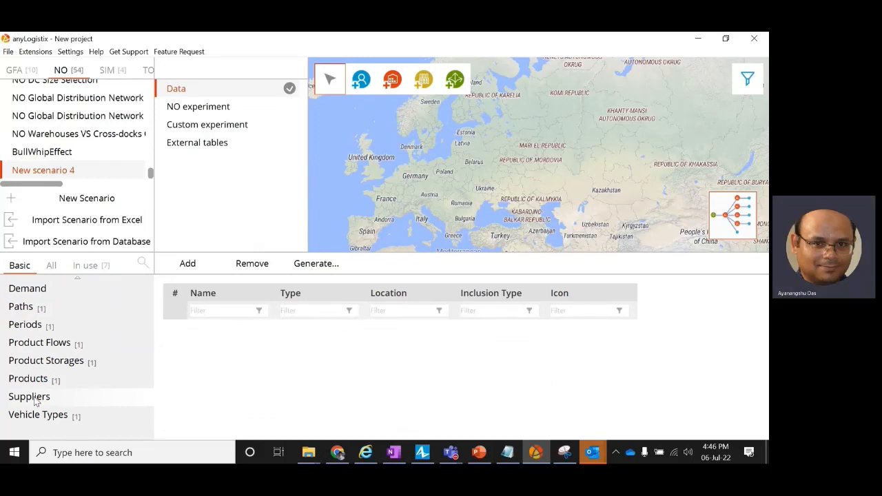
{"action": "scroll", "coordinate": [38, 404], "scroll_direction": "up", "scroll_amount": 1}
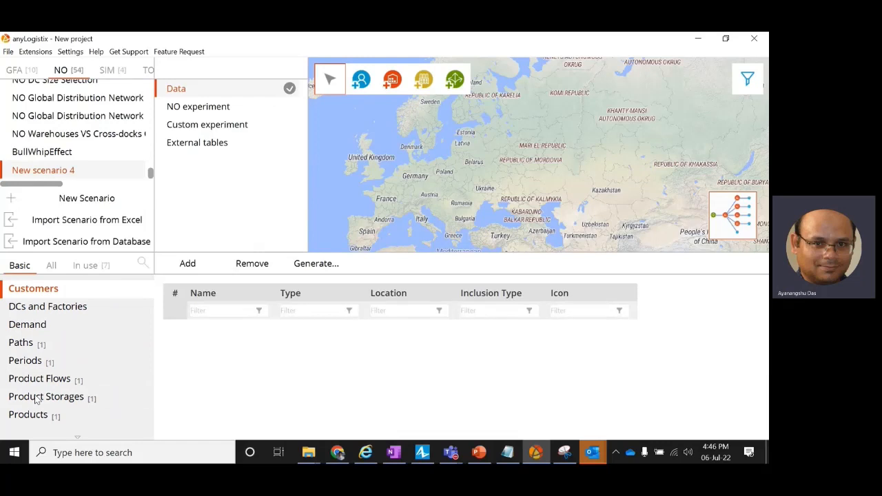
{"action": "left_click", "coordinate": [51, 267]}
{"action": "scroll", "coordinate": [41, 393], "scroll_direction": "down", "scroll_amount": 2}
{"action": "scroll", "coordinate": [42, 396], "scroll_direction": "up", "scroll_amount": 3}
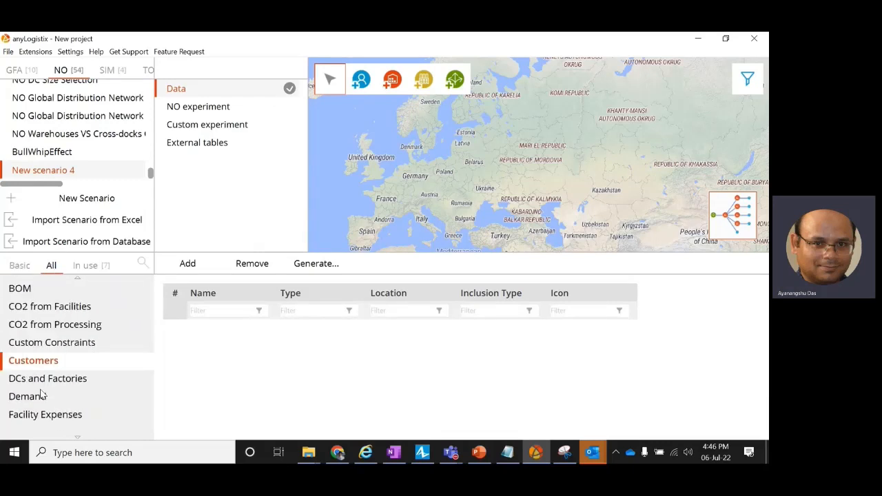
{"action": "scroll", "coordinate": [42, 396], "scroll_direction": "down", "scroll_amount": 8}
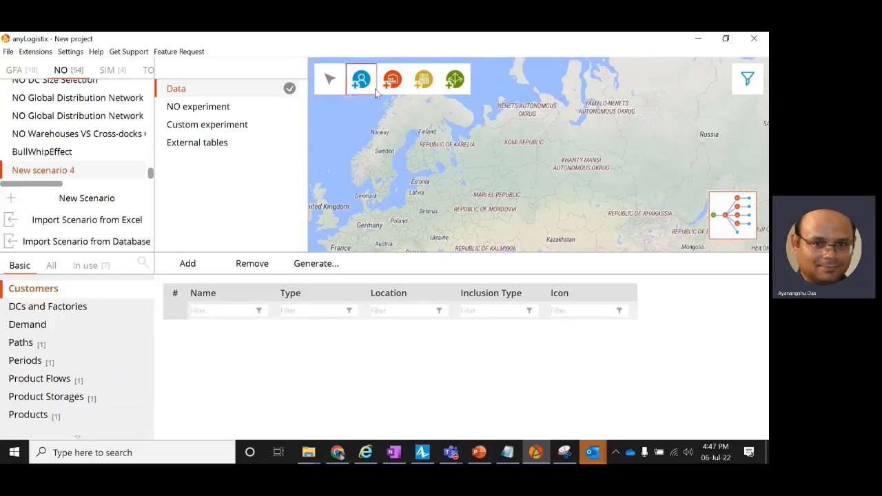
Place a customer on the map in southern Germany
{"action": "left_click", "coordinate": [366, 83]}
{"action": "left_click_drag", "start_coordinate": [477, 211], "coordinate": [491, 149]}
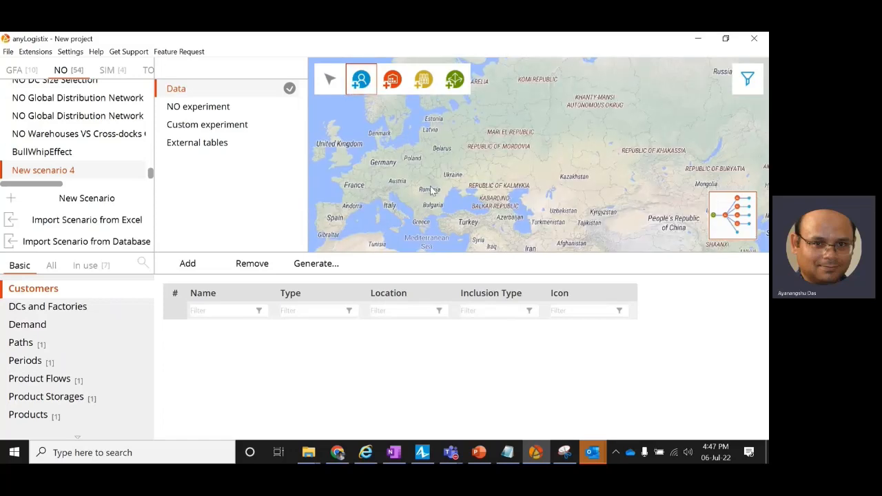
{"action": "scroll", "coordinate": [490, 150], "scroll_direction": "up", "scroll_amount": 2}
{"action": "scroll", "coordinate": [396, 184], "scroll_direction": "up", "scroll_amount": 2}
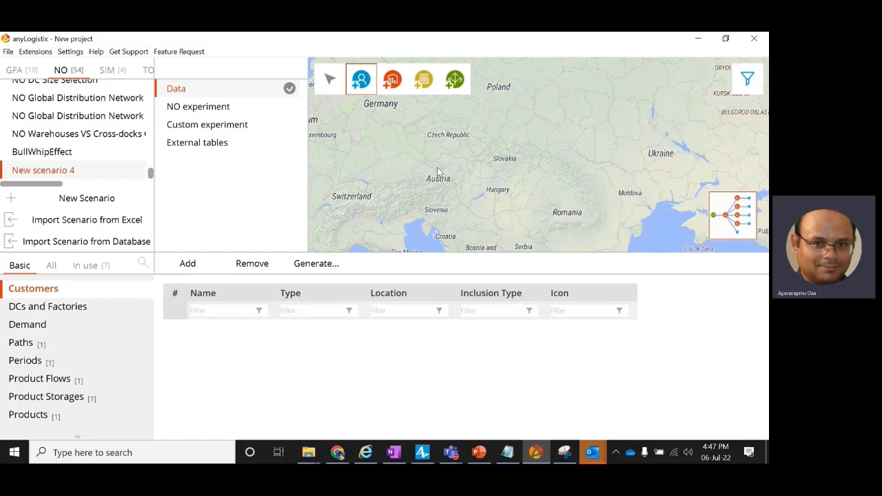
{"action": "scroll", "coordinate": [441, 182], "scroll_direction": "down", "scroll_amount": 3}
{"action": "scroll", "coordinate": [416, 168], "scroll_direction": "up", "scroll_amount": 1}
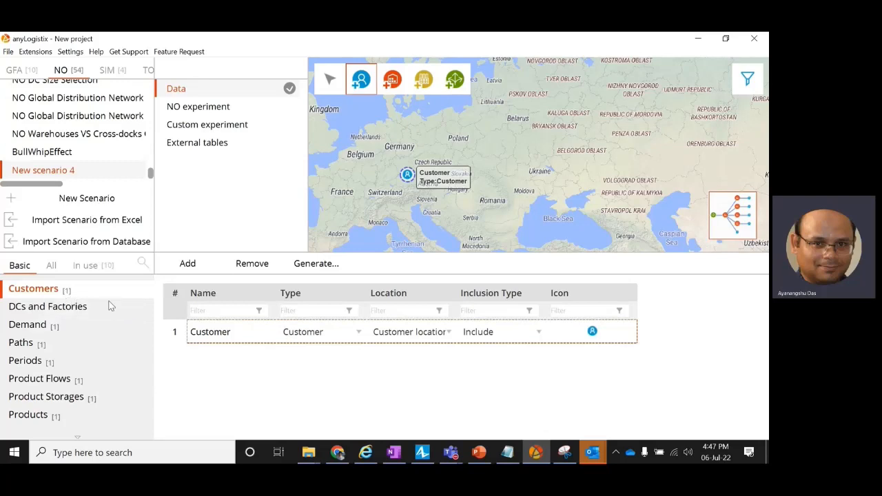
Rename the customer record as Customer 1
{"action": "left_click", "coordinate": [191, 333]}
{"action": "left_click_drag", "start_coordinate": [191, 332], "coordinate": [260, 336]}
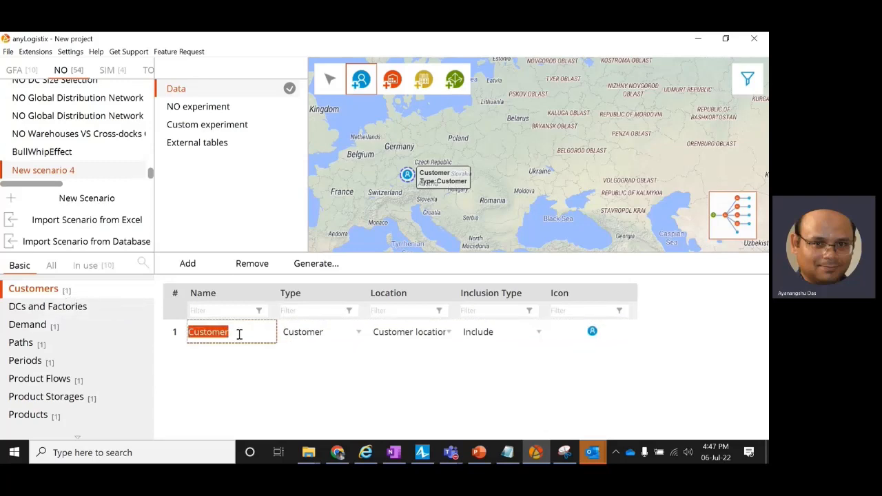
{"action": "type", "text": "Customer 1"}
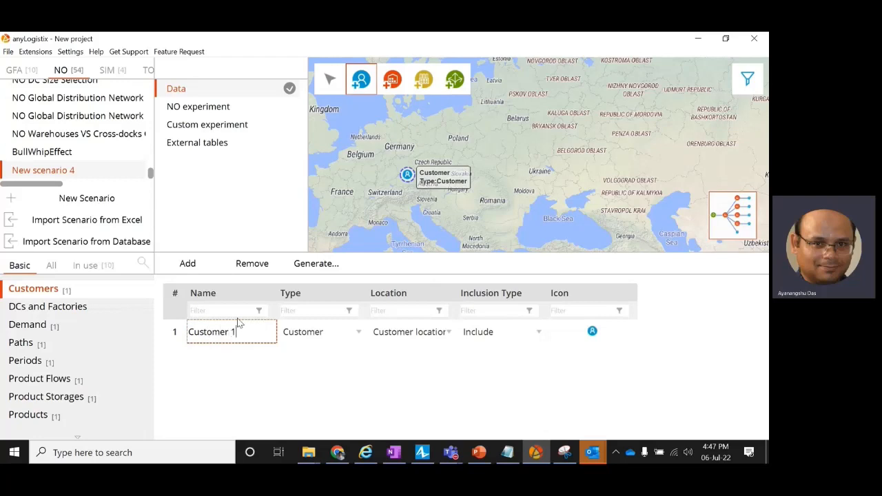
{"action": "left_click", "coordinate": [297, 327]}
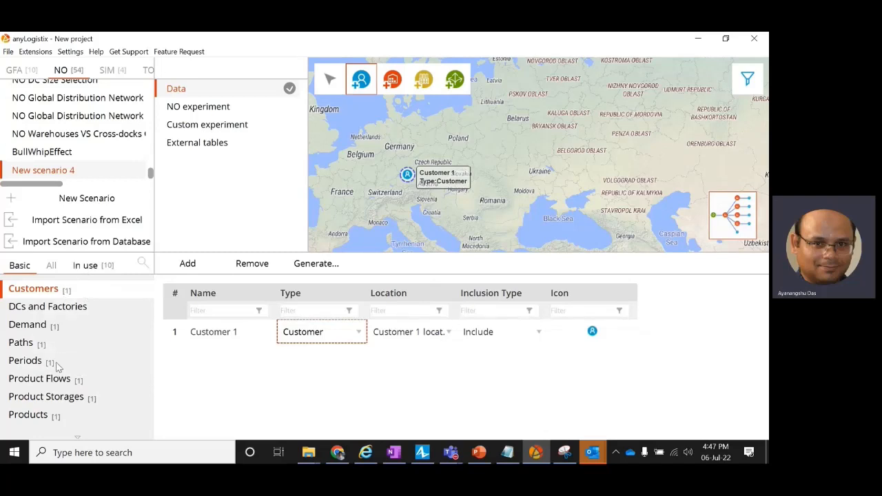
Examine the Customer 1 location record in the in-use Locations table, including its latitude and longitude
{"action": "left_click", "coordinate": [73, 270]}
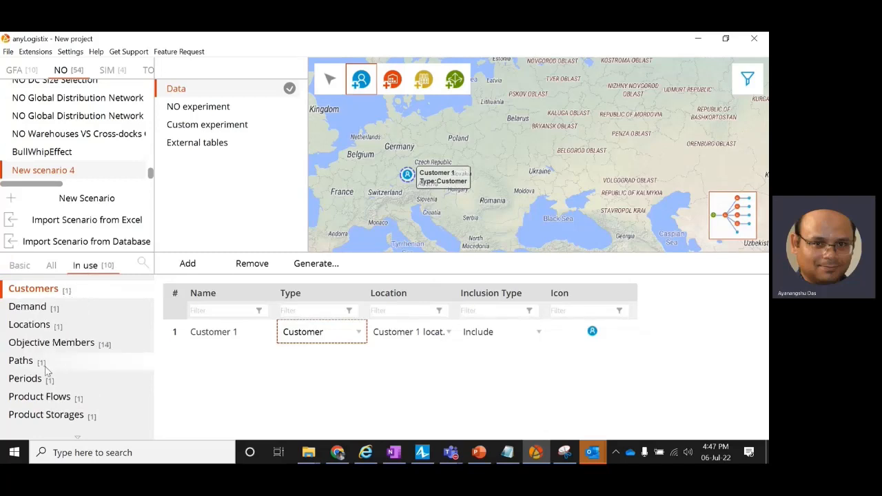
{"action": "left_click", "coordinate": [54, 327]}
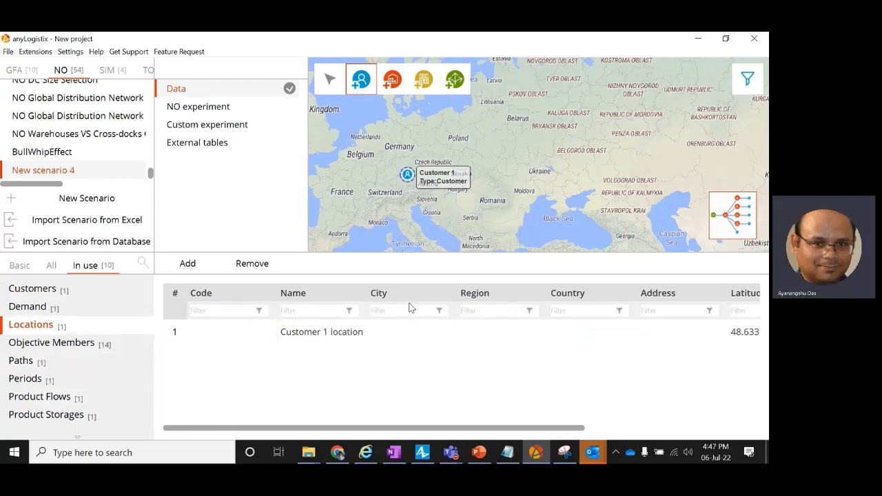
{"action": "left_click_drag", "start_coordinate": [502, 429], "coordinate": [614, 431]}
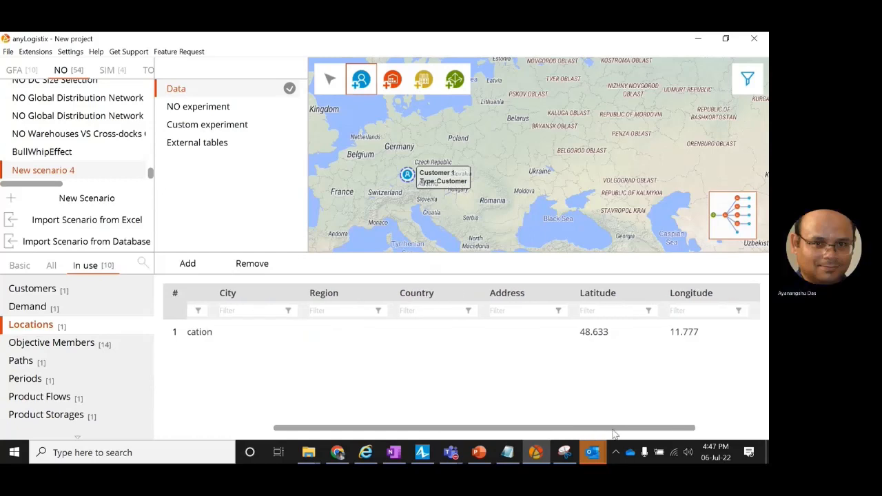
{"action": "left_click_drag", "start_coordinate": [560, 429], "coordinate": [392, 434]}
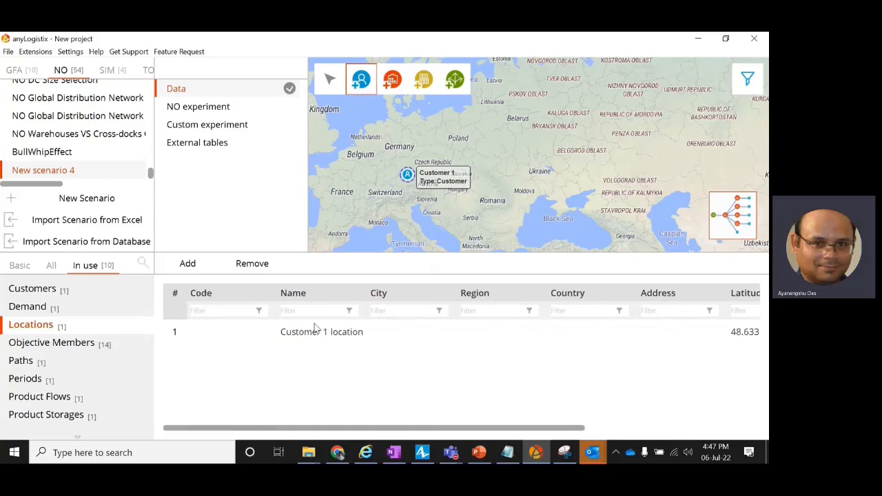
Move the Customer 1 marker slightly west within southern Germany, to about latitude 48.429 and longitude 10.547
{"action": "scroll", "coordinate": [409, 180], "scroll_direction": "up", "scroll_amount": 1}
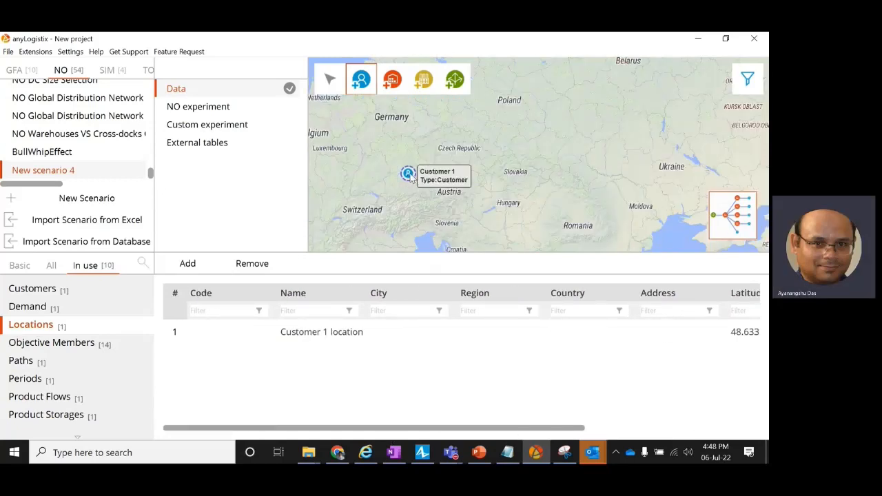
{"action": "mouse_move", "coordinate": [411, 179]}
{"action": "left_mouse_down"}
{"action": "mouse_move", "coordinate": [374, 180]}
{"action": "mouse_move", "coordinate": [393, 178]}
{"action": "left_mouse_up"}
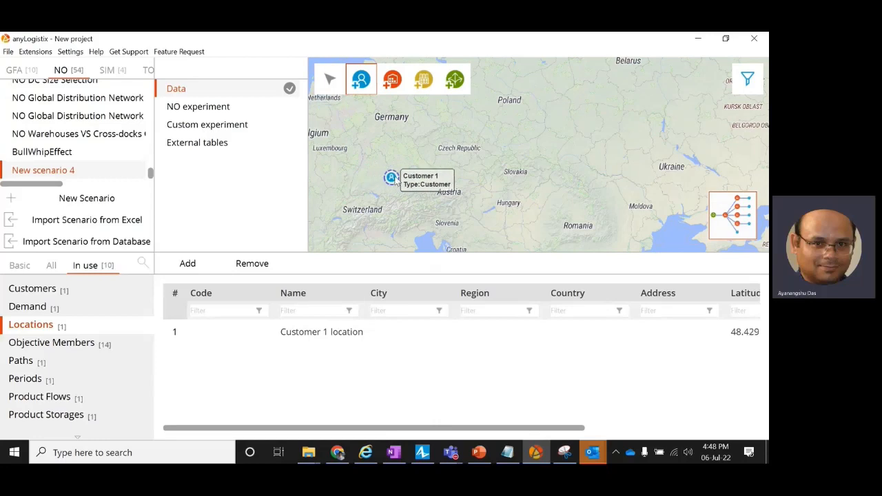
{"action": "scroll", "coordinate": [393, 179], "scroll_direction": "down", "scroll_amount": 1}
Set the Customer 1 location's city to Stuttgart and its country to Germany
{"action": "double_click", "coordinate": [340, 331]}
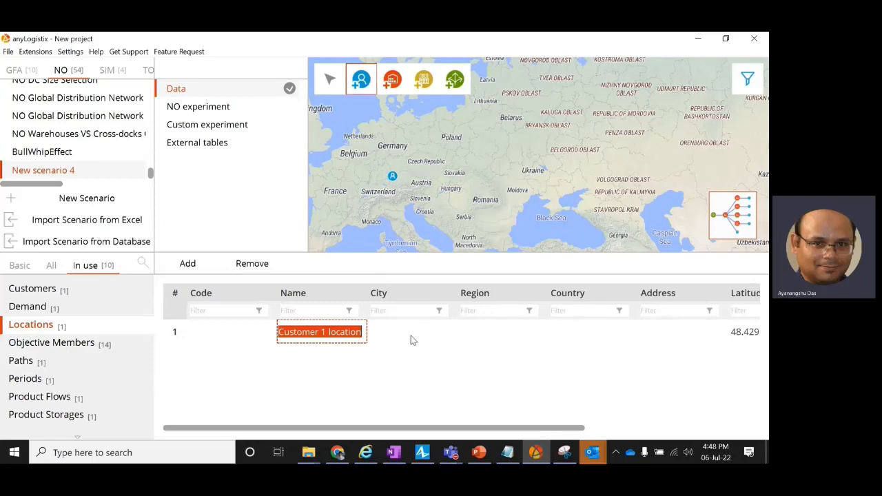
{"action": "left_click_drag", "start_coordinate": [583, 428], "coordinate": [605, 428]}
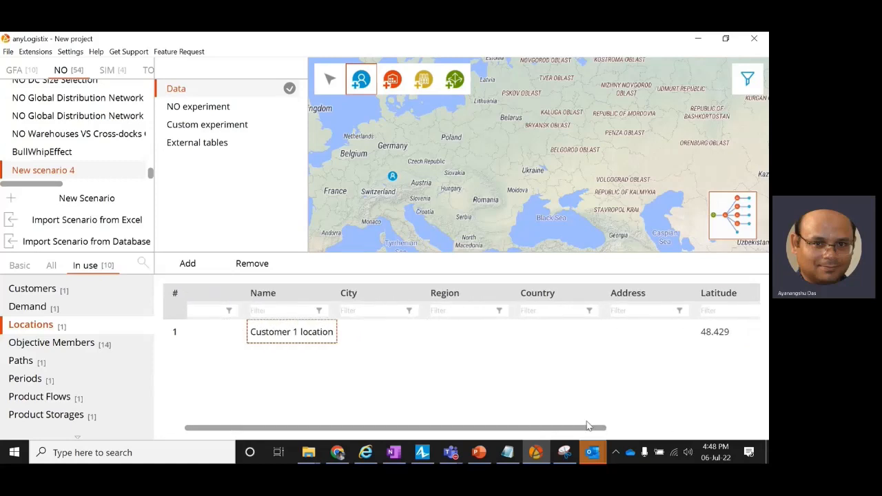
{"action": "double_click", "coordinate": [378, 335]}
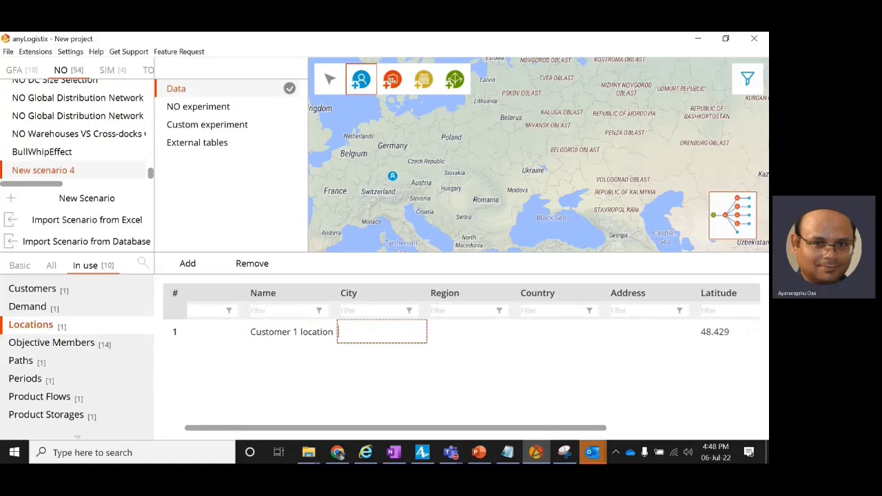
{"action": "type", "text": "Stuttgart"}
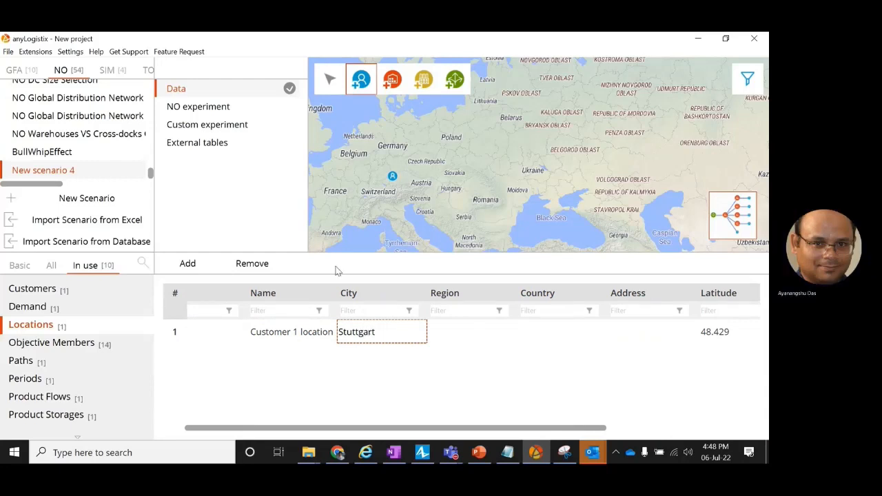
{"action": "left_click", "coordinate": [531, 331]}
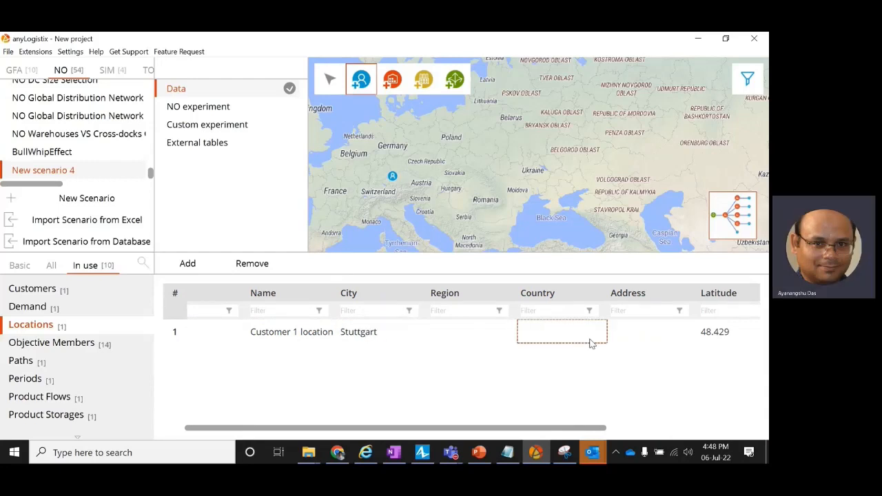
{"action": "type", "text": "Germany"}
Turn on coordinate autofill for the Customer 1 location so its position follows the entered city and country
{"action": "left_click_drag", "start_coordinate": [561, 429], "coordinate": [687, 378]}
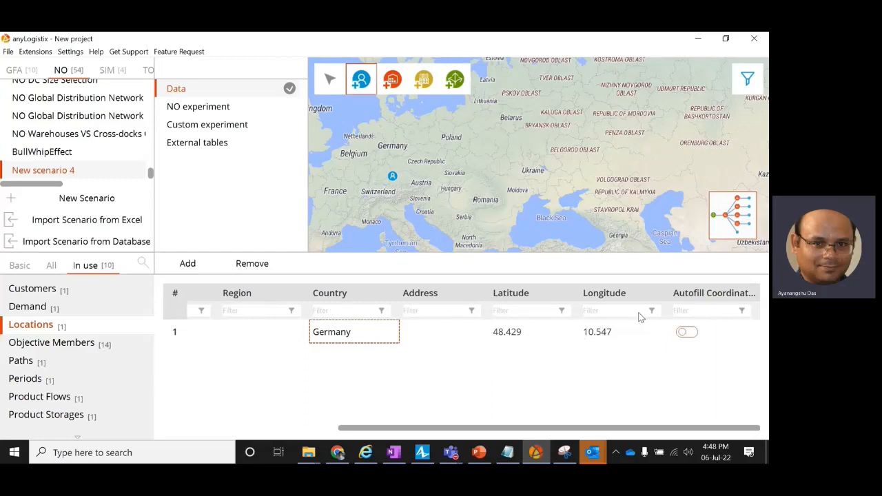
{"action": "left_click", "coordinate": [688, 338]}
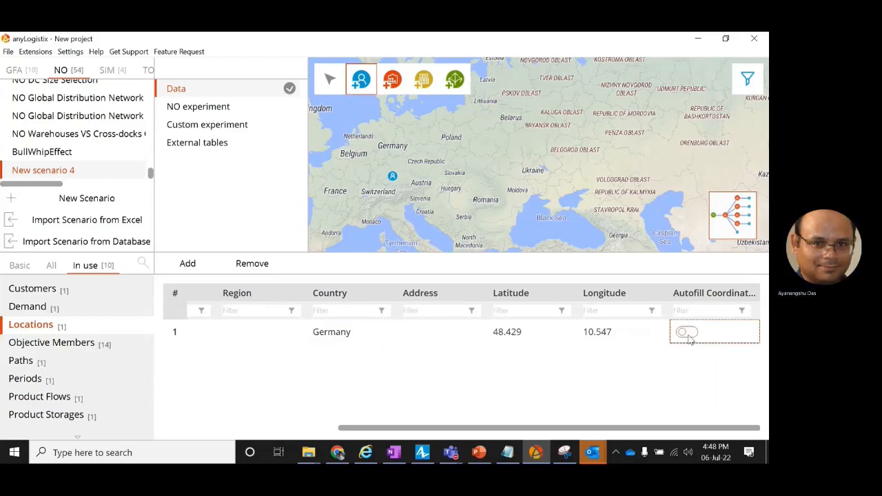
{"action": "left_click", "coordinate": [689, 335]}
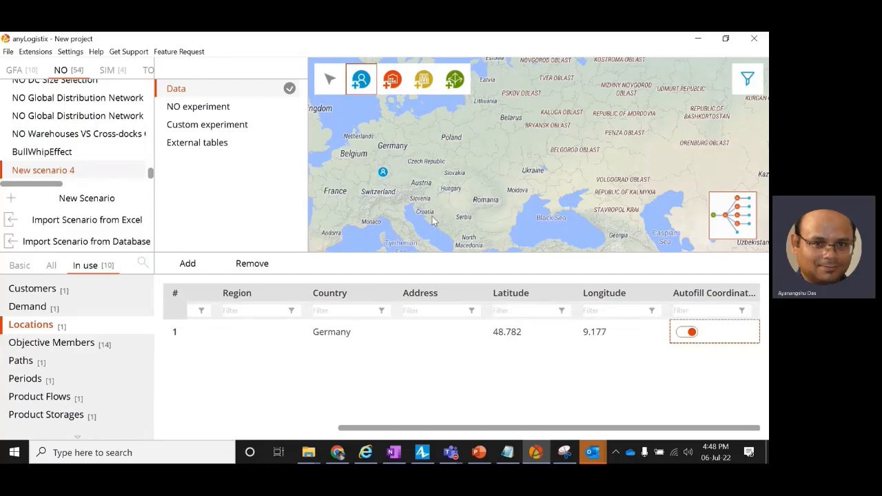
Place a new distribution center on the map in southeastern Germany, at about latitude 49.1 and longitude 12.2
{"action": "left_click_drag", "start_coordinate": [585, 428], "coordinate": [485, 437]}
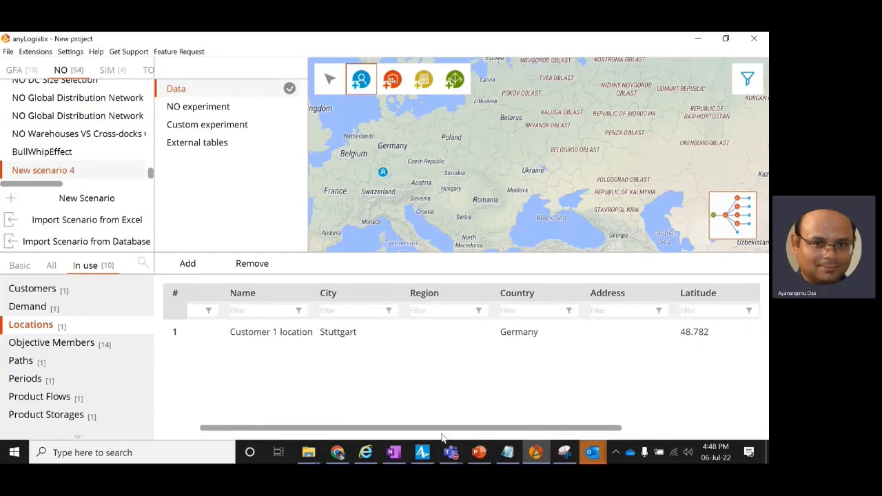
{"action": "left_click_drag", "start_coordinate": [444, 434], "coordinate": [508, 434]}
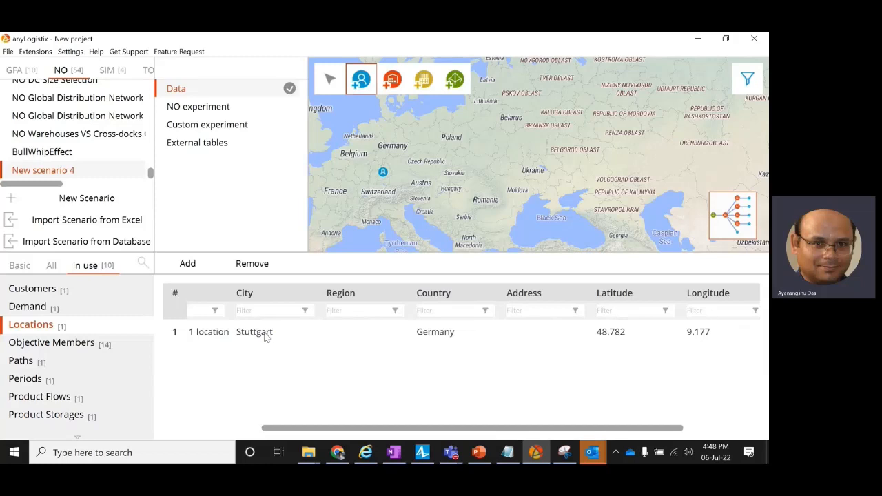
{"action": "left_click", "coordinate": [395, 81]}
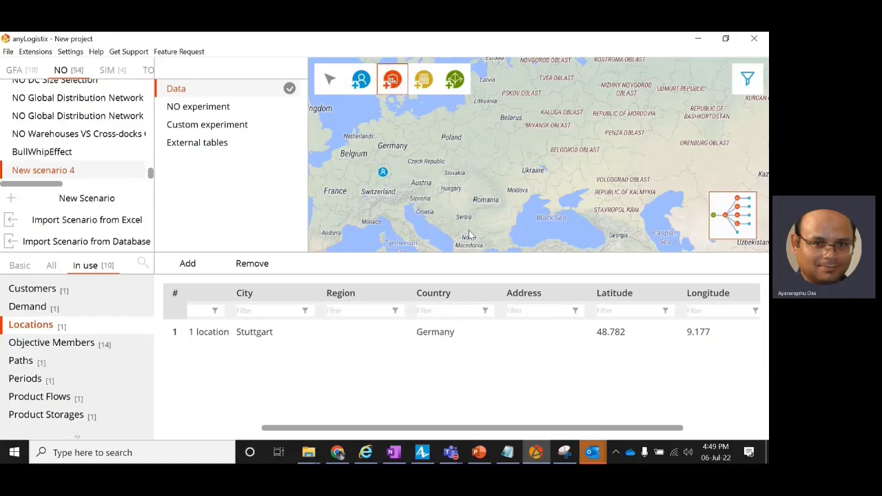
{"action": "left_click", "coordinate": [417, 176]}
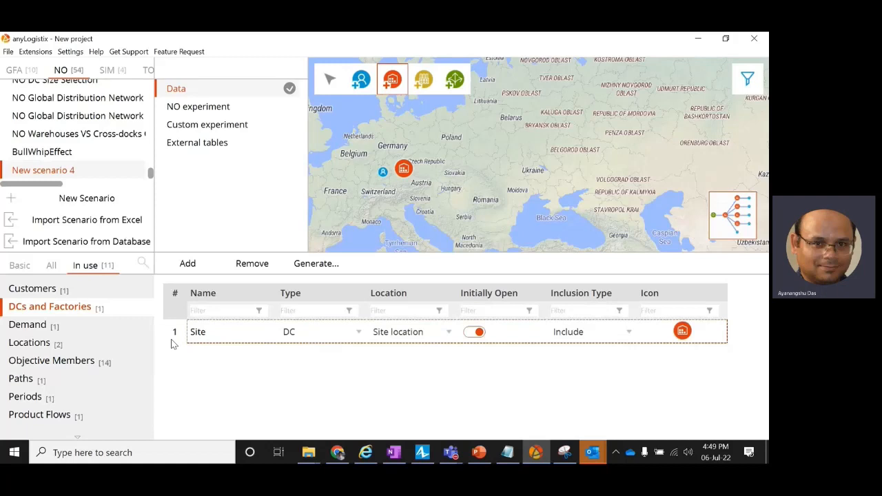
Set the Site location's city to Hague and its country to Germany in the Locations table
{"action": "left_click", "coordinate": [49, 340]}
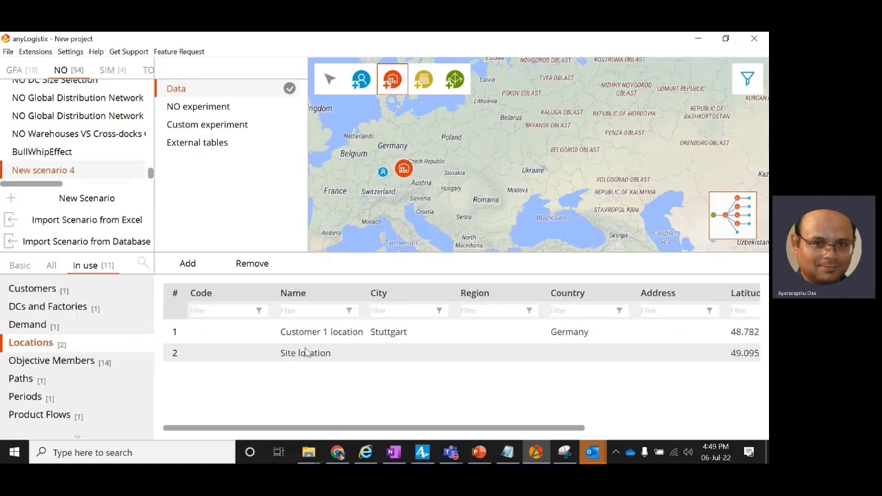
{"action": "left_click", "coordinate": [382, 354]}
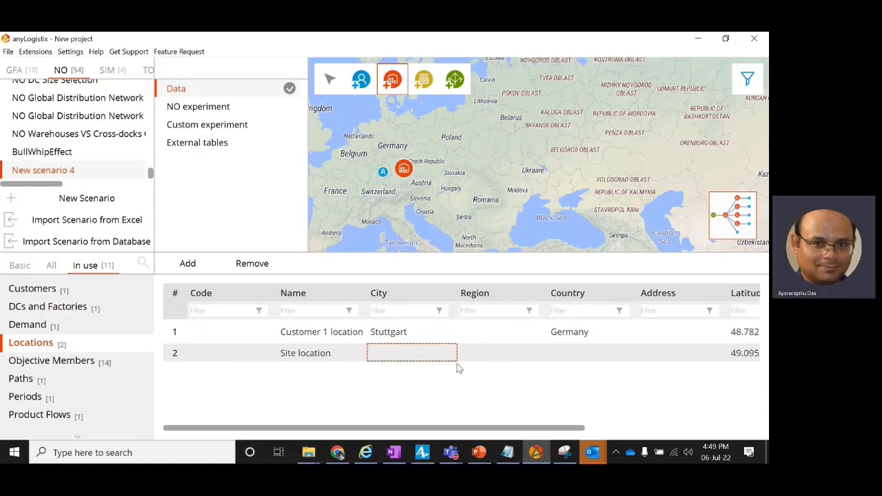
{"action": "type", "text": "Hague"}
{"action": "left_click", "coordinate": [552, 359]}
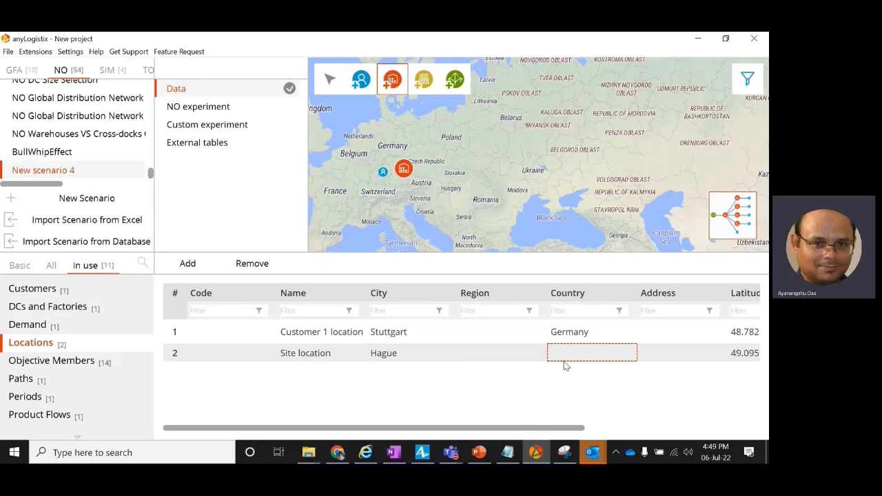
{"action": "type", "text": "Germany"}
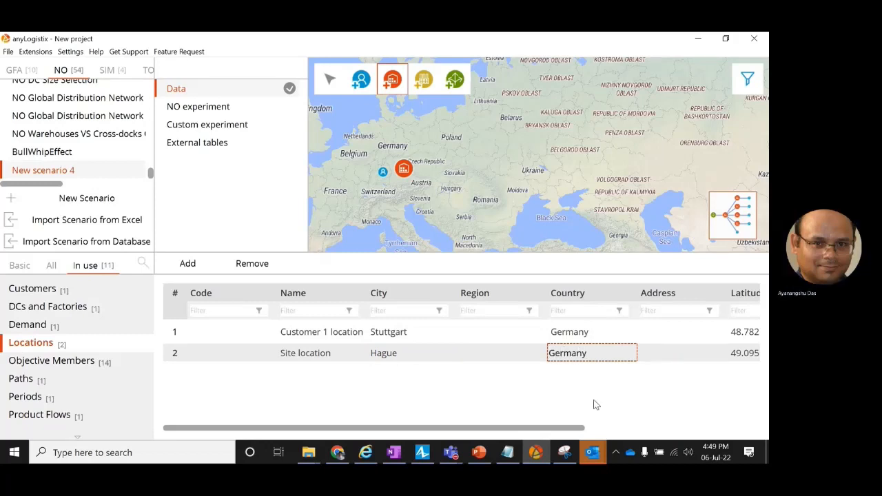
Turn on coordinate autofill for the Site location and check the distribution center's new position on the map
{"action": "left_click_drag", "start_coordinate": [584, 428], "coordinate": [750, 428]}
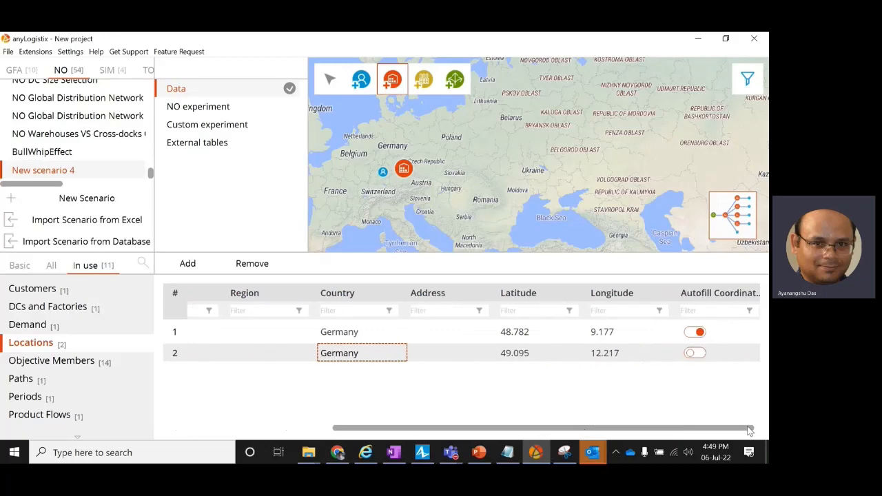
{"action": "left_click", "coordinate": [695, 353]}
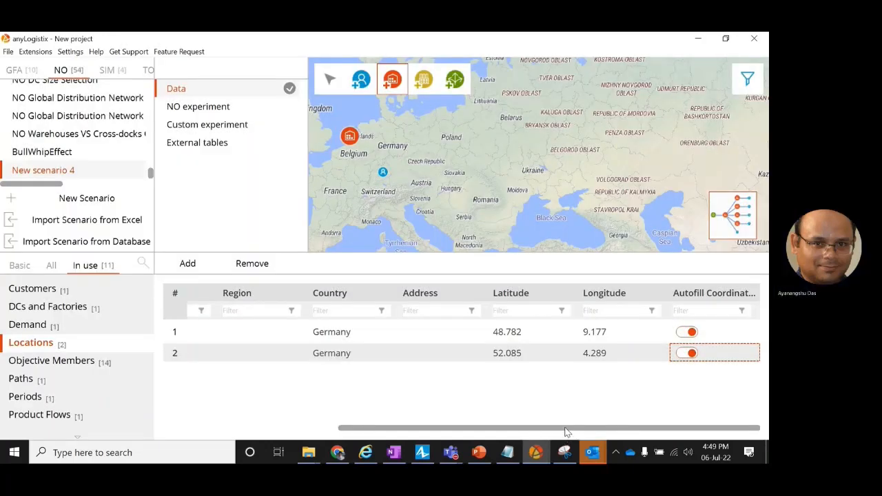
{"action": "left_click_drag", "start_coordinate": [567, 428], "coordinate": [339, 428]}
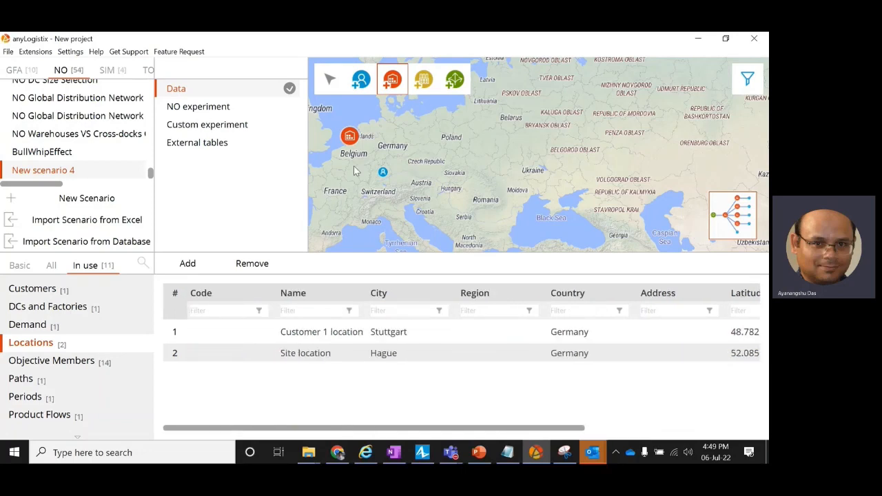
{"action": "scroll", "coordinate": [353, 165], "scroll_direction": "up", "scroll_amount": 3}
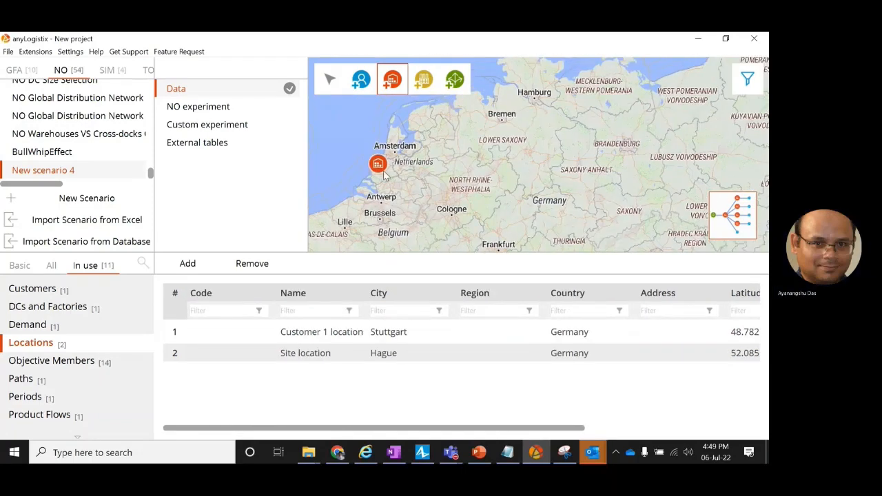
{"action": "scroll", "coordinate": [381, 169], "scroll_direction": "up", "scroll_amount": 2}
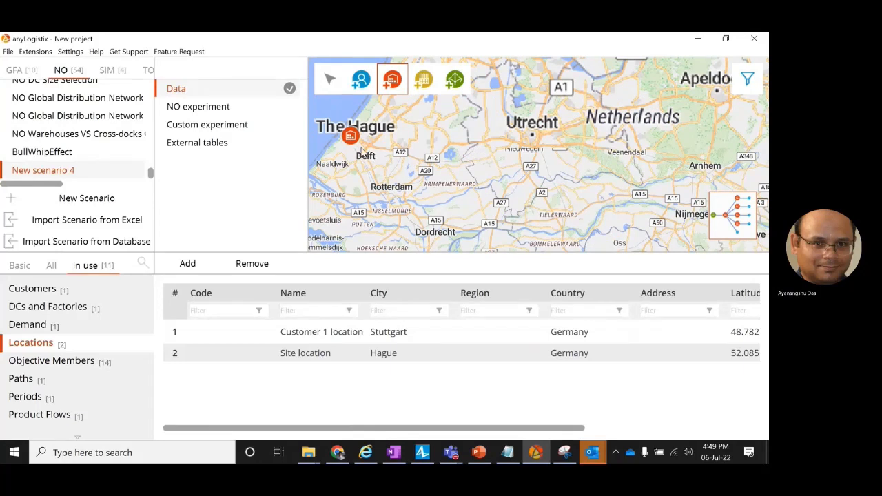
{"action": "scroll", "coordinate": [375, 158], "scroll_direction": "down", "scroll_amount": 4}
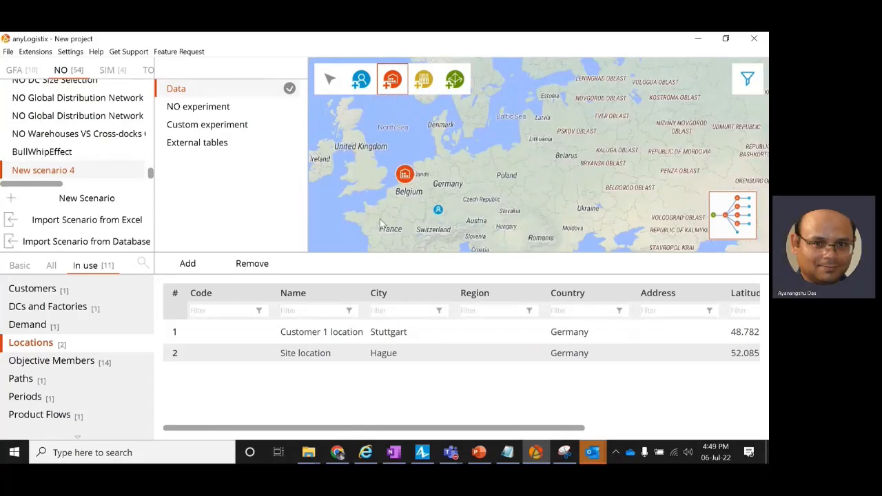
Place a factory on the map at about latitude 49.5 and longitude 11.9, and set its location to Paris, France
{"action": "left_click", "coordinate": [424, 79]}
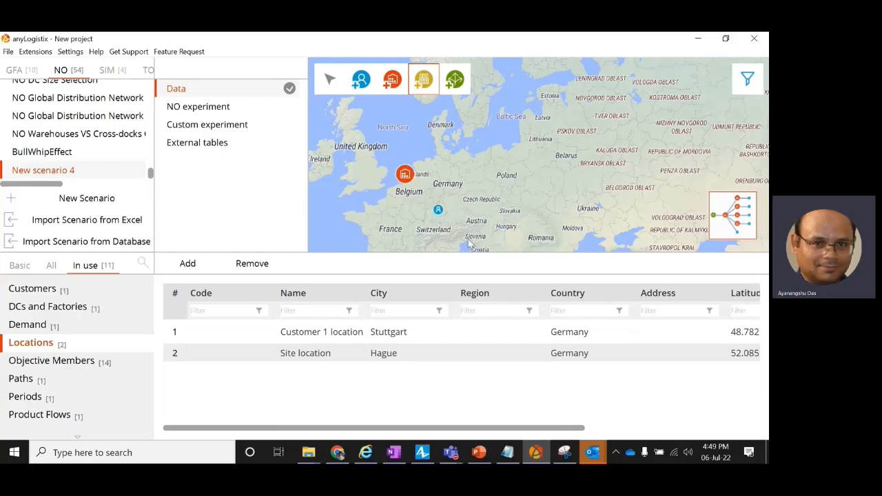
{"action": "left_click", "coordinate": [434, 238]}
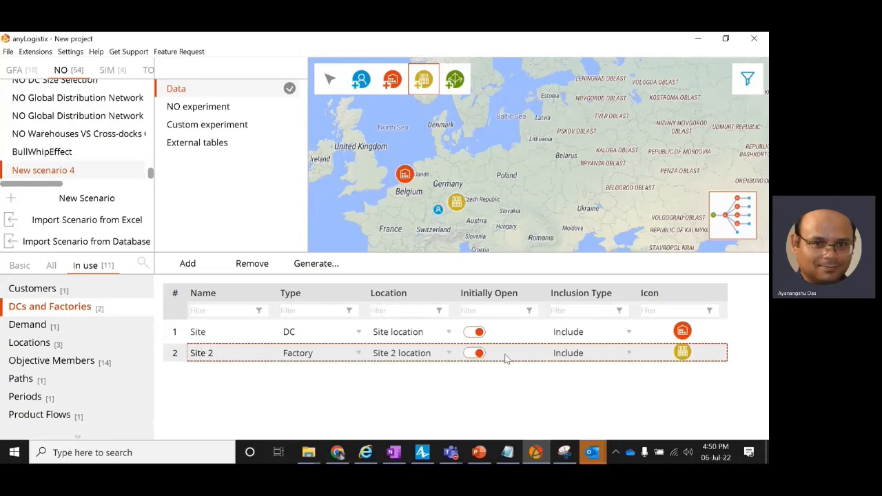
{"action": "left_click", "coordinate": [93, 345]}
{"action": "left_click", "coordinate": [386, 378]}
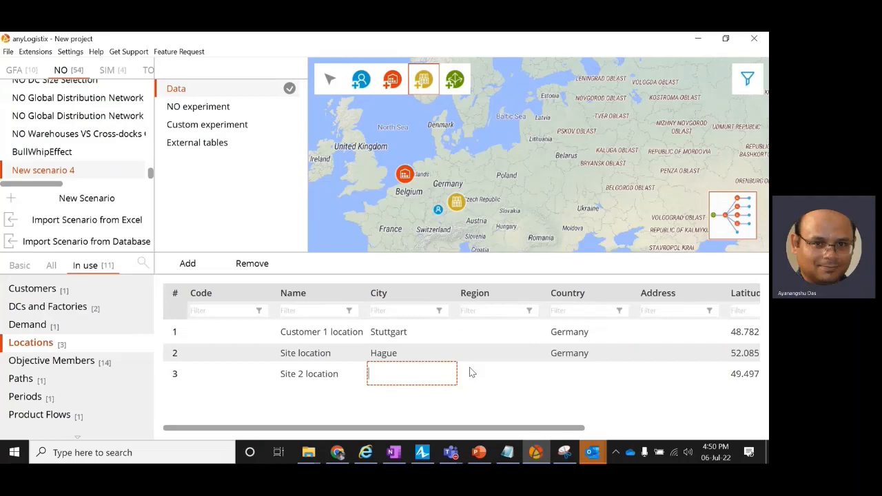
{"action": "type", "text": "Paris"}
{"action": "left_click", "coordinate": [595, 374]}
{"action": "type", "text": "Fr"}
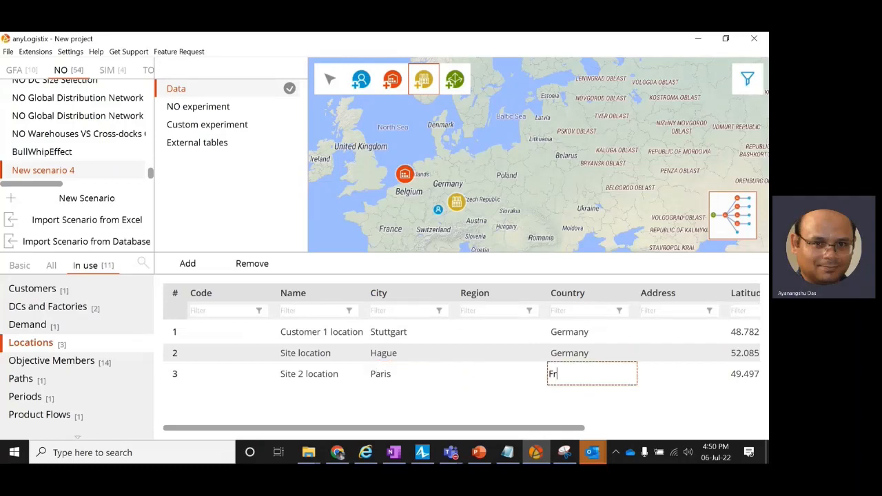
{"action": "type", "text": "ance"}
Turn on coordinate autofill for the Site 2 location so the factory's position follows its city and country
{"action": "left_click_drag", "start_coordinate": [561, 432], "coordinate": [715, 432]}
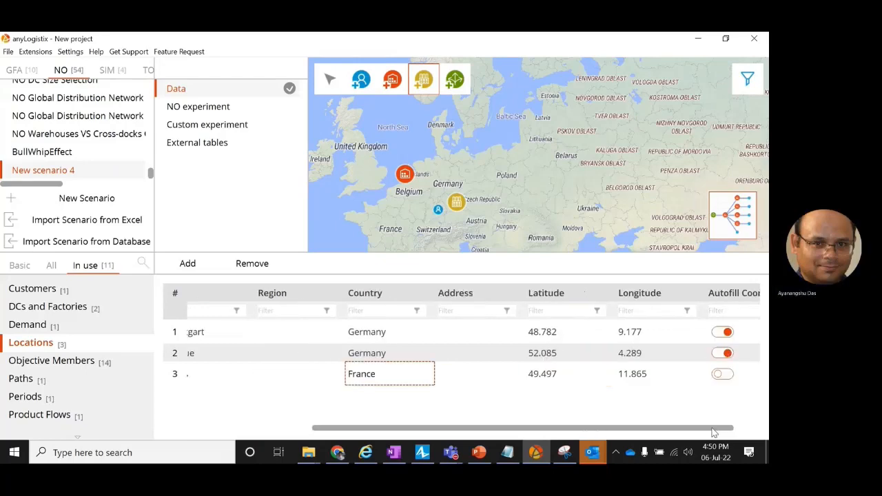
{"action": "left_click", "coordinate": [729, 381]}
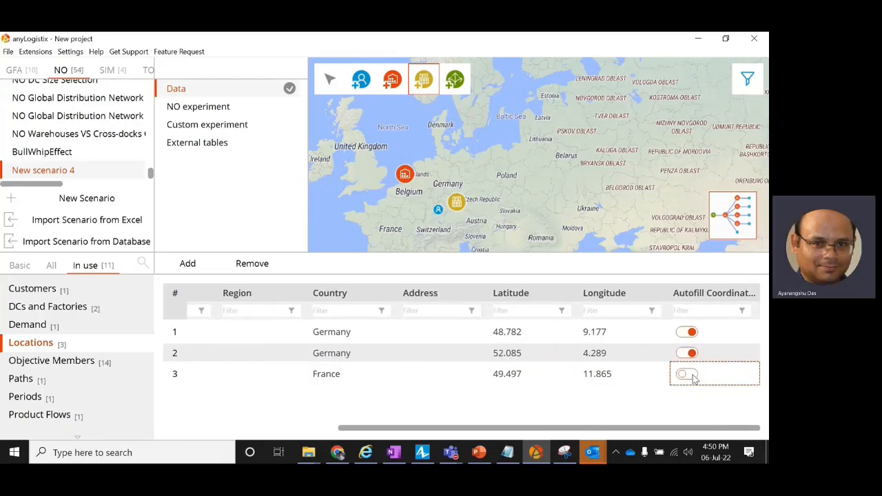
{"action": "left_click", "coordinate": [692, 377]}
Place a supplier on the map in the northern Czech Republic, near the borders with Germany and Poland
{"action": "left_click_drag", "start_coordinate": [607, 433], "coordinate": [444, 431]}
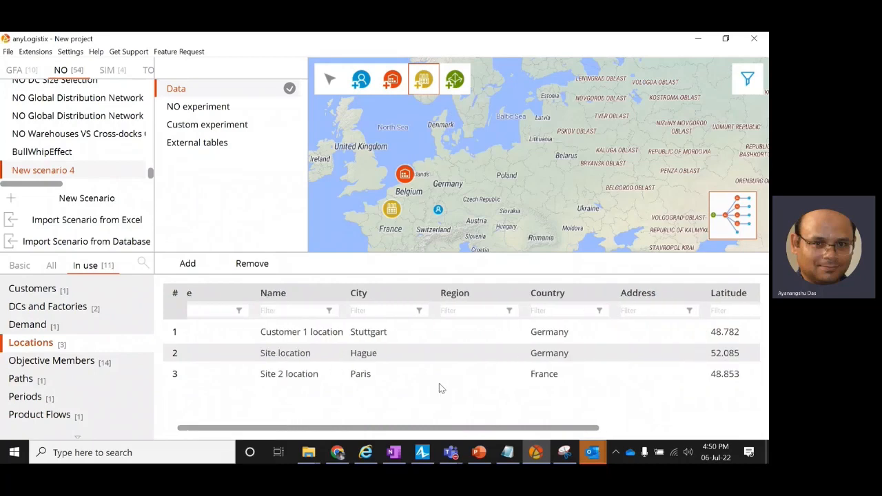
{"action": "left_click", "coordinate": [445, 80]}
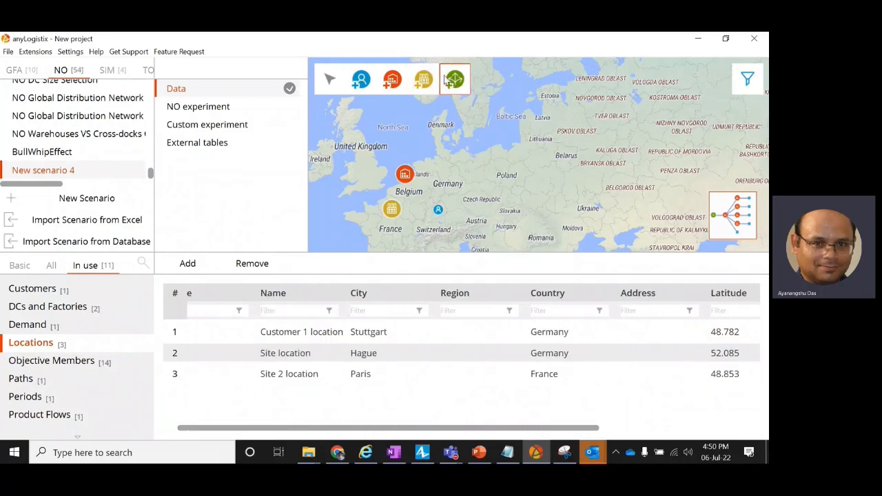
{"action": "left_click", "coordinate": [481, 192]}
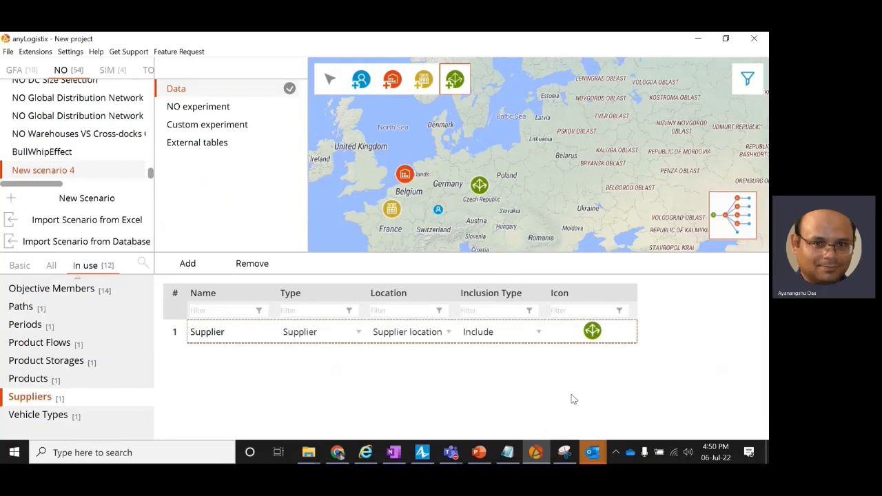
Set the NO experiment's finances statistics unit to USD and run the experiment
{"action": "left_click", "coordinate": [214, 111]}
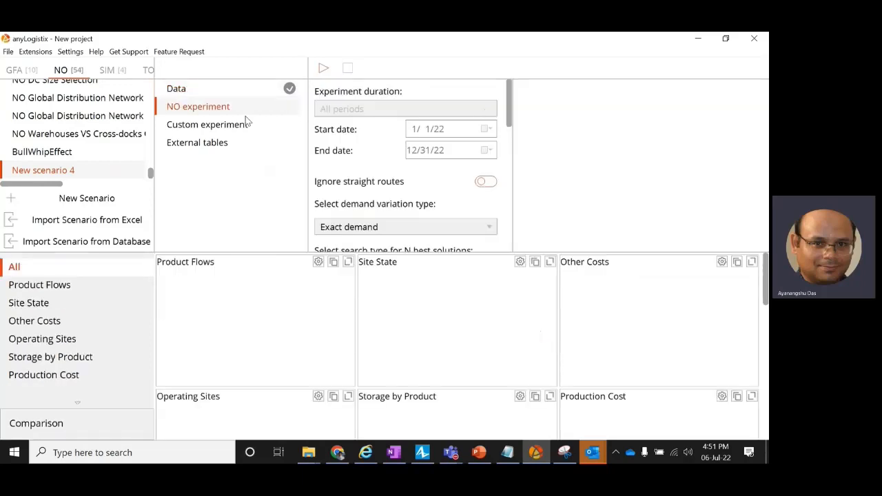
{"action": "scroll", "coordinate": [404, 169], "scroll_direction": "down", "scroll_amount": 2}
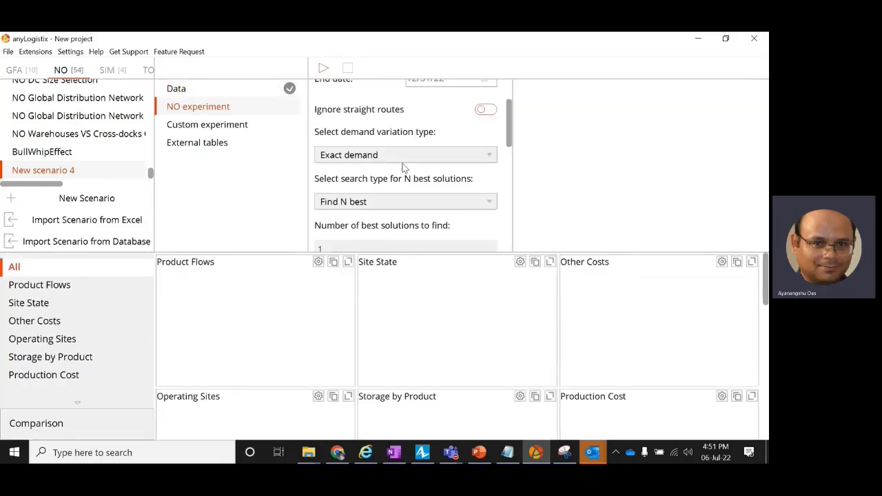
{"action": "scroll", "coordinate": [404, 169], "scroll_direction": "up", "scroll_amount": 1}
{"action": "scroll", "coordinate": [412, 166], "scroll_direction": "up", "scroll_amount": 1}
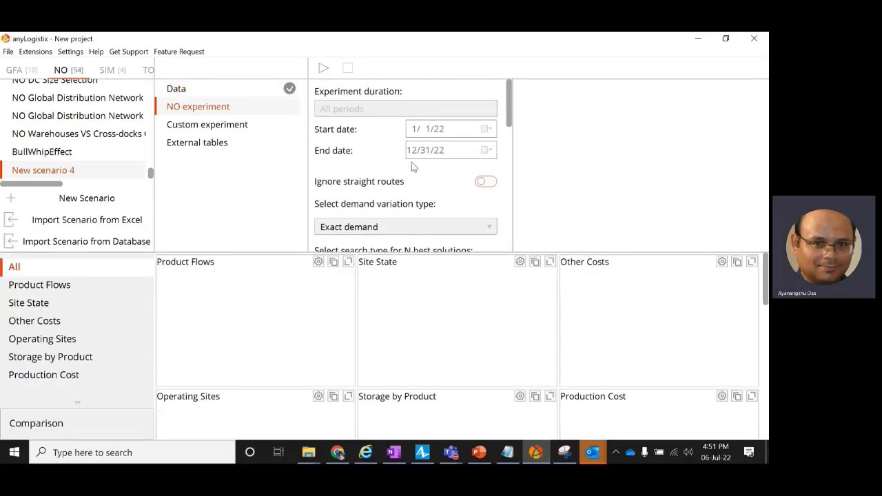
{"action": "scroll", "coordinate": [433, 210], "scroll_direction": "down", "scroll_amount": 2}
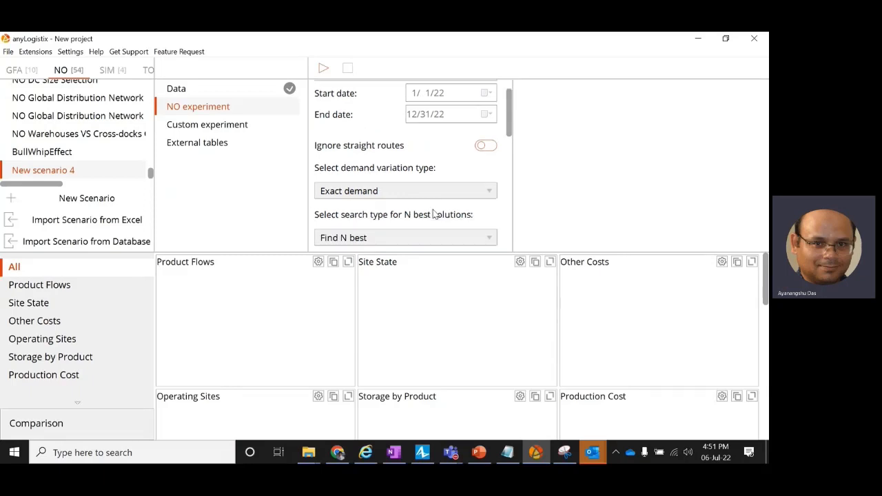
{"action": "scroll", "coordinate": [433, 213], "scroll_direction": "down", "scroll_amount": 2}
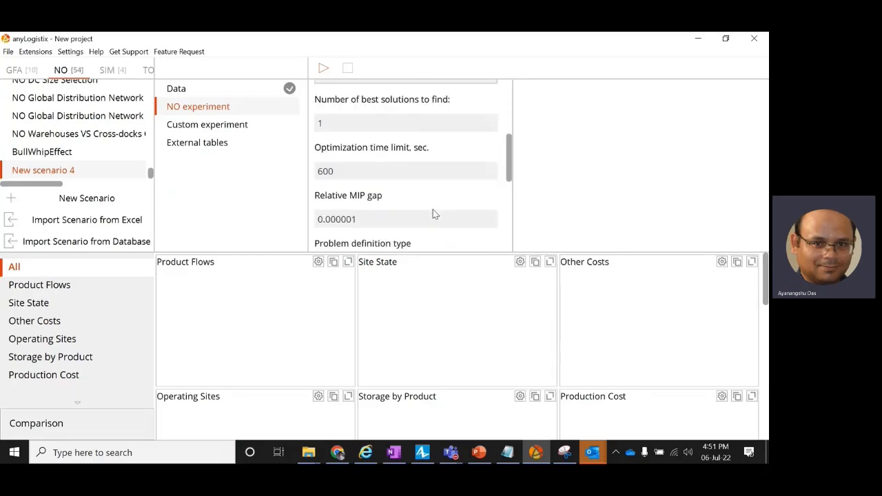
{"action": "scroll", "coordinate": [433, 214], "scroll_direction": "down", "scroll_amount": 1}
{"action": "scroll", "coordinate": [433, 213], "scroll_direction": "down", "scroll_amount": 1}
{"action": "scroll", "coordinate": [434, 213], "scroll_direction": "down", "scroll_amount": 1}
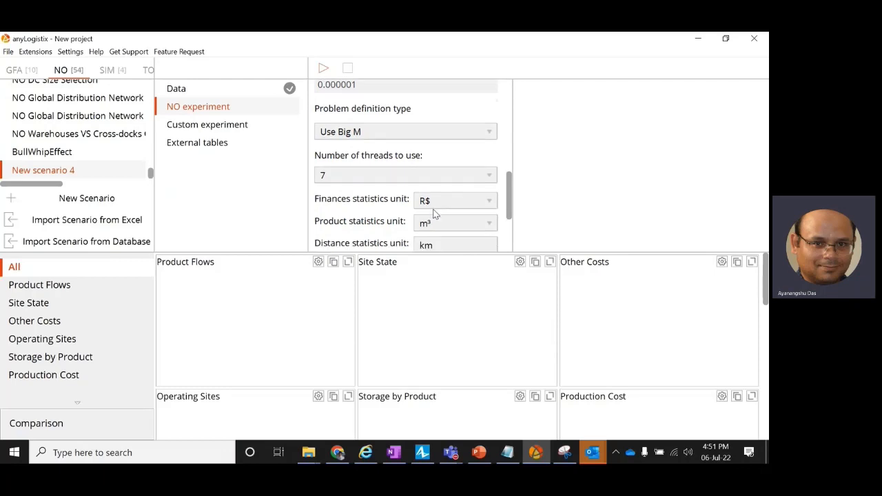
{"action": "left_click", "coordinate": [478, 156]}
{"action": "left_click", "coordinate": [452, 176]}
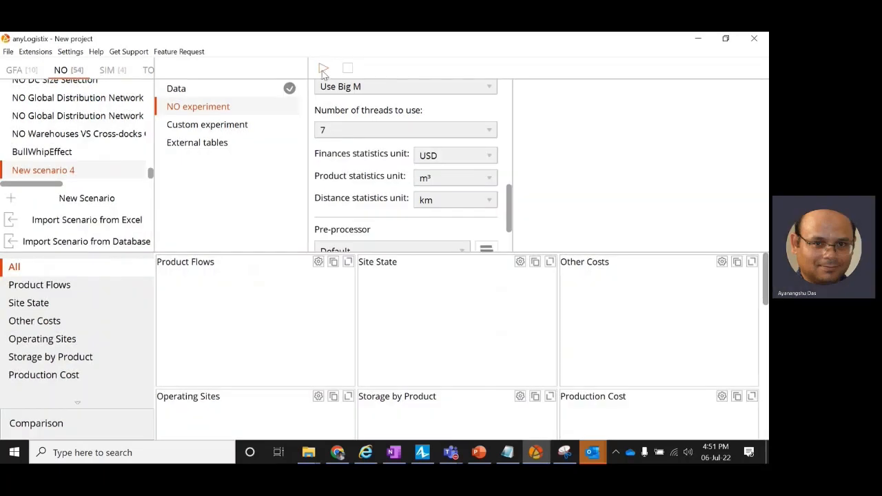
{"action": "left_click", "coordinate": [323, 70]}
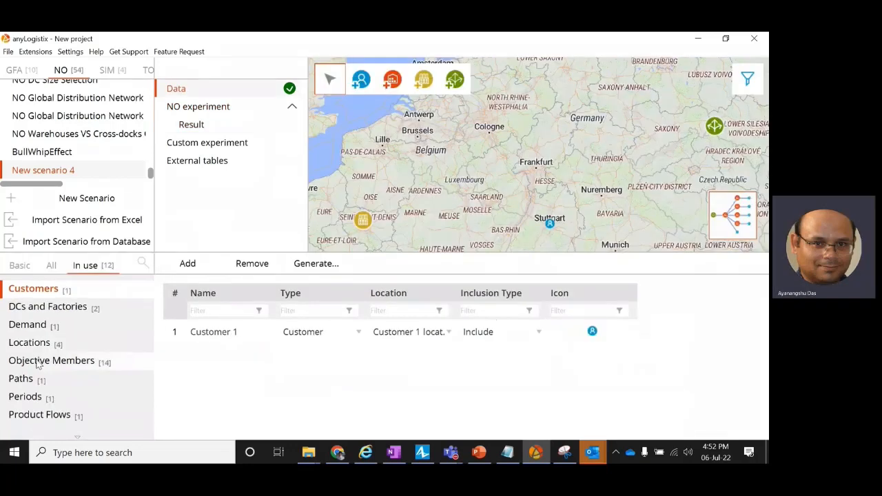
Assign Vehicle type to the product flow from all sites to all customers and rerun the NO experiment
{"action": "scroll", "coordinate": [32, 360], "scroll_direction": "down", "scroll_amount": 2}
{"action": "left_click", "coordinate": [55, 378]}
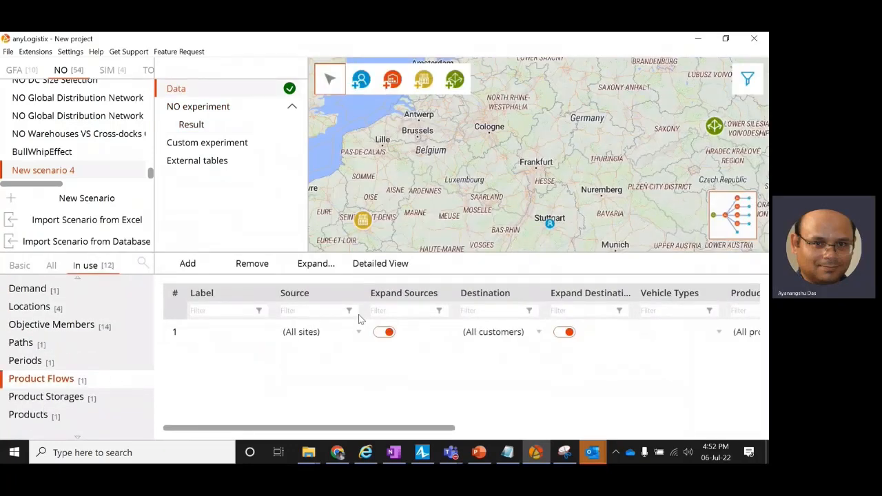
{"action": "left_click_drag", "start_coordinate": [429, 430], "coordinate": [511, 429]}
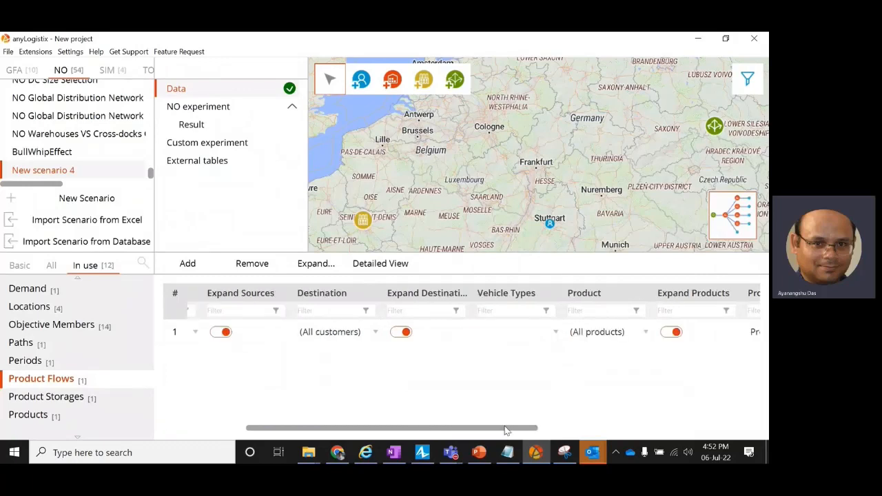
{"action": "left_click", "coordinate": [499, 336]}
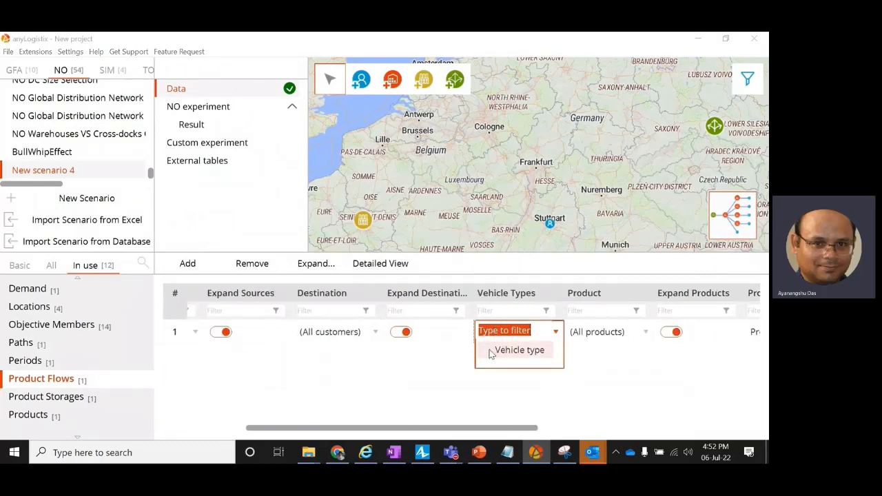
{"action": "scroll", "coordinate": [87, 407], "scroll_direction": "down", "scroll_amount": 1}
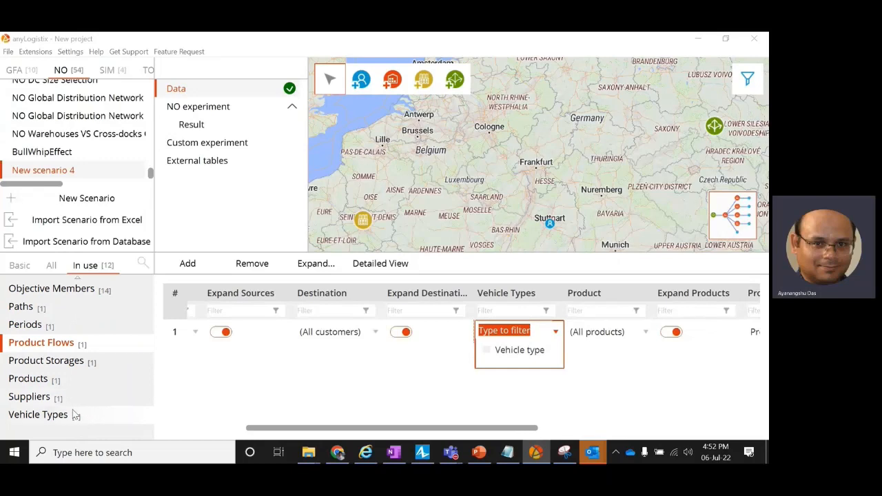
{"action": "left_click", "coordinate": [487, 349]}
{"action": "left_click", "coordinate": [459, 380]}
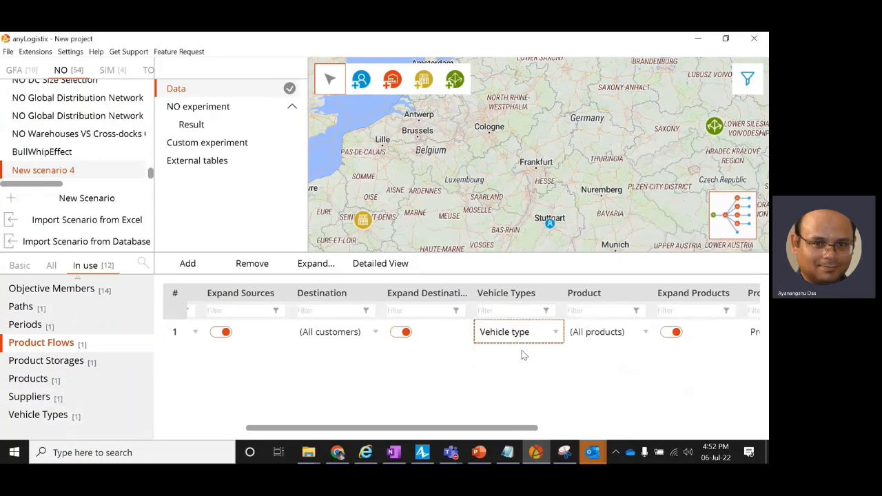
{"action": "left_click", "coordinate": [206, 111]}
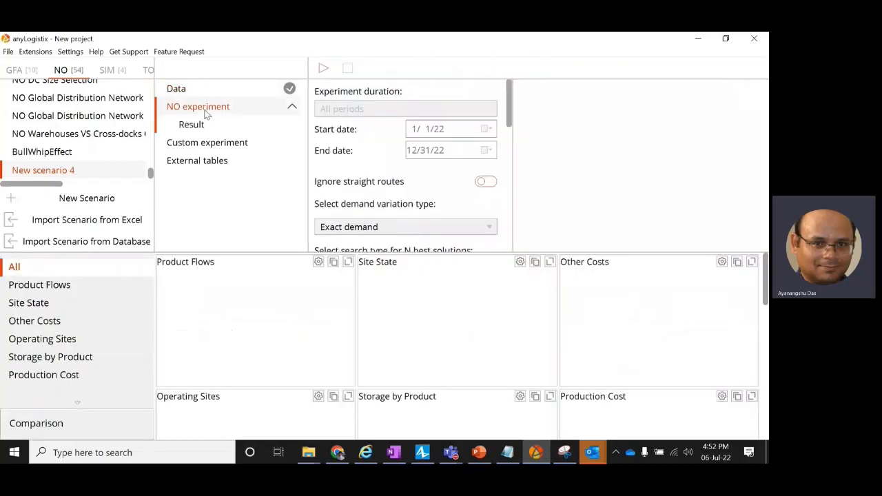
{"action": "left_click", "coordinate": [323, 68]}
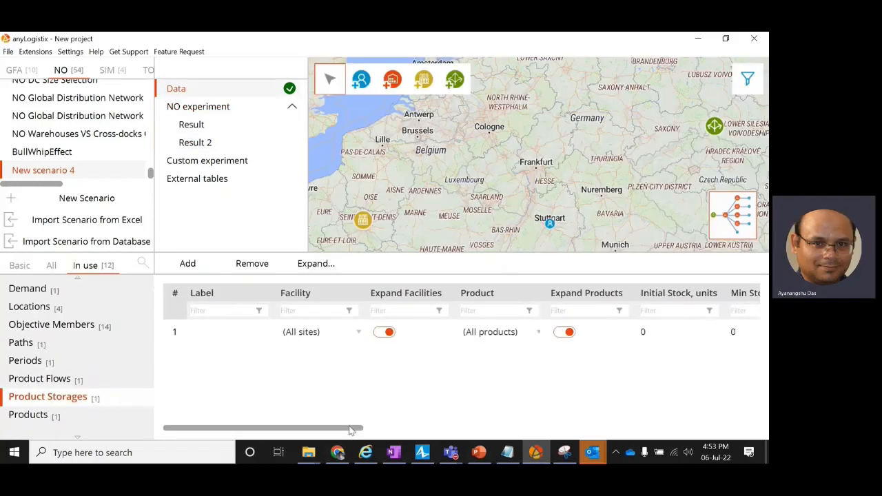
Set the initial stock of the all-sites product storage record to 10,000 units and run the NO experiment again
{"action": "left_click_drag", "start_coordinate": [350, 431], "coordinate": [450, 431]}
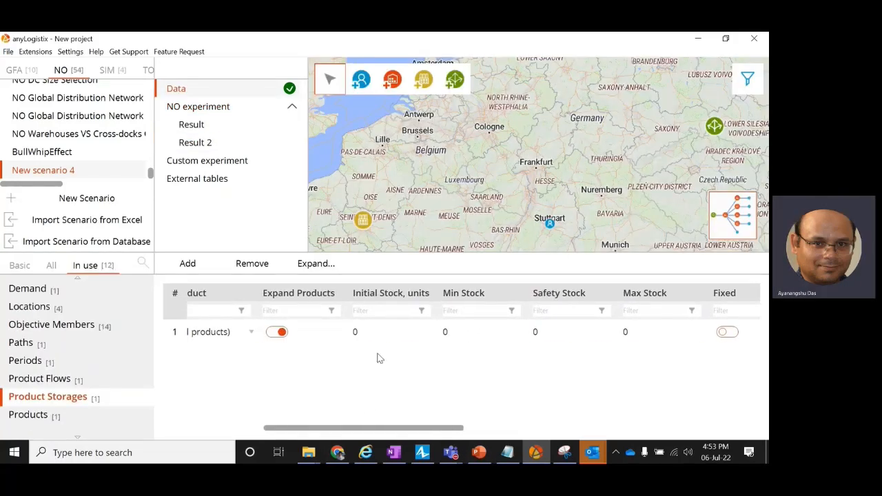
{"action": "left_click", "coordinate": [369, 334]}
{"action": "type", "text": "10000"}
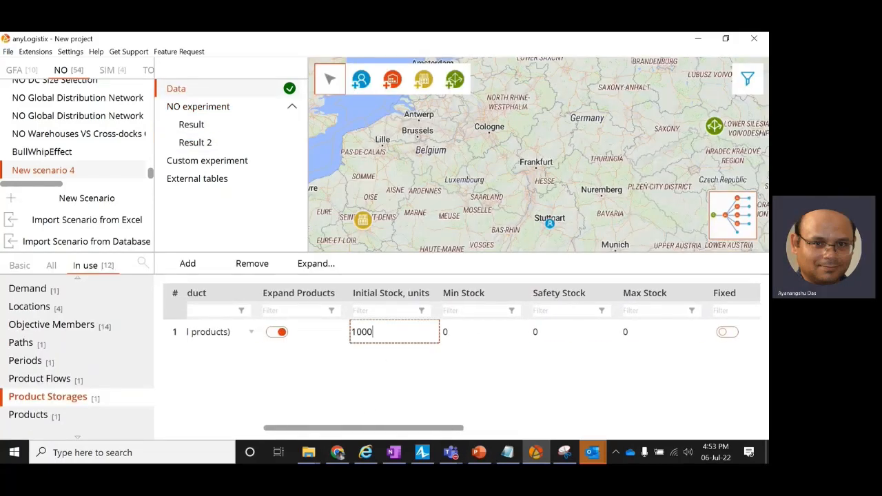
{"action": "left_click_drag", "start_coordinate": [412, 427], "coordinate": [310, 432]}
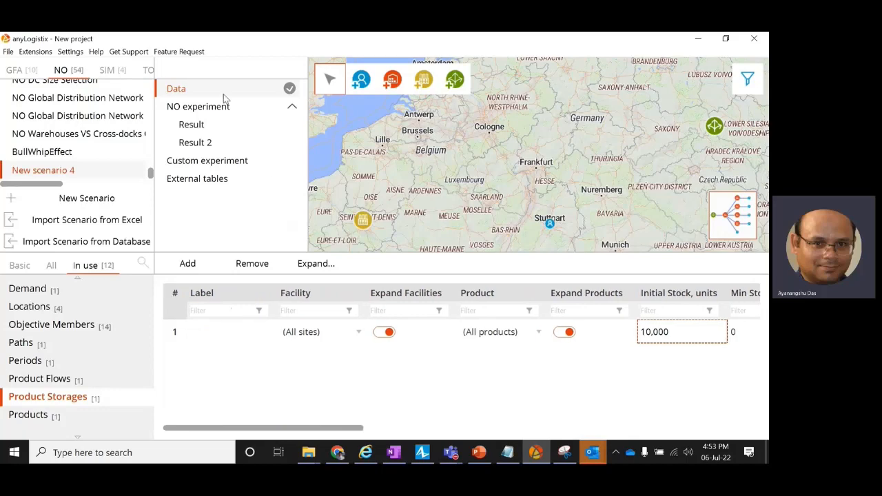
{"action": "left_click", "coordinate": [220, 109]}
{"action": "left_click", "coordinate": [323, 67]}
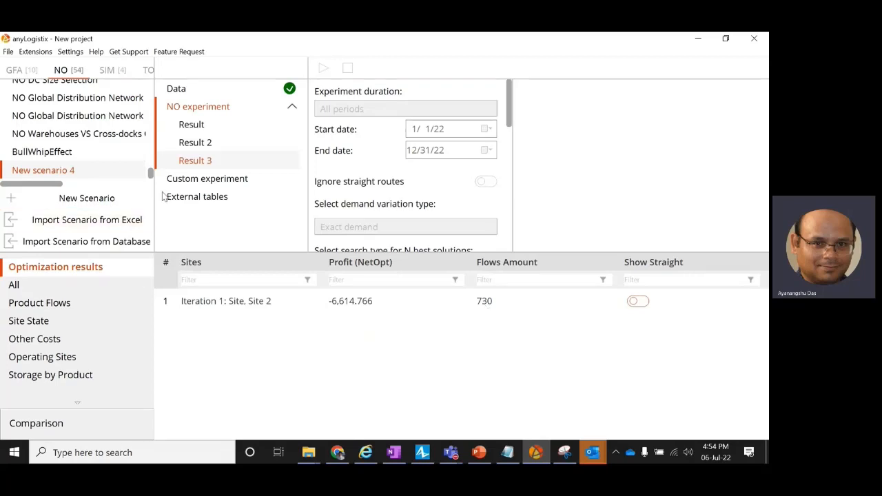
Examine the source, destination and flow amount of the product flow in the newest NO experiment result
{"action": "left_click", "coordinate": [78, 306]}
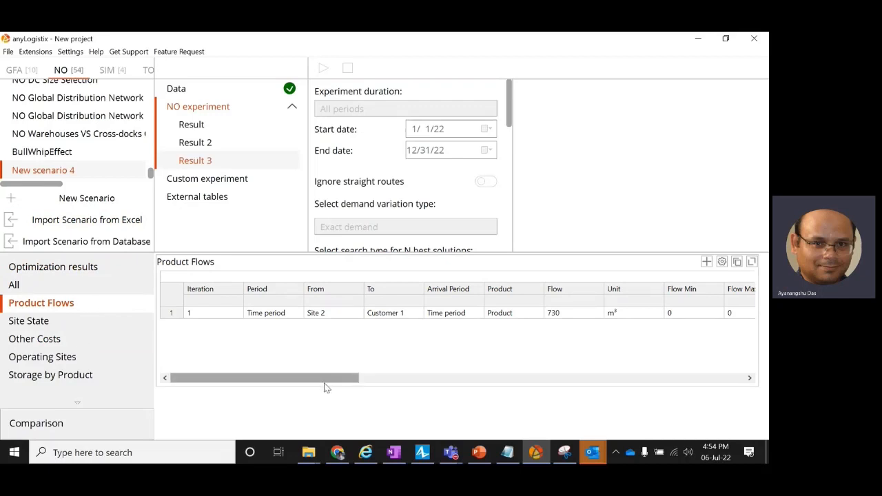
{"action": "left_click", "coordinate": [317, 314]}
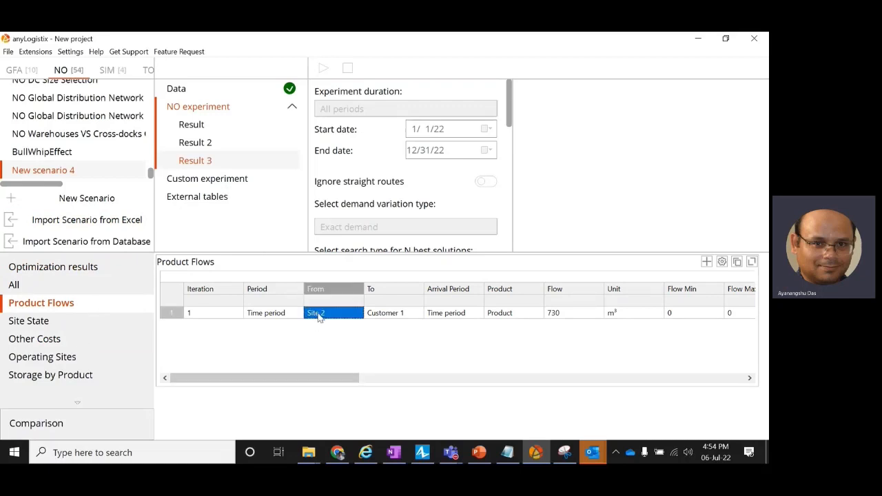
{"action": "left_click", "coordinate": [404, 314]}
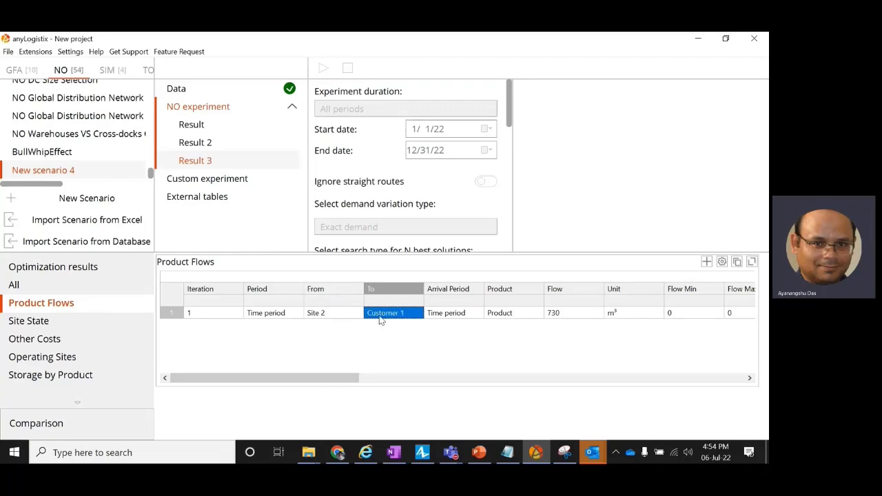
{"action": "left_click", "coordinate": [553, 314]}
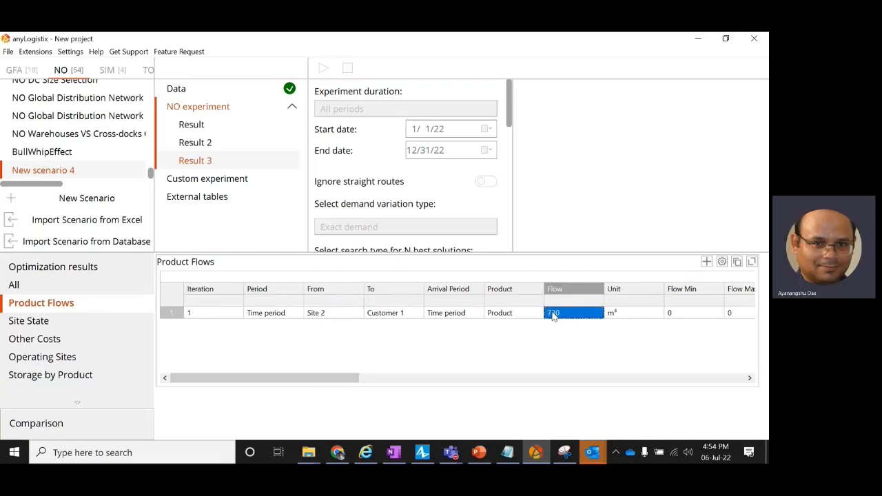
{"action": "left_click_drag", "start_coordinate": [353, 378], "coordinate": [423, 378]}
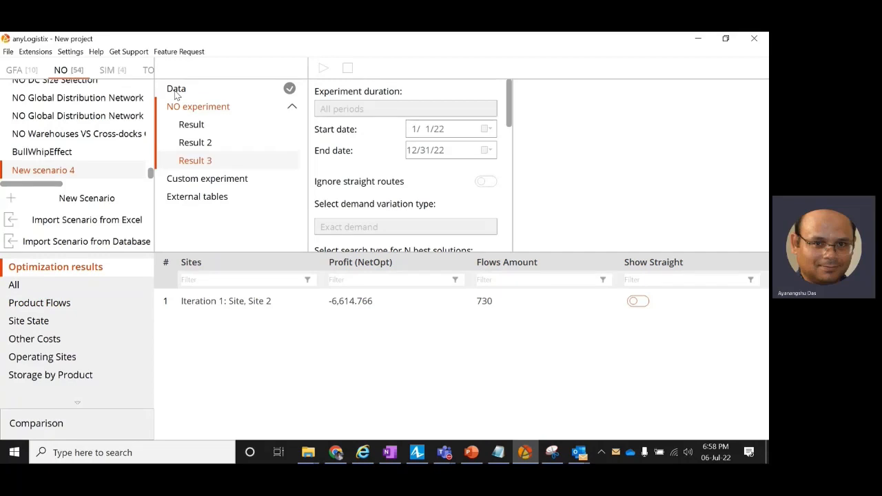
Rename the distribution center as DC and the factory site as Factory in the scenario's facilities data
{"action": "left_click", "coordinate": [176, 91]}
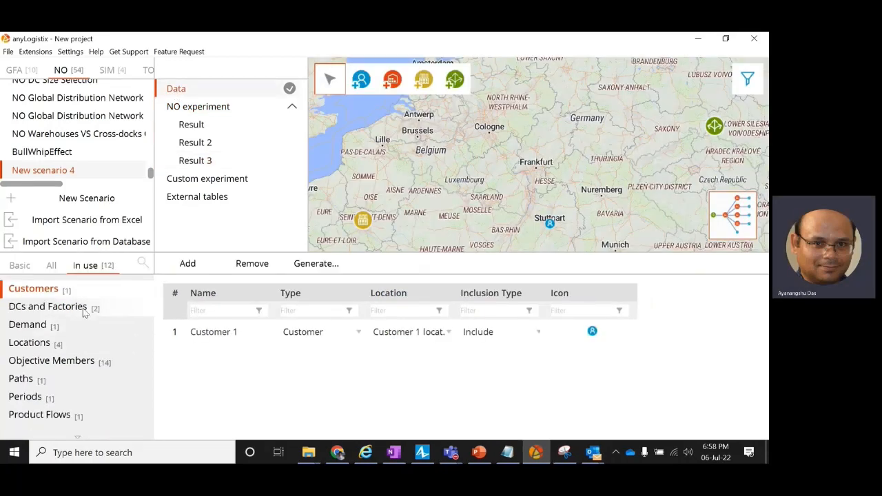
{"action": "left_click", "coordinate": [49, 307]}
{"action": "double_click", "coordinate": [205, 333]}
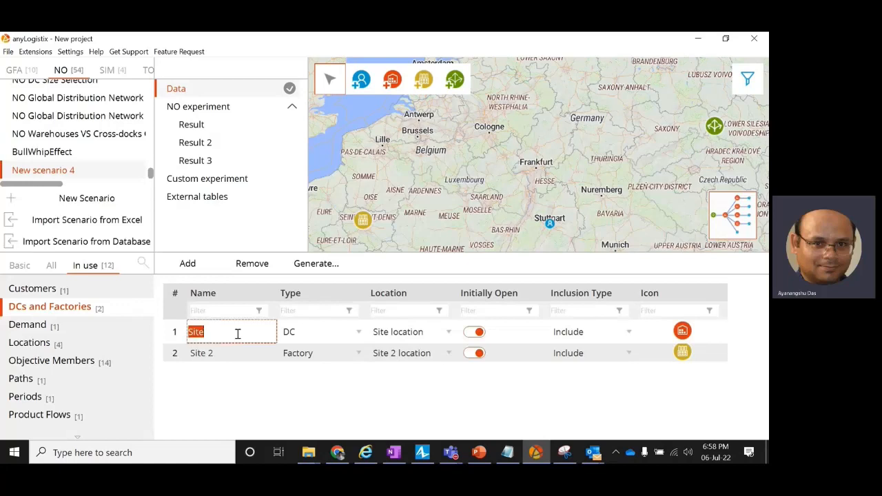
{"action": "type", "text": "DC"}
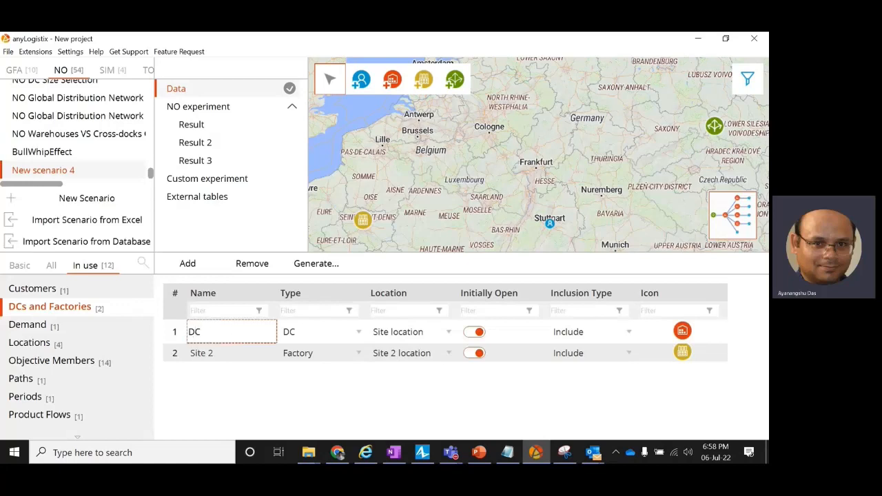
{"action": "double_click", "coordinate": [224, 355]}
{"action": "type", "text": "Facto"}
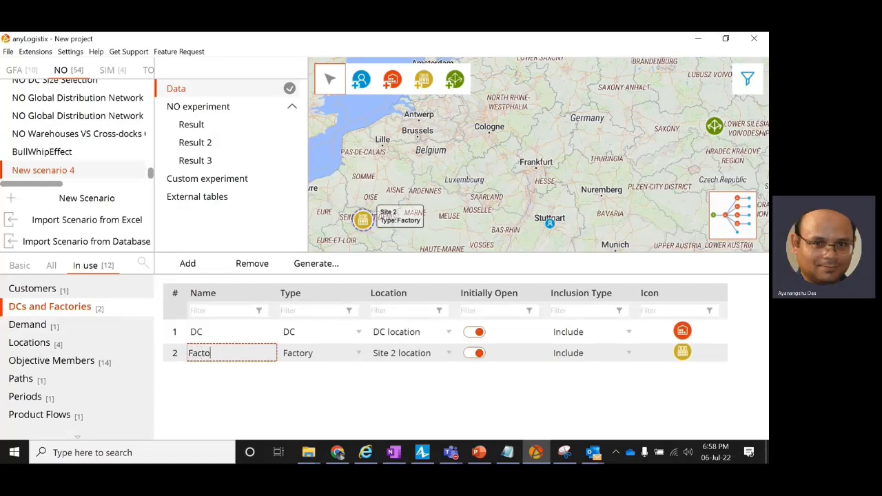
{"action": "type", "text": "ry"}
{"action": "key", "text": "Return"}
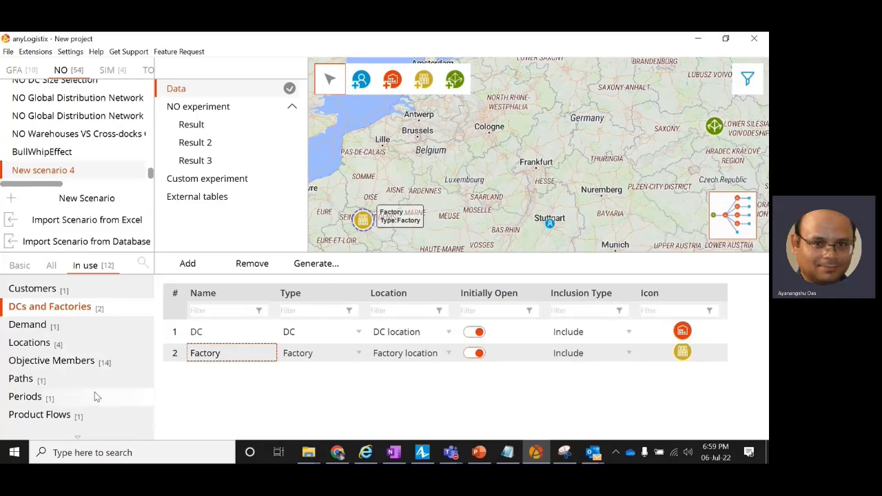
Assign the existing product storage record to the DC facility and set its initial stock to 0 units
{"action": "scroll", "coordinate": [93, 396], "scroll_direction": "down", "scroll_amount": 1}
{"action": "left_click", "coordinate": [128, 404]}
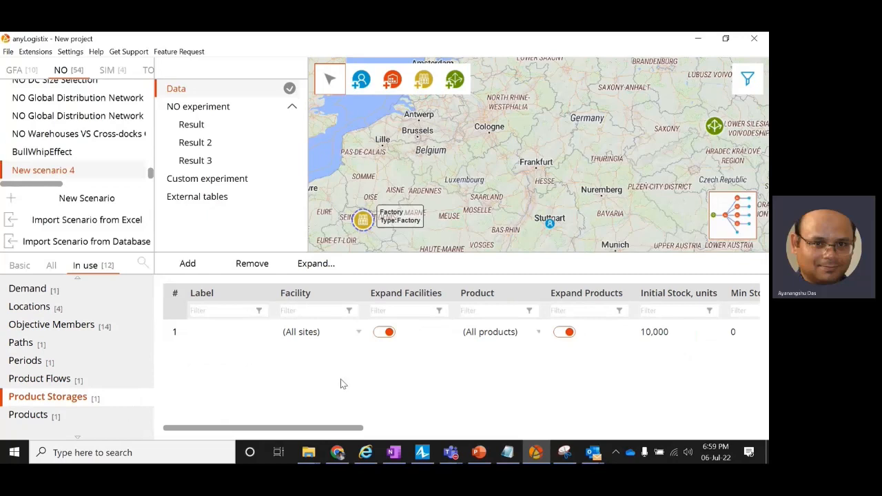
{"action": "left_click", "coordinate": [295, 334]}
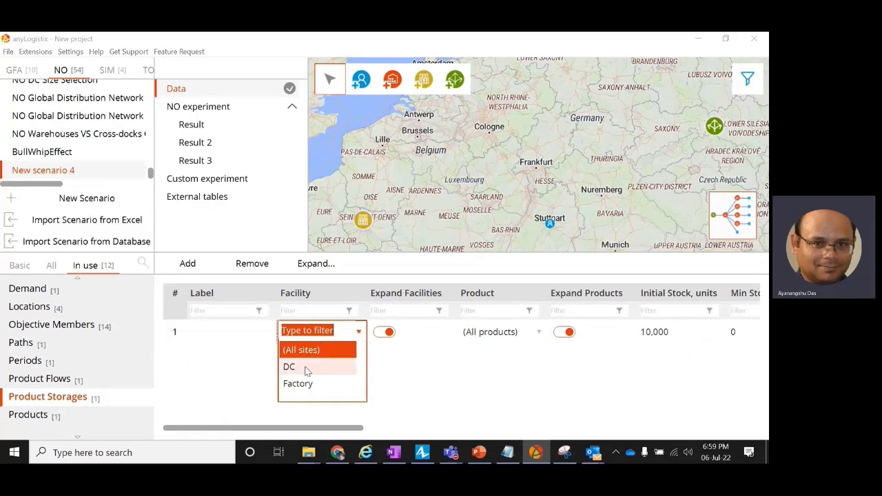
{"action": "left_click", "coordinate": [306, 369]}
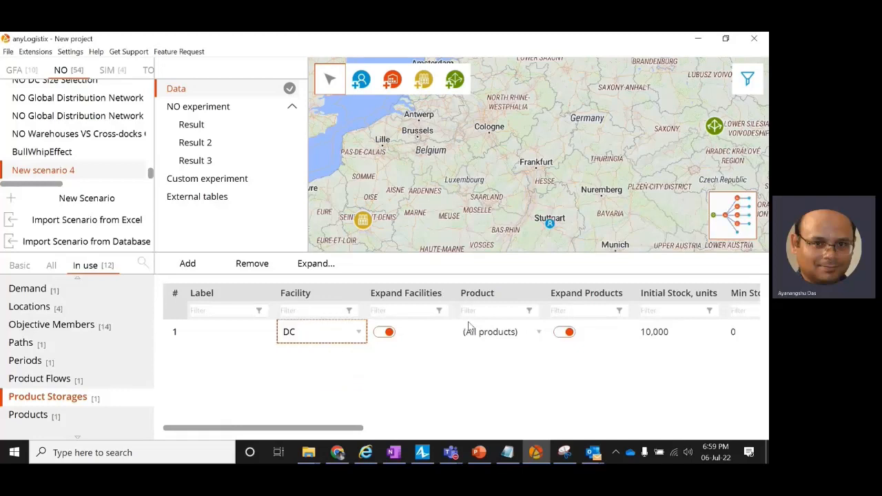
{"action": "double_click", "coordinate": [653, 332]}
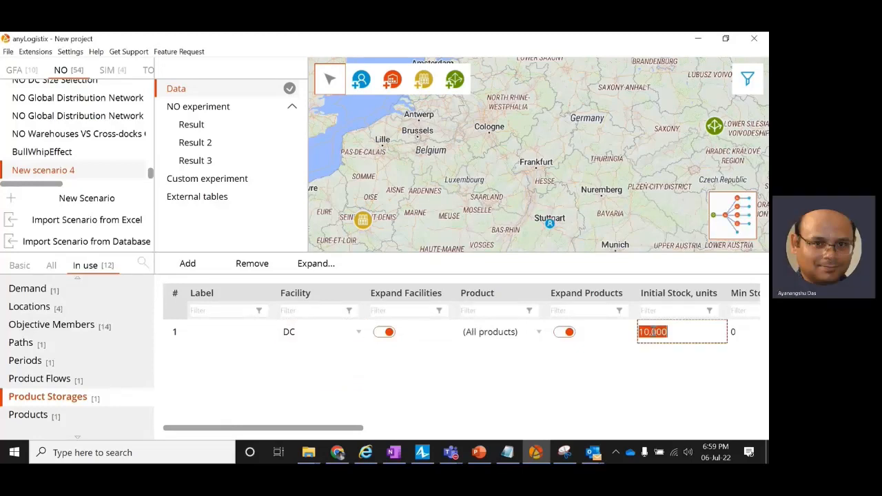
{"action": "type", "text": "0"}
{"action": "left_click", "coordinate": [431, 390]}
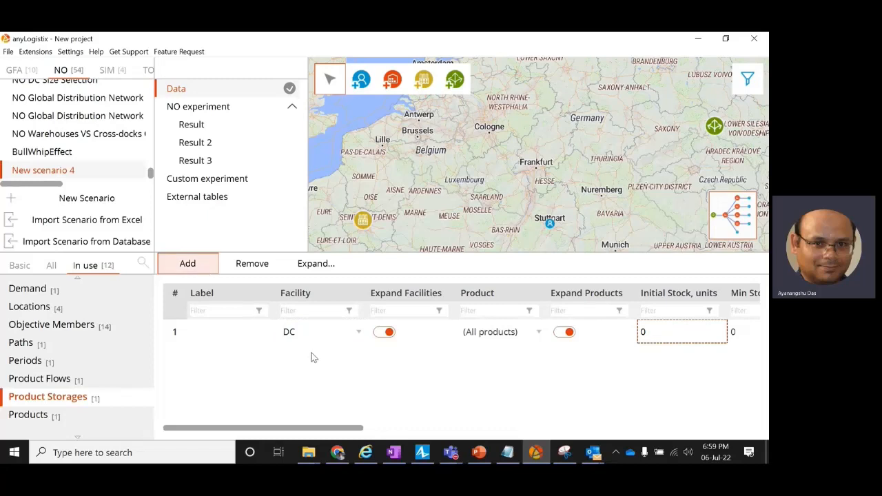
Add a second product storage record for the Factory facility with an initial stock of 1000 units
{"action": "left_click", "coordinate": [311, 355]}
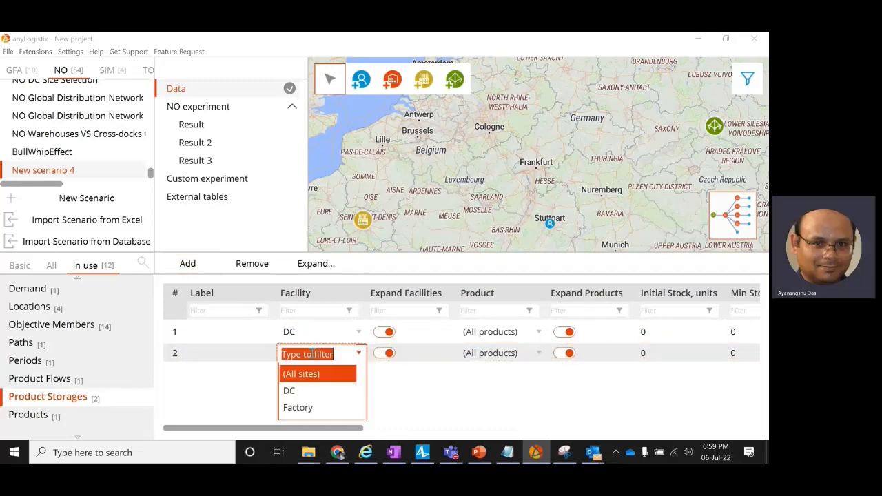
{"action": "left_click", "coordinate": [298, 407]}
{"action": "left_click", "coordinate": [679, 353]}
{"action": "type", "text": "1"}
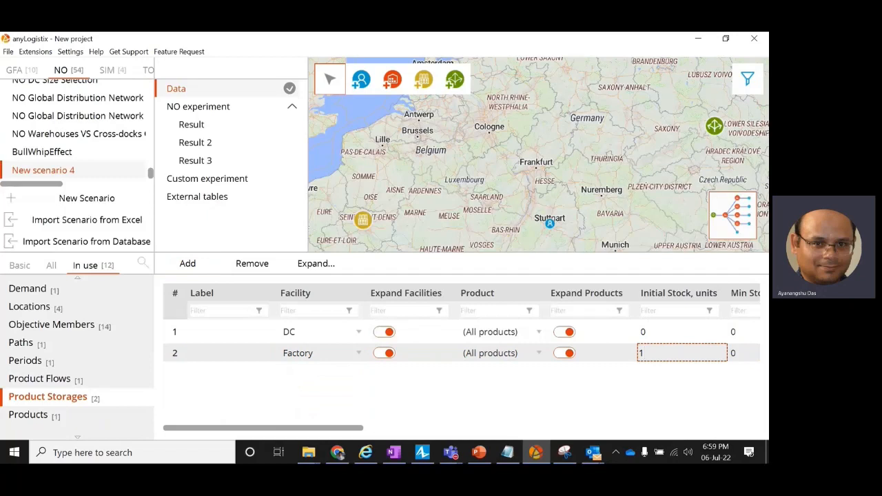
{"action": "type", "text": "000"}
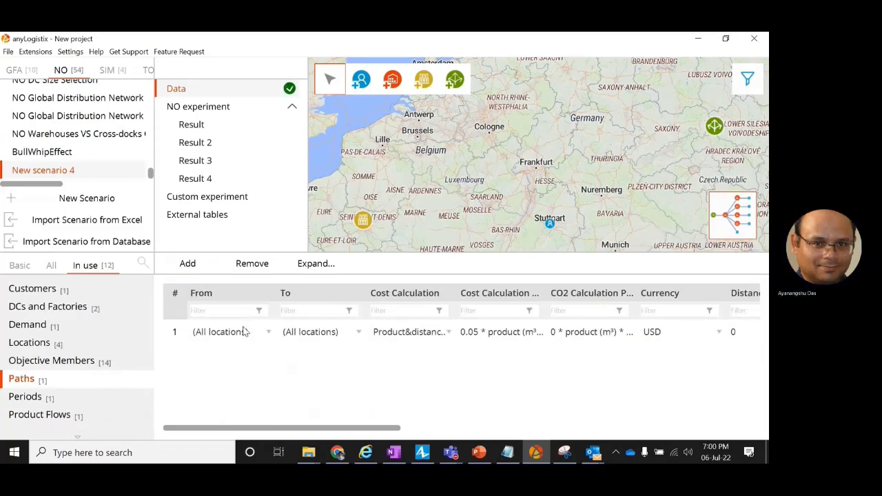
Restrict the existing all-locations path so that it runs from Factory to DC
{"action": "left_click", "coordinate": [243, 332]}
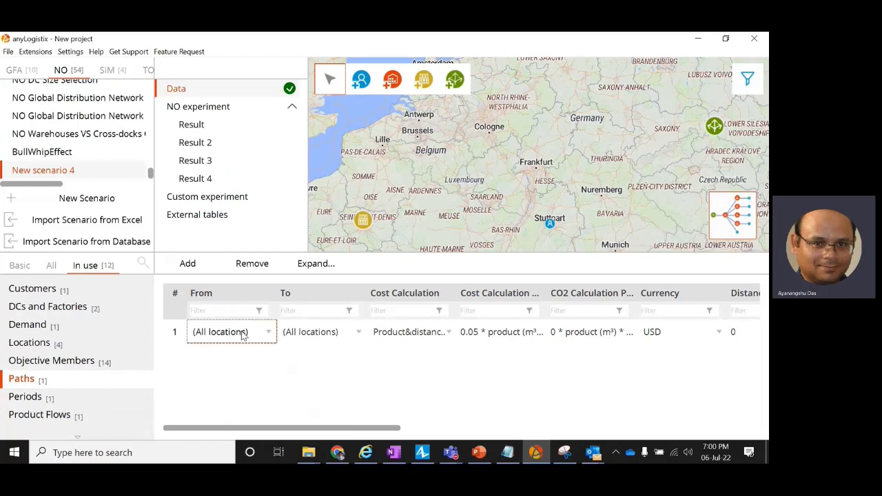
{"action": "left_click", "coordinate": [243, 332]}
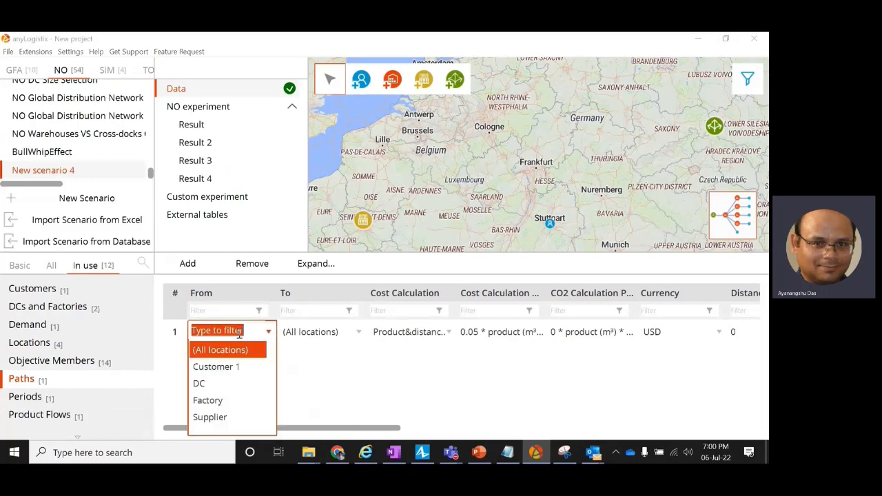
{"action": "left_click", "coordinate": [210, 400]}
{"action": "left_click", "coordinate": [324, 335]}
{"action": "left_click", "coordinate": [322, 334]}
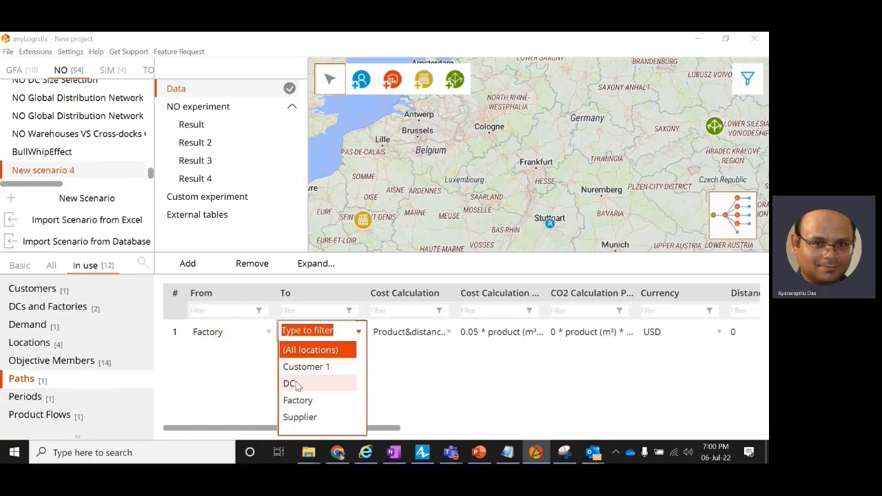
{"action": "left_click", "coordinate": [293, 383]}
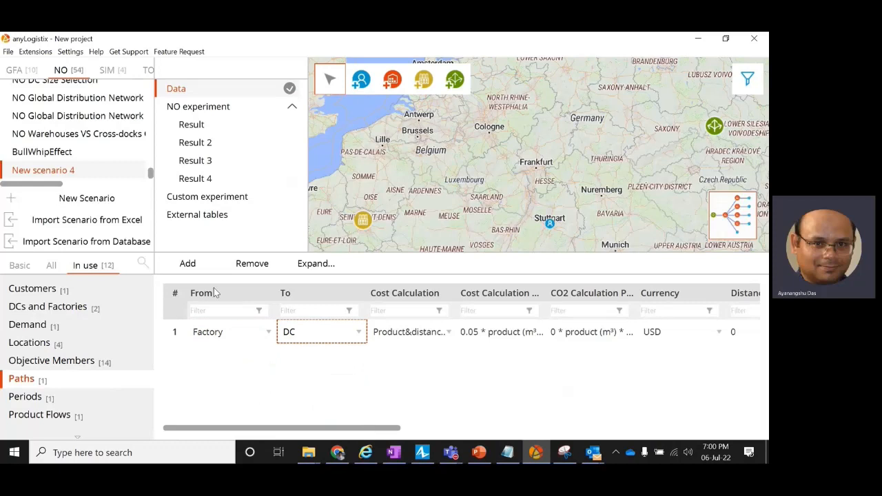
Add a second path record that runs from DC to Customer 1
{"action": "left_click", "coordinate": [230, 355]}
{"action": "left_click", "coordinate": [231, 353]}
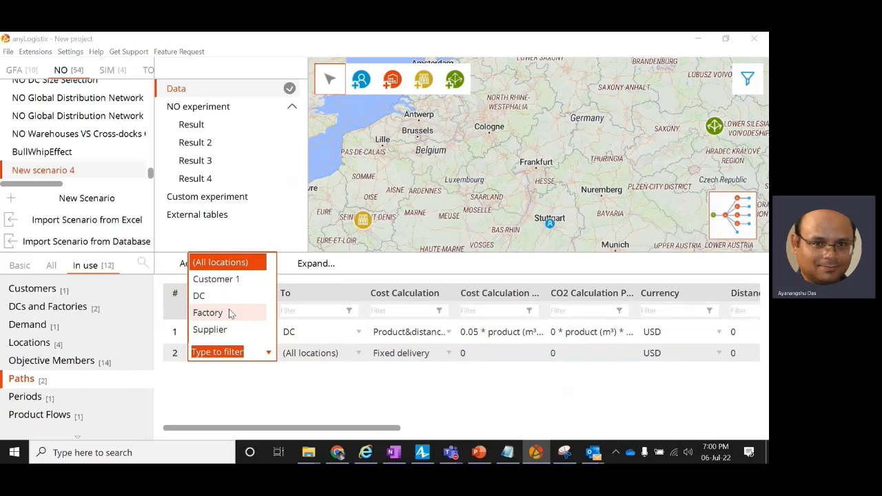
{"action": "left_click", "coordinate": [227, 296]}
{"action": "left_click", "coordinate": [321, 350]}
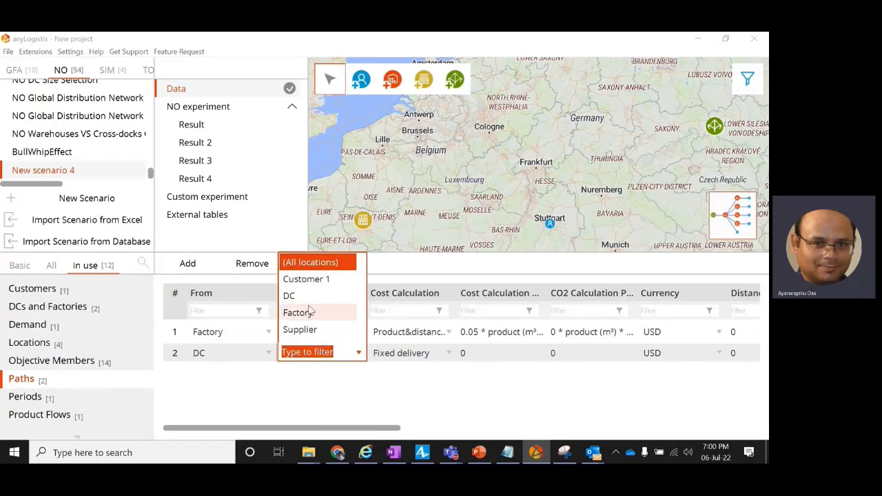
{"action": "left_click", "coordinate": [312, 280]}
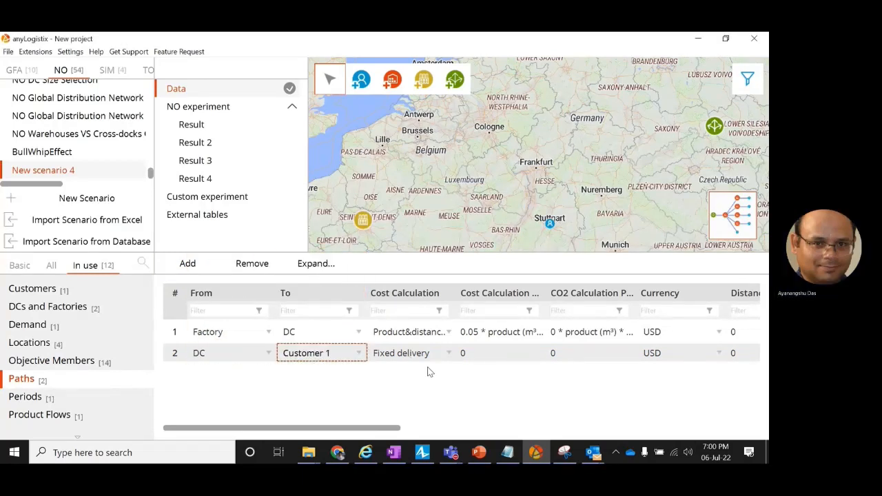
Restrict the existing product flow so that its source is Factory and its destination is DC
{"action": "left_click", "coordinate": [75, 416]}
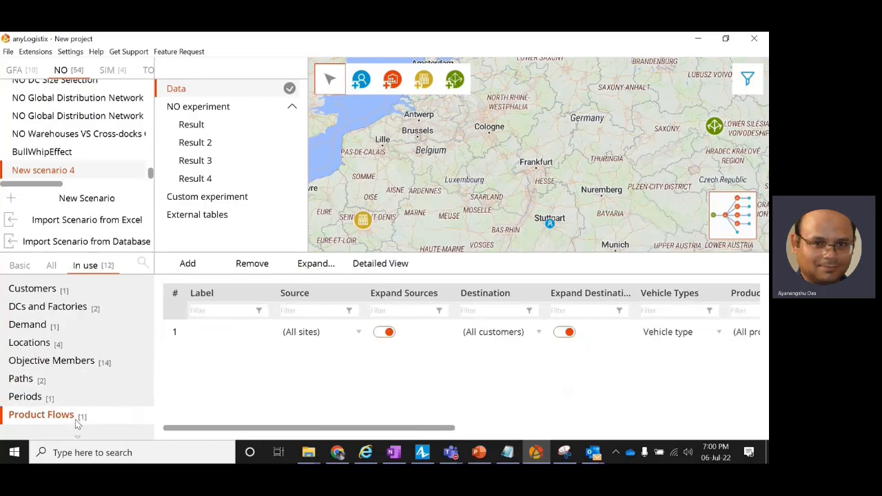
{"action": "left_click", "coordinate": [286, 338]}
{"action": "left_click", "coordinate": [286, 340]}
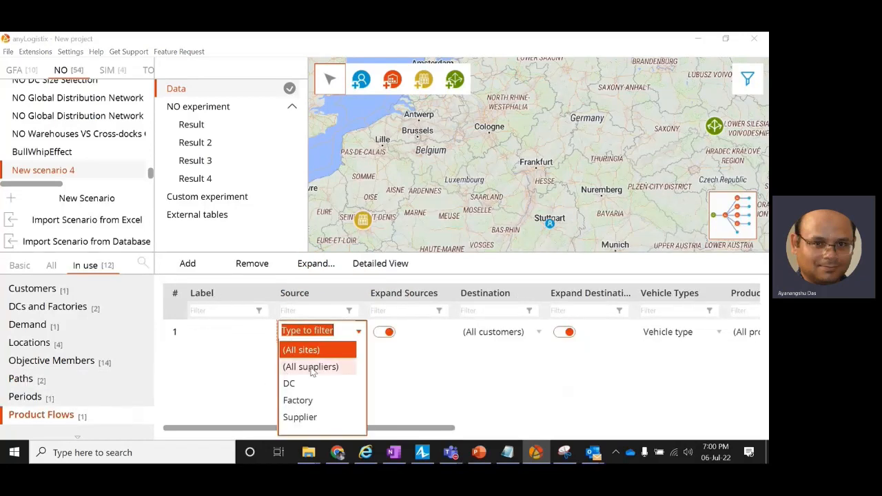
{"action": "left_click", "coordinate": [303, 401]}
{"action": "left_click", "coordinate": [469, 332]}
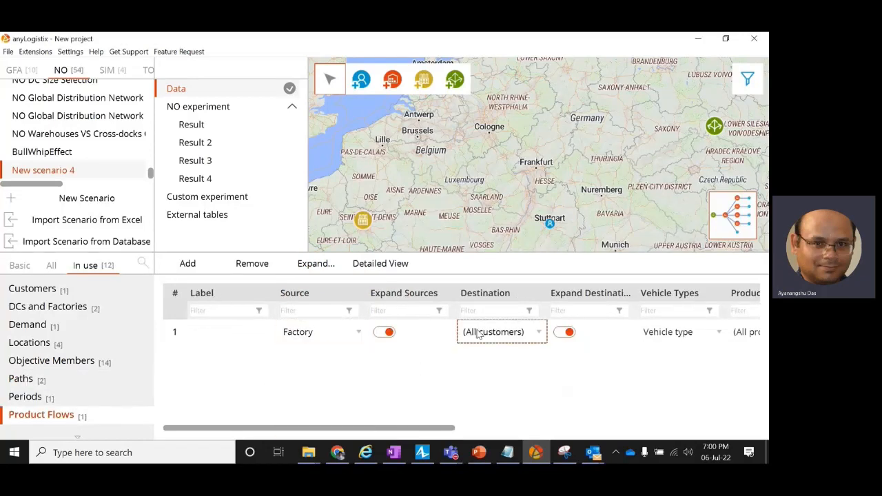
{"action": "left_click", "coordinate": [469, 331]}
{"action": "left_click", "coordinate": [472, 400]}
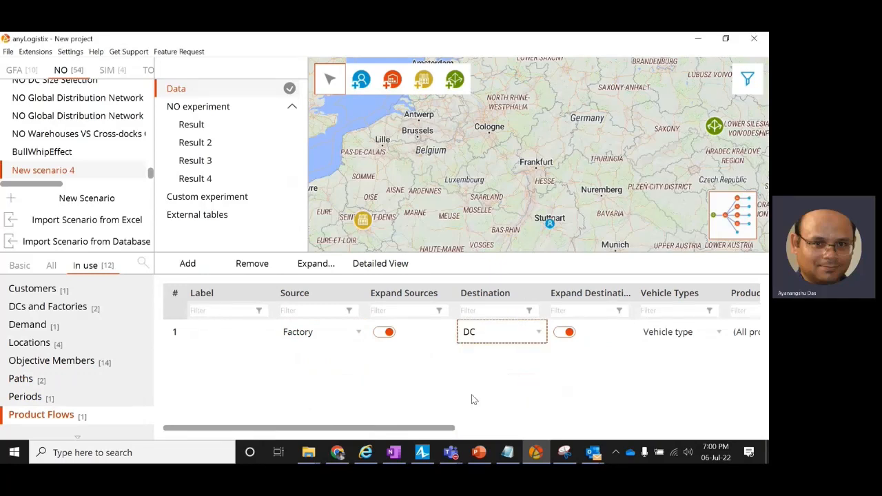
Add a second product flow with DC as its source, keeping all customers as the destination
{"action": "left_click", "coordinate": [194, 267]}
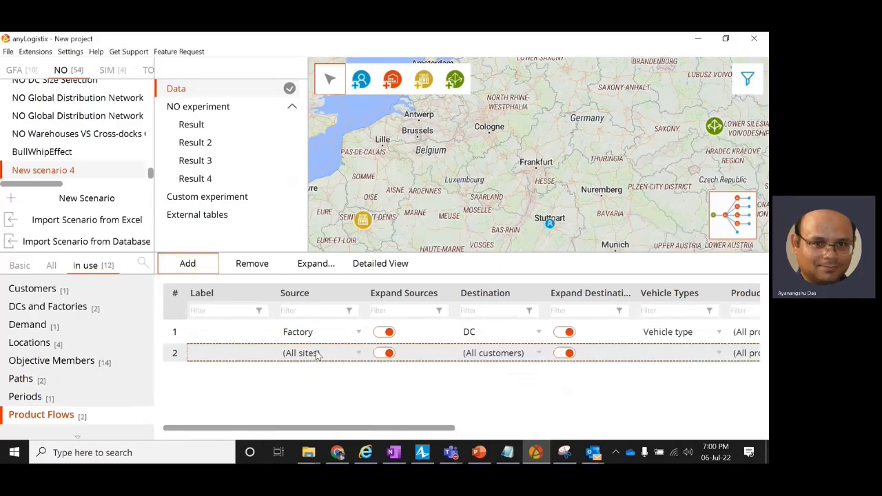
{"action": "left_click", "coordinate": [317, 353]}
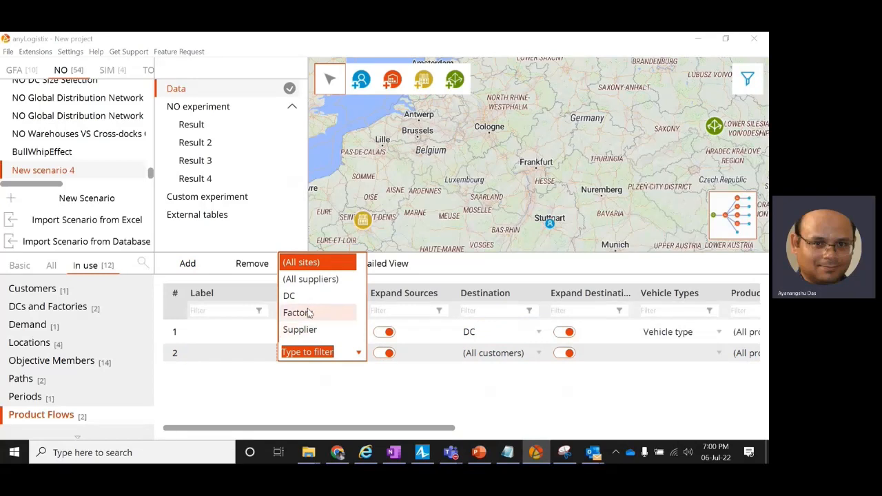
{"action": "left_click", "coordinate": [310, 279]}
{"action": "left_click", "coordinate": [311, 352]}
{"action": "left_click", "coordinate": [298, 313]}
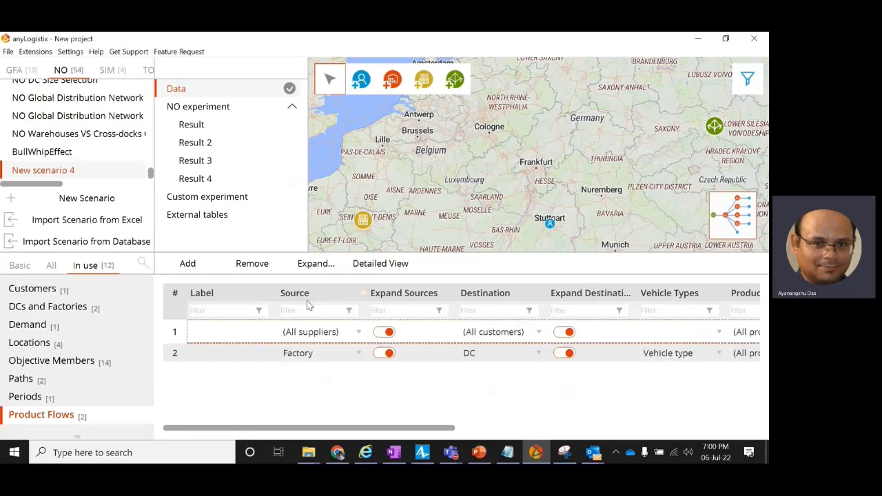
{"action": "left_click", "coordinate": [315, 333]}
{"action": "left_click", "coordinate": [310, 367]}
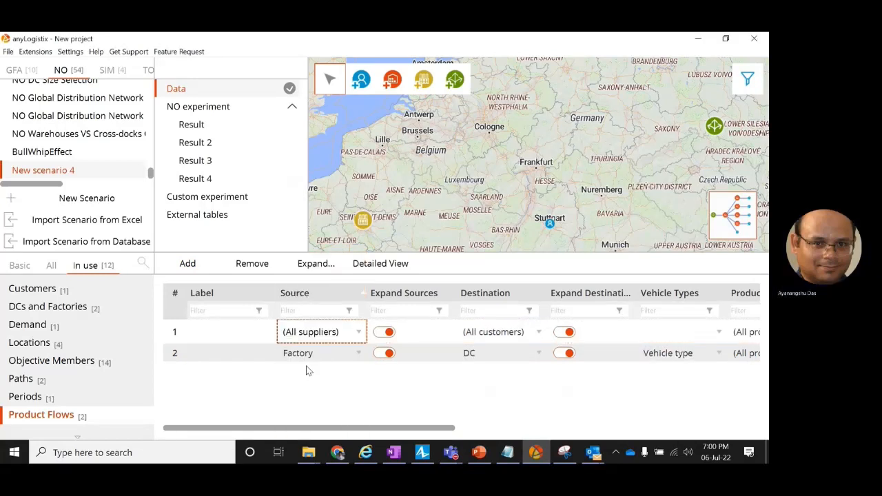
{"action": "left_click", "coordinate": [315, 328]}
{"action": "left_click", "coordinate": [301, 385]}
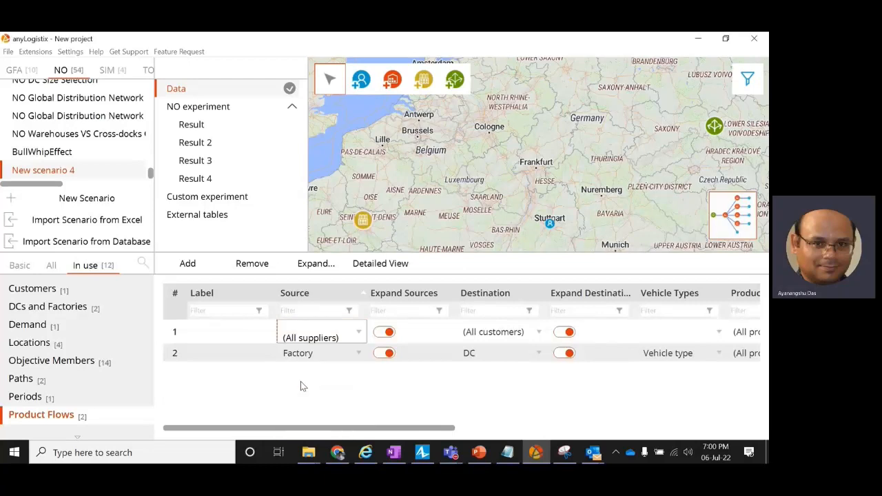
Assign Vehicle type to the product flow from DC to all customers and check the remaining flow settings
{"action": "left_click", "coordinate": [475, 335]}
{"action": "left_click", "coordinate": [692, 329]}
{"action": "left_click", "coordinate": [694, 333]}
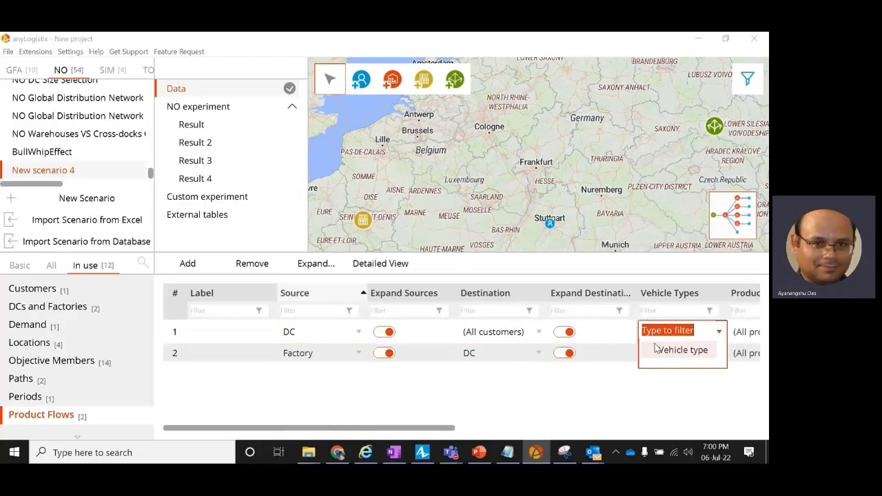
{"action": "left_click", "coordinate": [646, 351]}
{"action": "left_click", "coordinate": [577, 402]}
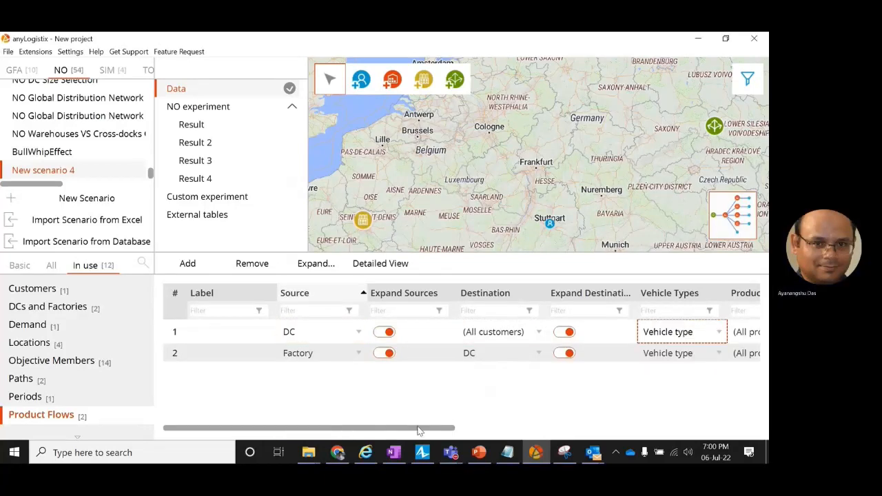
{"action": "left_click_drag", "start_coordinate": [420, 429], "coordinate": [730, 428]}
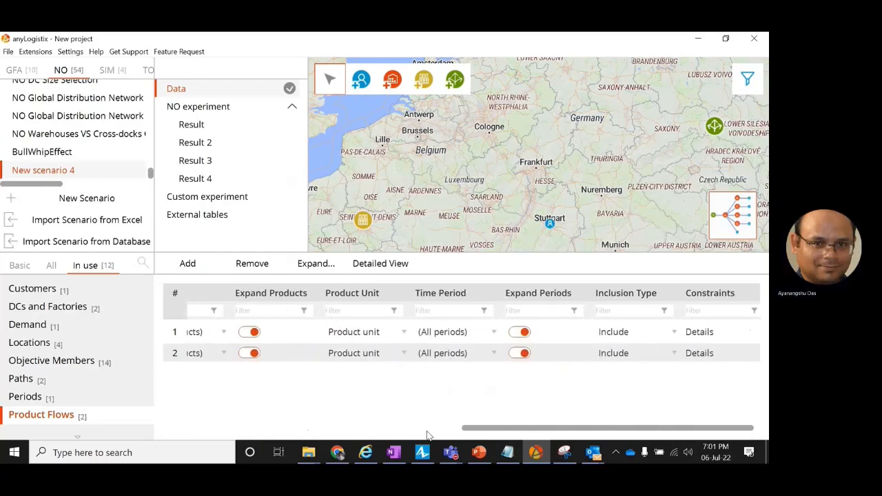
Set the DC to Customer 1 path's cost calculation to Product&distance-based with a cost per unit of 0.01 per m³
{"action": "left_click", "coordinate": [21, 379]}
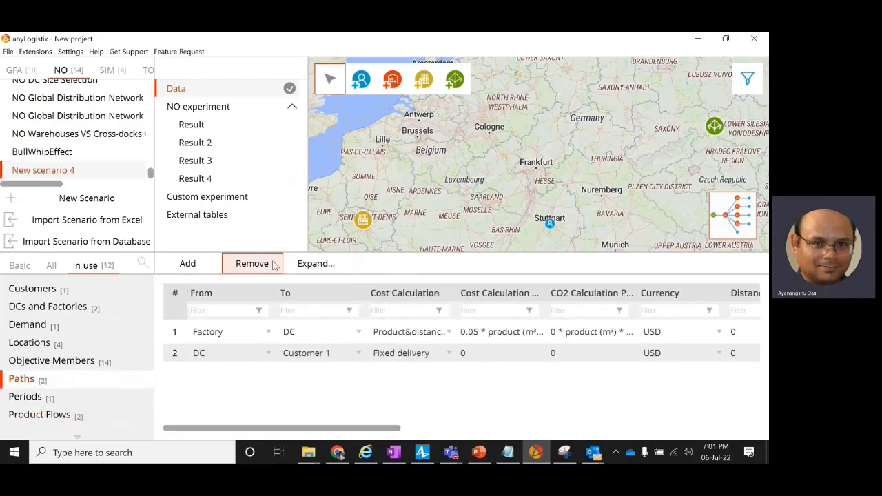
{"action": "double_click", "coordinate": [482, 355]}
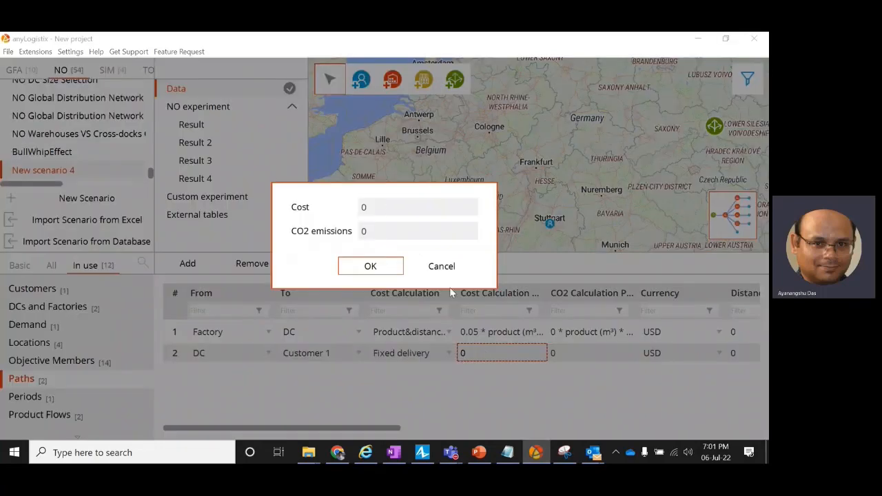
{"action": "left_click", "coordinate": [465, 273]}
{"action": "double_click", "coordinate": [413, 354]}
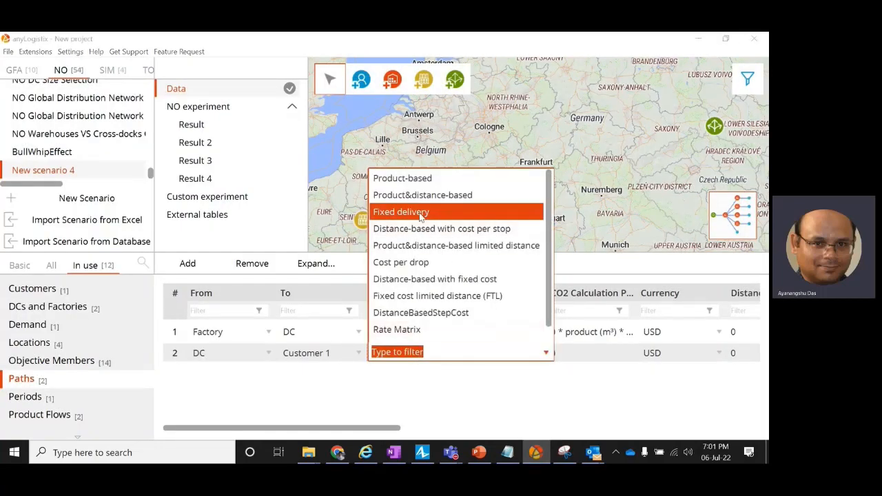
{"action": "left_click", "coordinate": [425, 195]}
{"action": "double_click", "coordinate": [501, 354]}
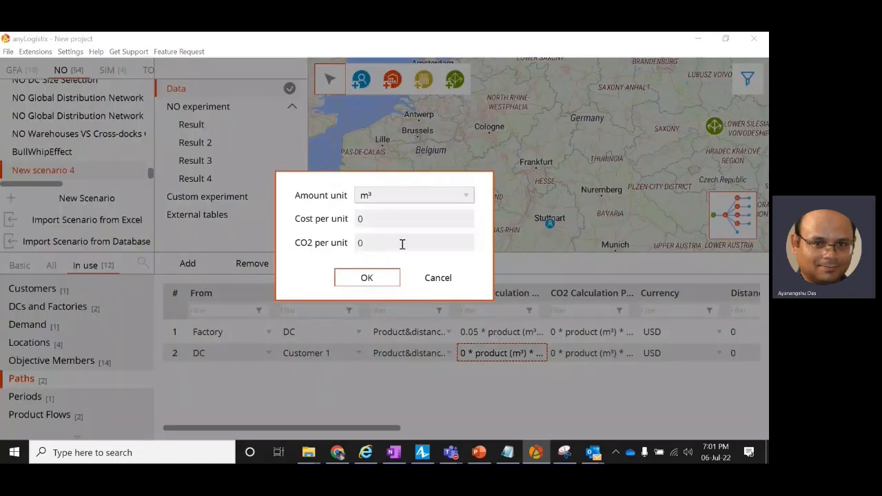
{"action": "left_click", "coordinate": [378, 219]}
{"action": "left_click", "coordinate": [367, 278]}
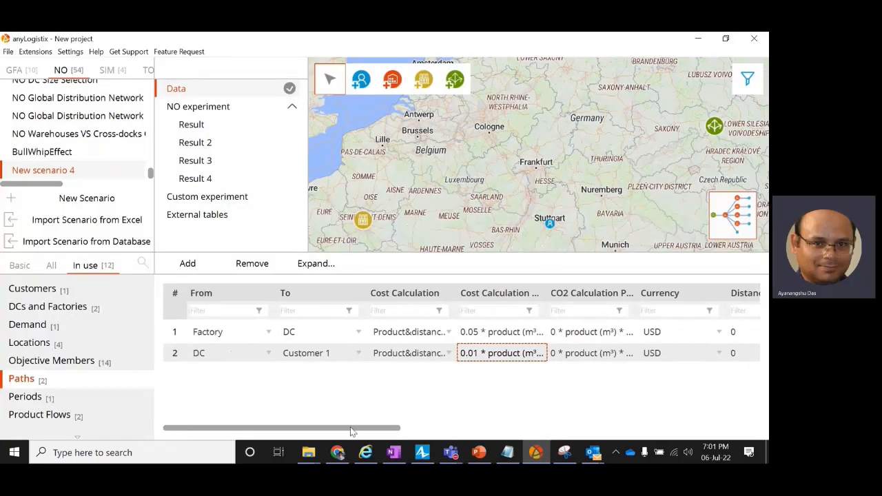
Assign Vehicle type to the DC to Customer 1 path and run the NO experiment
{"action": "left_click", "coordinate": [234, 108]}
{"action": "left_click", "coordinate": [321, 69]}
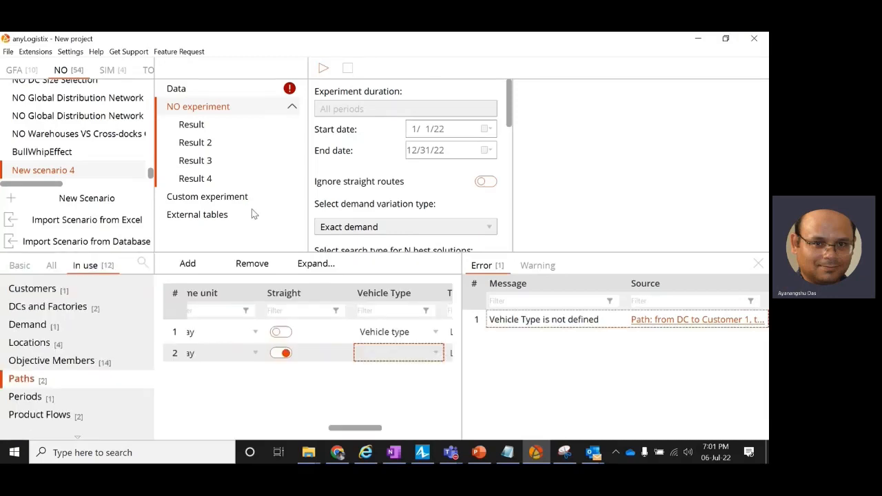
{"action": "mouse_move", "coordinate": [363, 432]}
{"action": "left_mouse_down"}
{"action": "mouse_move", "coordinate": [314, 431]}
{"action": "mouse_move", "coordinate": [363, 431]}
{"action": "left_mouse_up"}
{"action": "left_click", "coordinate": [404, 356]}
{"action": "left_click", "coordinate": [380, 376]}
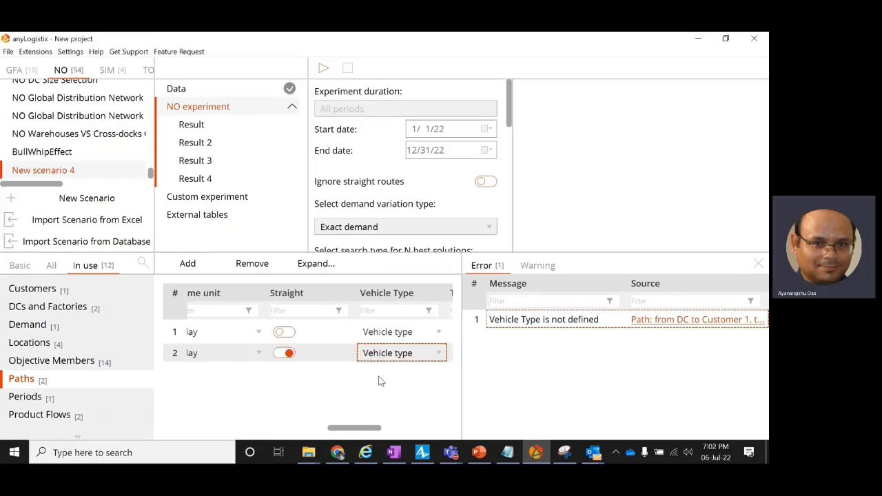
{"action": "left_click", "coordinate": [323, 68]}
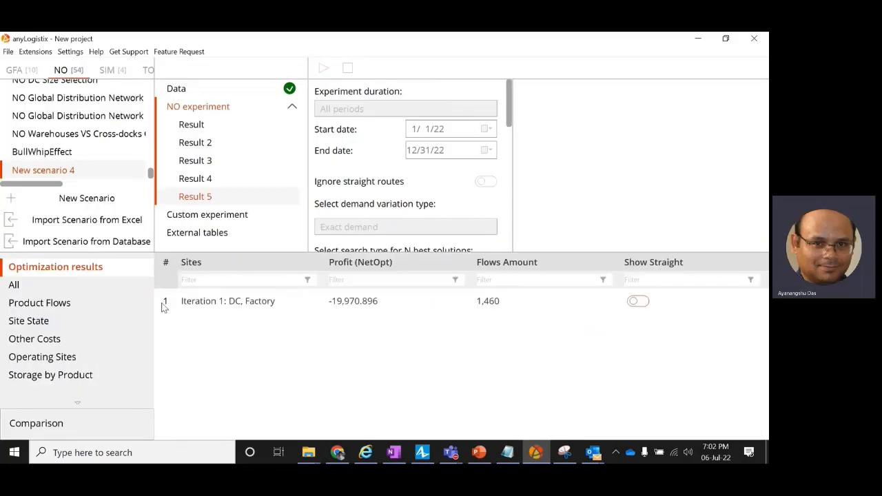
Examine the product flows in Result 5, comparing the Factory to DC and DC to Customer 1 flow amounts
{"action": "left_click", "coordinate": [88, 307]}
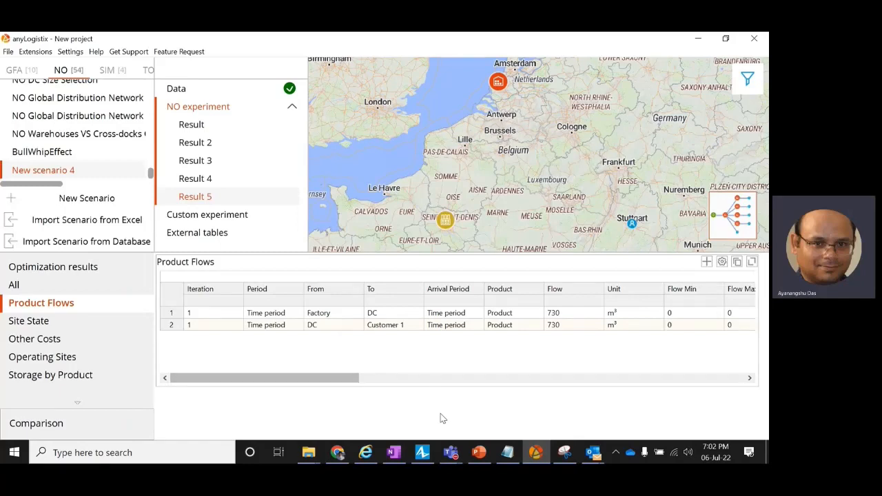
{"action": "left_click", "coordinate": [176, 88]}
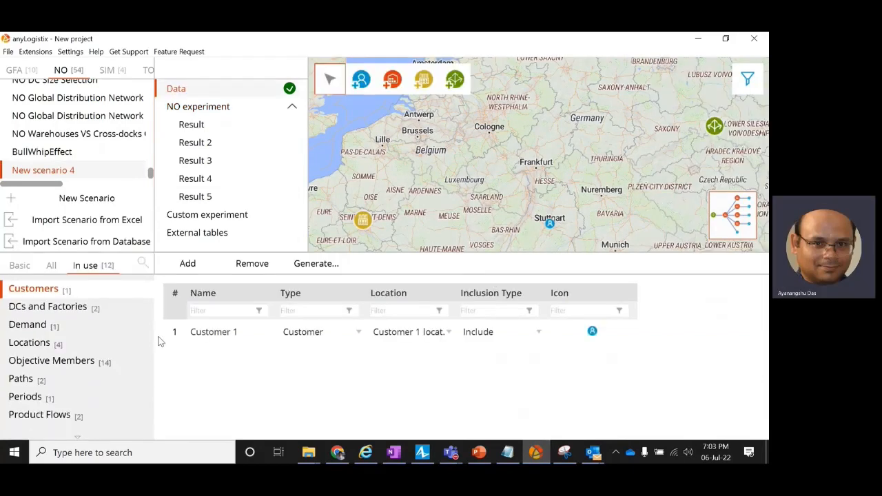
{"action": "left_click", "coordinate": [195, 197]}
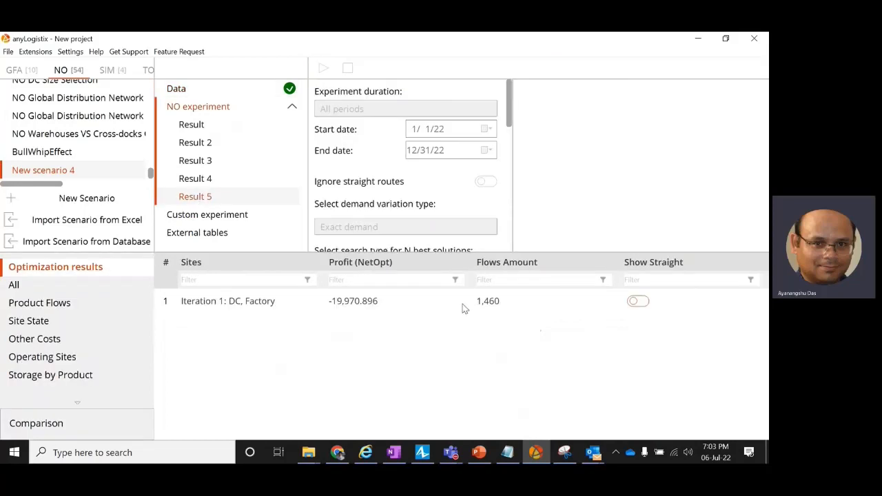
{"action": "left_click", "coordinate": [68, 310]}
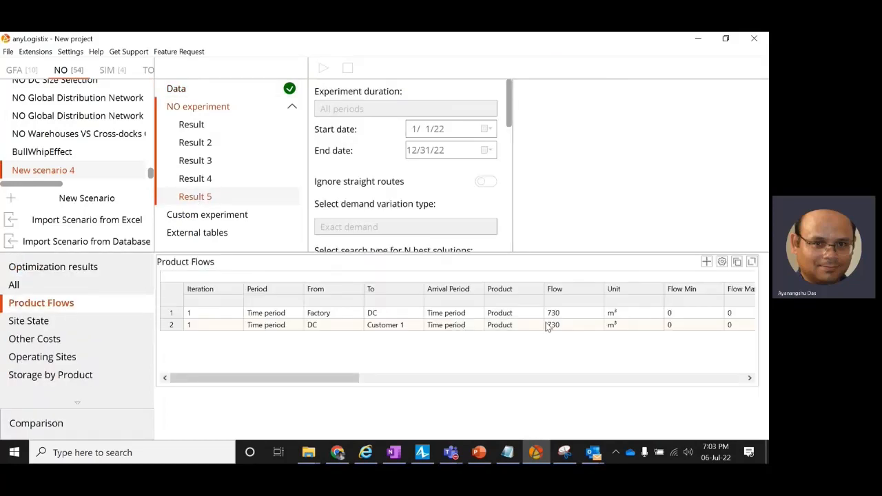
{"action": "left_click", "coordinate": [569, 316]}
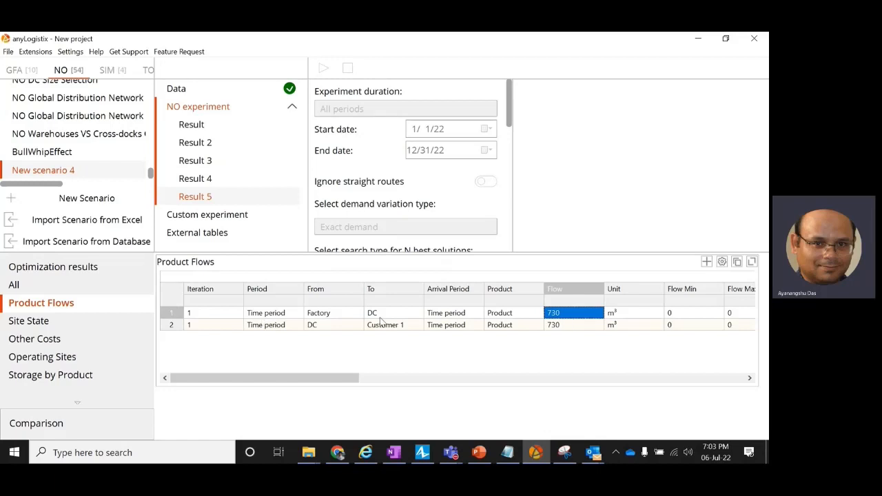
Review Customer 1's periodic demand parameters, checking the order interval and quantity without changing them
{"action": "left_click", "coordinate": [181, 90]}
{"action": "left_click", "coordinate": [55, 324]}
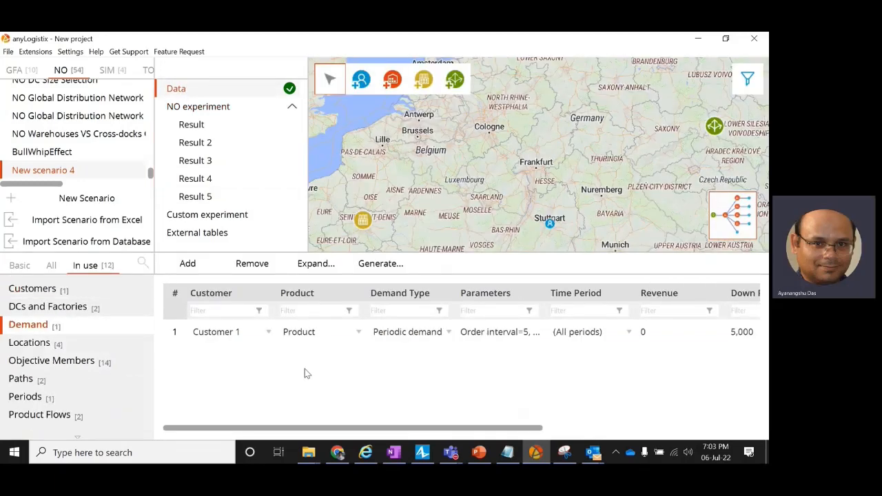
{"action": "left_click", "coordinate": [245, 338]}
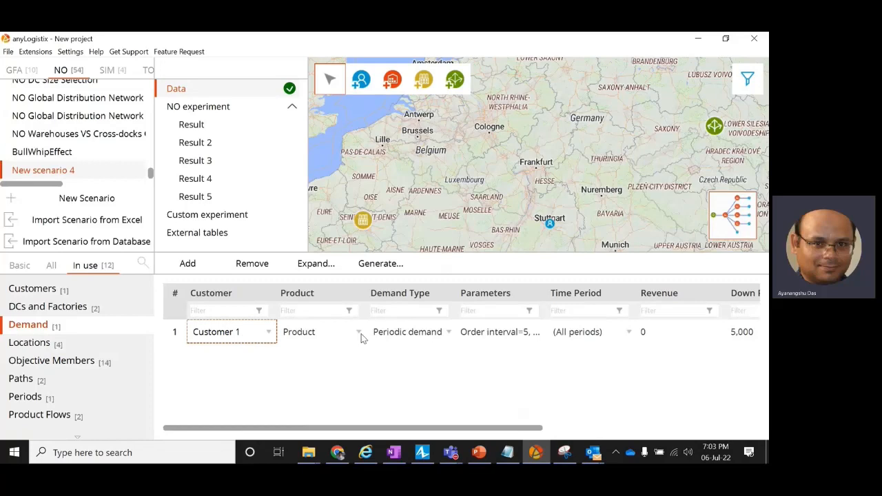
{"action": "left_click", "coordinate": [476, 335]}
{"action": "left_click", "coordinate": [476, 336]}
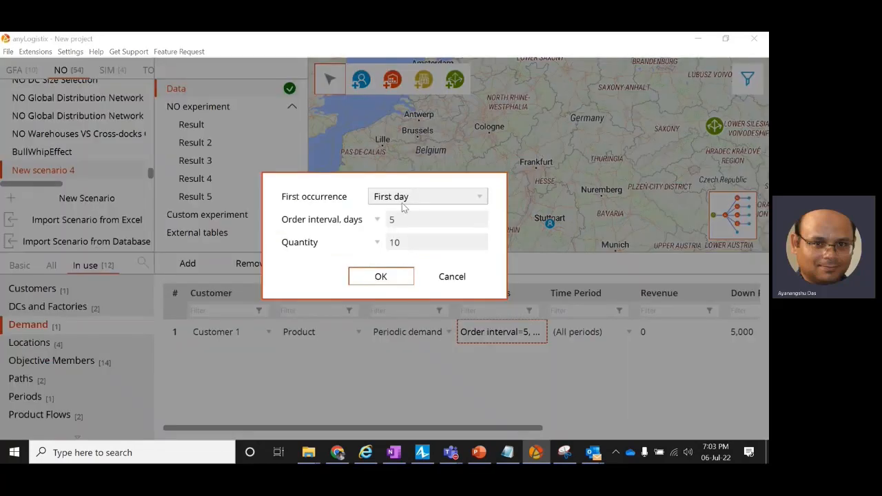
{"action": "left_click", "coordinate": [397, 220]}
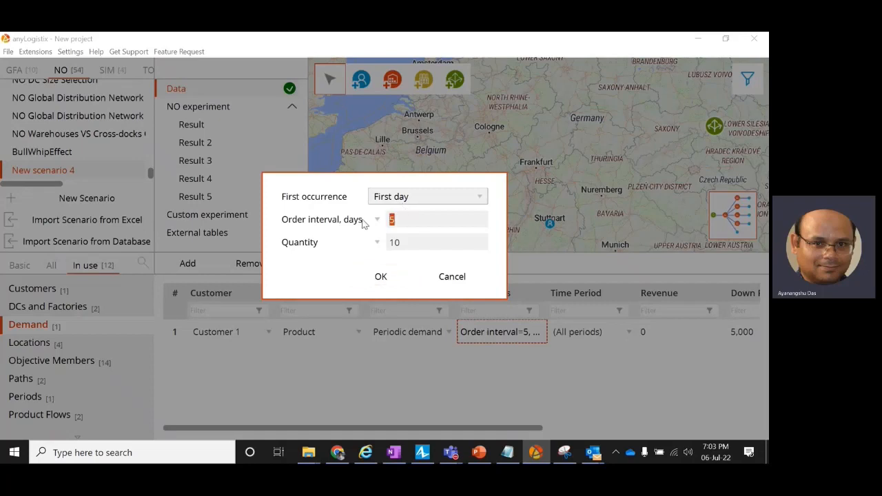
{"action": "left_click", "coordinate": [391, 242]}
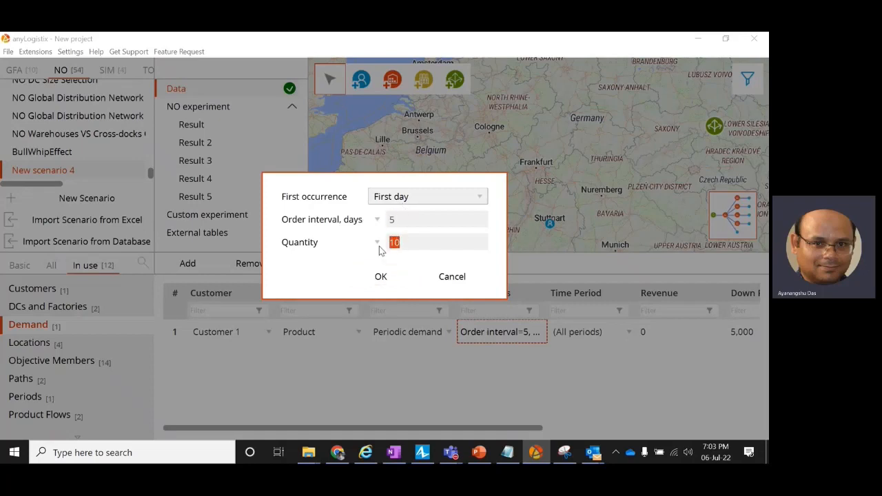
{"action": "left_click", "coordinate": [432, 275]}
Calculate Customer 1's yearly demand as (365/5)*10 using the Windows search calculator
{"action": "left_click", "coordinate": [158, 452]}
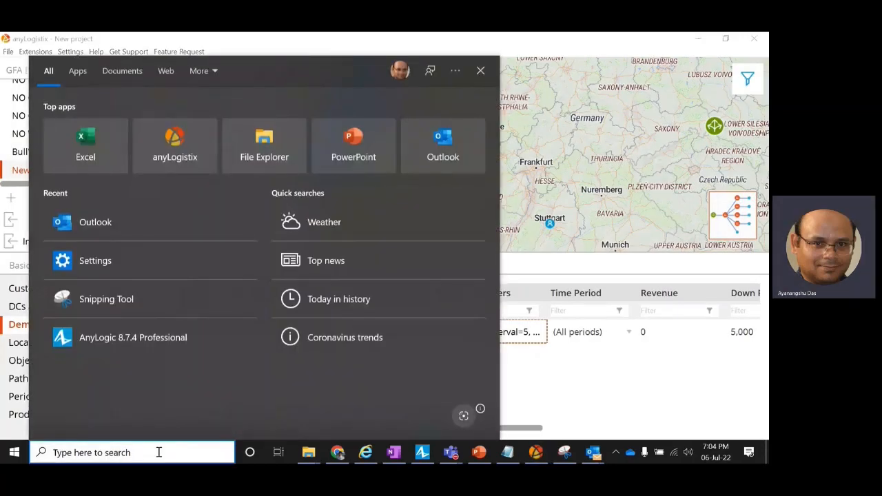
{"action": "type", "text": "365"}
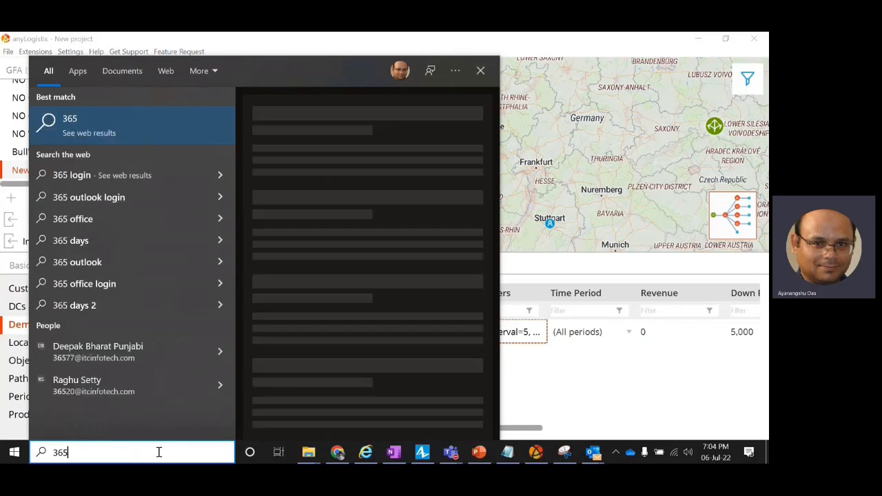
{"action": "type", "text": "/5"}
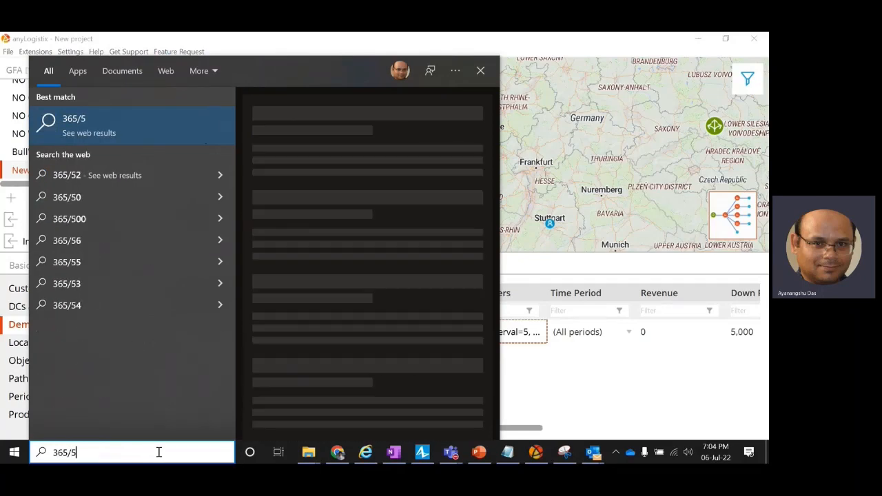
{"action": "type", "text": ")"}
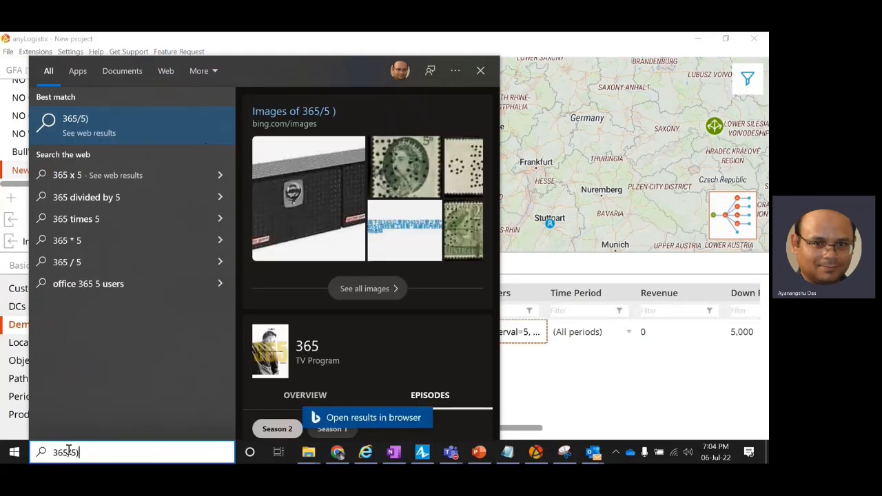
{"action": "left_click", "coordinate": [53, 452]}
{"action": "type", "text": "("}
{"action": "key", "text": "End"}
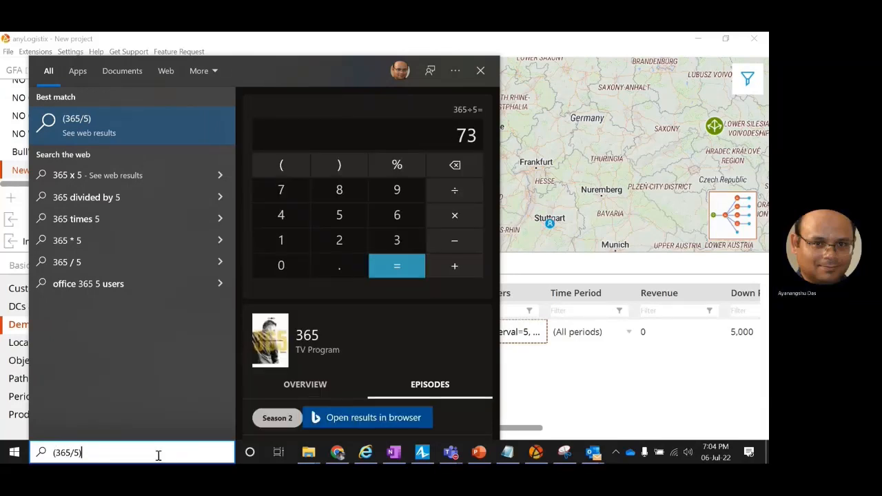
{"action": "type", "text": "*10"}
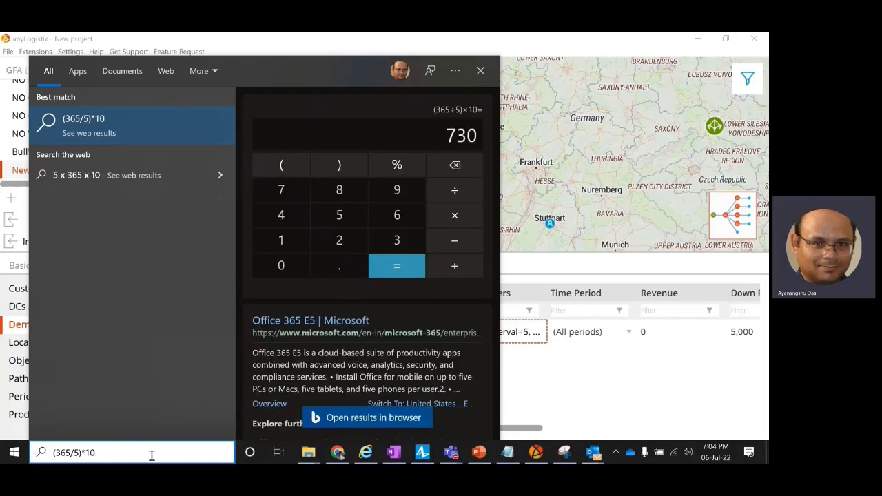
Check the demand expression, copy the calculated result, and return to the scenario's Demand table in anyLogistix
{"action": "left_click_drag", "start_coordinate": [81, 453], "coordinate": [58, 455]}
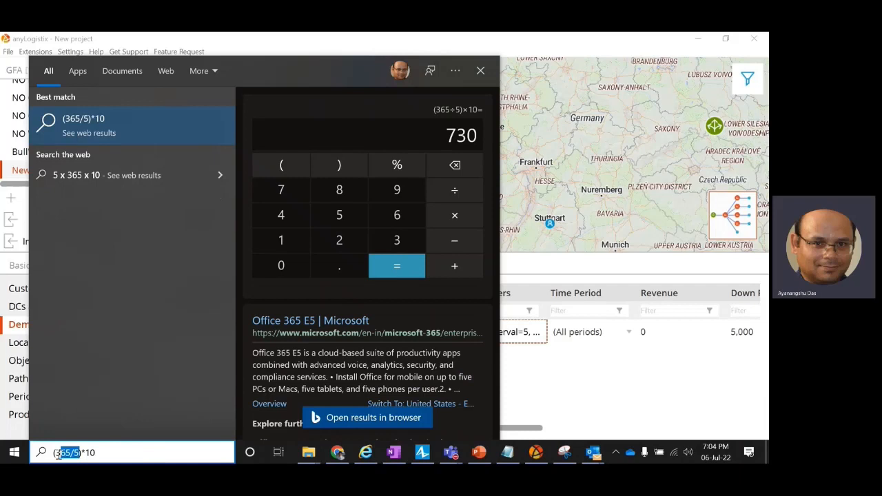
{"action": "left_click", "coordinate": [105, 450]}
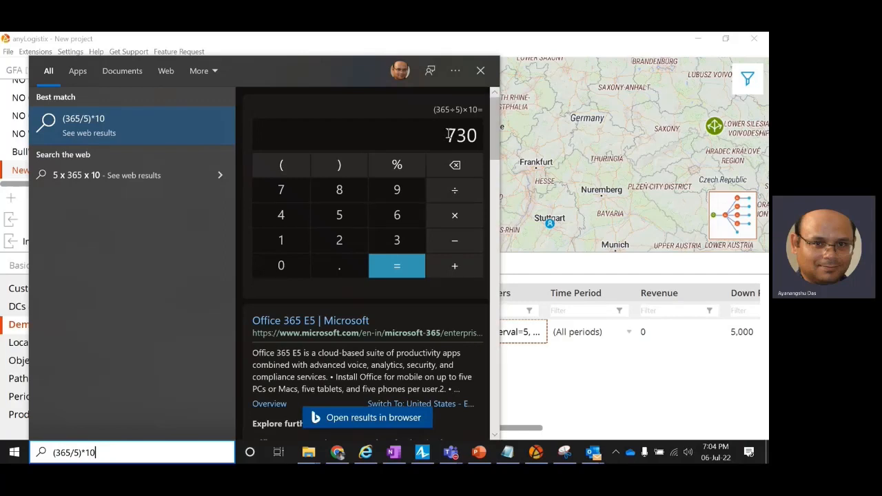
{"action": "left_click_drag", "start_coordinate": [449, 135], "coordinate": [477, 131]}
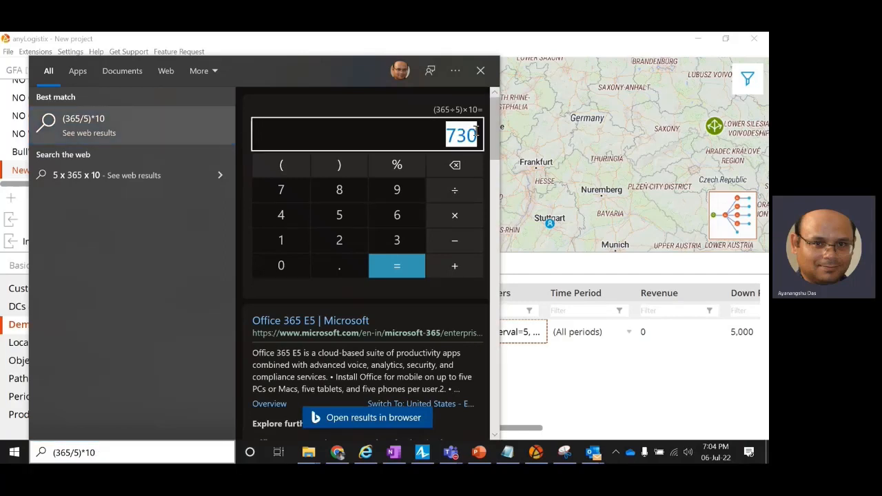
{"action": "key", "text": "ctrl+c"}
{"action": "left_click", "coordinate": [570, 382]}
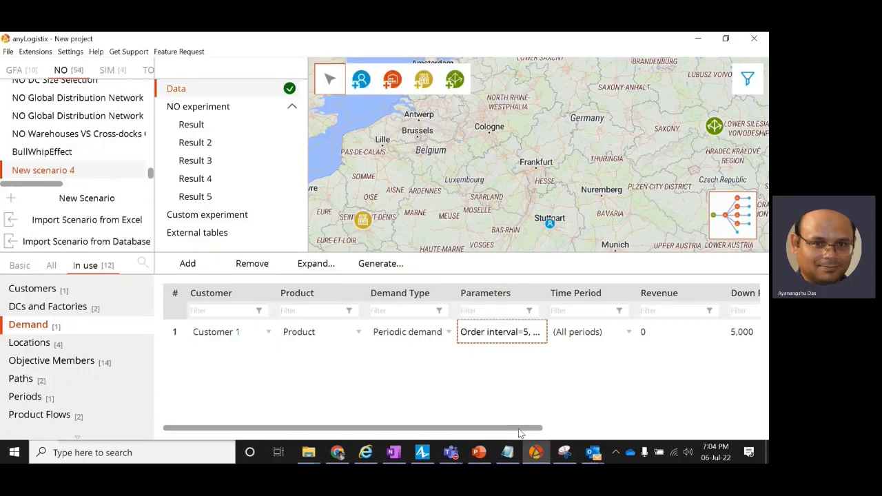
Show the connections between the factory, DC and customer on the scenario map
{"action": "left_click_drag", "start_coordinate": [526, 429], "coordinate": [498, 435]}
{"action": "scroll", "coordinate": [552, 182], "scroll_direction": "down", "scroll_amount": 1}
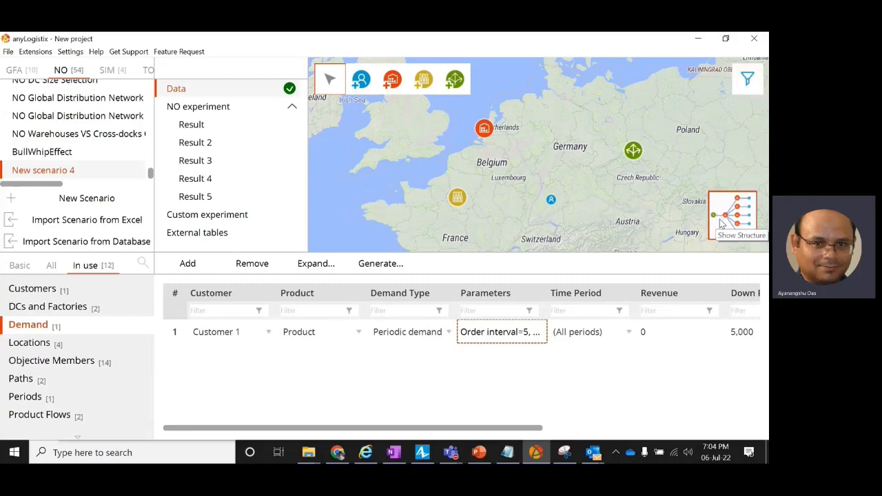
{"action": "left_click", "coordinate": [750, 81]}
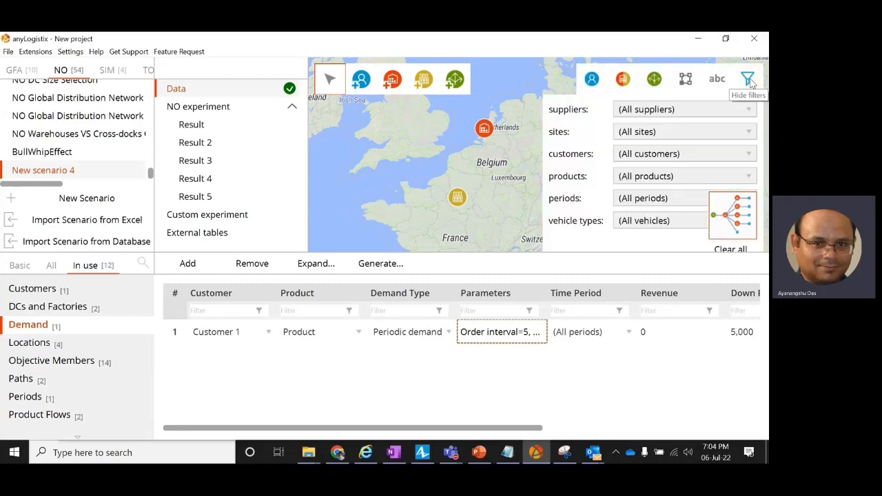
{"action": "left_click", "coordinate": [687, 80]}
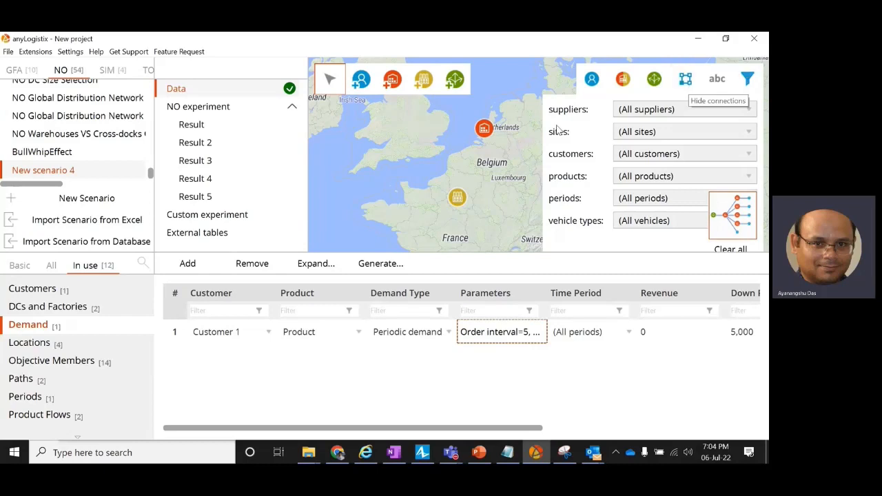
{"action": "left_click", "coordinate": [486, 195]}
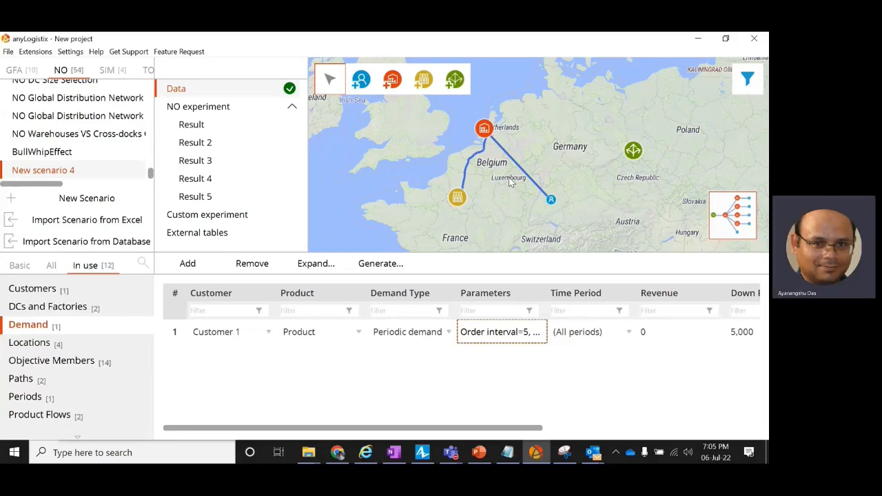
{"action": "scroll", "coordinate": [511, 182], "scroll_direction": "up", "scroll_amount": 1}
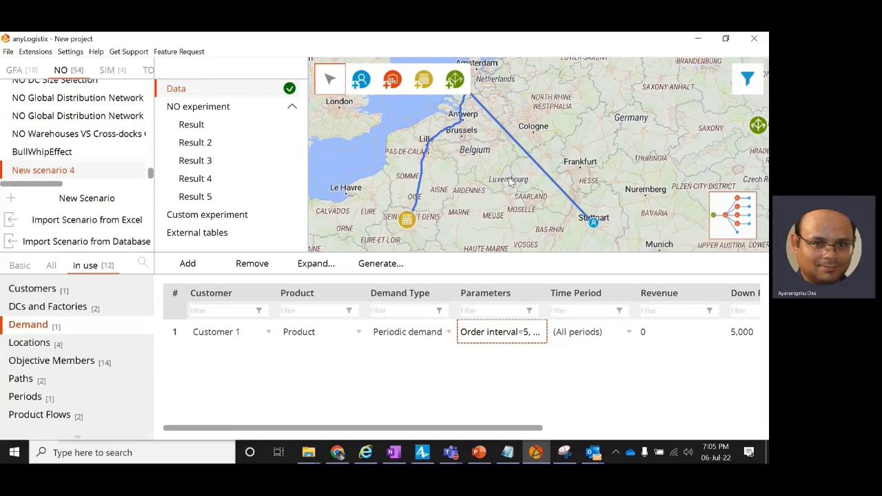
{"action": "left_click_drag", "start_coordinate": [510, 180], "coordinate": [566, 191]}
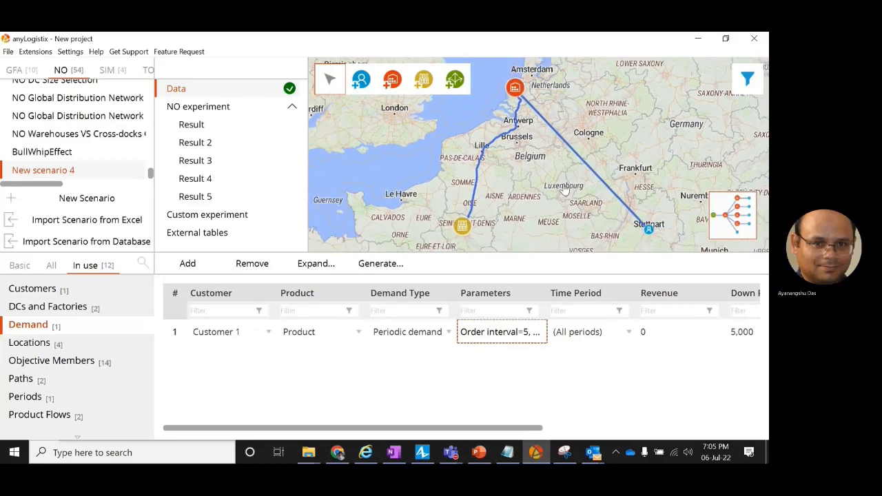
Turn off the Straight option for the DC to Customer 1 path and inspect its route on the map
{"action": "left_click", "coordinate": [76, 387]}
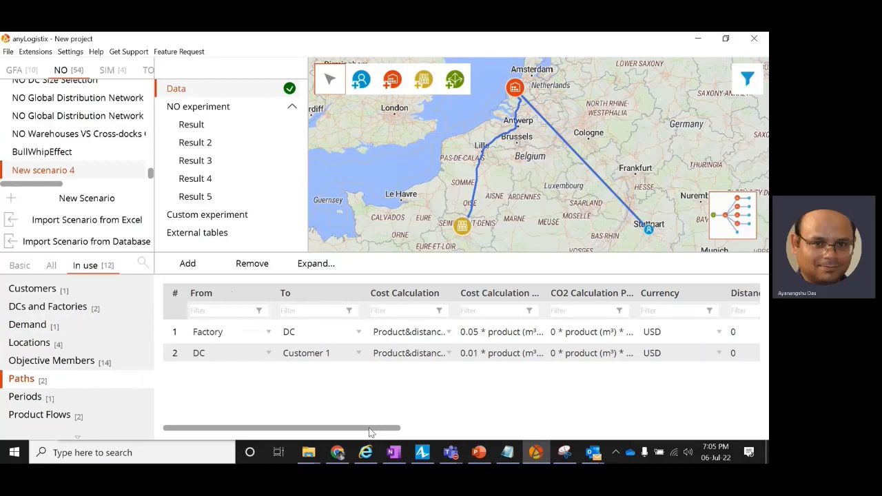
{"action": "left_click_drag", "start_coordinate": [371, 428], "coordinate": [568, 433]}
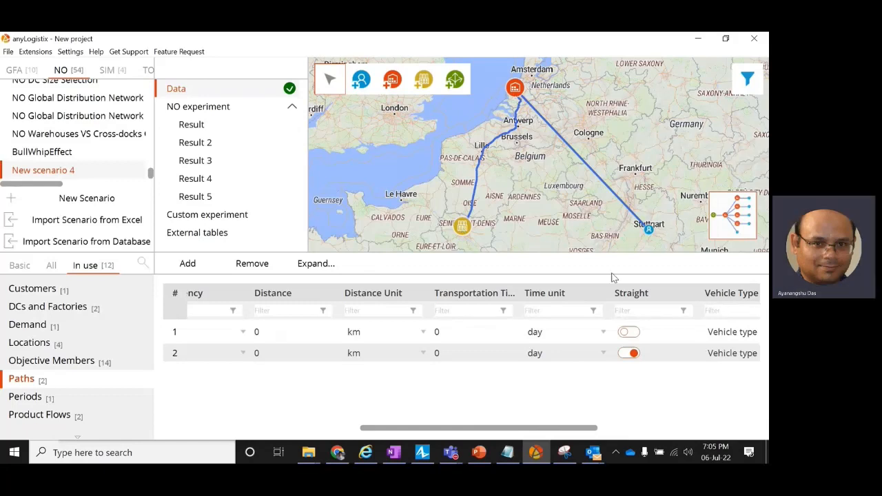
{"action": "left_click_drag", "start_coordinate": [570, 421], "coordinate": [615, 420]}
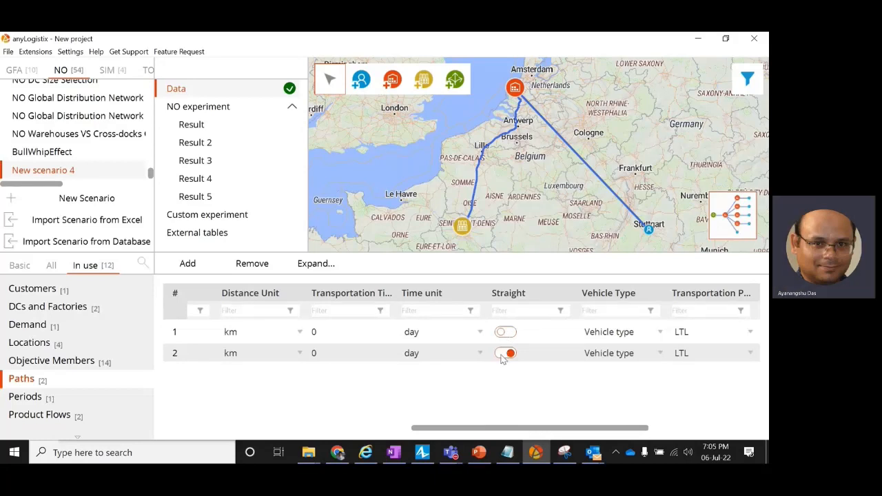
{"action": "mouse_move", "coordinate": [494, 431]}
{"action": "left_mouse_down"}
{"action": "mouse_move", "coordinate": [268, 429]}
{"action": "mouse_move", "coordinate": [502, 428]}
{"action": "mouse_move", "coordinate": [501, 419]}
{"action": "left_mouse_up"}
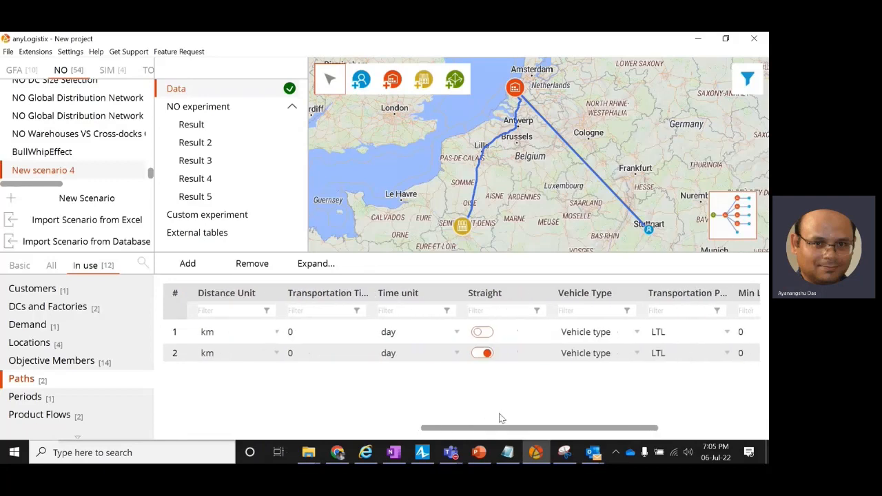
{"action": "left_click", "coordinate": [483, 354]}
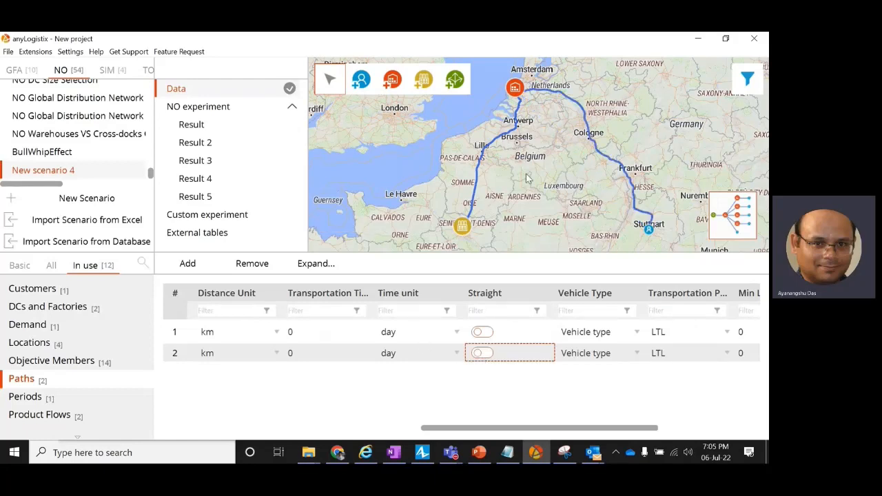
{"action": "scroll", "coordinate": [560, 150], "scroll_direction": "up", "scroll_amount": 1}
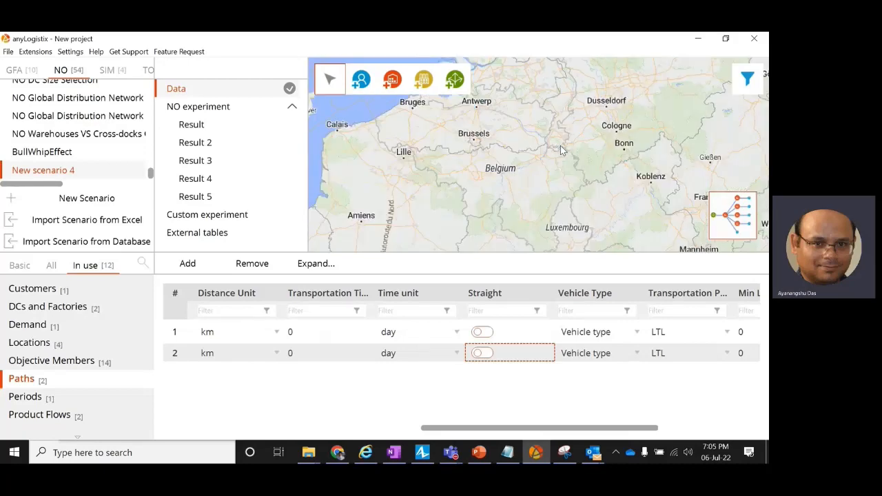
{"action": "scroll", "coordinate": [560, 150], "scroll_direction": "down", "scroll_amount": 1}
{"action": "scroll", "coordinate": [545, 152], "scroll_direction": "up", "scroll_amount": 1}
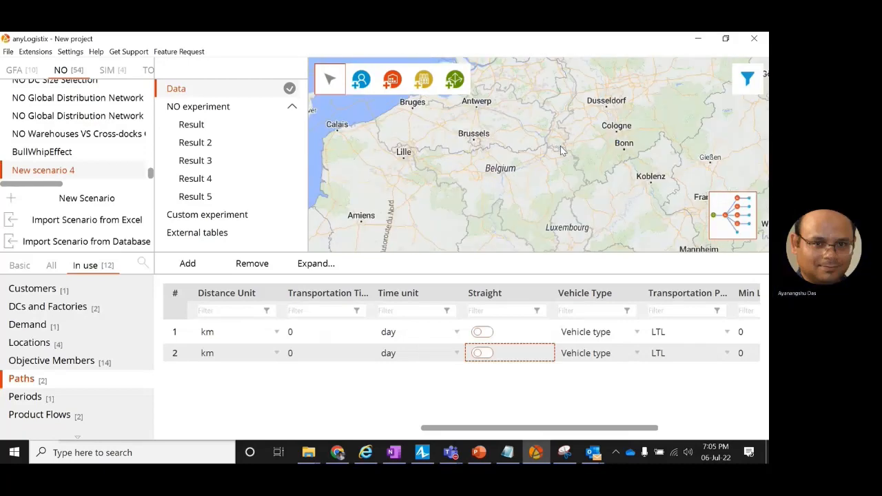
{"action": "mouse_move", "coordinate": [544, 152]}
{"action": "left_mouse_down"}
{"action": "mouse_move", "coordinate": [616, 196]}
{"action": "mouse_move", "coordinate": [566, 129]}
{"action": "left_mouse_up"}
{"action": "scroll", "coordinate": [613, 192], "scroll_direction": "down", "scroll_amount": 1}
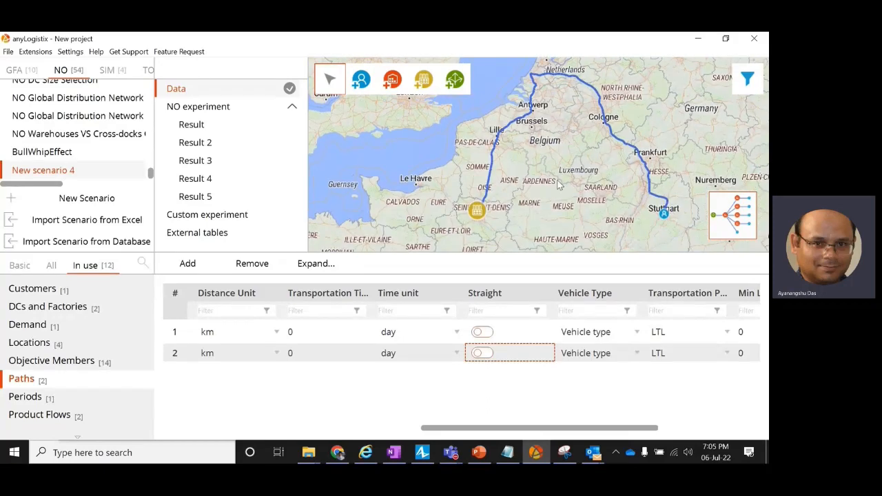
Review the distances and transportation costs in Result 5's product flows, widening the total transportation cost column
{"action": "left_click", "coordinate": [200, 197]}
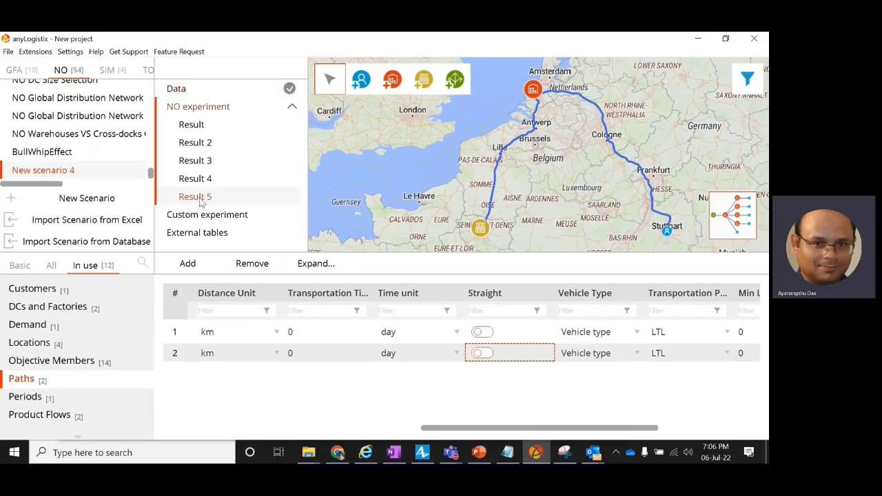
{"action": "left_click", "coordinate": [96, 304]}
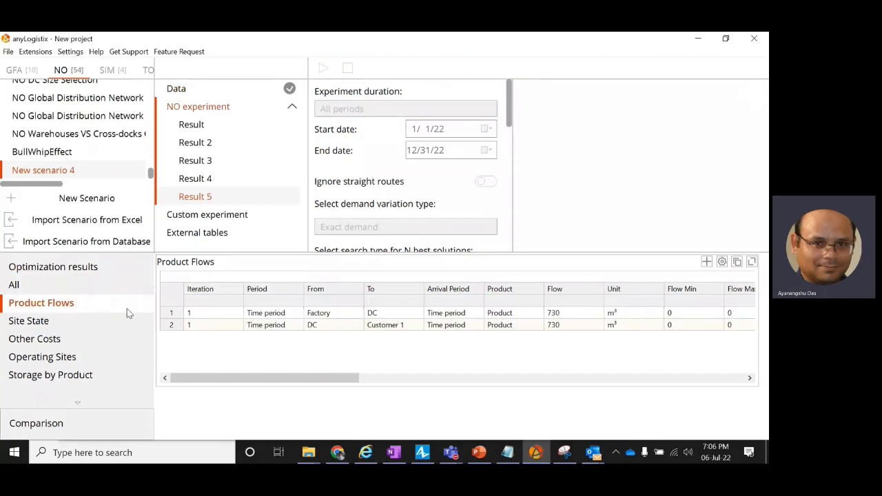
{"action": "left_click_drag", "start_coordinate": [310, 378], "coordinate": [572, 383]}
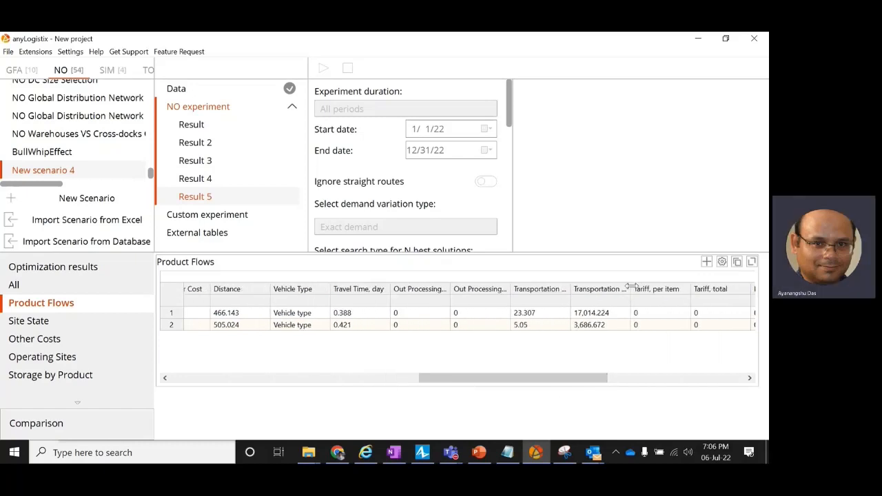
{"action": "left_click_drag", "start_coordinate": [631, 288], "coordinate": [654, 288]}
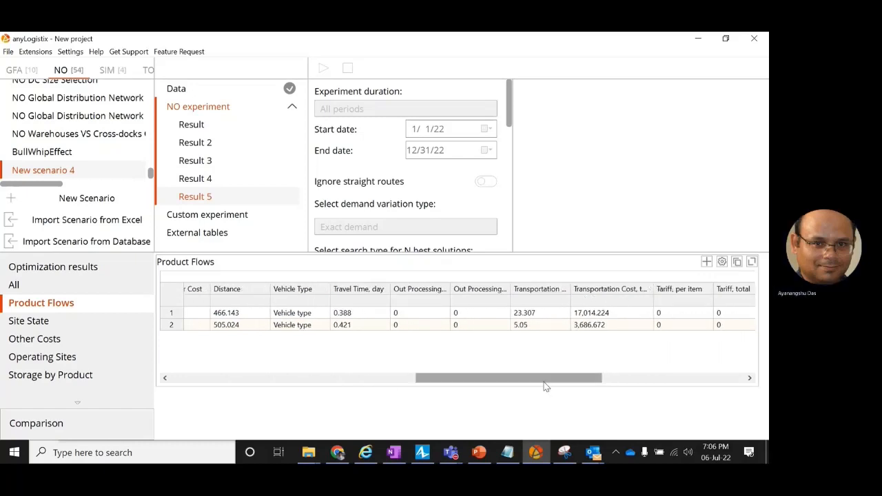
{"action": "left_click_drag", "start_coordinate": [545, 386], "coordinate": [503, 388]}
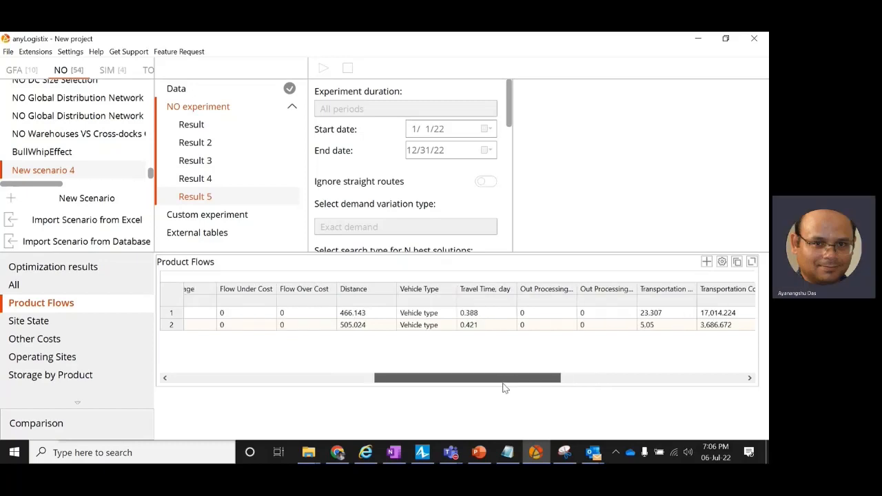
{"action": "left_click_drag", "start_coordinate": [504, 388], "coordinate": [489, 377]}
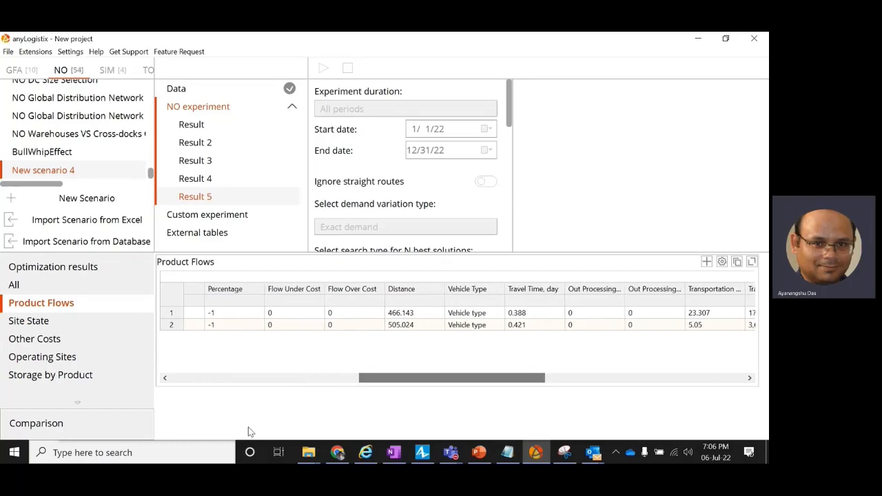
Calculate 466.143*730 from the Factory to DC distance and flow, and check the transportation cost columns in Result 5
{"action": "left_click", "coordinate": [402, 314]}
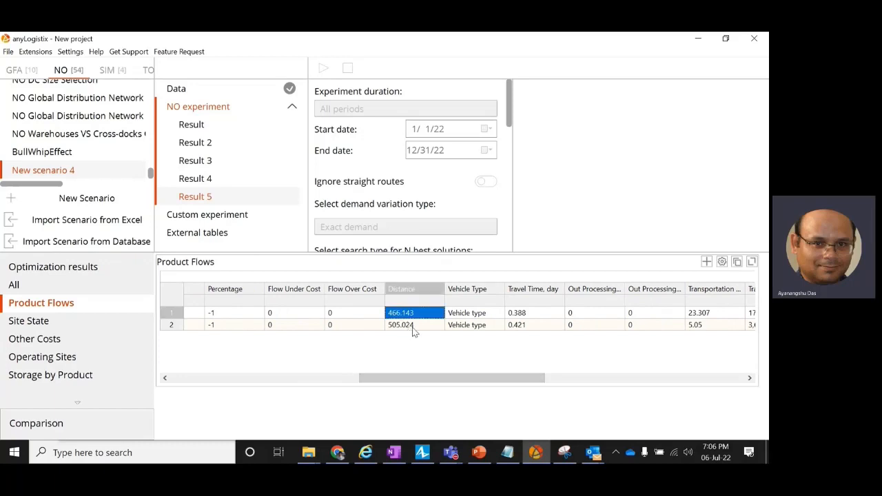
{"action": "left_click", "coordinate": [164, 455]}
{"action": "type", "text": "4"}
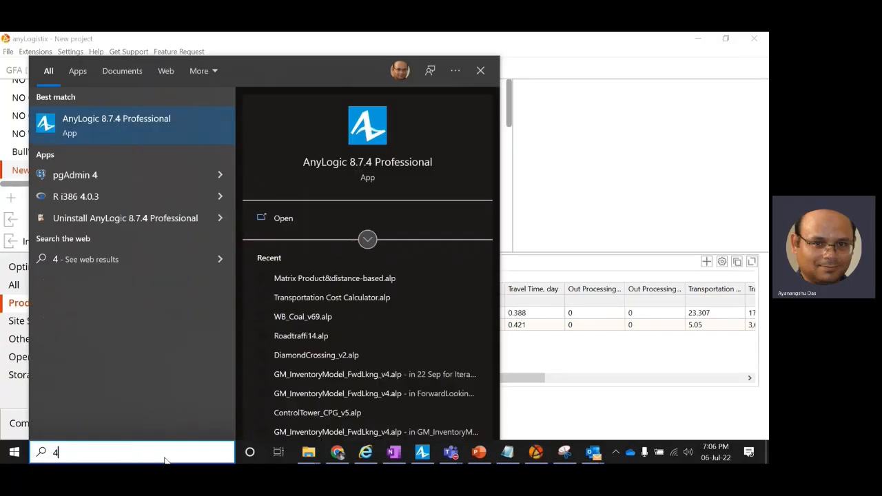
{"action": "type", "text": "66.143*"}
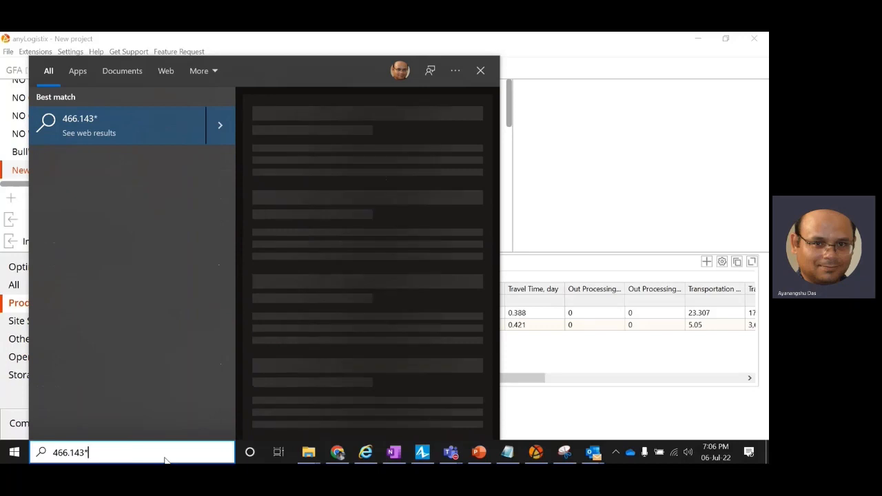
{"action": "type", "text": "730"}
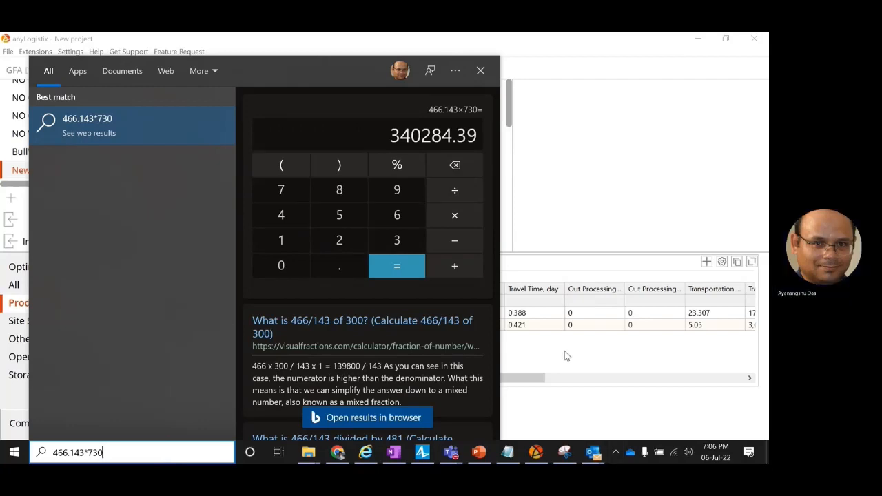
{"action": "left_click_drag", "start_coordinate": [531, 378], "coordinate": [576, 379]}
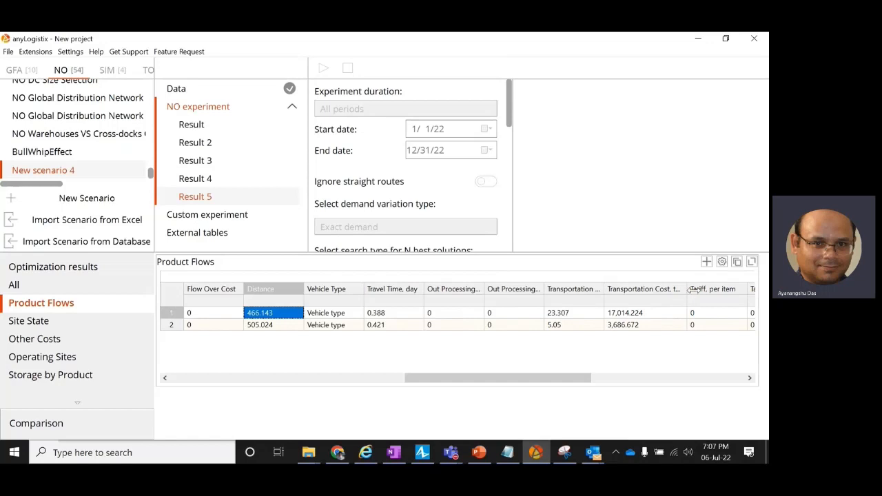
Widen the total transportation cost column in Result 5's product flows and calculate .05*730*466.14312199999995 for the Factory to DC flow
{"action": "left_click_drag", "start_coordinate": [688, 290], "coordinate": [717, 290]}
{"action": "mouse_move", "coordinate": [551, 384]}
{"action": "left_mouse_down"}
{"action": "mouse_move", "coordinate": [320, 391]}
{"action": "mouse_move", "coordinate": [542, 391]}
{"action": "left_mouse_up"}
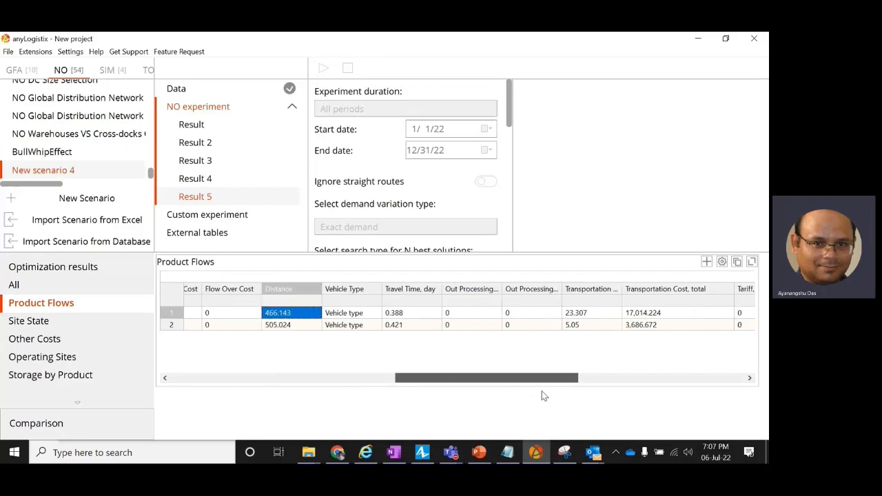
{"action": "left_click", "coordinate": [182, 451]}
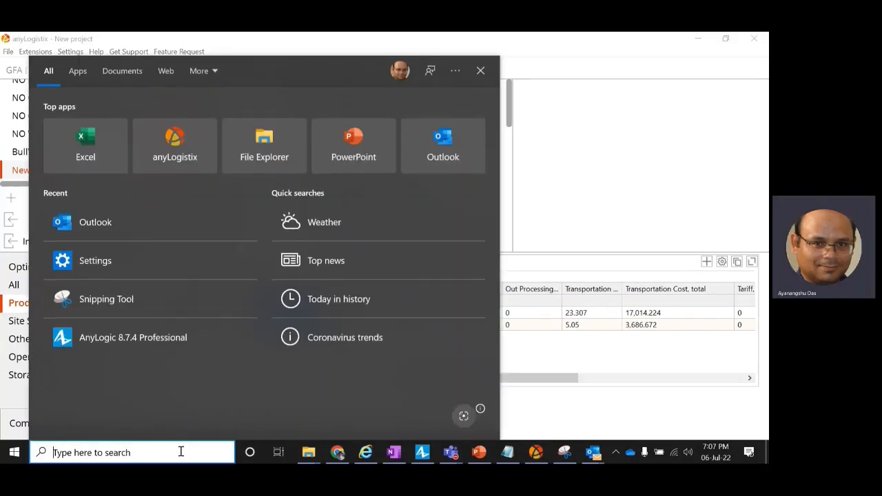
{"action": "type", "text": ".05"}
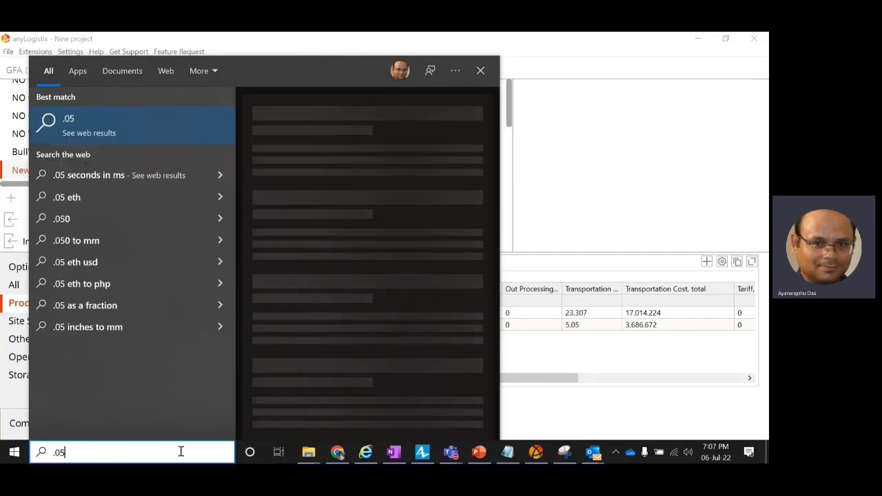
{"action": "type", "text": "*730*"}
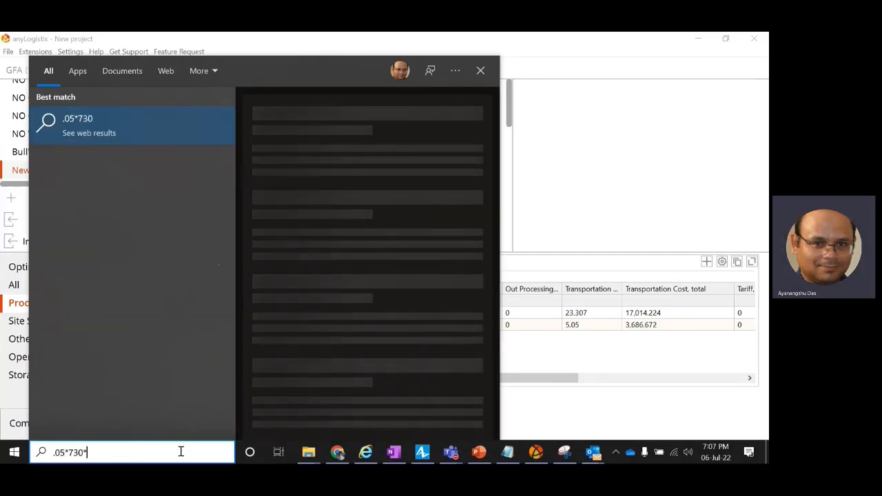
{"action": "type", "text": "466.14312199999995"}
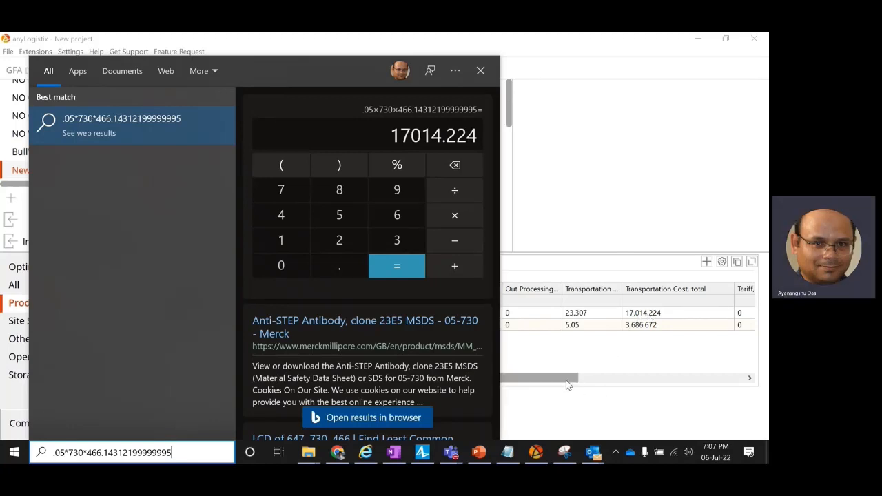
Calculate 730*505.02360782618183*.01 from the flow, distance and unit cost of the DC to Customer 1 path
{"action": "left_click_drag", "start_coordinate": [567, 384], "coordinate": [470, 384]}
{"action": "left_click", "coordinate": [587, 327]}
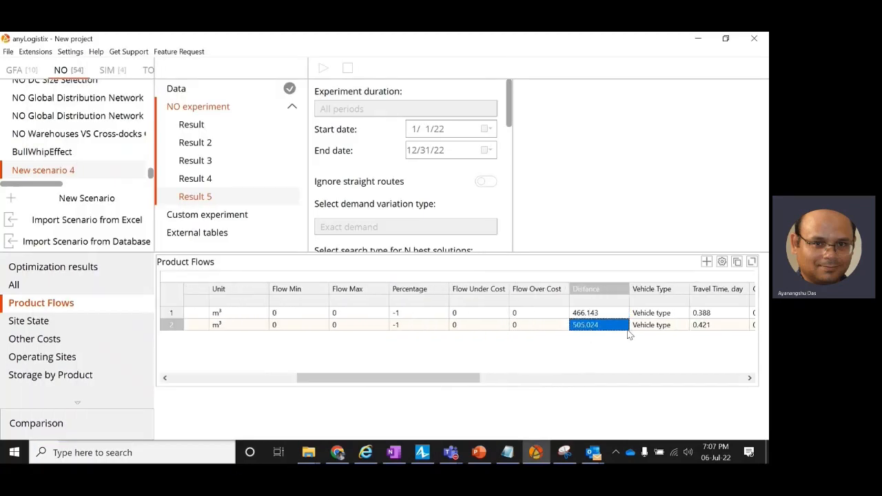
{"action": "left_click", "coordinate": [193, 453]}
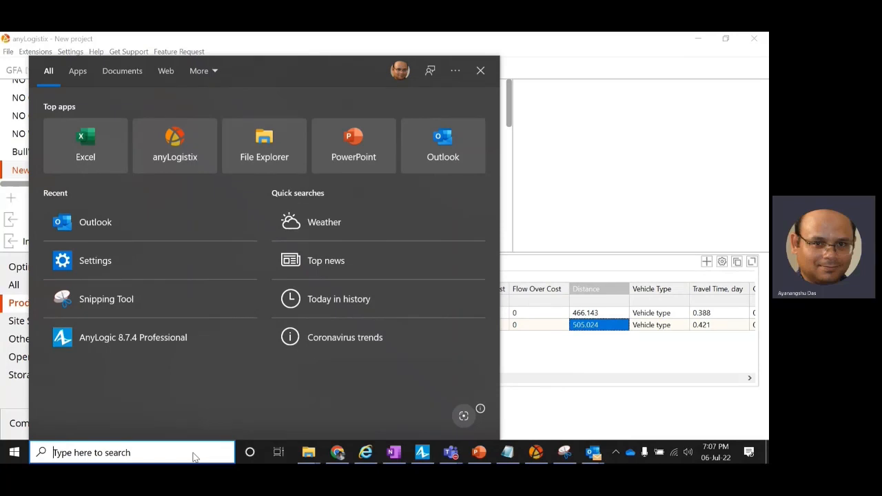
{"action": "type", "text": "730*"}
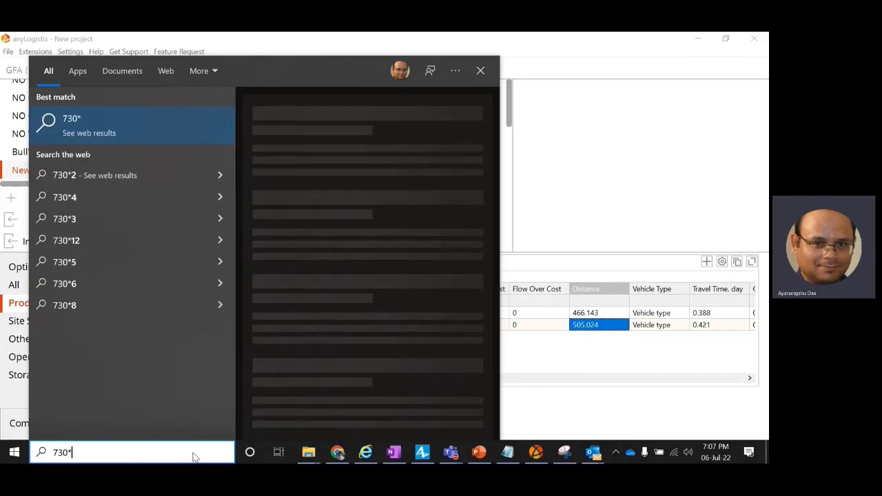
{"action": "type", "text": "505.02360782618183"}
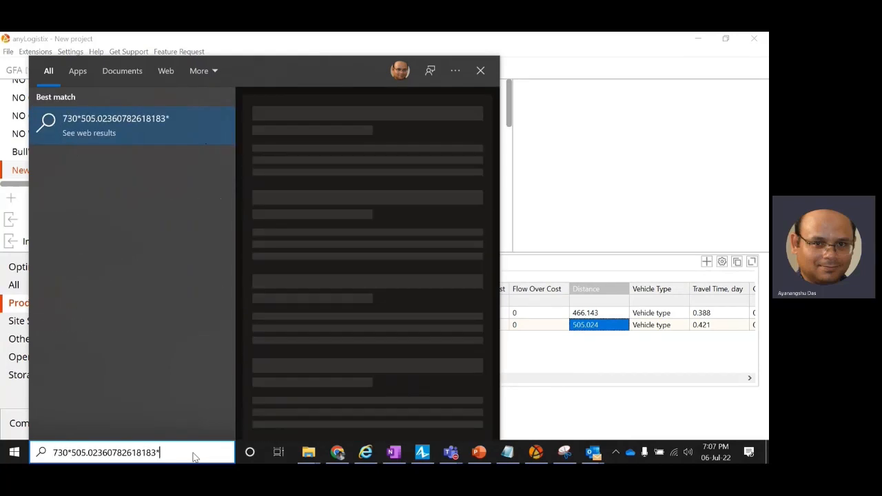
{"action": "type", "text": "*.01"}
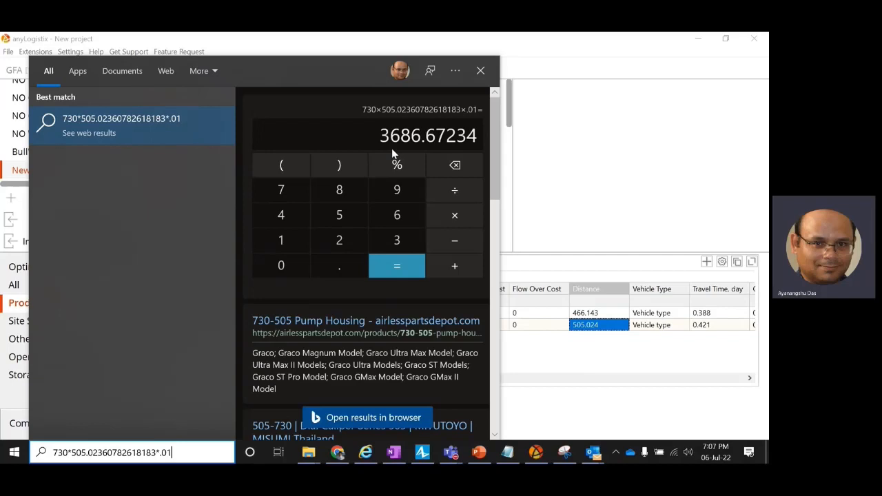
{"action": "left_click_drag", "start_coordinate": [377, 138], "coordinate": [447, 138]}
Check the transportation cost and total flow cost columns for both rows in Result 5's product flows
{"action": "left_click", "coordinate": [643, 378]}
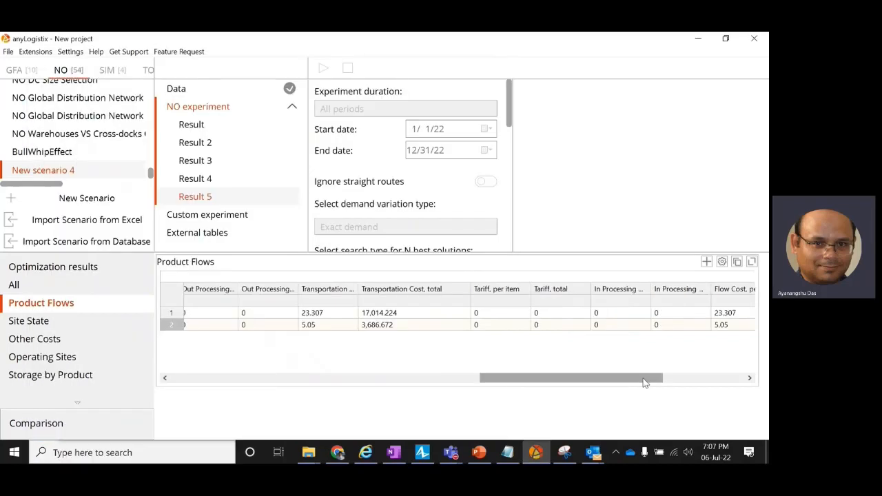
{"action": "left_click_drag", "start_coordinate": [643, 381], "coordinate": [721, 381]}
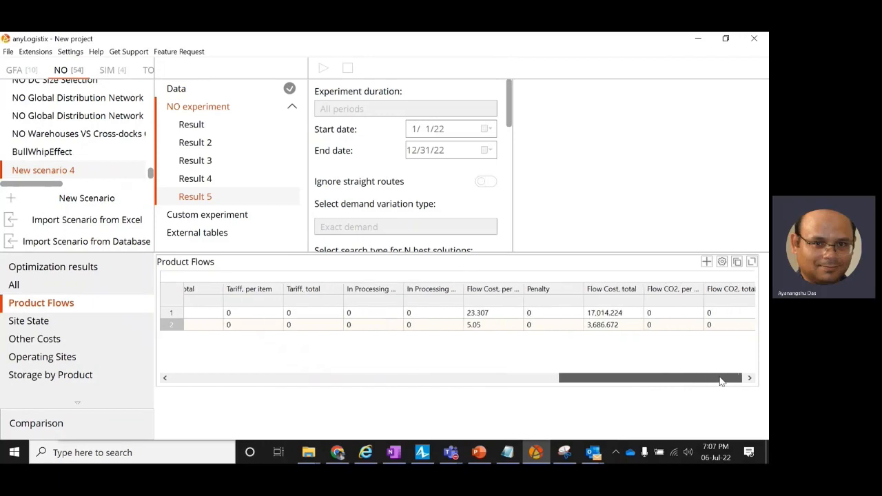
{"action": "left_click", "coordinate": [609, 328]}
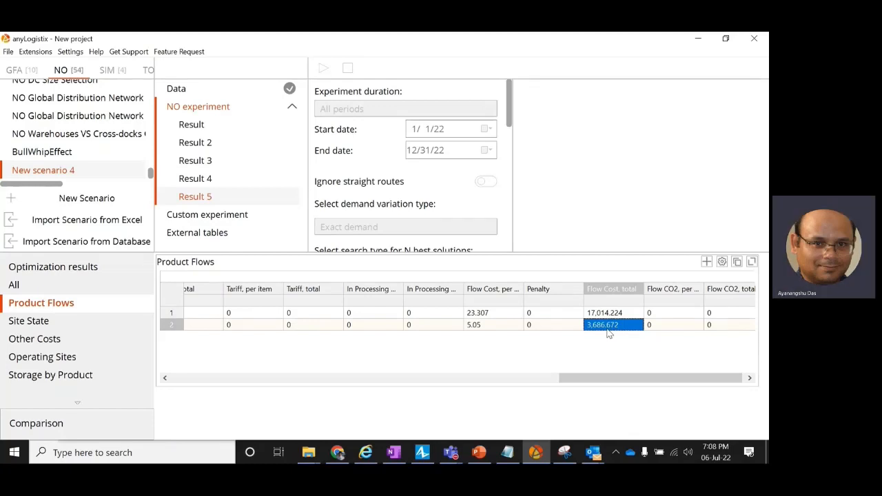
Review the cost calculation parameters of both paths in the scenario data, widening their columns and inspecting the Factory to DC settings
{"action": "left_click", "coordinate": [175, 91]}
{"action": "left_click", "coordinate": [48, 397]}
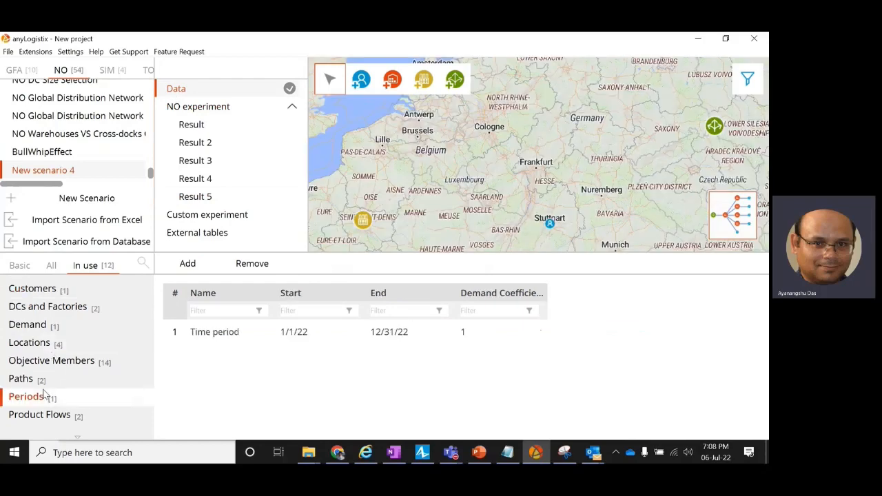
{"action": "left_click", "coordinate": [51, 384]}
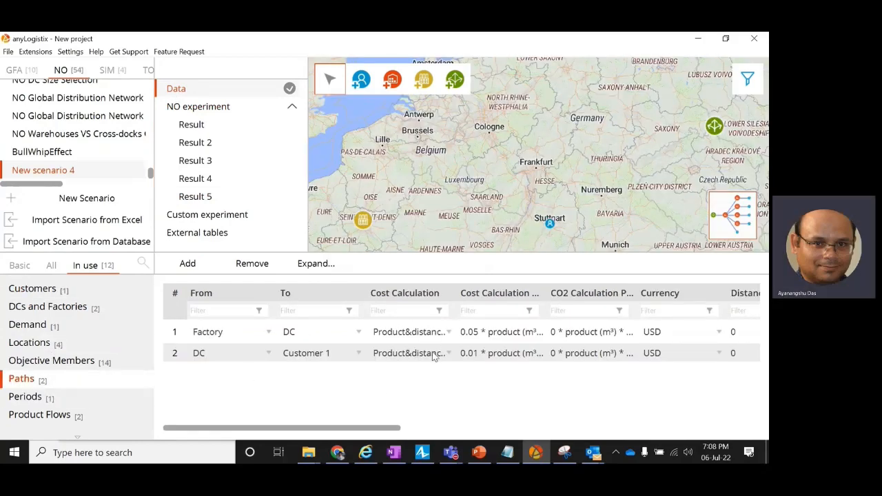
{"action": "double_click", "coordinate": [457, 295]}
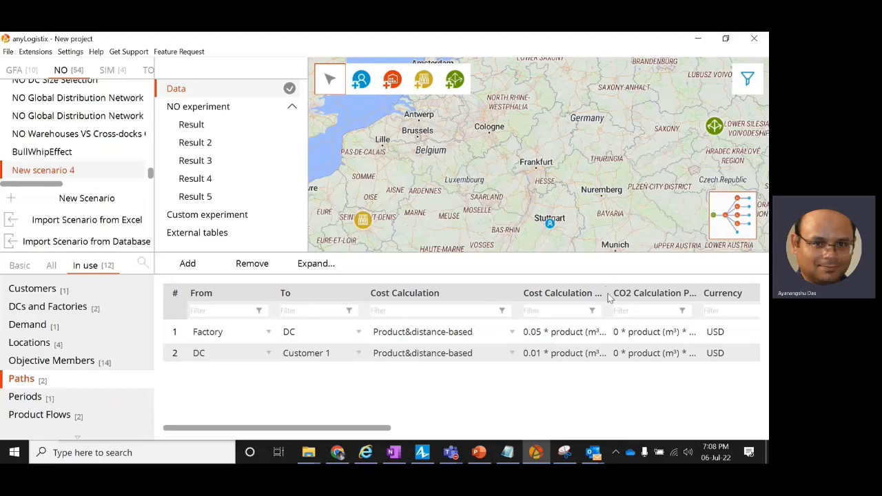
{"action": "left_click_drag", "start_coordinate": [611, 296], "coordinate": [659, 292]}
{"action": "double_click", "coordinate": [612, 336]}
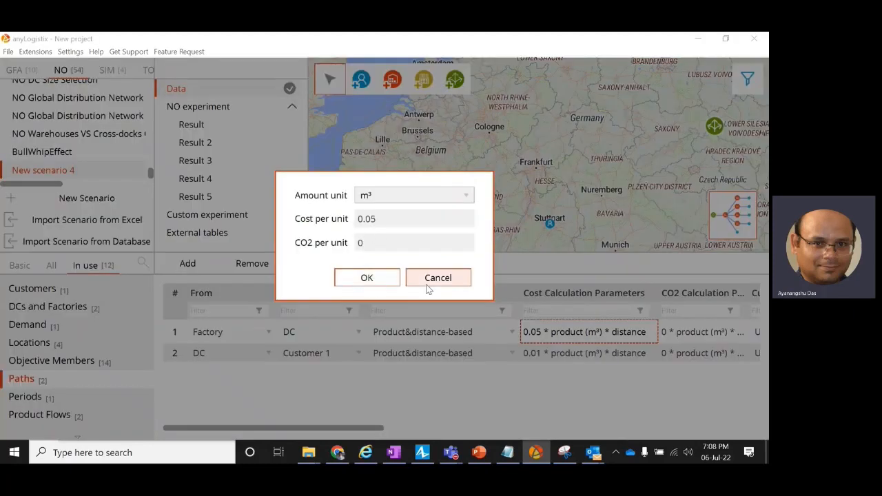
{"action": "left_click", "coordinate": [427, 288]}
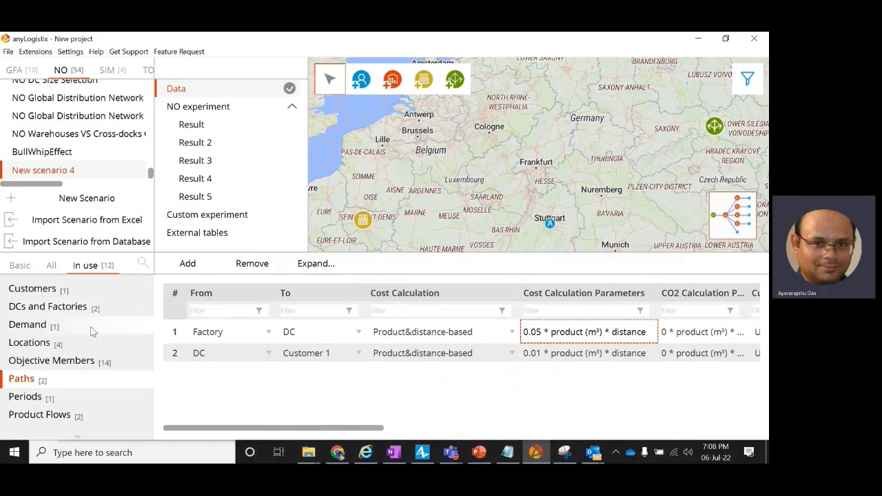
Look through Result 5's result tables and show Demand Fulfillment
{"action": "left_click", "coordinate": [205, 198]}
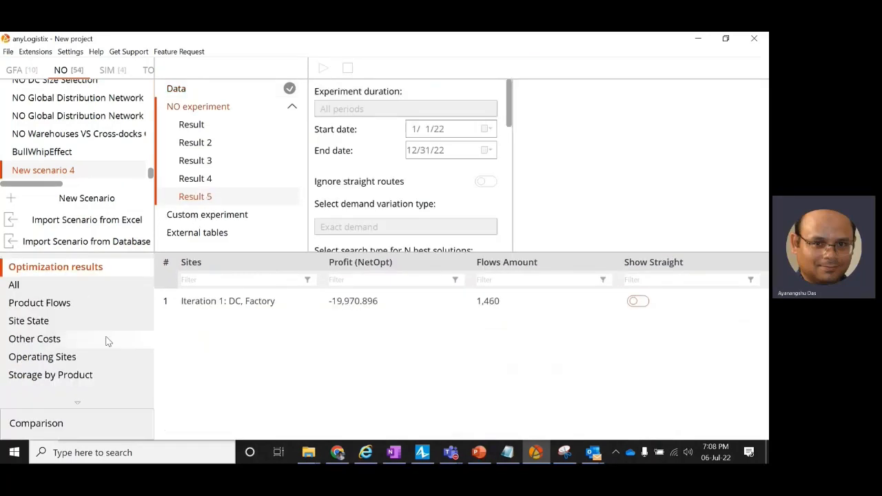
{"action": "scroll", "coordinate": [104, 345], "scroll_direction": "down", "scroll_amount": 1}
{"action": "scroll", "coordinate": [69, 383], "scroll_direction": "down", "scroll_amount": 1}
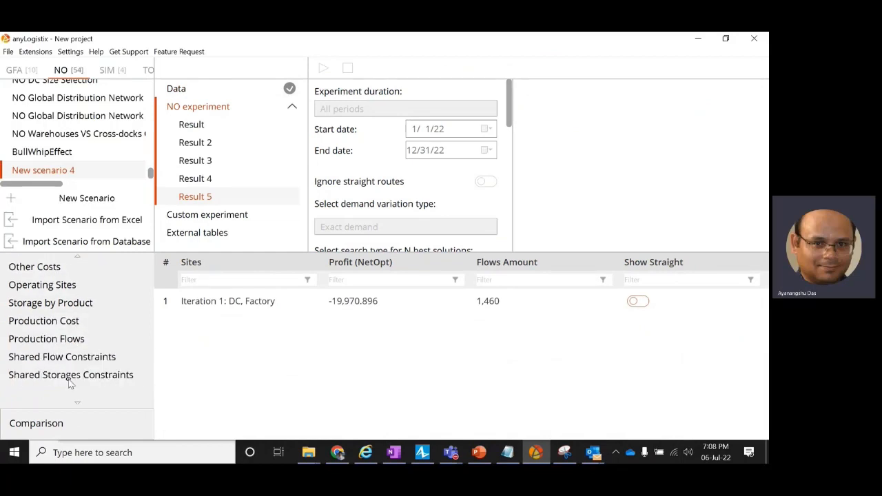
{"action": "scroll", "coordinate": [62, 317], "scroll_direction": "up", "scroll_amount": 1}
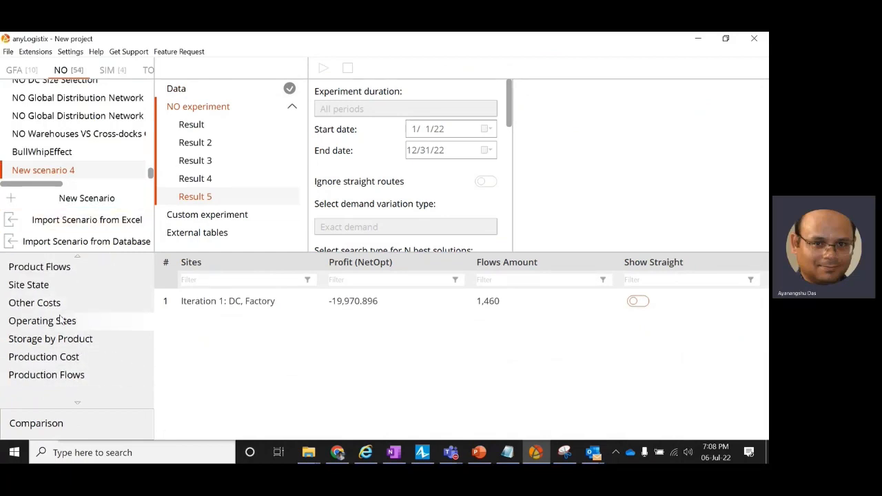
{"action": "scroll", "coordinate": [60, 319], "scroll_direction": "up", "scroll_amount": 1}
{"action": "scroll", "coordinate": [62, 338], "scroll_direction": "down", "scroll_amount": 2}
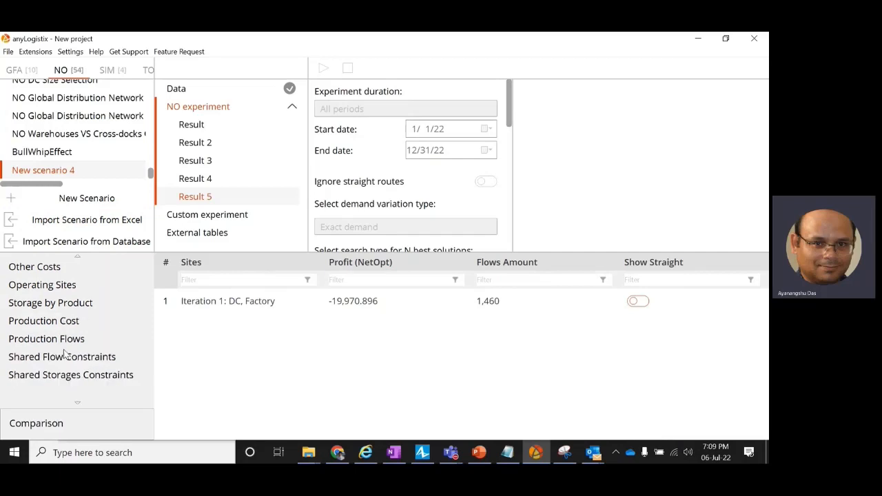
{"action": "scroll", "coordinate": [64, 354], "scroll_direction": "down", "scroll_amount": 1}
{"action": "left_click", "coordinate": [66, 372]}
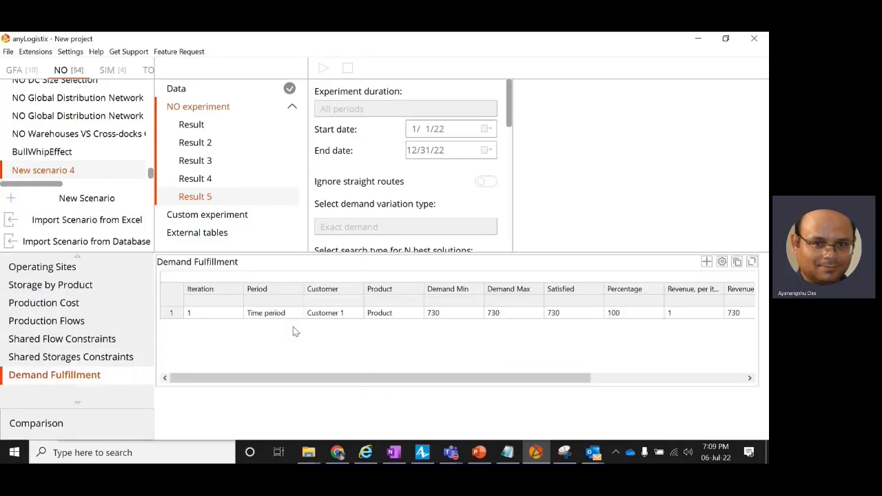
Examine Customer 1's minimum demand, satisfied amount, fulfillment percentage and total revenue in the Demand Fulfillment table
{"action": "left_click", "coordinate": [345, 319]}
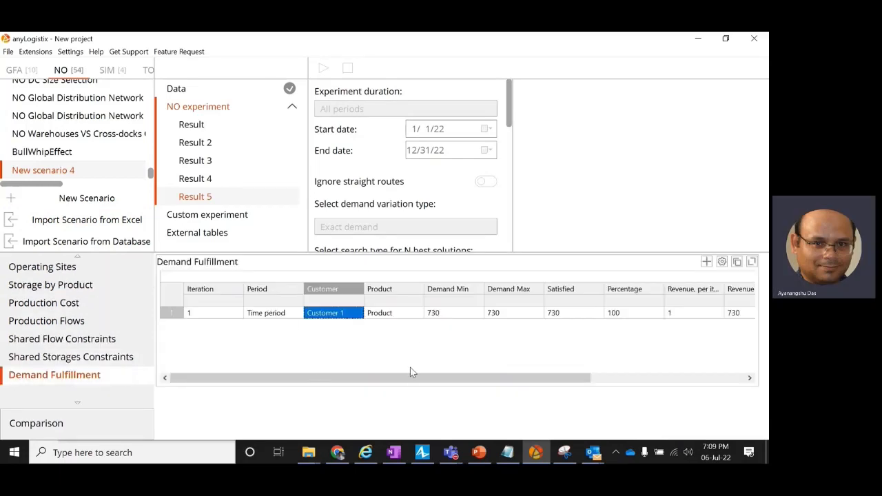
{"action": "left_click", "coordinate": [443, 317]}
{"action": "left_click", "coordinate": [553, 314]}
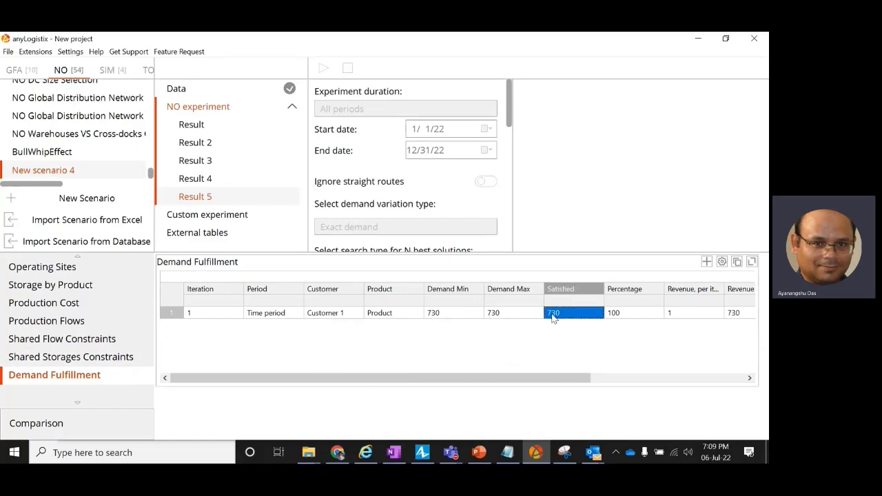
{"action": "left_click_drag", "start_coordinate": [579, 379], "coordinate": [687, 376]}
{"action": "left_click", "coordinate": [514, 315]}
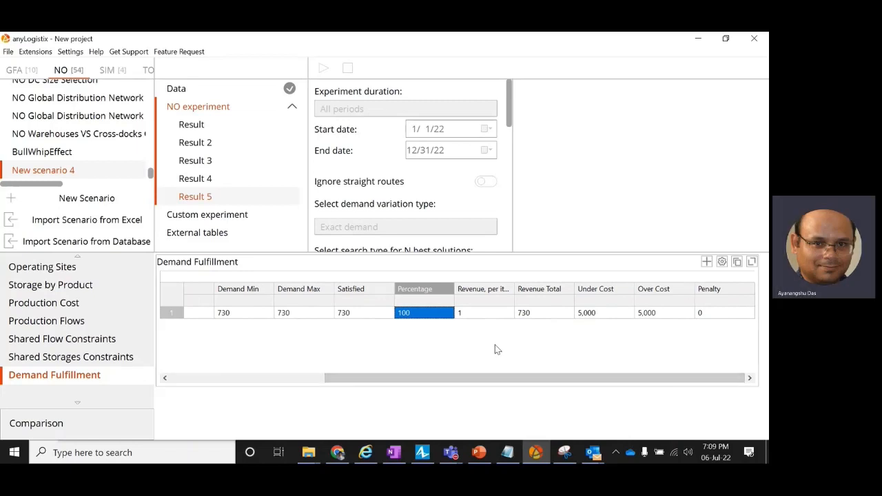
{"action": "left_click", "coordinate": [539, 315]}
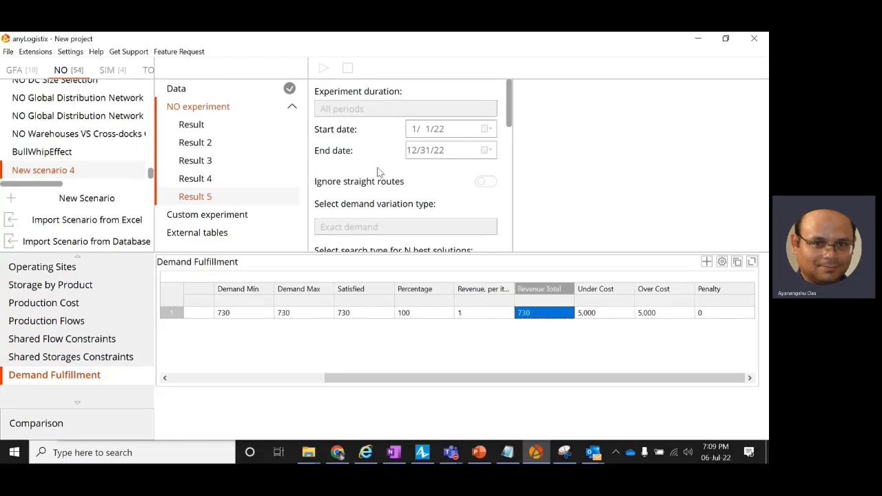
Return to the optimization results of Result 5 to check the profit
{"action": "scroll", "coordinate": [78, 292], "scroll_direction": "up", "scroll_amount": 1}
{"action": "scroll", "coordinate": [78, 293], "scroll_direction": "up", "scroll_amount": 1}
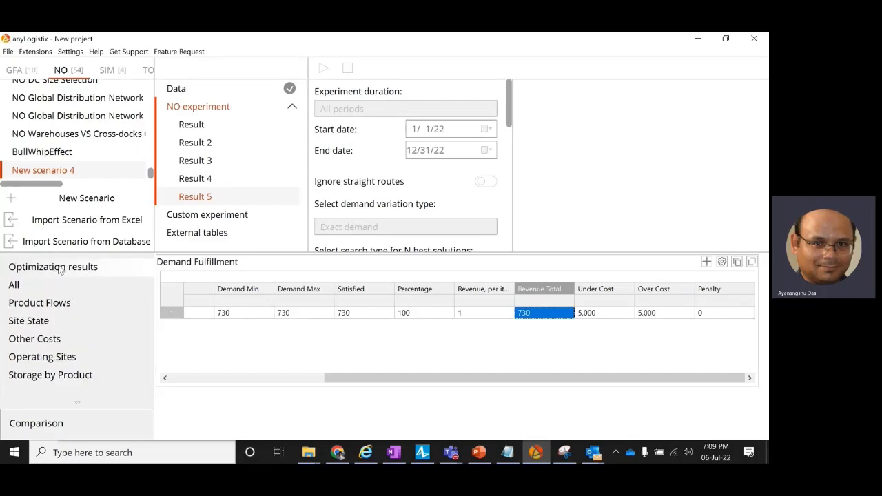
{"action": "left_click", "coordinate": [62, 267]}
Examine the Objective Members in the scenario data and which ones are added to the objective, temporarily enlarging the table area
{"action": "left_click", "coordinate": [178, 89]}
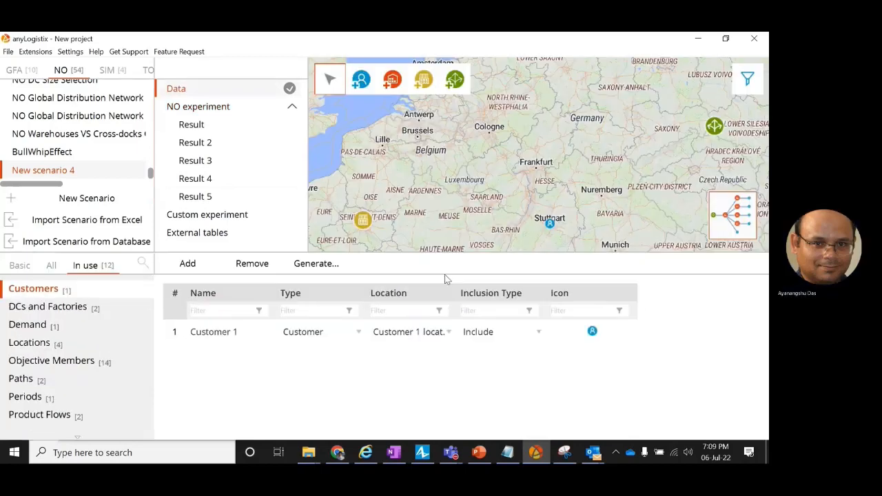
{"action": "left_click", "coordinate": [69, 363]}
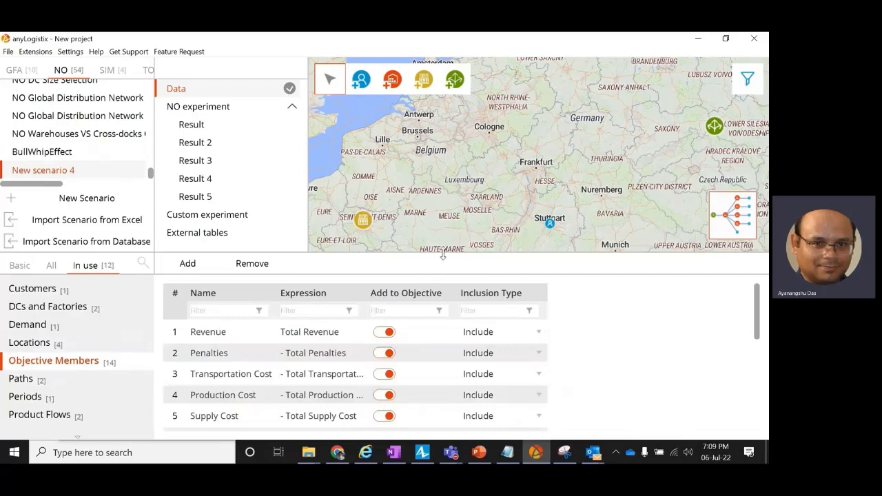
{"action": "left_click_drag", "start_coordinate": [443, 255], "coordinate": [439, 141]}
{"action": "scroll", "coordinate": [388, 338], "scroll_direction": "down", "scroll_amount": 1}
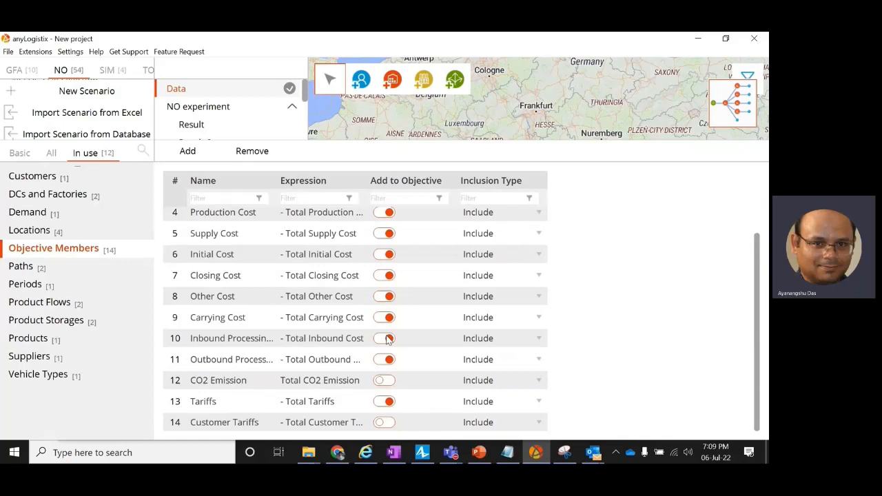
{"action": "left_click", "coordinate": [388, 338]}
{"action": "scroll", "coordinate": [386, 331], "scroll_direction": "up", "scroll_amount": 1}
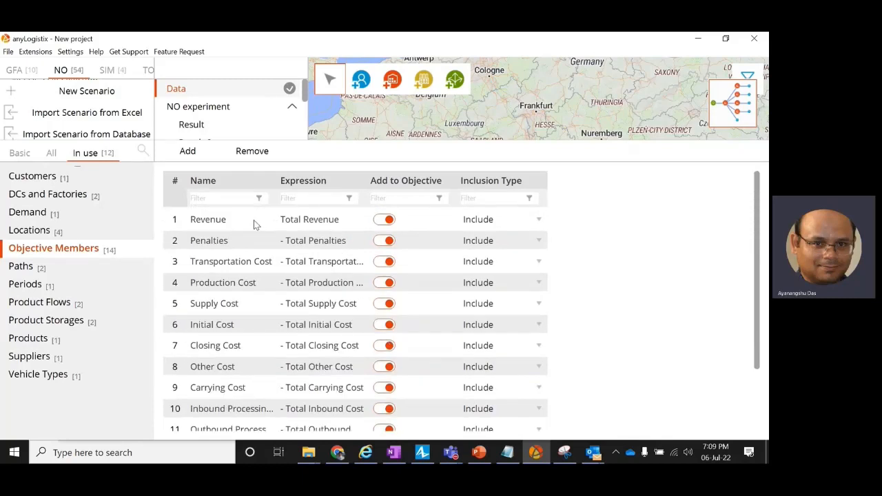
{"action": "scroll", "coordinate": [365, 352], "scroll_direction": "down", "scroll_amount": 1}
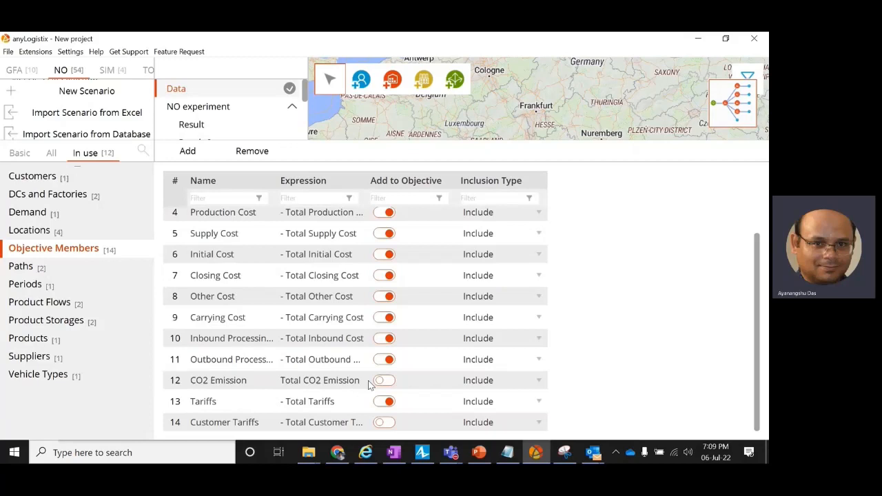
{"action": "scroll", "coordinate": [368, 381], "scroll_direction": "up", "scroll_amount": 1}
{"action": "scroll", "coordinate": [351, 351], "scroll_direction": "down", "scroll_amount": 1}
{"action": "left_click_drag", "start_coordinate": [410, 140], "coordinate": [414, 249]}
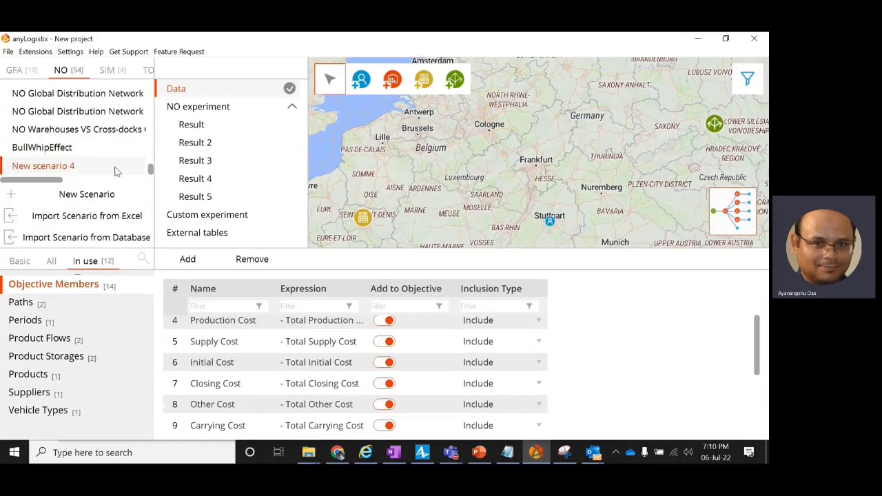
Export New scenario 4 to the Excel file New scenario 4.xlsx in a new D:\Projects folder named AnyLogistix Tutorial
{"action": "right_click", "coordinate": [71, 170]}
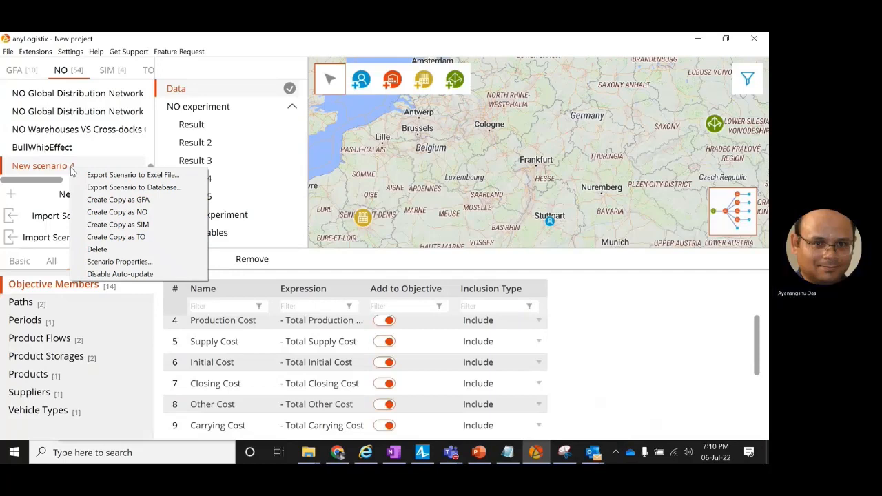
{"action": "left_click", "coordinate": [124, 175]}
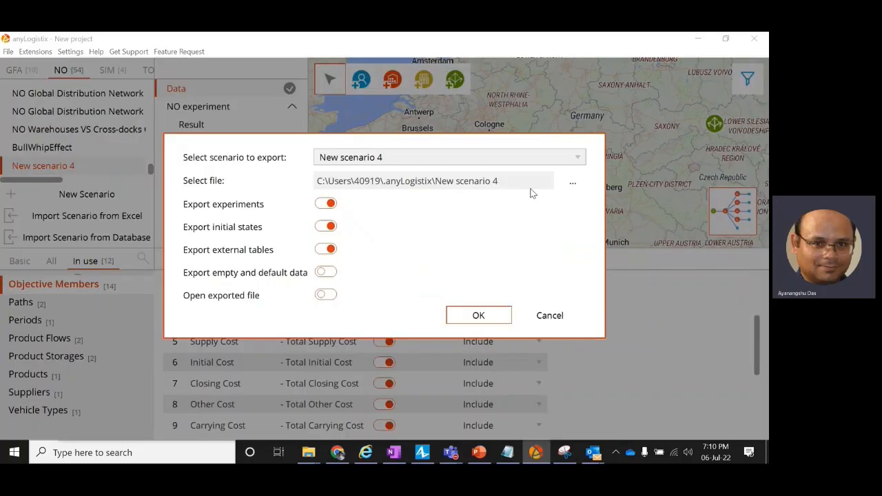
{"action": "left_click", "coordinate": [572, 182]}
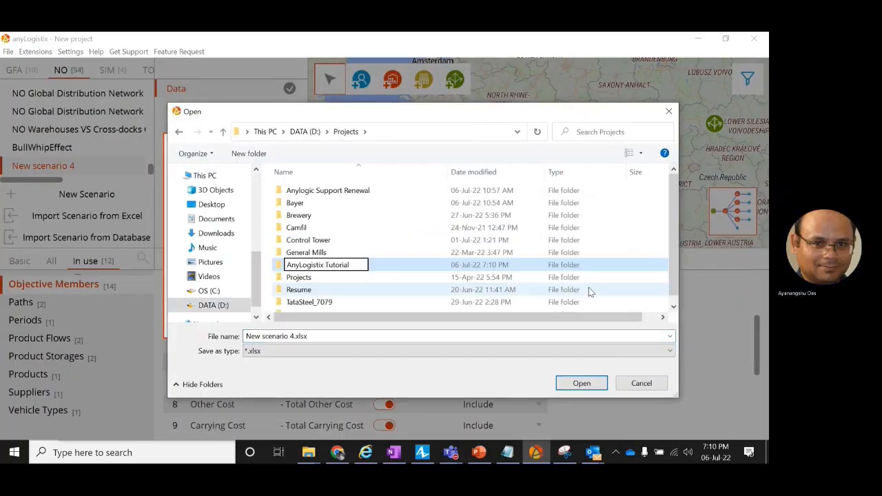
{"action": "key", "text": "Return"}
{"action": "key", "text": "Return"}
{"action": "left_click", "coordinate": [581, 382]}
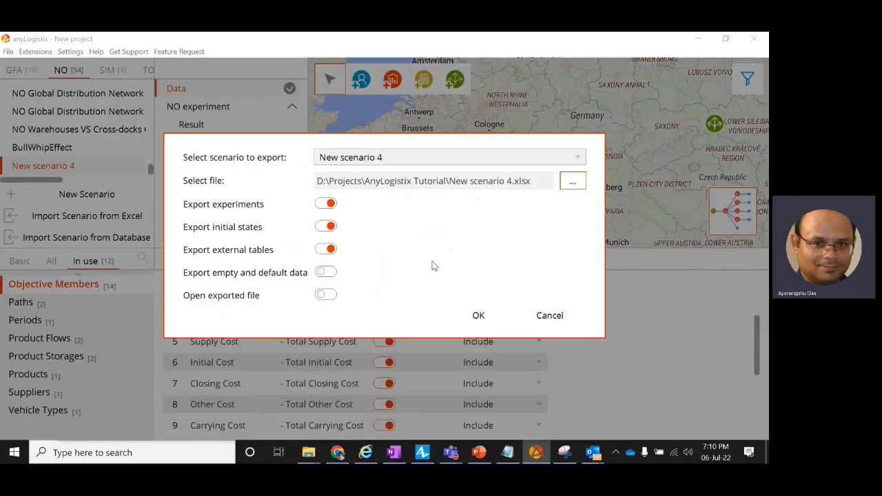
{"action": "left_click", "coordinate": [477, 315]}
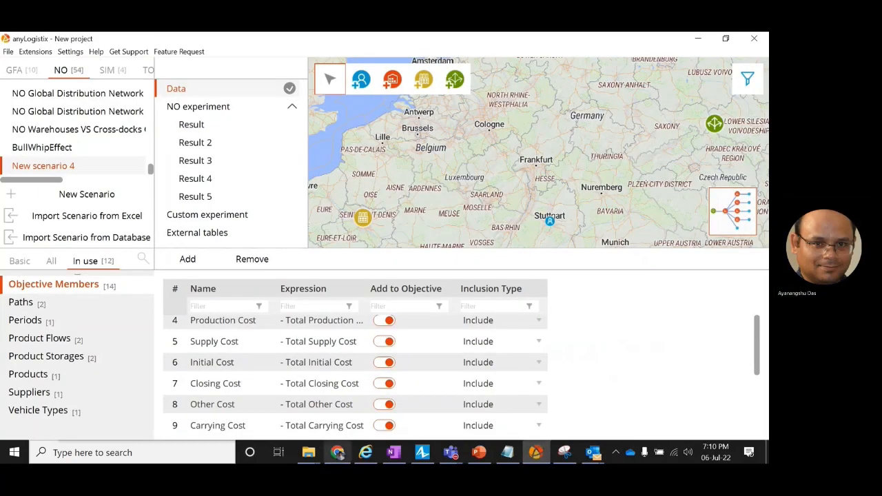
Switch to File Explorer and open New scenario 4.xlsx from the AnyLogistix Tutorial folder in Excel
{"action": "mouse_move", "coordinate": [308, 452]}
{"action": "left_click", "coordinate": [434, 417]}
{"action": "double_click", "coordinate": [210, 125]}
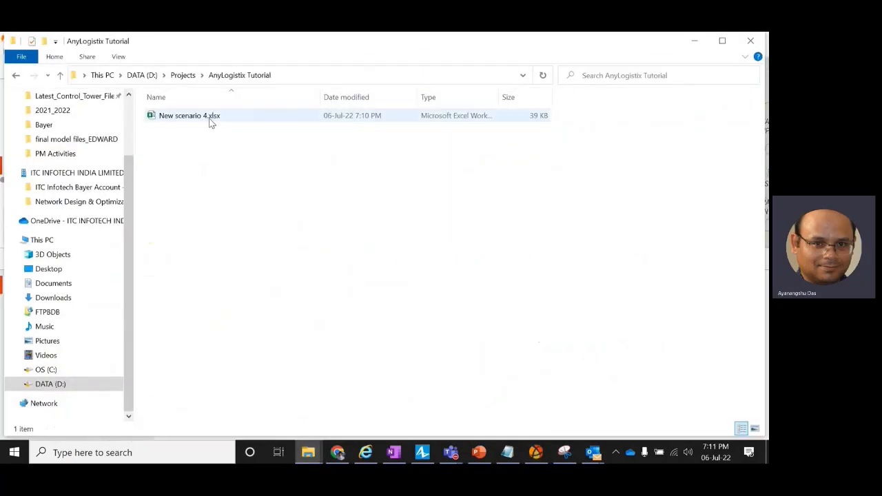
{"action": "double_click", "coordinate": [209, 118]}
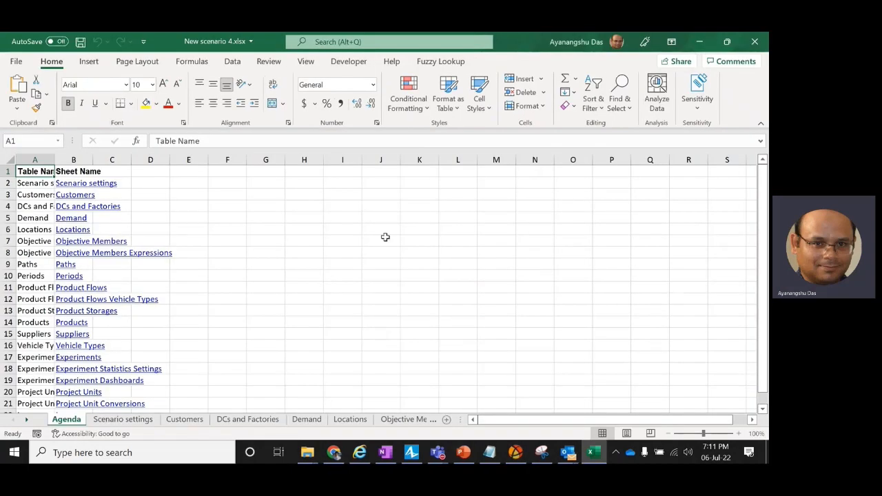
Show the Customers sheet and fit the Name and Location columns to their contents to read Customer 1's entries
{"action": "left_click", "coordinate": [195, 420]}
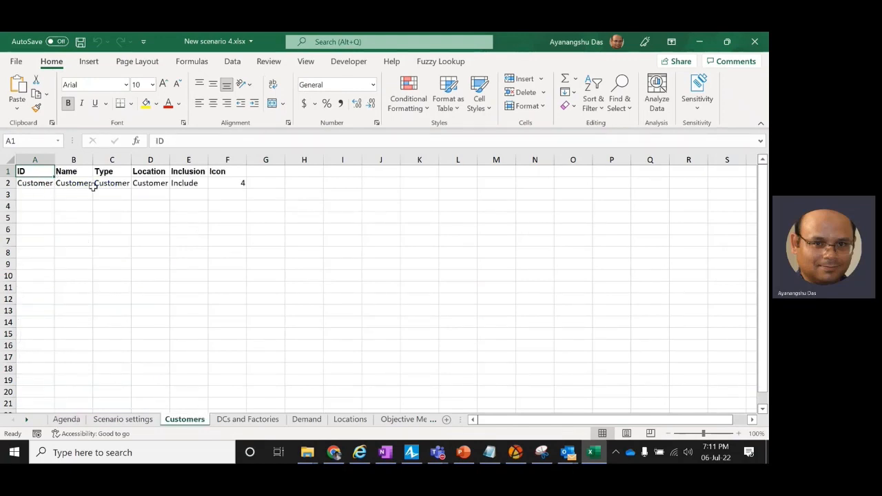
{"action": "left_click_drag", "start_coordinate": [91, 184], "coordinate": [87, 239]}
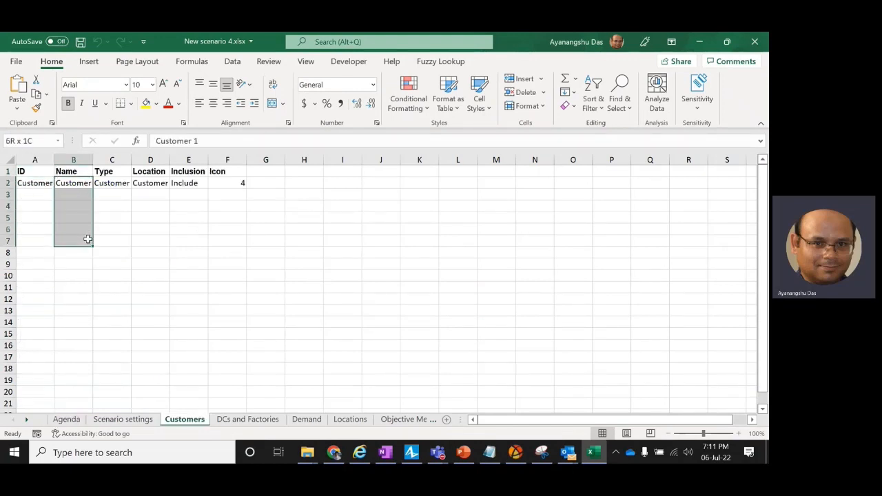
{"action": "double_click", "coordinate": [92, 159]}
{"action": "left_click", "coordinate": [92, 158]}
{"action": "left_click", "coordinate": [89, 183]}
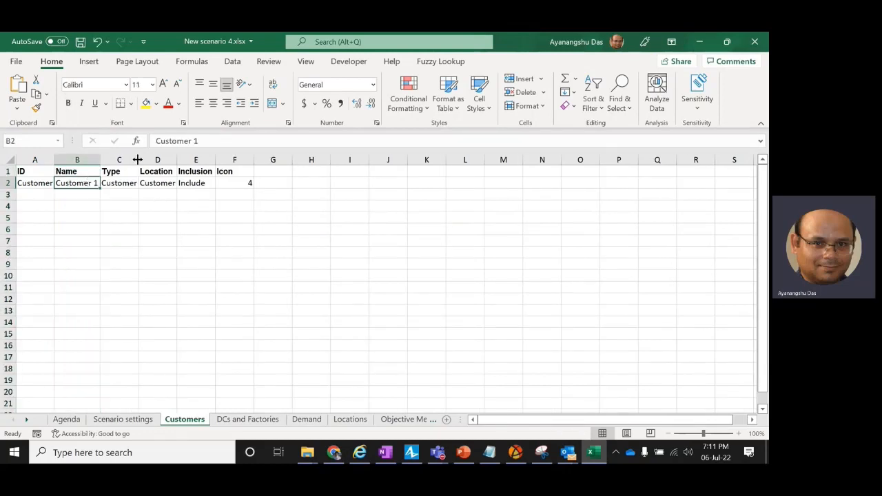
{"action": "double_click", "coordinate": [177, 158]}
{"action": "left_click", "coordinate": [193, 181]}
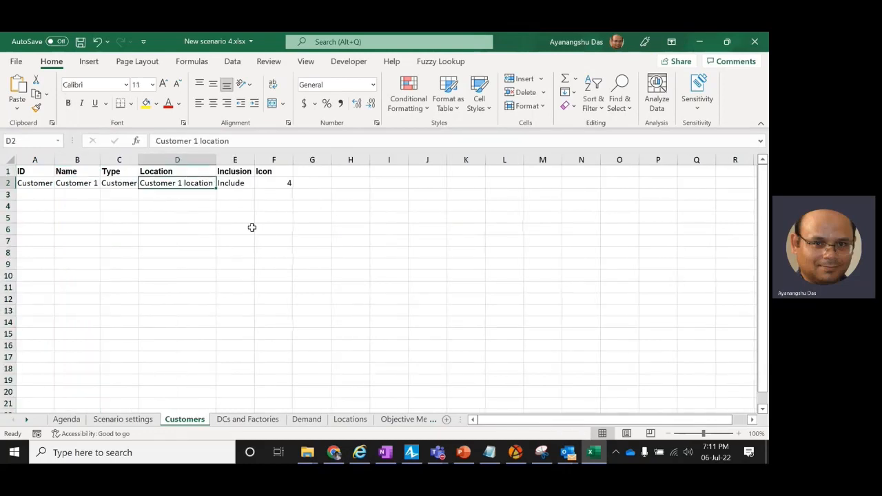
Fit all columns of the Locations sheet to their contents and check the cities and Autofill Coordinates values
{"action": "left_click", "coordinate": [351, 419]}
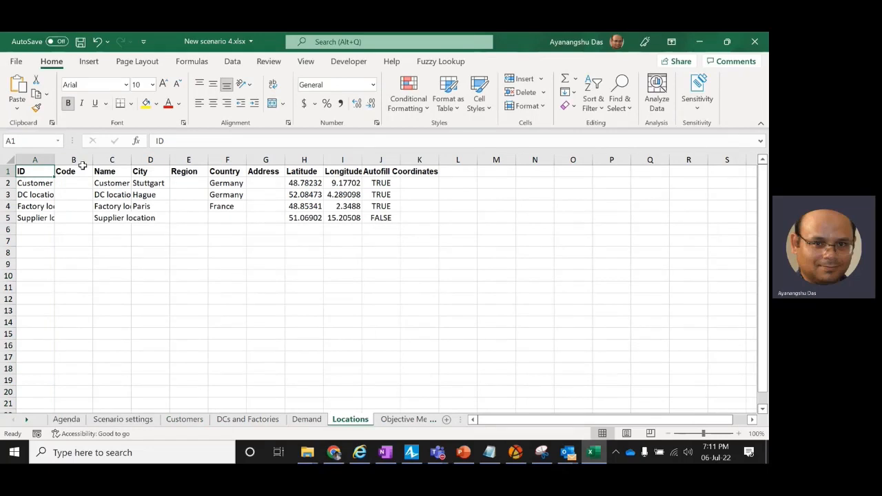
{"action": "left_click", "coordinate": [10, 160]}
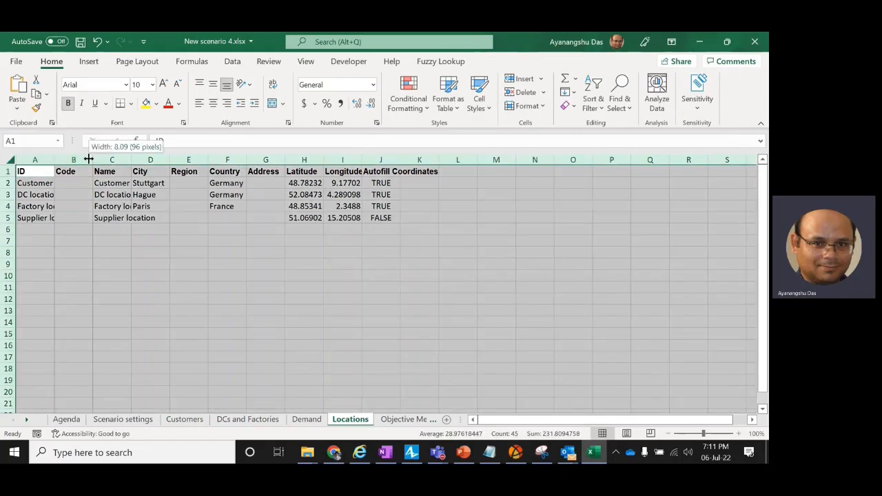
{"action": "double_click", "coordinate": [92, 160]}
{"action": "left_click_drag", "start_coordinate": [212, 183], "coordinate": [211, 207]}
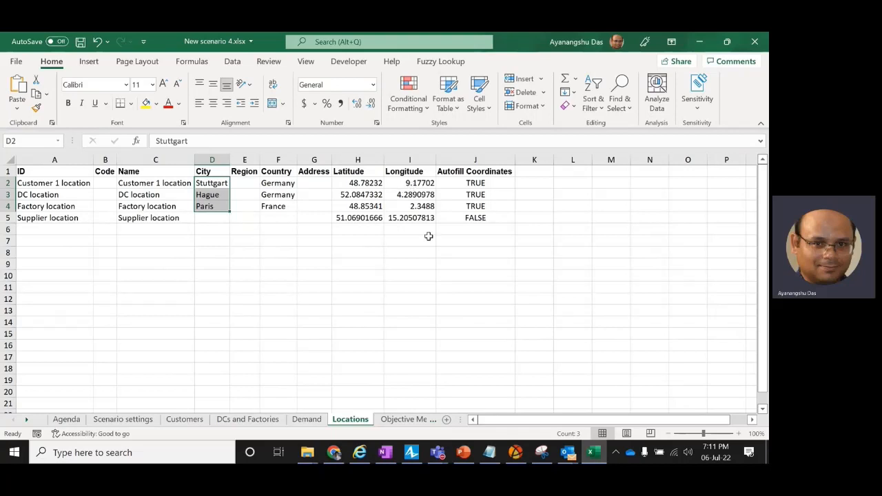
{"action": "left_click_drag", "start_coordinate": [468, 195], "coordinate": [467, 218]}
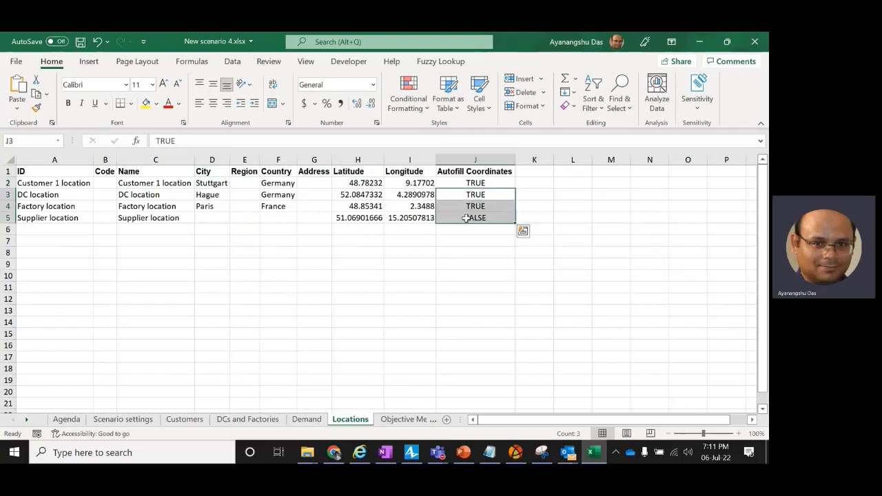
Fit all columns of the DCs and Factories sheet to their contents and check the sites' names, types and locations
{"action": "left_click", "coordinate": [299, 419]}
{"action": "left_click", "coordinate": [269, 422]}
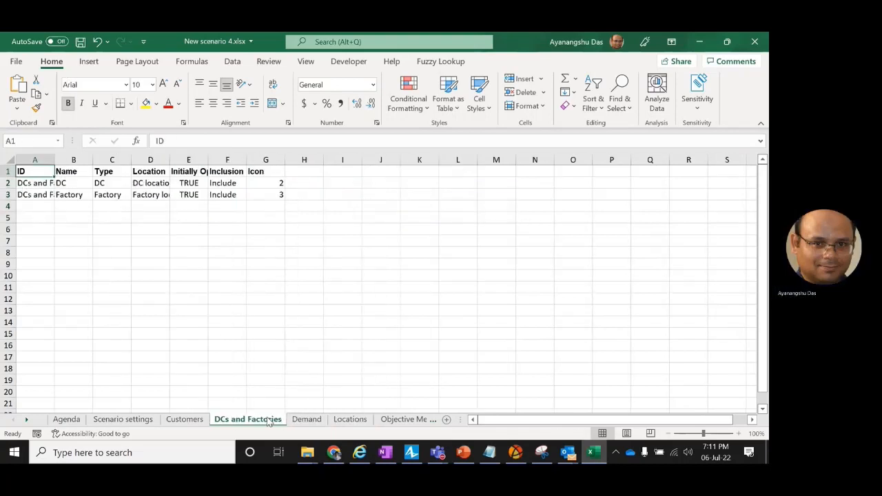
{"action": "left_click", "coordinate": [9, 160]}
{"action": "double_click", "coordinate": [54, 160]}
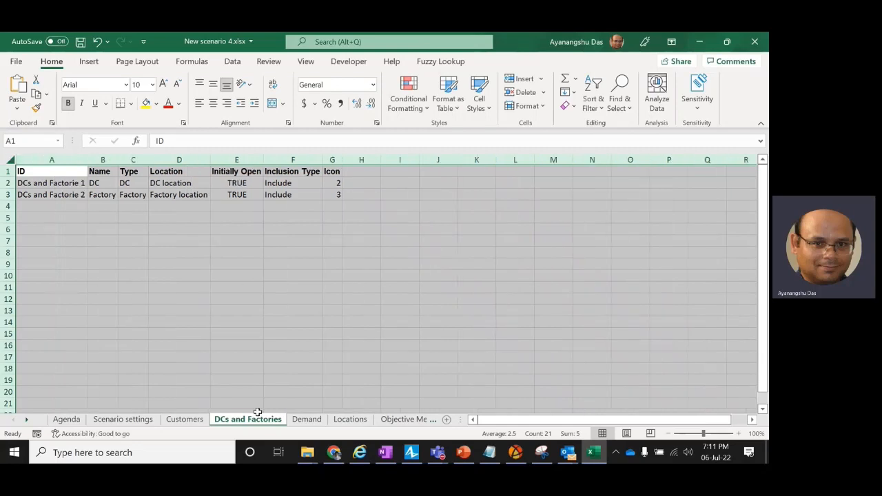
{"action": "left_click", "coordinate": [131, 186]}
{"action": "left_click_drag", "start_coordinate": [100, 183], "coordinate": [203, 205]}
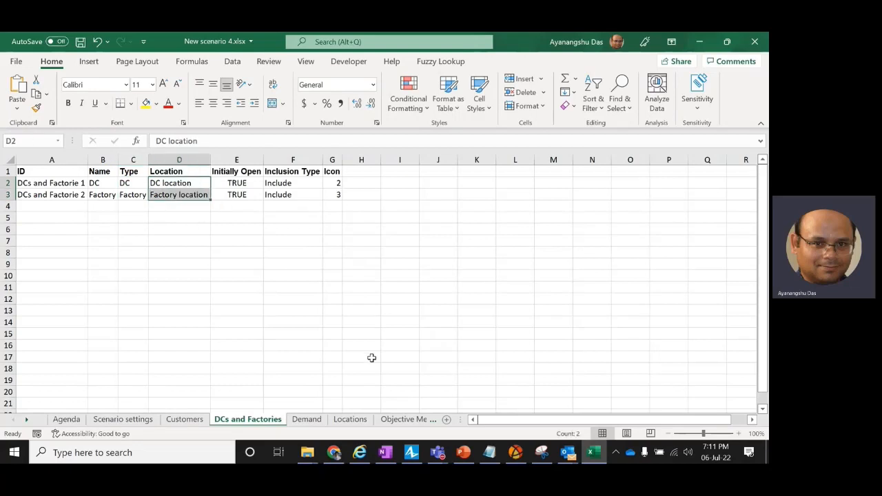
Show the Demand sheet and fit all its columns to their contents
{"action": "left_click", "coordinate": [307, 419]}
{"action": "left_click", "coordinate": [11, 160]}
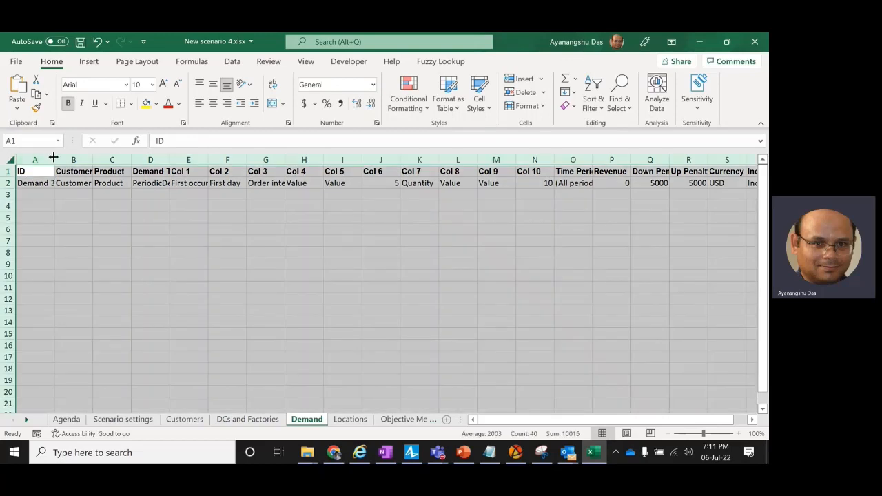
{"action": "double_click", "coordinate": [55, 159]}
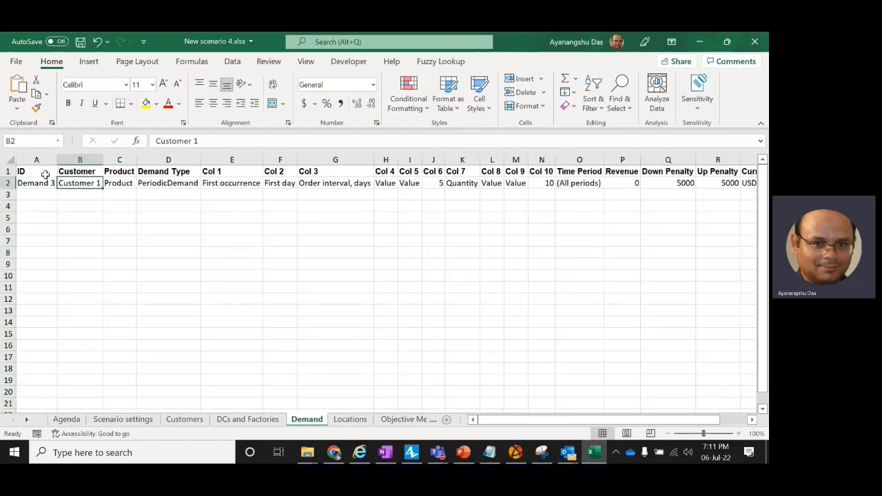
Examine the demand row's ID, customer, product, order interval, quantity, time period and down penalty
{"action": "left_click_drag", "start_coordinate": [44, 173], "coordinate": [38, 184]}
{"action": "type", "text": "ID Demand 3"}
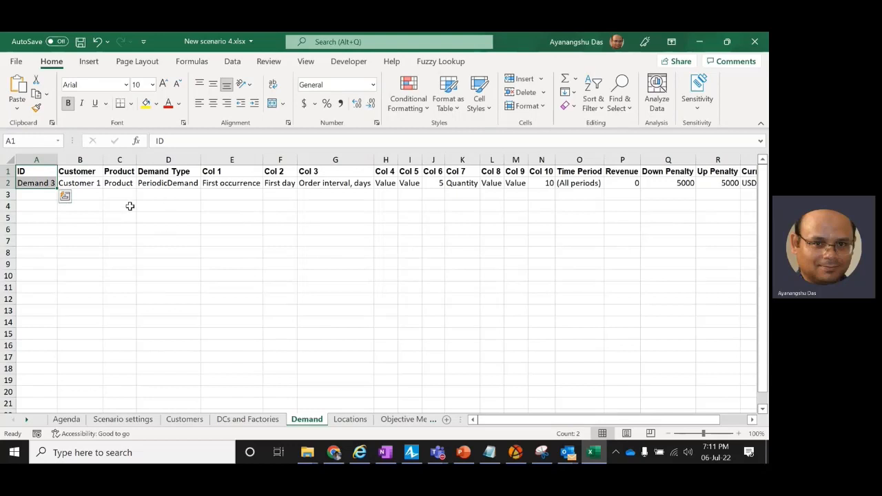
{"action": "left_click", "coordinate": [84, 182]}
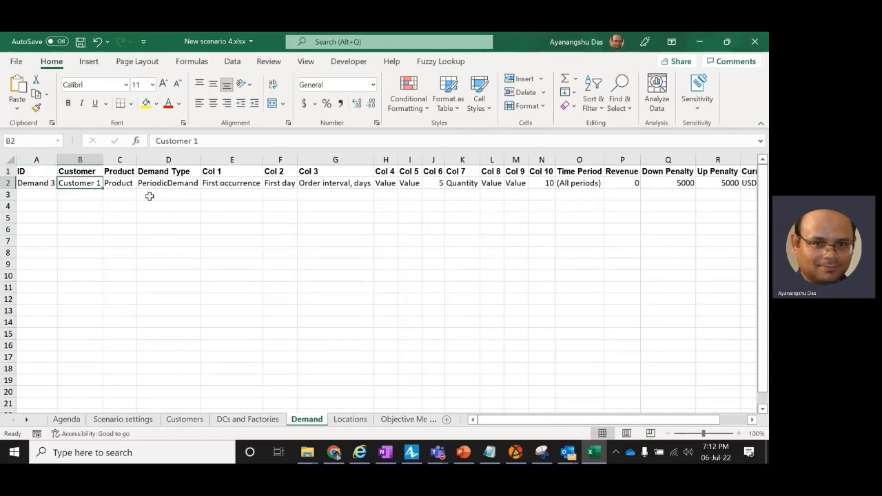
{"action": "left_click", "coordinate": [115, 183]}
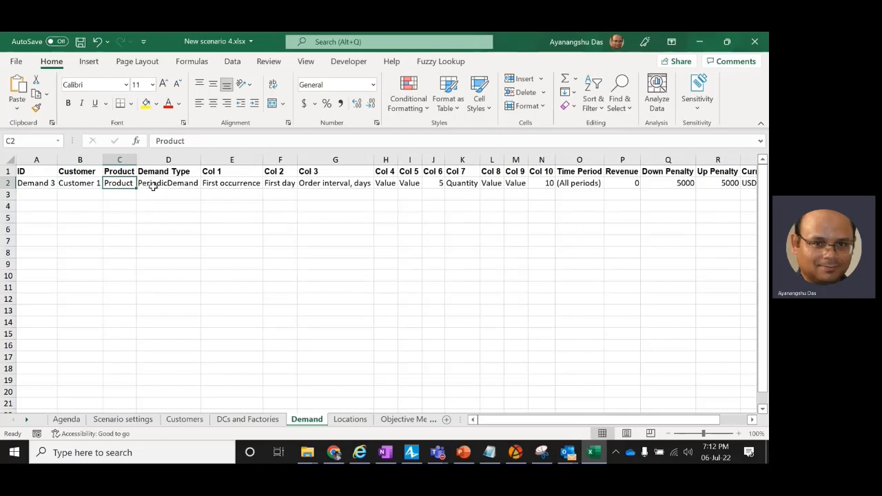
{"action": "left_click", "coordinate": [343, 184]}
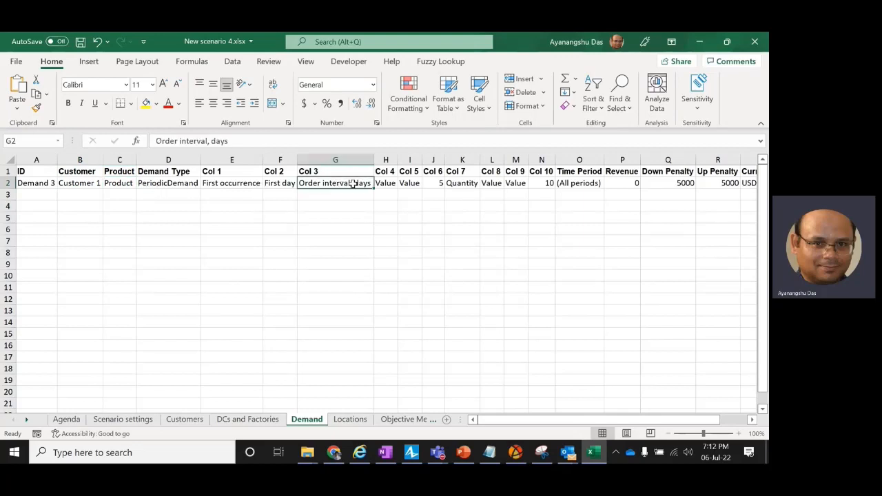
{"action": "left_click", "coordinate": [439, 184]}
{"action": "left_click", "coordinate": [558, 183]}
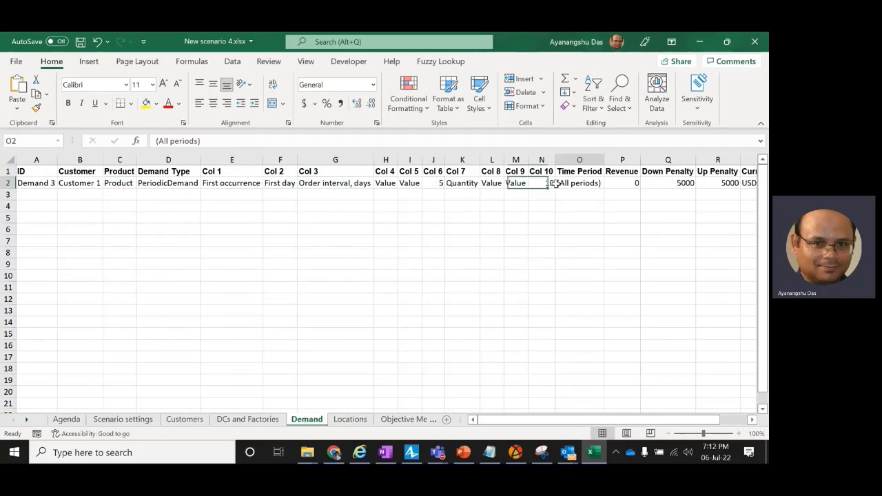
{"action": "left_click_drag", "start_coordinate": [704, 420], "coordinate": [729, 426]}
{"action": "left_click", "coordinate": [577, 184]}
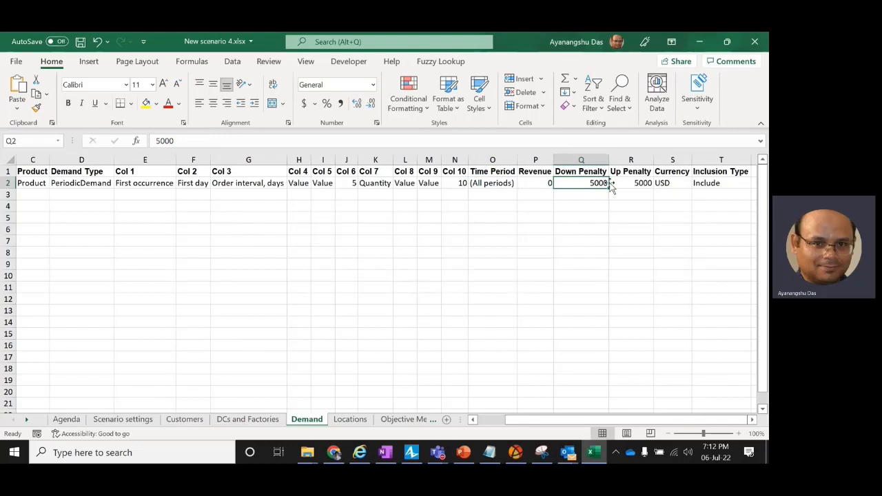
{"action": "left_click", "coordinate": [592, 451]}
{"action": "left_click", "coordinate": [448, 189]}
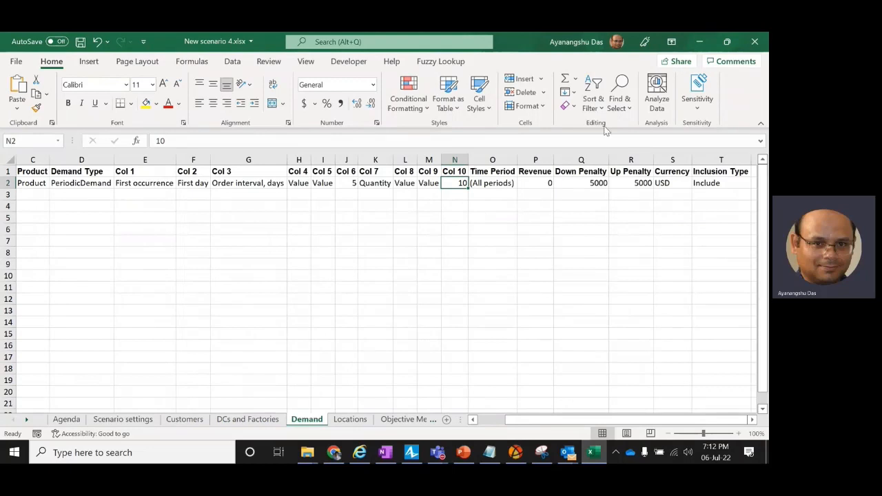
Close the workbook with its changes saved and switch back to anyLogistix
{"action": "left_click", "coordinate": [755, 41]}
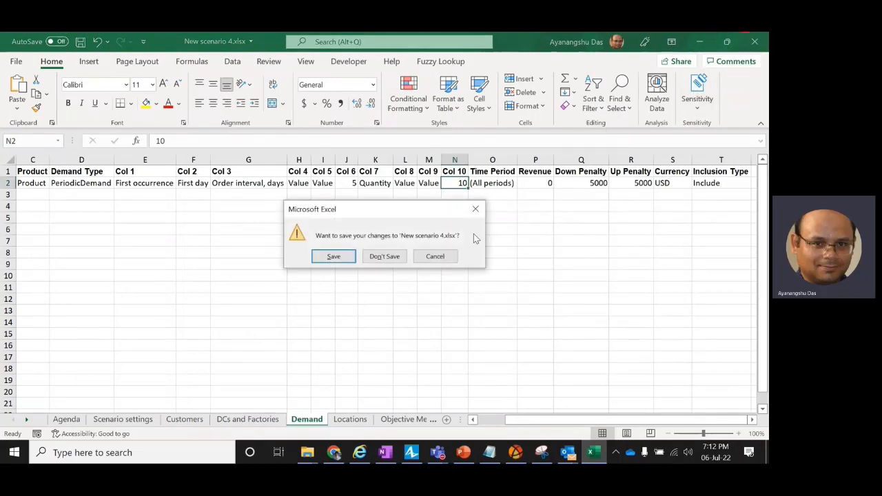
{"action": "left_click", "coordinate": [349, 257]}
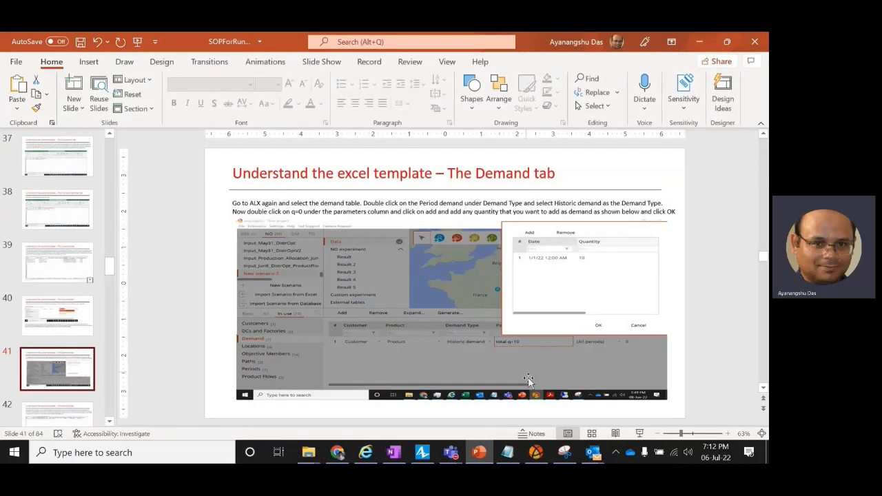
{"action": "left_click", "coordinate": [536, 453]}
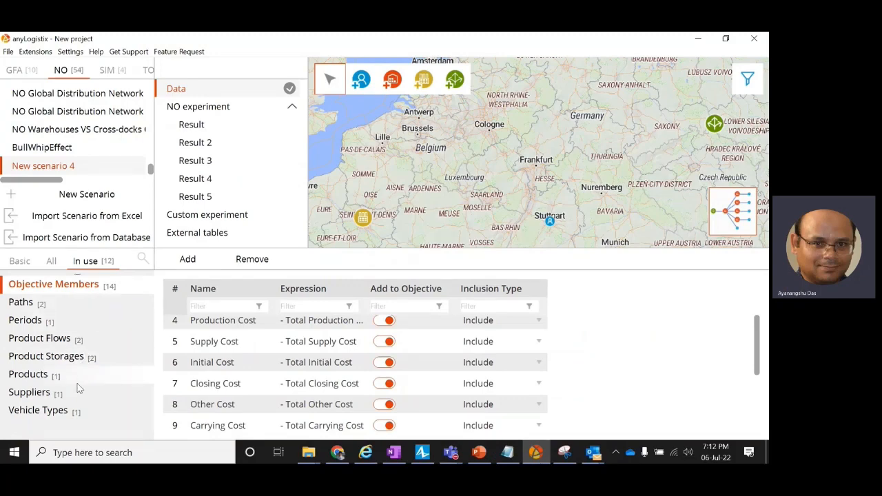
Change the demand type of Customer 1 to Historic demand in the scenario's Demand table
{"action": "scroll", "coordinate": [78, 386], "scroll_direction": "up", "scroll_amount": 2}
{"action": "left_click", "coordinate": [69, 325]}
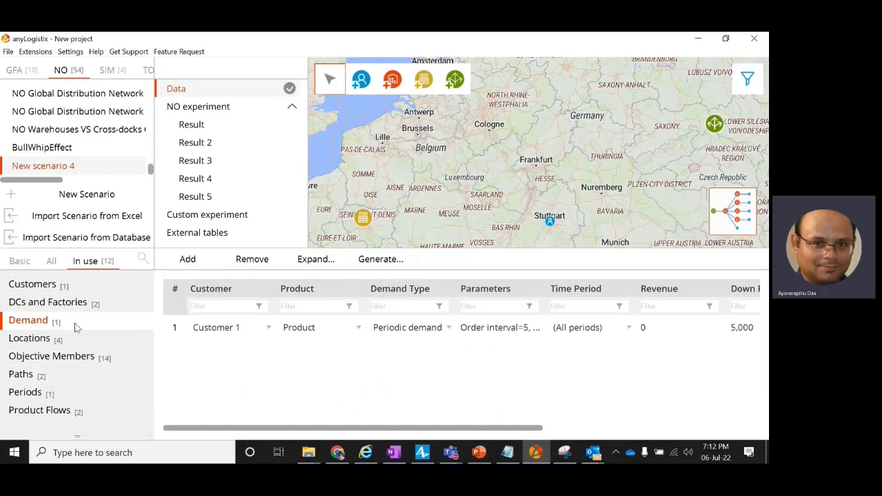
{"action": "left_click", "coordinate": [417, 331]}
{"action": "left_click", "coordinate": [417, 329]}
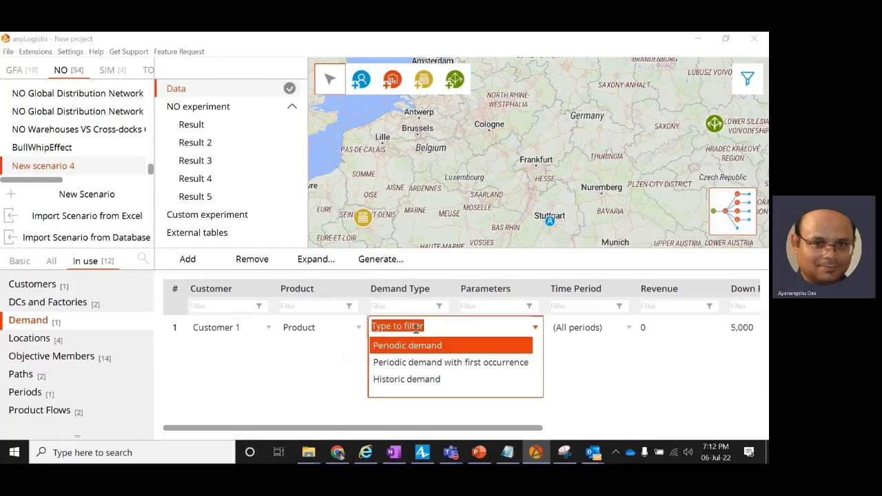
{"action": "left_click", "coordinate": [405, 378]}
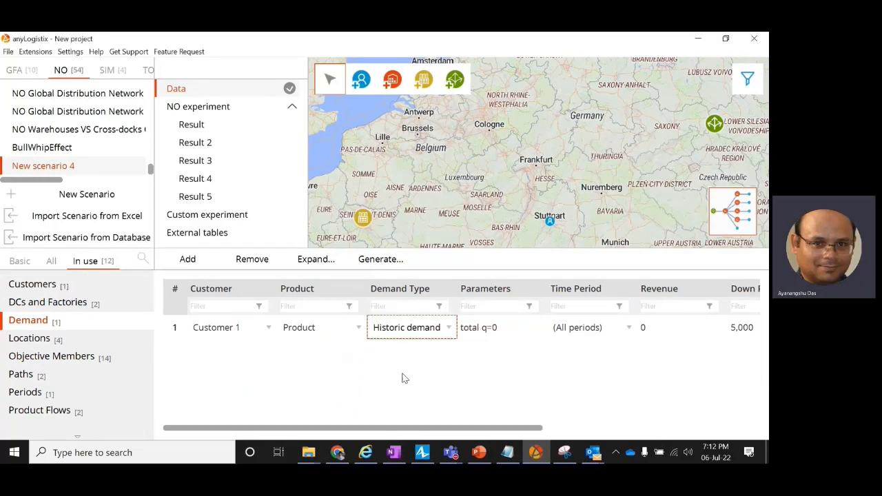
Add one historic demand entry with a quantity of 10 to the demand parameters of Customer 1
{"action": "left_click", "coordinate": [502, 331]}
{"action": "left_click", "coordinate": [502, 331]}
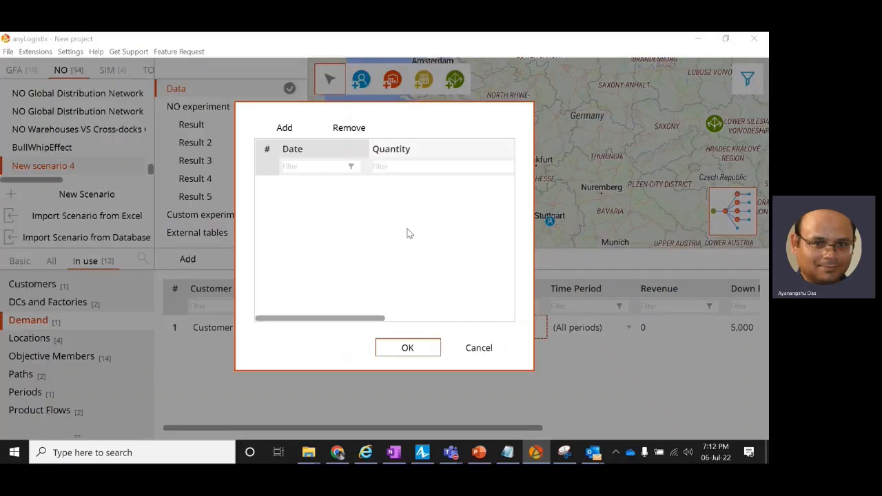
{"action": "left_click", "coordinate": [288, 129]}
{"action": "left_click", "coordinate": [351, 192]}
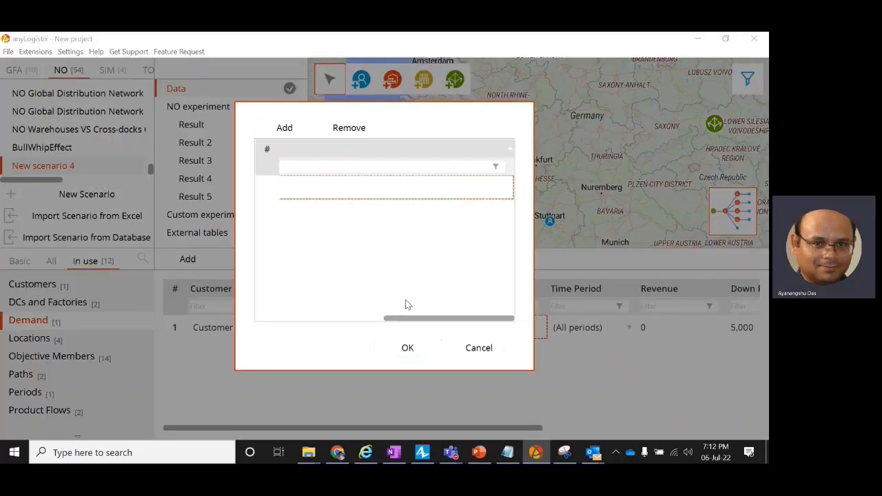
{"action": "left_click", "coordinate": [408, 348]}
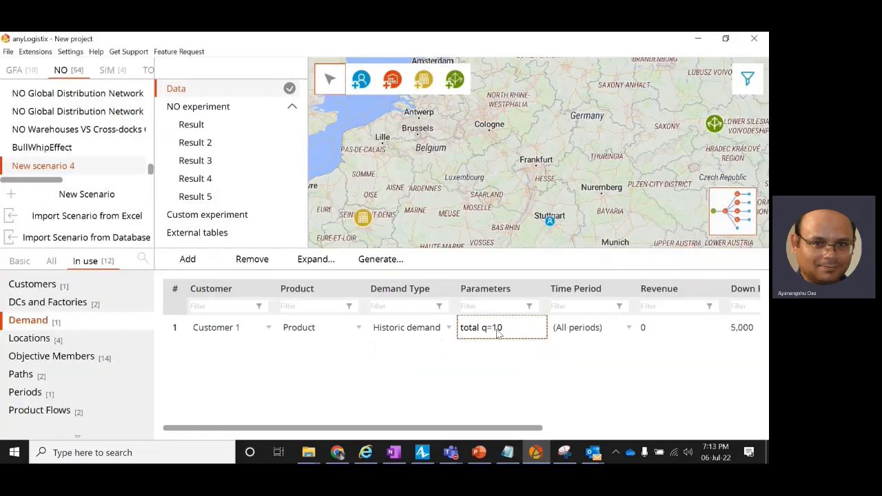
{"action": "left_click_drag", "start_coordinate": [531, 436], "coordinate": [423, 434]}
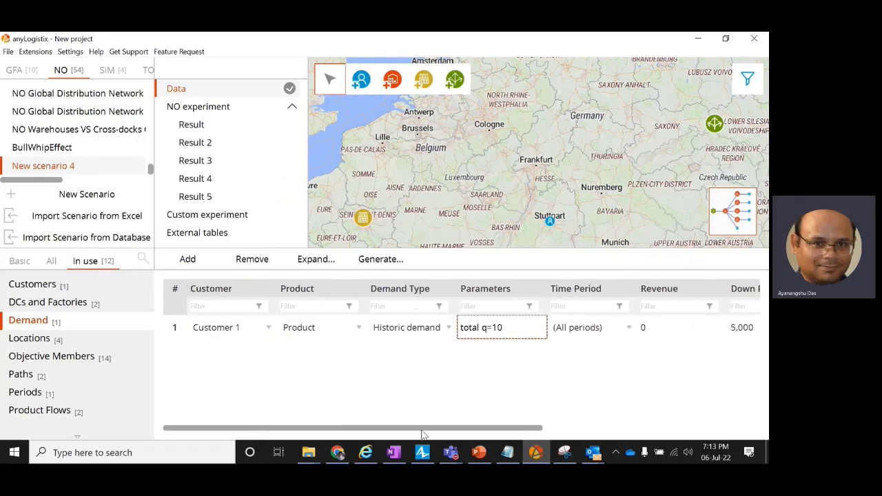
Export New scenario 4 to Excel as New scenario 5.xlsx in the AnyLogistix Tutorial folder
{"action": "right_click", "coordinate": [66, 169]}
{"action": "left_click", "coordinate": [97, 173]}
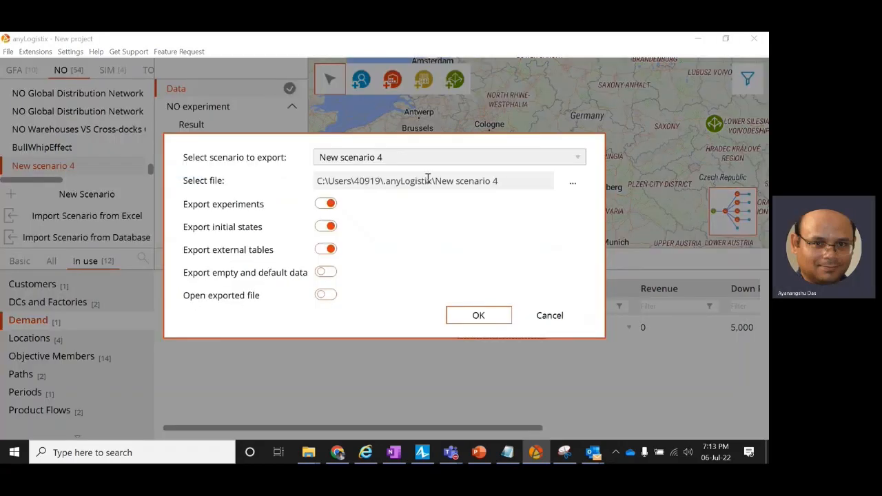
{"action": "left_click", "coordinate": [412, 158]}
{"action": "left_click", "coordinate": [379, 333]}
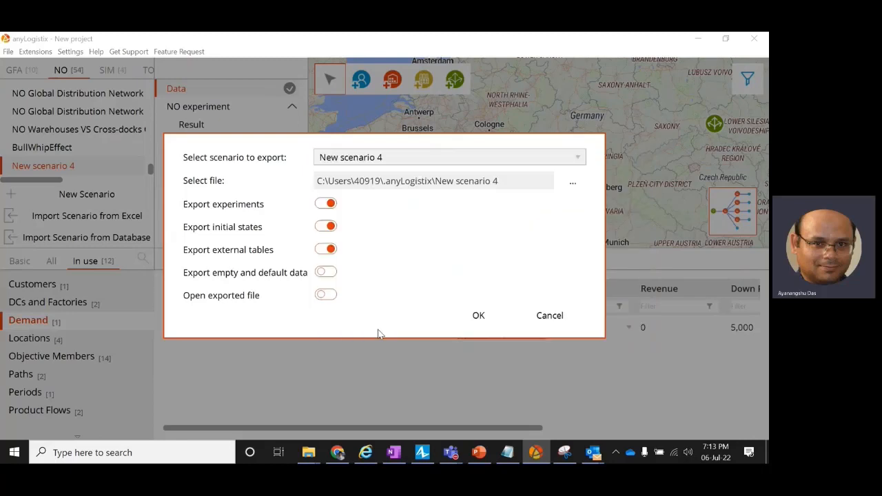
{"action": "left_click", "coordinate": [573, 183]}
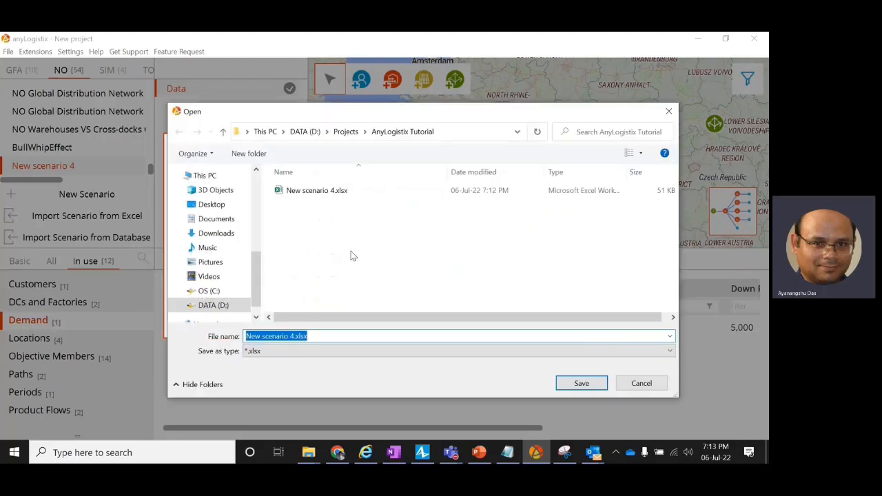
{"action": "left_click", "coordinate": [306, 336]}
{"action": "left_click", "coordinate": [296, 337]}
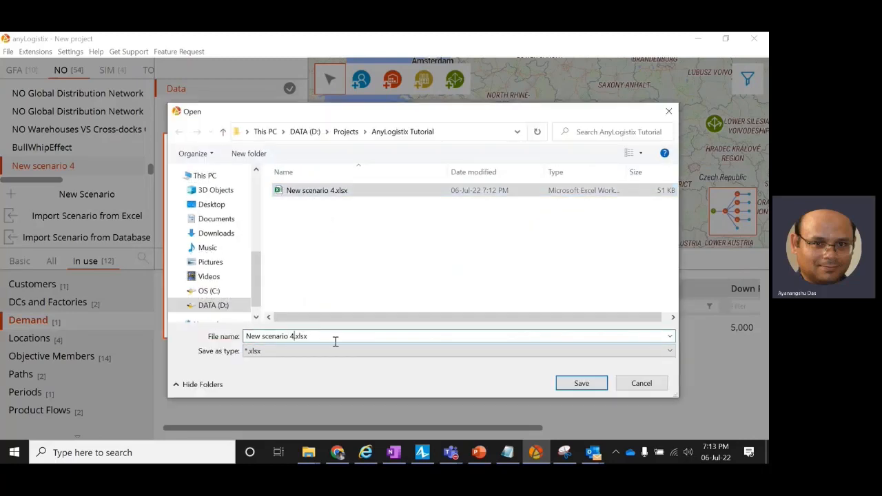
{"action": "type", "text": "5"}
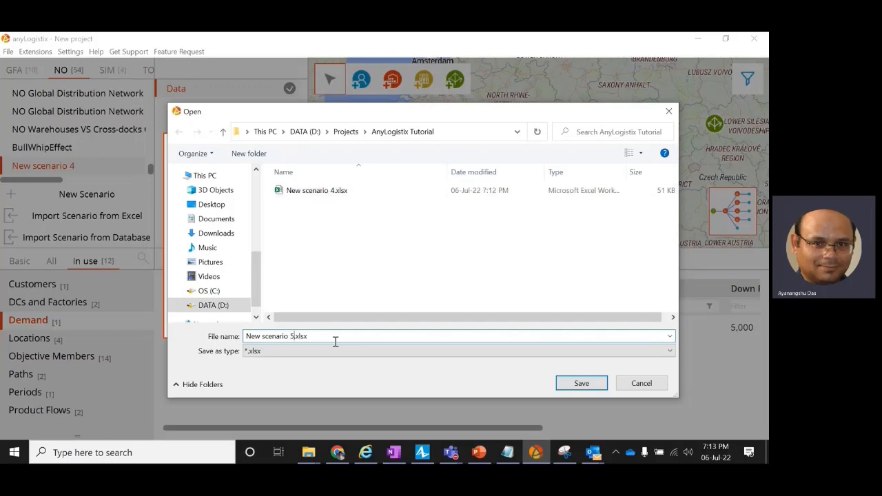
{"action": "left_click", "coordinate": [590, 391]}
{"action": "left_click", "coordinate": [497, 316]}
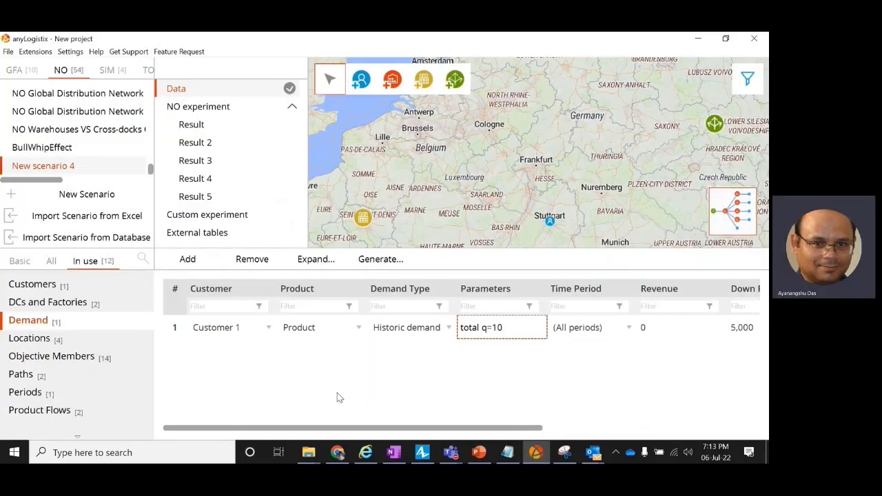
Switch to the AnyLogistix Tutorial folder and open New scenario 5.xlsx in Excel
{"action": "mouse_move", "coordinate": [314, 451]}
{"action": "left_click", "coordinate": [315, 392]}
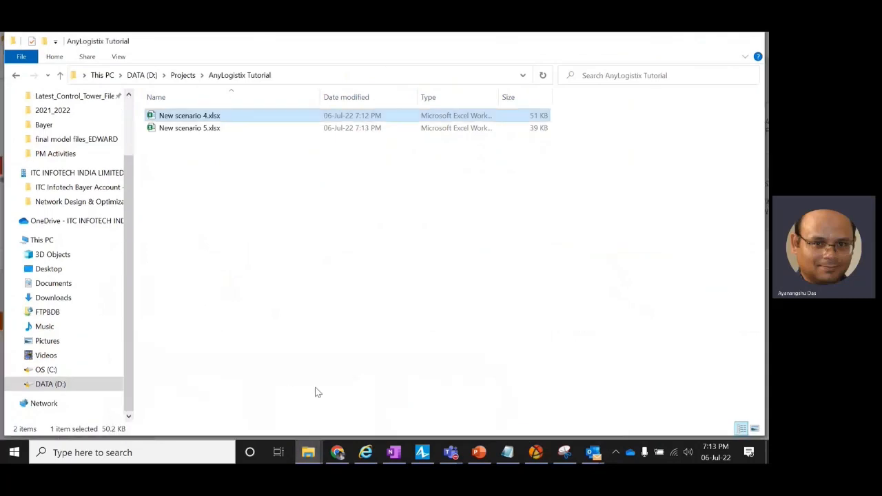
{"action": "double_click", "coordinate": [211, 130]}
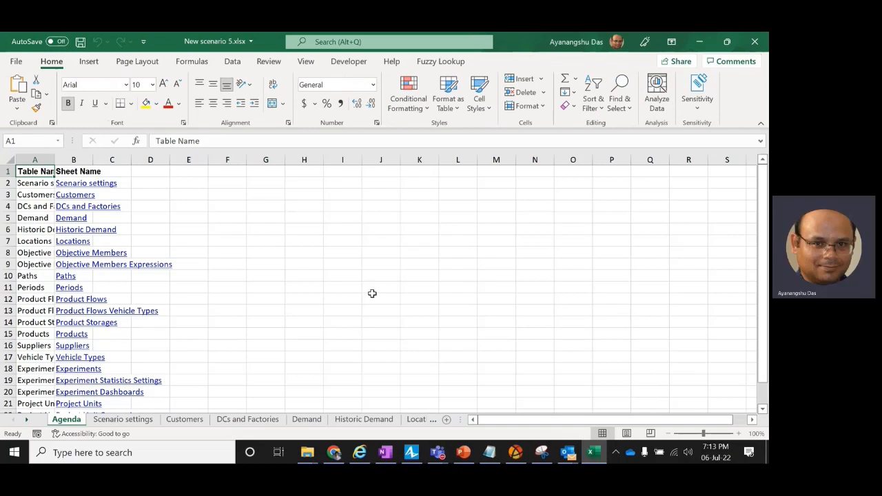
Show the Demand sheet of the exported workbook and fit all its columns to their contents
{"action": "left_click", "coordinate": [317, 422]}
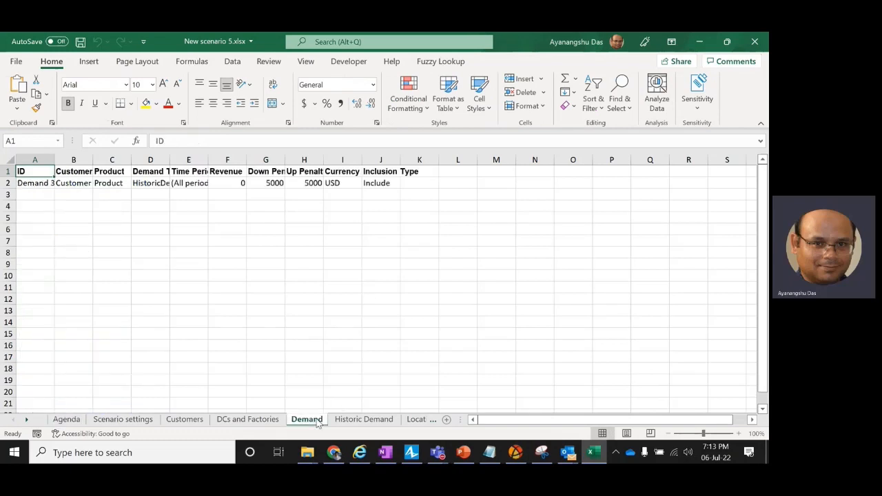
{"action": "left_click", "coordinate": [10, 161]}
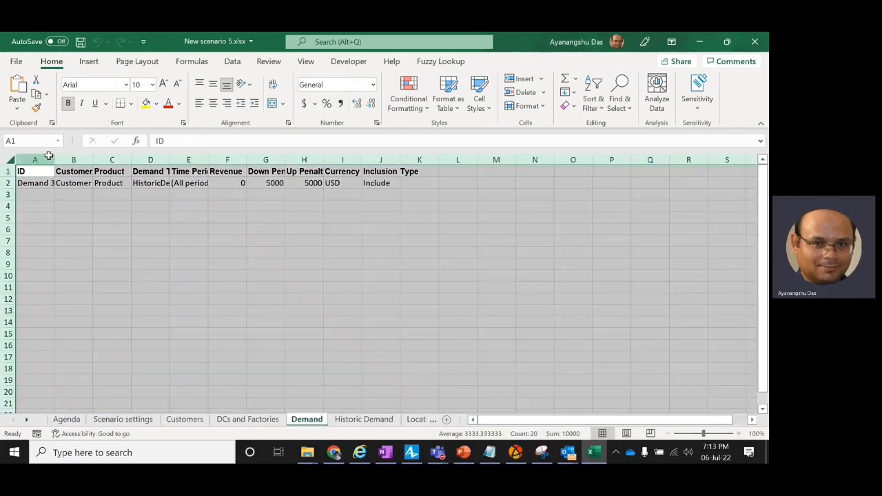
{"action": "left_click", "coordinate": [48, 158]}
{"action": "left_click", "coordinate": [10, 161]}
{"action": "double_click", "coordinate": [55, 160]}
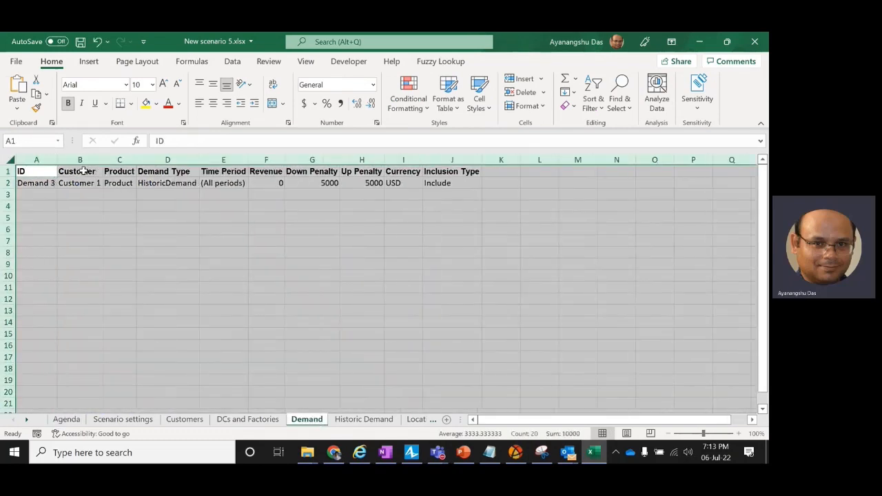
{"action": "left_click", "coordinate": [83, 171]}
Show the Historic Demand sheet and fit all its columns to their contents
{"action": "left_click", "coordinate": [364, 419]}
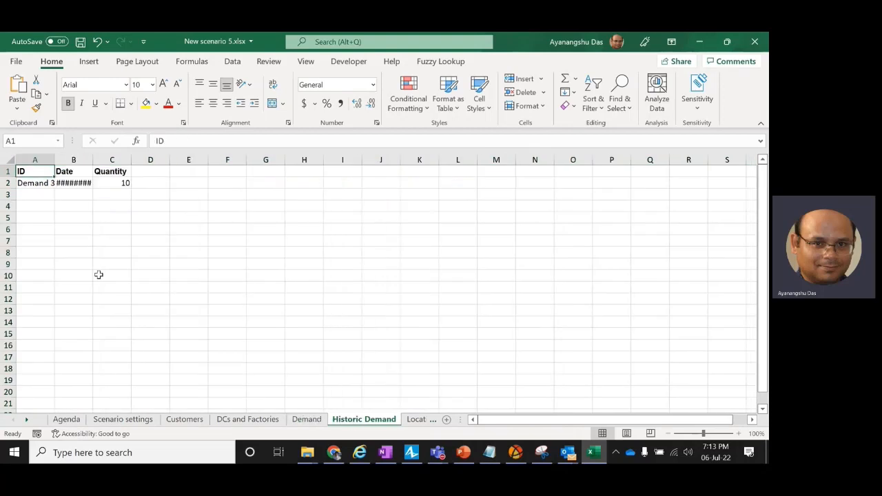
{"action": "left_click", "coordinate": [10, 161]}
{"action": "double_click", "coordinate": [55, 160]}
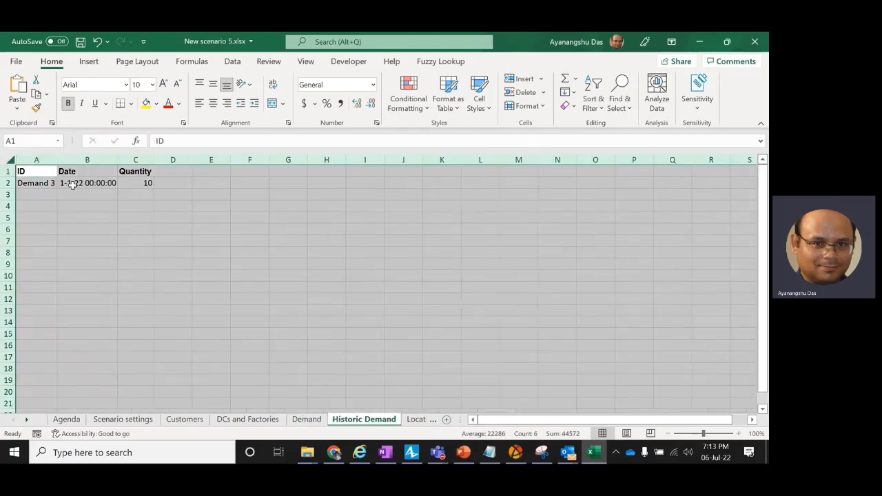
Compare the demand ID on the Historic Demand and Demand sheets, and check the historic quantity
{"action": "left_click", "coordinate": [56, 184]}
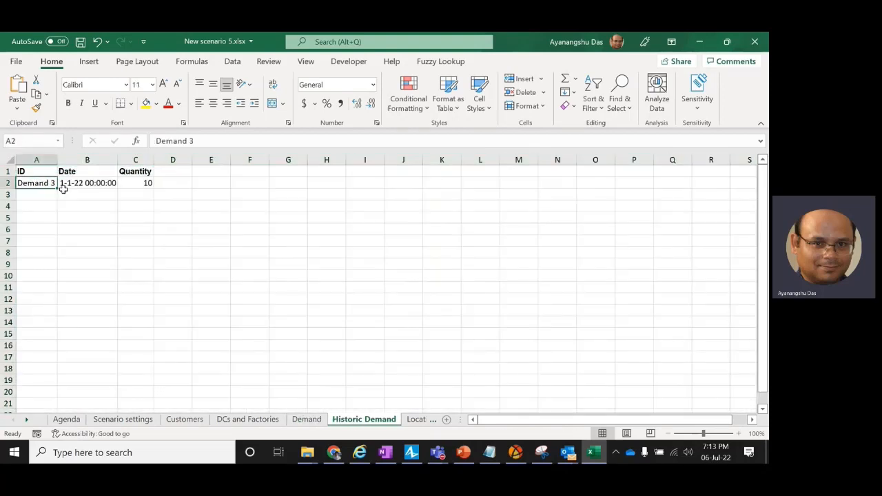
{"action": "left_click", "coordinate": [306, 419]}
{"action": "left_click", "coordinate": [42, 184]}
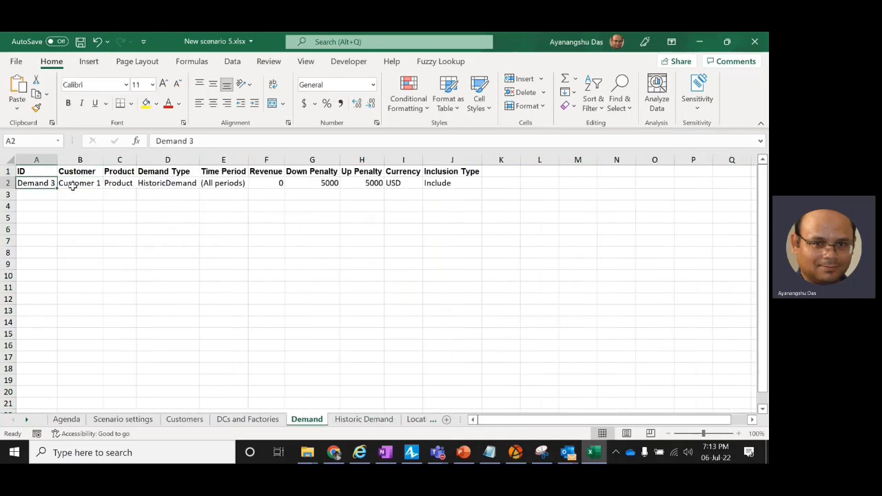
{"action": "left_click", "coordinate": [378, 426]}
{"action": "left_click", "coordinate": [143, 183]}
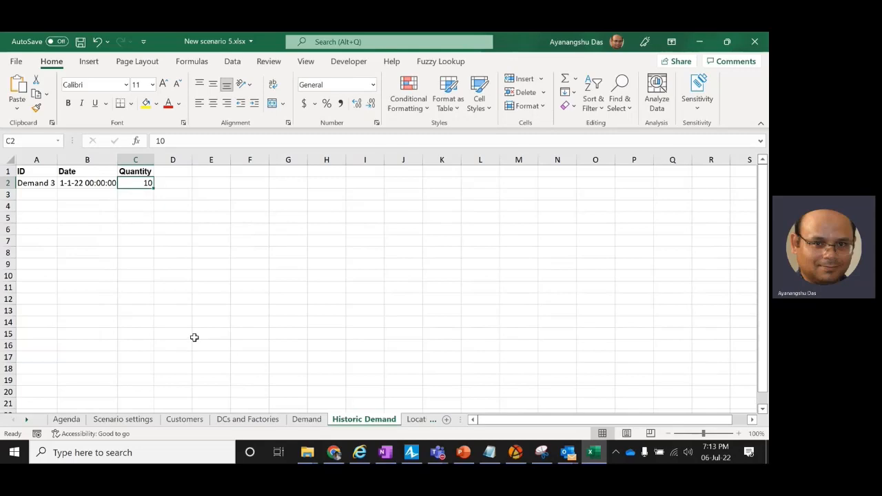
Switch back to anyLogistix and remove the Factory row from the Product Storages table of New scenario 4
{"action": "left_click", "coordinate": [594, 453]}
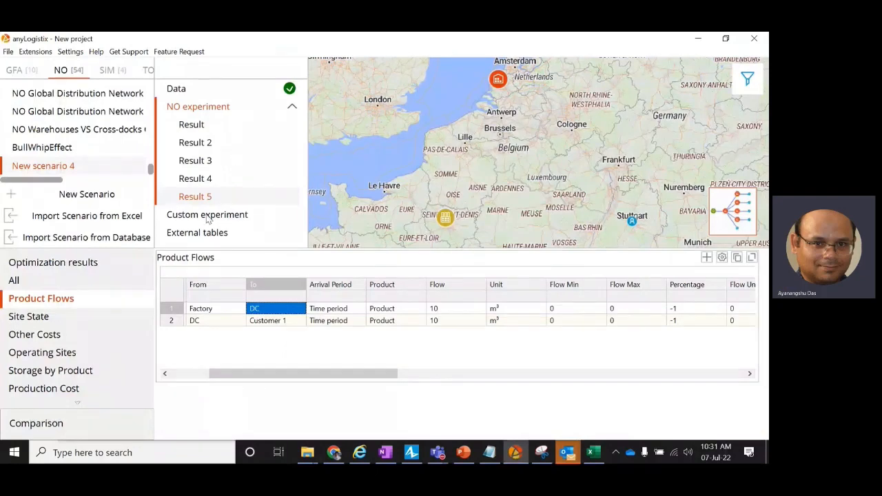
{"action": "left_click", "coordinate": [175, 90]}
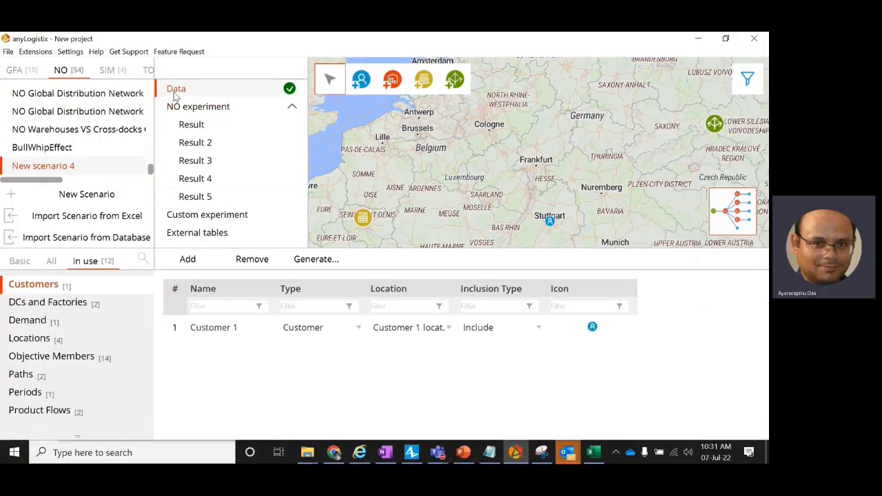
{"action": "scroll", "coordinate": [60, 388], "scroll_direction": "down", "scroll_amount": 1}
{"action": "left_click", "coordinate": [63, 376]}
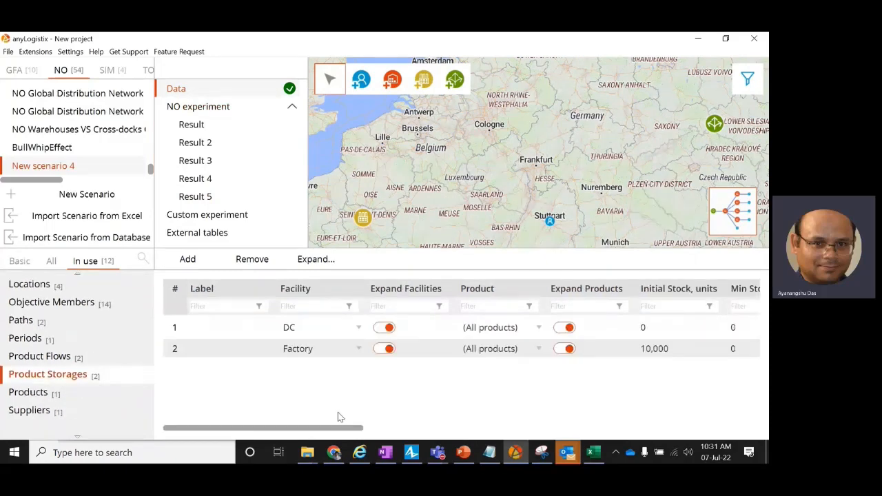
{"action": "left_click_drag", "start_coordinate": [345, 429], "coordinate": [387, 429]}
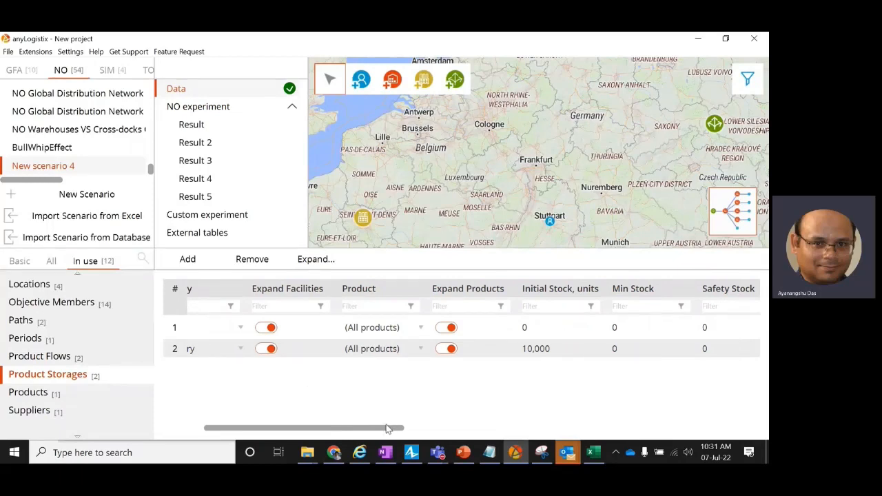
{"action": "left_click_drag", "start_coordinate": [386, 431], "coordinate": [355, 432]}
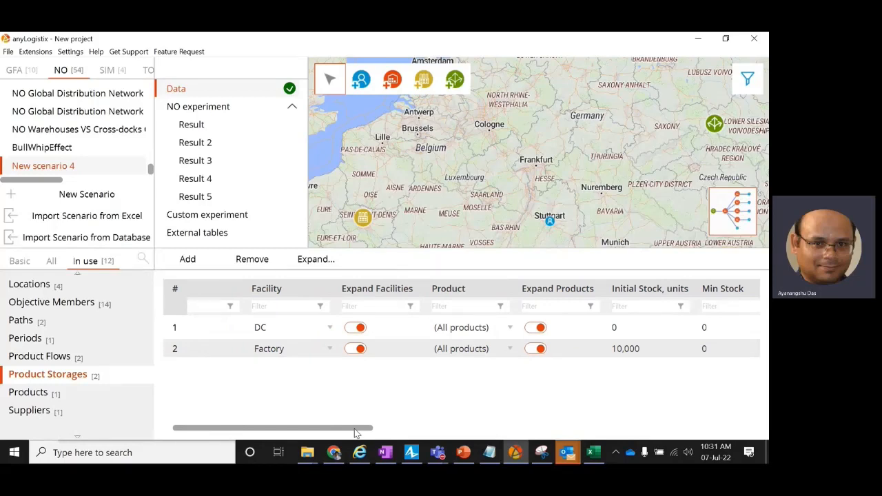
{"action": "left_click_drag", "start_coordinate": [356, 432], "coordinate": [304, 432]}
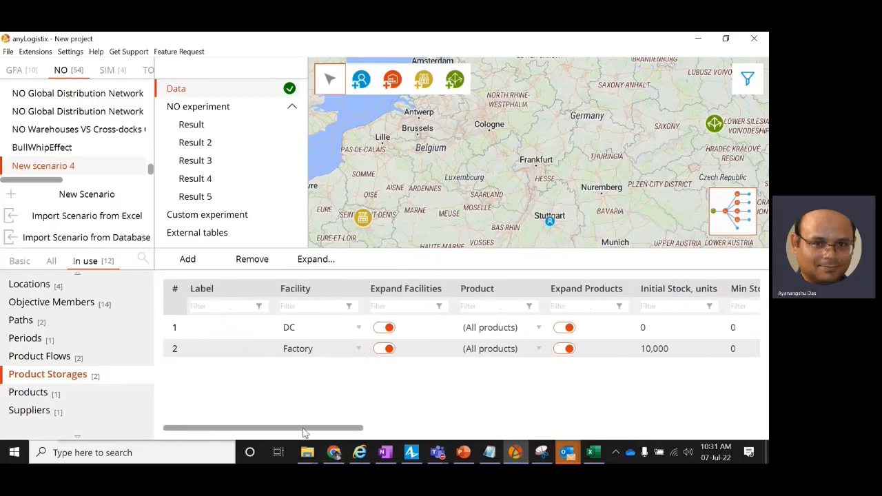
{"action": "left_click", "coordinate": [174, 348]}
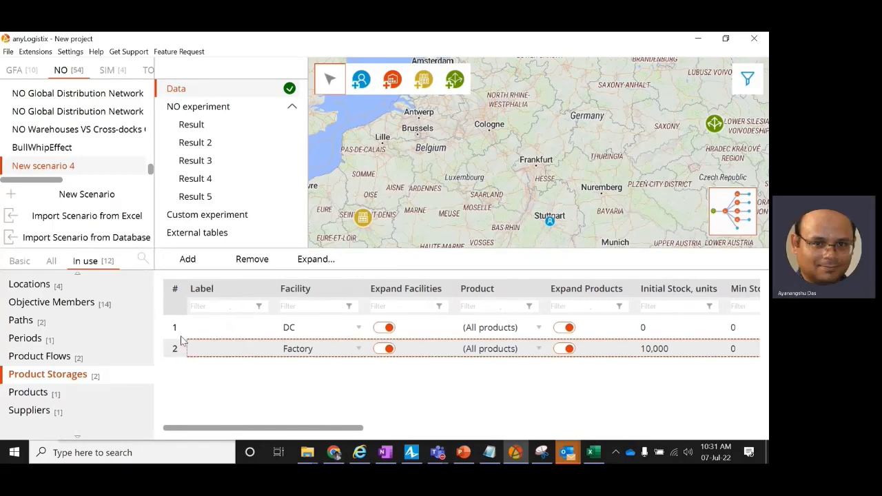
{"action": "left_click", "coordinate": [238, 266]}
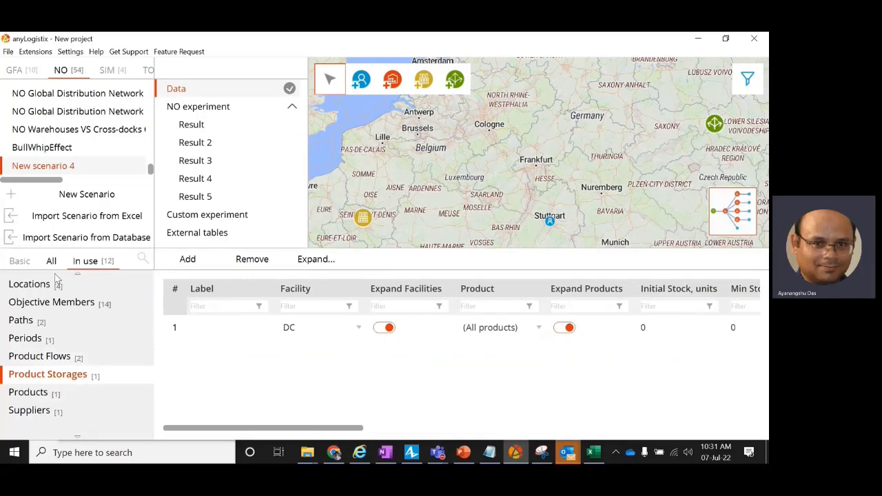
Search the scenario's tables for Production and add a new row to the Production table
{"action": "scroll", "coordinate": [56, 386], "scroll_direction": "down", "scroll_amount": 1}
{"action": "scroll", "coordinate": [57, 345], "scroll_direction": "up", "scroll_amount": 3}
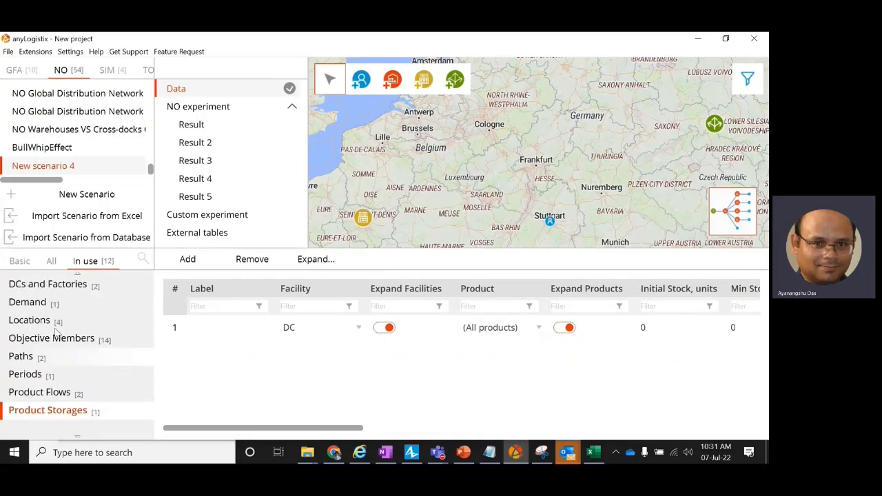
{"action": "left_click", "coordinate": [140, 259]}
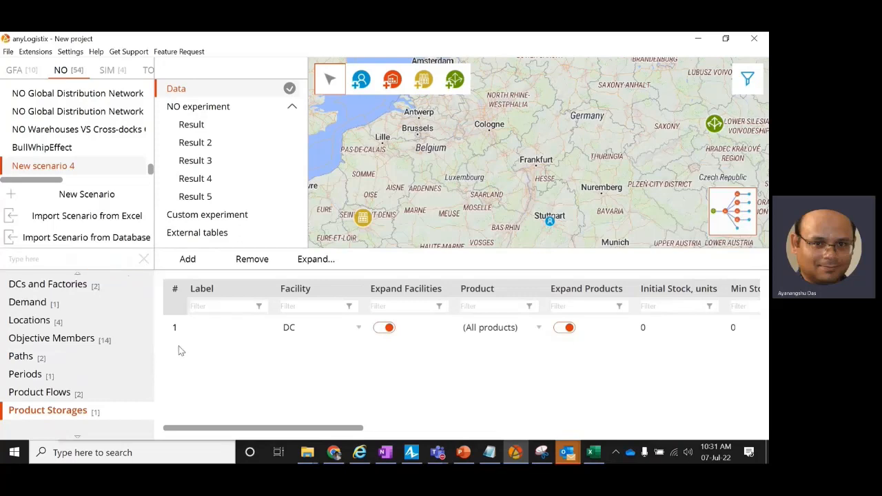
{"action": "type", "text": "Production"}
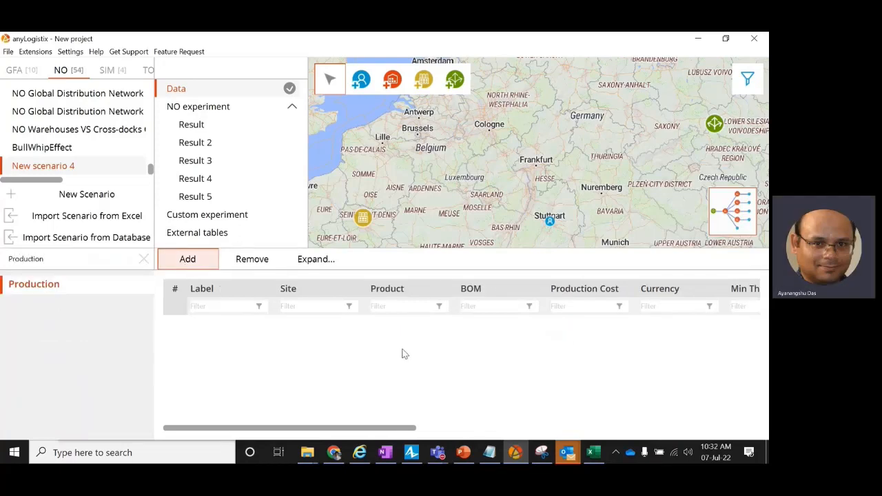
Set the new Production row's site to Factory, its product to Product and its production cost to 1
{"action": "left_click", "coordinate": [336, 331]}
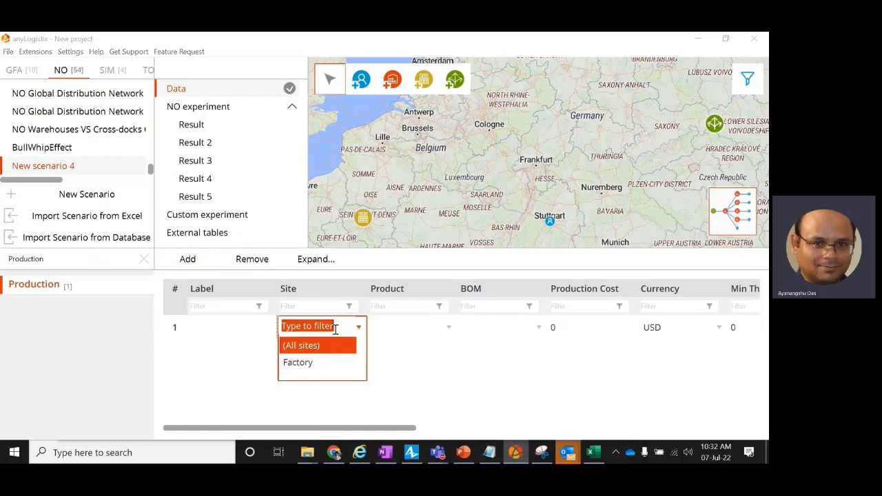
{"action": "left_click", "coordinate": [316, 364]}
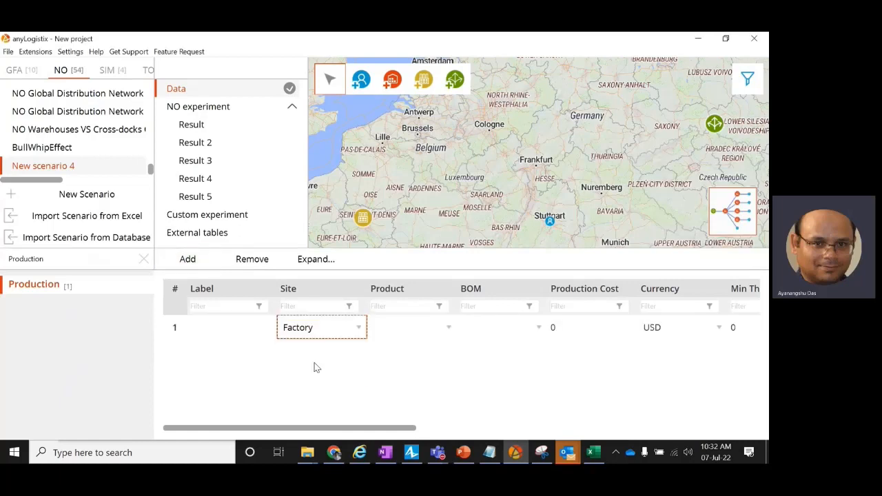
{"action": "left_click", "coordinate": [410, 328]}
{"action": "left_click", "coordinate": [422, 347]}
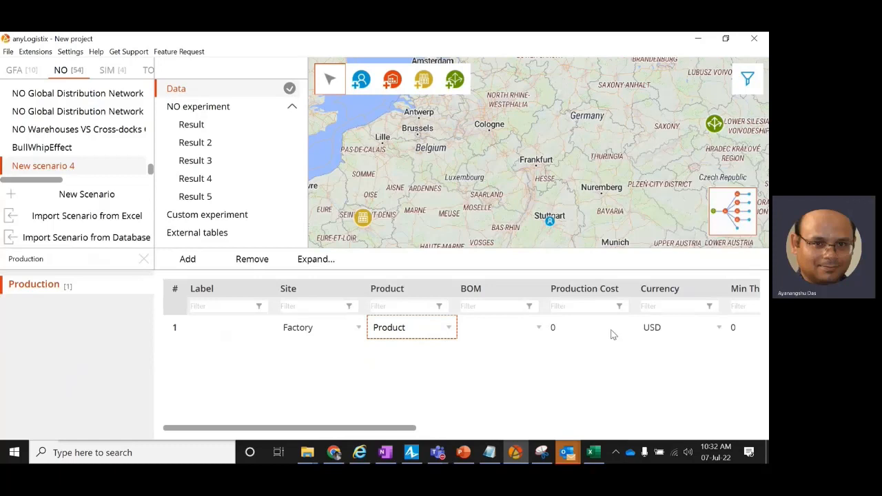
{"action": "left_click", "coordinate": [586, 331]}
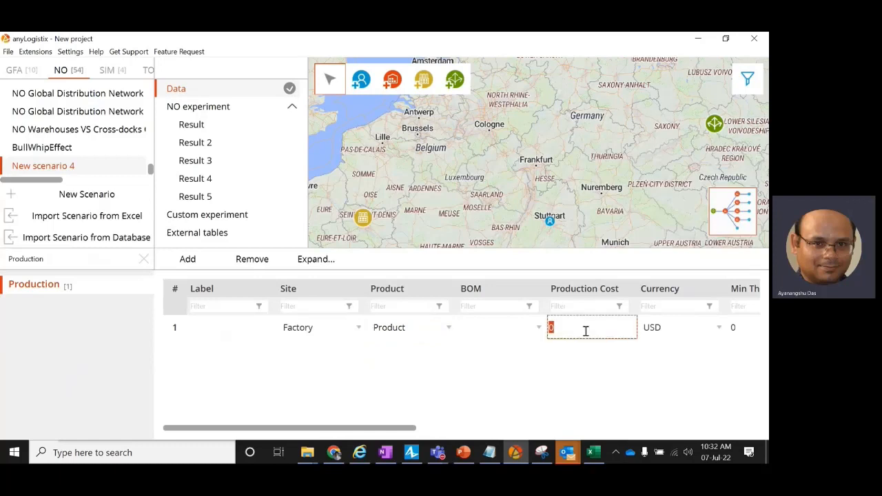
{"action": "type", "text": "1"}
Run the NO experiment for New scenario 4 with the production data in place
{"action": "mouse_move", "coordinate": [410, 428]}
{"action": "left_mouse_down"}
{"action": "mouse_move", "coordinate": [533, 428]}
{"action": "mouse_move", "coordinate": [423, 428]}
{"action": "left_mouse_up"}
{"action": "left_click", "coordinate": [198, 106]}
{"action": "left_click", "coordinate": [324, 68]}
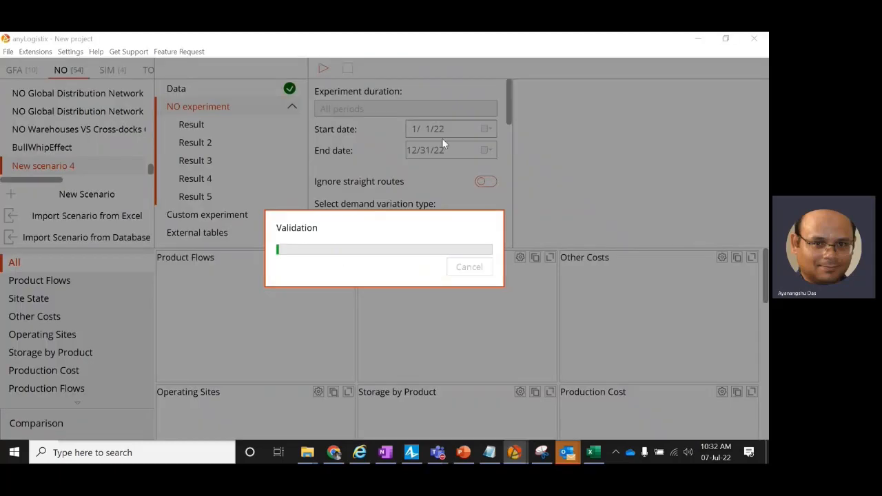
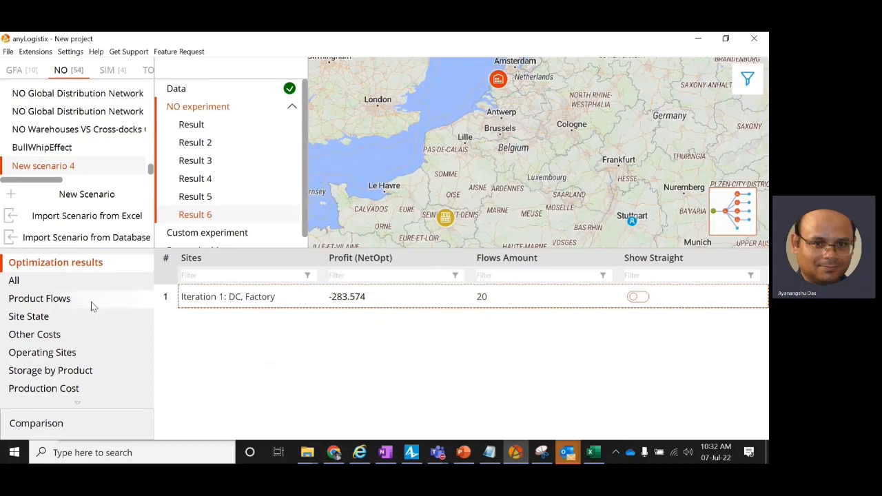
Examine the Product Flows and Production Flows of the new result, checking flow distances and the quantity produced at the Factory
{"action": "left_click", "coordinate": [93, 306]}
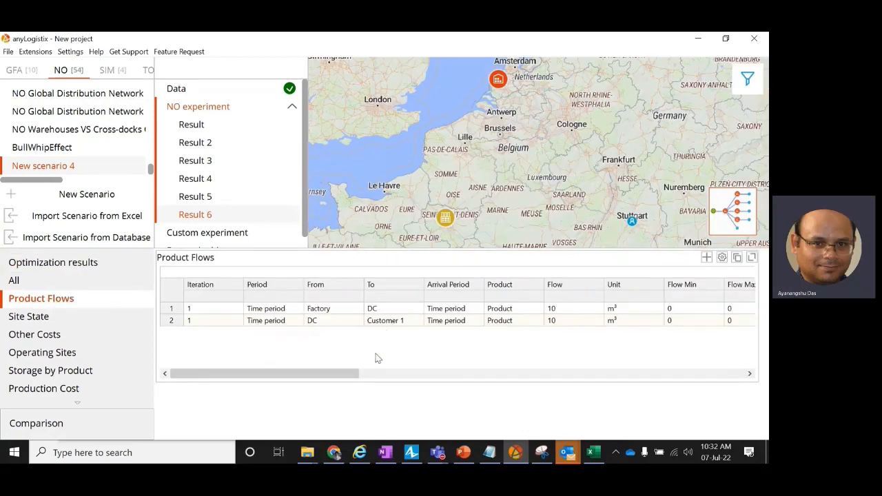
{"action": "left_click_drag", "start_coordinate": [326, 369], "coordinate": [498, 372]}
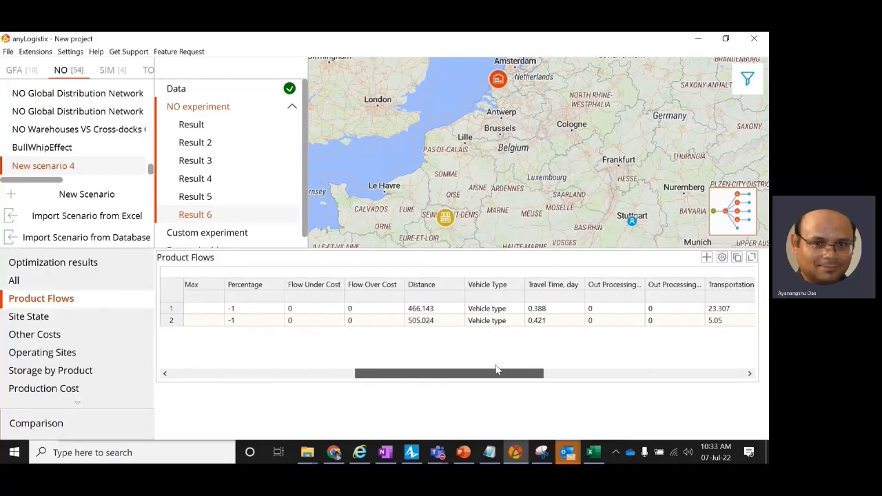
{"action": "scroll", "coordinate": [69, 364], "scroll_direction": "down", "scroll_amount": 1}
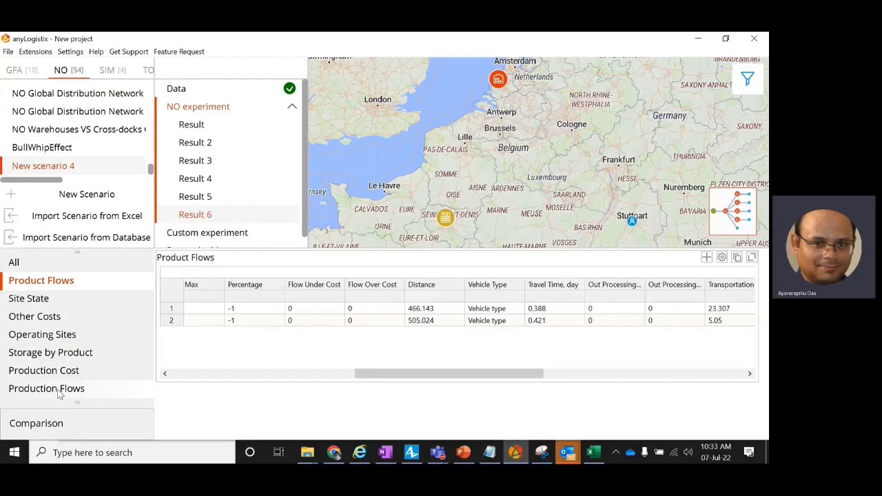
{"action": "left_click", "coordinate": [59, 390]}
{"action": "left_click", "coordinate": [345, 313]}
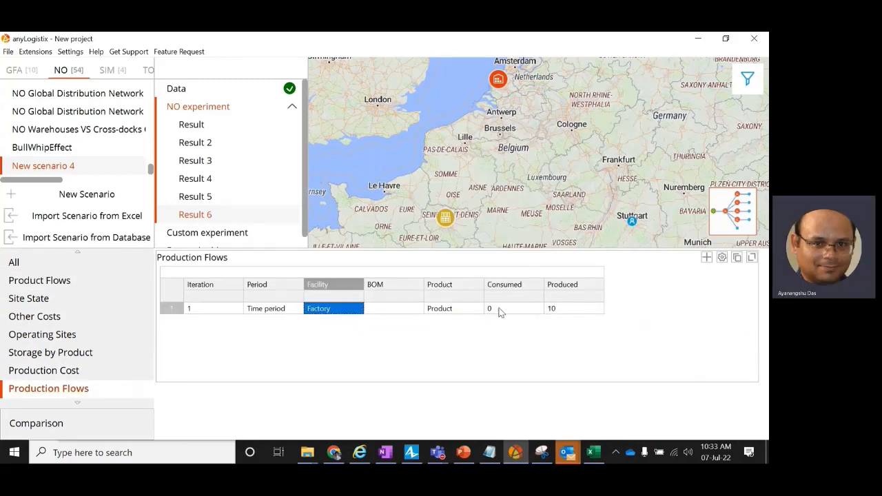
{"action": "left_click", "coordinate": [572, 313]}
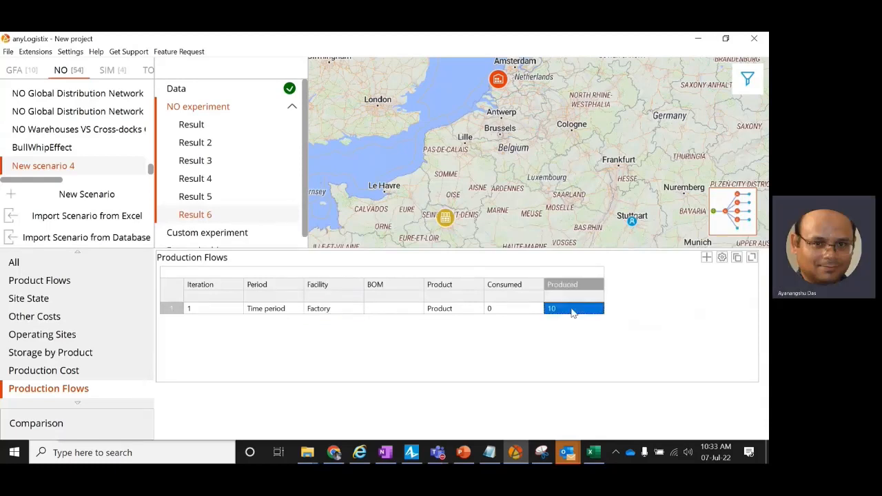
Return to the scenario's input data and rename the existing product in the Products table as SKU1
{"action": "left_click", "coordinate": [183, 93]}
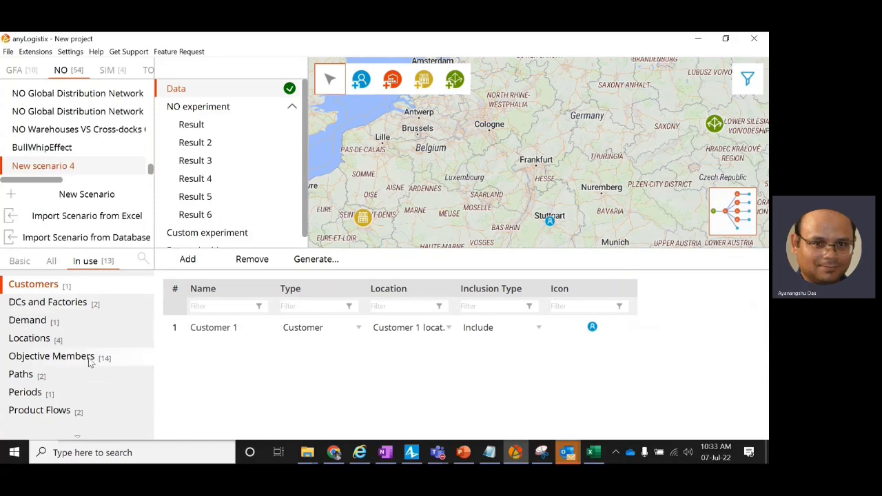
{"action": "scroll", "coordinate": [90, 363], "scroll_direction": "down", "scroll_amount": 2}
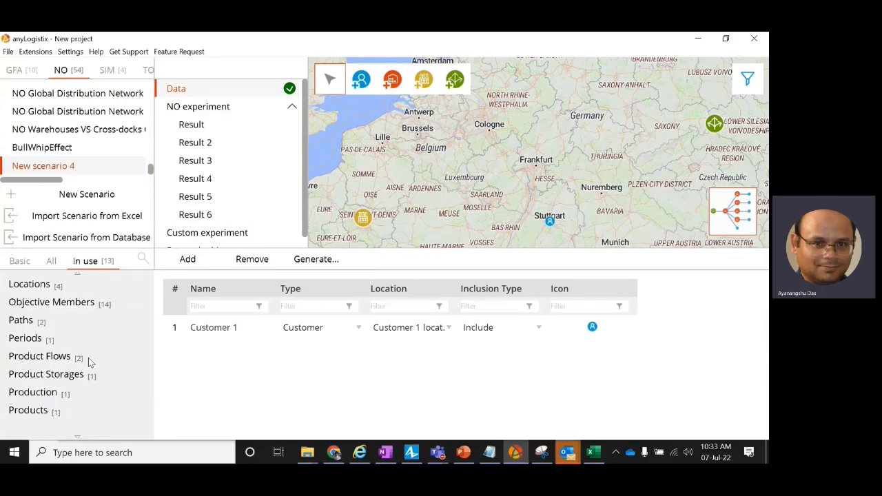
{"action": "scroll", "coordinate": [90, 363], "scroll_direction": "down", "scroll_amount": 1}
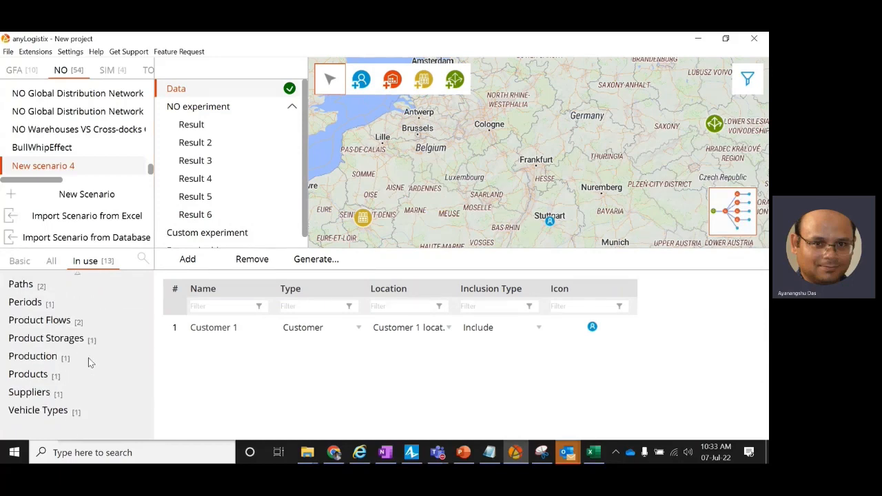
{"action": "left_click", "coordinate": [124, 377]}
{"action": "double_click", "coordinate": [224, 330]}
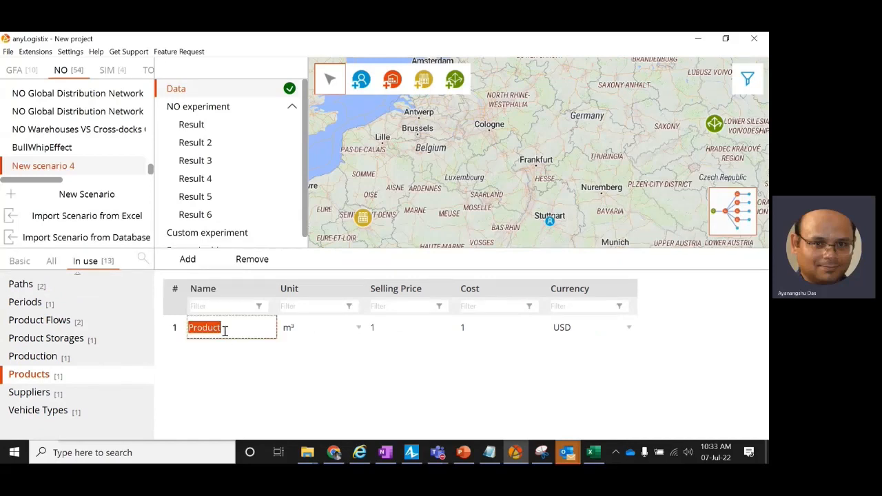
{"action": "type", "text": "SKU1"}
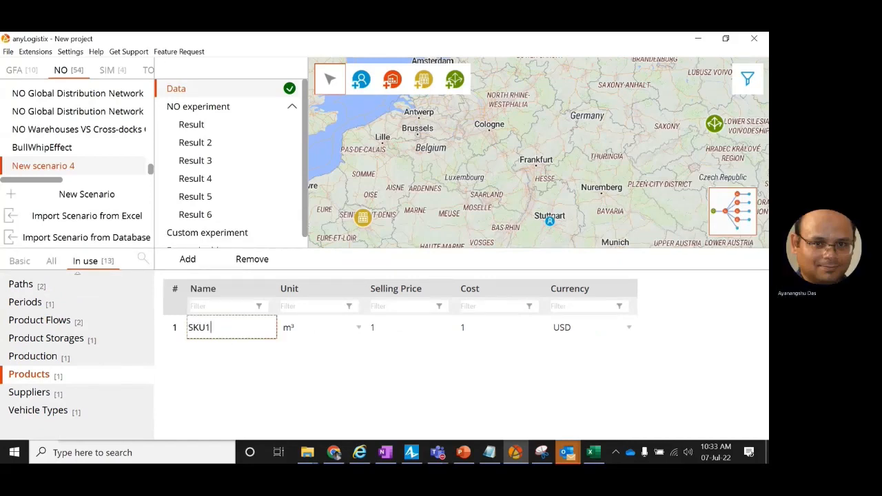
Add a second product row to the Products table and enter a name starting with S
{"action": "left_click", "coordinate": [184, 261]}
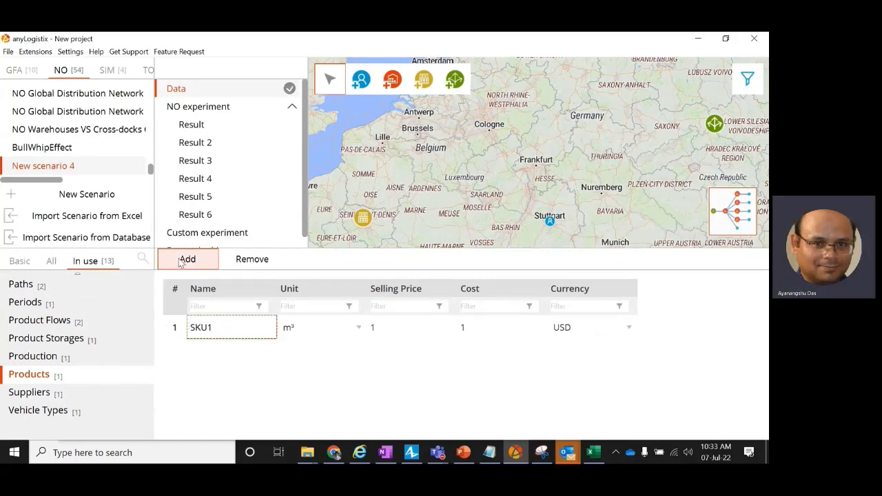
{"action": "double_click", "coordinate": [219, 349]}
{"action": "type", "text": "S"}
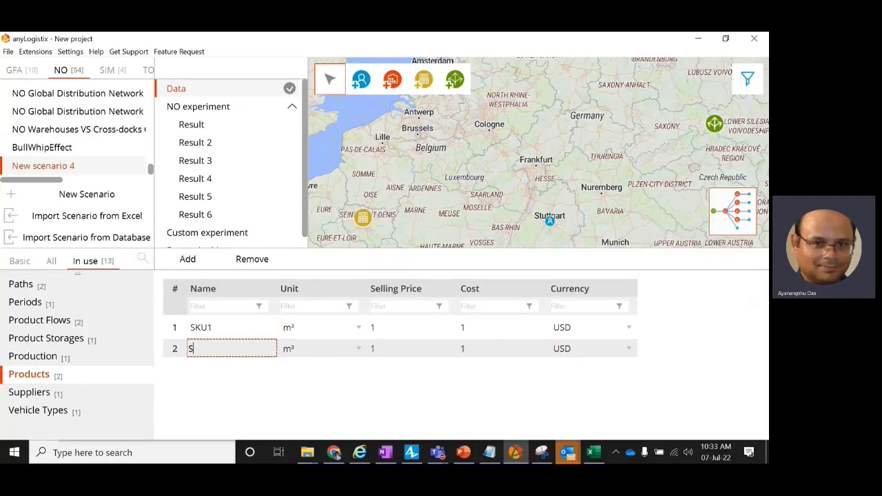
Name the second product SKU2 in the Products table
{"action": "type", "text": "KU2"}
{"action": "left_click", "coordinate": [100, 361]}
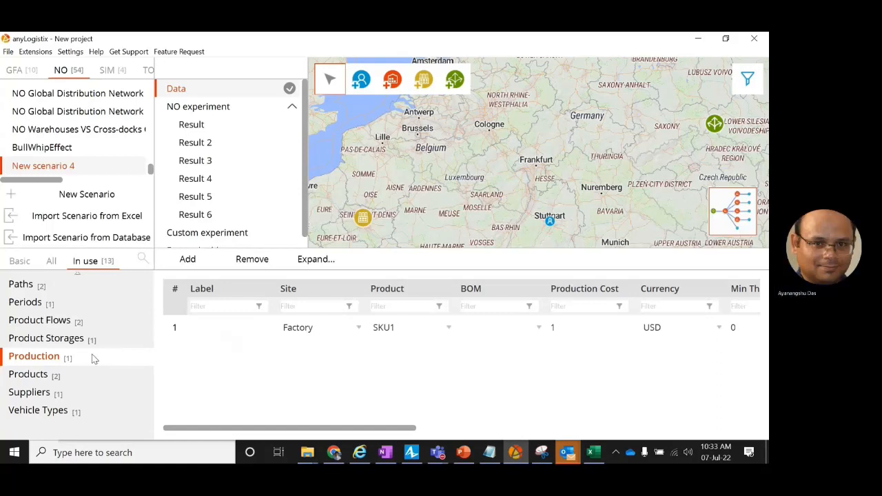
{"action": "left_click", "coordinate": [77, 375]}
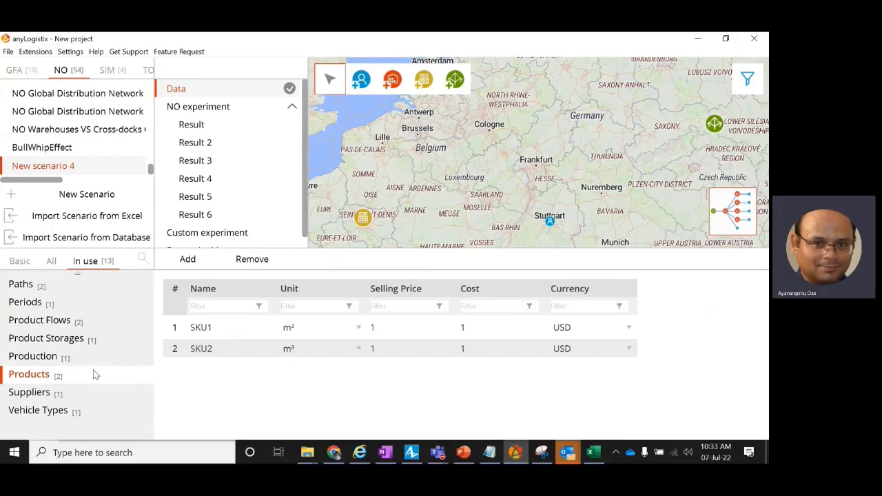
Set the quantity of Customer 1's historic demand for SKU1 to 100
{"action": "scroll", "coordinate": [93, 370], "scroll_direction": "up", "scroll_amount": 3}
{"action": "left_click", "coordinate": [62, 324]}
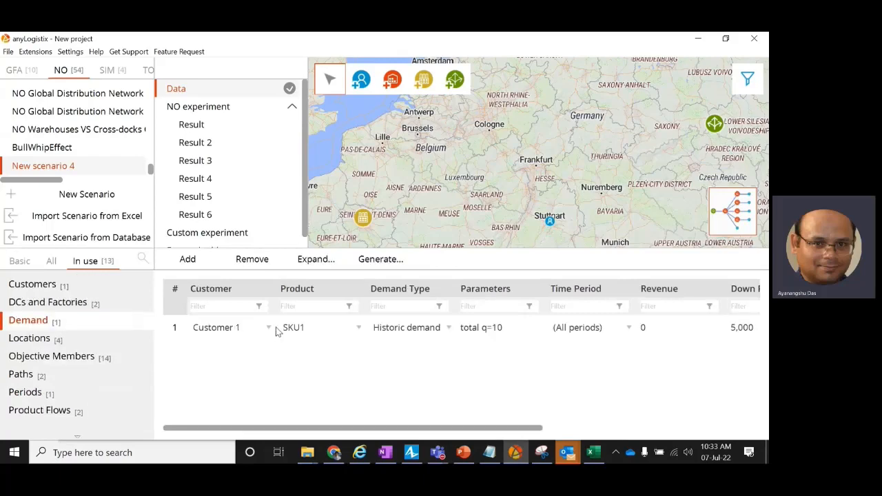
{"action": "left_click", "coordinate": [477, 332]}
{"action": "double_click", "coordinate": [477, 333]}
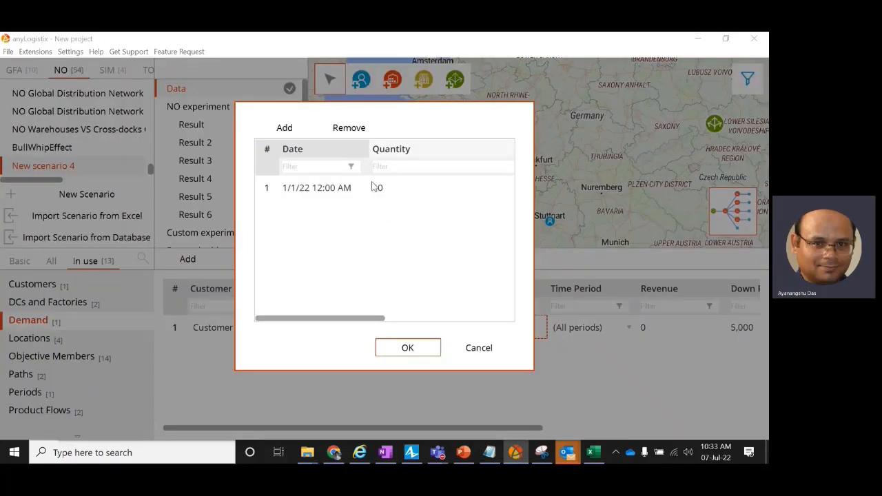
{"action": "left_click", "coordinate": [378, 188]}
{"action": "left_click_drag", "start_coordinate": [404, 318], "coordinate": [312, 320]}
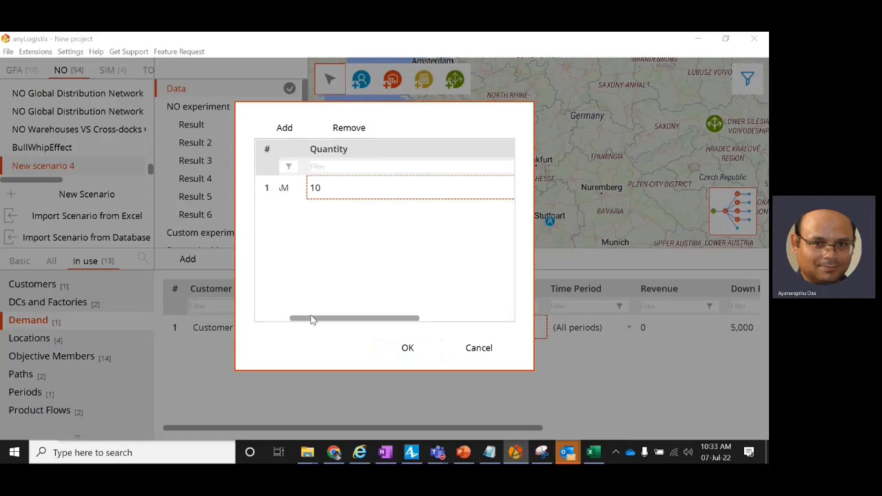
{"action": "left_click", "coordinate": [350, 186]}
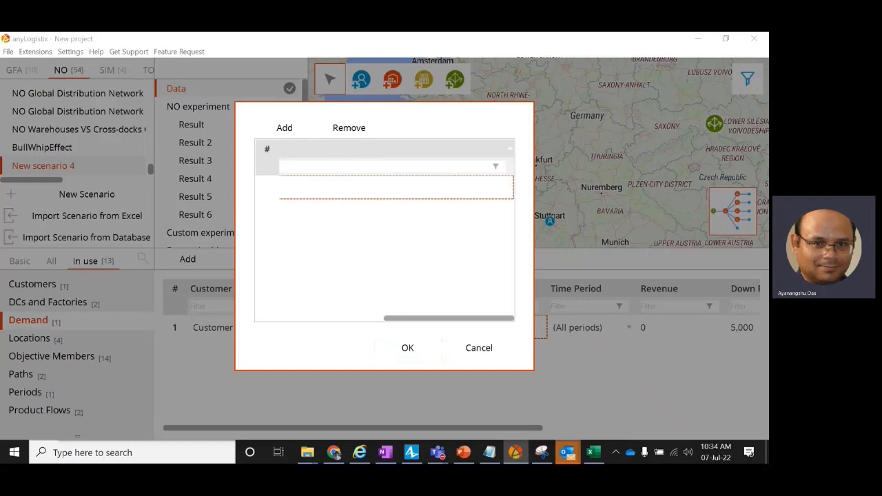
{"action": "left_click", "coordinate": [408, 348]}
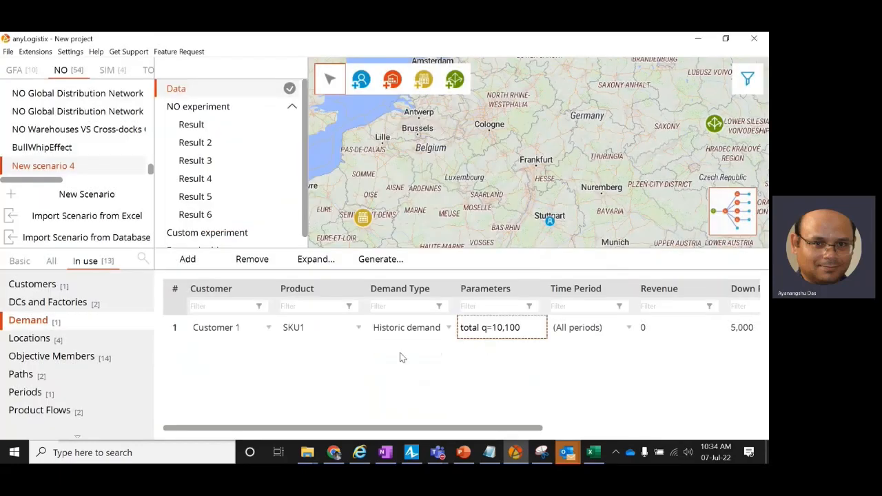
{"action": "double_click", "coordinate": [510, 335]}
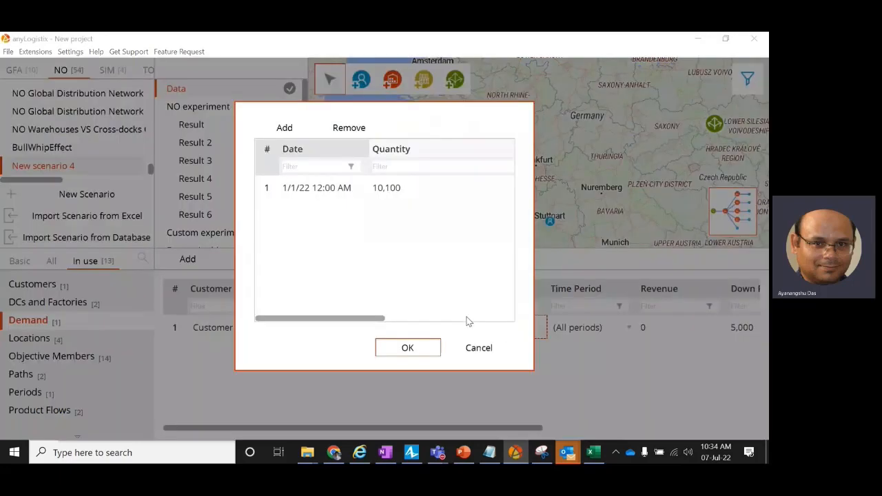
{"action": "left_click", "coordinate": [379, 186]}
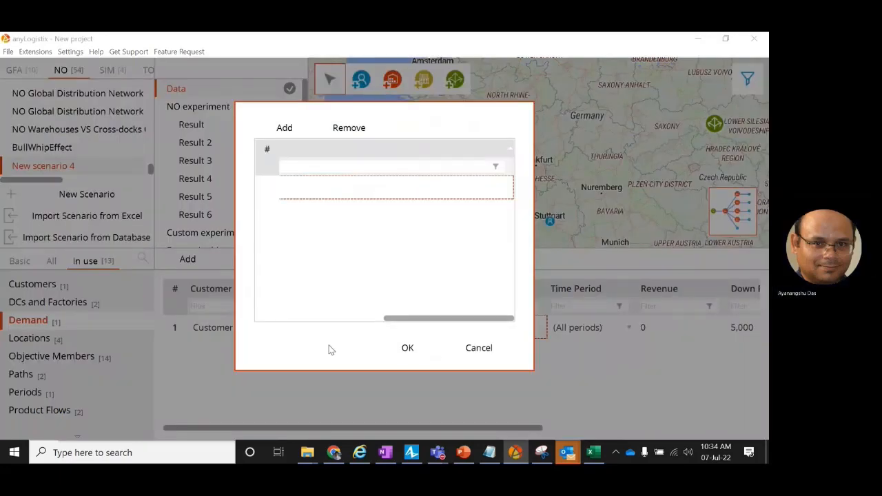
{"action": "left_click", "coordinate": [391, 350]}
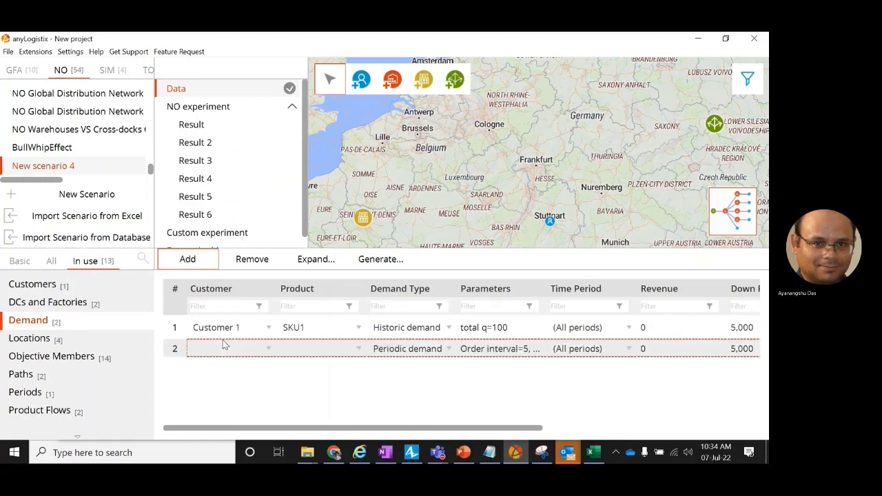
Add a second demand record for Customer 1 with product SKU2 and the demand type Historic demand
{"action": "left_click", "coordinate": [225, 346]}
{"action": "left_click", "coordinate": [219, 386]}
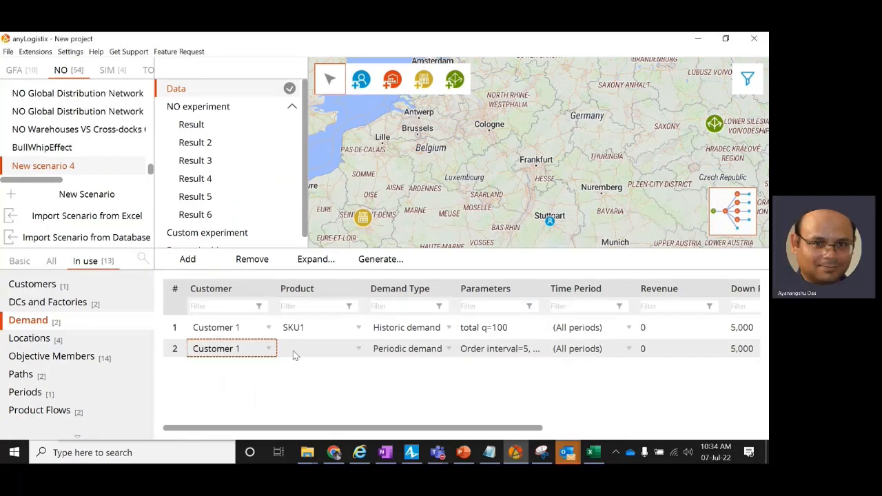
{"action": "left_click", "coordinate": [295, 353]}
{"action": "left_click", "coordinate": [296, 402]}
{"action": "left_click", "coordinate": [406, 351]}
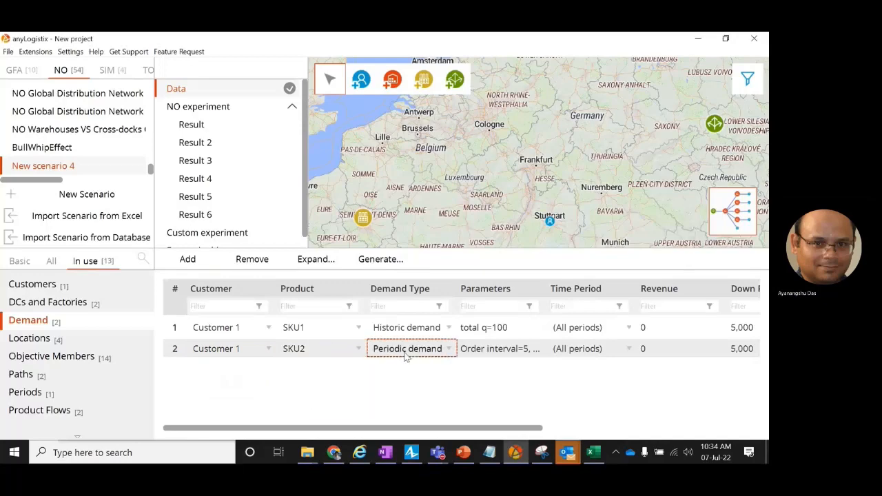
{"action": "left_click", "coordinate": [406, 352]}
{"action": "left_click", "coordinate": [400, 404]}
Add an entry with quantity 110 to the historic demand for SKU2
{"action": "double_click", "coordinate": [509, 350]}
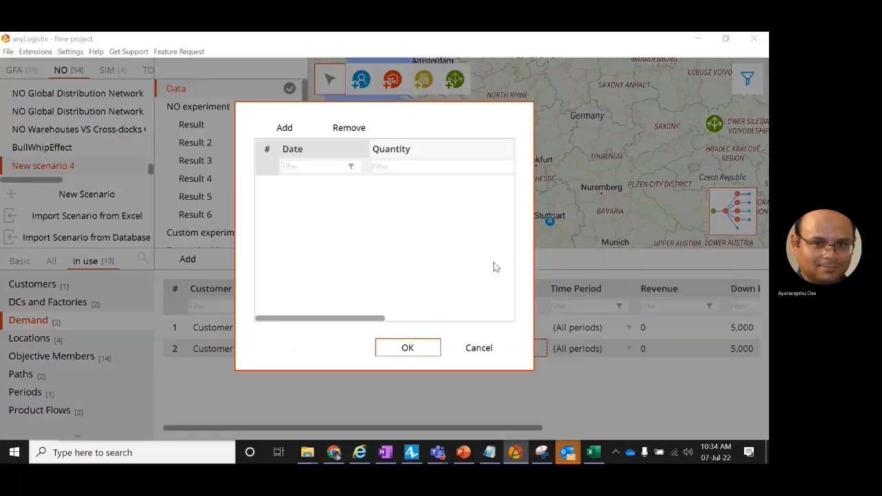
{"action": "left_click", "coordinate": [286, 129]}
{"action": "left_click", "coordinate": [388, 188]}
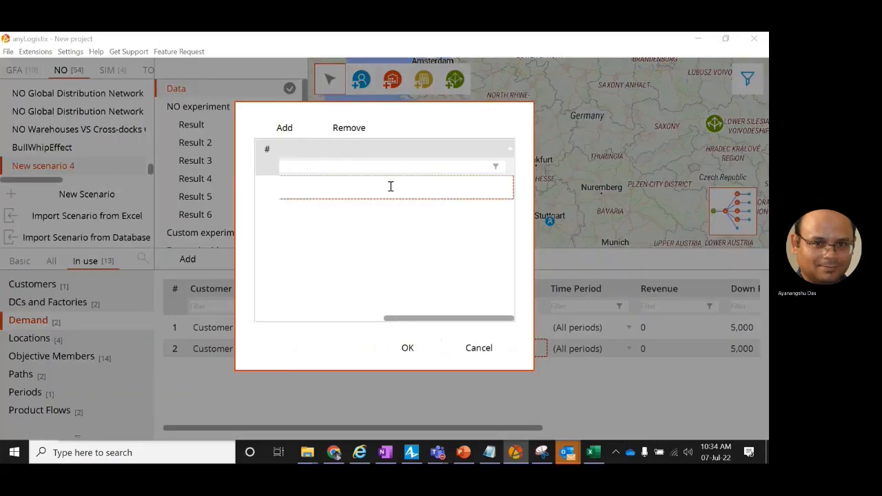
{"action": "left_click", "coordinate": [408, 348]}
{"action": "left_click_drag", "start_coordinate": [543, 433], "coordinate": [620, 433]}
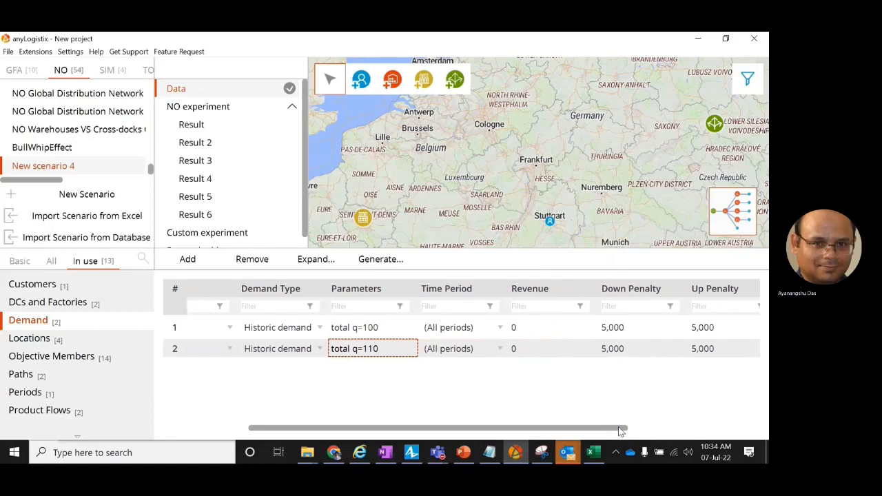
{"action": "left_click_drag", "start_coordinate": [621, 433], "coordinate": [424, 419]}
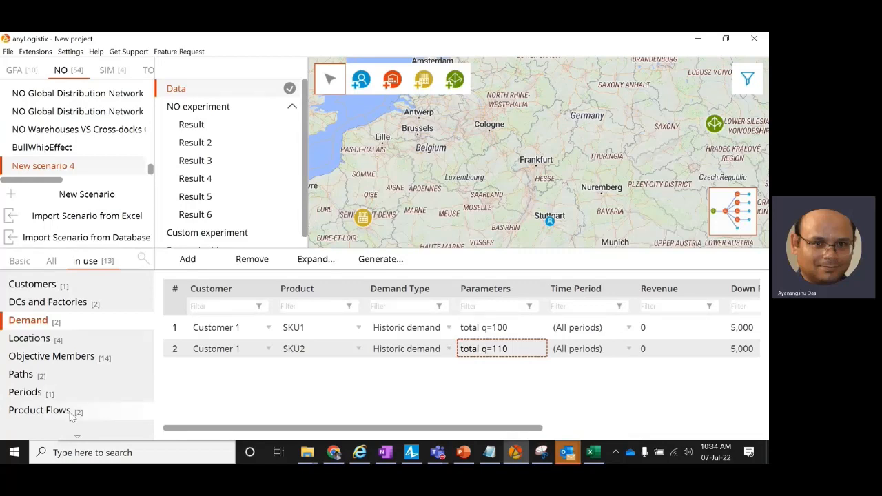
Check the site options of the SKU1 production record against the sites defined under DCs and Factories
{"action": "scroll", "coordinate": [72, 413], "scroll_direction": "down", "scroll_amount": 3}
{"action": "left_click", "coordinate": [42, 393]}
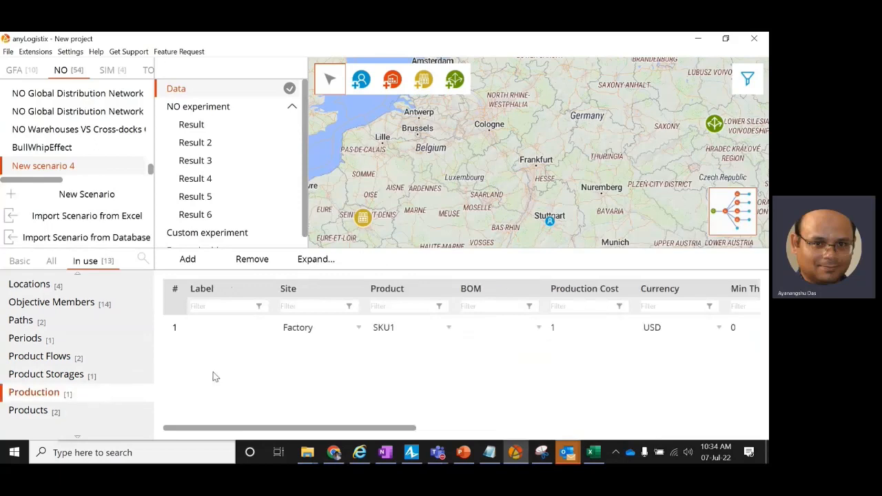
{"action": "left_click", "coordinate": [302, 334]}
{"action": "left_click", "coordinate": [321, 330]}
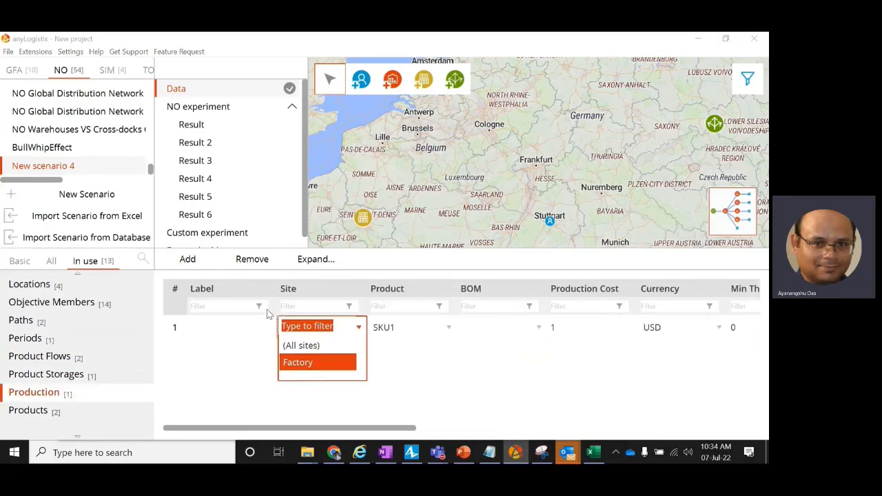
{"action": "scroll", "coordinate": [81, 344], "scroll_direction": "up", "scroll_amount": 2}
{"action": "scroll", "coordinate": [81, 344], "scroll_direction": "up", "scroll_amount": 1}
{"action": "left_click", "coordinate": [80, 306]}
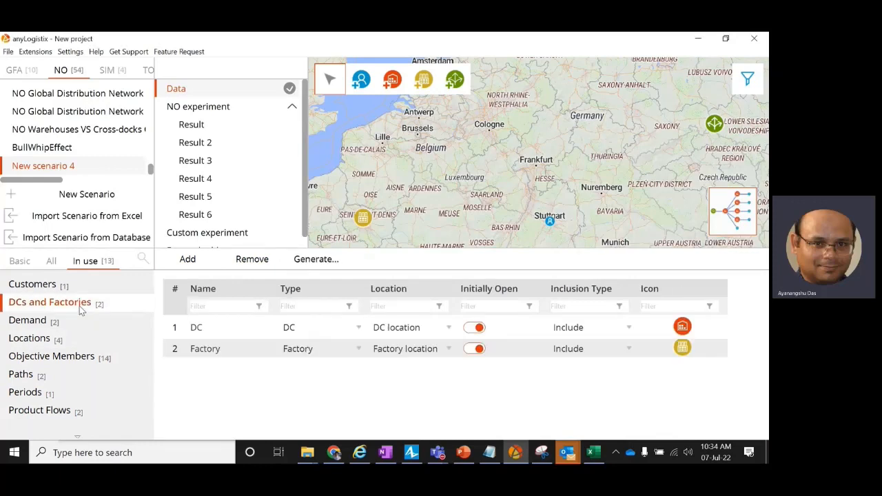
{"action": "scroll", "coordinate": [80, 373], "scroll_direction": "down", "scroll_amount": 3}
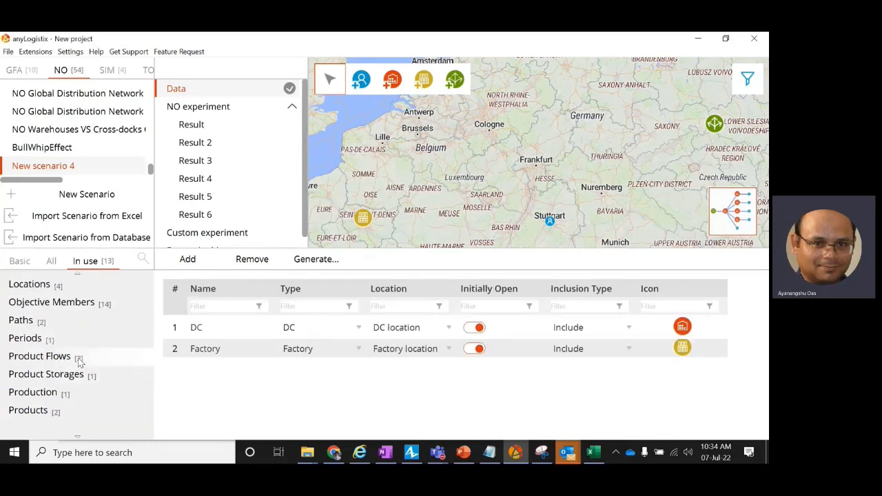
Add a second production record with Factory as its site, removing the surplus empty record
{"action": "left_click", "coordinate": [34, 392]}
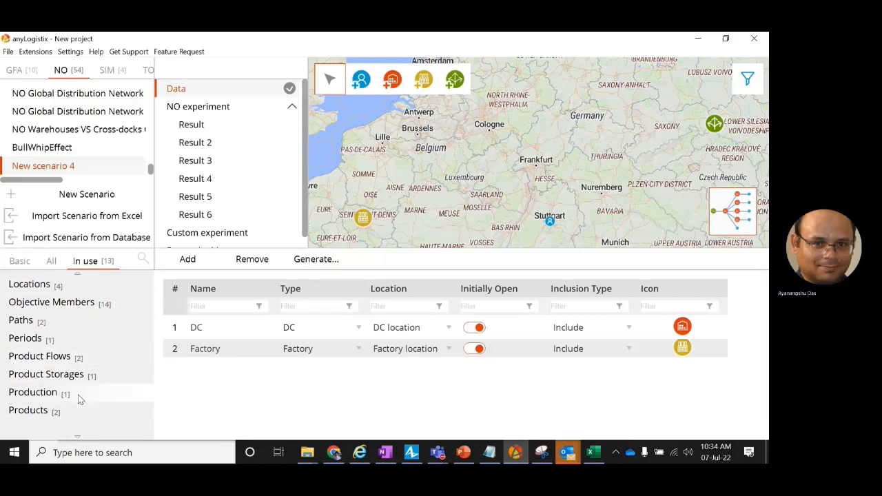
{"action": "left_click", "coordinate": [293, 337]}
{"action": "left_click", "coordinate": [186, 259]}
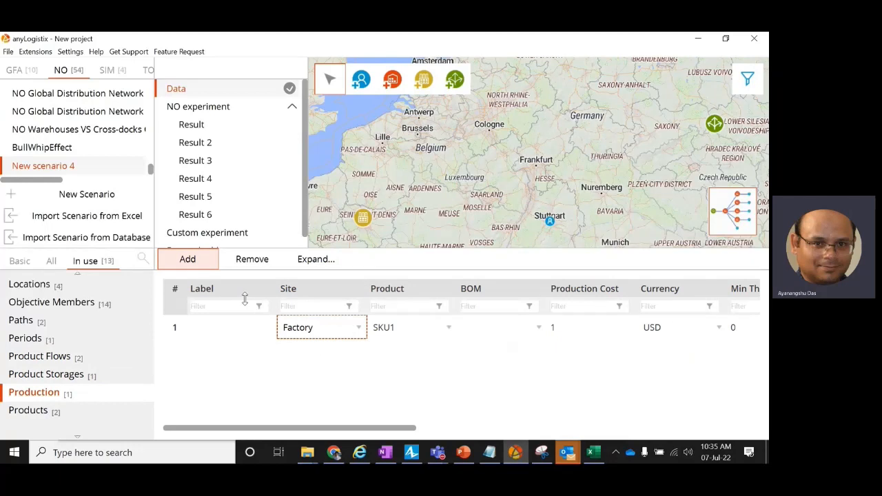
{"action": "left_click", "coordinate": [187, 259]}
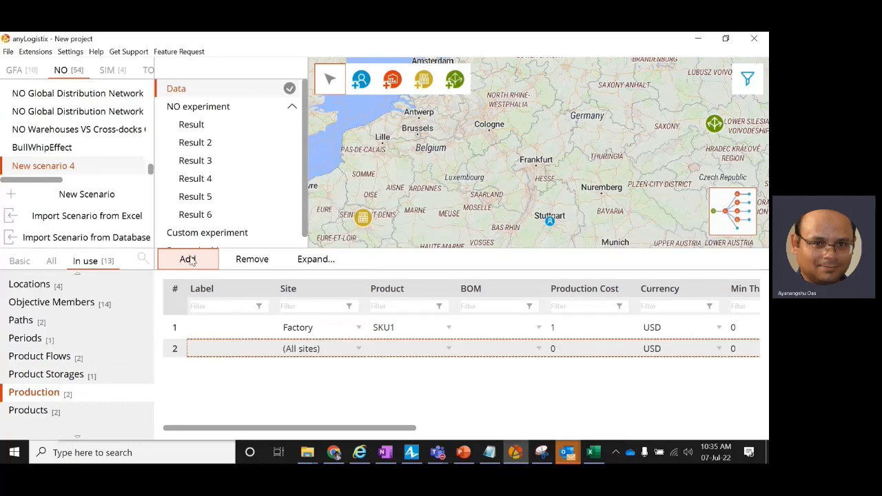
{"action": "left_click", "coordinate": [324, 350]}
{"action": "left_click", "coordinate": [297, 386]}
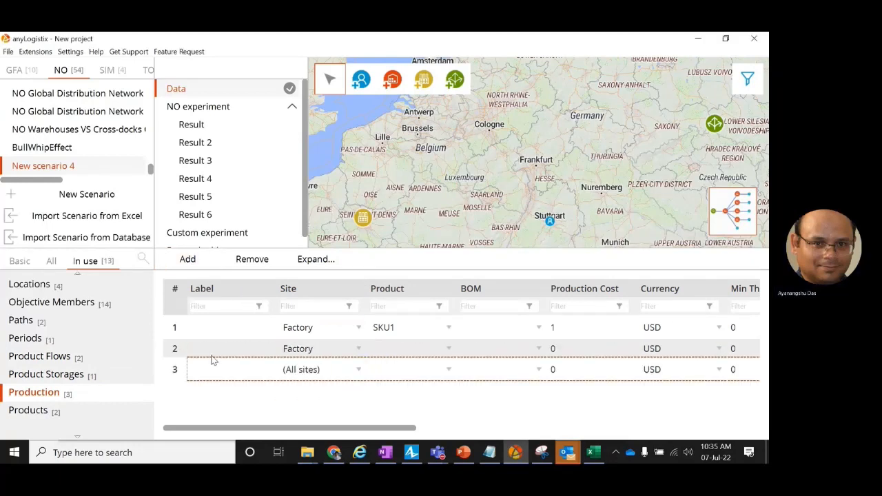
{"action": "left_click", "coordinate": [248, 260]}
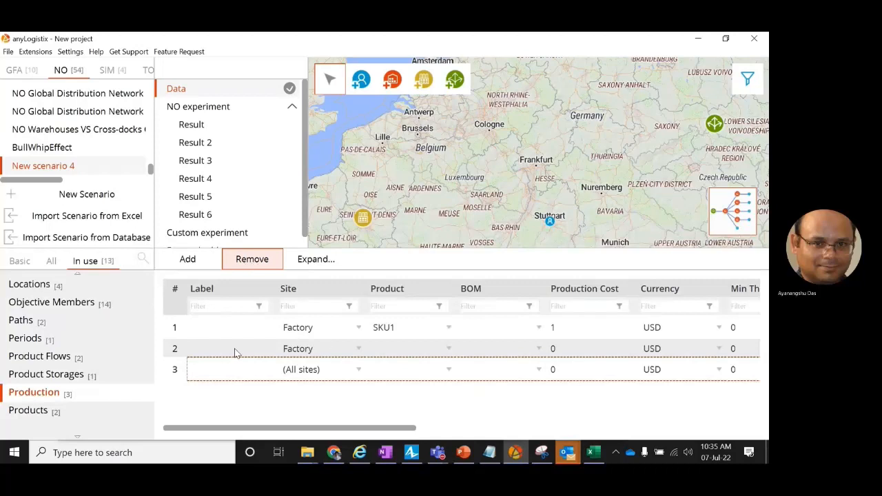
Assign SKU2 to the second production record and set its production cost to 1
{"action": "left_click", "coordinate": [370, 350]}
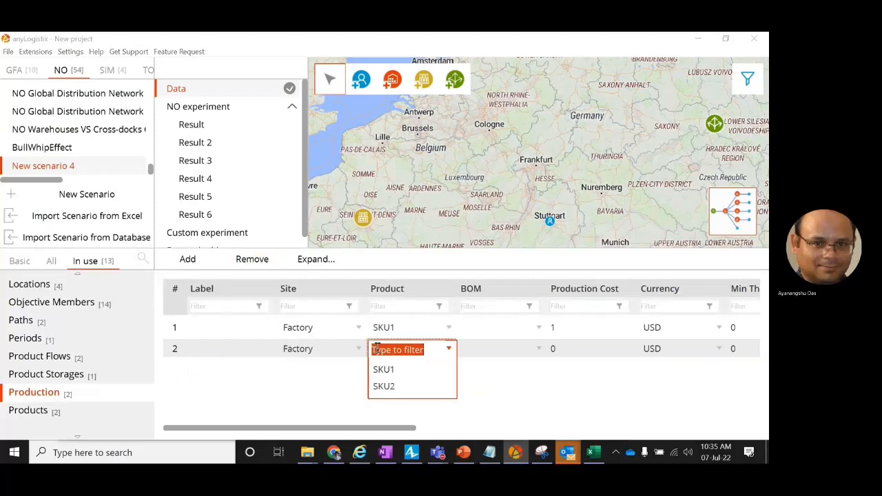
{"action": "left_click", "coordinate": [384, 386]}
{"action": "left_click", "coordinate": [559, 350]}
{"action": "type", "text": "1"}
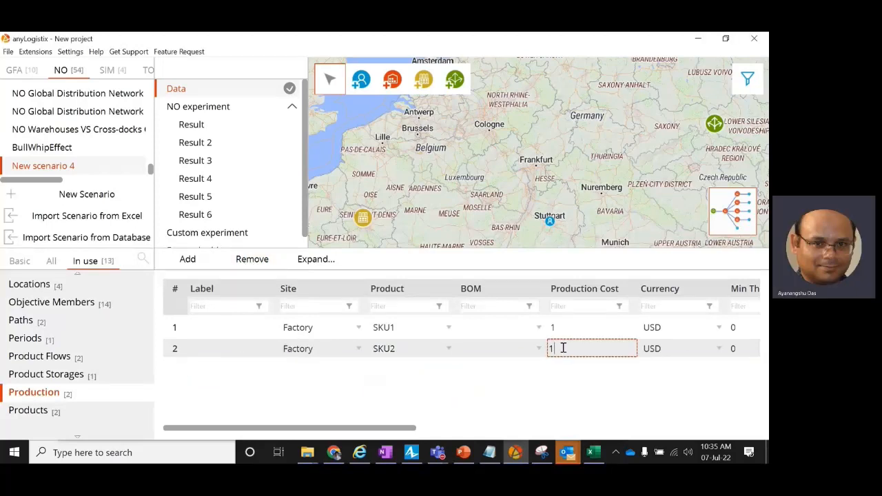
{"action": "left_click", "coordinate": [666, 350]}
{"action": "left_click_drag", "start_coordinate": [403, 431], "coordinate": [331, 435]}
Label the SKU1 production record FactorySKU1 and the SKU2 production record FactorySKU2
{"action": "left_click", "coordinate": [213, 330]}
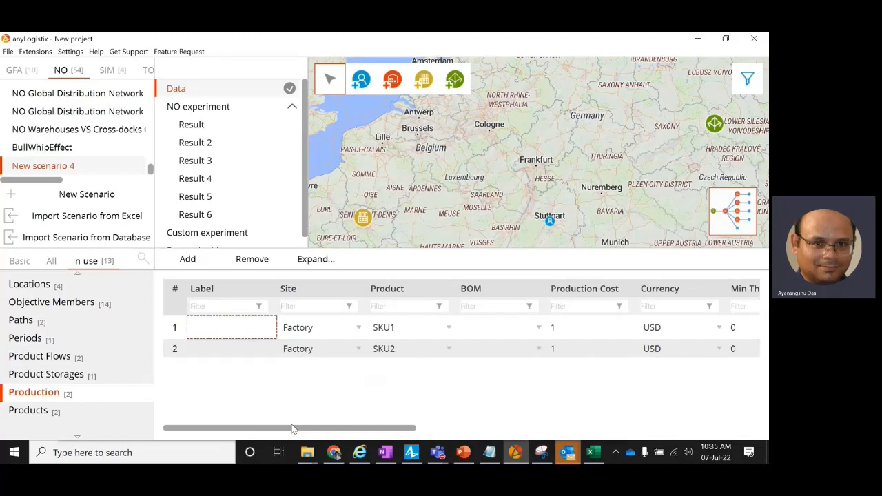
{"action": "type", "text": "FactorySKU1"}
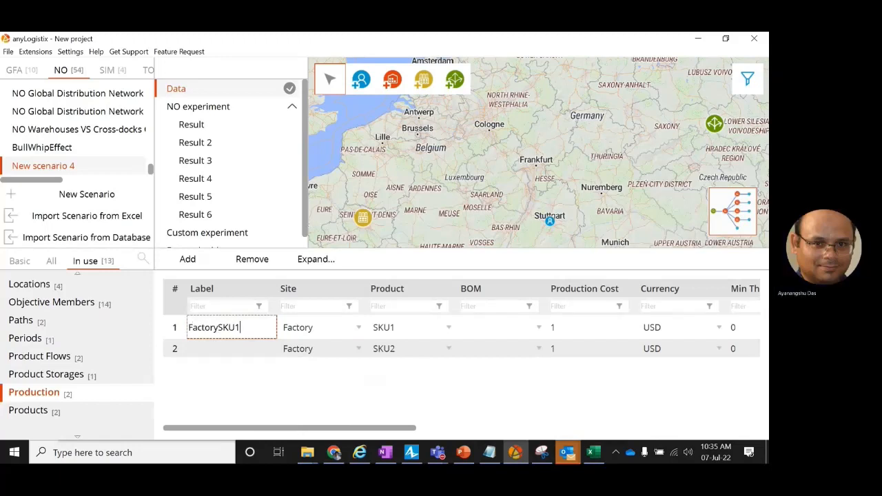
{"action": "left_click_drag", "start_coordinate": [243, 329], "coordinate": [103, 311]}
{"action": "key", "text": "ctrl+c"}
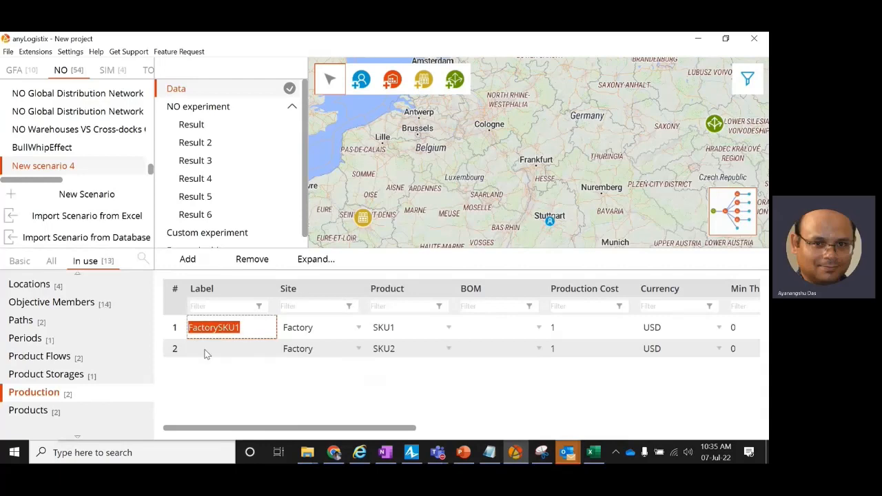
{"action": "left_click", "coordinate": [205, 350]}
{"action": "key", "text": "ctrl+v"}
{"action": "key", "text": "BackSpace"}
{"action": "type", "text": "2"}
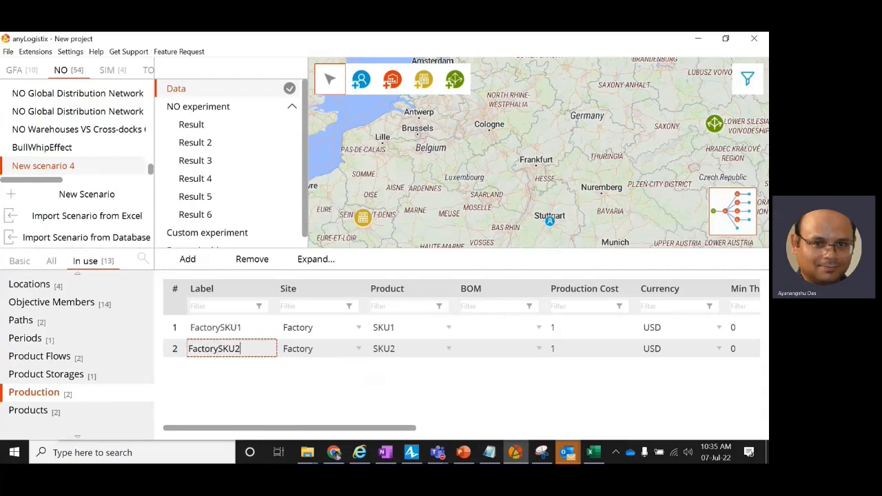
Find the Custom Constraints table by searching for "Custom" and add a new constraint record
{"action": "left_click", "coordinate": [143, 258]}
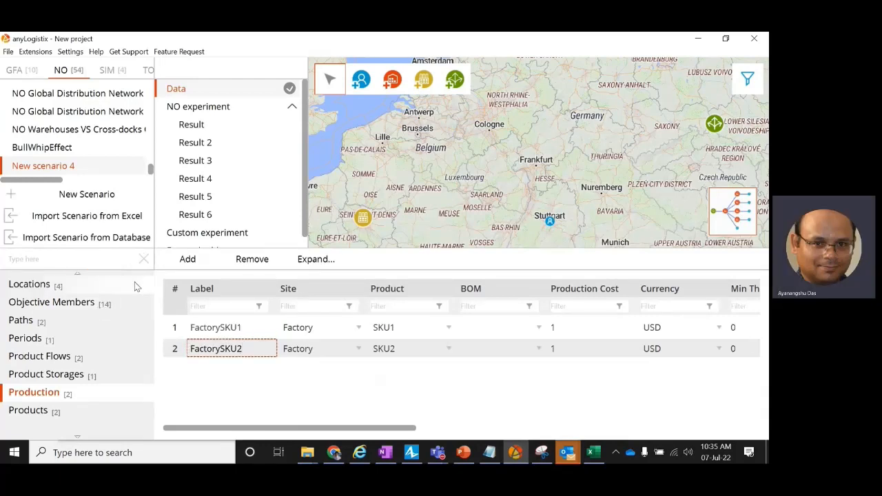
{"action": "type", "text": "custom"}
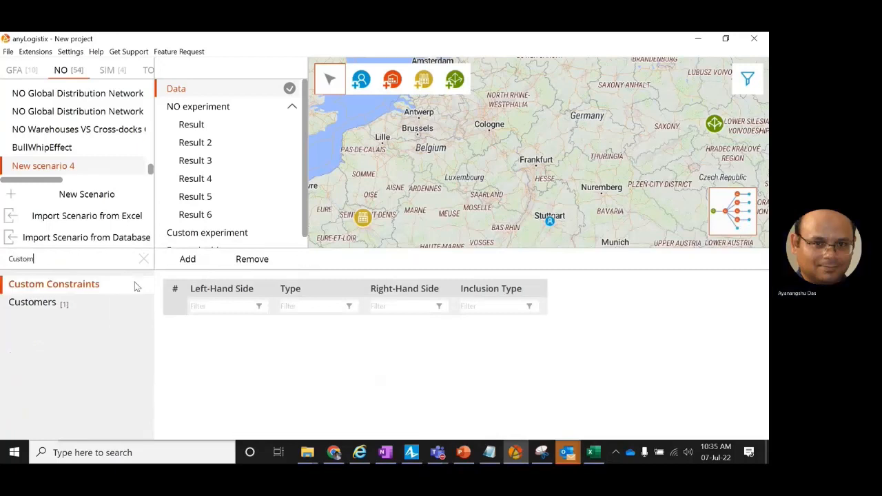
{"action": "left_click", "coordinate": [197, 262]}
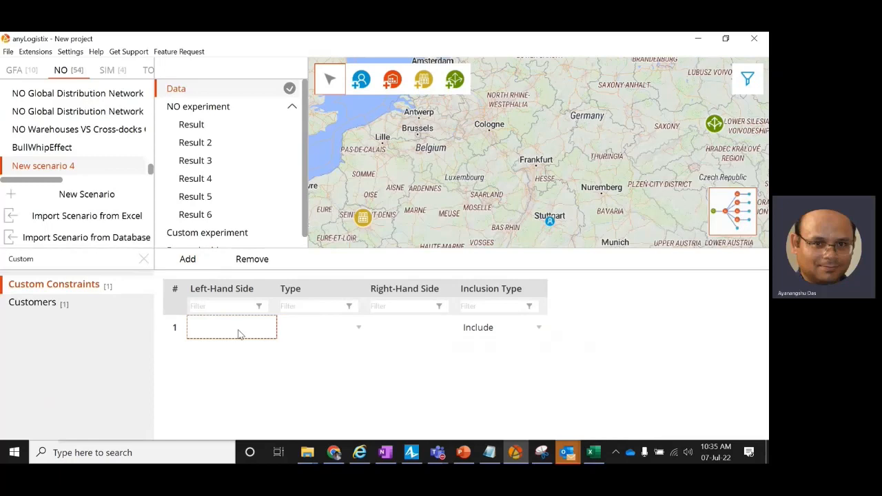
Define the constraint's left-hand side as an expression summing the variables FactorySKU1 and FactorySKU2
{"action": "left_click", "coordinate": [240, 334]}
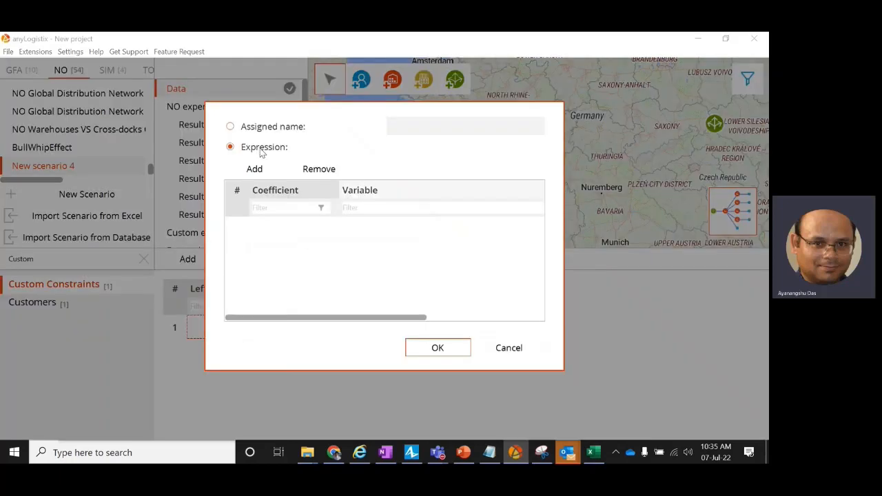
{"action": "left_click", "coordinate": [268, 172]}
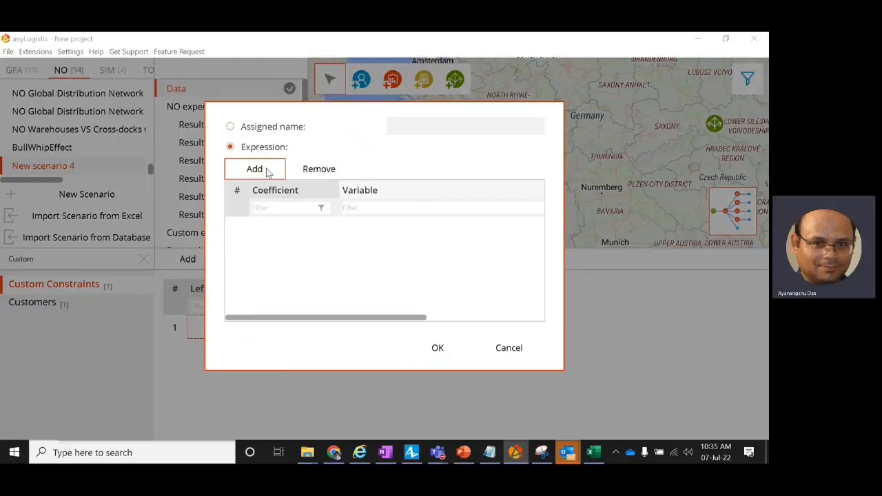
{"action": "left_click", "coordinate": [444, 236]}
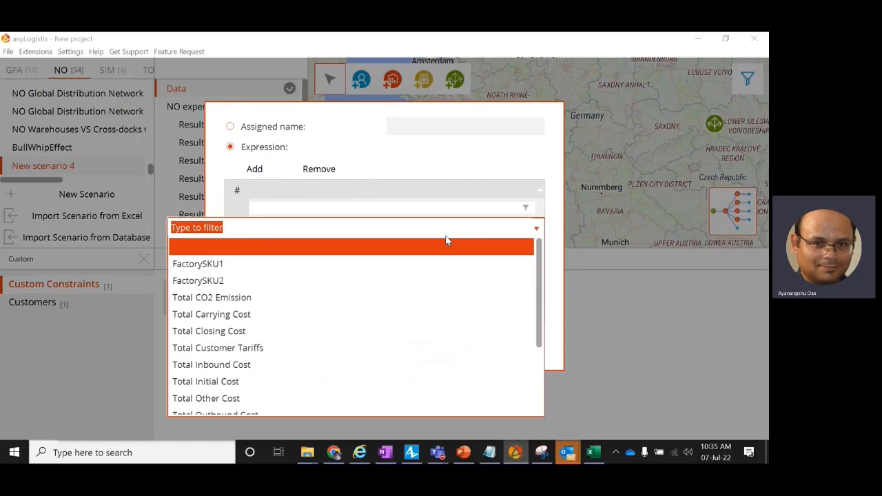
{"action": "left_click", "coordinate": [269, 265]}
{"action": "left_click", "coordinate": [253, 169]}
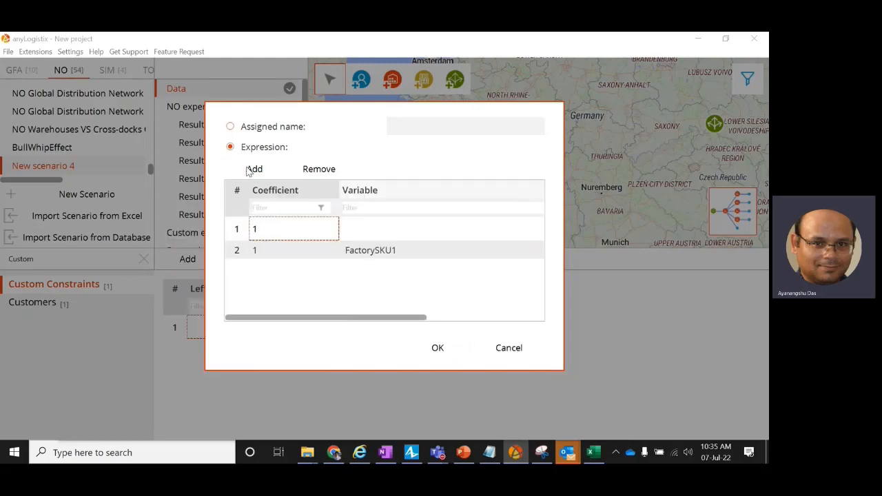
{"action": "left_click", "coordinate": [393, 228]}
{"action": "left_click", "coordinate": [249, 273]}
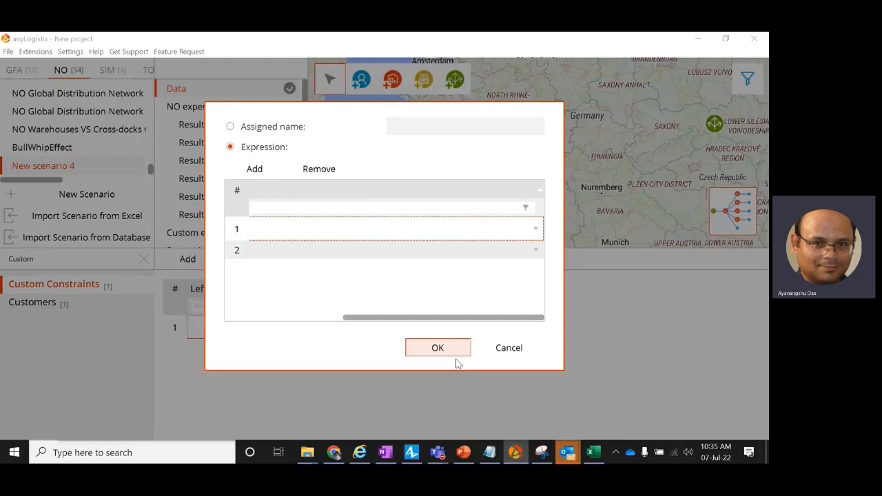
{"action": "left_click", "coordinate": [455, 353]}
Set the constraint's type to <= and open its right-hand side for editing
{"action": "left_click", "coordinate": [328, 331]}
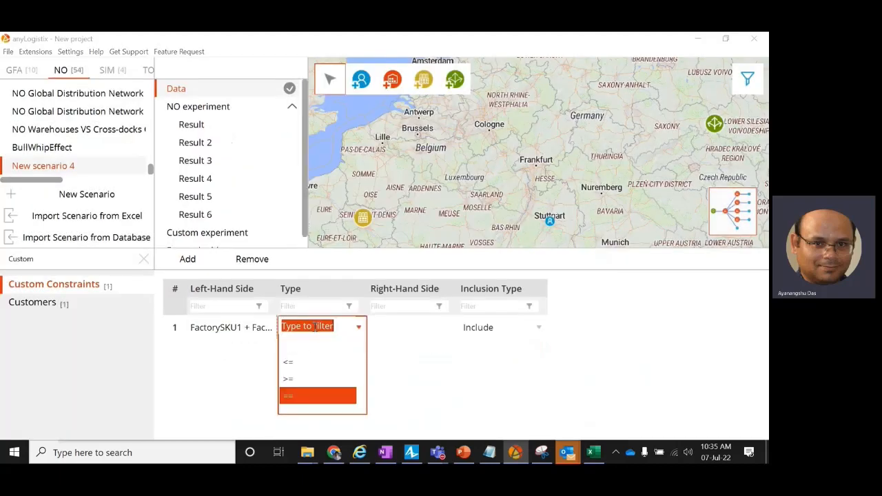
{"action": "left_click", "coordinate": [306, 360]}
{"action": "left_click", "coordinate": [406, 333]}
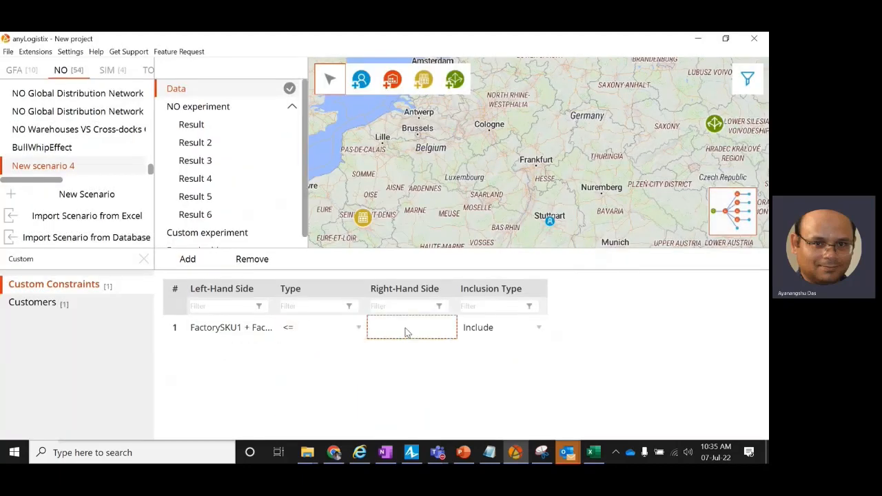
{"action": "left_click", "coordinate": [407, 333]}
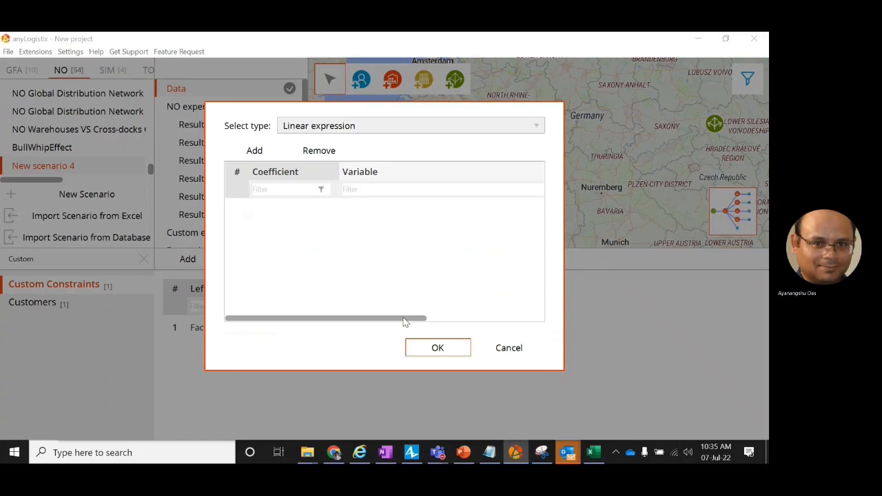
Set the right-hand side to a continuous variable and enter 200 for both its lower and upper bounds
{"action": "left_click", "coordinate": [297, 131]}
{"action": "left_click", "coordinate": [302, 150]}
{"action": "double_click", "coordinate": [326, 149]}
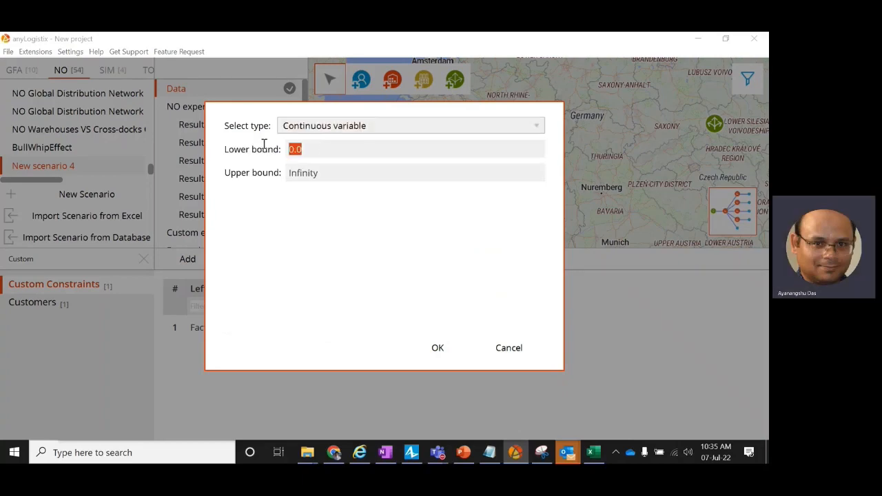
{"action": "type", "text": "200"}
{"action": "key", "text": "Tab"}
{"action": "type", "text": "200"}
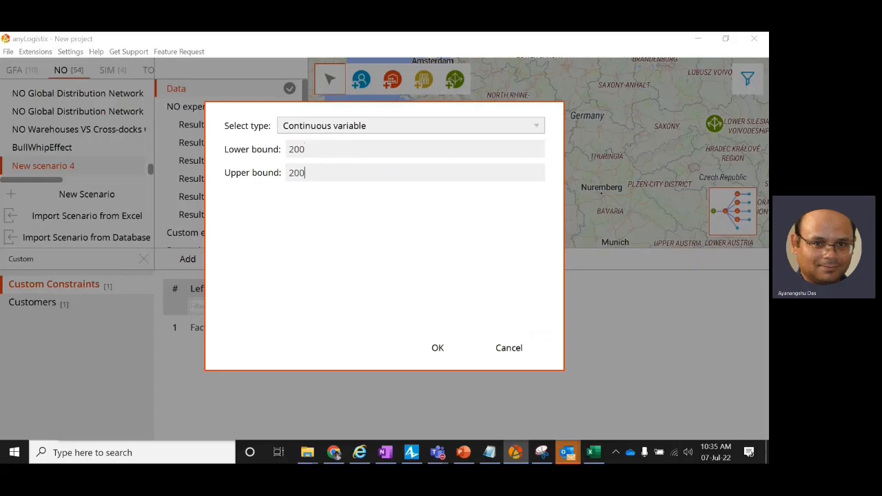
Try Integer variable as the right-hand side's type and look through the other available types
{"action": "left_click", "coordinate": [402, 128]}
{"action": "left_click", "coordinate": [338, 165]}
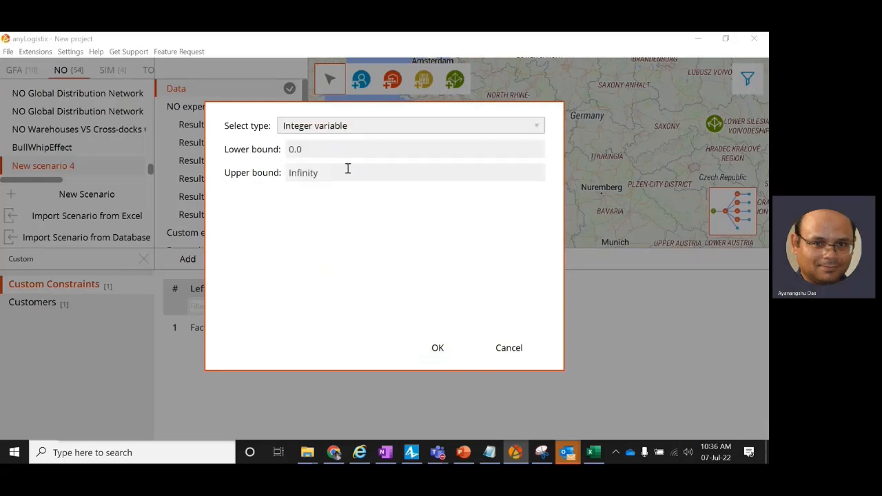
{"action": "left_click", "coordinate": [350, 126]}
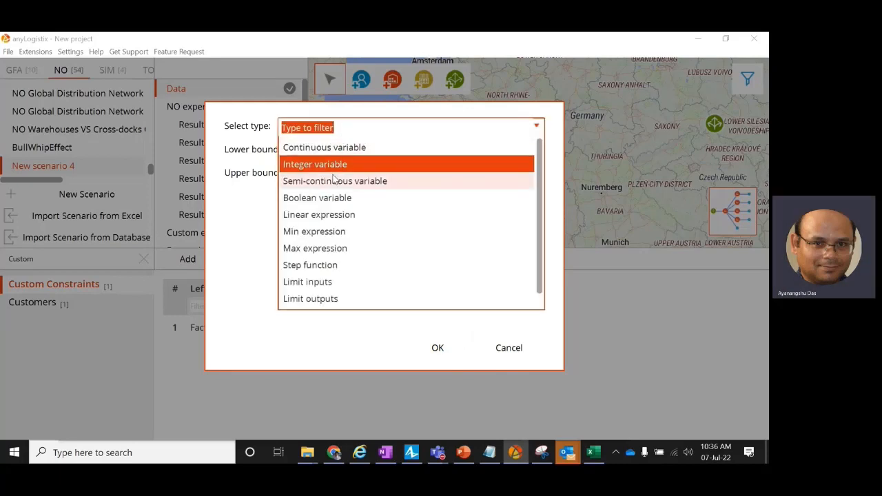
{"action": "scroll", "coordinate": [334, 179], "scroll_direction": "down", "scroll_amount": 1}
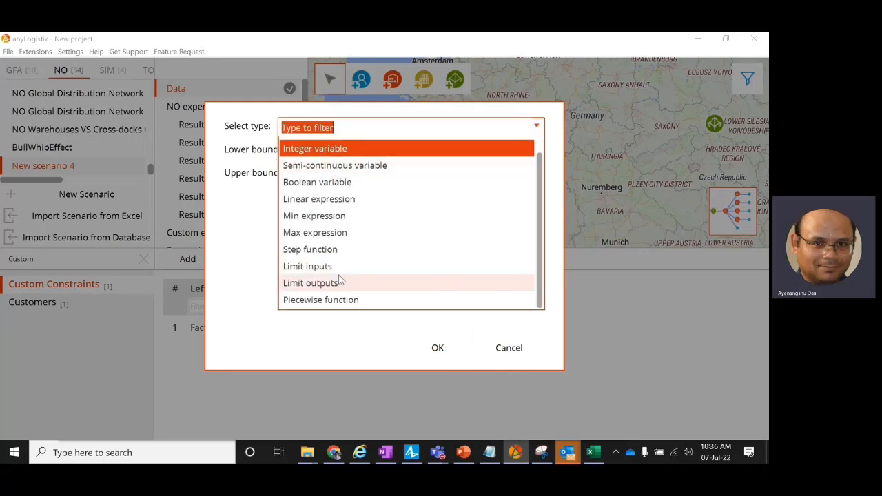
{"action": "scroll", "coordinate": [339, 274], "scroll_direction": "up", "scroll_amount": 1}
Make the right-hand side a continuous variable bounded between 200 and 200, and confirm the definition
{"action": "left_click", "coordinate": [296, 147]}
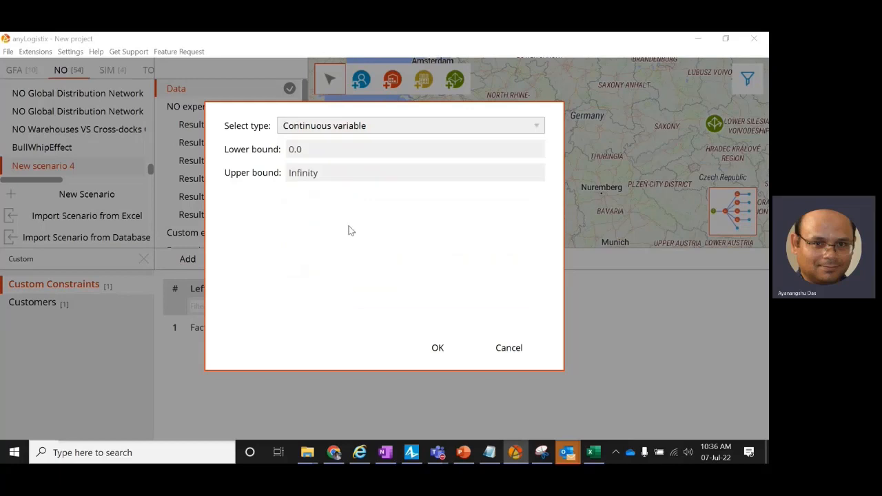
{"action": "left_click", "coordinate": [310, 153]}
{"action": "type", "text": "200"}
{"action": "left_click_drag", "start_coordinate": [329, 169], "coordinate": [268, 171]}
{"action": "type", "text": "2000"}
{"action": "left_click", "coordinate": [437, 348]}
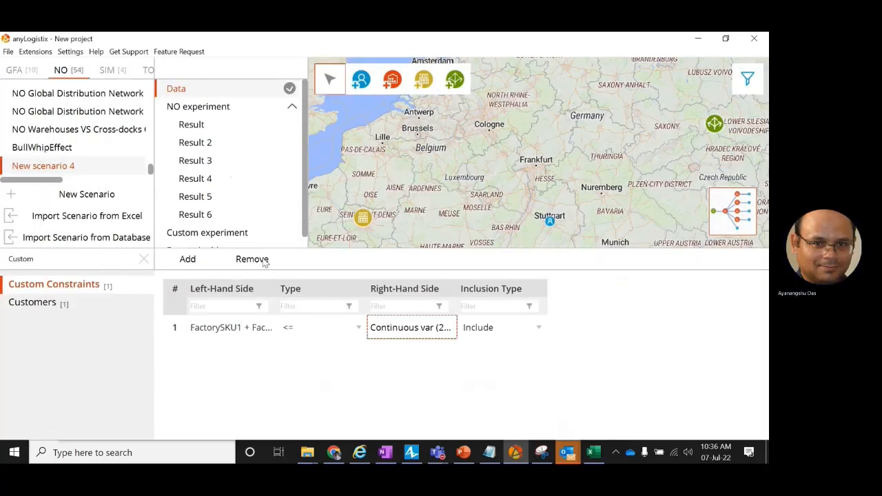
Run the NO experiment and check the flow values of SKU1 and SKU2 in its Product Flows results
{"action": "left_click", "coordinate": [225, 108]}
{"action": "left_click", "coordinate": [323, 68]}
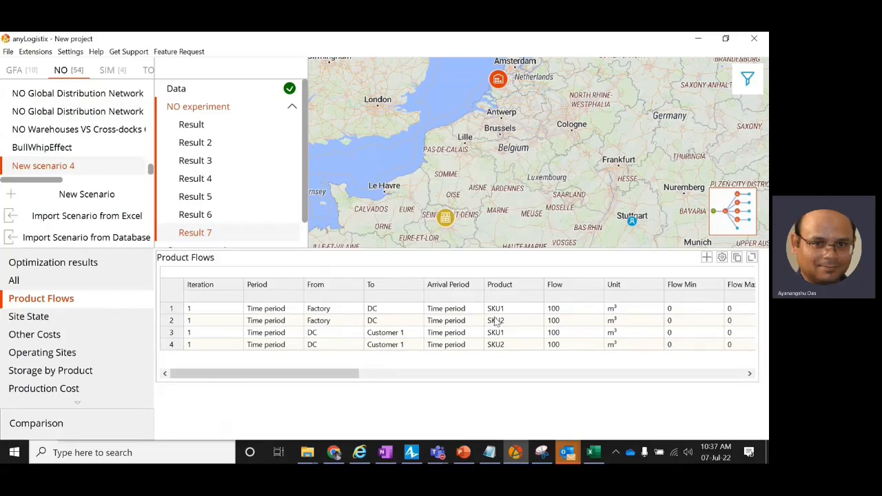
{"action": "left_click", "coordinate": [556, 312]}
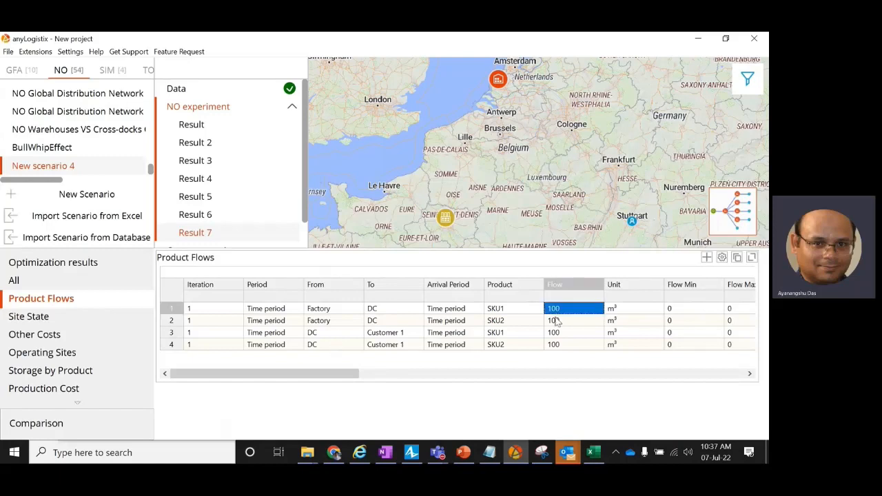
{"action": "left_click", "coordinate": [556, 320]}
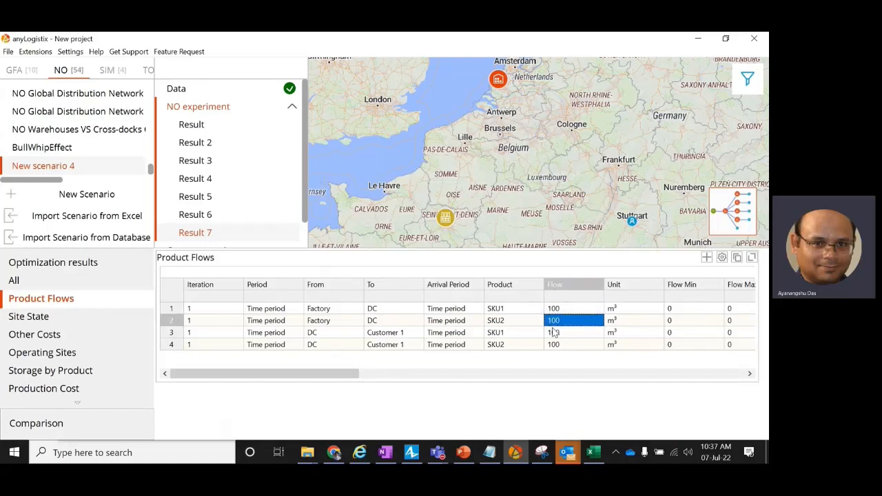
{"action": "left_click", "coordinate": [563, 310]}
{"action": "left_click", "coordinate": [558, 320]}
{"action": "left_click", "coordinate": [557, 332]}
{"action": "left_click", "coordinate": [556, 345]}
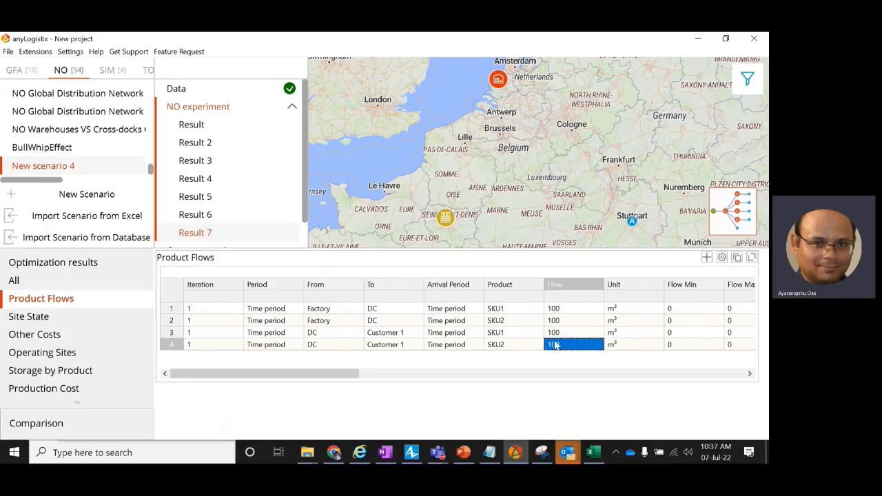
{"action": "left_click_drag", "start_coordinate": [555, 309], "coordinate": [554, 322]}
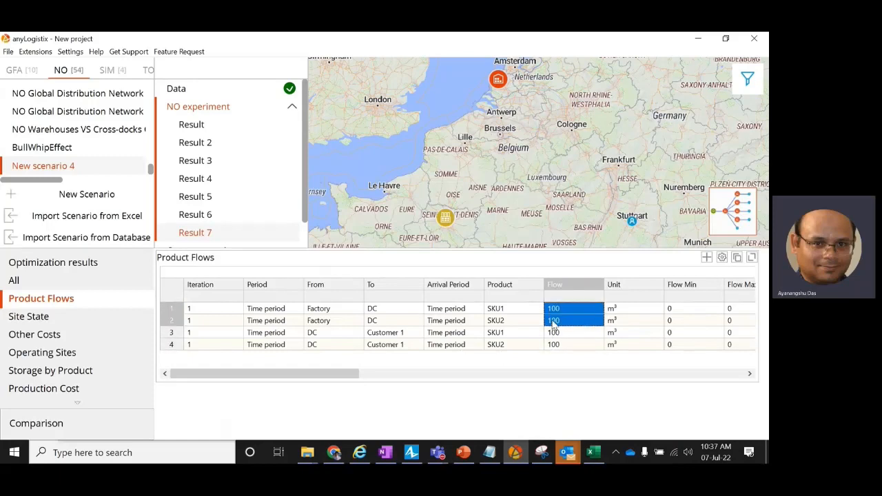
Widen the Right-Hand Side and Left-Hand Side columns of the custom constraints data to read the full constraint
{"action": "left_click", "coordinate": [184, 96]}
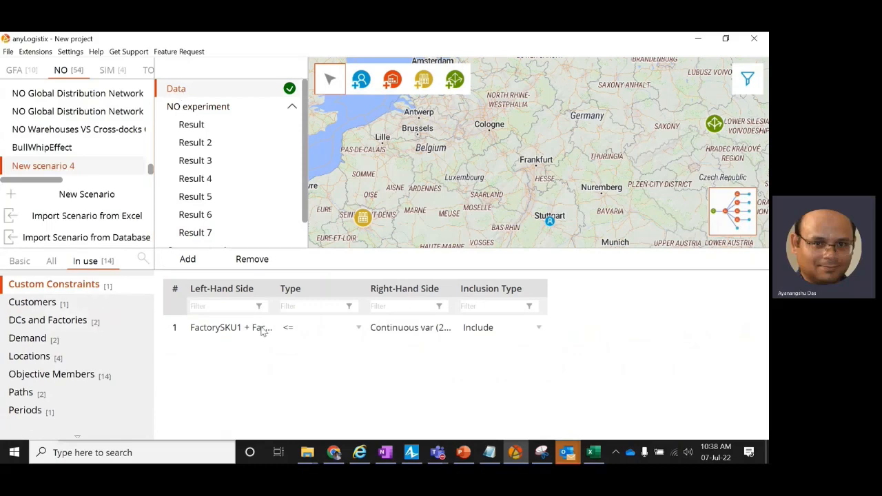
{"action": "double_click", "coordinate": [456, 289]}
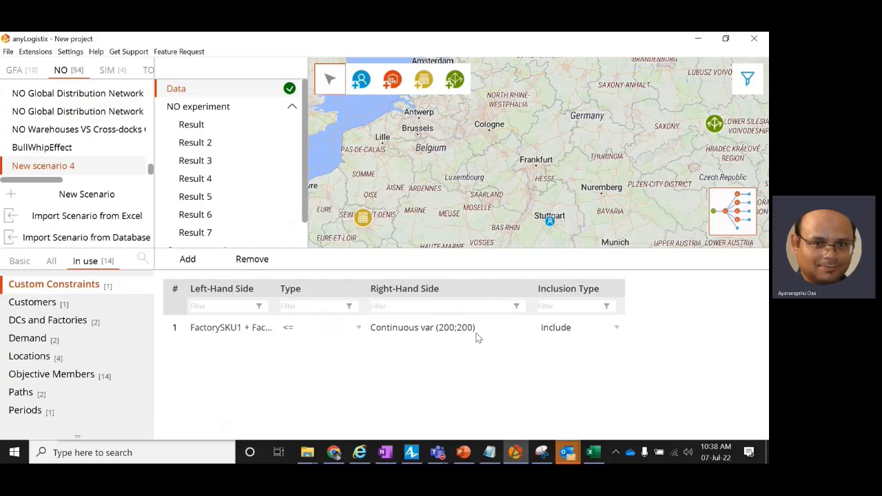
{"action": "double_click", "coordinate": [276, 290]}
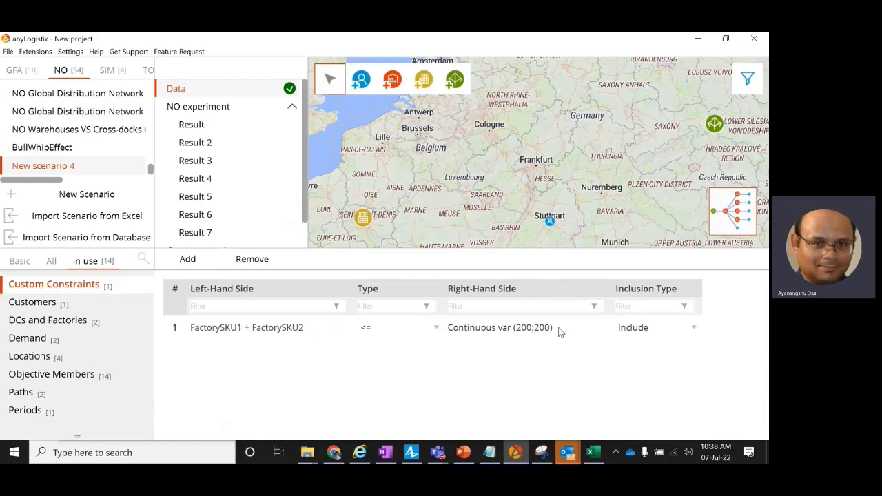
Compare the demand quantities of SKU1 and SKU2 with their Factory-to-DC flows in the Product Flows of Result 7
{"action": "left_click", "coordinate": [77, 340]}
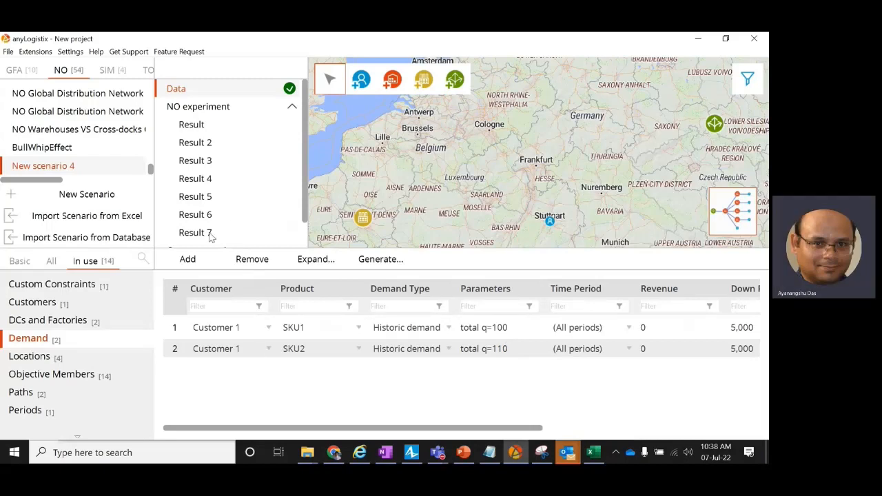
{"action": "scroll", "coordinate": [215, 219], "scroll_direction": "down", "scroll_amount": 1}
{"action": "left_click", "coordinate": [215, 207]}
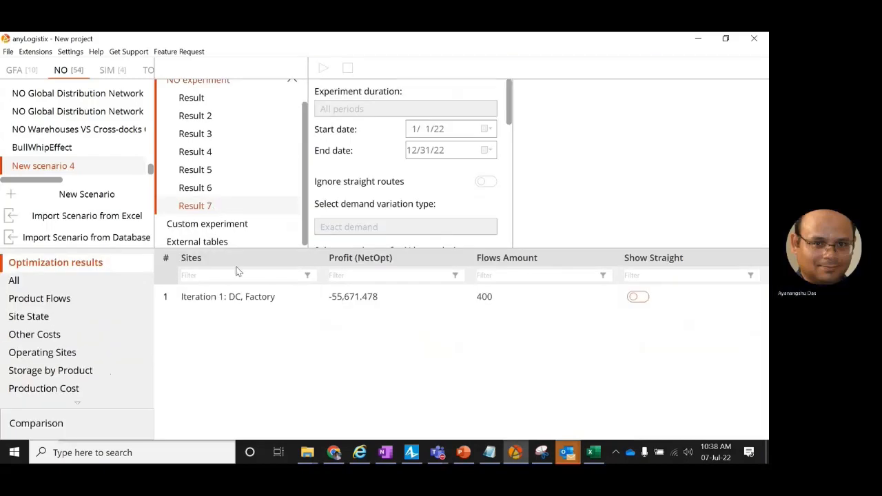
{"action": "left_click", "coordinate": [103, 300]}
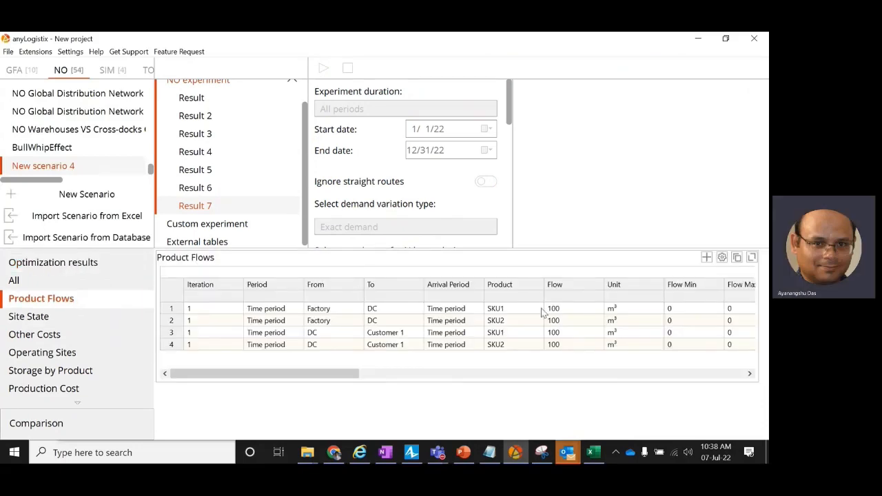
{"action": "left_click_drag", "start_coordinate": [545, 310], "coordinate": [410, 326]}
{"action": "left_click", "coordinate": [501, 322]}
{"action": "left_click", "coordinate": [576, 322]}
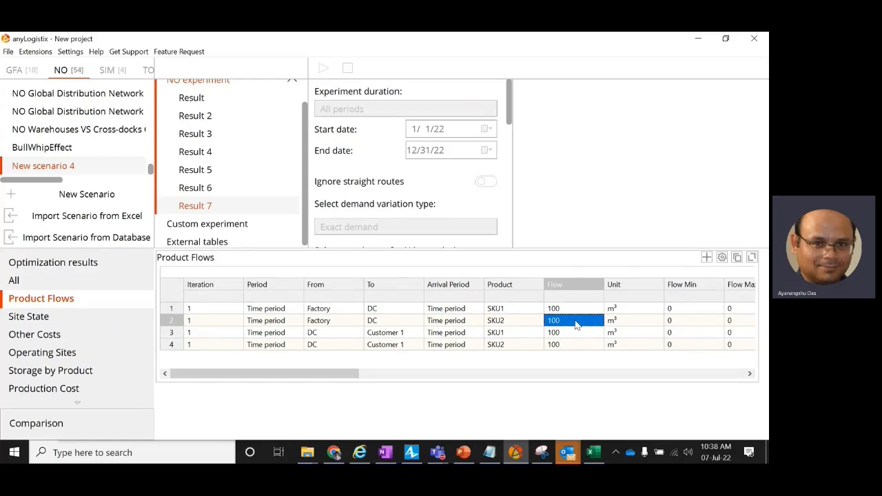
{"action": "left_click_drag", "start_coordinate": [577, 311], "coordinate": [577, 324]}
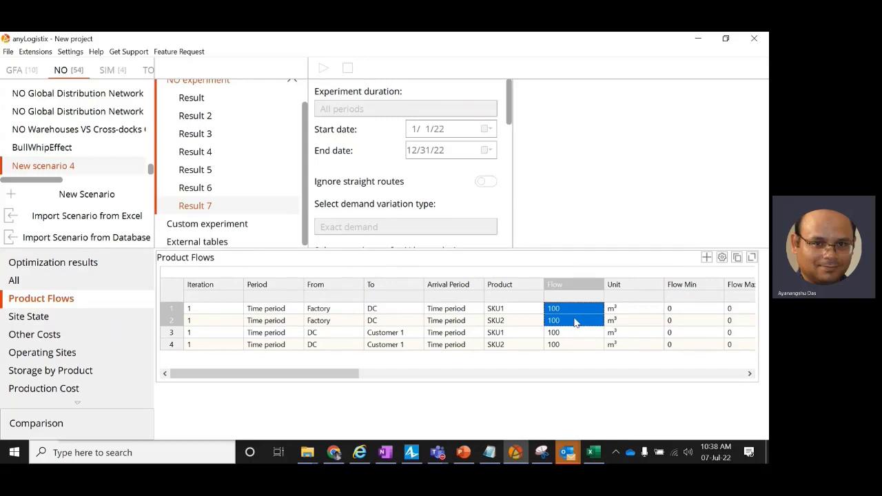
Check the Produced amounts of SKU1 and SKU2 in the Production Flows of Result 7
{"action": "scroll", "coordinate": [111, 362], "scroll_direction": "down", "scroll_amount": 1}
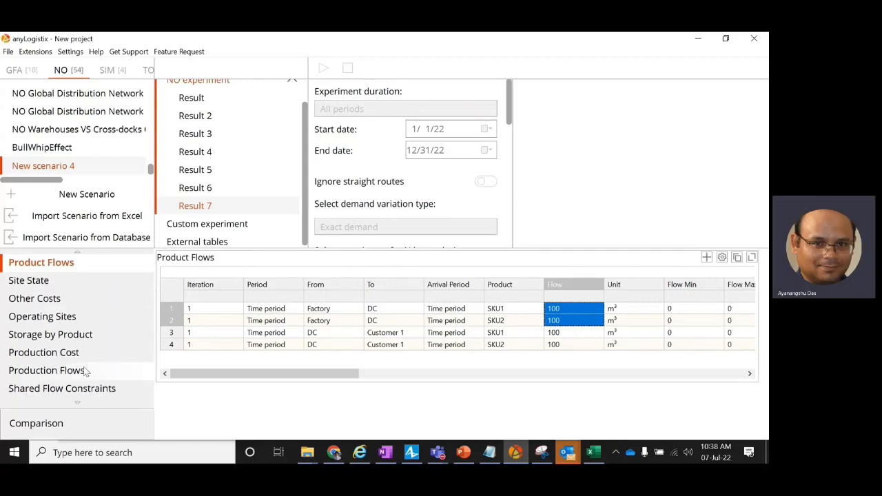
{"action": "left_click", "coordinate": [112, 370]}
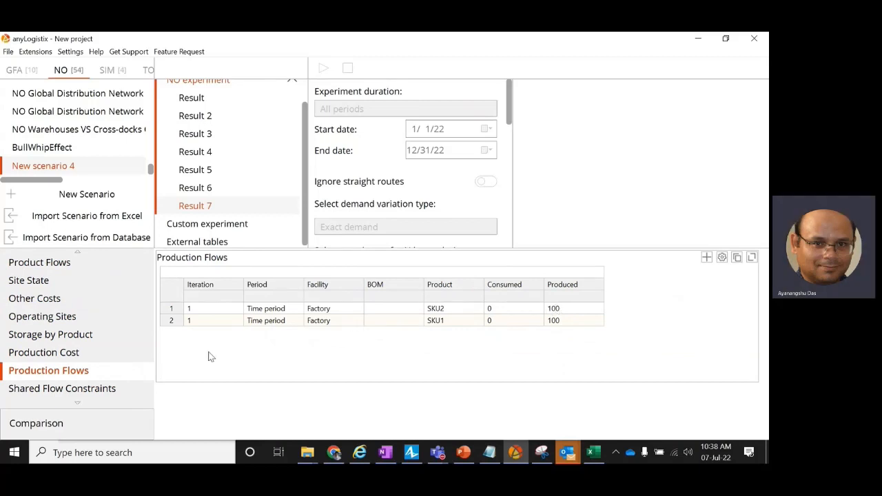
{"action": "left_click_drag", "start_coordinate": [570, 315], "coordinate": [575, 327]}
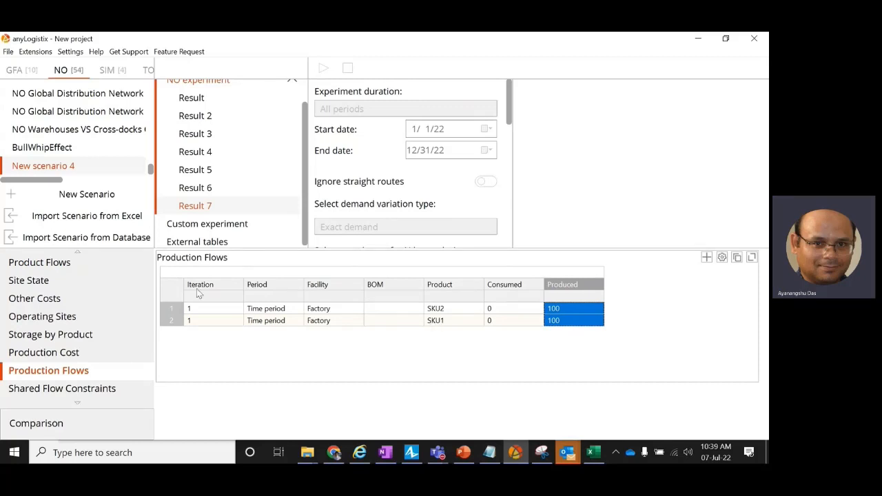
{"action": "scroll", "coordinate": [182, 143], "scroll_direction": "up", "scroll_amount": 1}
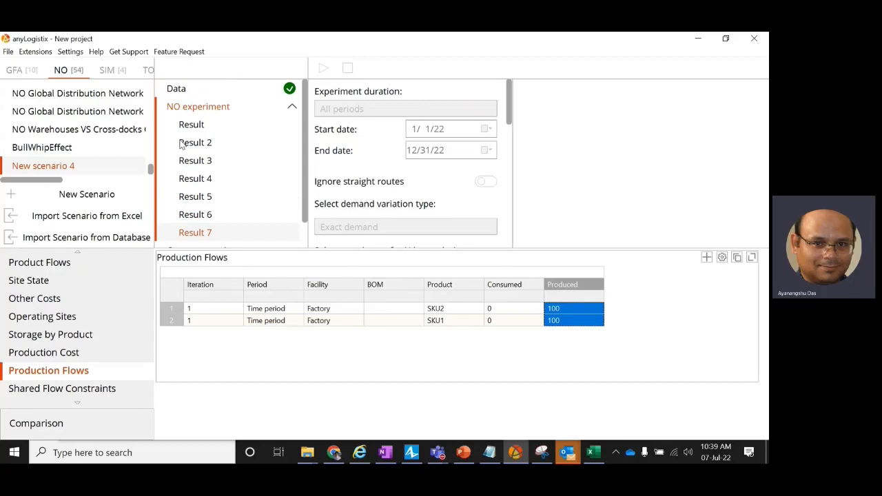
Set the Max Throughput of both SKU1 and SKU2 to 200 in the scenario's Production data
{"action": "left_click", "coordinate": [176, 88]}
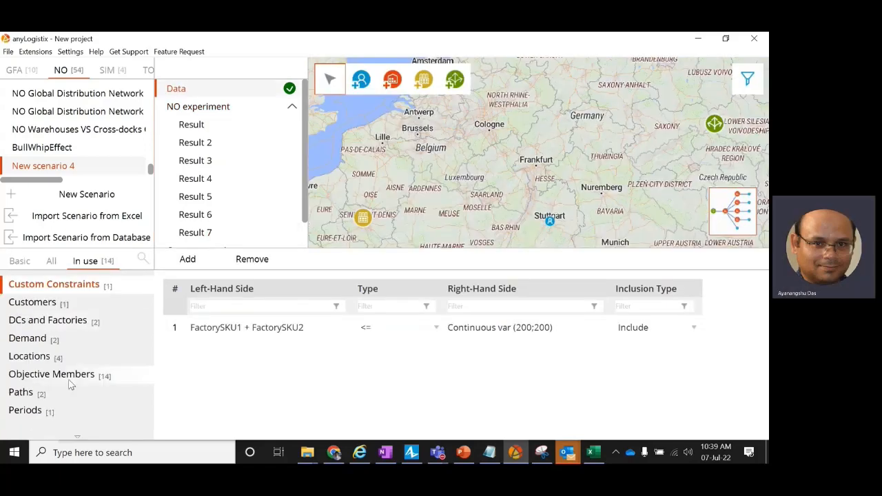
{"action": "scroll", "coordinate": [62, 391], "scroll_direction": "down", "scroll_amount": 1}
{"action": "scroll", "coordinate": [62, 395], "scroll_direction": "down", "scroll_amount": 1}
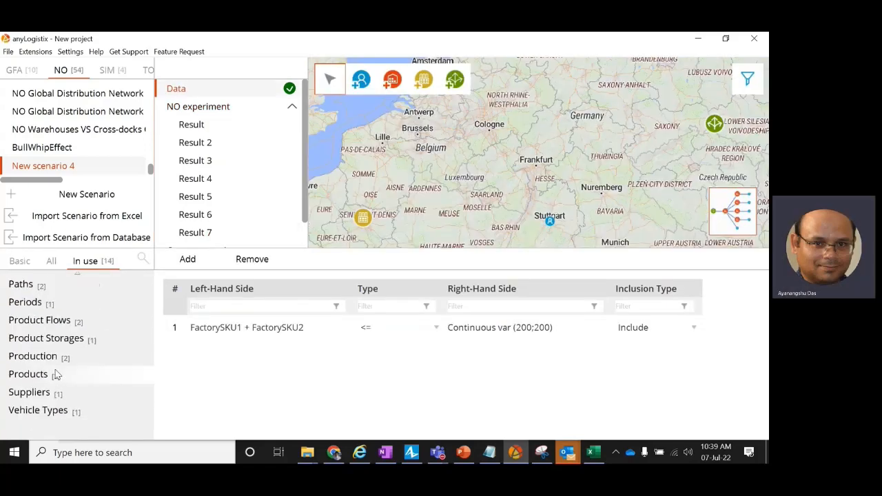
{"action": "left_click", "coordinate": [34, 356]}
{"action": "type", "text": "200"}
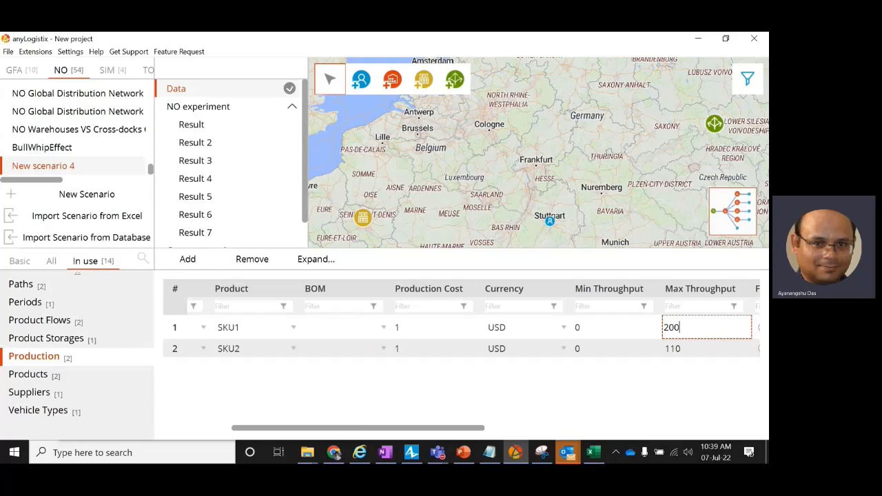
{"action": "left_click", "coordinate": [687, 360]}
{"action": "left_click", "coordinate": [687, 360]}
{"action": "type", "text": "200"}
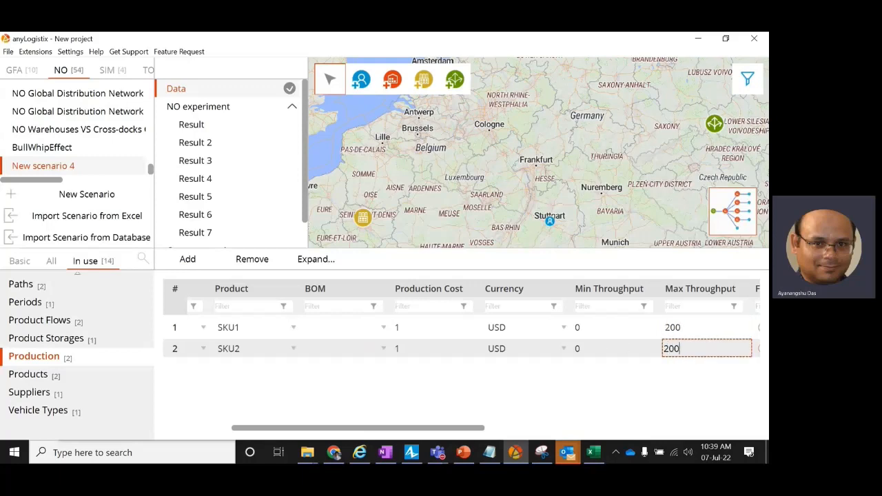
{"action": "key", "text": "Return"}
{"action": "left_click_drag", "start_coordinate": [467, 429], "coordinate": [506, 434]}
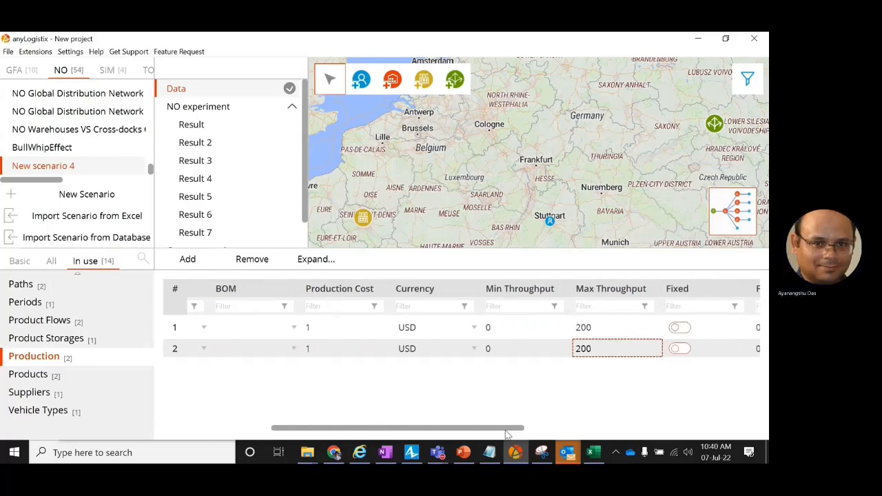
{"action": "left_click_drag", "start_coordinate": [507, 434], "coordinate": [357, 428]}
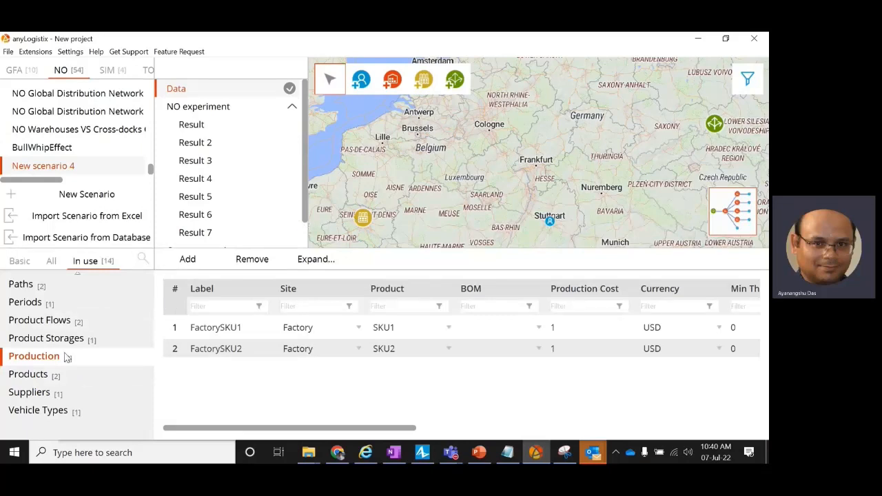
Export New scenario 4 to an Excel file named New scenario 6.xlsx in the AnyLogistix Tutorial folder
{"action": "right_click", "coordinate": [68, 167]}
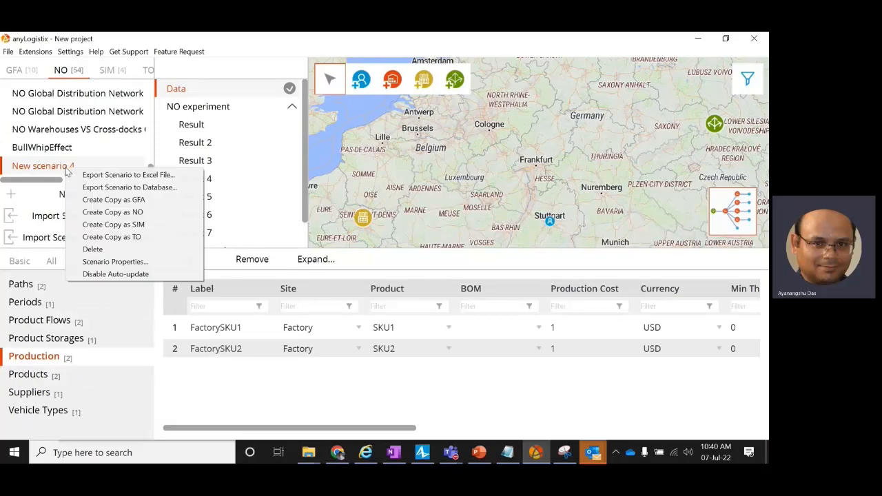
{"action": "left_click", "coordinate": [128, 175]}
{"action": "left_click", "coordinate": [572, 180]}
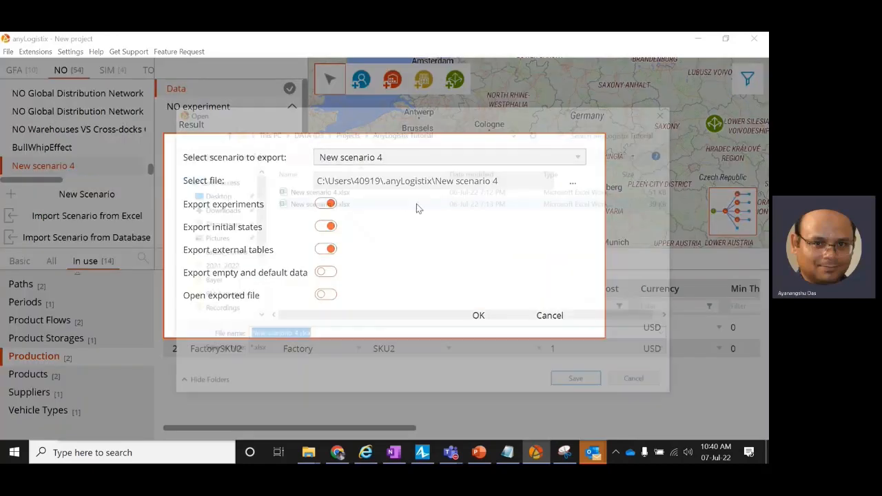
{"action": "left_click", "coordinate": [293, 336]}
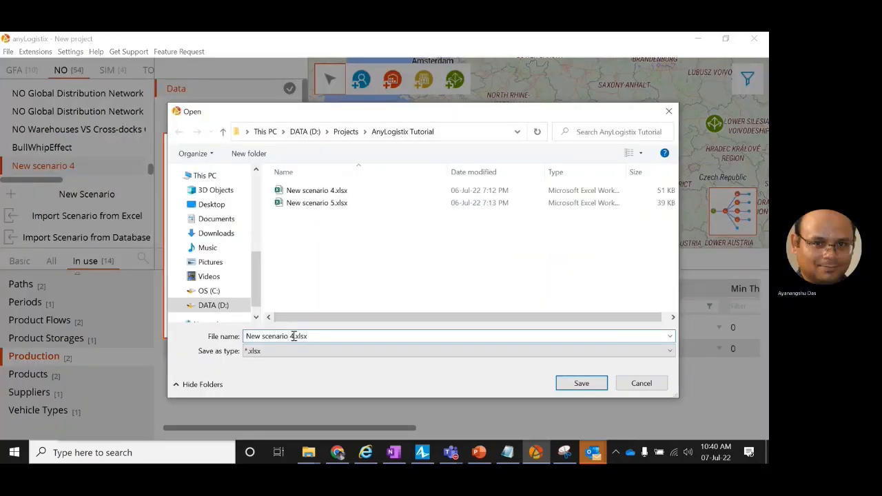
{"action": "left_click_drag", "start_coordinate": [295, 337], "coordinate": [289, 336]}
{"action": "type", "text": "6"}
{"action": "left_click", "coordinate": [584, 383]}
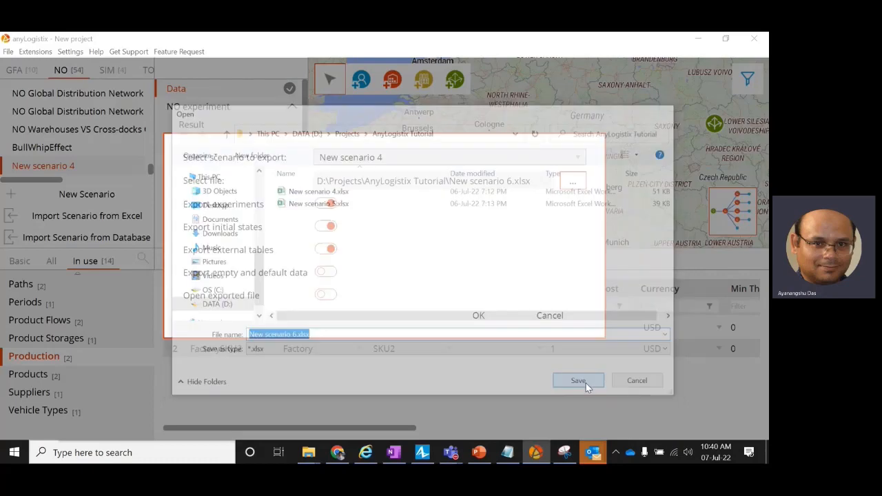
{"action": "left_click", "coordinate": [478, 316]}
Open the exported New scenario 6.xlsx from the AnyLogistix Tutorial folder in a maximized Excel window
{"action": "mouse_move", "coordinate": [308, 448]}
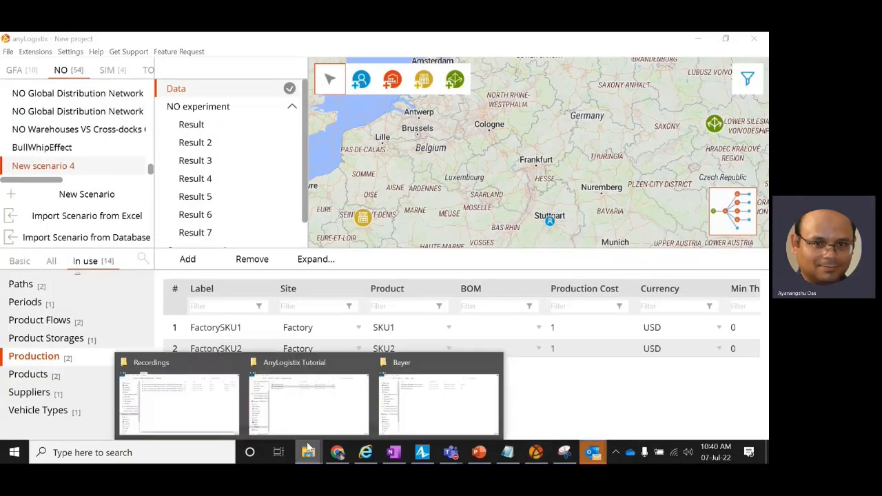
{"action": "left_click", "coordinate": [310, 416]}
{"action": "double_click", "coordinate": [197, 141]}
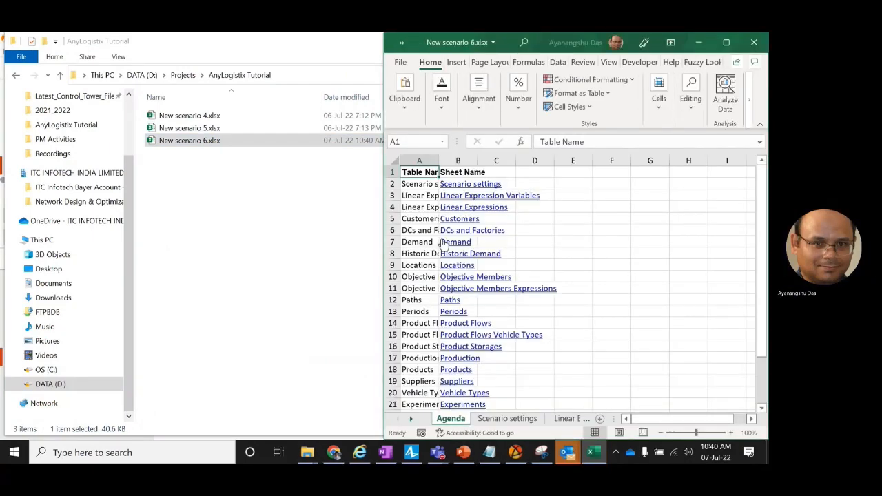
{"action": "left_click", "coordinate": [727, 42]}
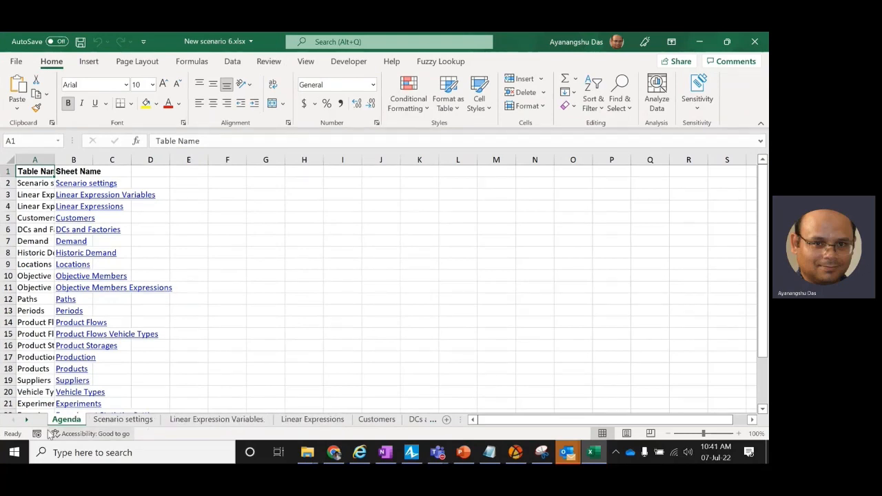
Go to the Production sheet of the exported workbook
{"action": "left_click", "coordinate": [27, 420]}
{"action": "left_click", "coordinate": [31, 422]}
{"action": "left_click", "coordinate": [31, 422]}
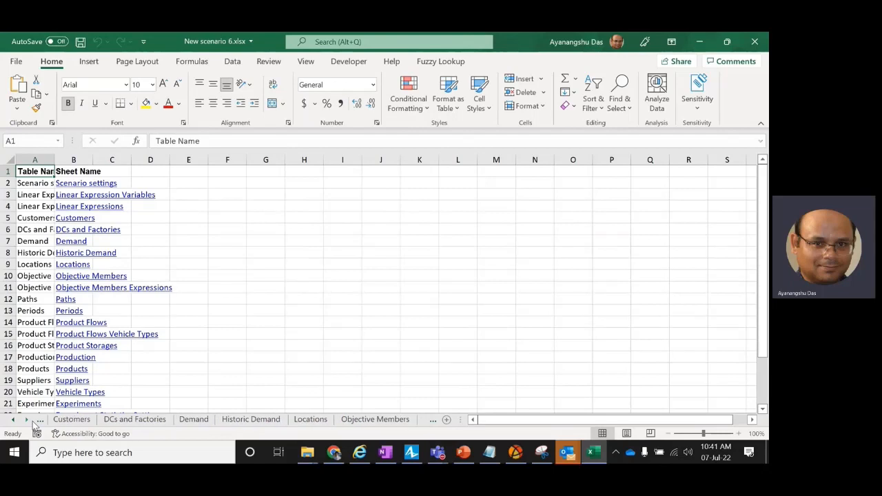
{"action": "right_click", "coordinate": [31, 422]}
{"action": "scroll", "coordinate": [58, 372], "scroll_direction": "down", "scroll_amount": 2}
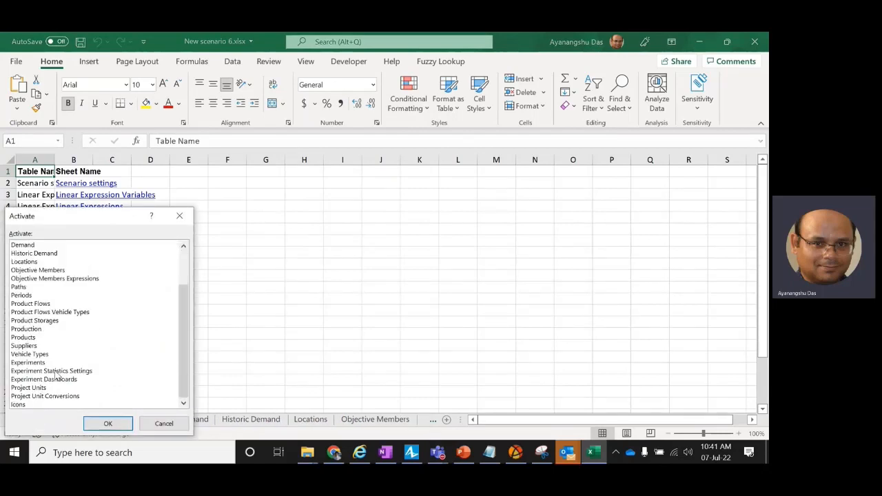
{"action": "left_click", "coordinate": [32, 330]}
{"action": "left_click", "coordinate": [108, 423]}
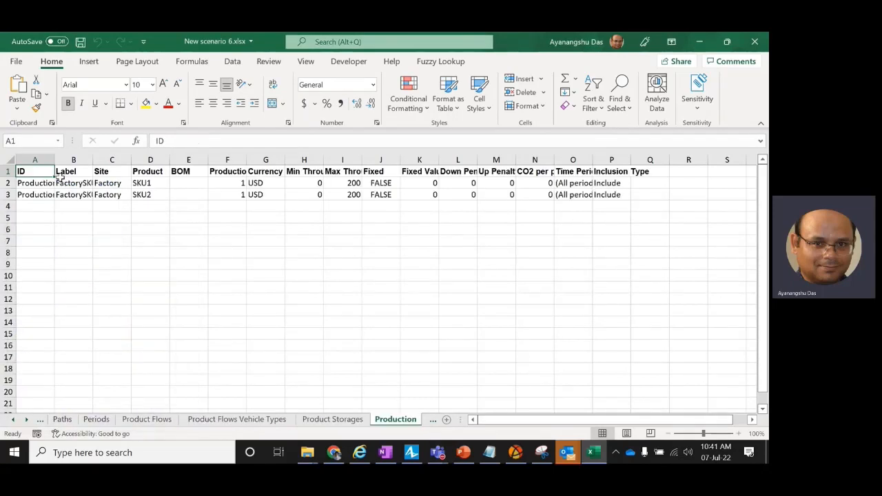
Fit the Label, Site and Max Throughput columns to their contents and examine the SKU1 and SKU2 production rows
{"action": "double_click", "coordinate": [93, 159]}
{"action": "double_click", "coordinate": [140, 159]}
{"action": "left_click_drag", "start_coordinate": [124, 184], "coordinate": [145, 196]}
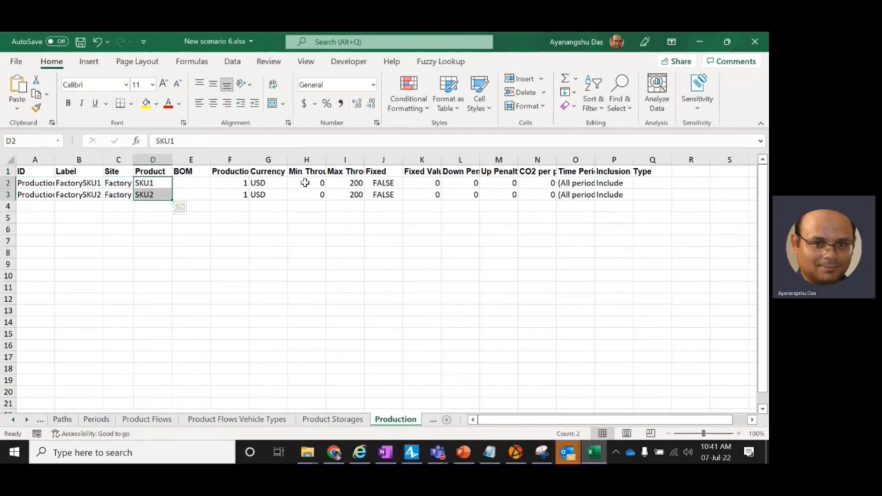
{"action": "left_click_drag", "start_coordinate": [352, 182], "coordinate": [354, 195]}
{"action": "double_click", "coordinate": [364, 159]}
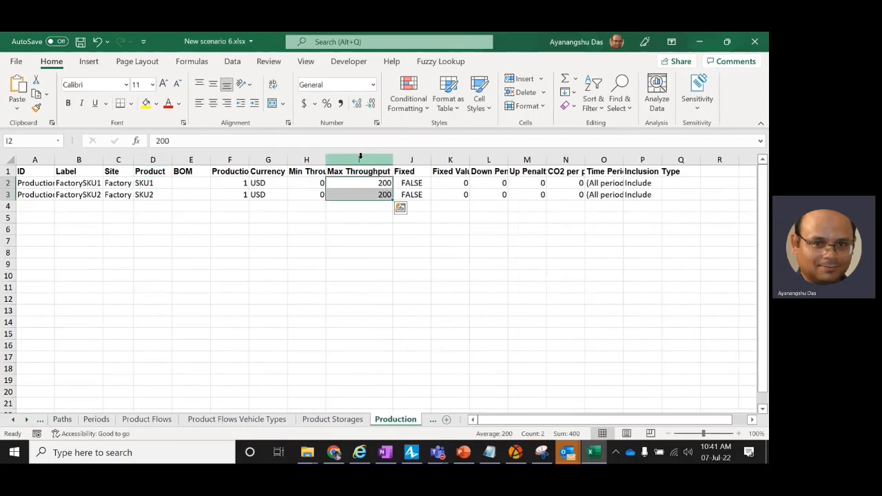
{"action": "left_click", "coordinate": [105, 168]}
{"action": "left_click_drag", "start_coordinate": [82, 193], "coordinate": [595, 182]}
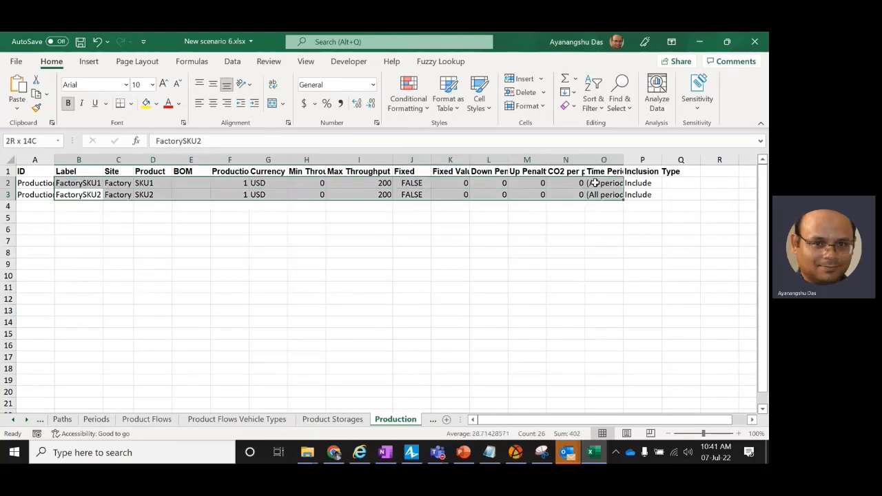
{"action": "left_click_drag", "start_coordinate": [63, 185], "coordinate": [64, 196]}
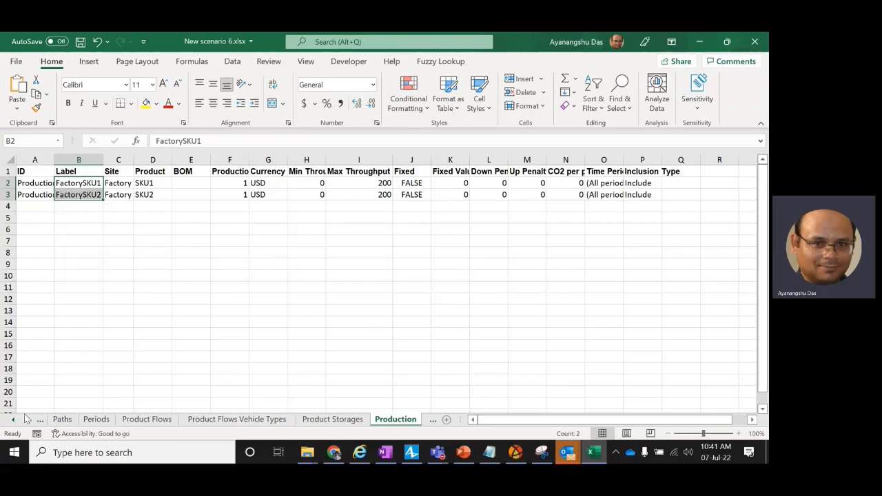
Show the Linear Expression Variables sheet and fit all its columns to their contents
{"action": "left_click", "coordinate": [14, 420]}
{"action": "left_click", "coordinate": [13, 420]}
{"action": "left_click", "coordinate": [13, 420]}
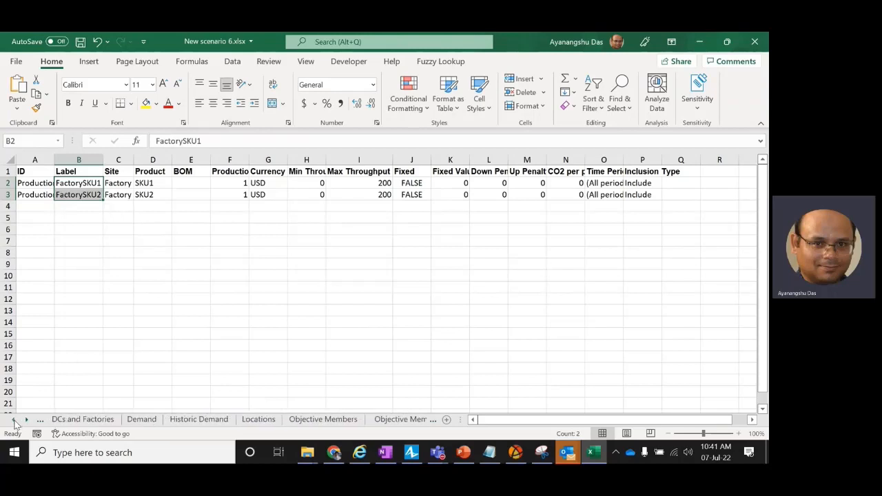
{"action": "left_click", "coordinate": [13, 421]}
{"action": "left_click", "coordinate": [13, 420]}
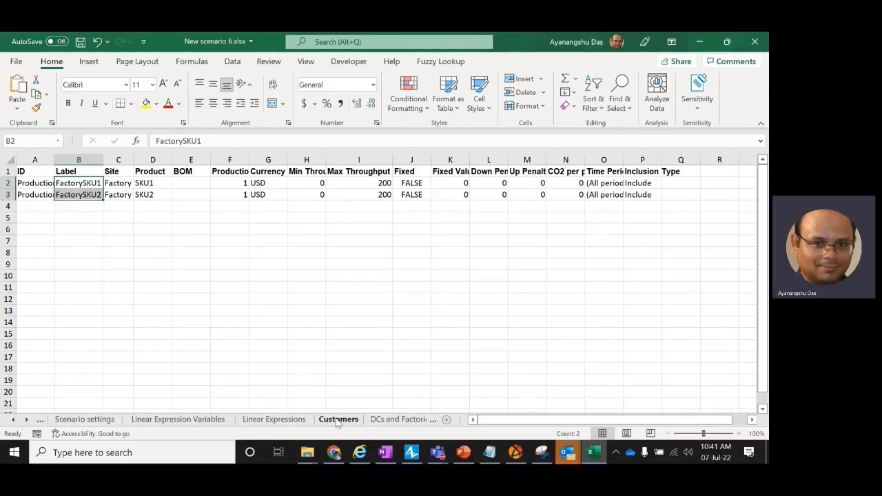
{"action": "left_click", "coordinate": [194, 420]}
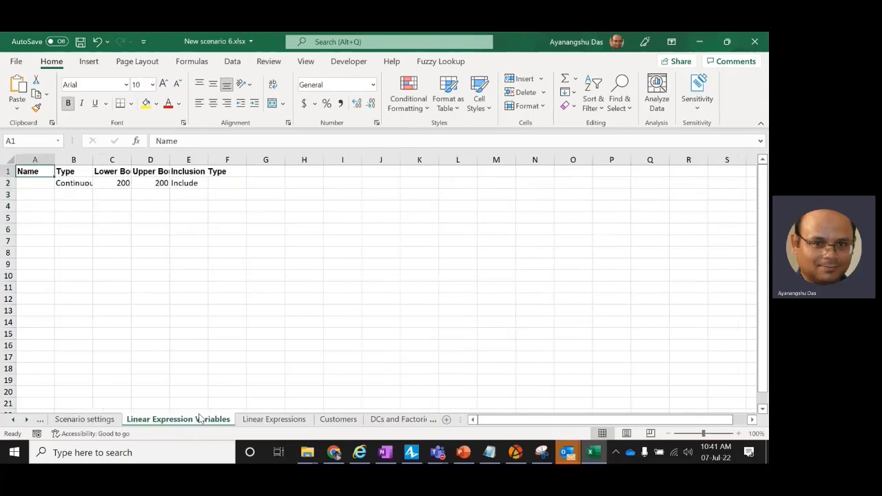
{"action": "left_click", "coordinate": [8, 160]}
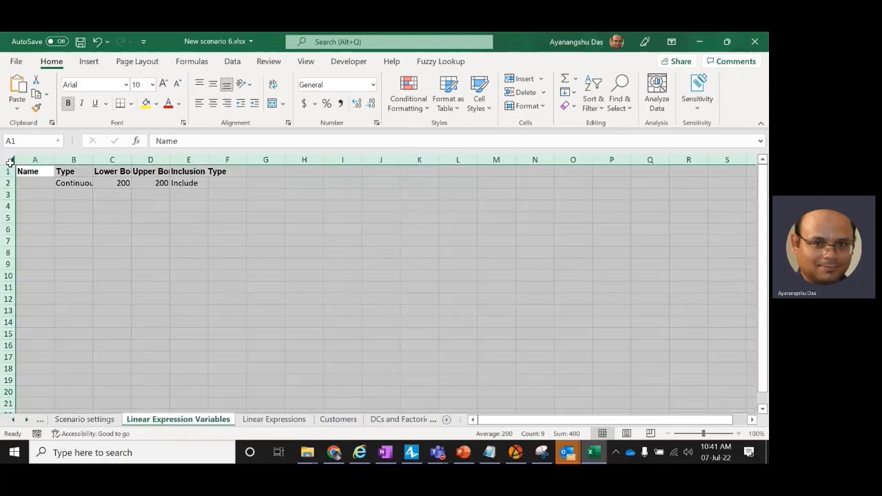
{"action": "double_click", "coordinate": [54, 160]}
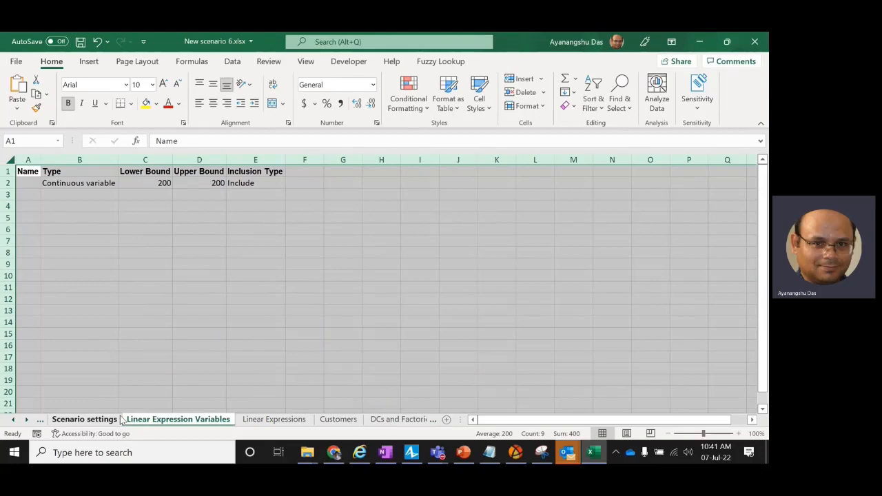
Fit all columns of the Linear Expressions sheet and examine how FactorySKU1 and FactorySKU2 are listed by id, type, coefficient and variable
{"action": "left_click", "coordinate": [251, 423]}
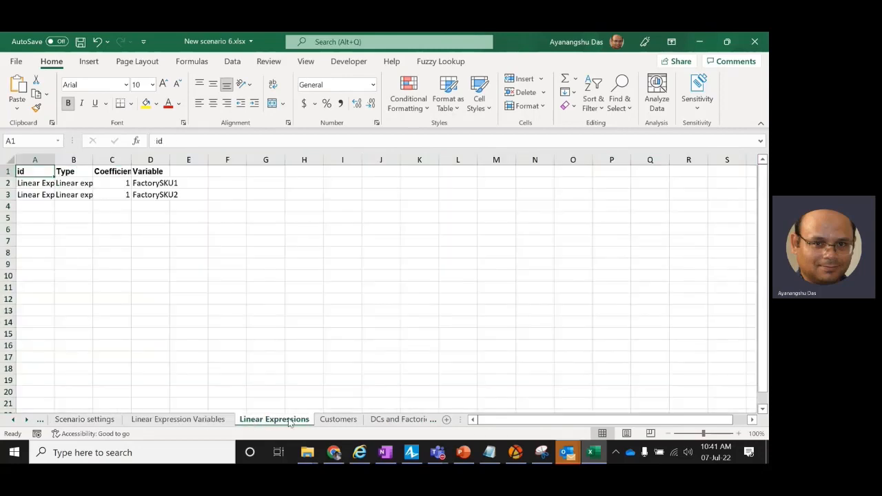
{"action": "left_click", "coordinate": [8, 160]}
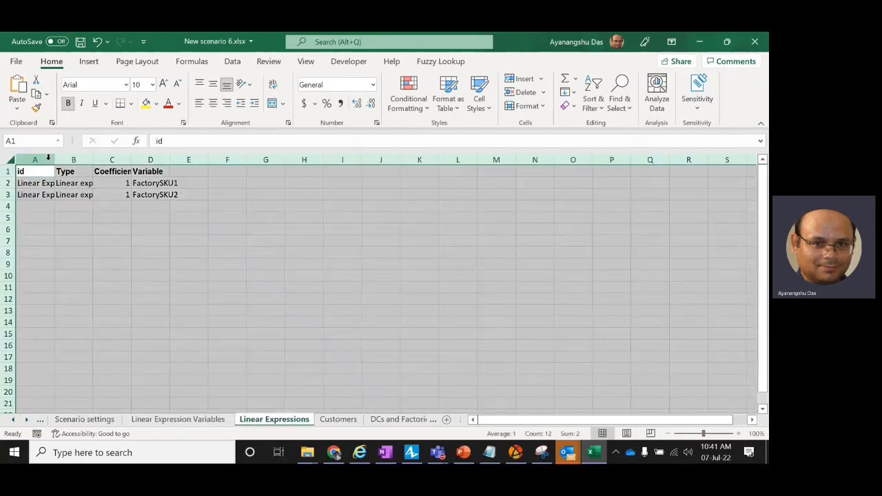
{"action": "double_click", "coordinate": [54, 160]}
{"action": "left_click", "coordinate": [35, 171]}
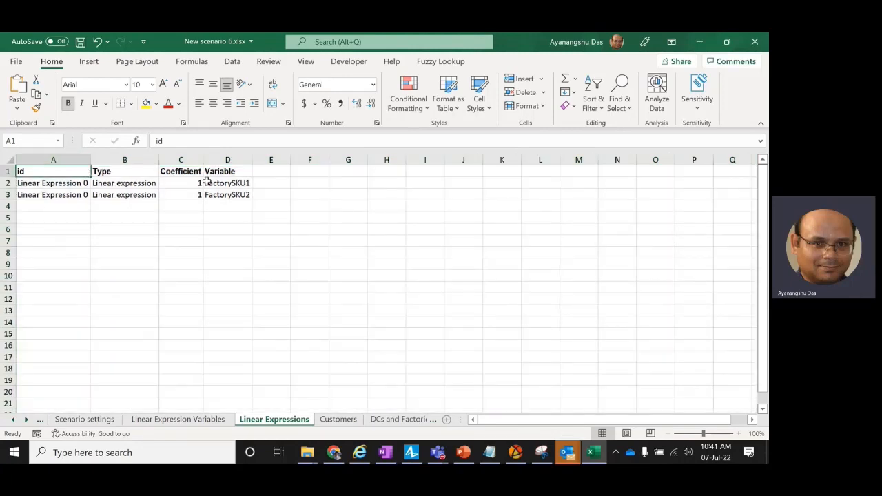
{"action": "left_click_drag", "start_coordinate": [212, 182], "coordinate": [227, 198]}
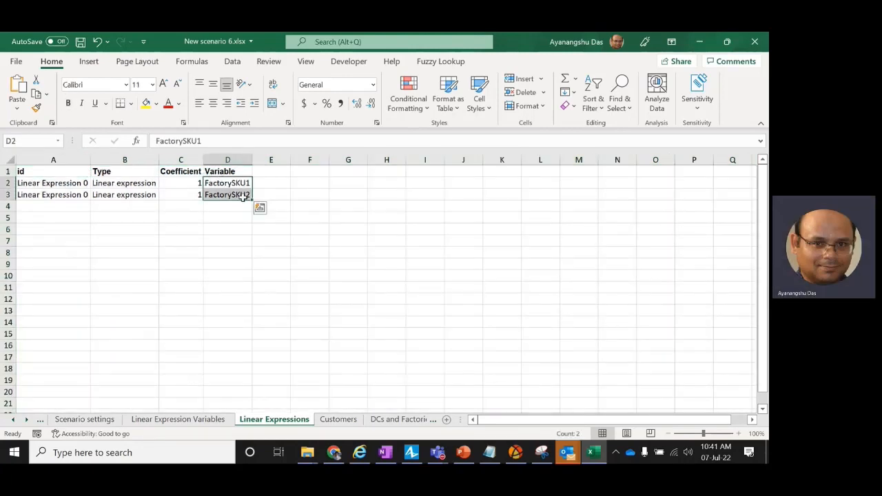
{"action": "left_click_drag", "start_coordinate": [224, 185], "coordinate": [226, 192]}
{"action": "left_click_drag", "start_coordinate": [225, 192], "coordinate": [226, 193]}
{"action": "mouse_move", "coordinate": [218, 184]}
{"action": "left_mouse_down"}
{"action": "mouse_move", "coordinate": [227, 196]}
{"action": "mouse_move", "coordinate": [217, 201]}
{"action": "left_mouse_up"}
{"action": "left_click_drag", "start_coordinate": [80, 185], "coordinate": [237, 195]}
{"action": "left_click_drag", "start_coordinate": [49, 183], "coordinate": [56, 195]}
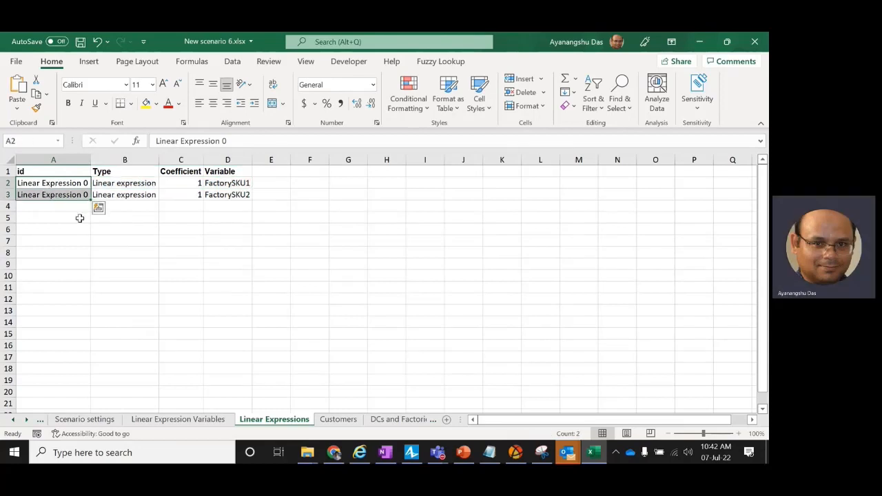
Check the type, lower bound, upper bound and inclusion type of the continuous variable in the Linear Expression Variables sheet
{"action": "left_click", "coordinate": [190, 421]}
{"action": "left_click", "coordinate": [82, 184]}
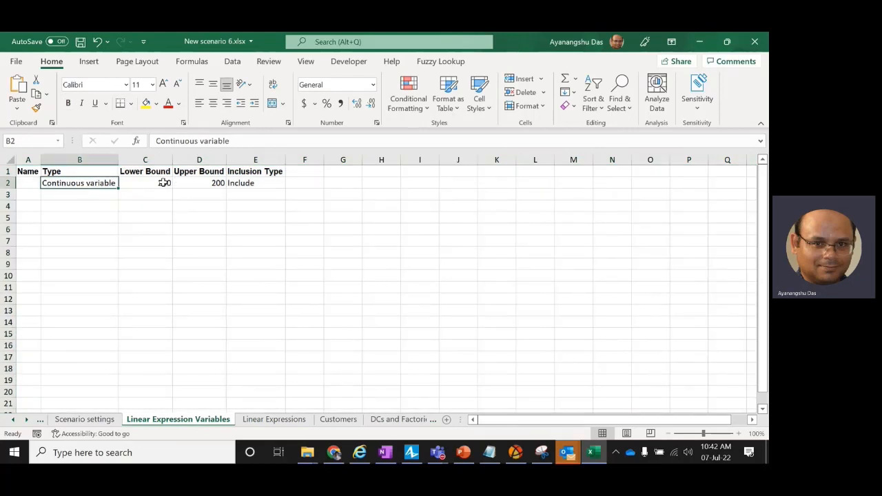
{"action": "left_click", "coordinate": [163, 183]}
{"action": "left_click", "coordinate": [204, 181]}
{"action": "left_click", "coordinate": [234, 183]}
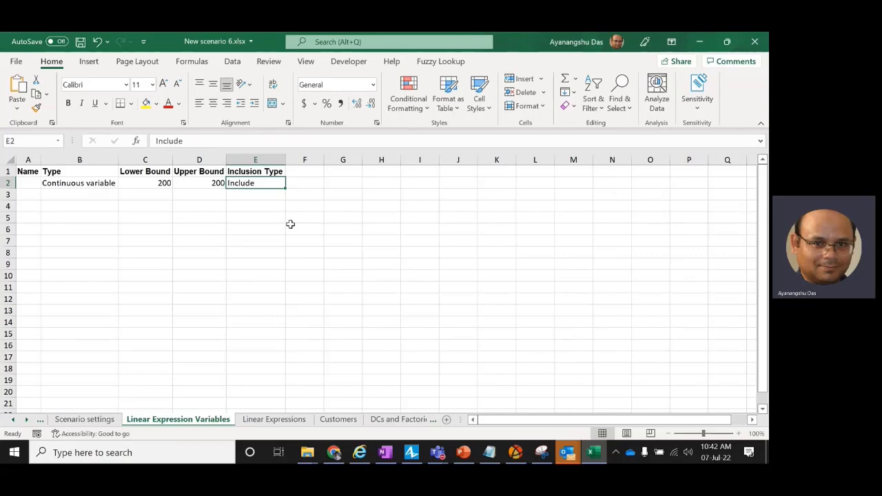
Switch back to anyLogistix and add a new site of type DC to the DCs and Factories data
{"action": "left_click", "coordinate": [516, 454]}
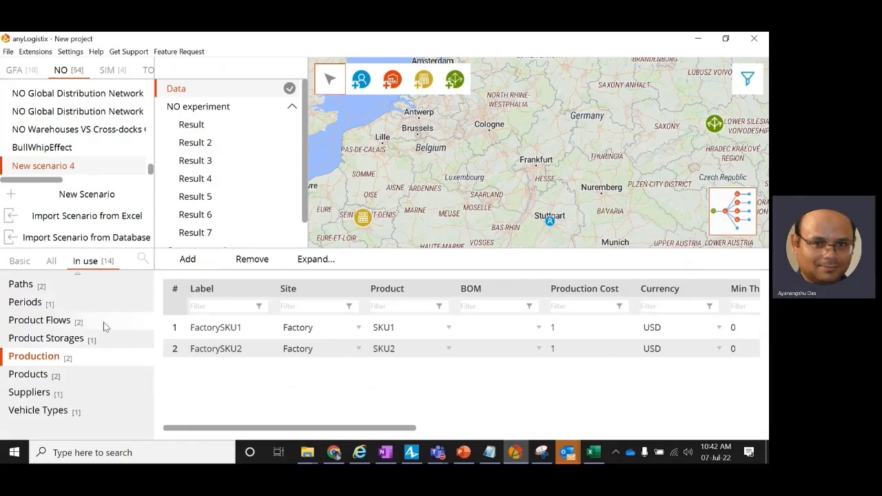
{"action": "scroll", "coordinate": [99, 322], "scroll_direction": "up", "scroll_amount": 3}
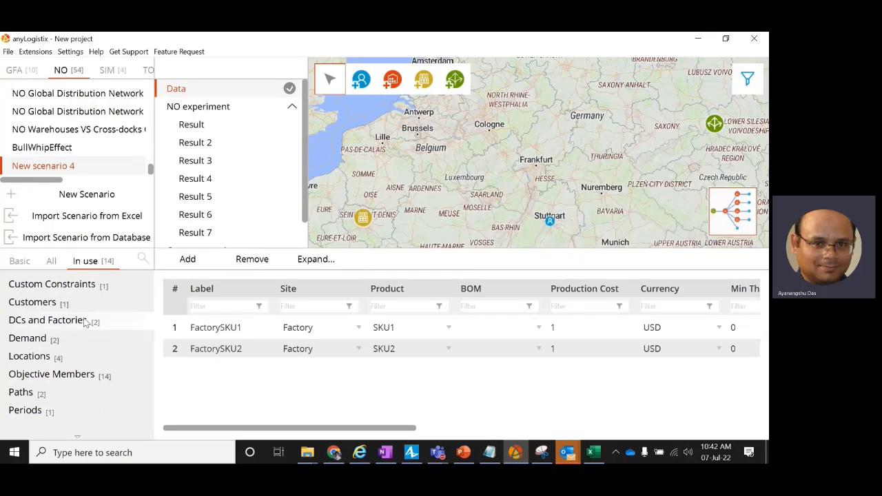
{"action": "left_click", "coordinate": [84, 323]}
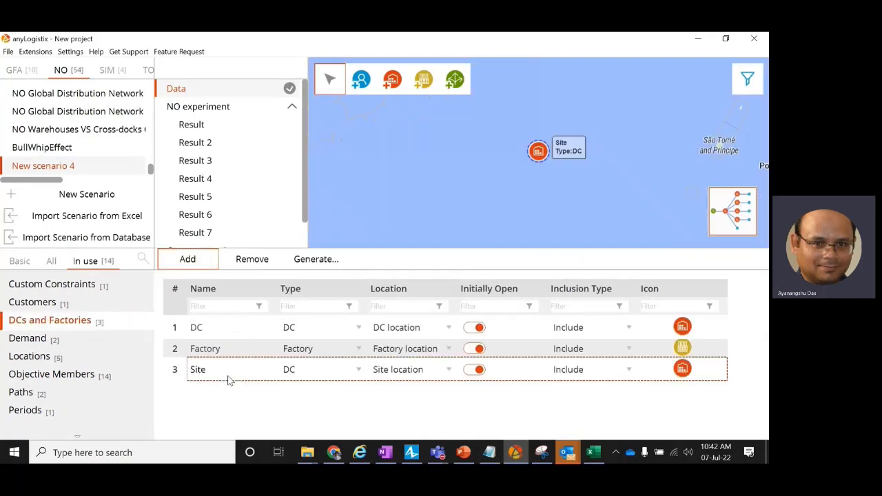
Rename the new site Factory 1 and set its type to Factory
{"action": "double_click", "coordinate": [216, 372]}
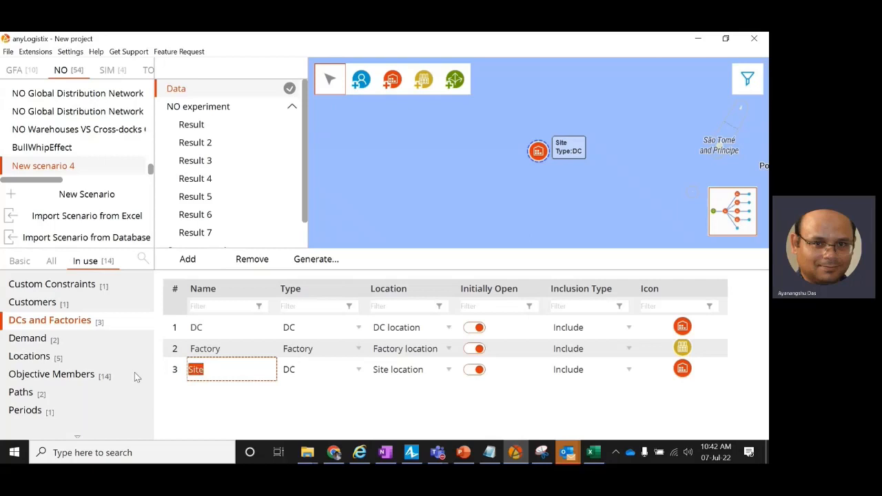
{"action": "type", "text": "Factory 1"}
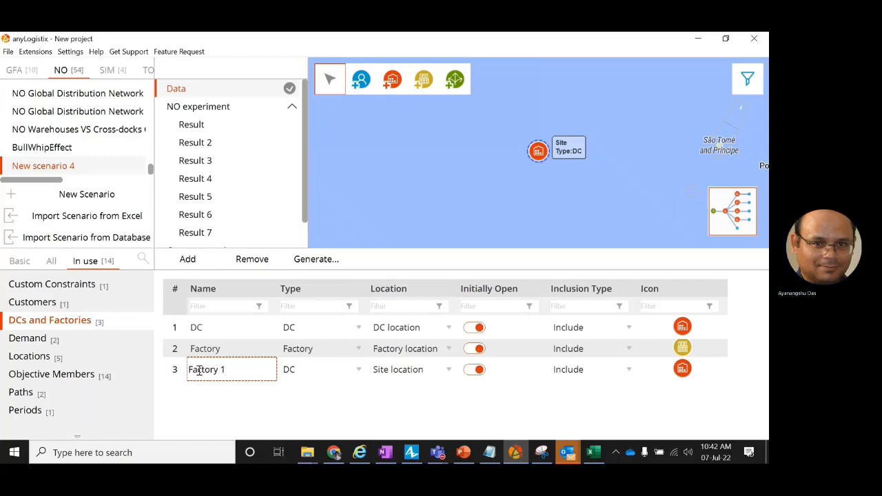
{"action": "left_click", "coordinate": [298, 373]}
{"action": "left_click", "coordinate": [298, 373]}
{"action": "left_click", "coordinate": [297, 209]}
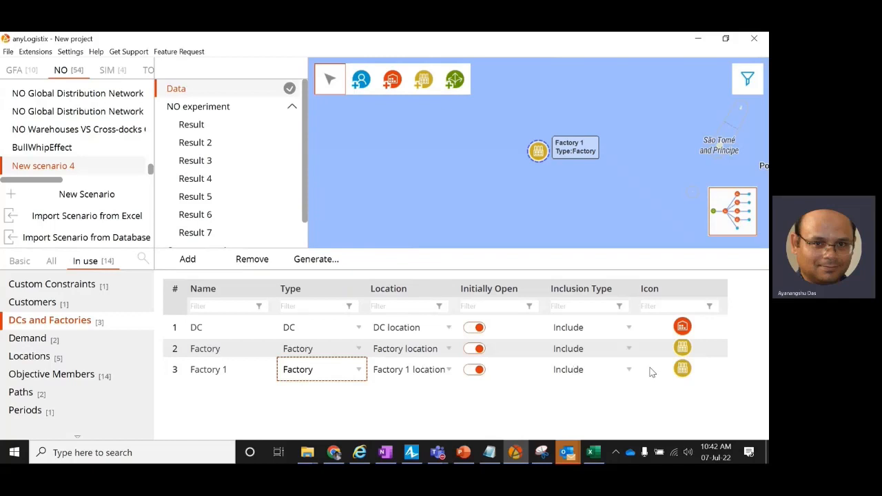
Set the Factory 1 location's city to Radomsko and country to Poland in the Locations data, and autofill its coordinates
{"action": "left_click", "coordinate": [67, 358]}
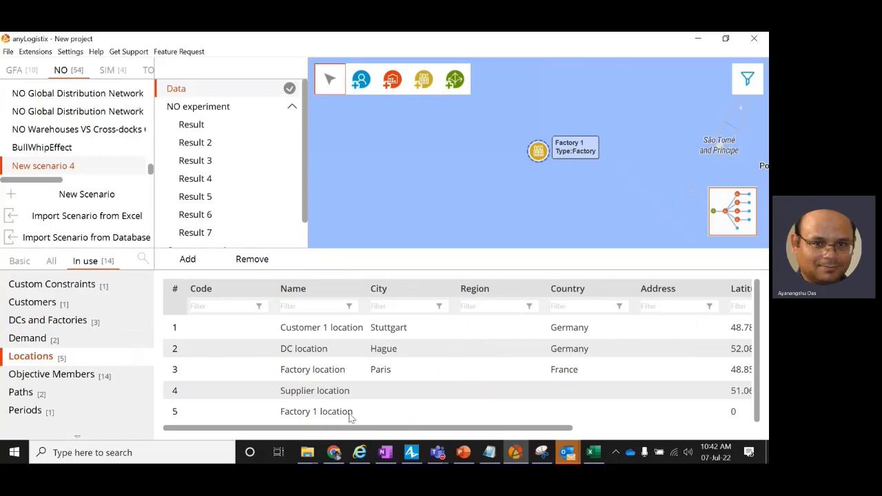
{"action": "left_click", "coordinate": [408, 411]}
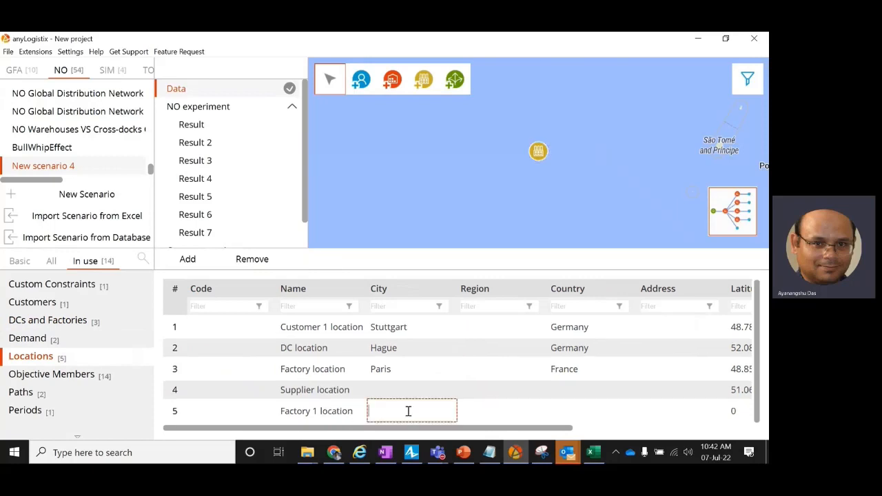
{"action": "type", "text": "Ra"}
{"action": "key", "text": "Tab"}
{"action": "key", "text": "Tab"}
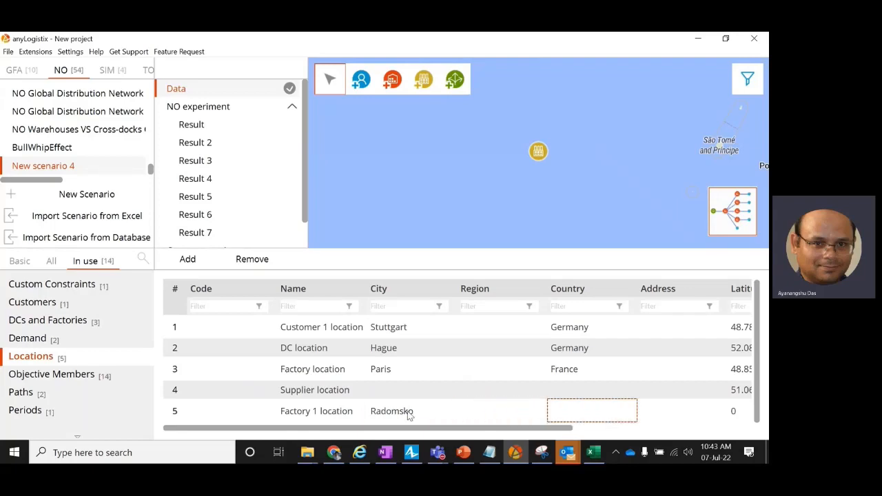
{"action": "type", "text": "Poland"}
{"action": "key", "text": "Tab"}
{"action": "key", "text": "Tab"}
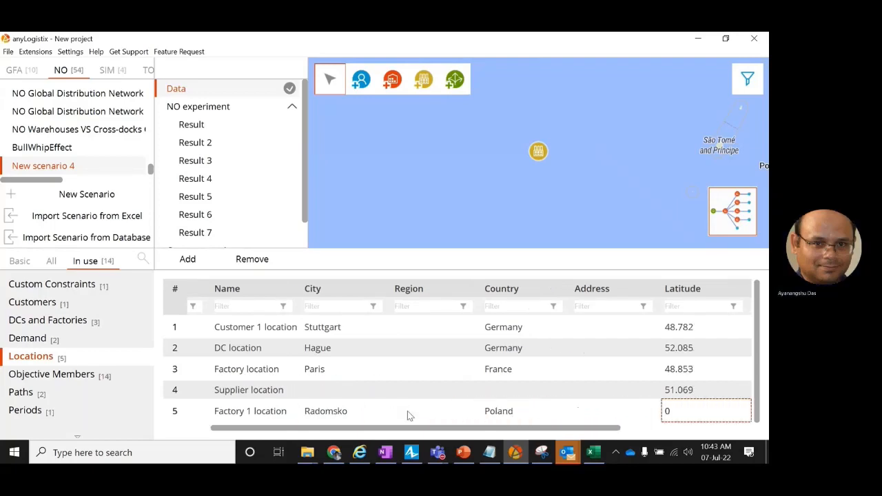
{"action": "key", "text": "Tab"}
{"action": "key", "text": "Tab"}
{"action": "left_click", "coordinate": [678, 412]}
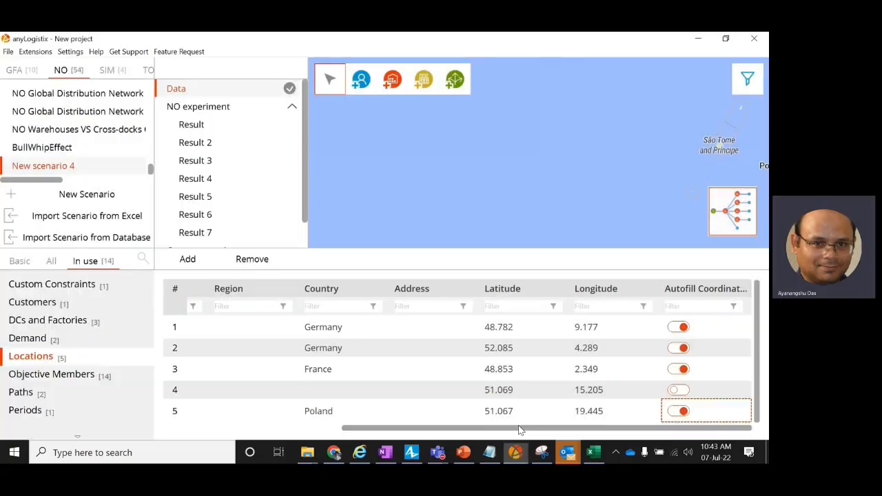
Locate Factory 1 on the map of Europe and check where it sits relative to the other sites
{"action": "left_click_drag", "start_coordinate": [512, 429], "coordinate": [273, 422]}
{"action": "scroll", "coordinate": [449, 204], "scroll_direction": "down", "scroll_amount": 3}
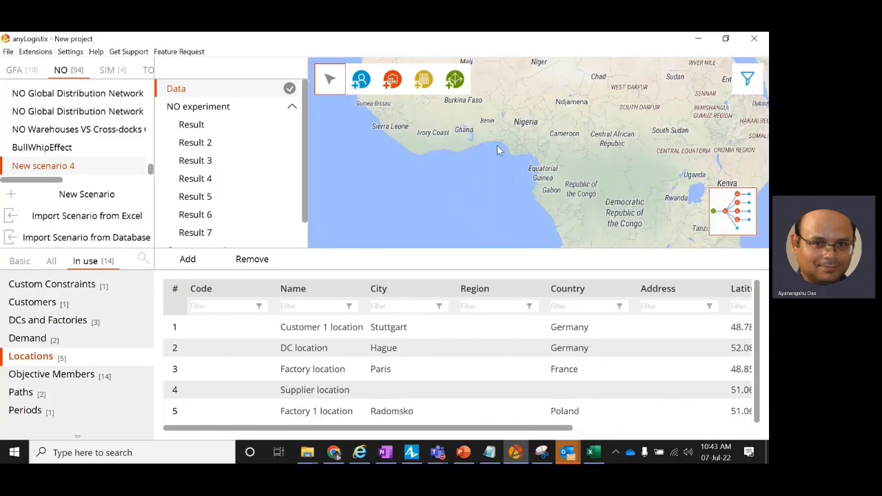
{"action": "left_click_drag", "start_coordinate": [559, 75], "coordinate": [528, 147]}
{"action": "scroll", "coordinate": [528, 147], "scroll_direction": "down", "scroll_amount": 2}
{"action": "left_click_drag", "start_coordinate": [514, 68], "coordinate": [468, 156]}
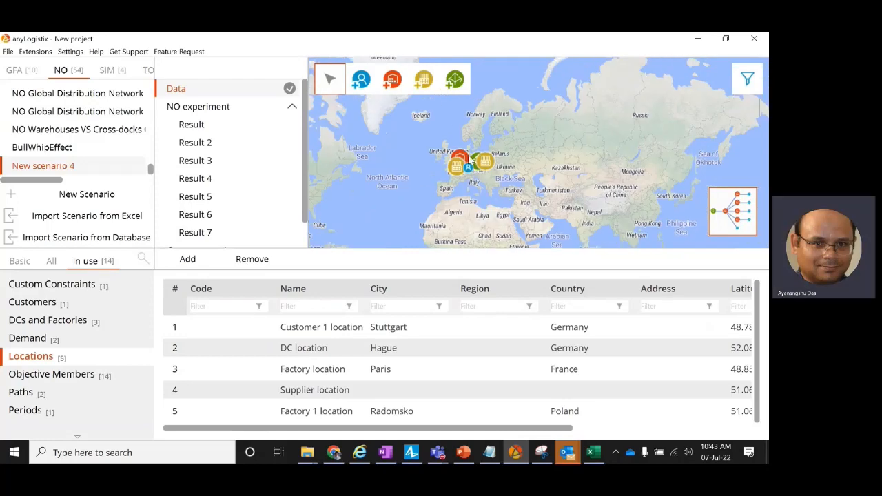
{"action": "scroll", "coordinate": [470, 158], "scroll_direction": "up", "scroll_amount": 1}
{"action": "scroll", "coordinate": [514, 169], "scroll_direction": "up", "scroll_amount": 1}
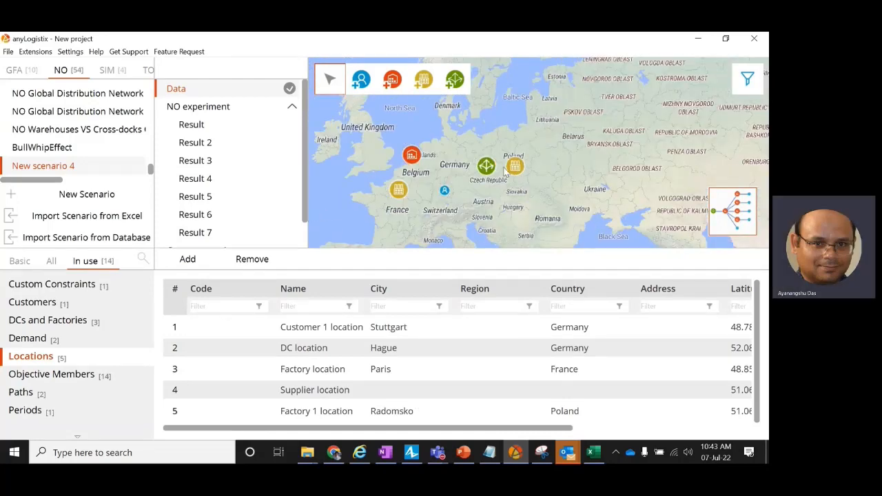
{"action": "left_click", "coordinate": [515, 166]}
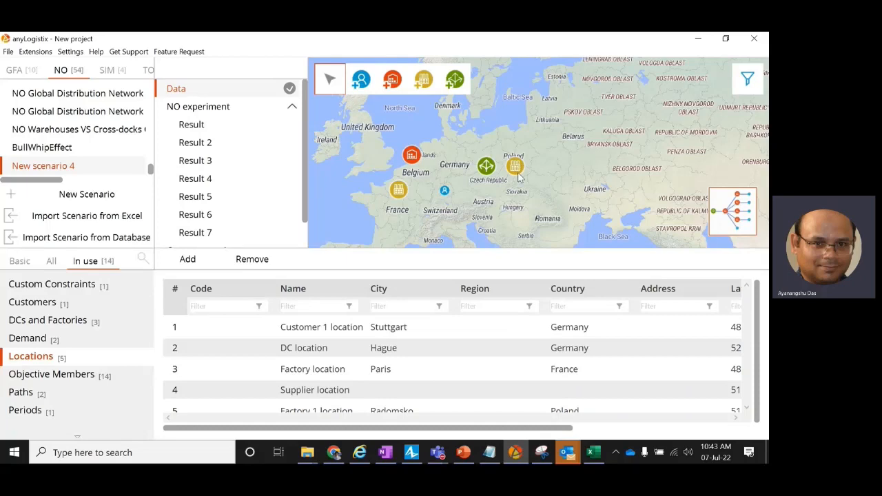
{"action": "left_click", "coordinate": [516, 168]}
{"action": "scroll", "coordinate": [516, 167], "scroll_direction": "up", "scroll_amount": 2}
{"action": "scroll", "coordinate": [516, 168], "scroll_direction": "down", "scroll_amount": 1}
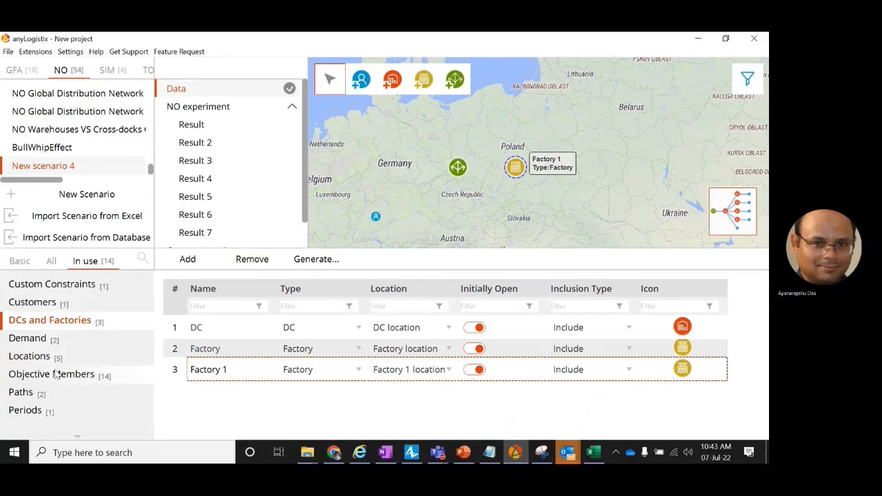
Add two new products named SKU3 and SKU4 to the Products data
{"action": "scroll", "coordinate": [59, 366], "scroll_direction": "down", "scroll_amount": 1}
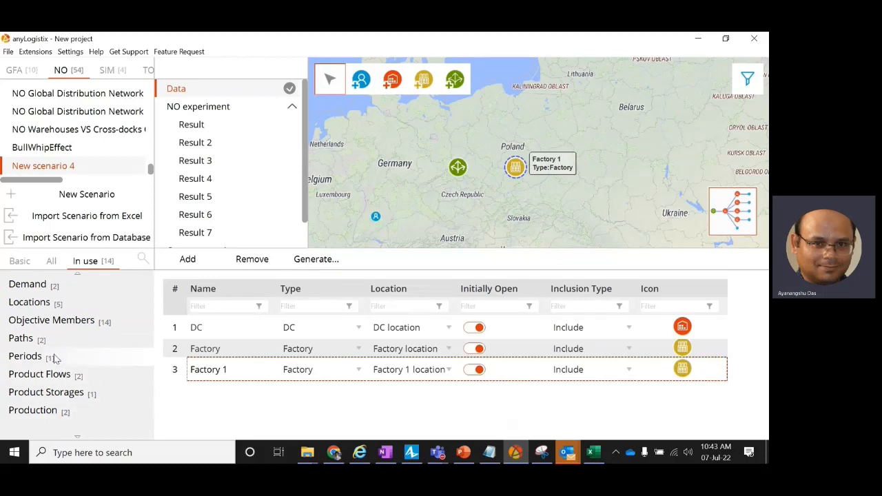
{"action": "scroll", "coordinate": [55, 358], "scroll_direction": "down", "scroll_amount": 1}
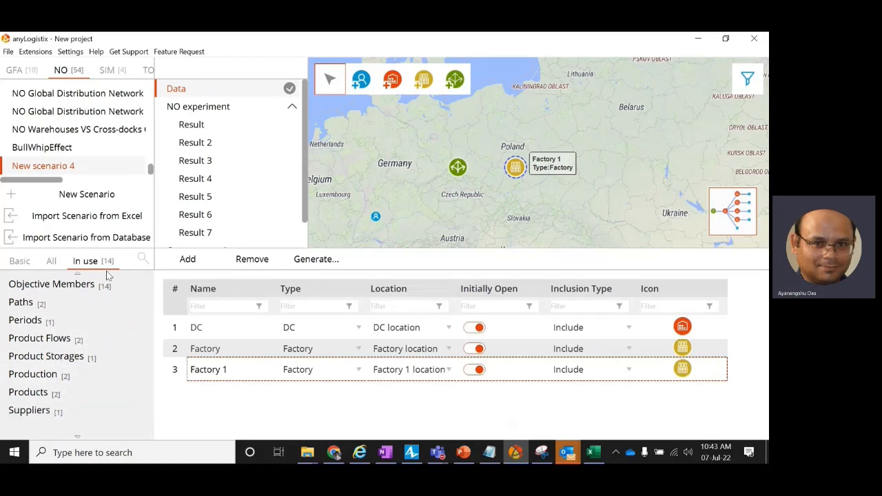
{"action": "left_click", "coordinate": [42, 395]}
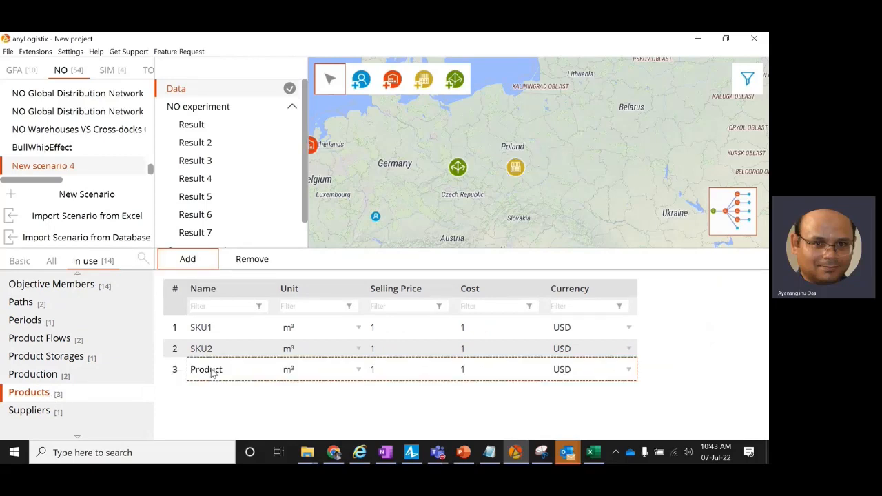
{"action": "double_click", "coordinate": [211, 369]}
{"action": "type", "text": "SKU"}
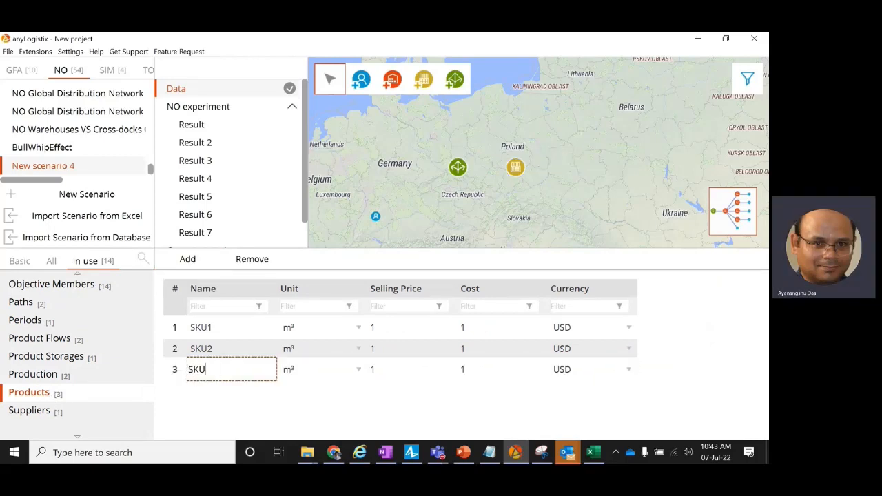
{"action": "type", "text": "3"}
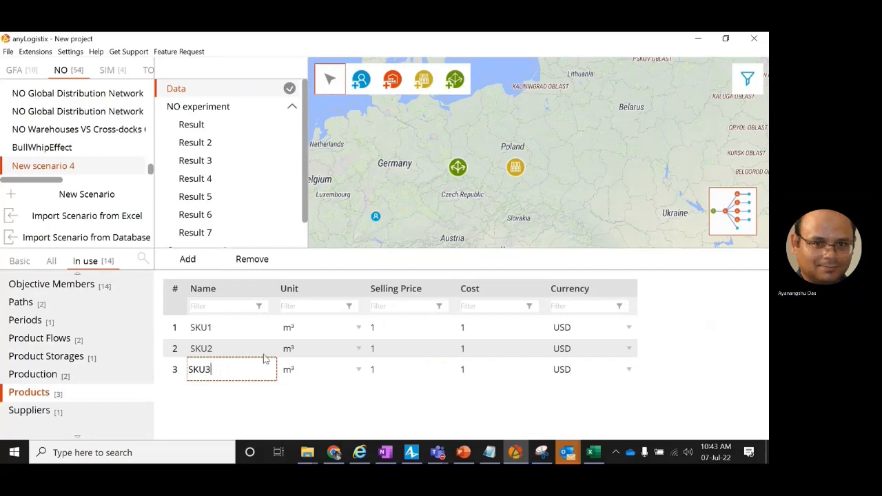
{"action": "left_click", "coordinate": [188, 266]}
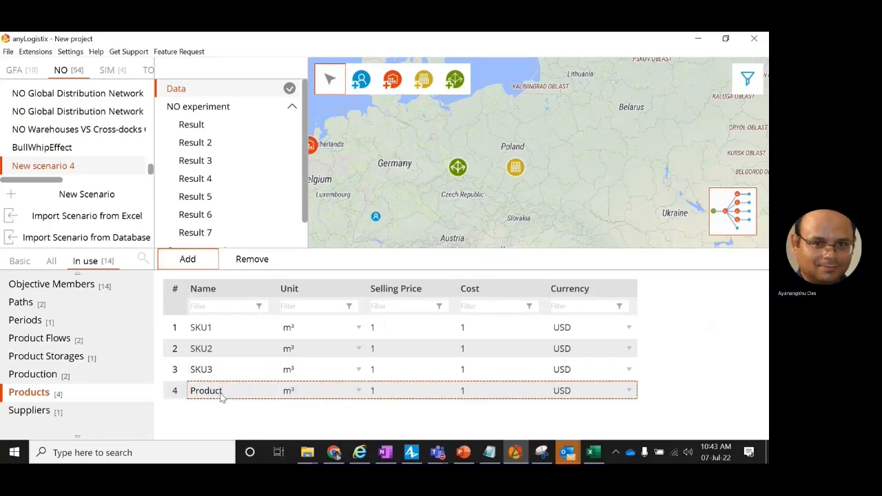
{"action": "double_click", "coordinate": [220, 391]}
{"action": "type", "text": "SKU4"}
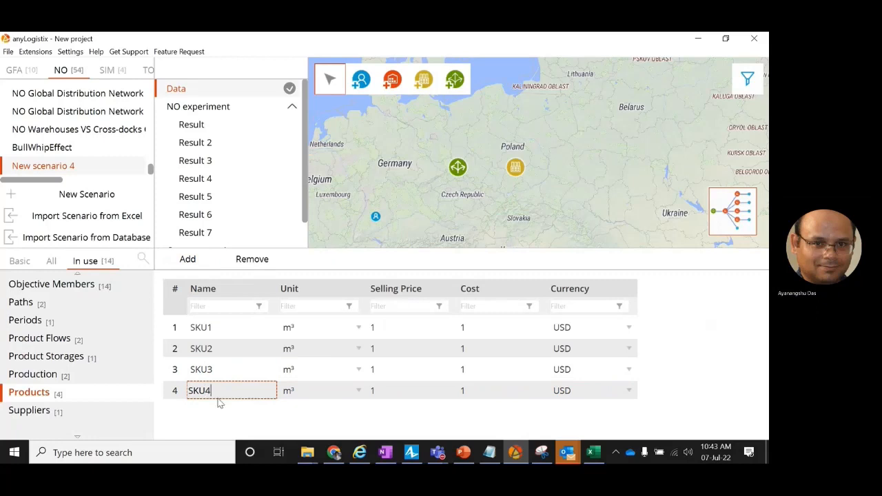
Add two new rows to the Production data and set the site of both to Factory 1
{"action": "left_click", "coordinate": [56, 376]}
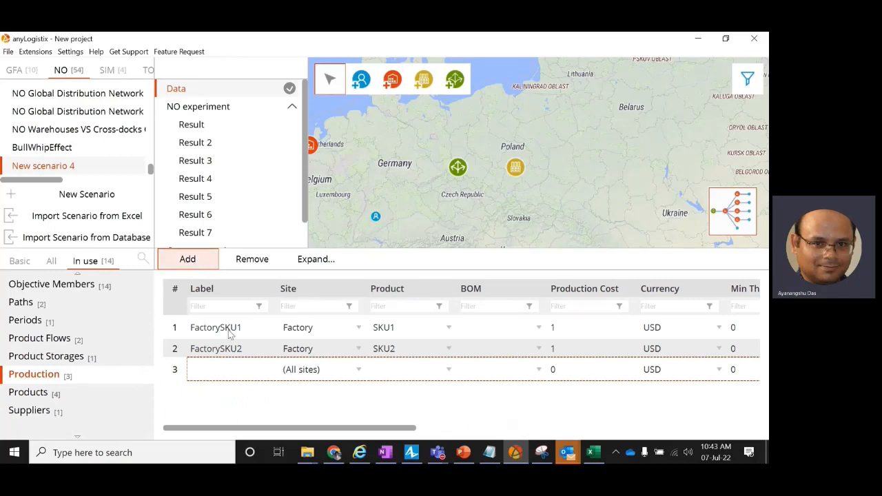
{"action": "left_click", "coordinate": [329, 372]}
{"action": "left_click", "coordinate": [315, 419]}
{"action": "left_click", "coordinate": [323, 389]}
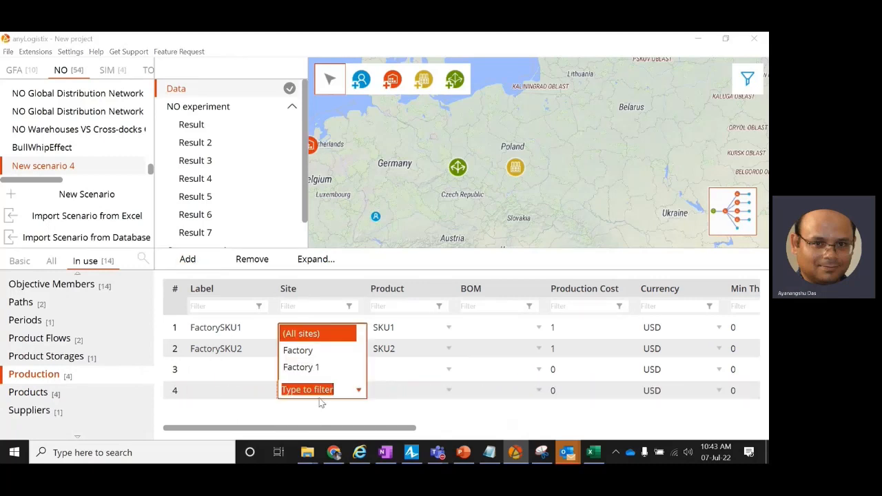
{"action": "left_click", "coordinate": [301, 366]}
Assign SKU3 and SKU4 as the products of the two Factory 1 production rows
{"action": "left_click", "coordinate": [407, 366]}
{"action": "left_click", "coordinate": [407, 326]}
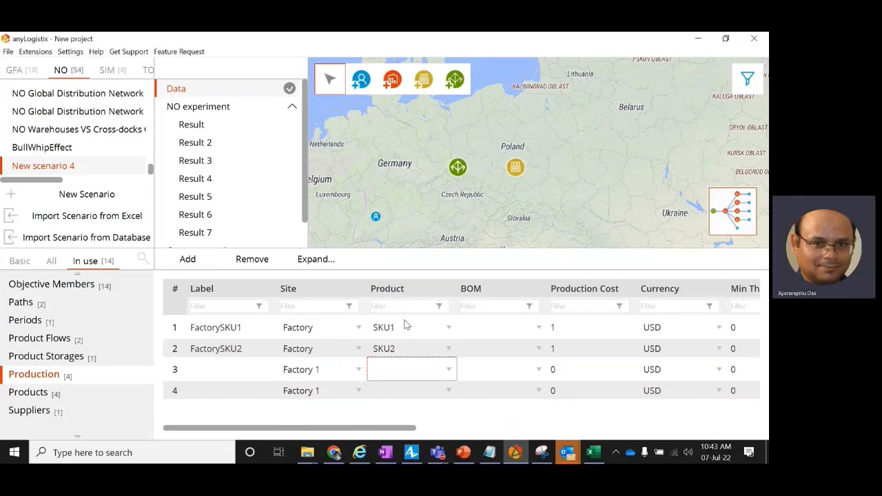
{"action": "left_click", "coordinate": [396, 391]}
{"action": "left_click", "coordinate": [396, 391]}
{"action": "left_click", "coordinate": [386, 366]}
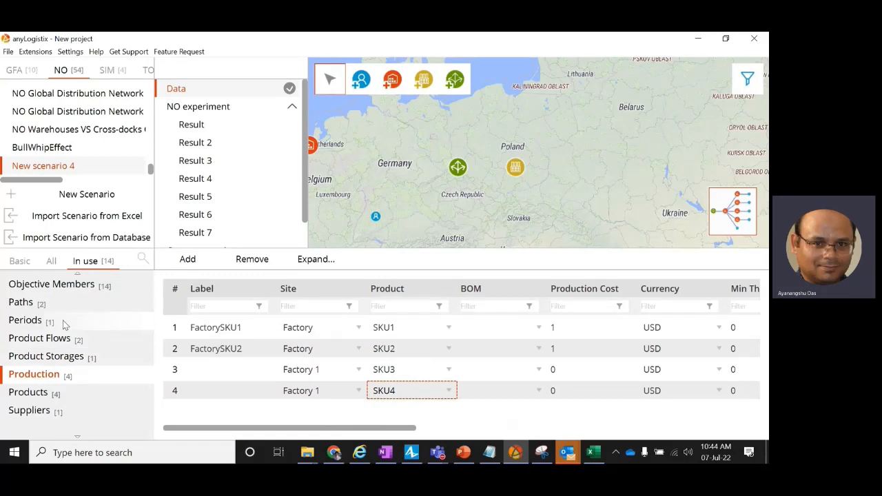
Add another product named SKU5 to the Products data
{"action": "left_click", "coordinate": [51, 395]}
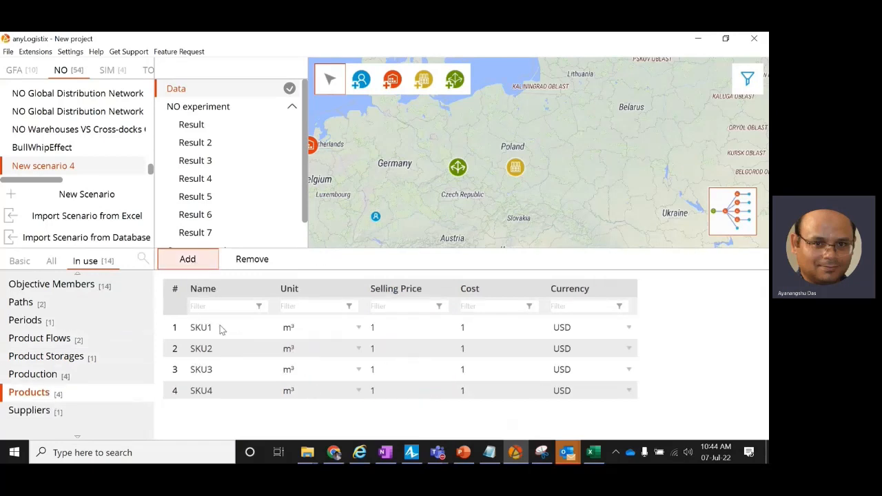
{"action": "double_click", "coordinate": [216, 412]}
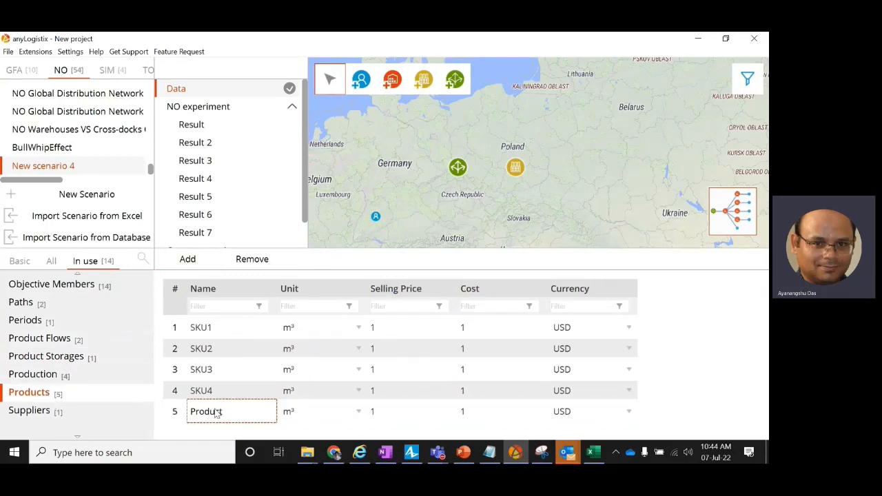
{"action": "type", "text": "SKU5"}
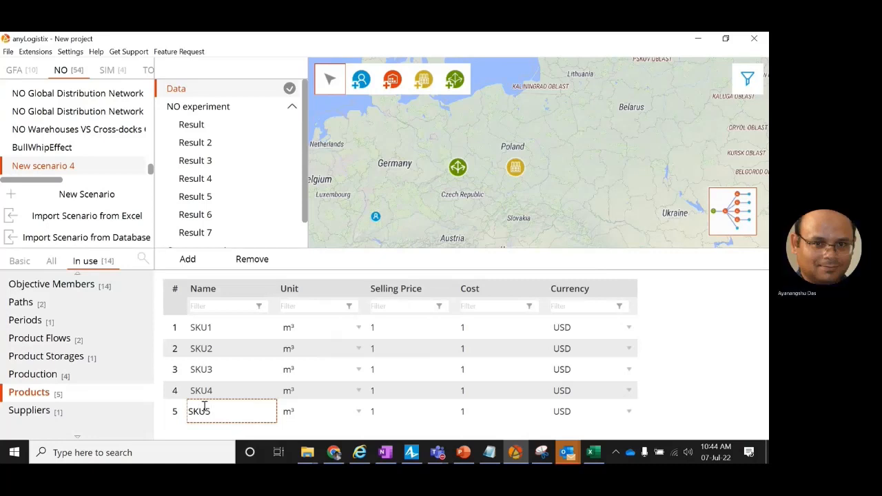
Add a production row for SKU5 at the Factory 1 site
{"action": "left_click", "coordinate": [69, 379]}
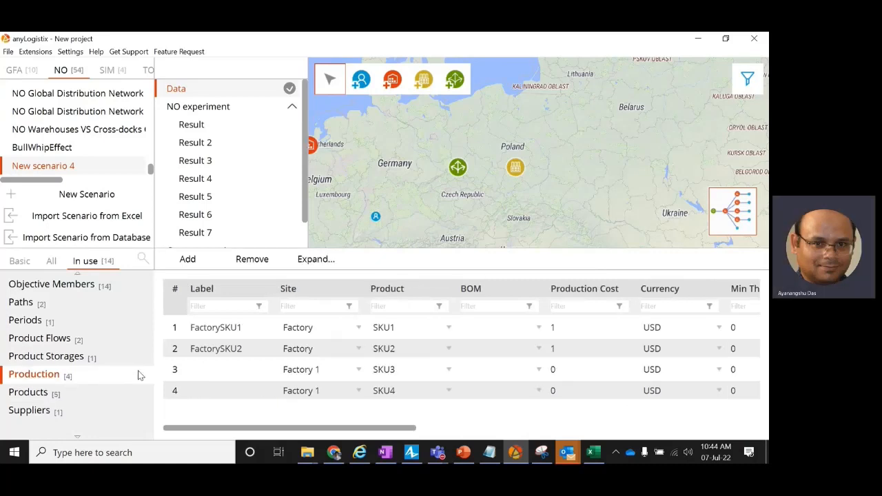
{"action": "left_click", "coordinate": [188, 260]}
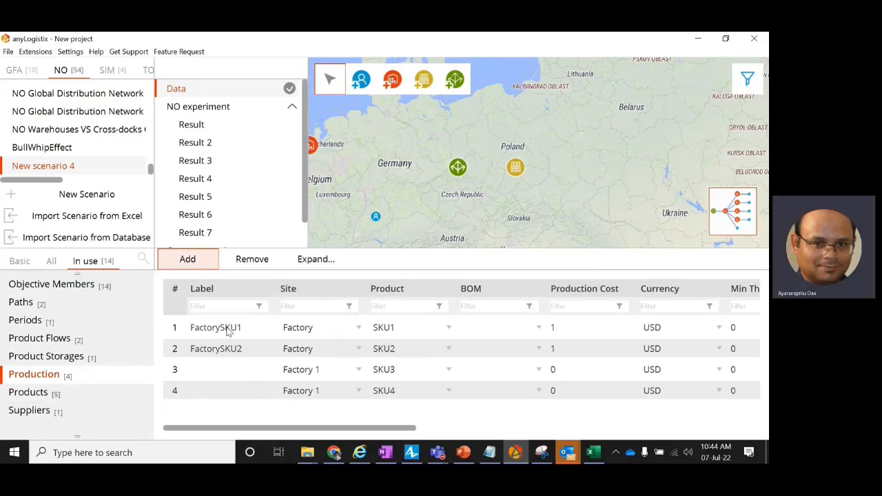
{"action": "left_click", "coordinate": [316, 412]}
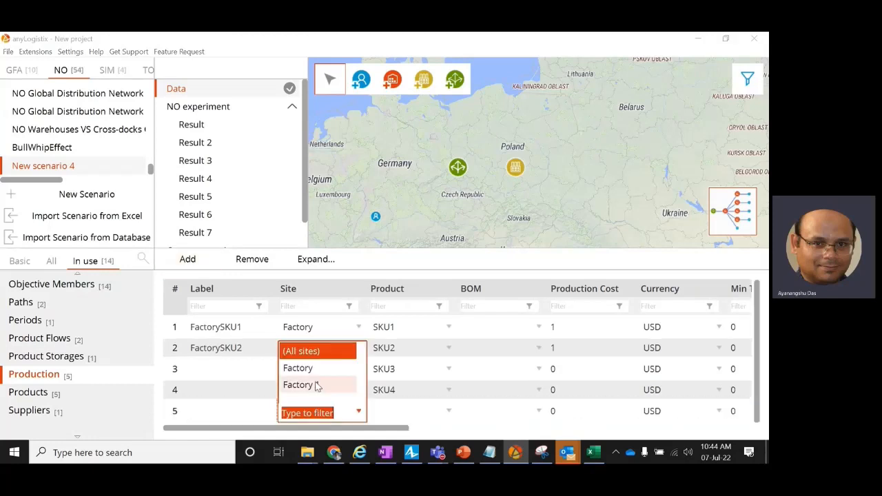
{"action": "left_click", "coordinate": [317, 387]}
{"action": "left_click", "coordinate": [406, 410]}
{"action": "left_click", "coordinate": [386, 384]}
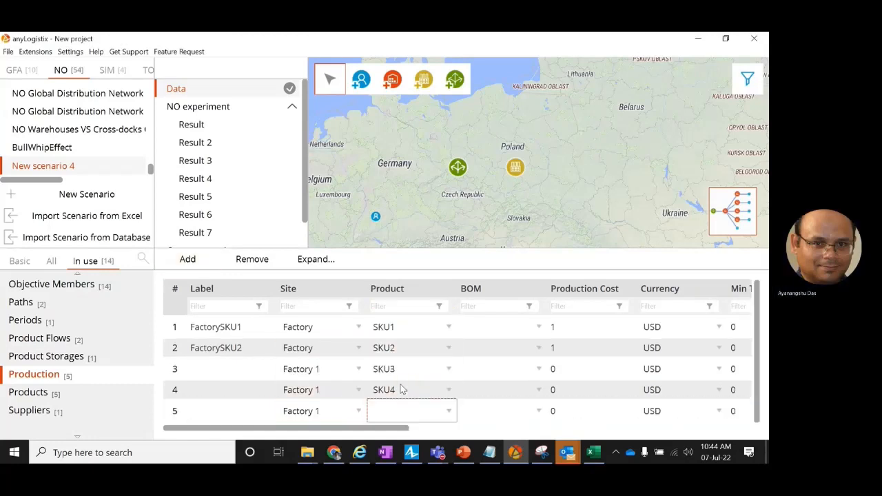
Set the production cost of the SKU3, SKU4 and SKU5 rows to 1 in one edit
{"action": "left_click_drag", "start_coordinate": [401, 429], "coordinate": [453, 428]}
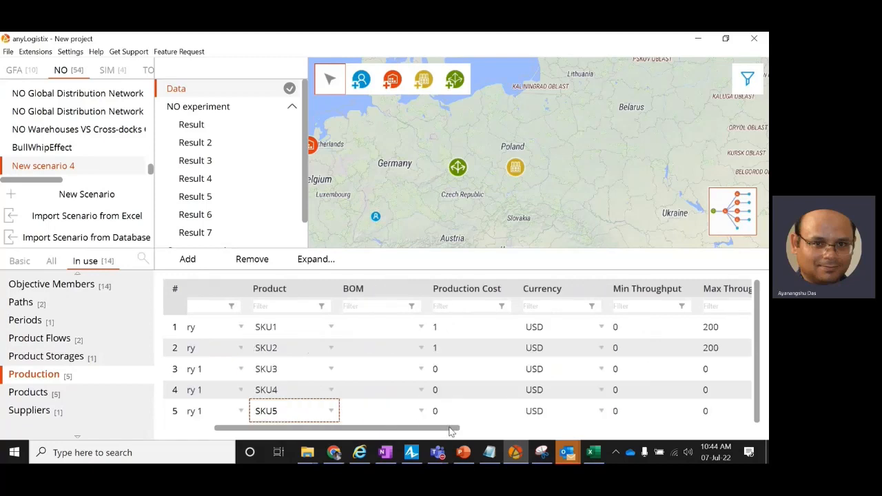
{"action": "left_click", "coordinate": [481, 373]}
{"action": "left_click", "coordinate": [469, 409], "text": "shift"}
{"action": "type", "text": "1"}
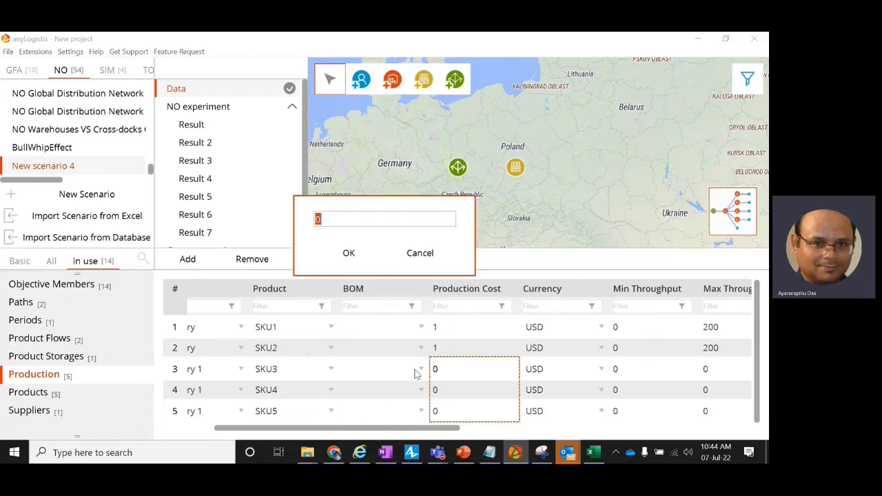
{"action": "left_click", "coordinate": [350, 260]}
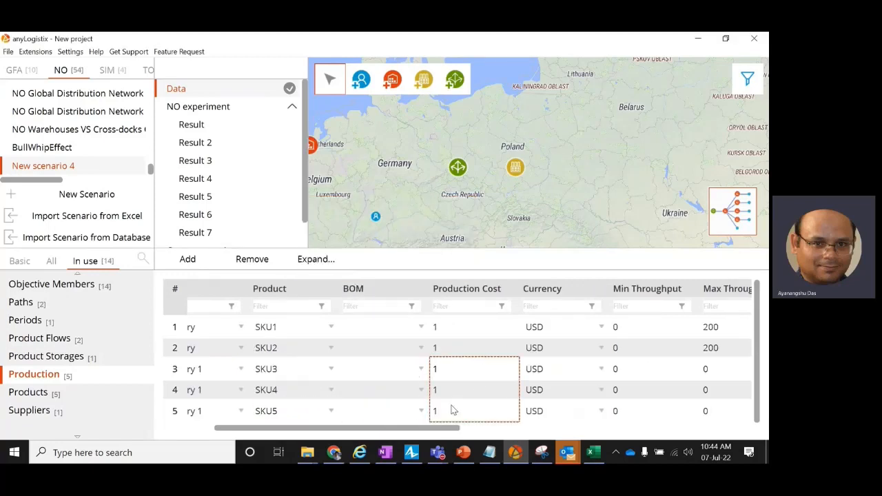
{"action": "left_click_drag", "start_coordinate": [448, 430], "coordinate": [543, 431]}
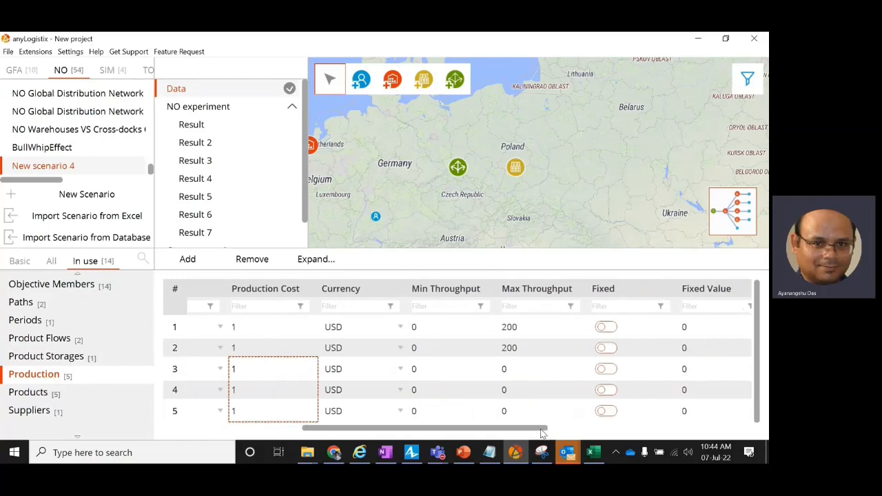
Set the max throughput of the SKU3, SKU4 and SKU5 production rows to 300 in one edit
{"action": "left_click", "coordinate": [535, 373]}
{"action": "left_click", "coordinate": [529, 412], "text": "shift"}
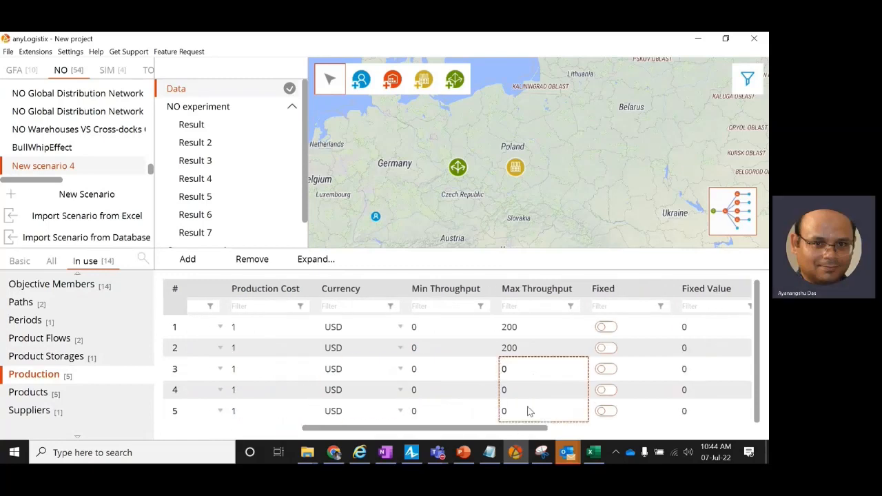
{"action": "right_click", "coordinate": [530, 412]}
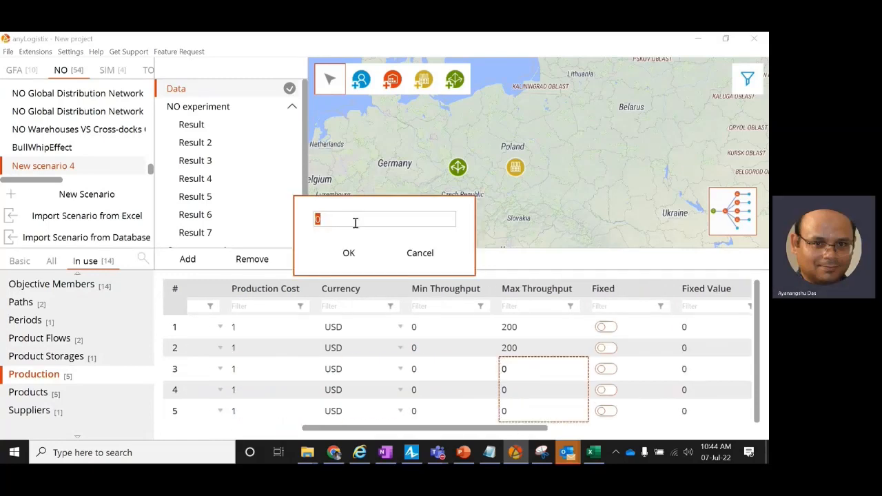
{"action": "type", "text": "300"}
{"action": "left_click", "coordinate": [349, 253]}
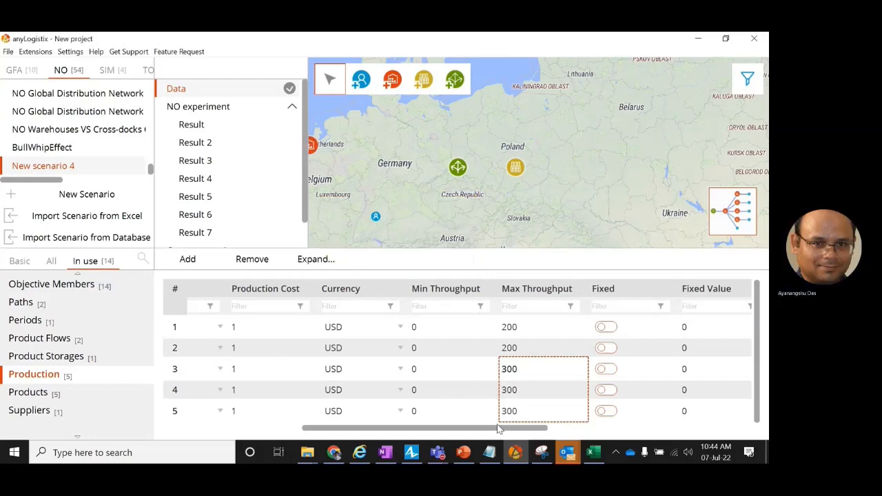
Label the SKU3 production row Factory1SKU3 and copy that label text
{"action": "left_click_drag", "start_coordinate": [521, 429], "coordinate": [343, 438]}
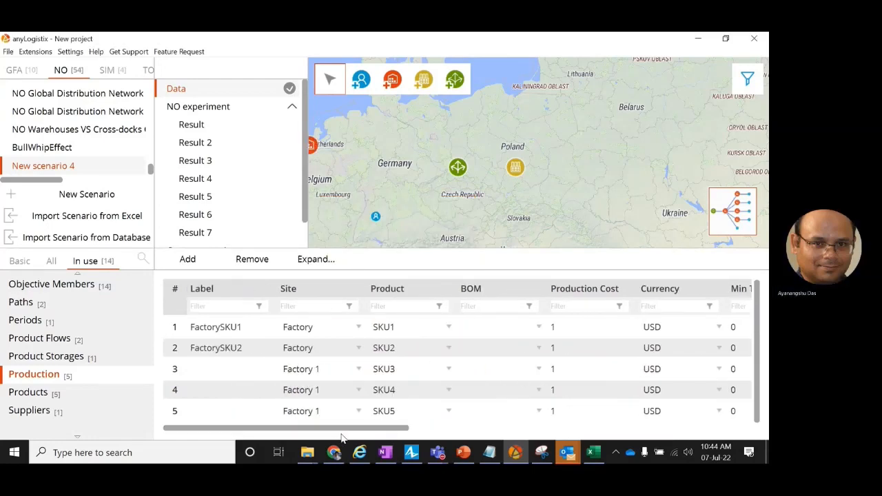
{"action": "left_click", "coordinate": [247, 369]}
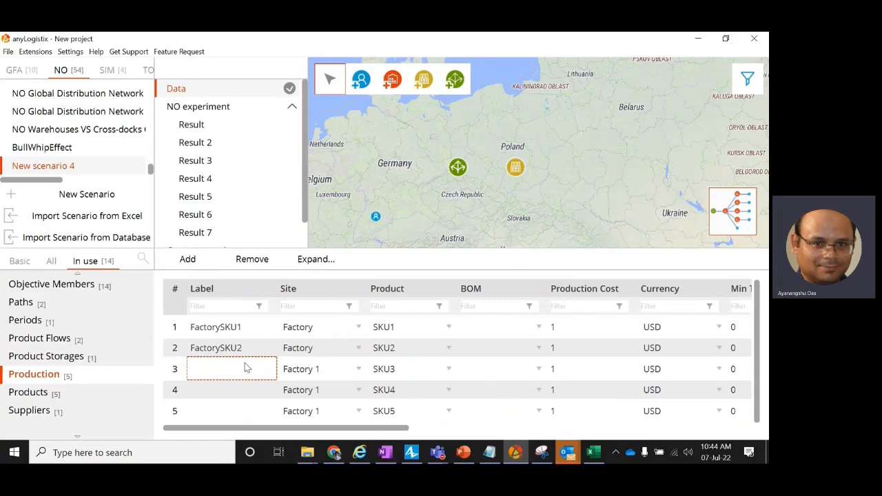
{"action": "type", "text": "Factory1SKU3"}
{"action": "left_click_drag", "start_coordinate": [264, 365], "coordinate": [147, 366]}
{"action": "key", "text": "ctrl+c"}
Label the SKU4 and SKU5 production rows Factory1SKU4 and Factory1SKU5, reusing the copied label
{"action": "left_click", "coordinate": [236, 390]}
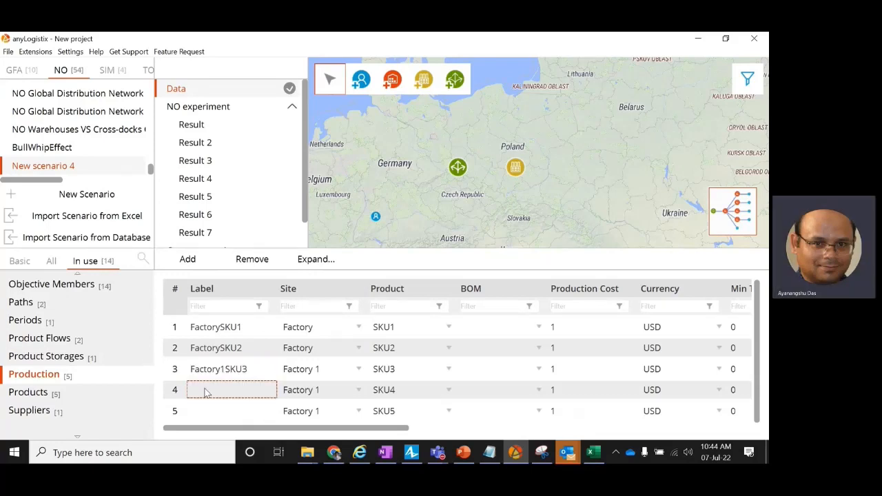
{"action": "key", "text": "ctrl+v"}
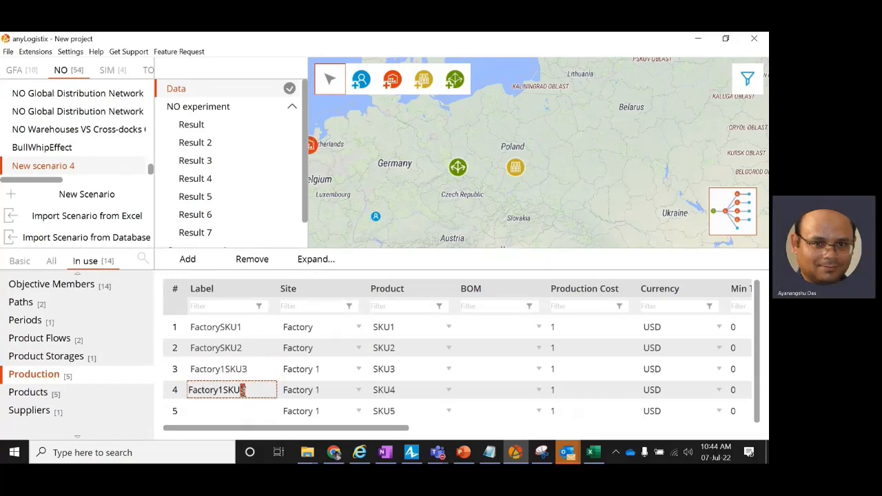
{"action": "key", "text": "BackSpace"}
{"action": "type", "text": "4"}
{"action": "left_click", "coordinate": [247, 408]}
{"action": "key", "text": "ctrl+v"}
{"action": "left_click_drag", "start_coordinate": [247, 408], "coordinate": [242, 410]}
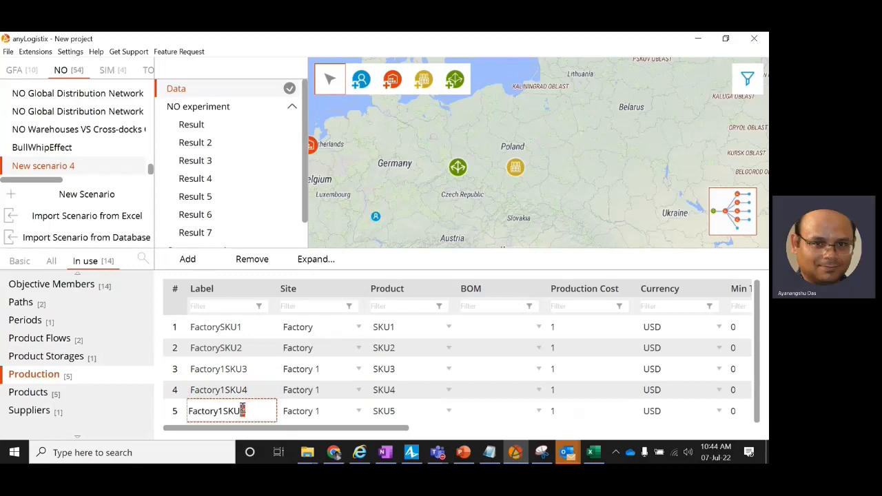
{"action": "type", "text": "5"}
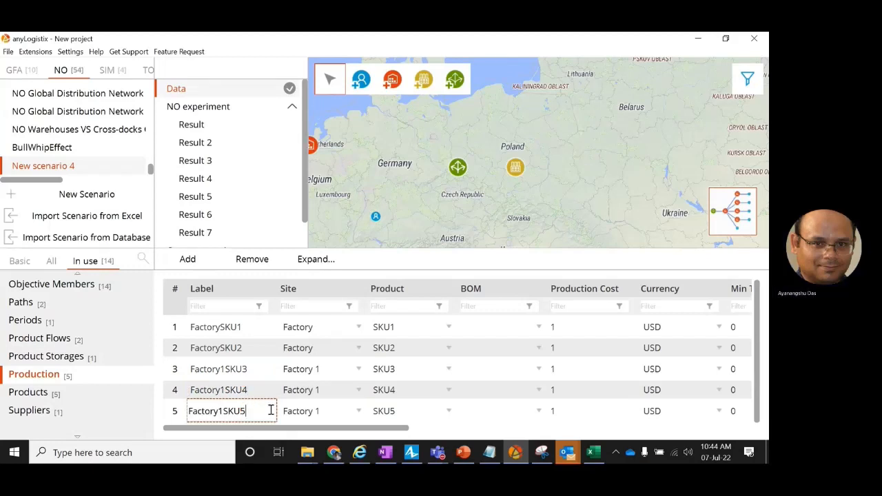
Add three rows to the Demand data with SKU3, SKU4 and SKU5 as their products
{"action": "left_click", "coordinate": [94, 345]}
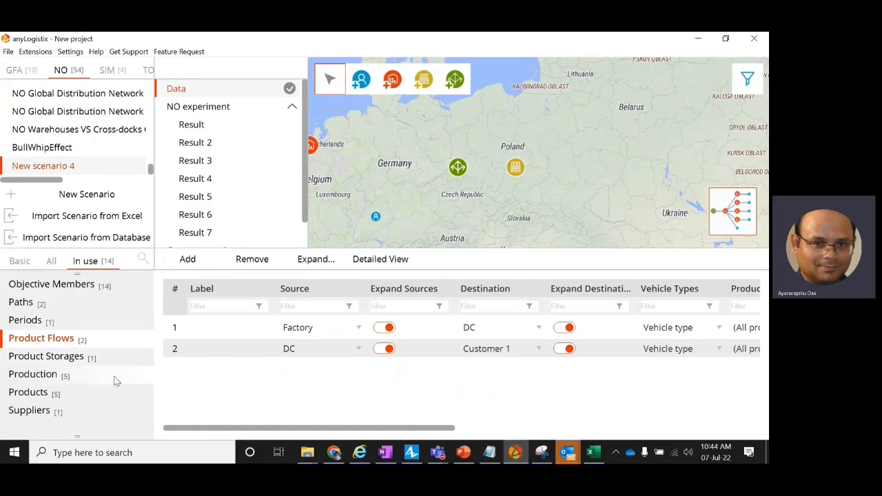
{"action": "scroll", "coordinate": [123, 381], "scroll_direction": "up", "scroll_amount": 2}
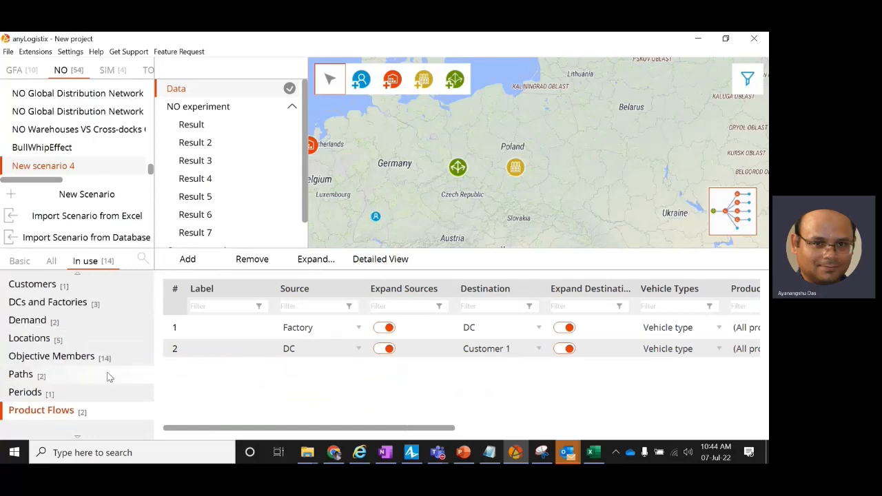
{"action": "left_click", "coordinate": [29, 321]}
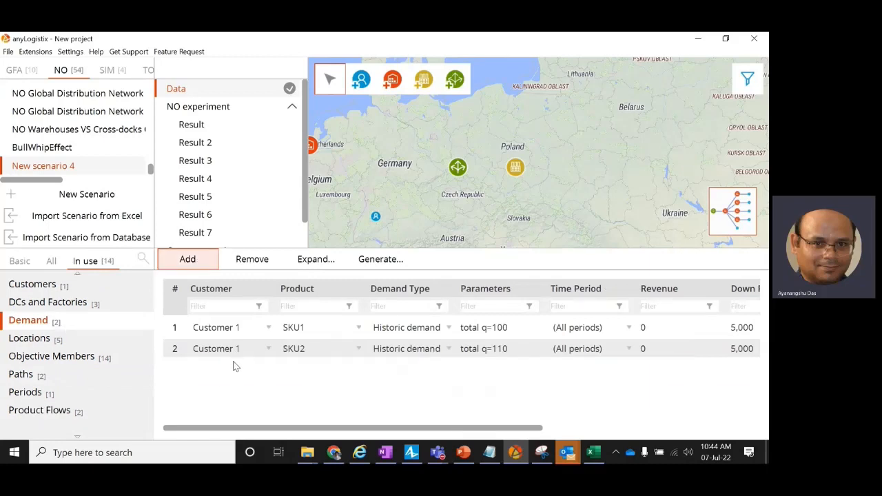
{"action": "left_click", "coordinate": [288, 371]}
{"action": "left_click", "coordinate": [296, 309]}
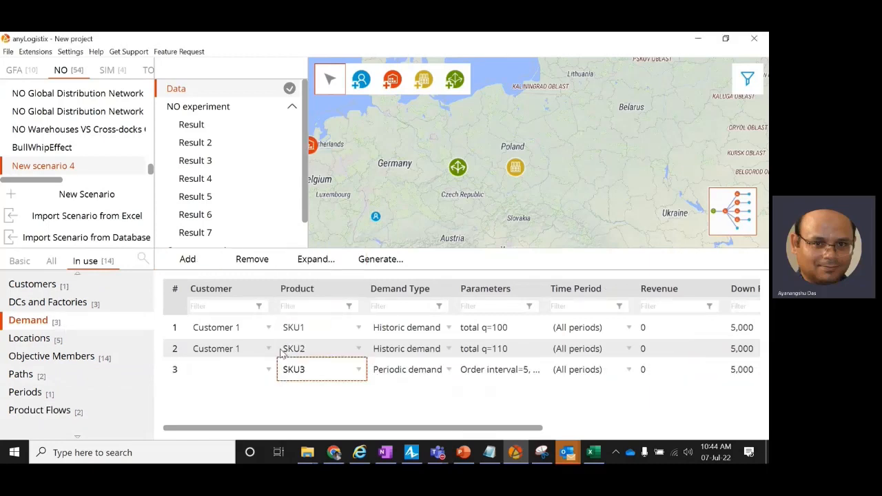
{"action": "left_click", "coordinate": [300, 390]}
{"action": "left_click", "coordinate": [300, 350]}
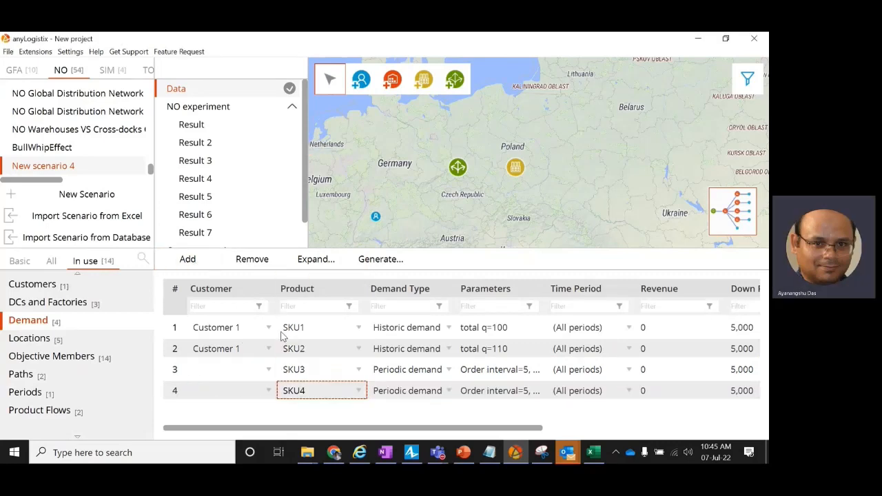
{"action": "left_click", "coordinate": [196, 260]}
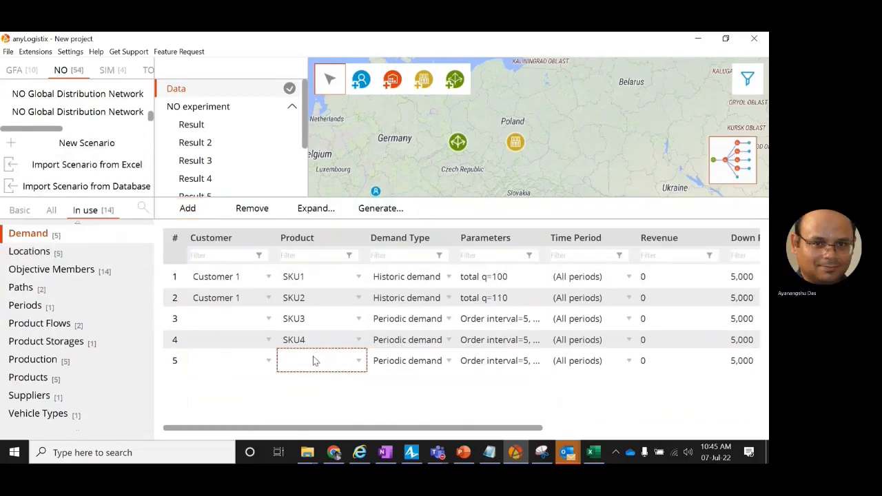
{"action": "left_click", "coordinate": [313, 361]}
{"action": "left_click", "coordinate": [309, 333]}
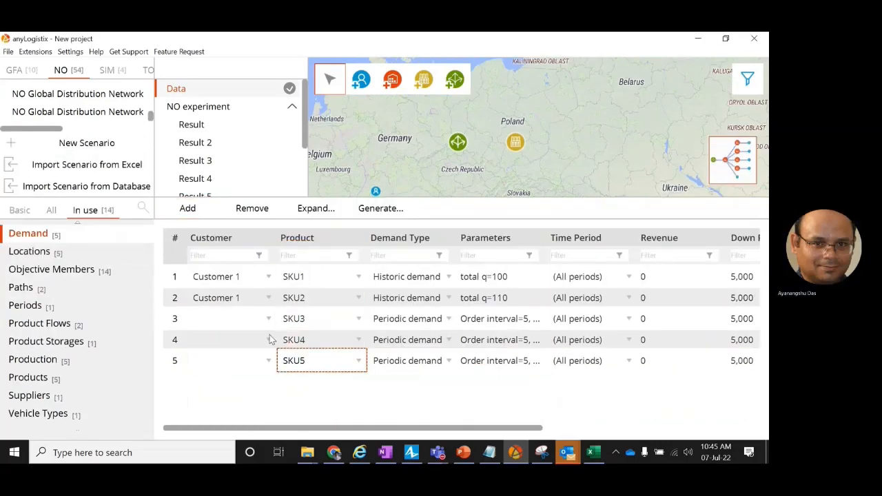
Assign Customer 1 to the SKU3, SKU4 and SKU5 demand rows in one edit
{"action": "left_click", "coordinate": [218, 322]}
{"action": "left_click", "coordinate": [297, 364]}
{"action": "left_click_drag", "start_coordinate": [224, 319], "coordinate": [227, 354]}
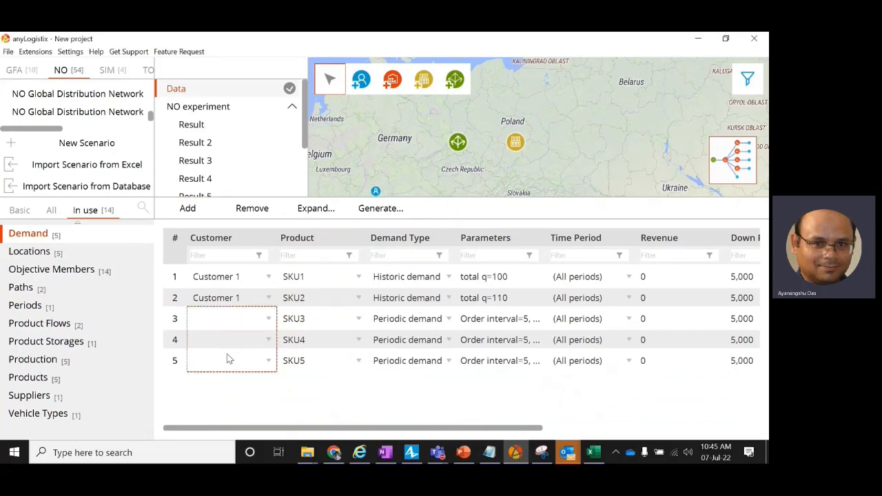
{"action": "double_click", "coordinate": [227, 358]}
{"action": "left_click", "coordinate": [360, 222]}
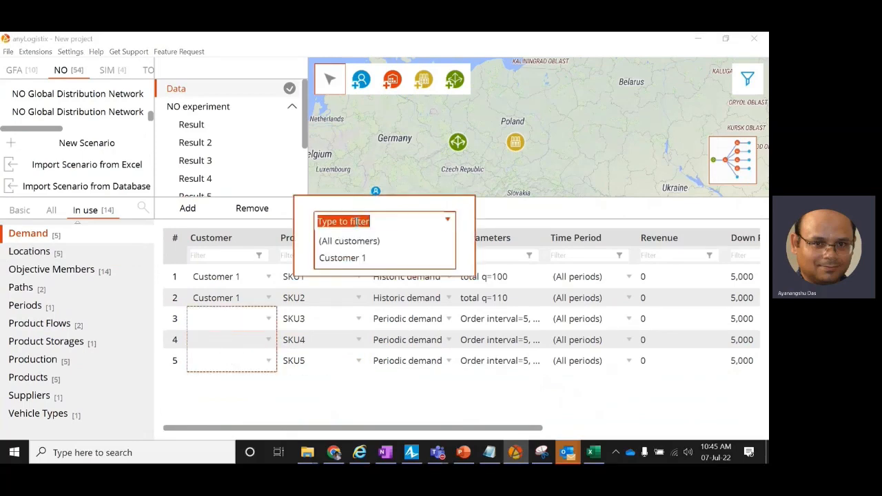
{"action": "left_click", "coordinate": [344, 258]}
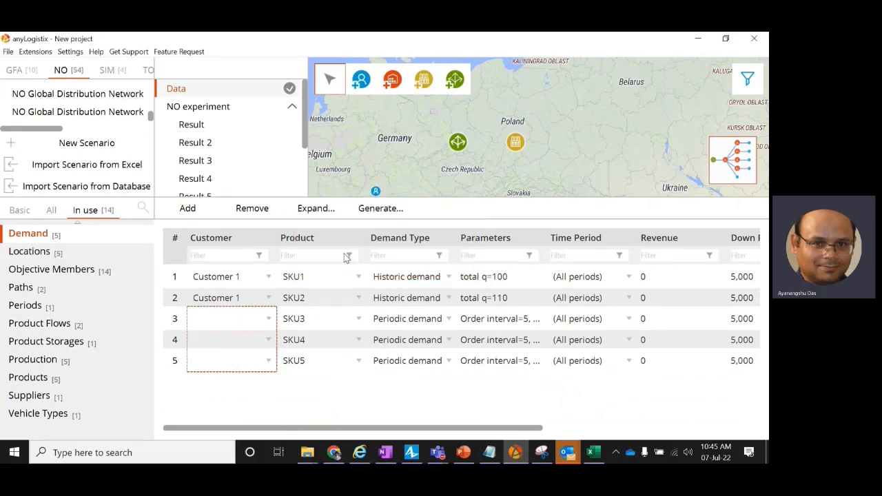
Change the demand type of the SKU3, SKU4 and SKU5 rows to Historic demand in one edit
{"action": "left_click", "coordinate": [493, 319]}
{"action": "left_click", "coordinate": [412, 315]}
{"action": "left_click_drag", "start_coordinate": [412, 315], "coordinate": [414, 359]}
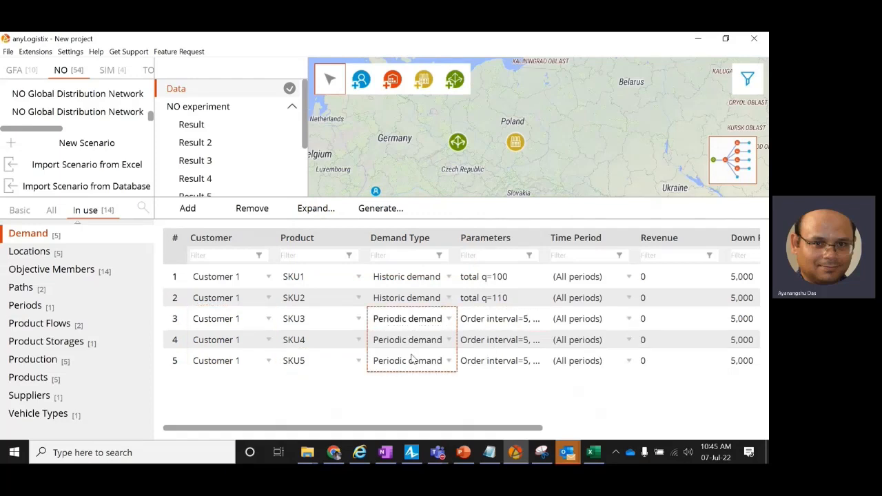
{"action": "double_click", "coordinate": [415, 358]}
{"action": "left_click", "coordinate": [390, 219]}
{"action": "left_click", "coordinate": [382, 274]}
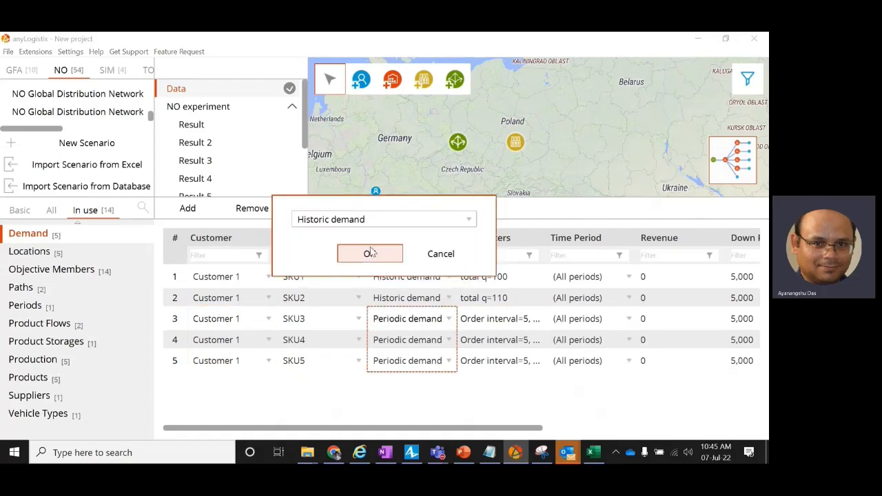
{"action": "left_click", "coordinate": [369, 253]}
Give the SKU3 and SKU4 demand rows a historic demand entry with a quantity of 100
{"action": "left_click", "coordinate": [493, 314]}
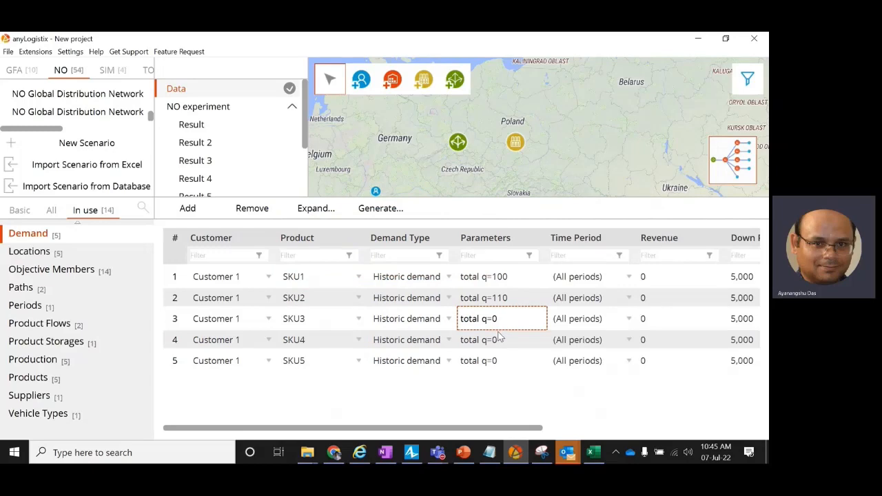
{"action": "left_click_drag", "start_coordinate": [500, 339], "coordinate": [494, 343]}
{"action": "double_click", "coordinate": [494, 343]}
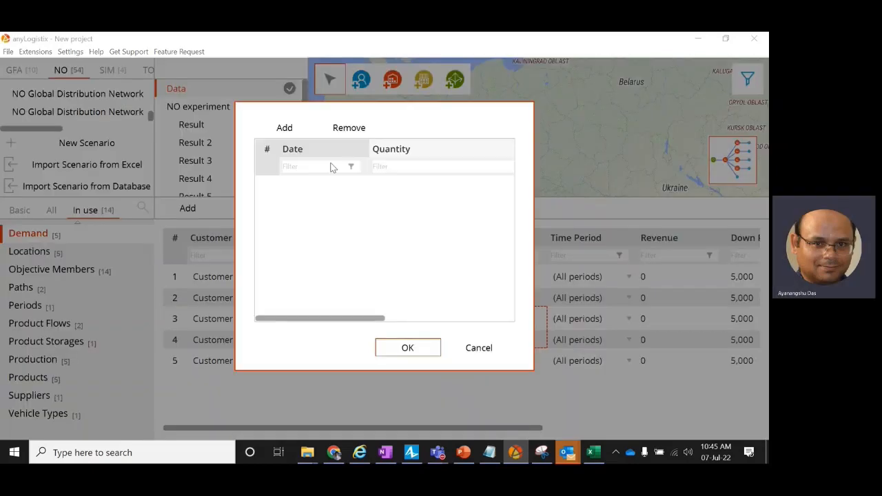
{"action": "left_click", "coordinate": [283, 129]}
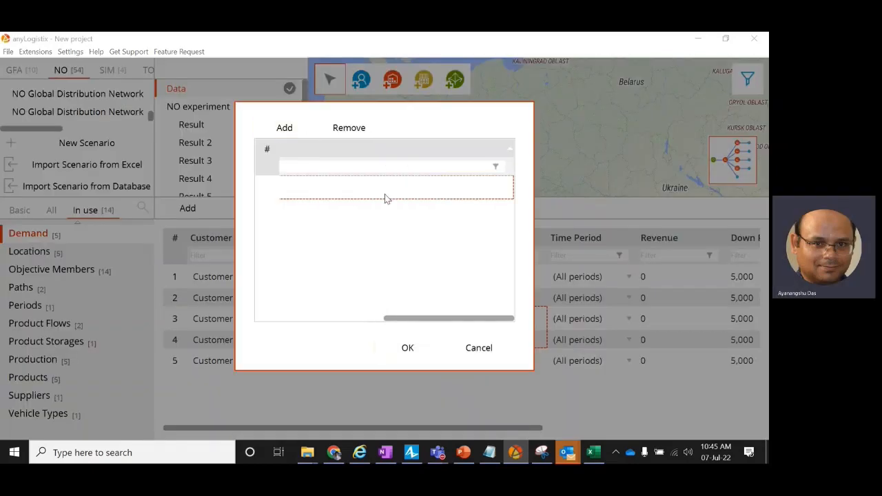
{"action": "left_click", "coordinate": [408, 348]}
Give the SKU5 demand row a historic demand entry with a quantity of 200
{"action": "left_click", "coordinate": [496, 360]}
{"action": "double_click", "coordinate": [497, 360]}
{"action": "left_click", "coordinate": [284, 128]}
{"action": "left_click", "coordinate": [407, 348]}
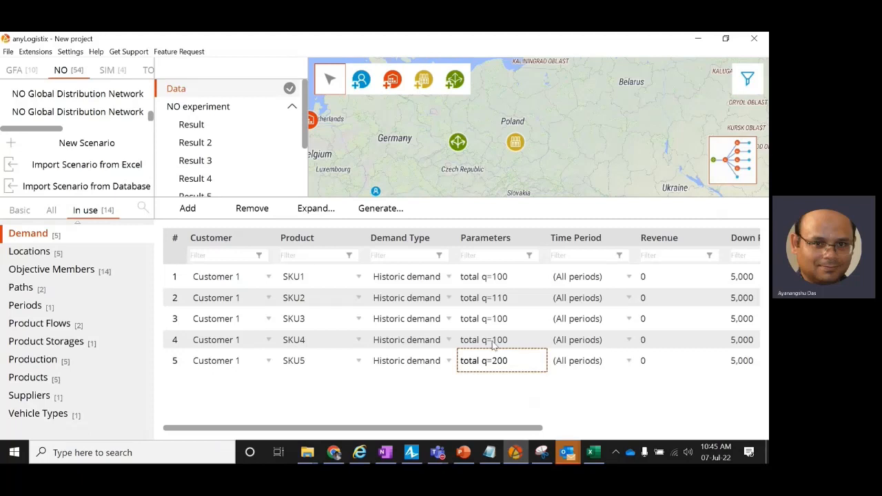
Review the labels, sites, costs and throughput limits of all rows in the Production data
{"action": "left_click", "coordinate": [64, 365]}
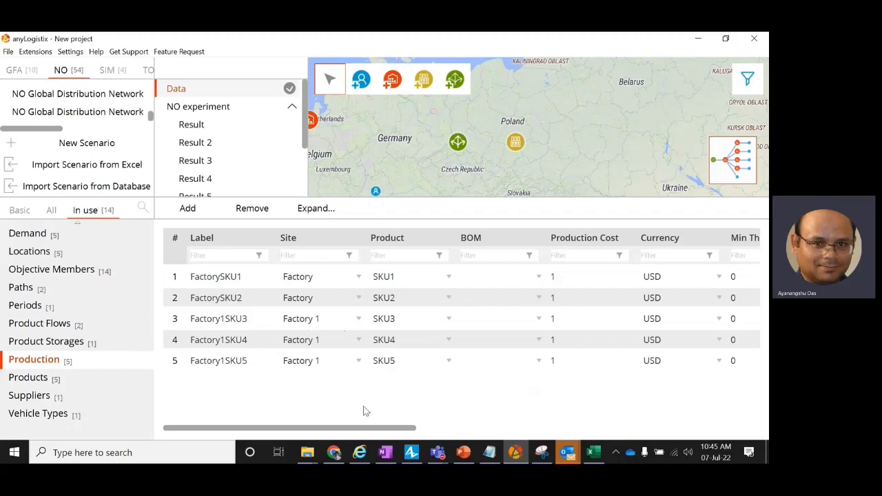
{"action": "left_click_drag", "start_coordinate": [392, 428], "coordinate": [507, 433]}
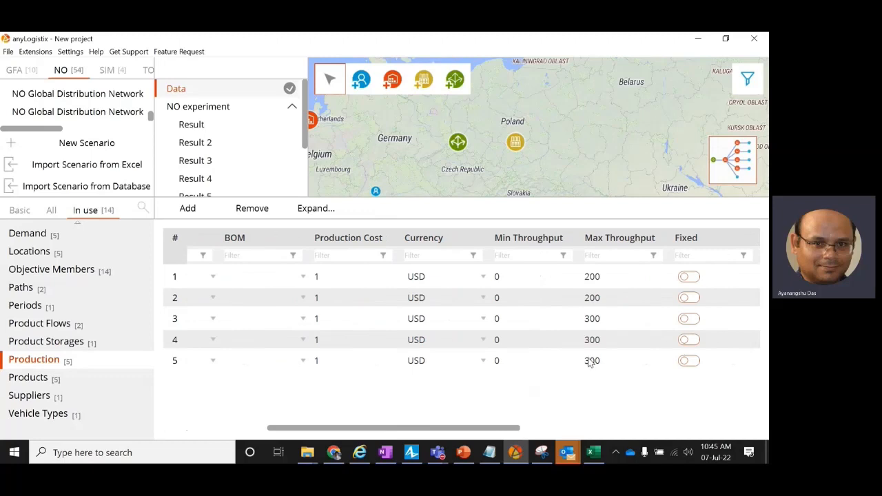
{"action": "left_click_drag", "start_coordinate": [511, 429], "coordinate": [537, 432]}
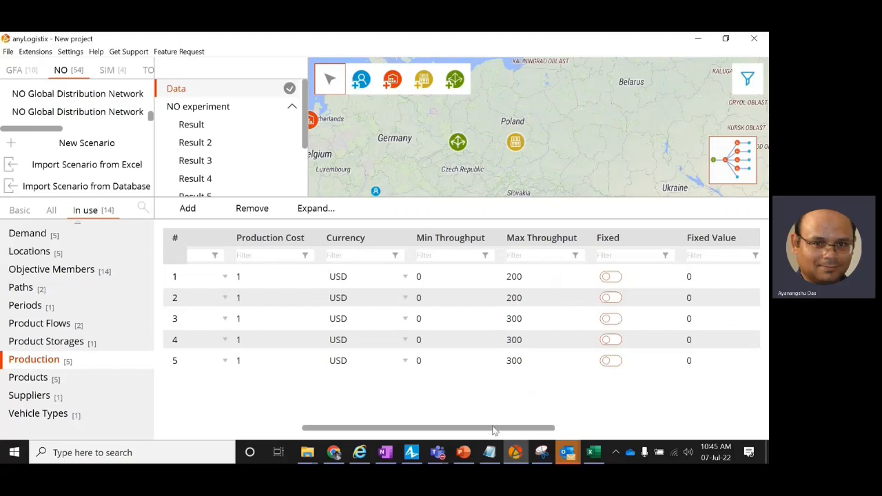
{"action": "left_click_drag", "start_coordinate": [493, 431], "coordinate": [354, 432]}
Widen the Left-Hand Side column of the Custom Constraints data to fit its content and add a second constraint
{"action": "scroll", "coordinate": [97, 333], "scroll_direction": "up", "scroll_amount": 2}
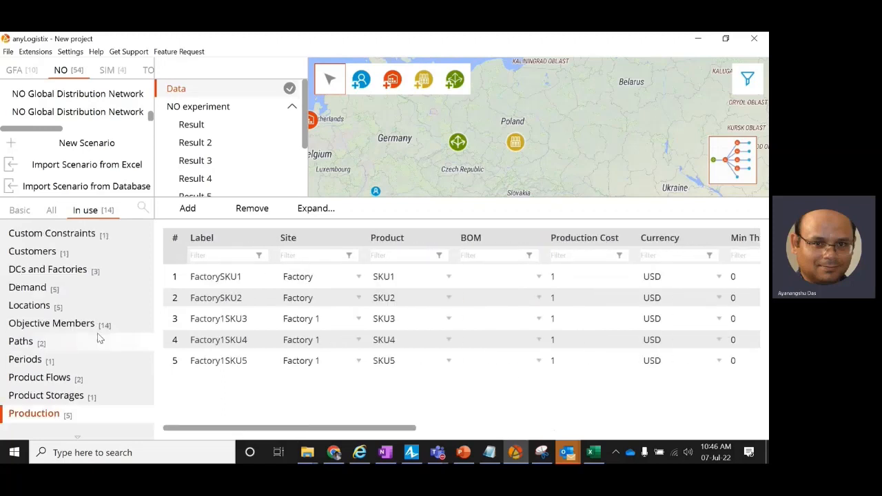
{"action": "left_click", "coordinate": [76, 238]}
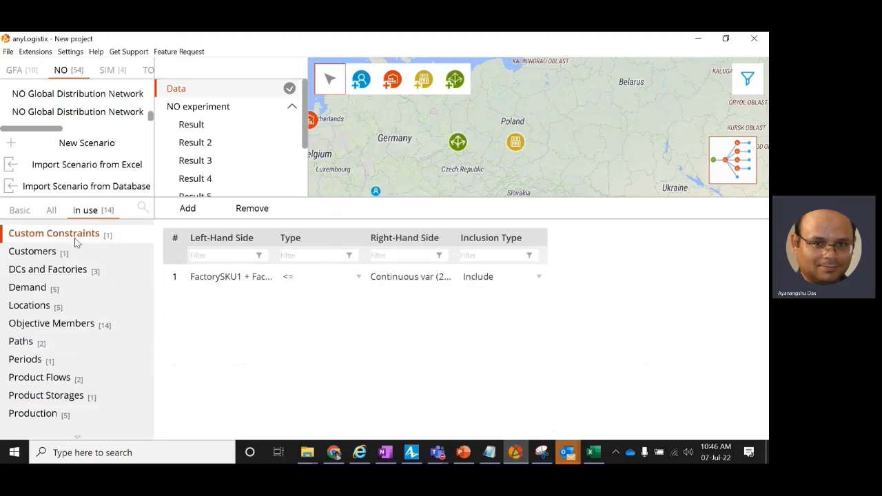
{"action": "double_click", "coordinate": [276, 237]}
{"action": "left_click", "coordinate": [187, 209]}
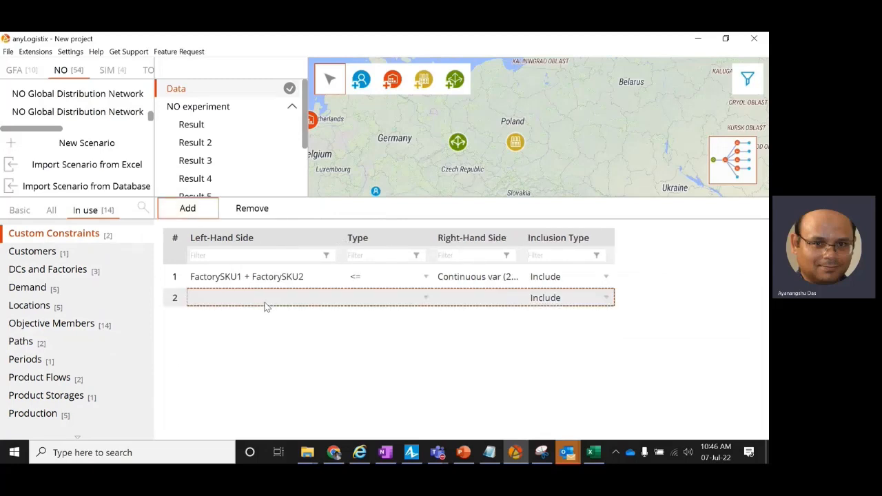
Set the second constraint's left-hand side to an expression adding Factory1SKU3, Factory1SKU4 and Factory1SKU5, each with coefficient 1
{"action": "double_click", "coordinate": [269, 298]}
{"action": "left_click", "coordinate": [254, 168]}
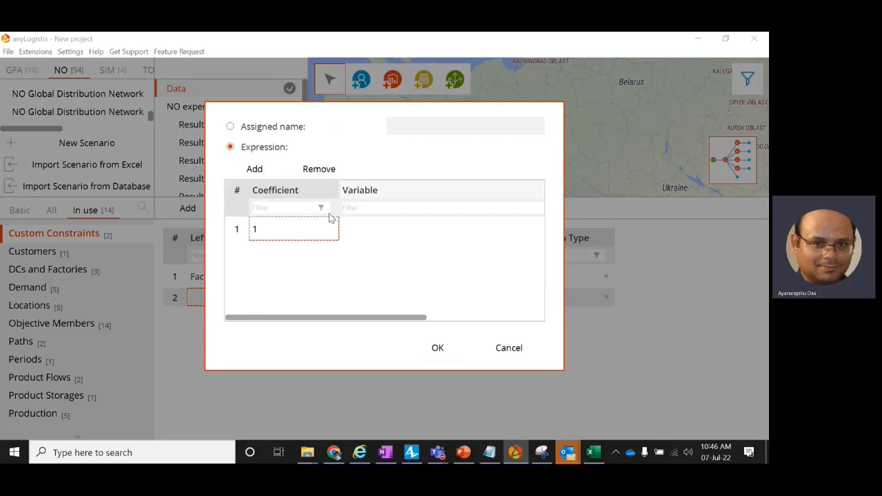
{"action": "left_click", "coordinate": [388, 232]}
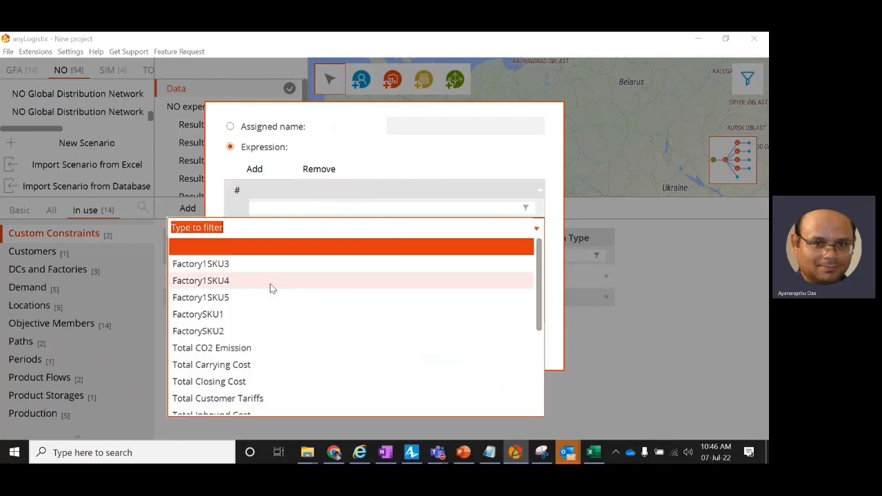
{"action": "left_click", "coordinate": [240, 265]}
{"action": "left_click", "coordinate": [256, 169]}
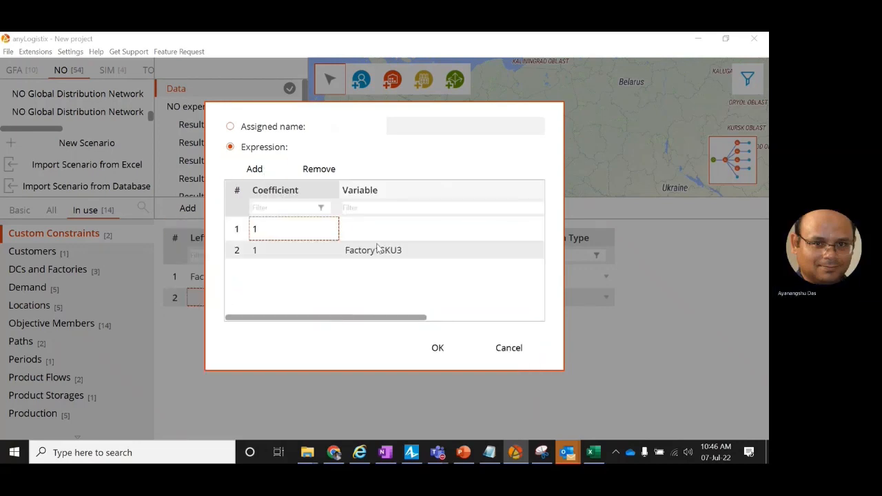
{"action": "left_click", "coordinate": [356, 231]}
{"action": "left_click", "coordinate": [301, 282]}
{"action": "left_click", "coordinate": [257, 169]}
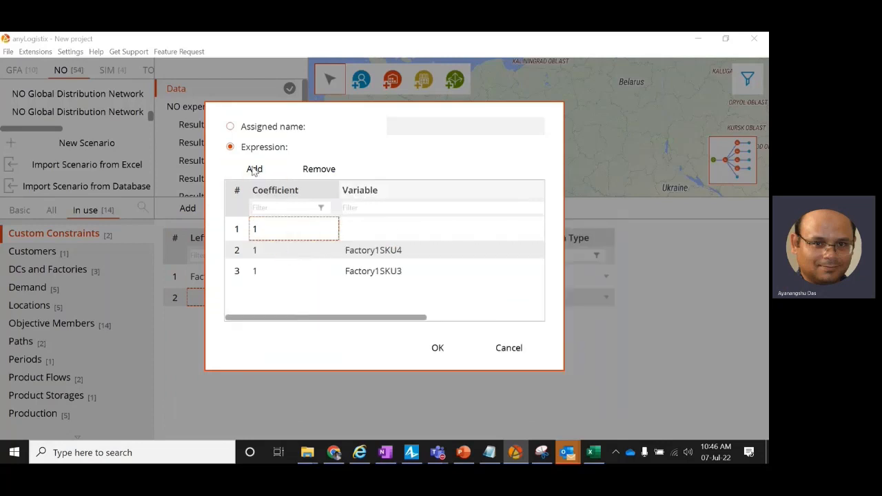
{"action": "left_click", "coordinate": [398, 228]}
{"action": "left_click", "coordinate": [252, 298]}
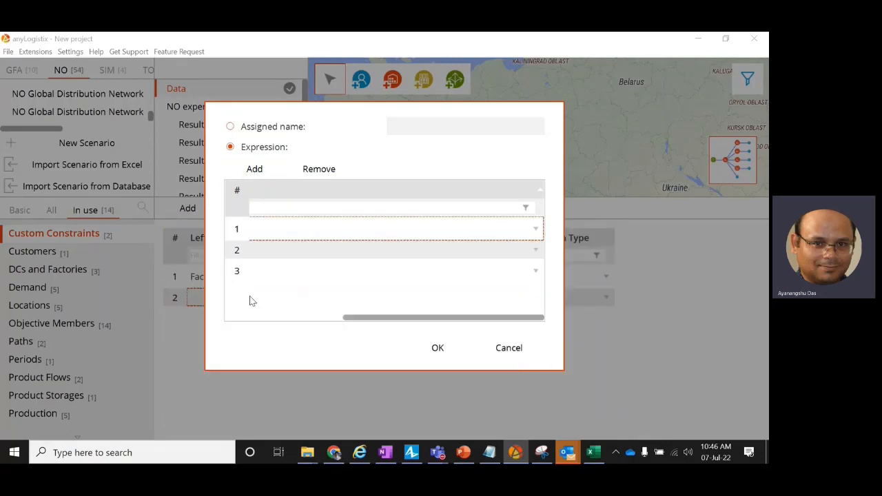
{"action": "left_click", "coordinate": [437, 347]}
Set the type of the second custom constraint to <=
{"action": "left_click", "coordinate": [402, 303]}
{"action": "left_click", "coordinate": [402, 303]}
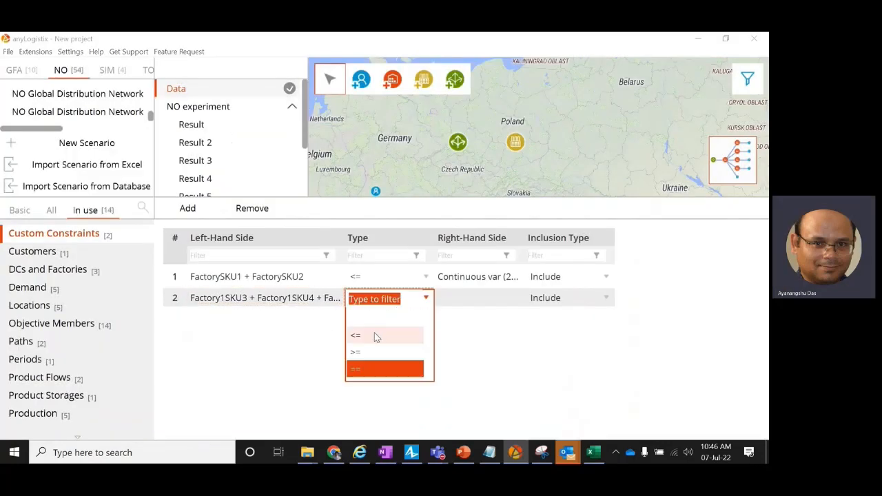
{"action": "left_click", "coordinate": [375, 332]}
{"action": "left_click", "coordinate": [488, 297]}
{"action": "left_click", "coordinate": [496, 300]}
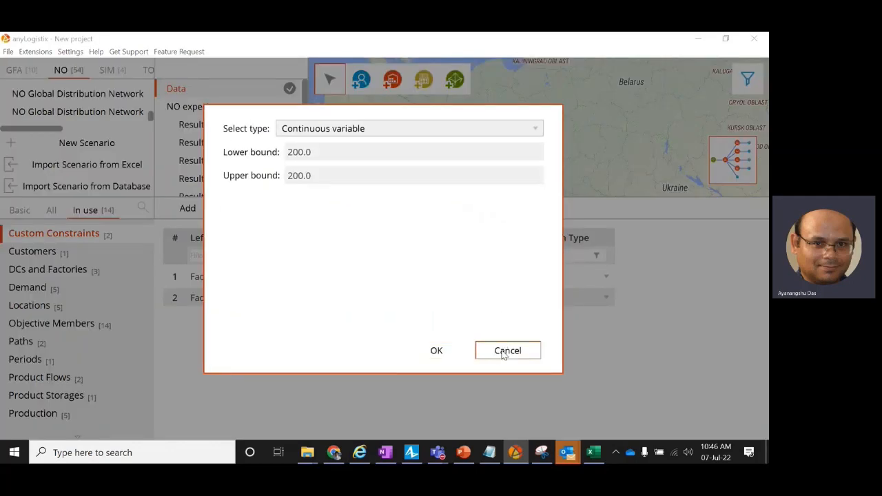
{"action": "left_click", "coordinate": [508, 350]}
Define the second constraint's right-hand side as a continuous variable with lower and upper bounds of 300
{"action": "left_click", "coordinate": [484, 299]}
{"action": "left_click", "coordinate": [261, 152]}
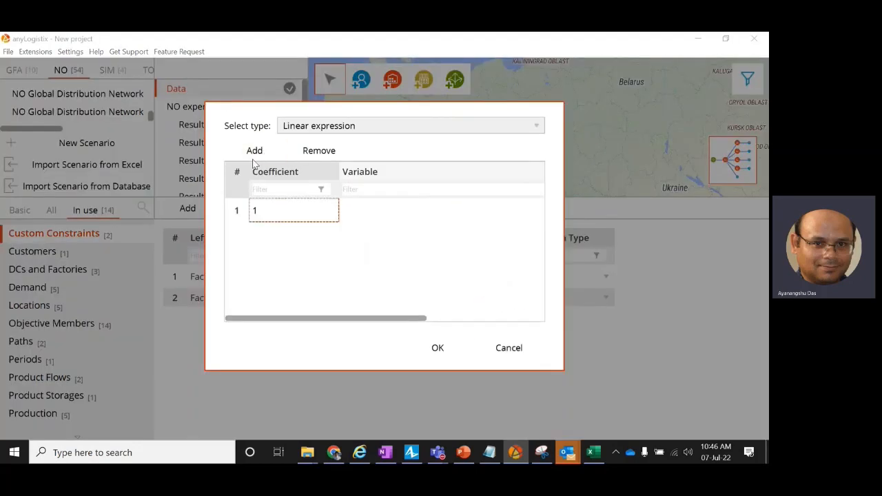
{"action": "left_click", "coordinate": [366, 214]}
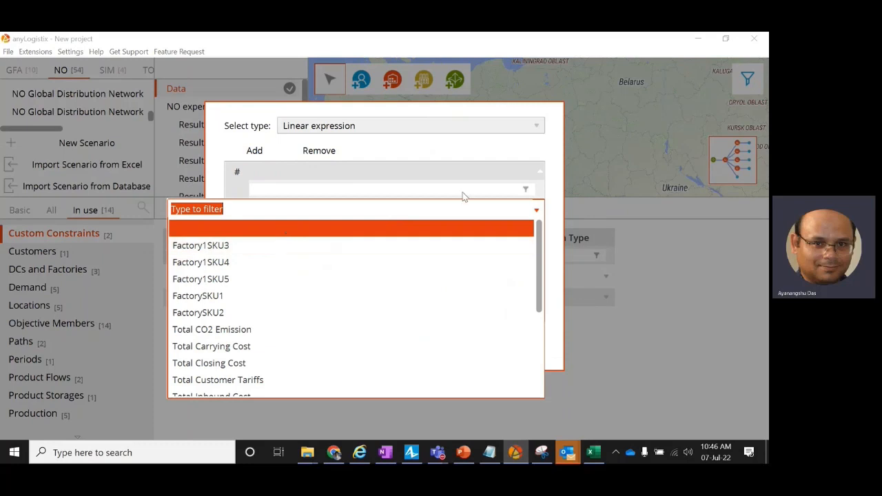
{"action": "left_click", "coordinate": [328, 127]}
{"action": "left_click", "coordinate": [325, 146]}
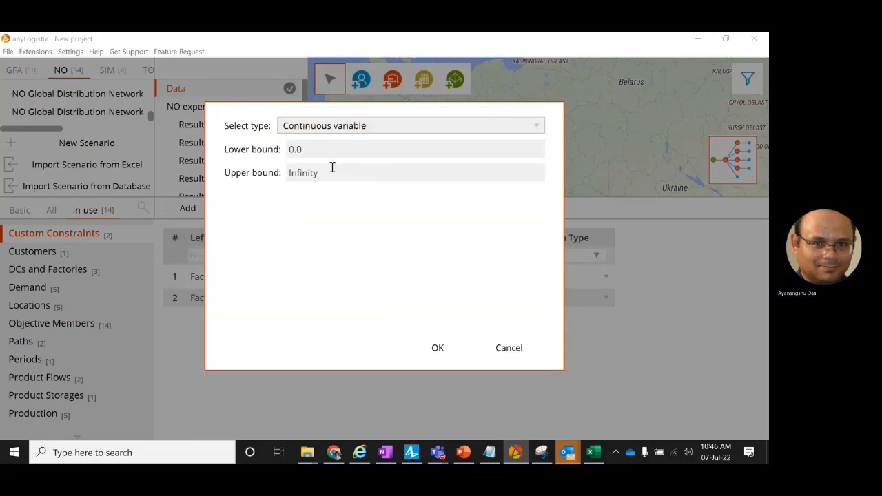
{"action": "left_click_drag", "start_coordinate": [319, 149], "coordinate": [242, 156]}
{"action": "type", "text": "300"}
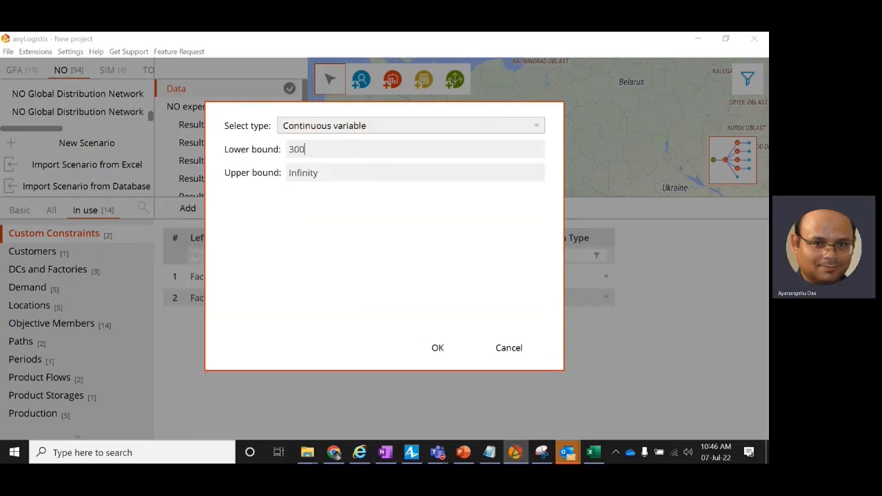
{"action": "key", "text": "Return"}
{"action": "left_click_drag", "start_coordinate": [319, 173], "coordinate": [226, 177]}
{"action": "type", "text": "300"}
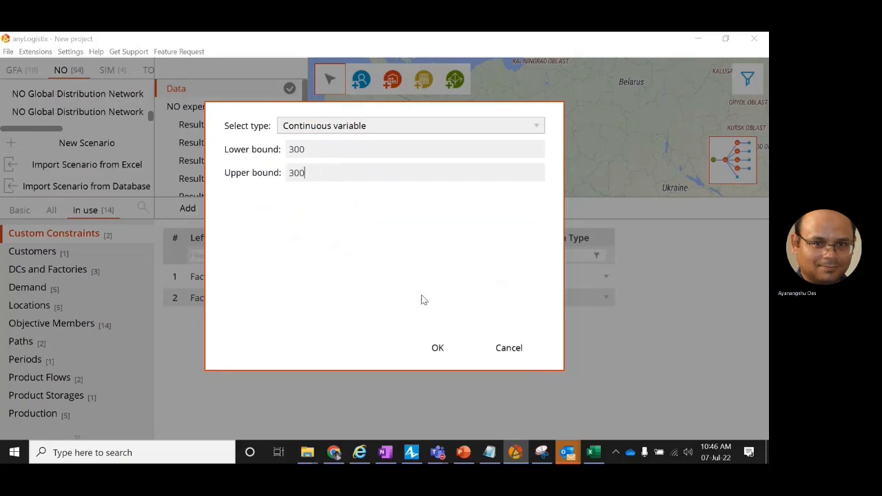
{"action": "left_click", "coordinate": [439, 347]}
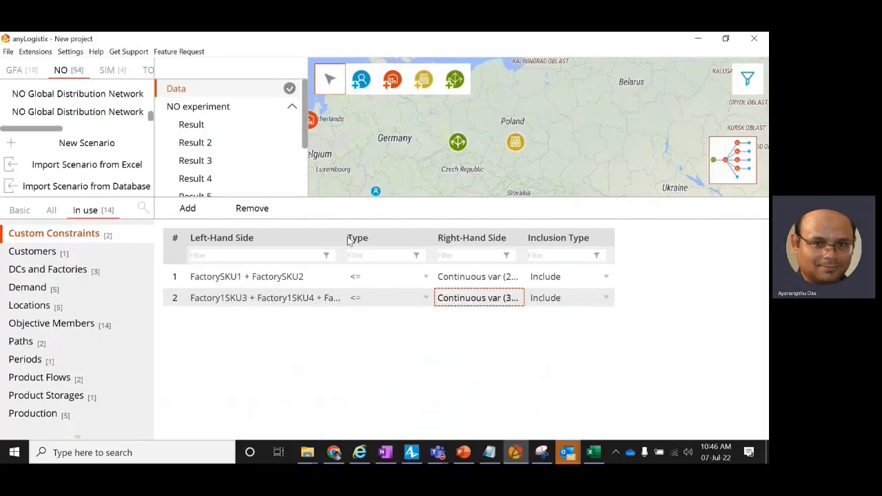
Widen the Left-Hand Side and Right-Hand Side columns of the Custom Constraints data to fit their content
{"action": "left_click_drag", "start_coordinate": [346, 238], "coordinate": [418, 240]}
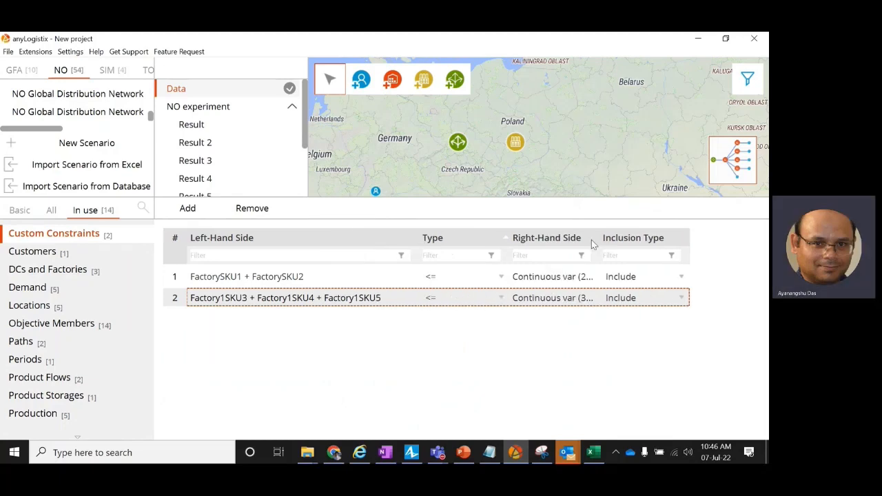
{"action": "left_click_drag", "start_coordinate": [599, 239], "coordinate": [671, 239]}
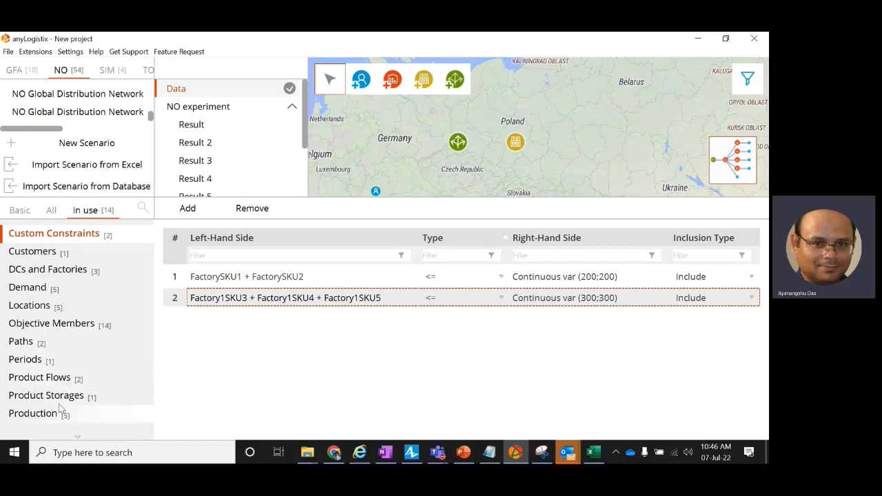
Review the products, the factories, the production rows with their throughput limits, and the custom constraints
{"action": "scroll", "coordinate": [65, 420], "scroll_direction": "down", "scroll_amount": 1}
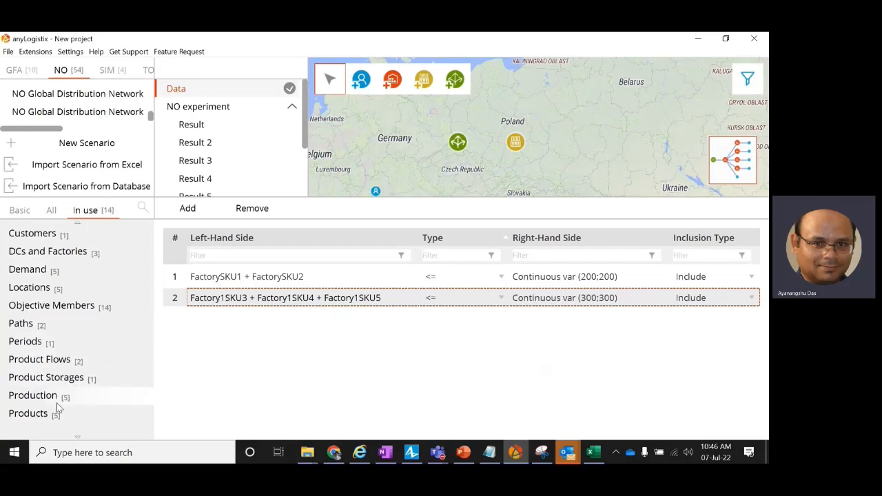
{"action": "left_click", "coordinate": [55, 413]}
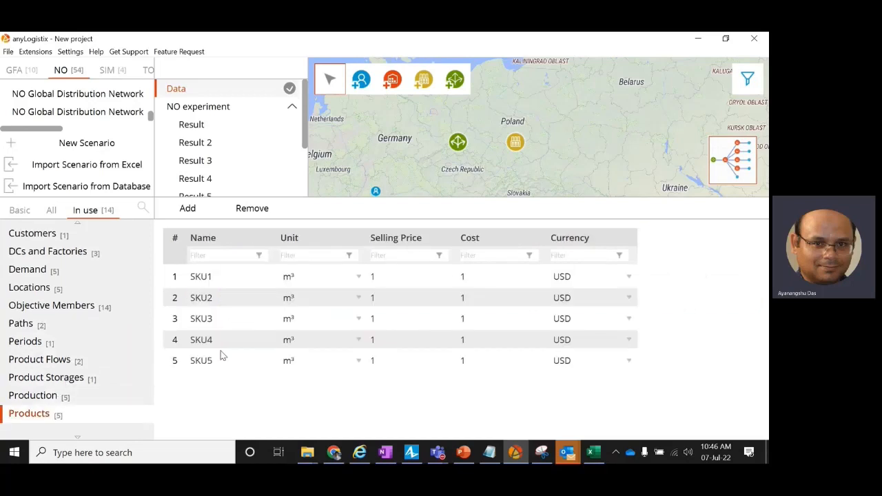
{"action": "left_click", "coordinate": [69, 396]}
{"action": "scroll", "coordinate": [69, 350], "scroll_direction": "up", "scroll_amount": 1}
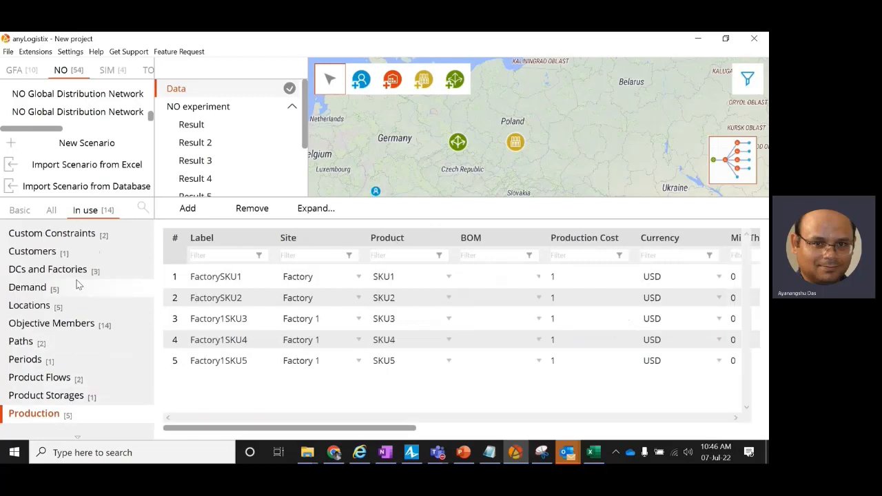
{"action": "left_click", "coordinate": [78, 287]}
{"action": "left_click", "coordinate": [75, 271]}
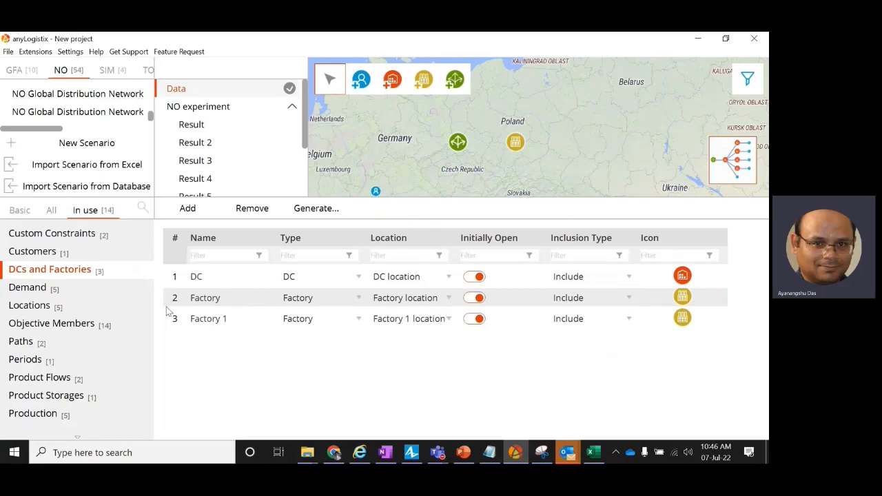
{"action": "scroll", "coordinate": [83, 369], "scroll_direction": "down", "scroll_amount": 1}
{"action": "left_click", "coordinate": [88, 395]}
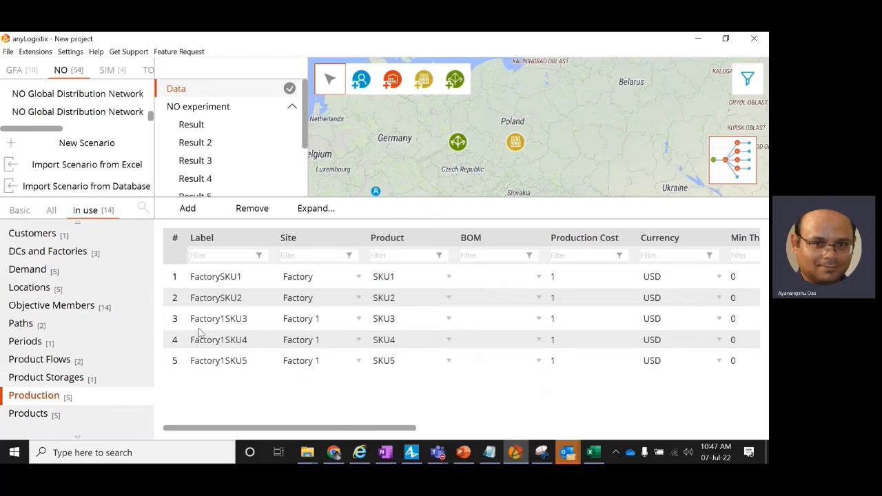
{"action": "left_click_drag", "start_coordinate": [373, 432], "coordinate": [508, 432]}
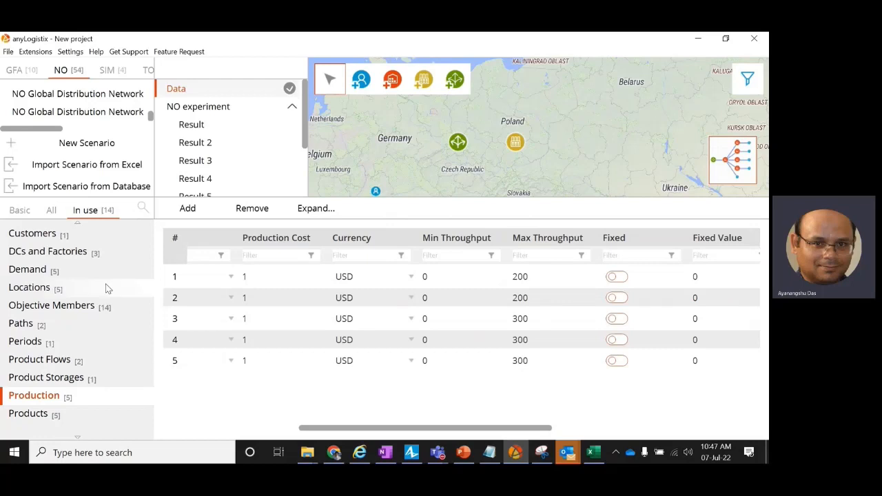
{"action": "scroll", "coordinate": [108, 286], "scroll_direction": "up", "scroll_amount": 1}
{"action": "left_click", "coordinate": [93, 236]}
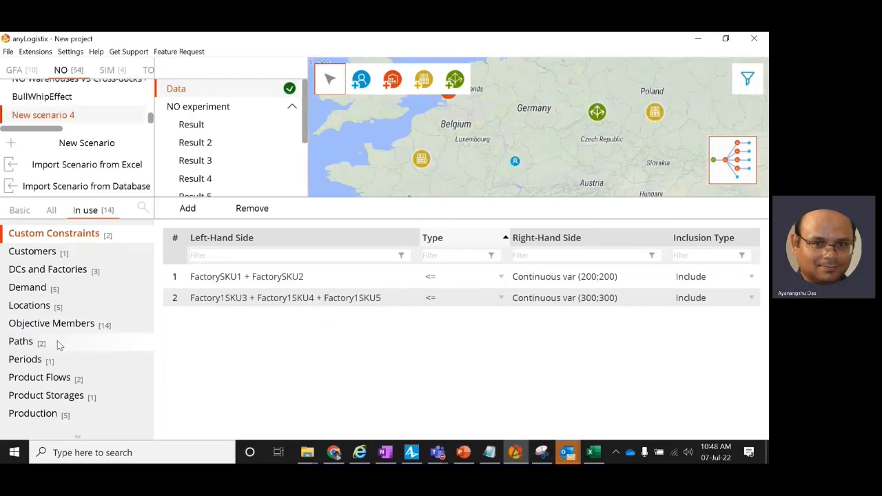
Add a third path running from Factory 1 to DC in the Paths data
{"action": "left_click", "coordinate": [27, 342]}
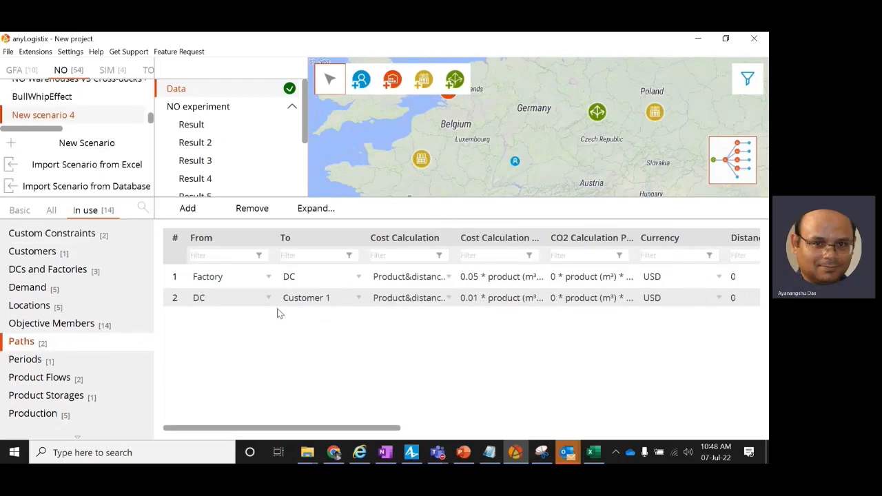
{"action": "left_click", "coordinate": [199, 210]}
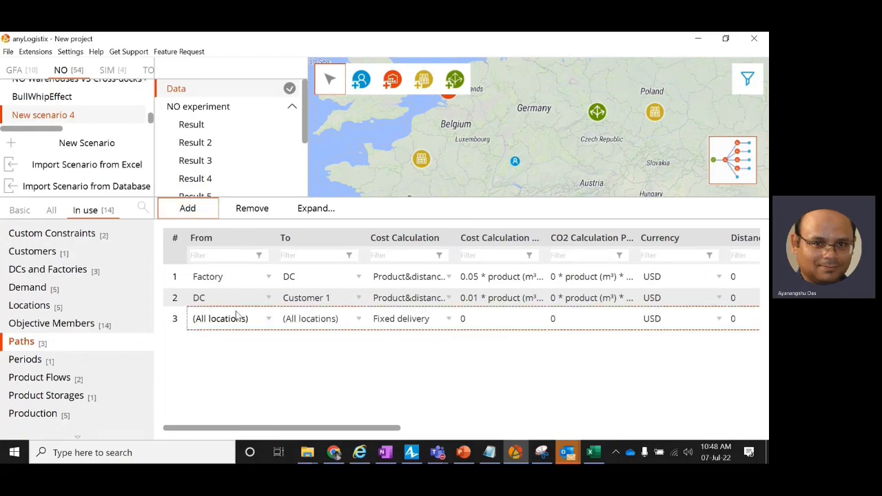
{"action": "left_click", "coordinate": [236, 318]}
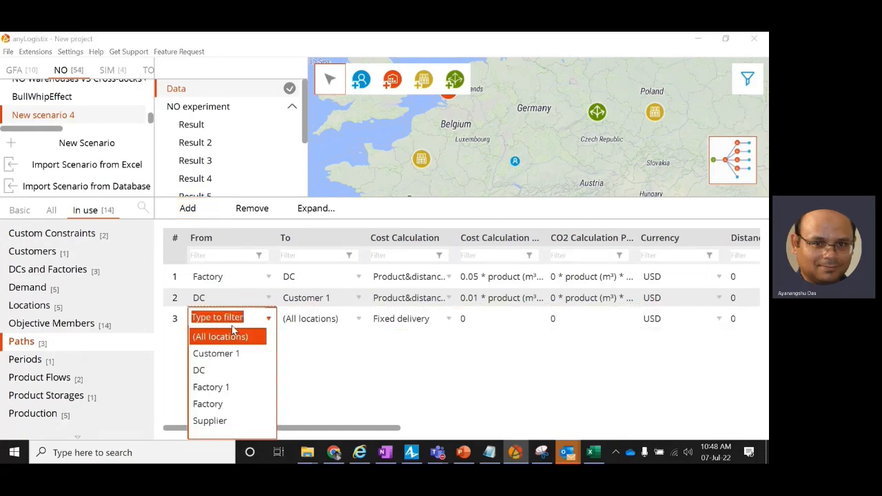
{"action": "left_click", "coordinate": [219, 388]}
{"action": "left_click", "coordinate": [320, 320]}
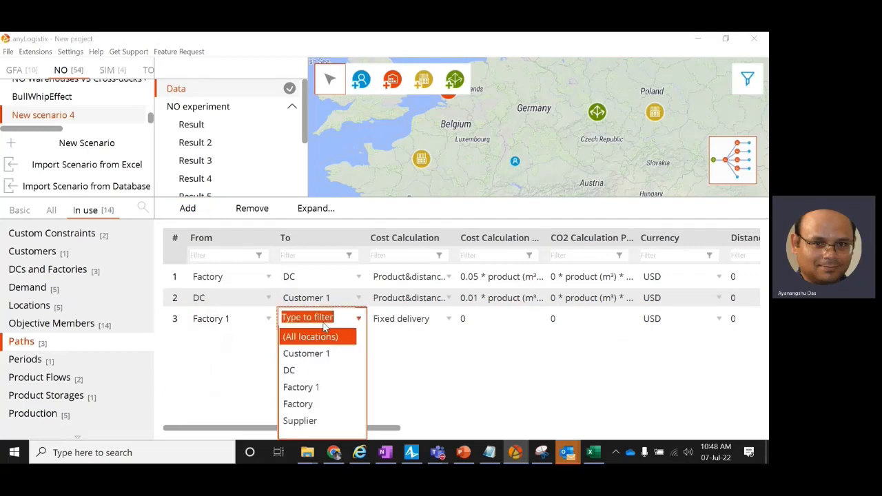
{"action": "left_click", "coordinate": [293, 371]}
Add a product flow with Factory 1 as source and DC as destination, and assign its vehicle type
{"action": "left_click", "coordinate": [68, 385]}
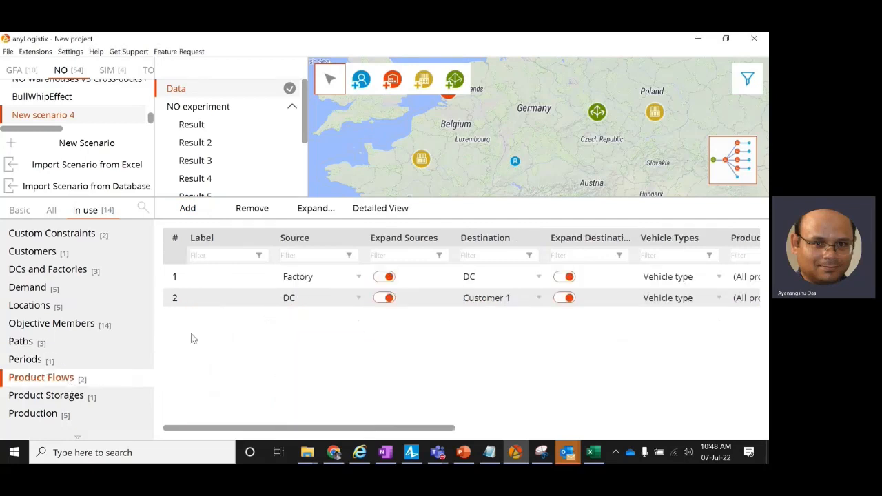
{"action": "left_click", "coordinate": [202, 216]}
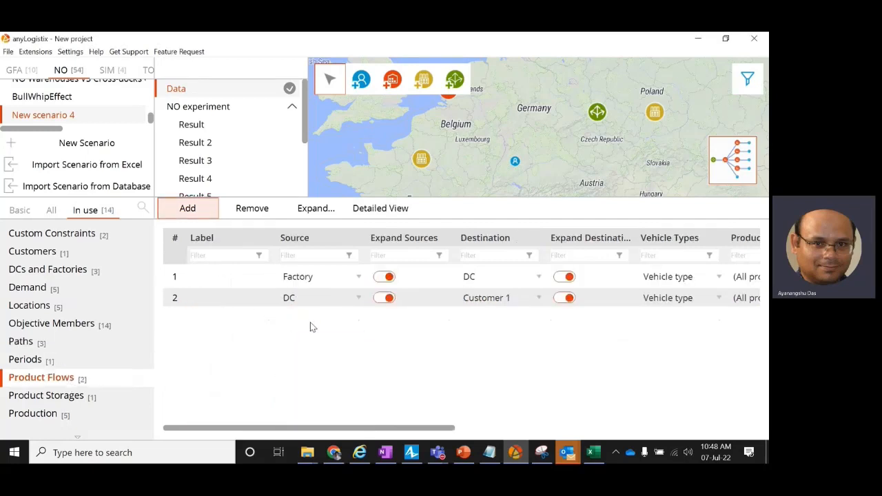
{"action": "left_click", "coordinate": [318, 321]}
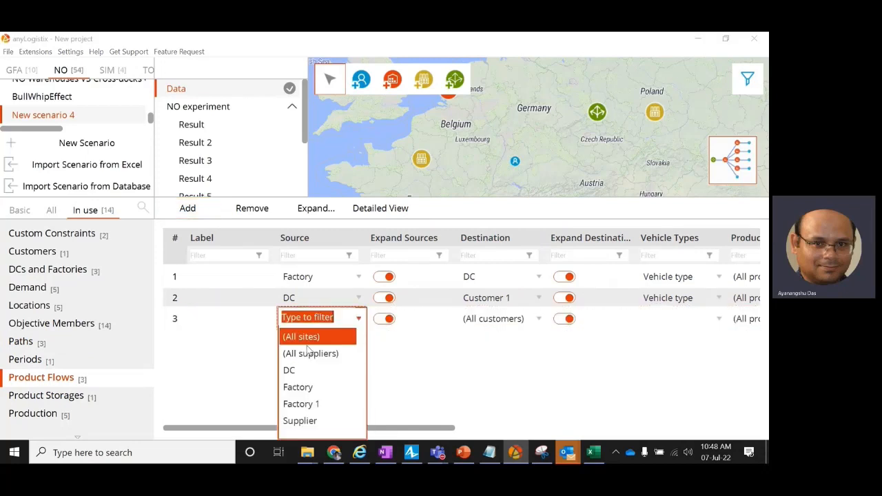
{"action": "left_click", "coordinate": [295, 406]}
{"action": "left_click", "coordinate": [491, 324]}
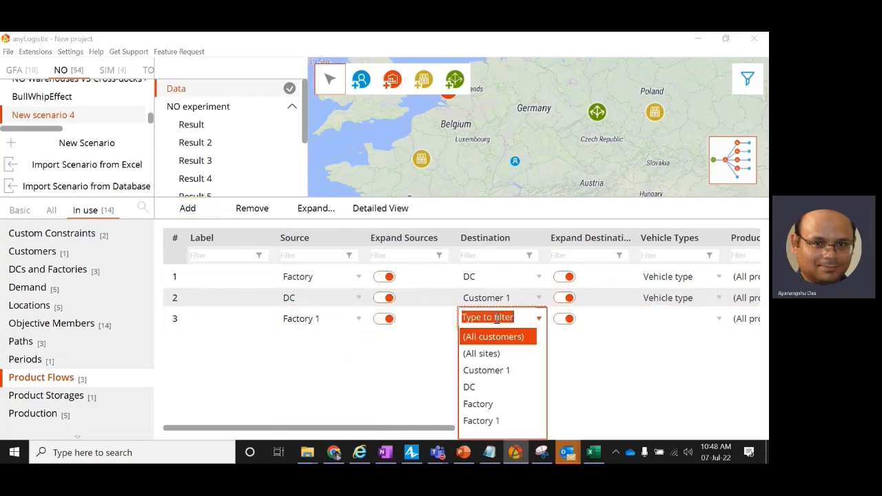
{"action": "left_click", "coordinate": [483, 388]}
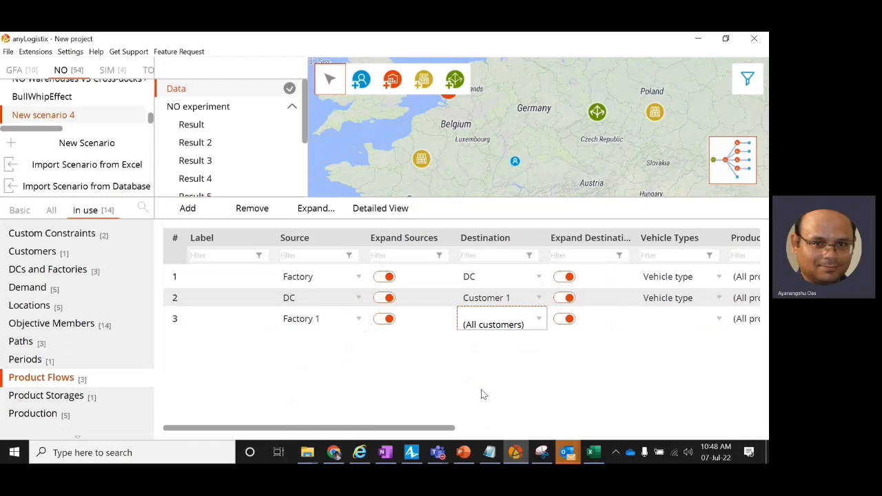
{"action": "left_click", "coordinate": [688, 320]}
{"action": "left_click", "coordinate": [658, 338]}
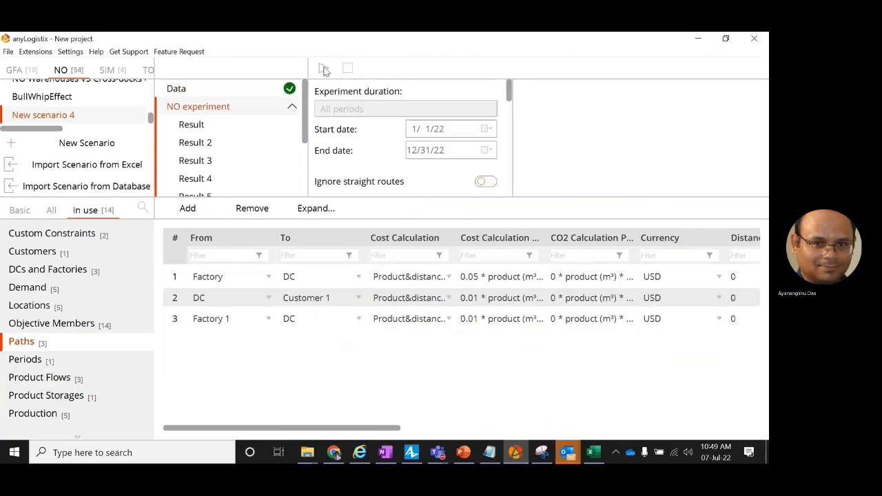
Run the NO experiment and examine the SKU1 and SKU2 flows from Factory to DC in the Product Flows results
{"action": "left_click", "coordinate": [323, 68]}
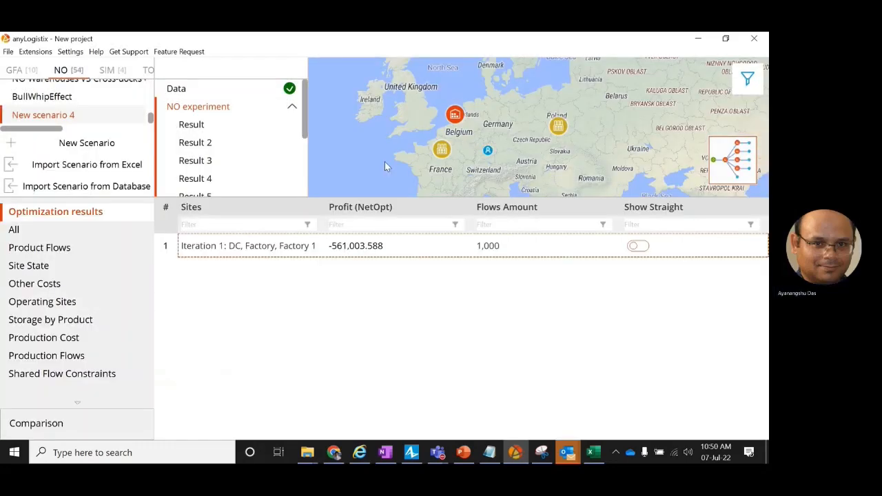
{"action": "left_click", "coordinate": [40, 248]}
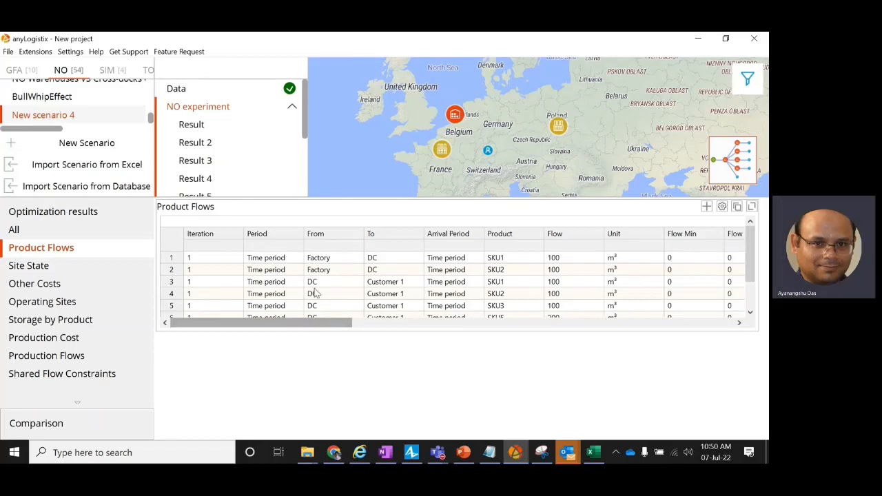
{"action": "left_click_drag", "start_coordinate": [314, 258], "coordinate": [557, 278]}
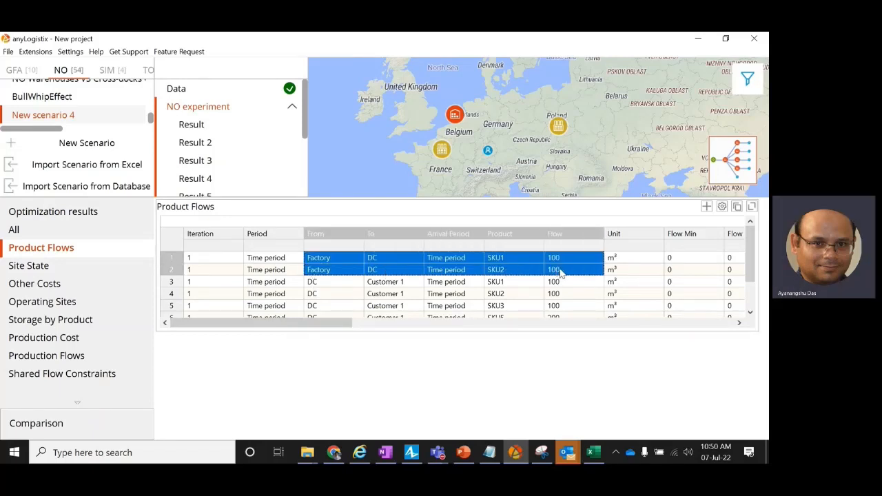
Enlarge the Product Flows results table and examine which products and amounts flow from Factory 1 to DC
{"action": "left_click", "coordinate": [752, 207]}
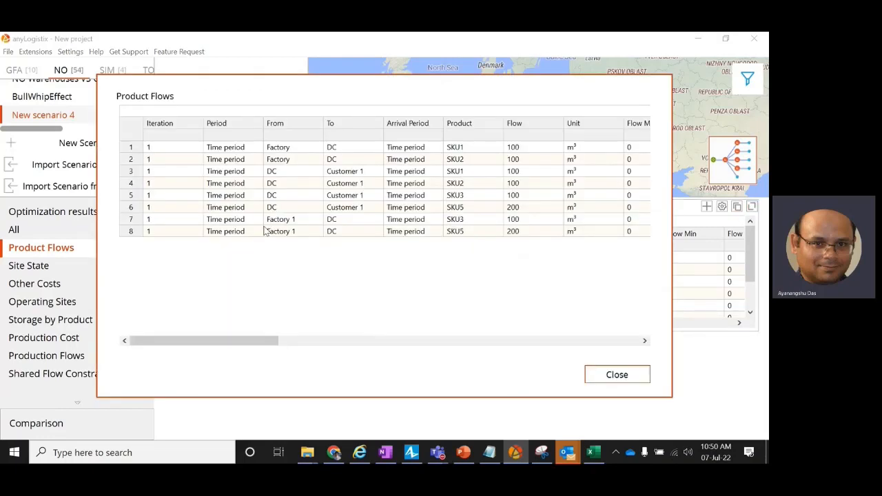
{"action": "left_click_drag", "start_coordinate": [281, 220], "coordinate": [457, 235]}
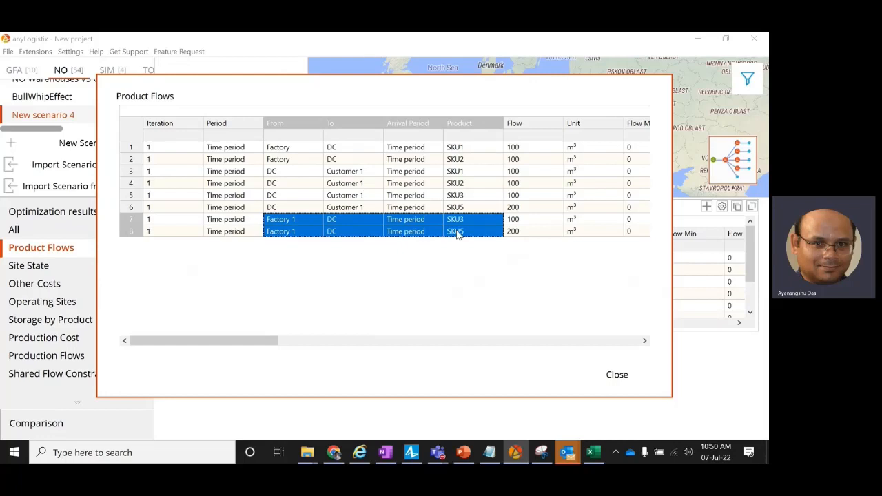
{"action": "left_click_drag", "start_coordinate": [457, 235], "coordinate": [513, 236]}
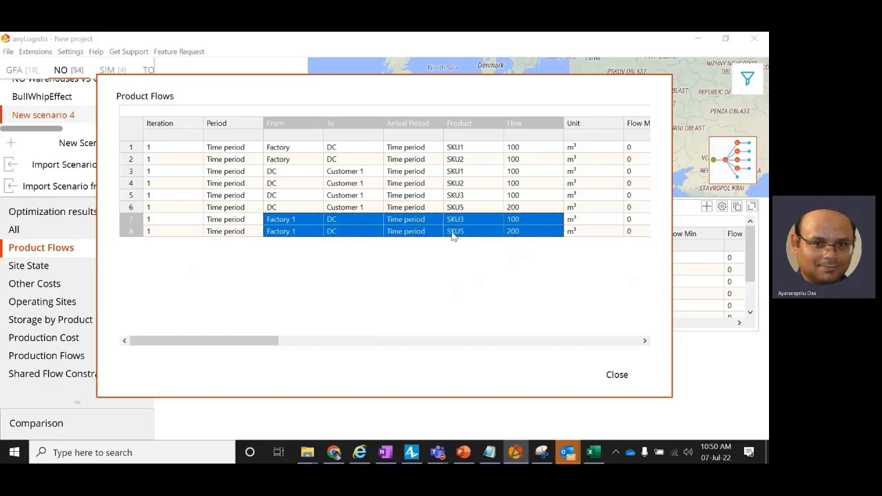
{"action": "left_click", "coordinate": [542, 230]}
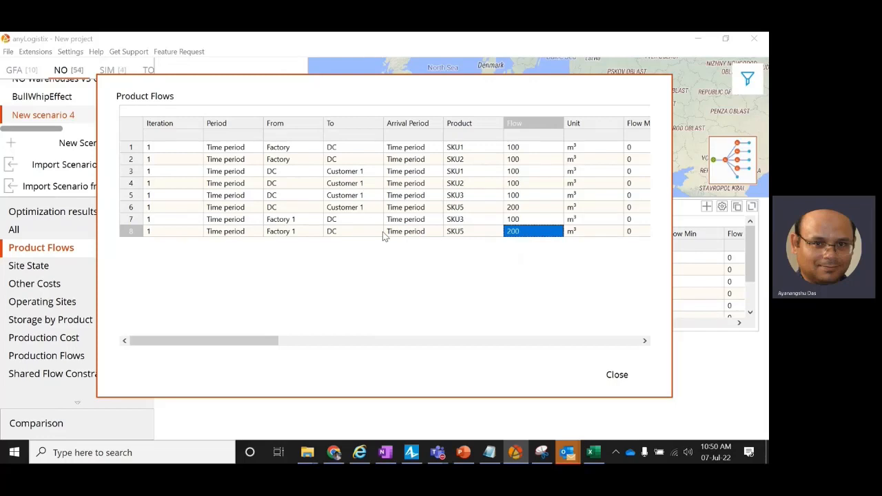
{"action": "left_click_drag", "start_coordinate": [273, 219], "coordinate": [559, 234]}
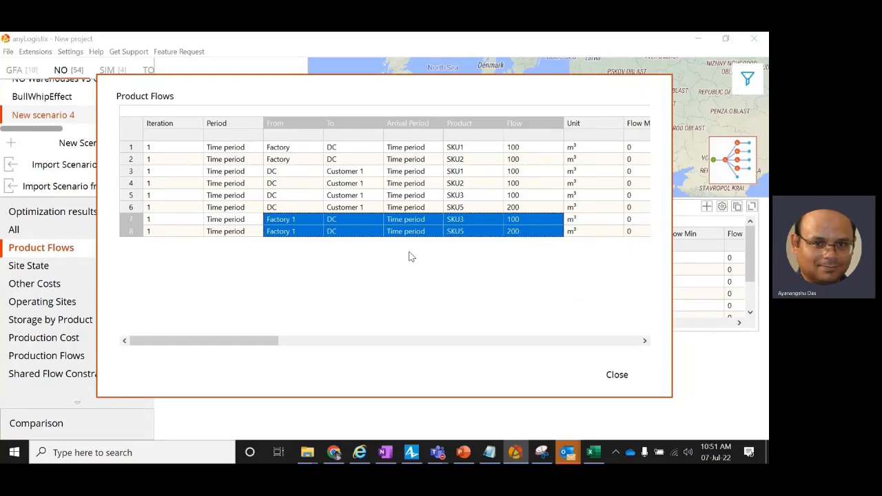
{"action": "left_click", "coordinate": [460, 221]}
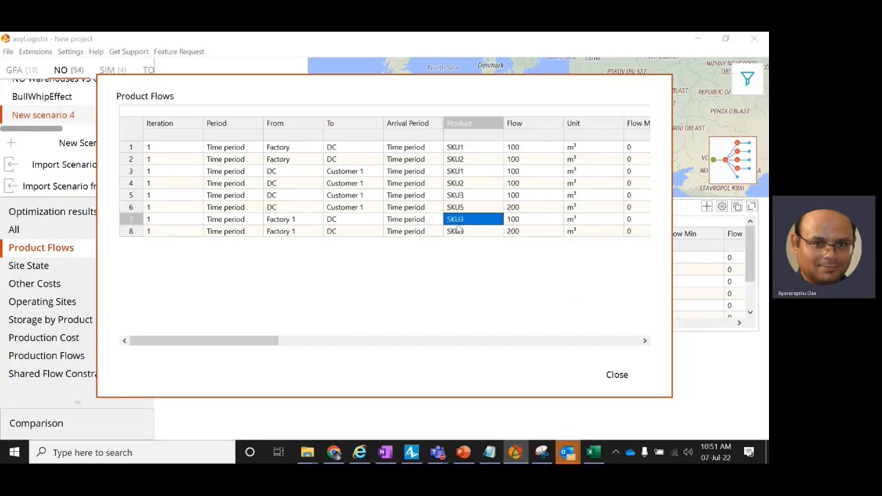
{"action": "left_click", "coordinate": [456, 232]}
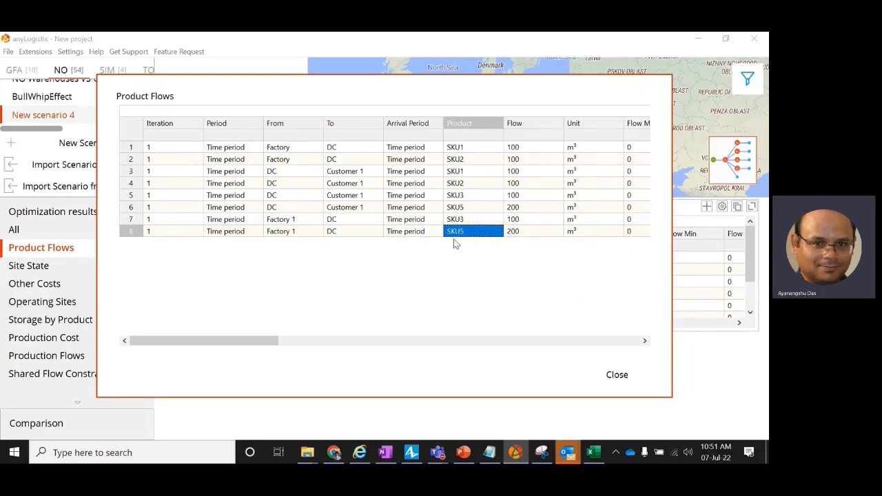
{"action": "left_click_drag", "start_coordinate": [303, 220], "coordinate": [463, 234]}
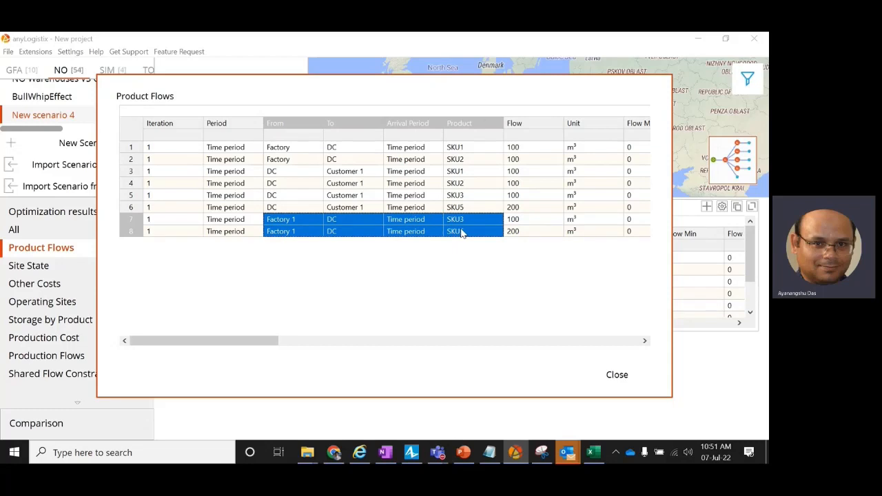
{"action": "left_click", "coordinate": [610, 376]}
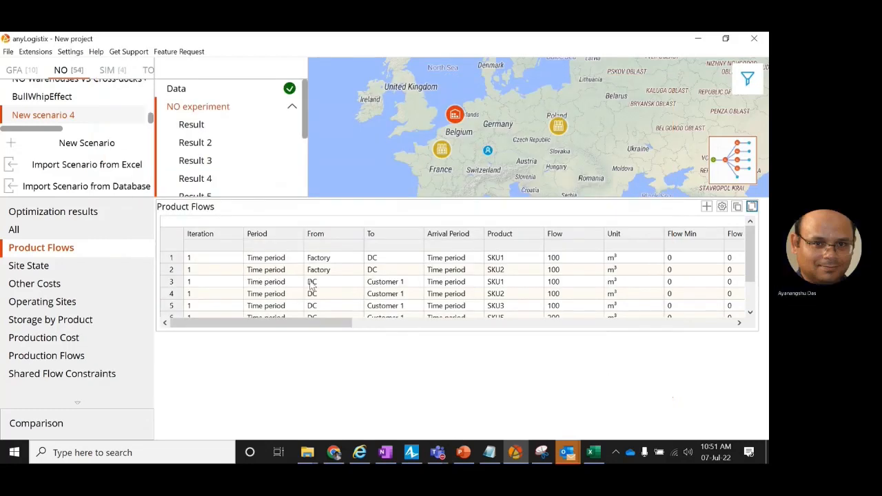
Set the selling price of SKU4 to 2 in the scenario's Products data
{"action": "left_click", "coordinate": [181, 95]}
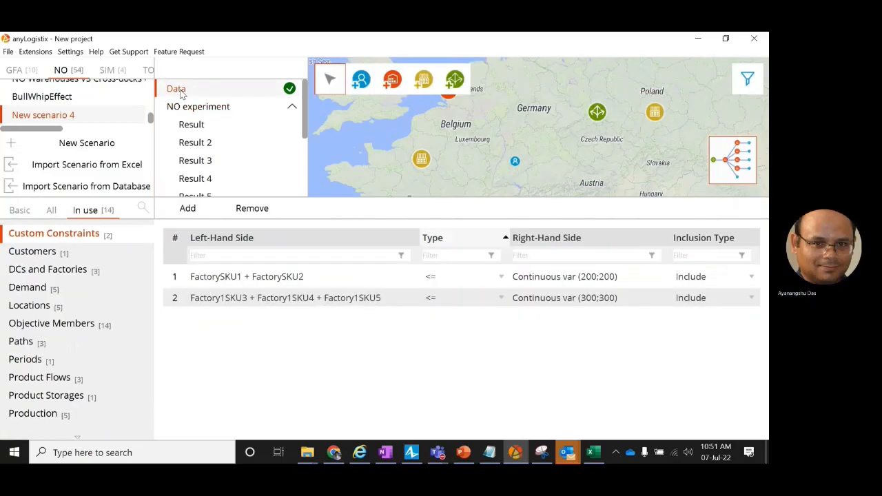
{"action": "scroll", "coordinate": [89, 386], "scroll_direction": "down", "scroll_amount": 2}
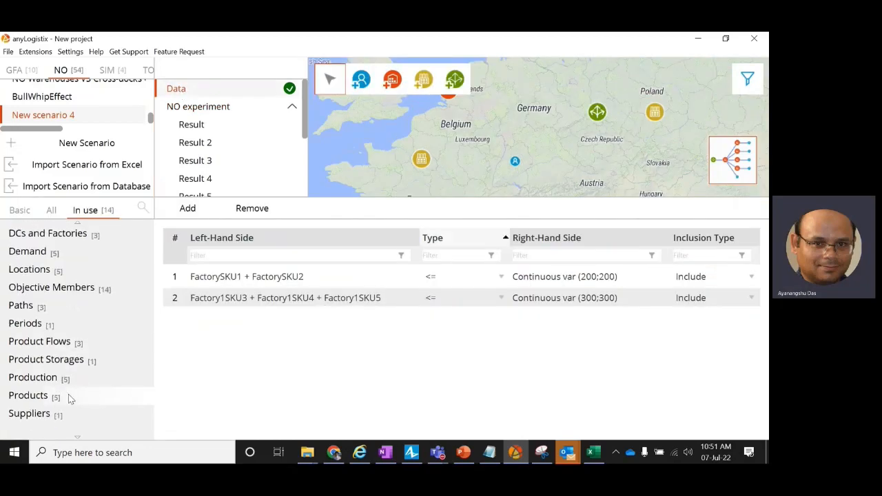
{"action": "left_click", "coordinate": [72, 395]}
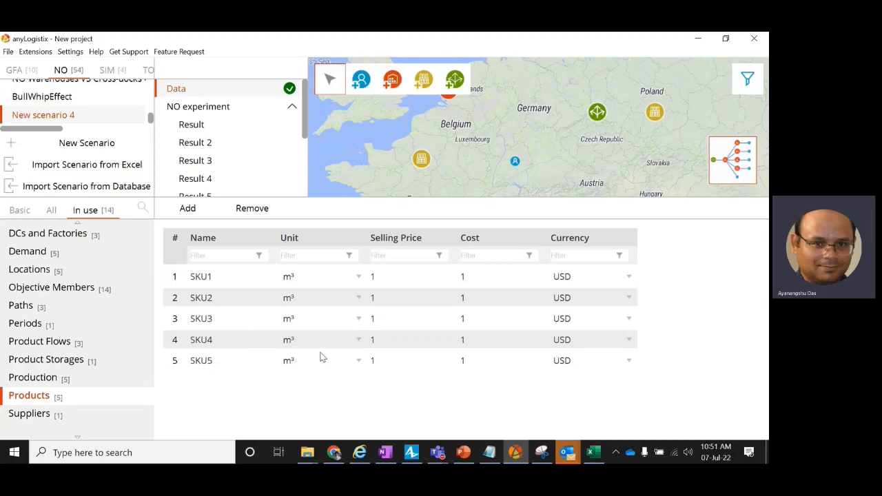
{"action": "double_click", "coordinate": [388, 342]}
{"action": "type", "text": "2"}
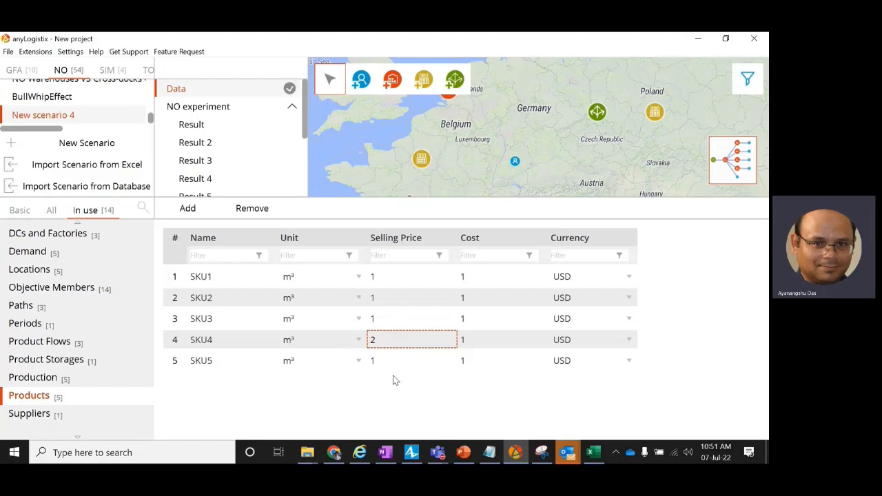
Run the NO experiment with the changed SKU4 selling price and open the Product Flows results
{"action": "left_click", "coordinate": [184, 108]}
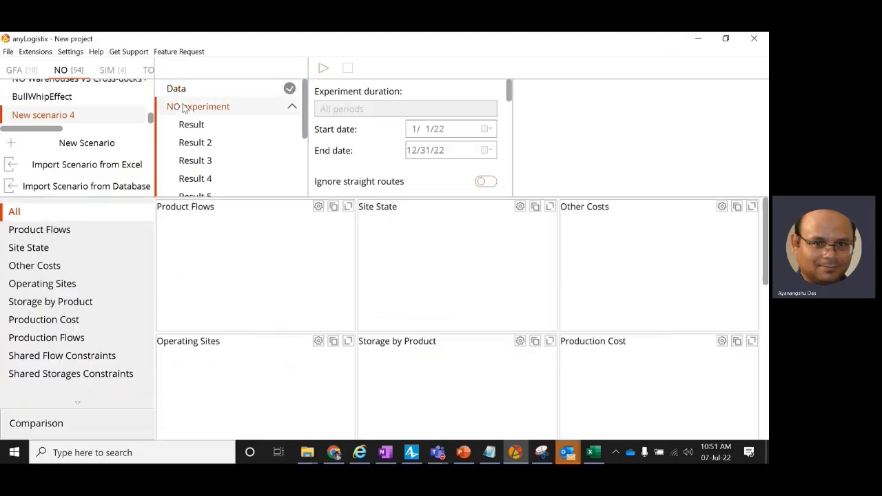
{"action": "left_click", "coordinate": [323, 67]}
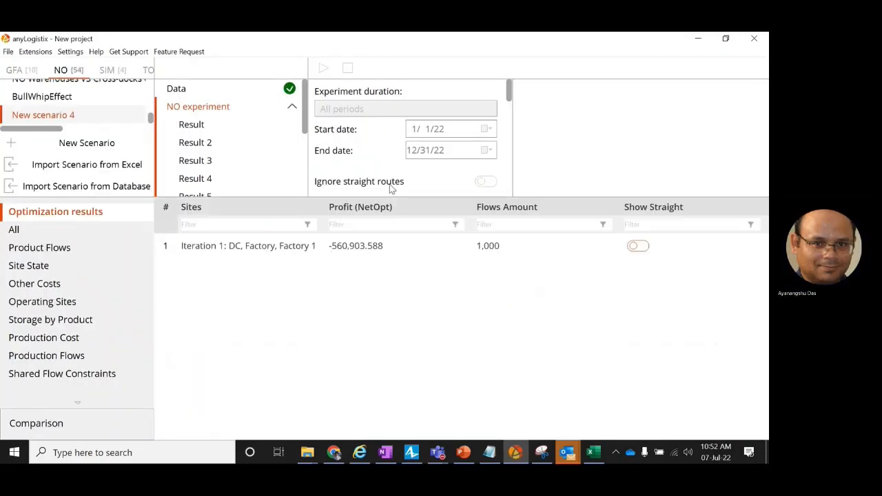
{"action": "double_click", "coordinate": [222, 249]}
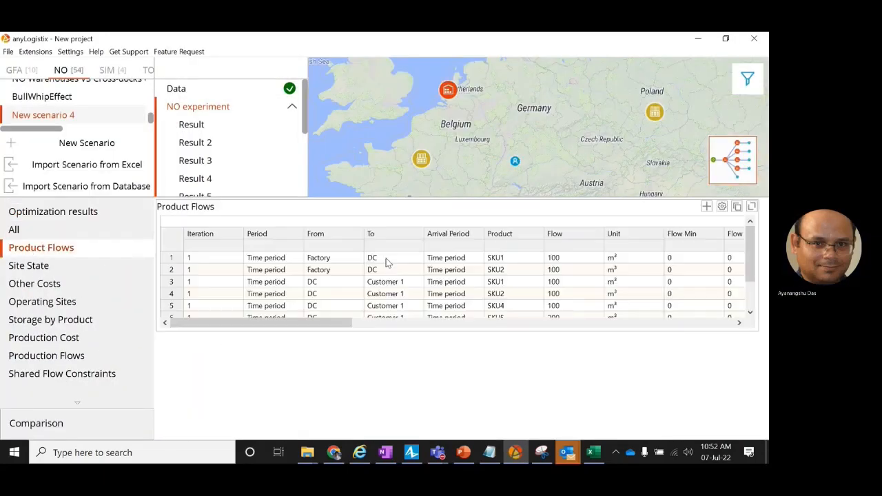
Examine the products and amounts flowing from Factory 1 to DC in the enlarged Product Flows table
{"action": "scroll", "coordinate": [385, 312], "scroll_direction": "down", "scroll_amount": 2}
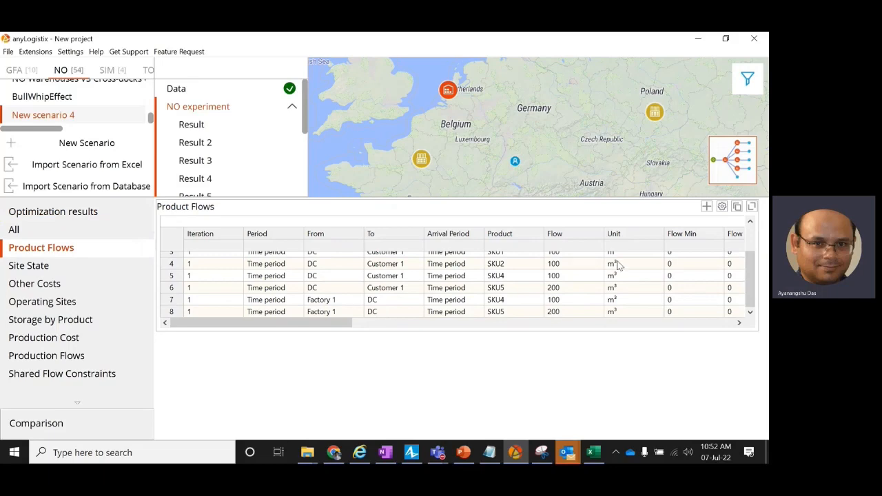
{"action": "left_click", "coordinate": [752, 206]}
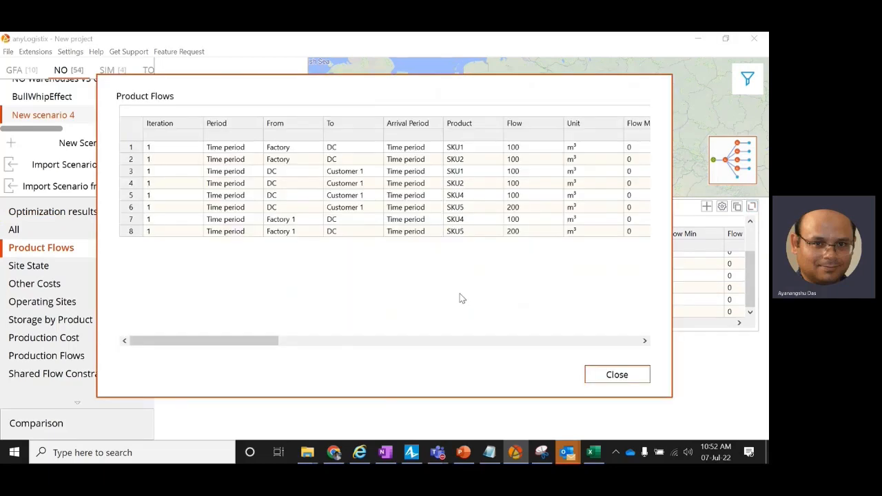
{"action": "left_click", "coordinate": [544, 230]}
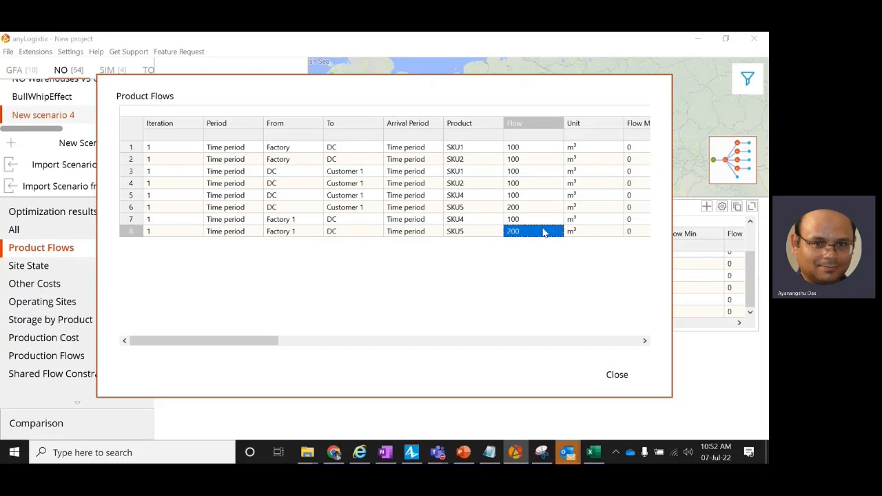
{"action": "left_click", "coordinate": [348, 218]}
{"action": "left_click", "coordinate": [350, 230]}
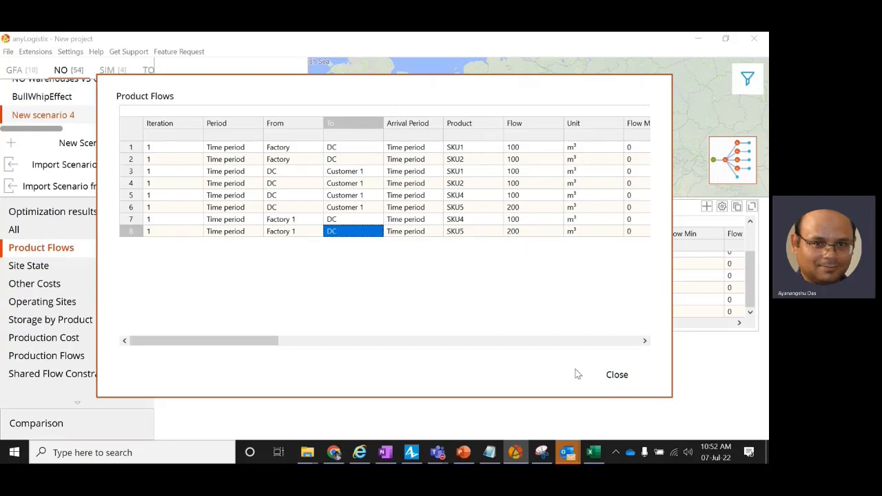
{"action": "left_click", "coordinate": [607, 375]}
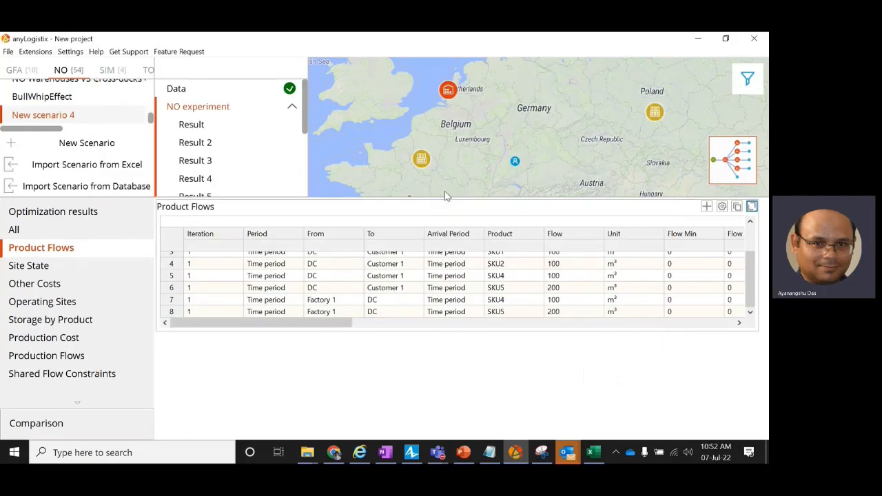
Set the selling price of SKU3 to 2 in the scenario's Products data
{"action": "left_click", "coordinate": [178, 89]}
{"action": "scroll", "coordinate": [86, 369], "scroll_direction": "down", "scroll_amount": 2}
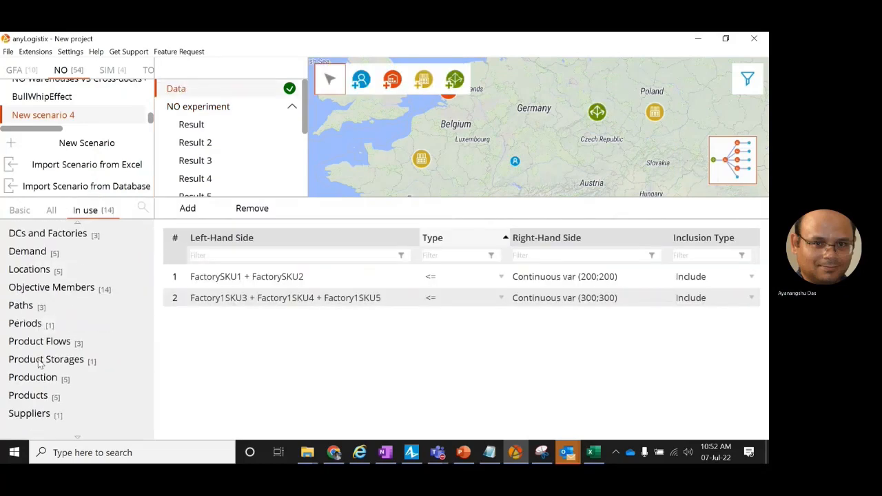
{"action": "left_click", "coordinate": [52, 396]}
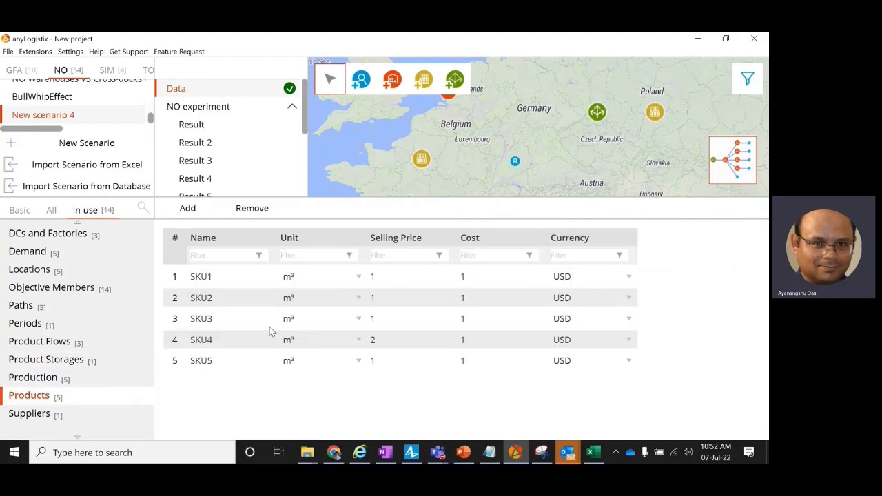
{"action": "double_click", "coordinate": [380, 321]}
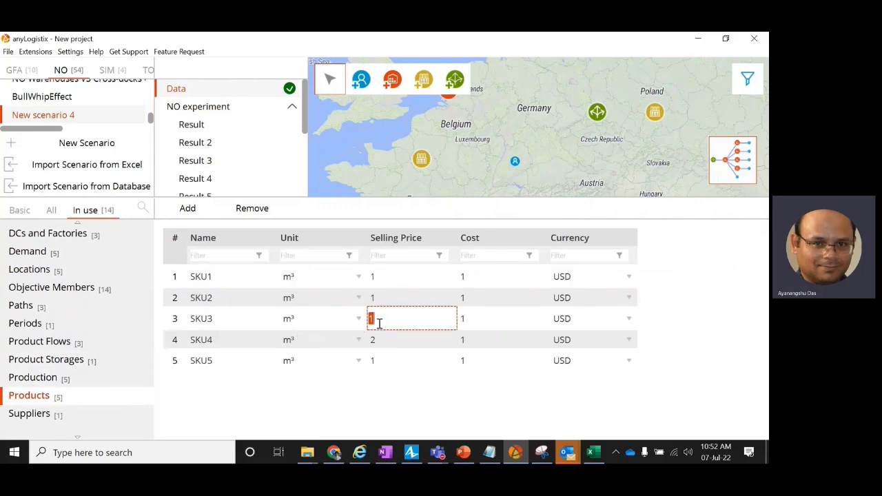
{"action": "type", "text": "3"}
{"action": "double_click", "coordinate": [371, 320]}
{"action": "type", "text": "2"}
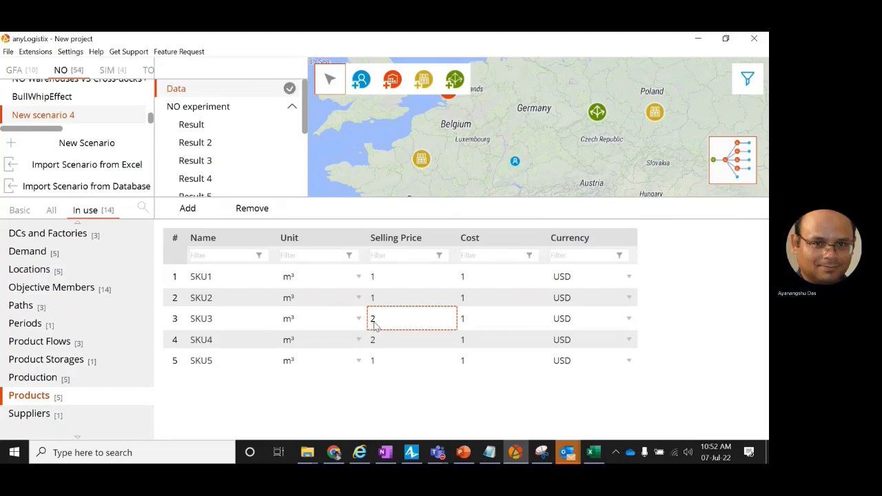
{"action": "double_click", "coordinate": [373, 320]}
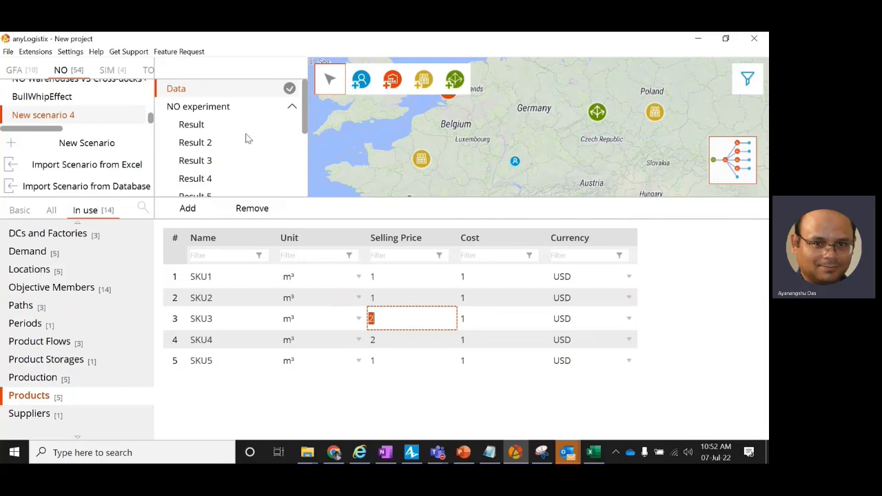
Rerun the NO experiment with the changed SKU3 selling price and open the Product Flows results
{"action": "left_click", "coordinate": [214, 107]}
{"action": "left_click", "coordinate": [323, 69]}
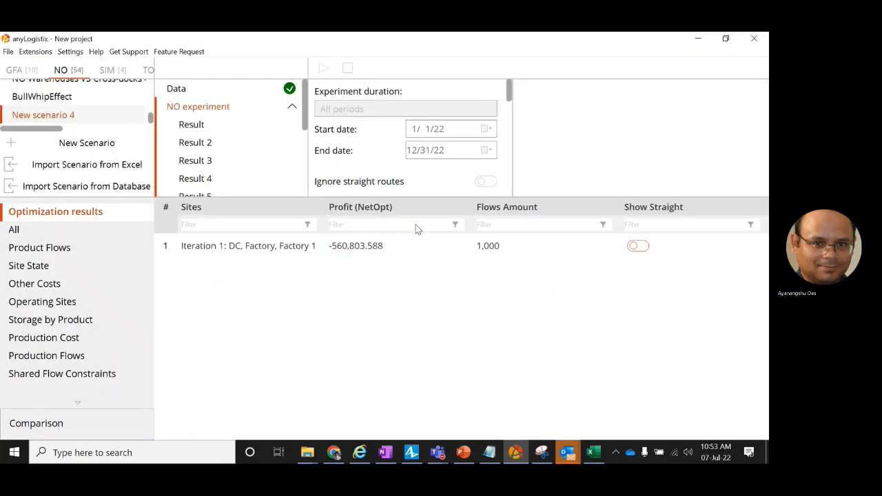
{"action": "left_click", "coordinate": [381, 252]}
{"action": "left_click", "coordinate": [103, 254]}
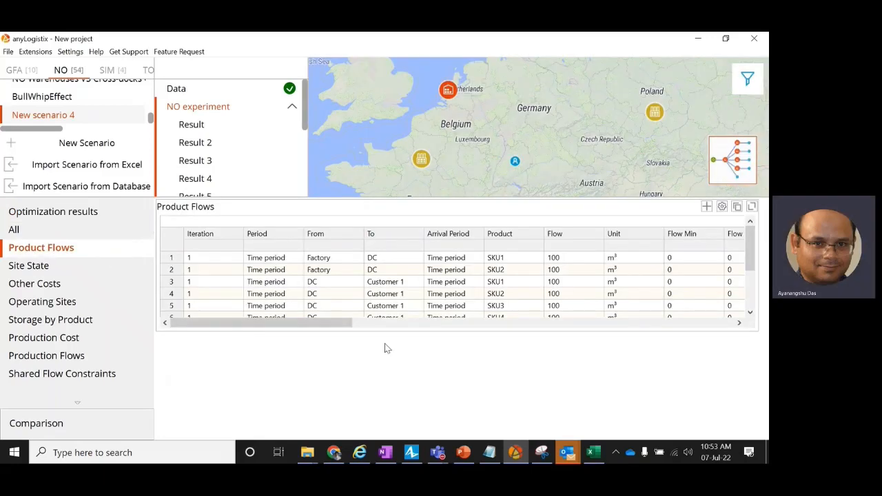
Enlarge the Product Flows table and compare the SKU3, SKU4 and SKU5 flows from Factory 1 to DC
{"action": "left_click", "coordinate": [752, 207]}
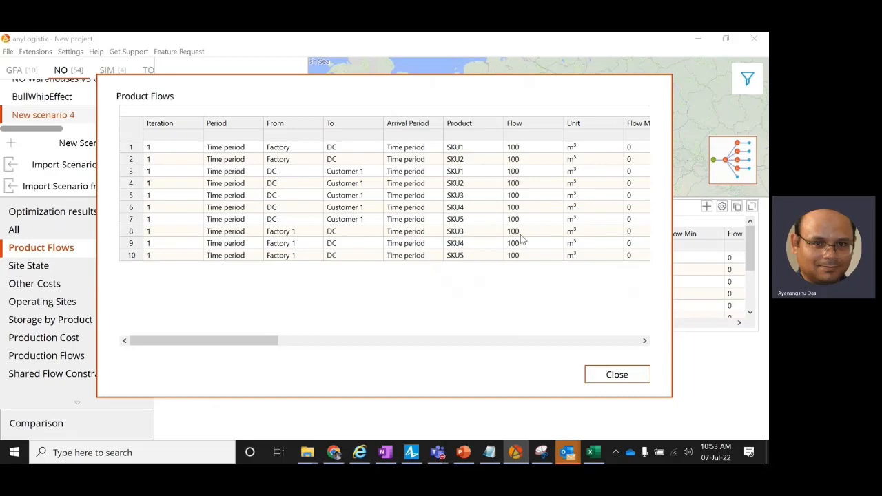
{"action": "left_click_drag", "start_coordinate": [521, 233], "coordinate": [526, 257]}
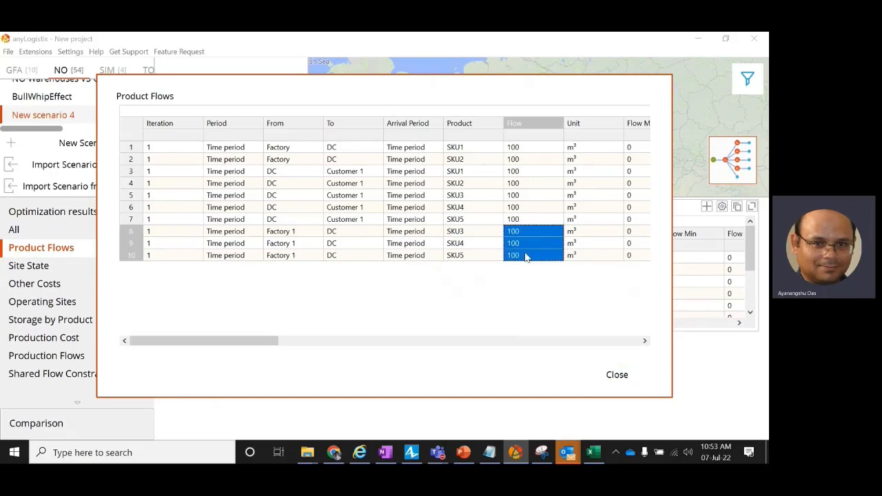
{"action": "left_click", "coordinate": [484, 258]}
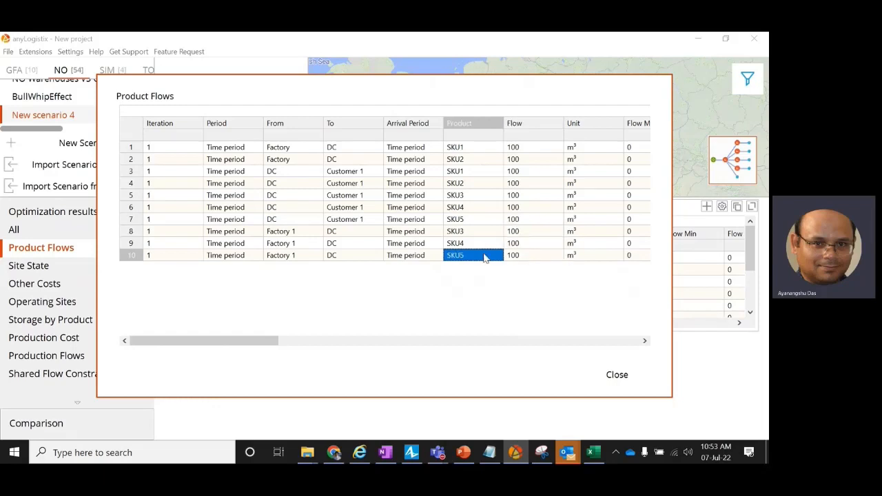
{"action": "left_click", "coordinate": [527, 258]}
{"action": "left_click_drag", "start_coordinate": [526, 232], "coordinate": [526, 246]}
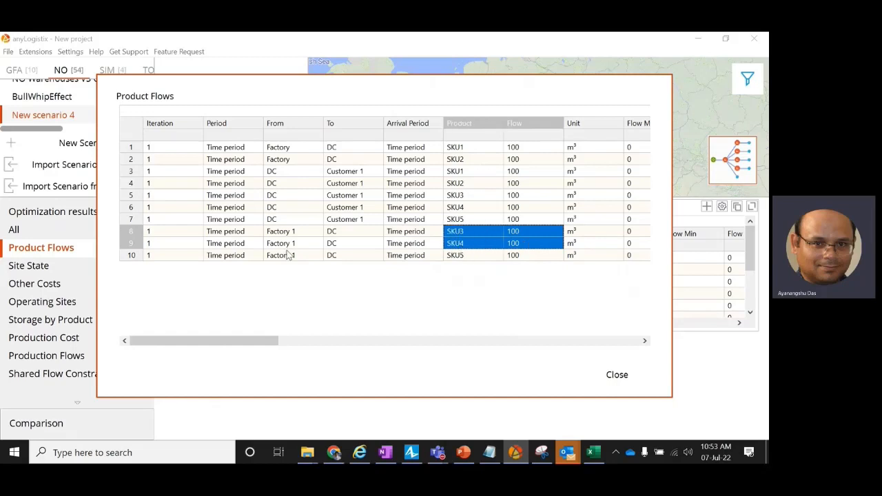
{"action": "left_click_drag", "start_coordinate": [286, 233], "coordinate": [289, 255]}
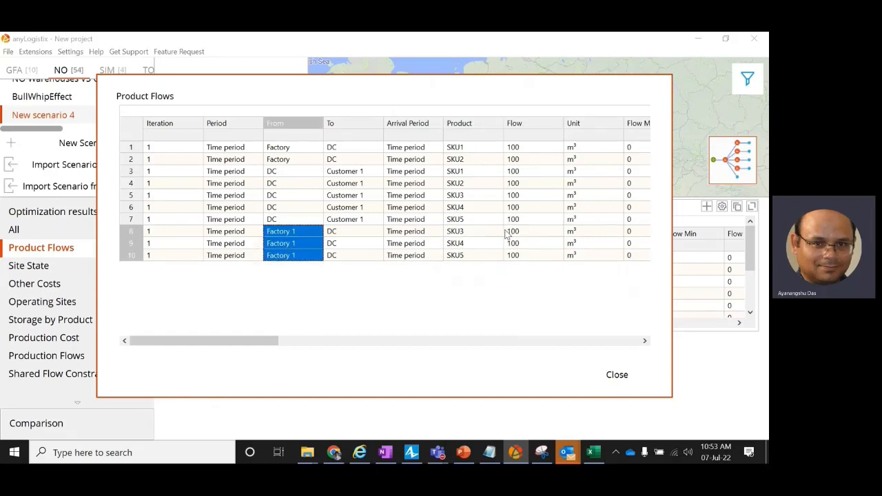
{"action": "left_click_drag", "start_coordinate": [509, 233], "coordinate": [520, 256]}
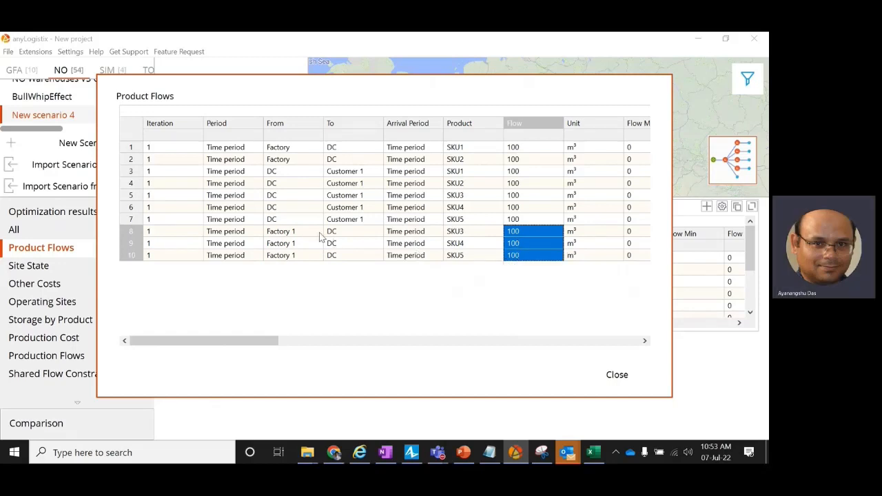
{"action": "left_click", "coordinate": [471, 234]}
{"action": "left_click_drag", "start_coordinate": [472, 236], "coordinate": [472, 245]}
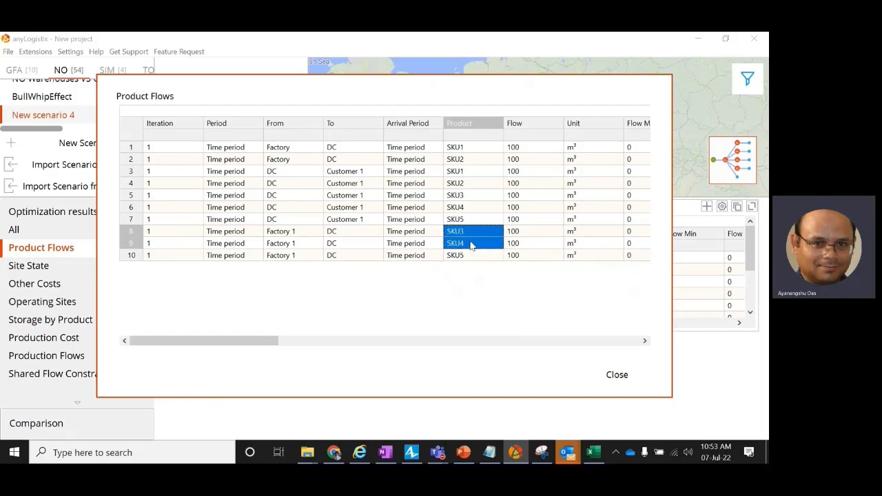
Check the SKU3 and SKU4 flow amounts against SKU5 in the Factory 1 rows, and close the enlarged table
{"action": "left_click", "coordinate": [473, 255]}
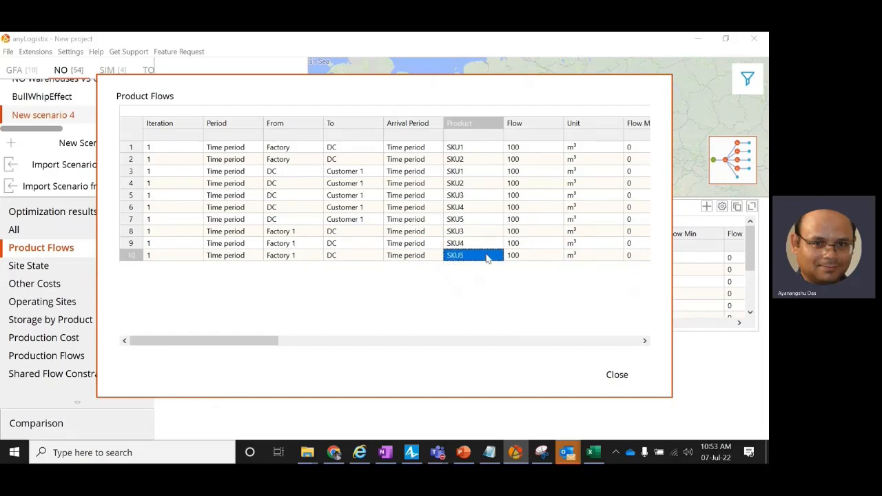
{"action": "left_click_drag", "start_coordinate": [522, 235], "coordinate": [469, 250]}
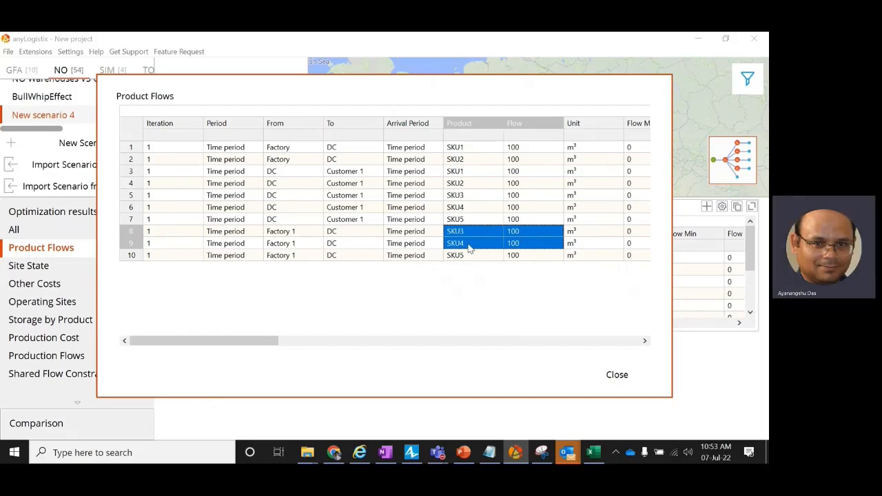
{"action": "left_click_drag", "start_coordinate": [468, 249], "coordinate": [533, 243]}
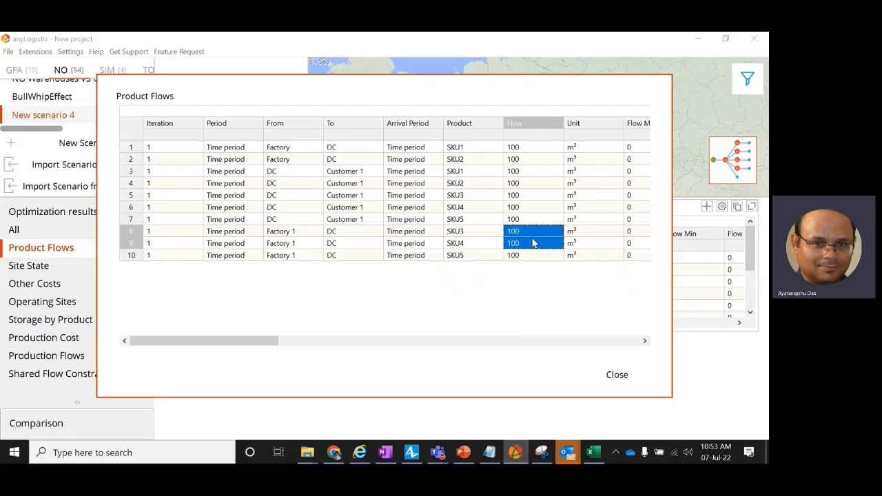
{"action": "left_click", "coordinate": [528, 255]}
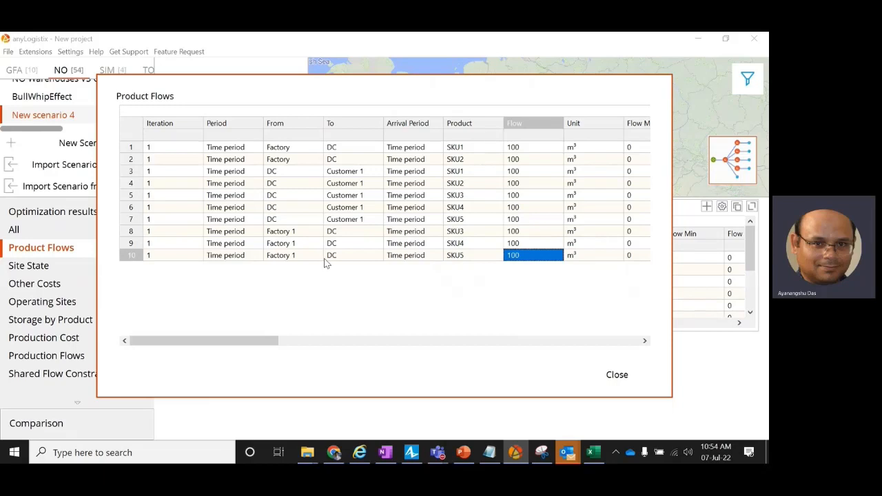
{"action": "left_click", "coordinate": [461, 259]}
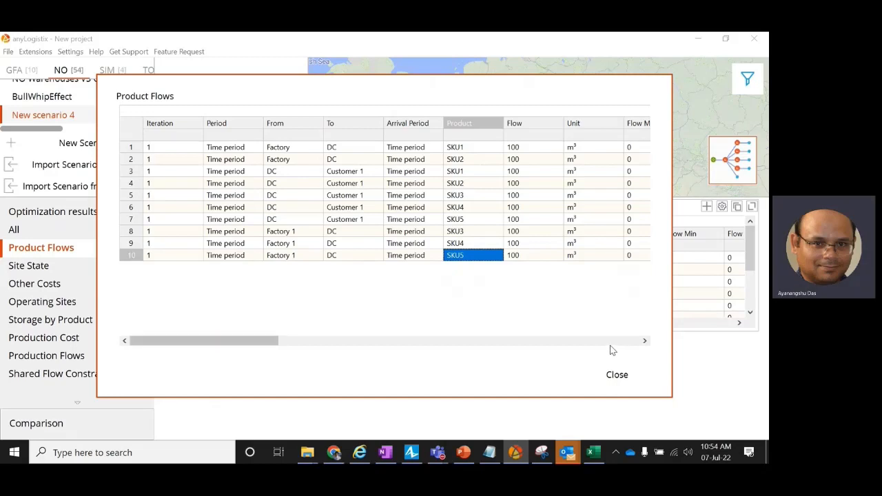
{"action": "left_click", "coordinate": [515, 231]}
{"action": "left_click", "coordinate": [516, 243], "text": "shift"}
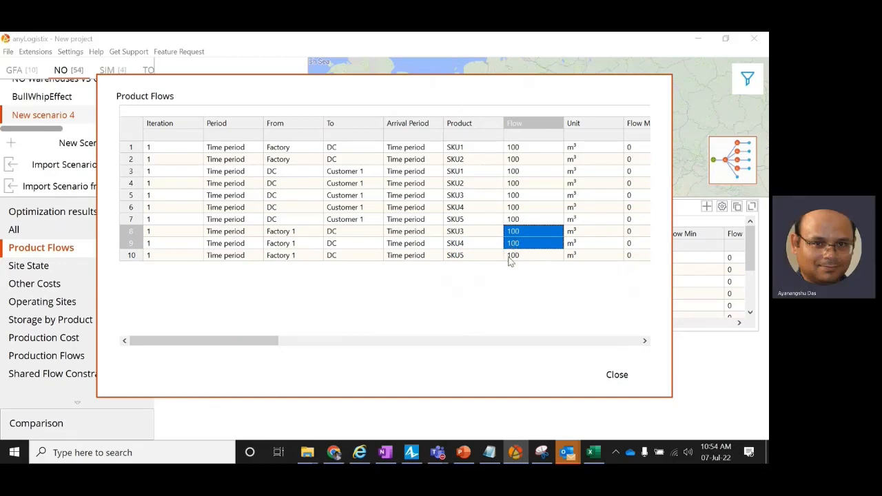
{"action": "left_click", "coordinate": [511, 257]}
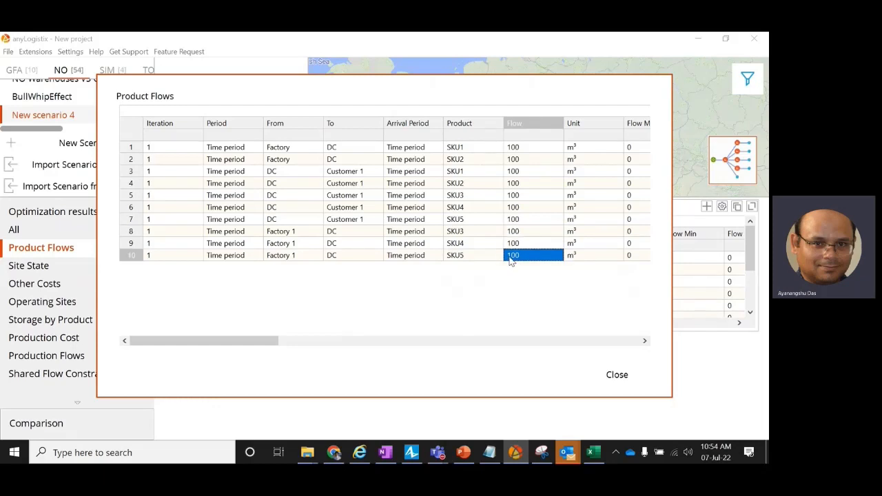
{"action": "left_click", "coordinate": [459, 257]}
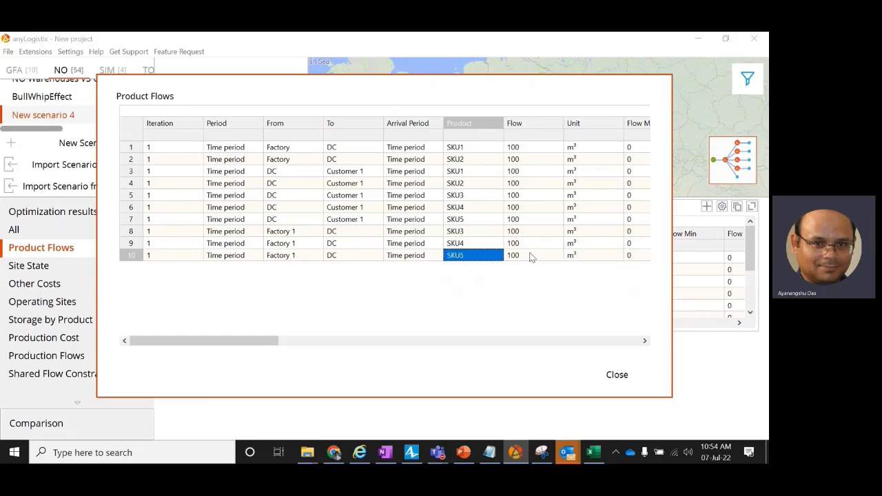
{"action": "left_click", "coordinate": [623, 374]}
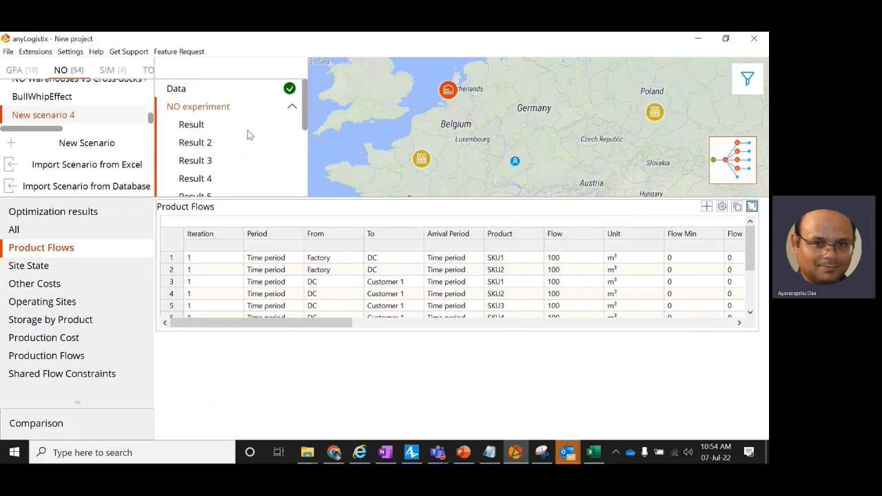
Set the down penalty of Customer 1's SKU5 demand to 0 in the scenario's Demand data
{"action": "left_click", "coordinate": [184, 96]}
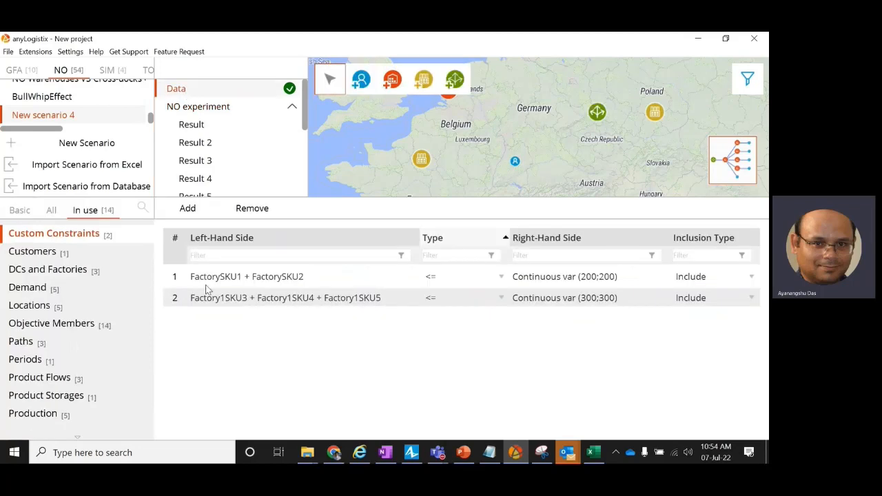
{"action": "scroll", "coordinate": [59, 400], "scroll_direction": "down", "scroll_amount": 1}
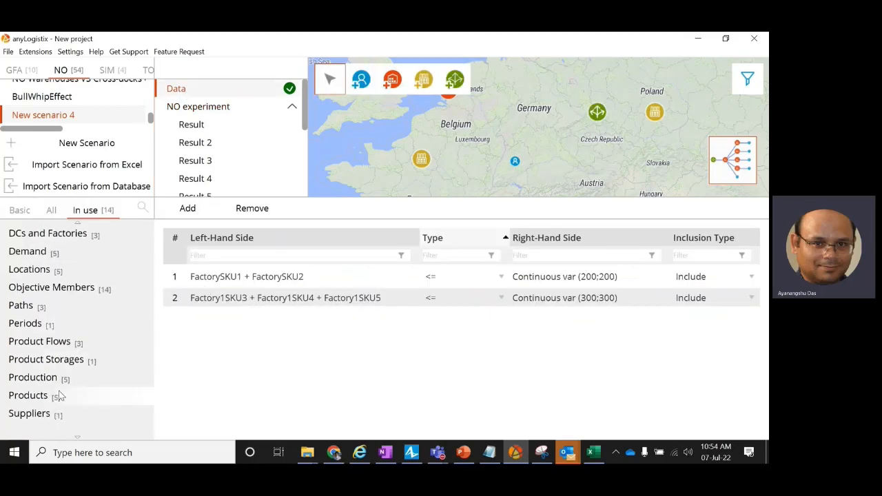
{"action": "scroll", "coordinate": [58, 399], "scroll_direction": "up", "scroll_amount": 1}
{"action": "left_click", "coordinate": [59, 288]}
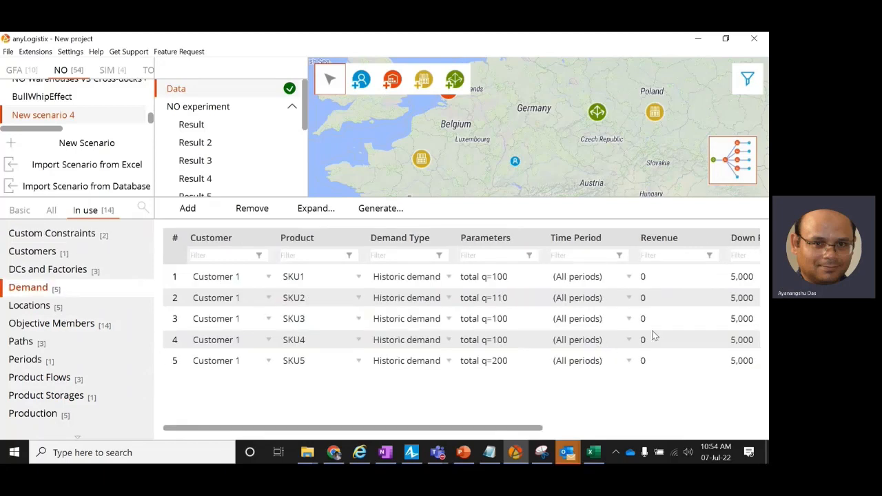
{"action": "left_click_drag", "start_coordinate": [535, 426], "coordinate": [579, 428]}
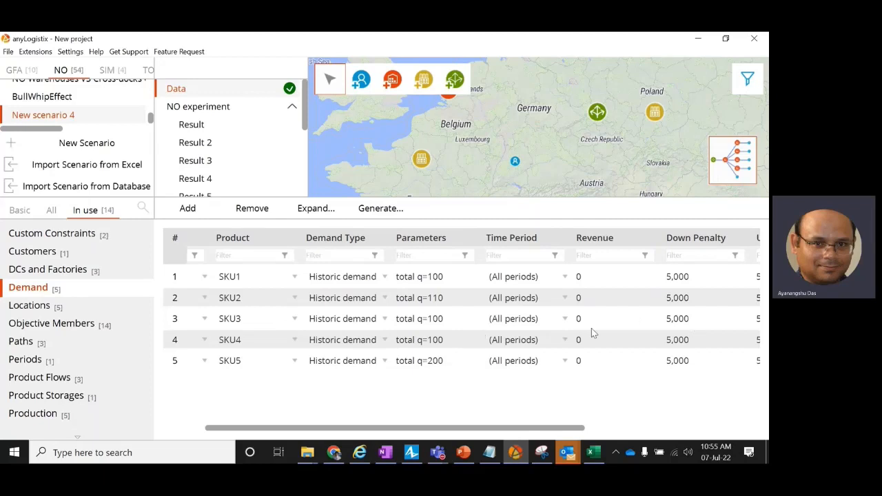
{"action": "double_click", "coordinate": [676, 360]}
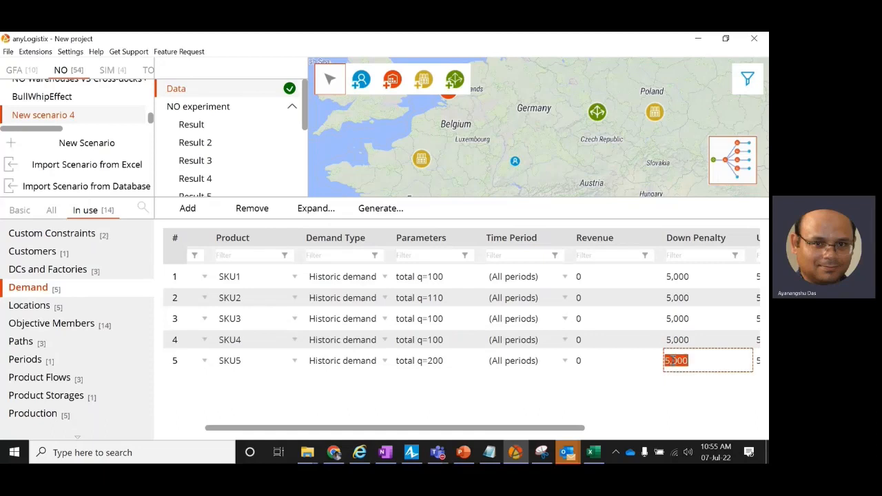
{"action": "type", "text": "0"}
{"action": "left_click", "coordinate": [552, 393]}
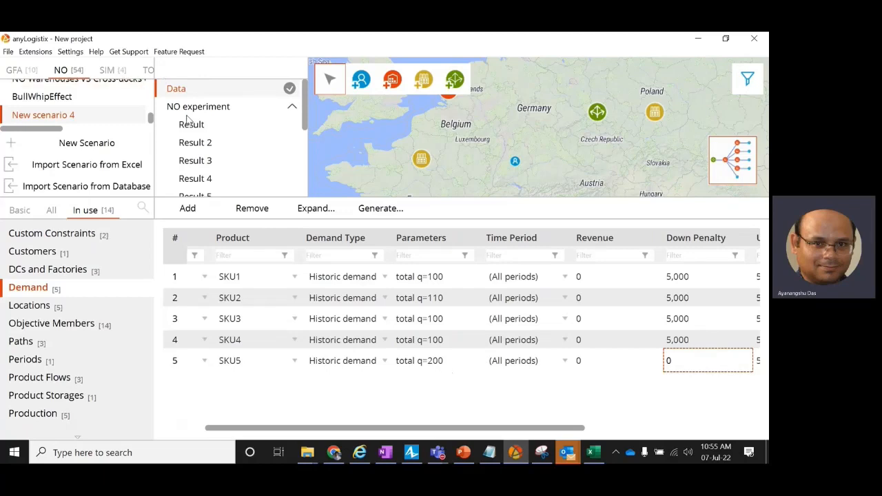
Rerun the NO experiment with the changed SKU5 down penalty and show the Product Flows of Iteration 1
{"action": "left_click", "coordinate": [194, 112]}
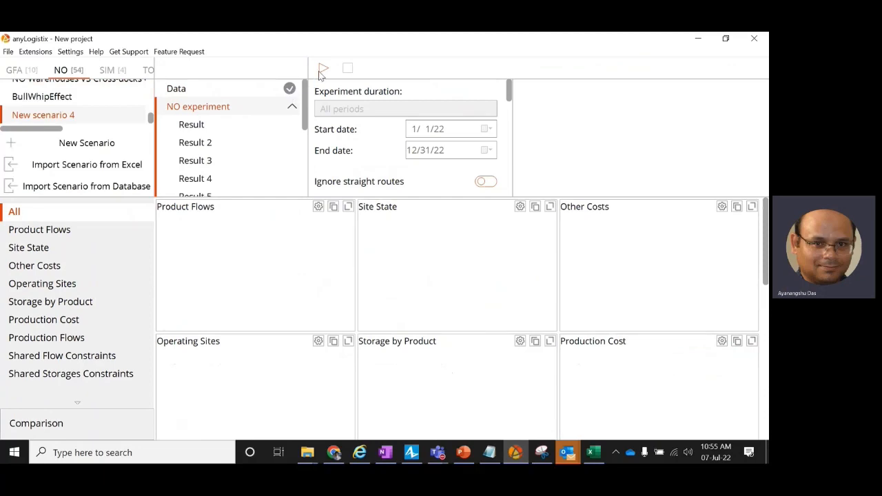
{"action": "left_click", "coordinate": [323, 68]}
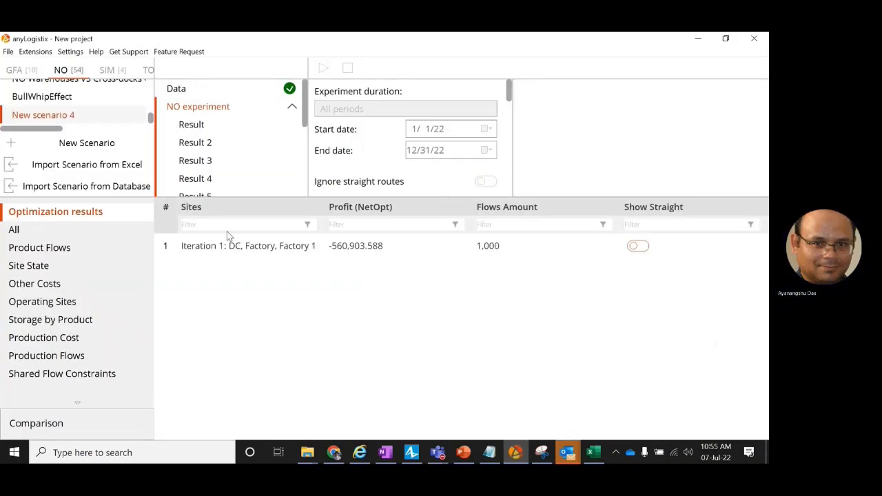
{"action": "left_click", "coordinate": [305, 246]}
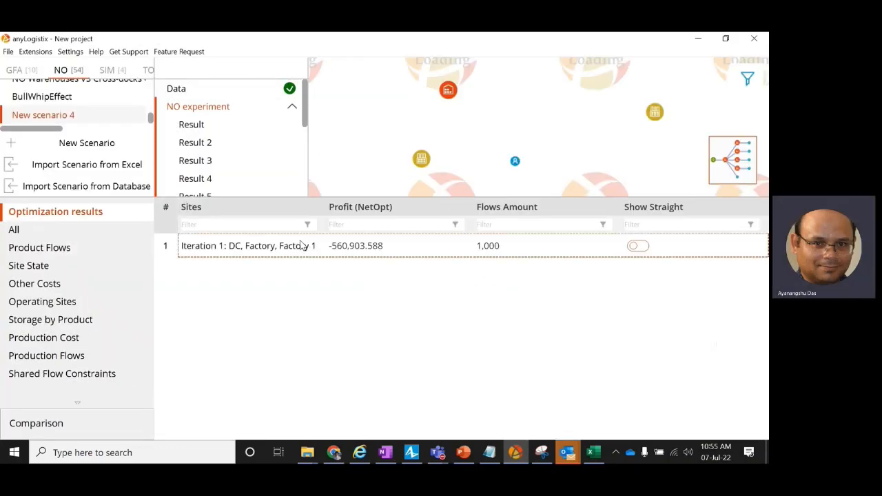
{"action": "left_click", "coordinate": [74, 248]}
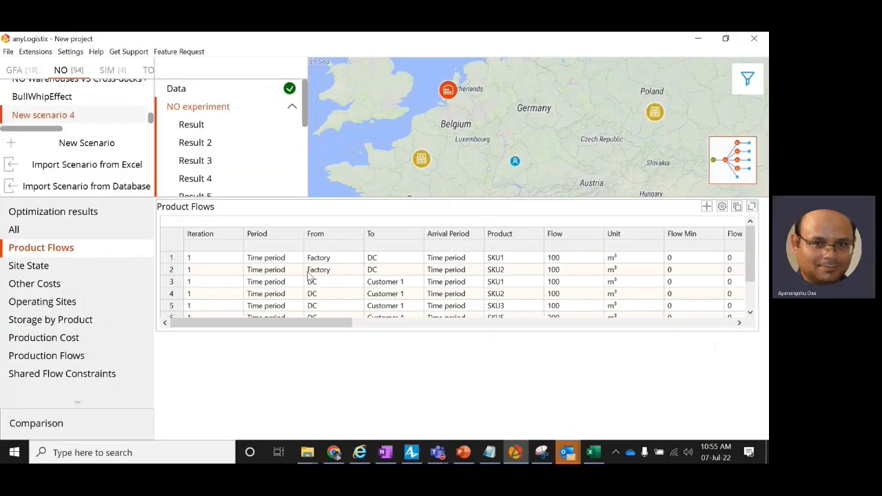
Examine the SKU3 and SKU5 flows from Factory 1 to DC in the enlarged Product Flows table, and close it
{"action": "left_click", "coordinate": [751, 206]}
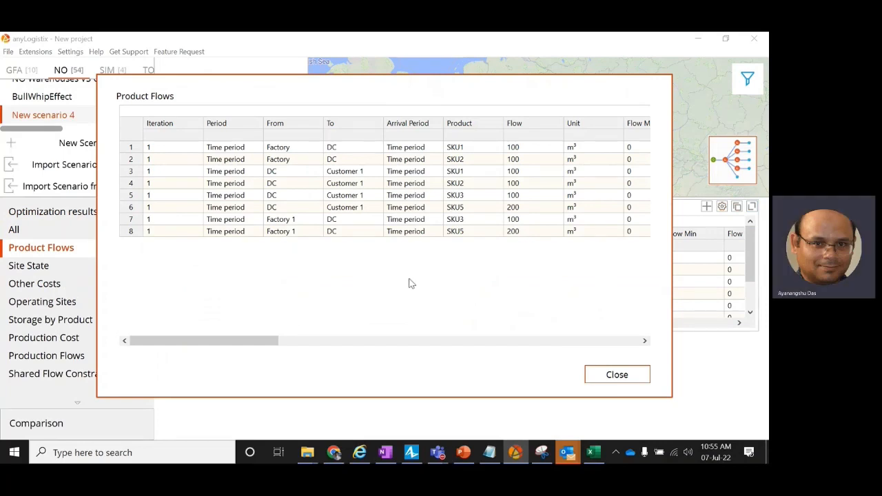
{"action": "left_click", "coordinate": [474, 233]}
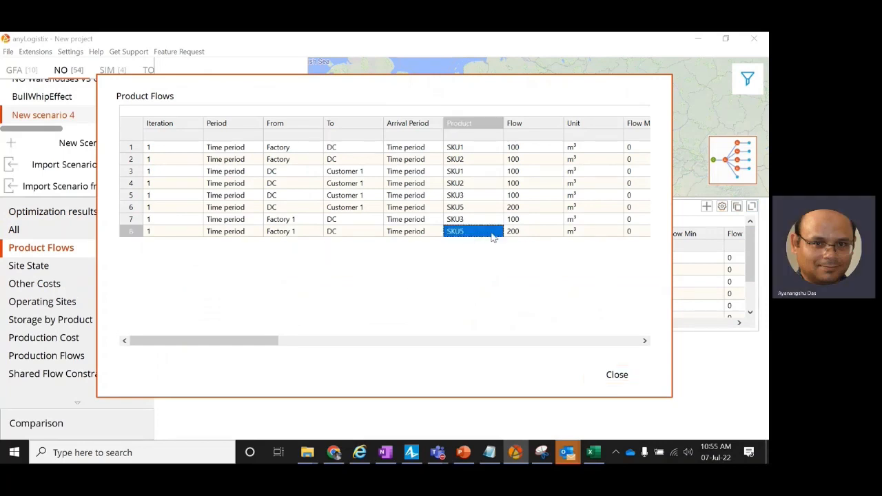
{"action": "left_click", "coordinate": [522, 237]}
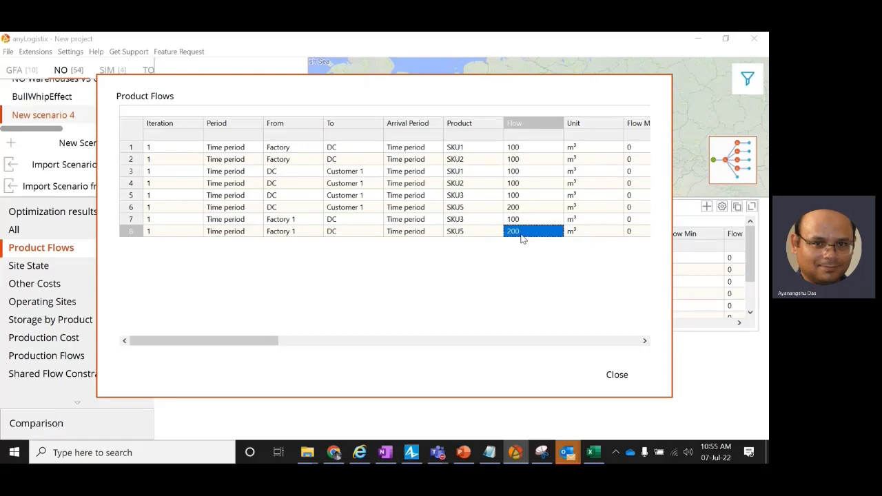
{"action": "left_click", "coordinate": [452, 220]}
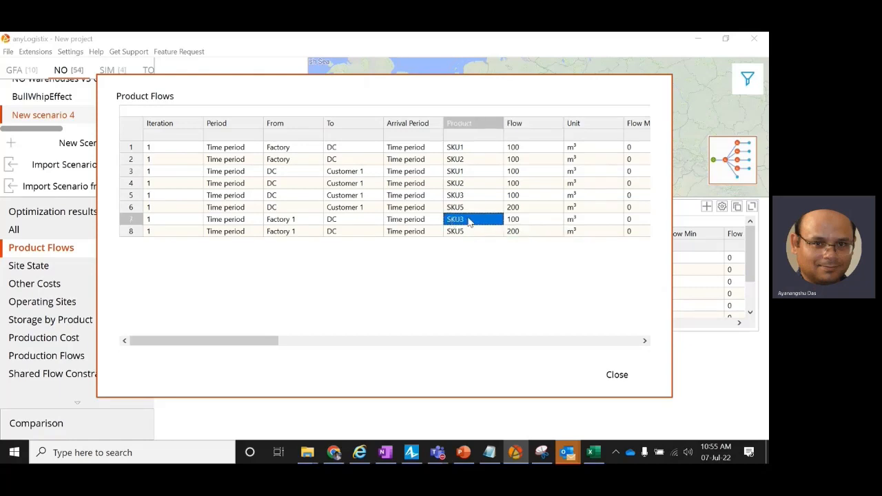
{"action": "left_click", "coordinate": [514, 220]}
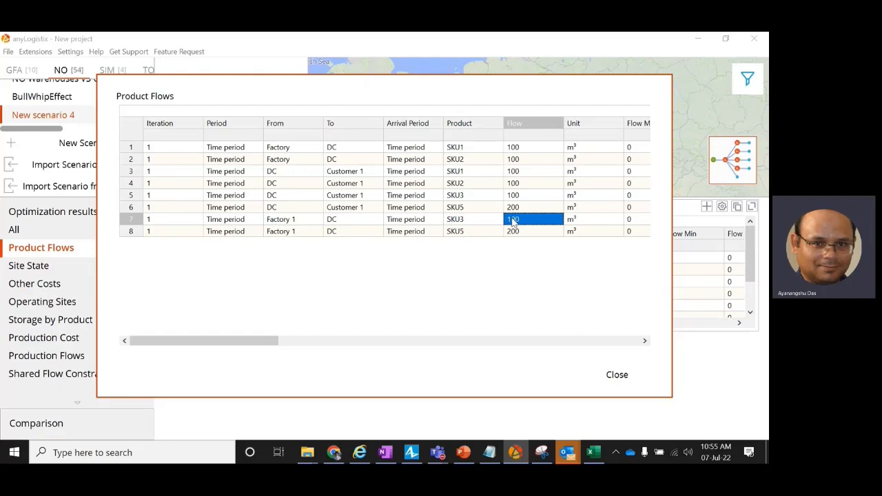
{"action": "left_click_drag", "start_coordinate": [306, 220], "coordinate": [514, 221]}
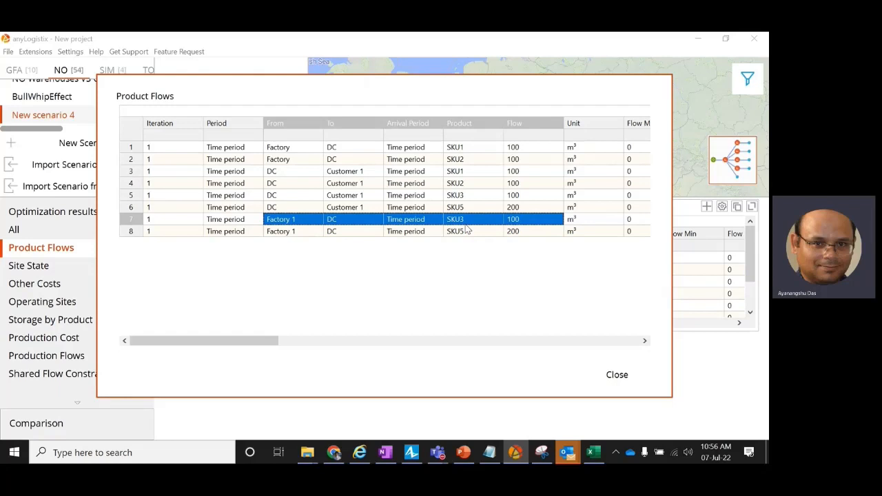
{"action": "left_click", "coordinate": [617, 374]}
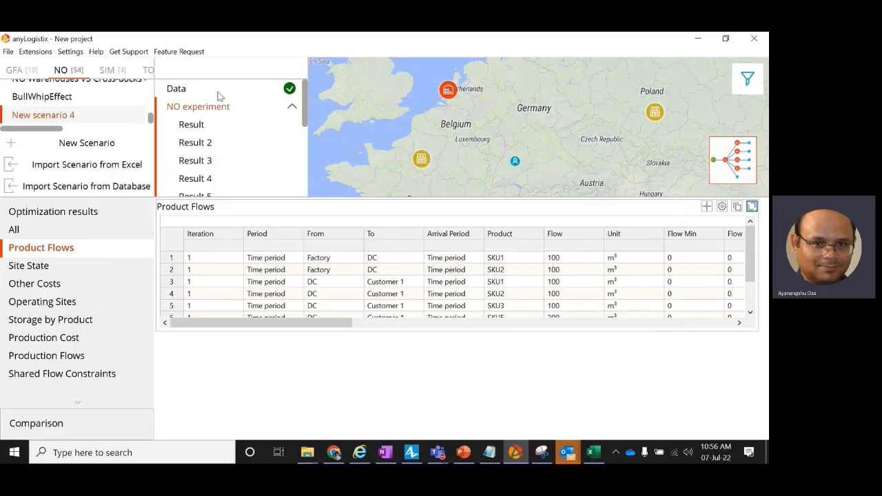
Set the selling price of SKU4 to 3 in the scenario's Products data
{"action": "left_click", "coordinate": [177, 90]}
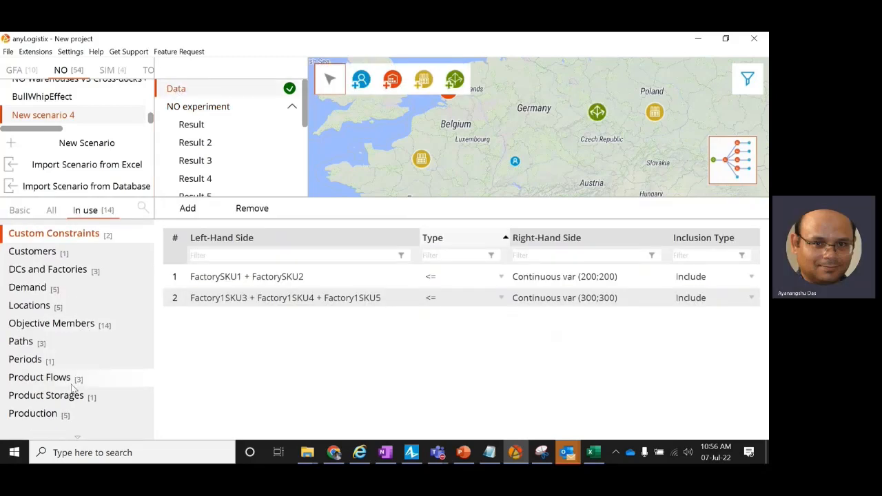
{"action": "scroll", "coordinate": [60, 373], "scroll_direction": "down", "scroll_amount": 1}
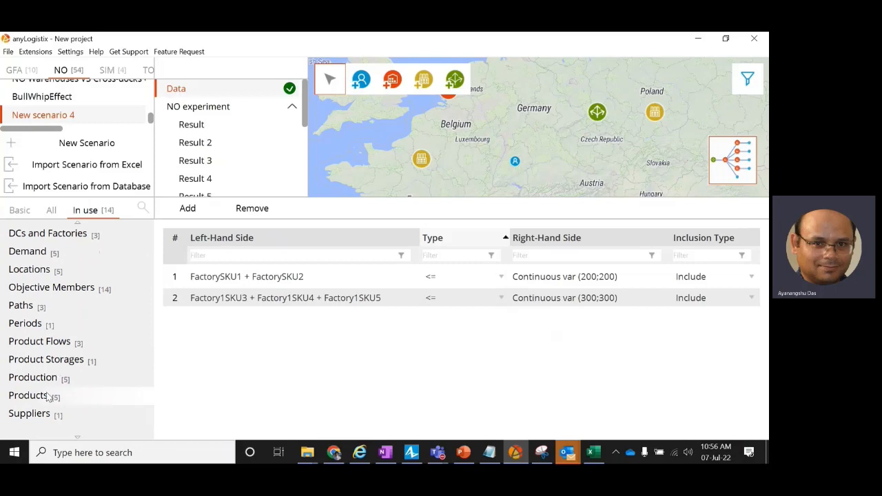
{"action": "left_click", "coordinate": [49, 397]}
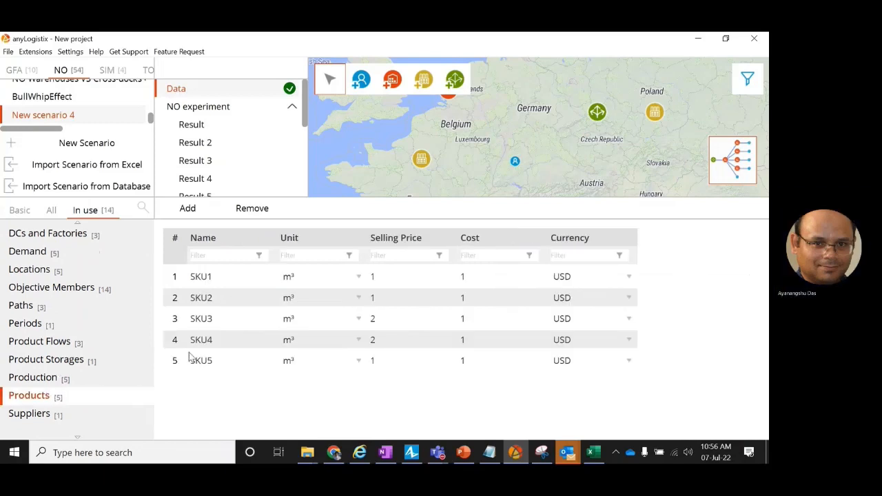
{"action": "left_click", "coordinate": [380, 341]}
{"action": "double_click", "coordinate": [380, 342]}
{"action": "type", "text": "3"}
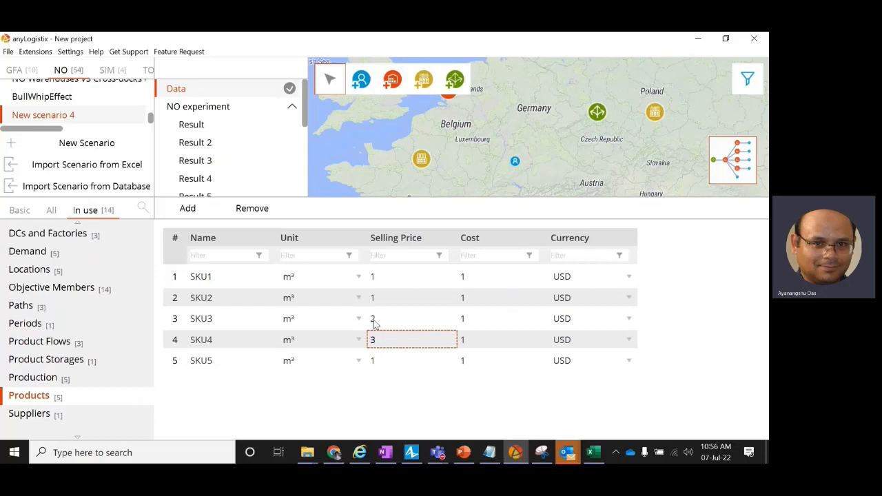
Rerun the NO experiment with the changed SKU4 selling price and inspect Factory 1's products in the enlarged Product Flows table
{"action": "left_click", "coordinate": [205, 113]}
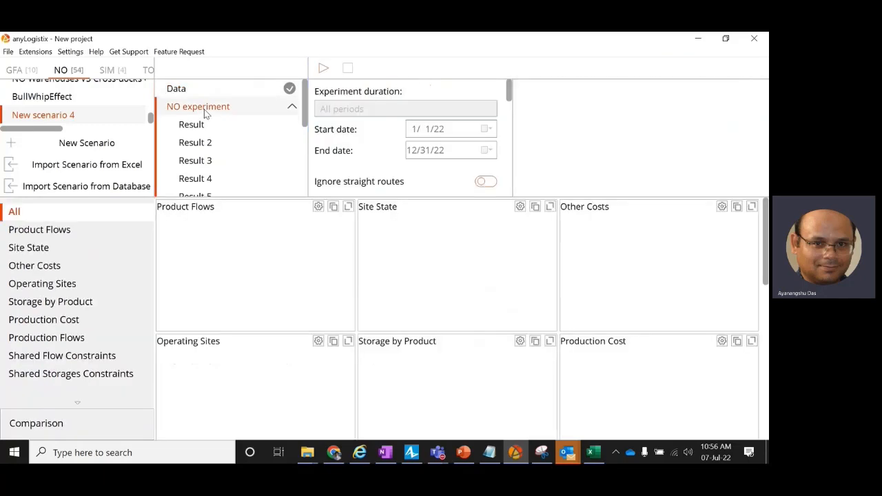
{"action": "left_click", "coordinate": [321, 69]}
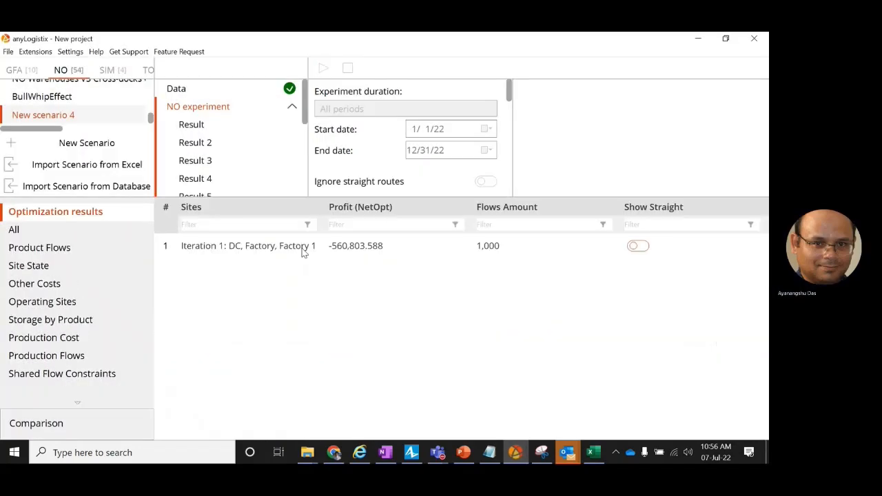
{"action": "left_click", "coordinate": [303, 253]}
{"action": "left_click", "coordinate": [110, 250]}
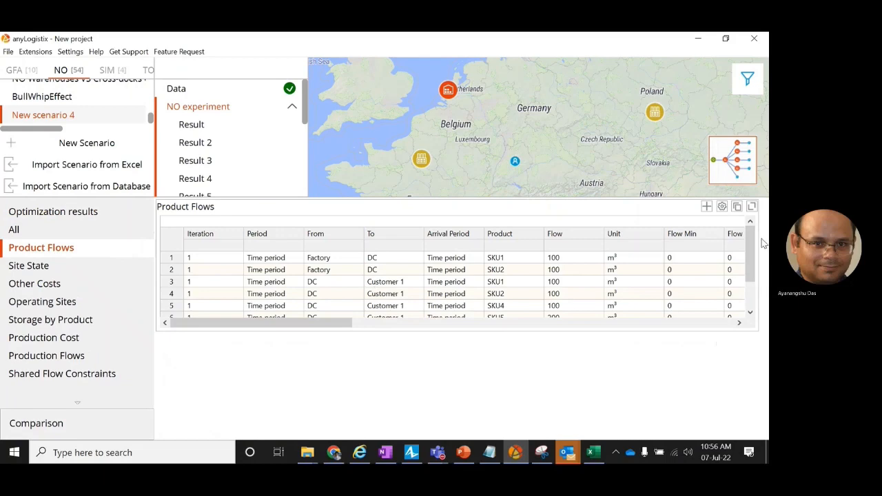
{"action": "left_click", "coordinate": [752, 206]}
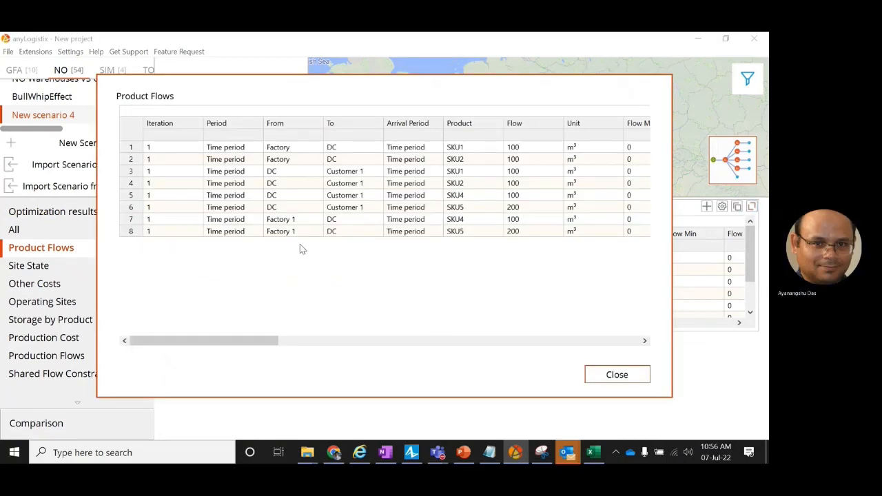
{"action": "left_click", "coordinate": [461, 221]}
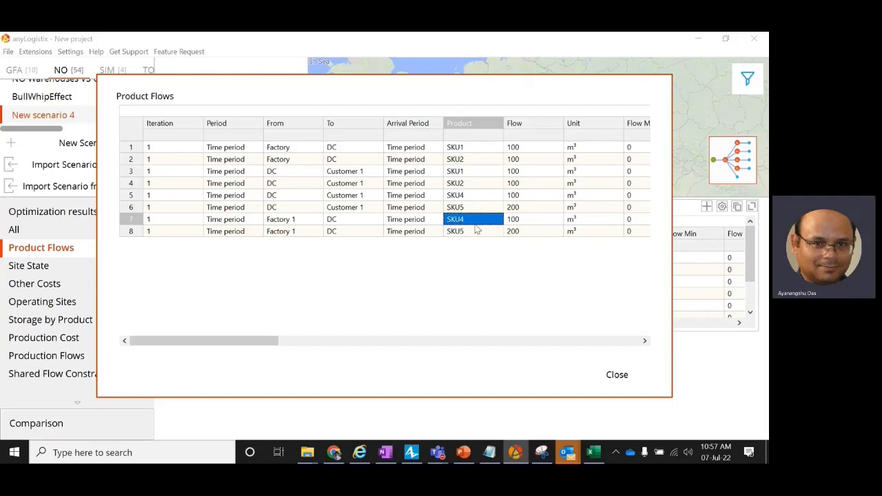
Examine the SKU4 and SKU5 flows from Factory 1 to DC, and close the enlarged Product Flows table
{"action": "left_click", "coordinate": [542, 224]}
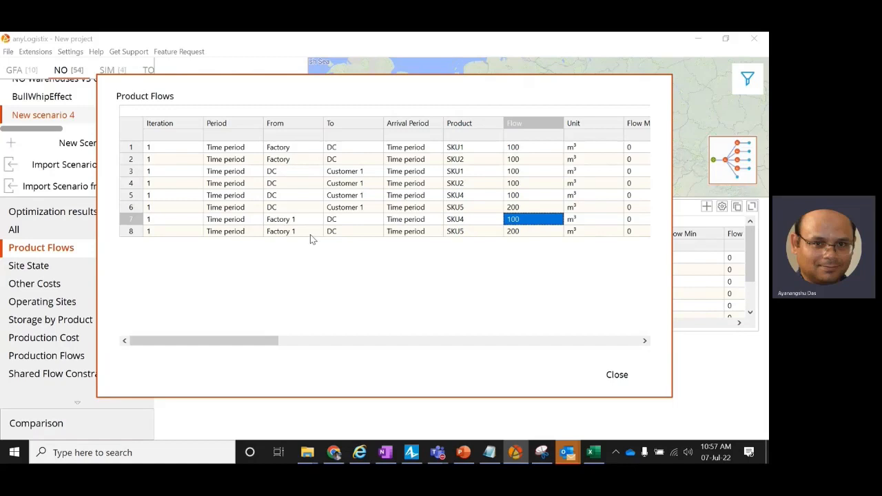
{"action": "left_click", "coordinate": [464, 235]}
{"action": "left_click", "coordinate": [523, 238]}
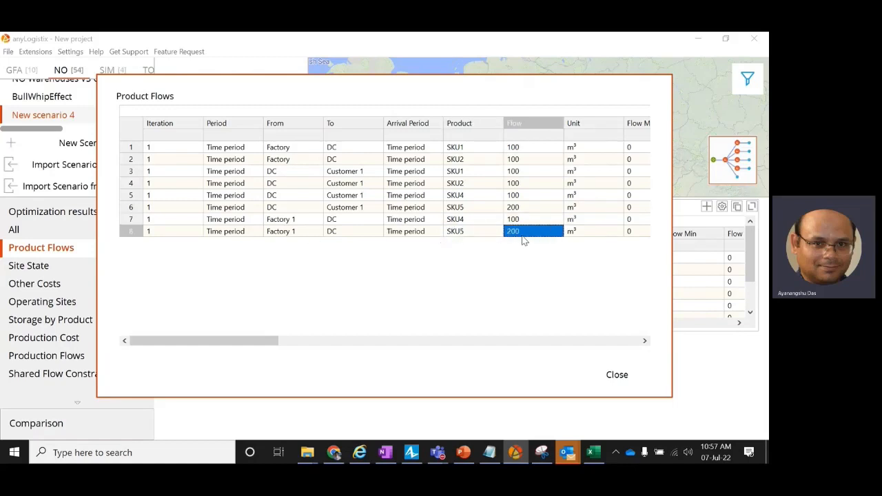
{"action": "left_click", "coordinate": [617, 375]}
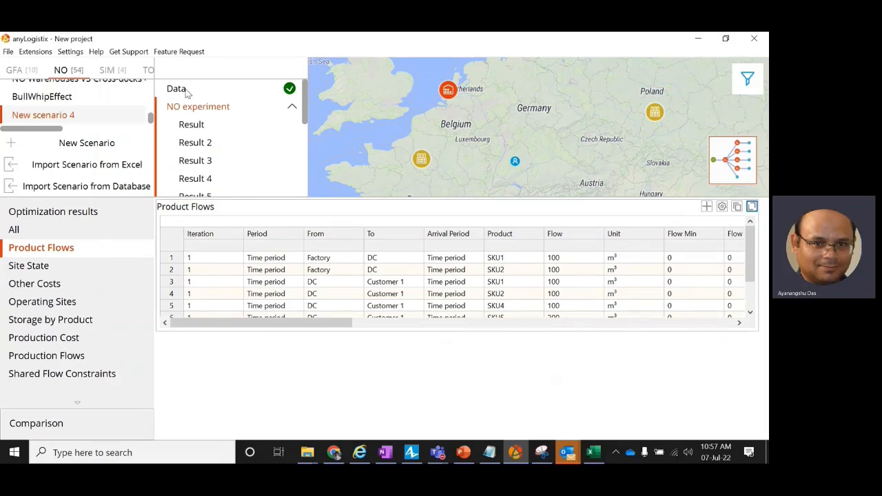
Show the scenario's input data again, and close the New scenario 6.xlsx workbook in Excel without saving its changes
{"action": "left_click", "coordinate": [185, 91]}
{"action": "left_click", "coordinate": [592, 452]}
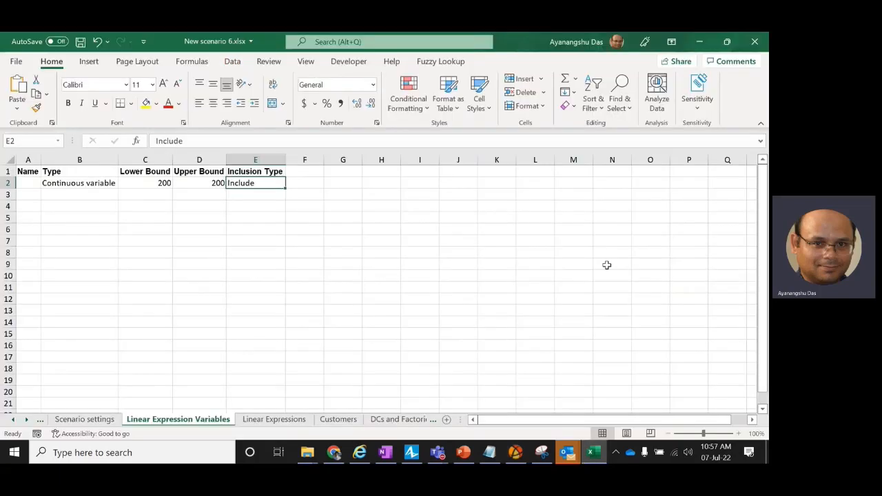
{"action": "left_click", "coordinate": [755, 41]}
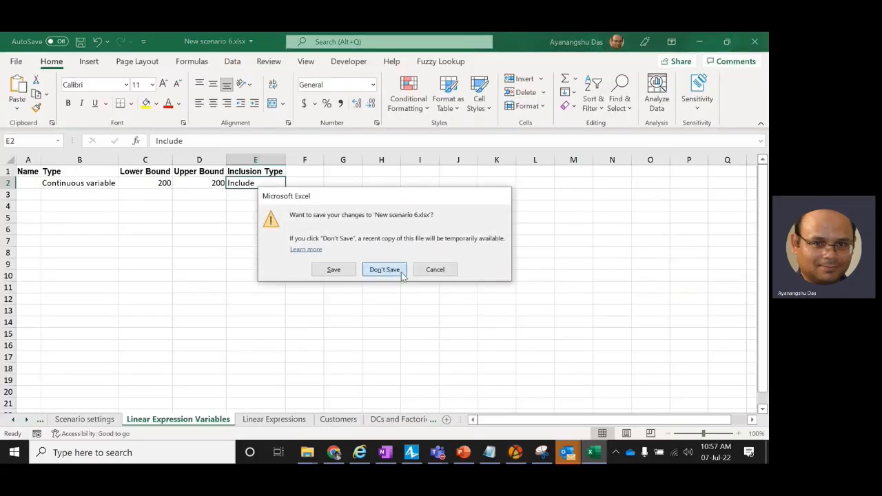
{"action": "left_click", "coordinate": [390, 269]}
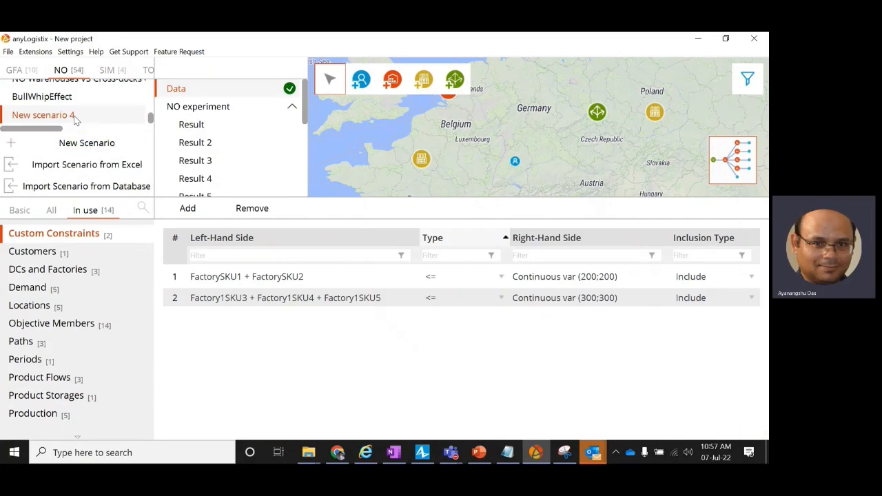
Export New scenario 4 to an Excel file named New scenario 7.xlsx in the AnyLogistix Tutorial folder
{"action": "right_click", "coordinate": [80, 122]}
{"action": "left_click", "coordinate": [137, 123]}
{"action": "left_click", "coordinate": [572, 181]}
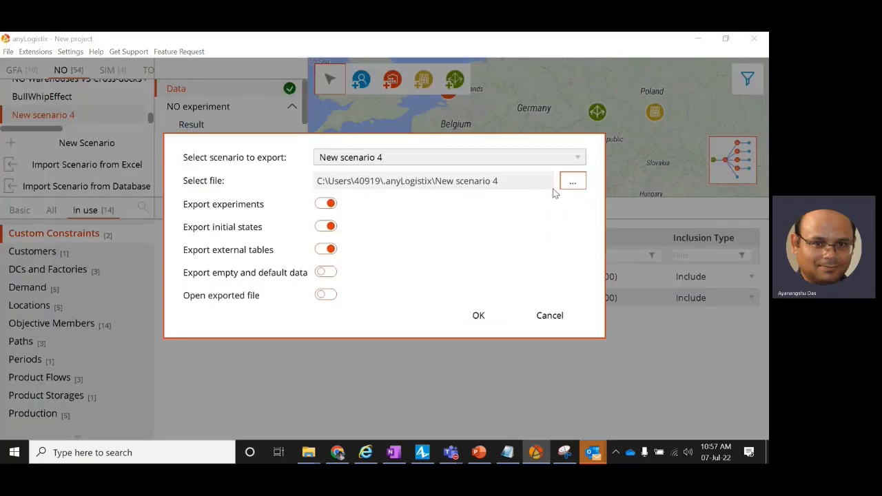
{"action": "left_click", "coordinate": [292, 336]}
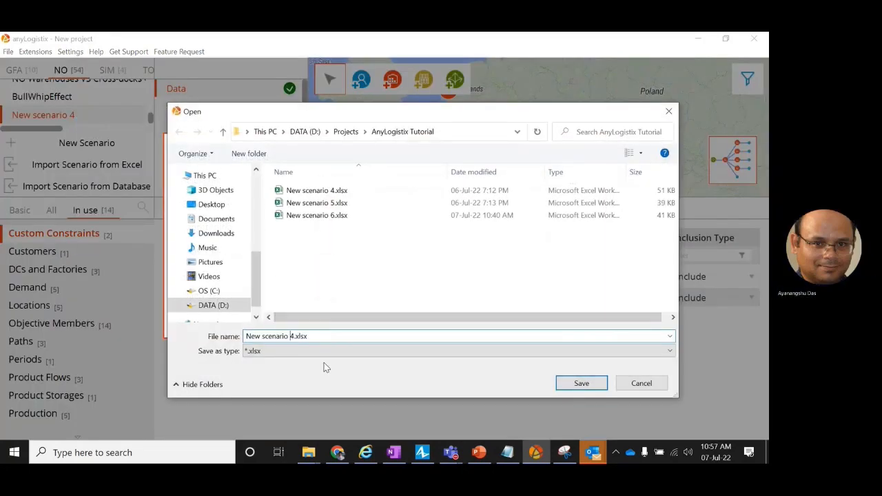
{"action": "key", "text": "BackSpace"}
{"action": "type", "text": "7"}
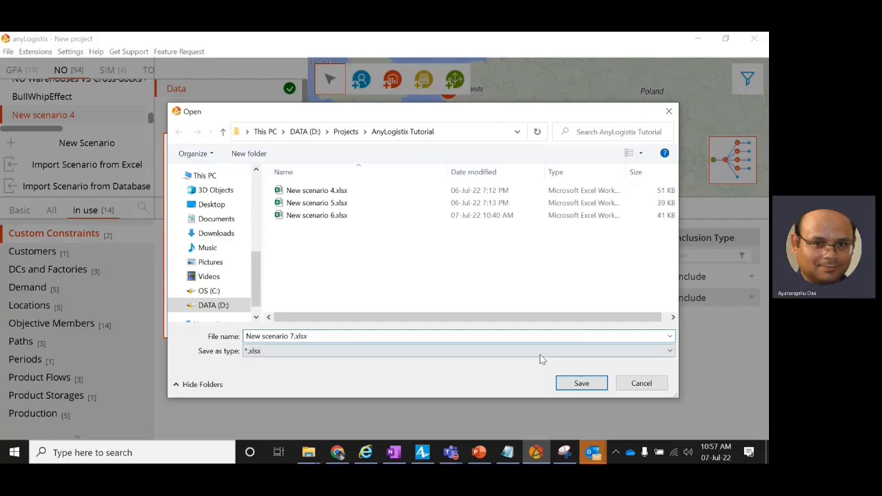
{"action": "left_click", "coordinate": [582, 382]}
{"action": "left_click", "coordinate": [502, 317]}
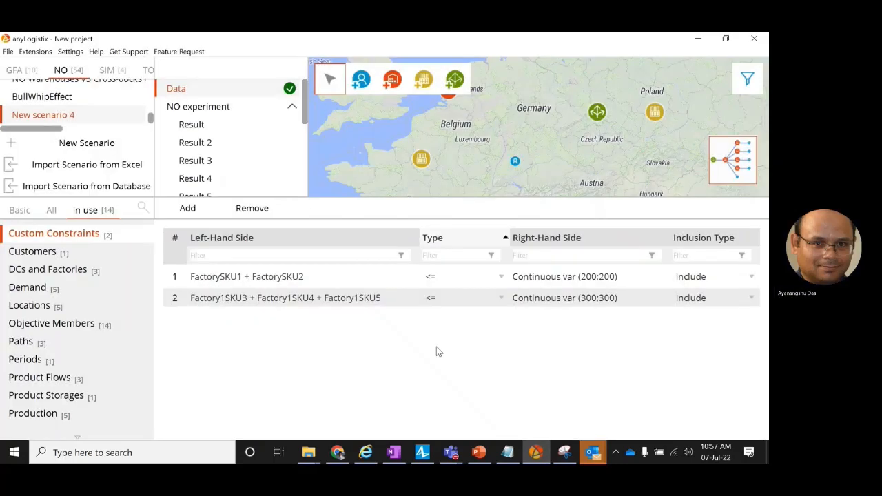
Switch to the AnyLogistix Tutorial folder in File Explorer and open New scenario 7.xlsx in Excel
{"action": "mouse_move", "coordinate": [309, 464]}
{"action": "left_click", "coordinate": [285, 418]}
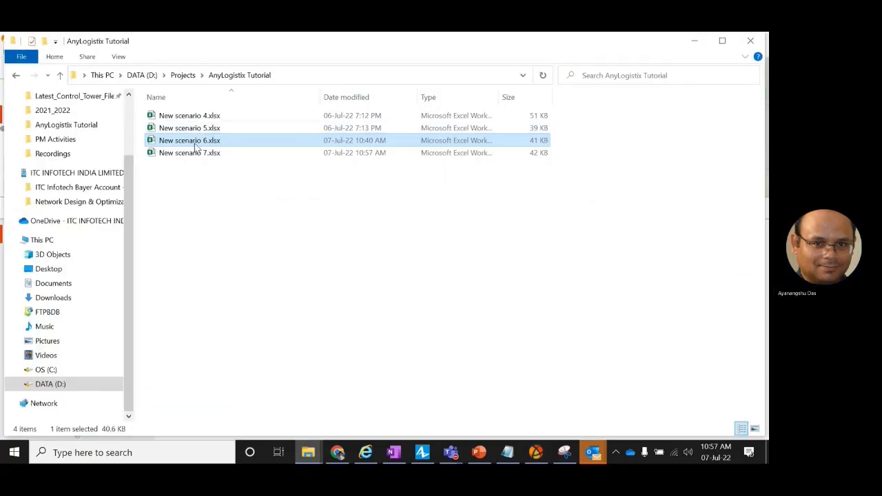
{"action": "left_click", "coordinate": [198, 158]}
{"action": "double_click", "coordinate": [200, 159]}
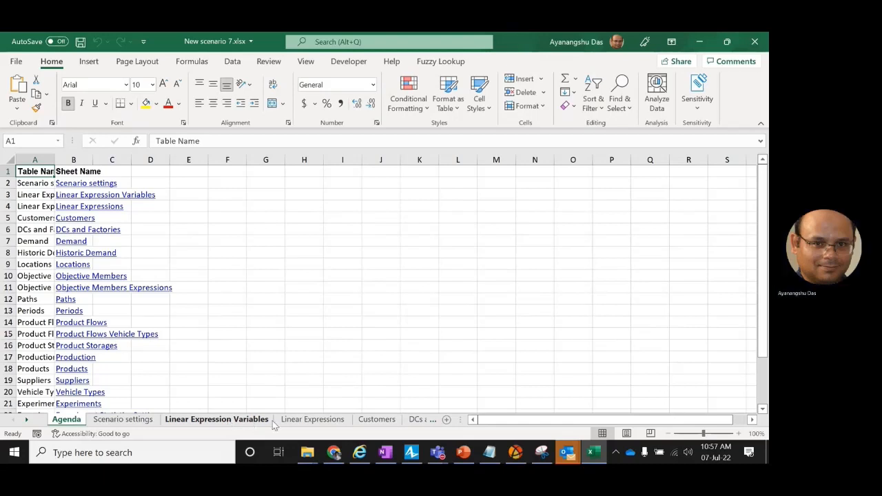
Go to the Production sheet and autofit all of its columns
{"action": "right_click", "coordinate": [26, 420]}
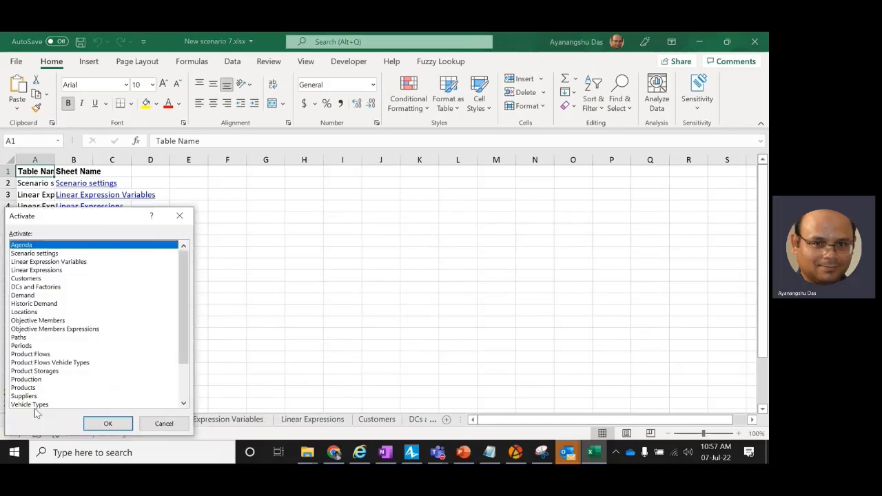
{"action": "left_click", "coordinate": [38, 379]}
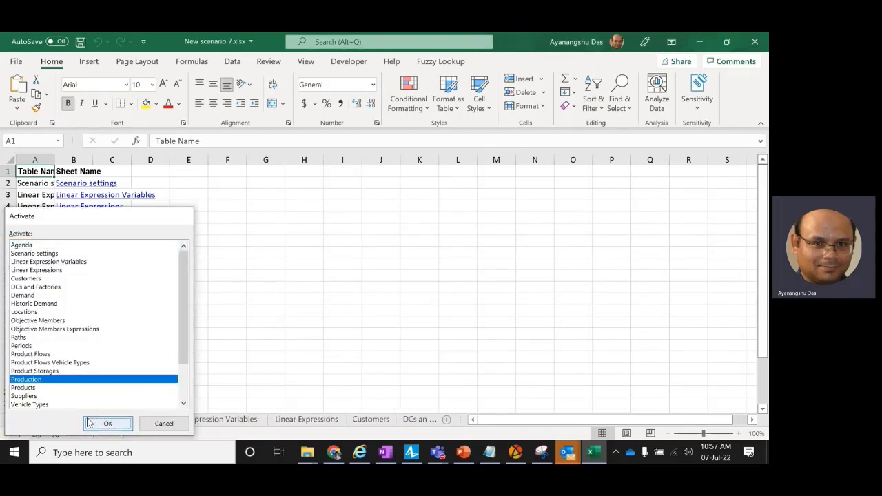
{"action": "left_click", "coordinate": [89, 422]}
{"action": "left_click", "coordinate": [10, 160]}
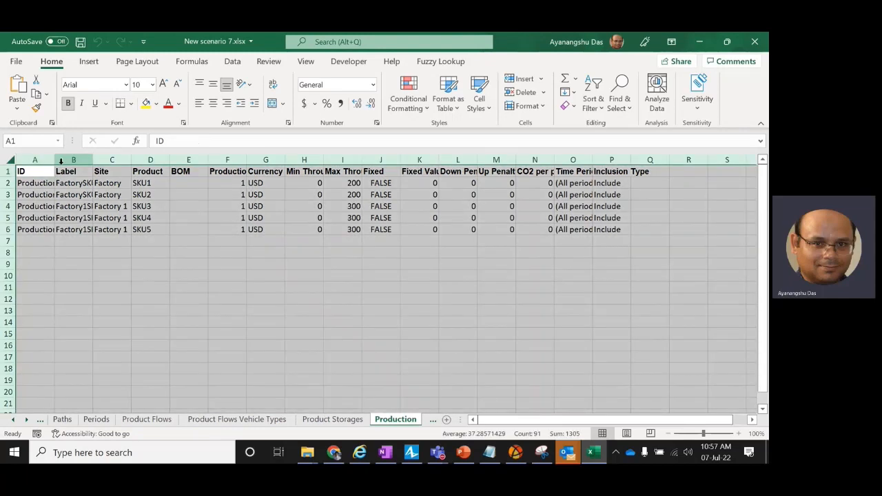
{"action": "double_click", "coordinate": [55, 160]}
Examine the Site, Product, Max Throughput and Label values of the five rows on the Production sheet
{"action": "left_click_drag", "start_coordinate": [153, 181], "coordinate": [156, 230]}
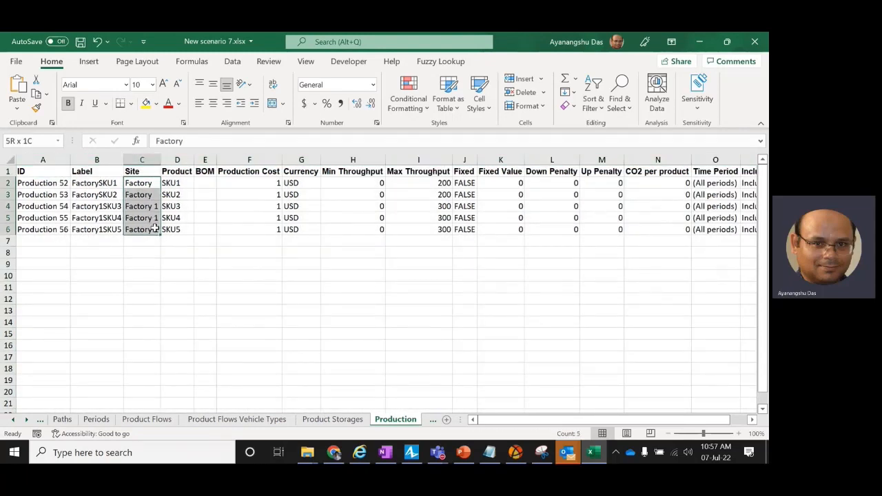
{"action": "left_click_drag", "start_coordinate": [171, 183], "coordinate": [173, 229]}
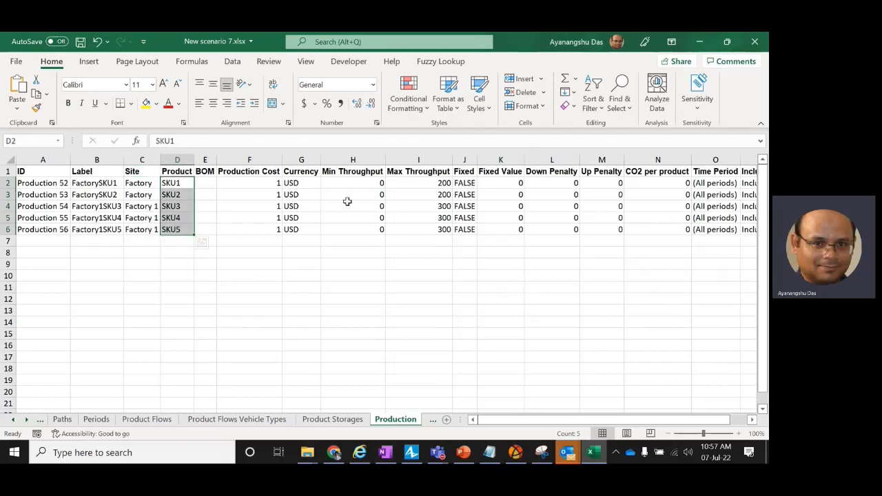
{"action": "left_click_drag", "start_coordinate": [435, 184], "coordinate": [429, 229]}
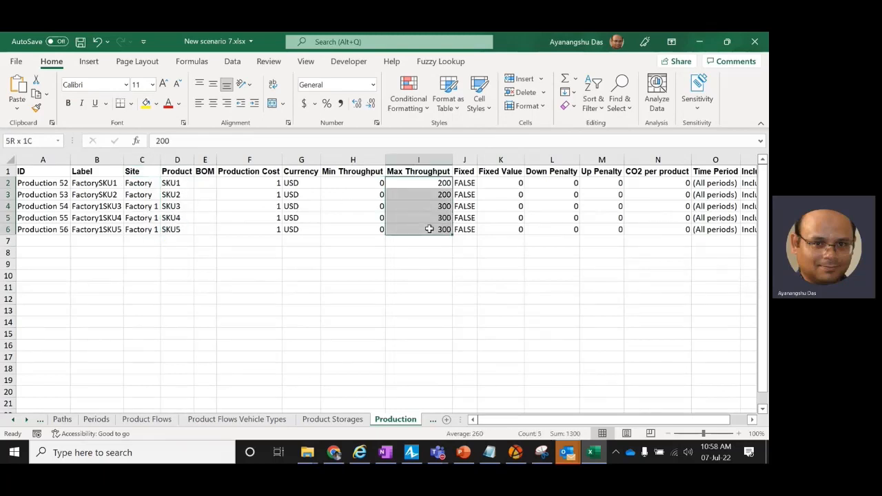
{"action": "left_click_drag", "start_coordinate": [85, 183], "coordinate": [90, 229]}
{"action": "type", "text": "FactorySKU1 FactorySKU2 Factory1SKU3 Factory1SKU4 Factory1SKU5"}
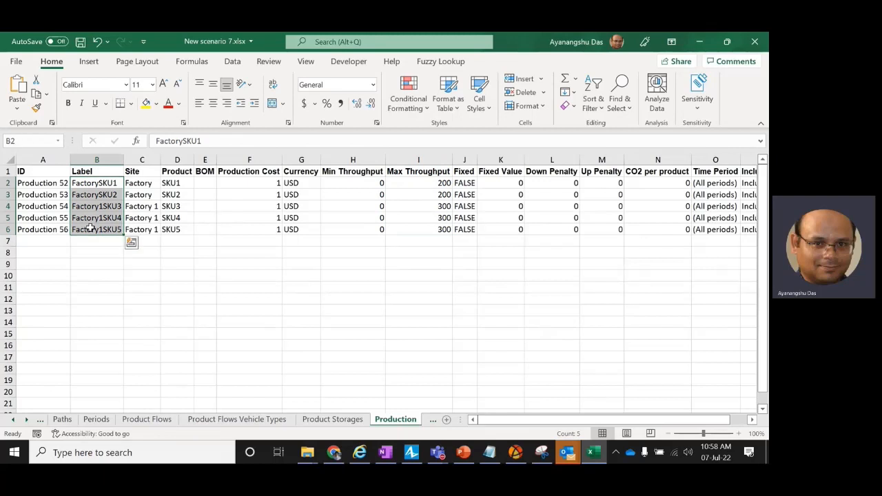
Go to the Linear Expressions sheet and autofit all of its columns
{"action": "right_click", "coordinate": [18, 421]}
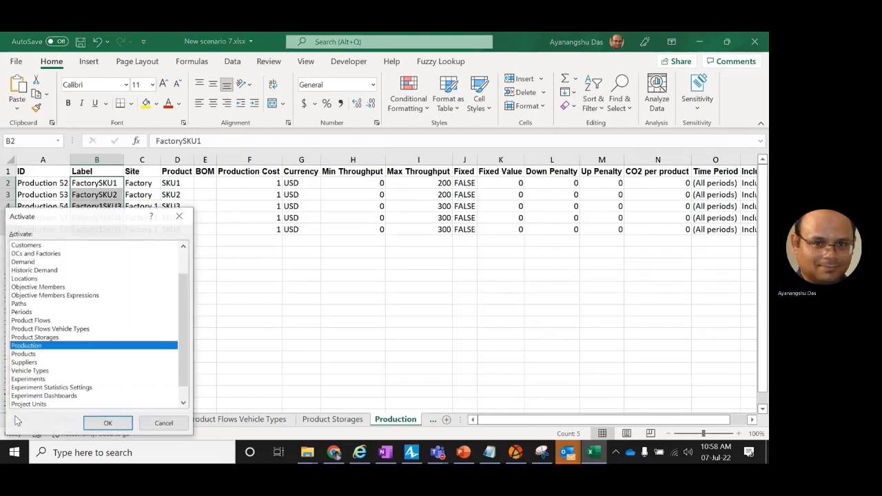
{"action": "scroll", "coordinate": [40, 310], "scroll_direction": "up", "scroll_amount": 2}
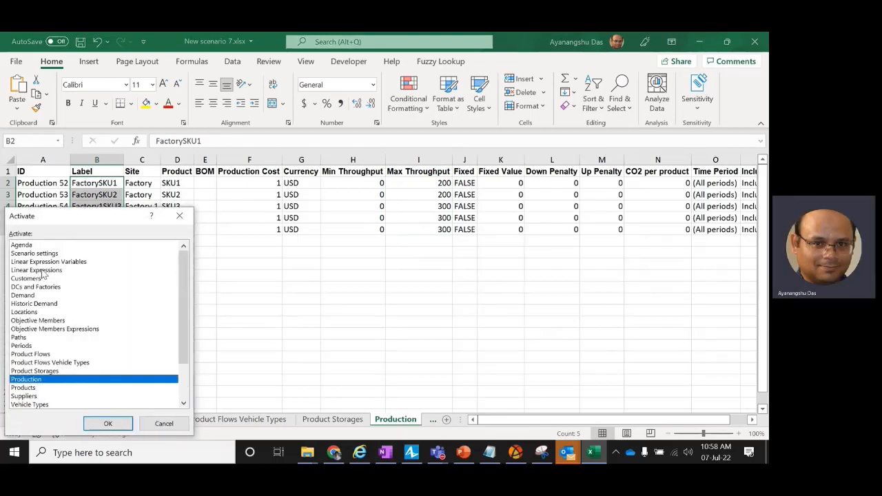
{"action": "left_click", "coordinate": [43, 271]}
{"action": "left_click", "coordinate": [72, 264]}
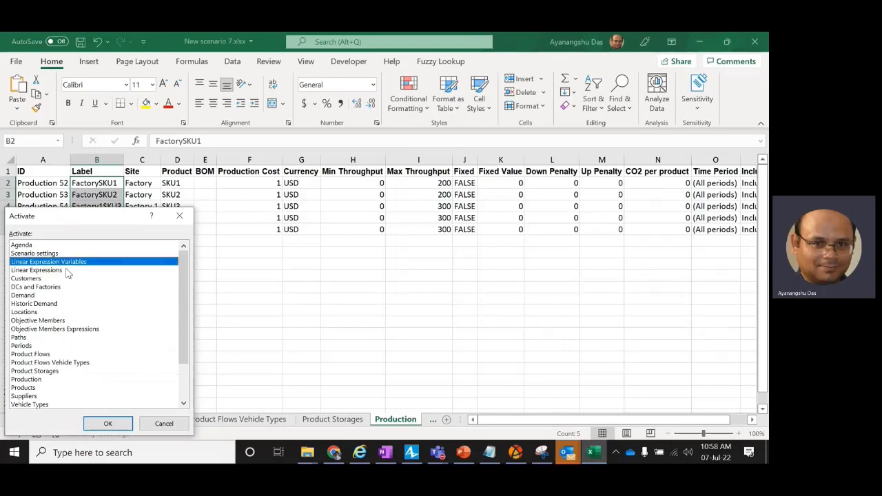
{"action": "left_click", "coordinate": [68, 271]}
{"action": "left_click", "coordinate": [113, 423]}
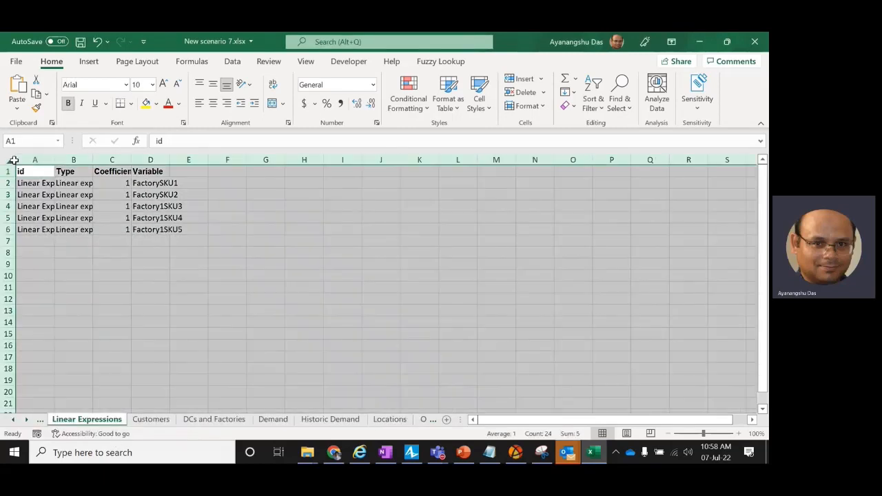
{"action": "left_click", "coordinate": [12, 163]}
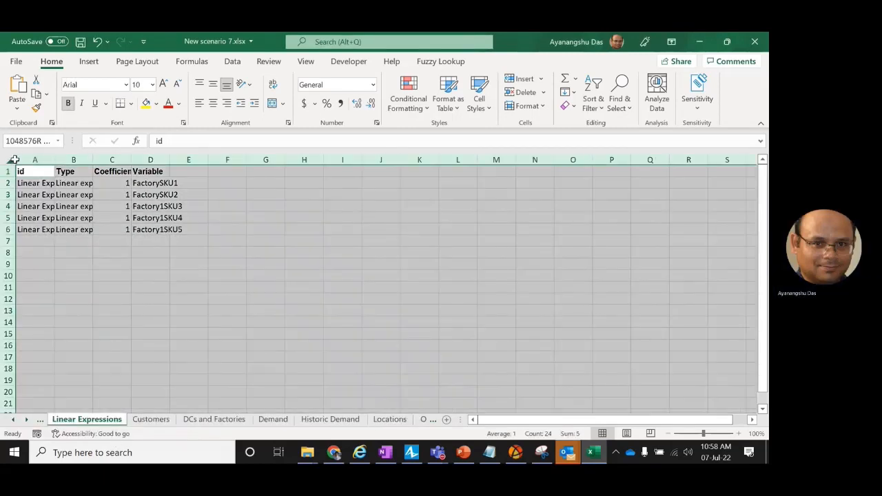
{"action": "double_click", "coordinate": [55, 160]}
{"action": "left_click", "coordinate": [121, 182]}
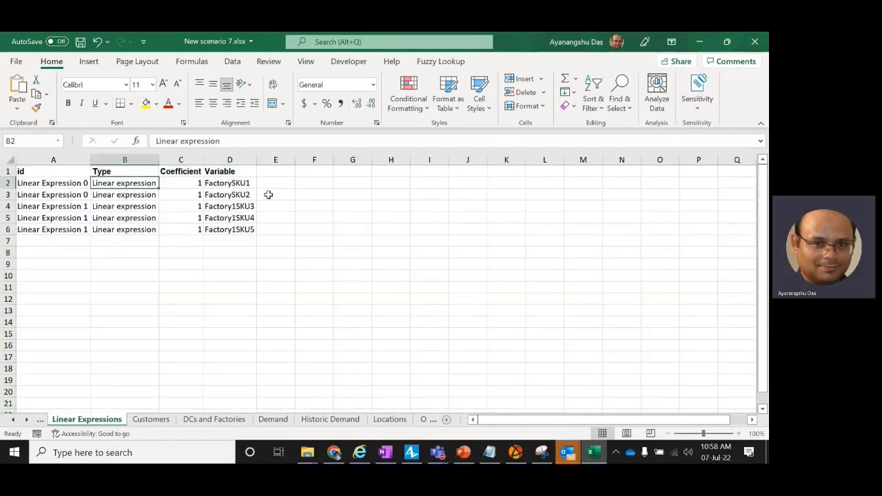
Examine how the factory SKU variables are grouped under Linear Expression 0 and Linear Expression 1
{"action": "left_click_drag", "start_coordinate": [80, 186], "coordinate": [80, 195]}
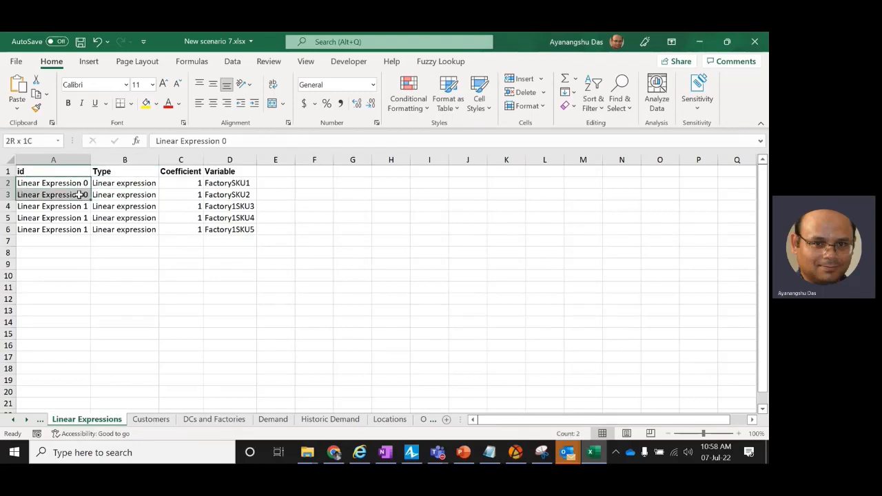
{"action": "left_click_drag", "start_coordinate": [80, 195], "coordinate": [207, 198]}
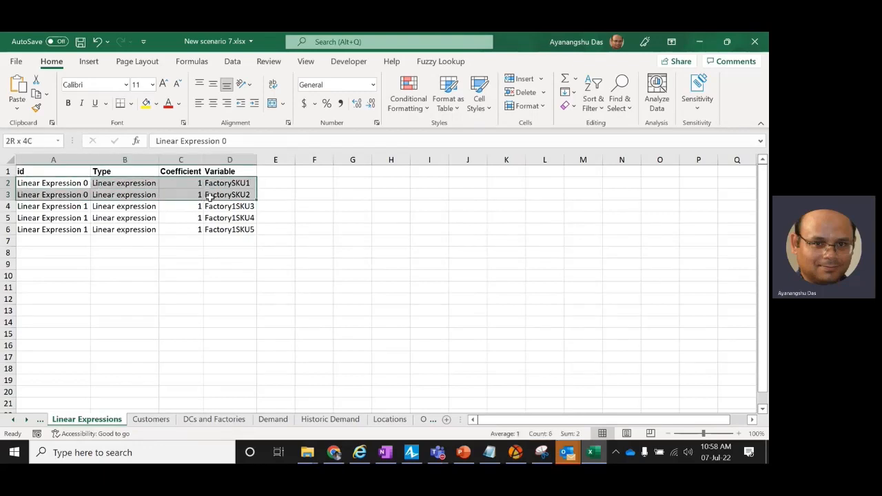
{"action": "left_click_drag", "start_coordinate": [61, 181], "coordinate": [59, 195]}
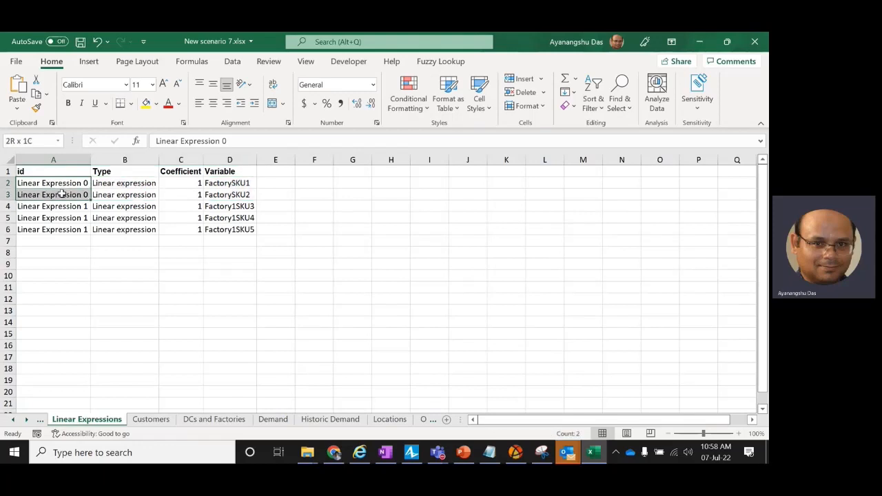
{"action": "left_click_drag", "start_coordinate": [207, 206], "coordinate": [60, 229]}
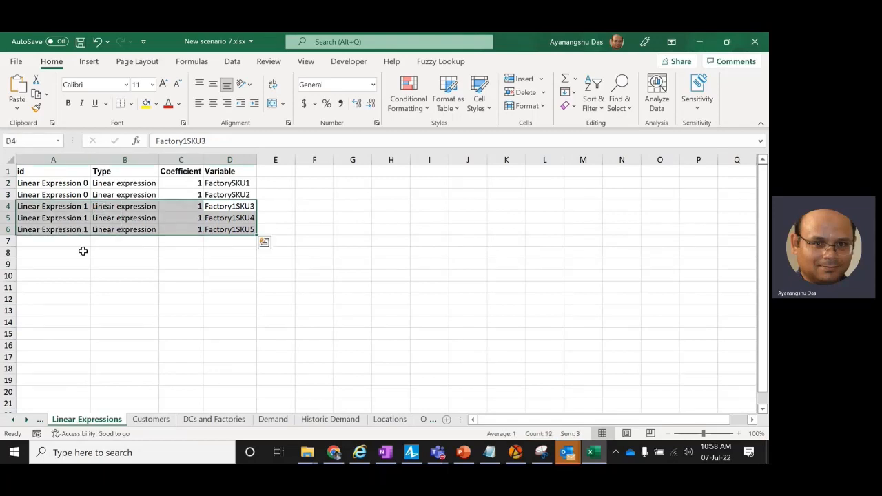
Go to the Linear Expression Variables sheet and autofit the Type, Lower Bound, Upper Bound and Inclusion Type columns
{"action": "left_click", "coordinate": [10, 421]}
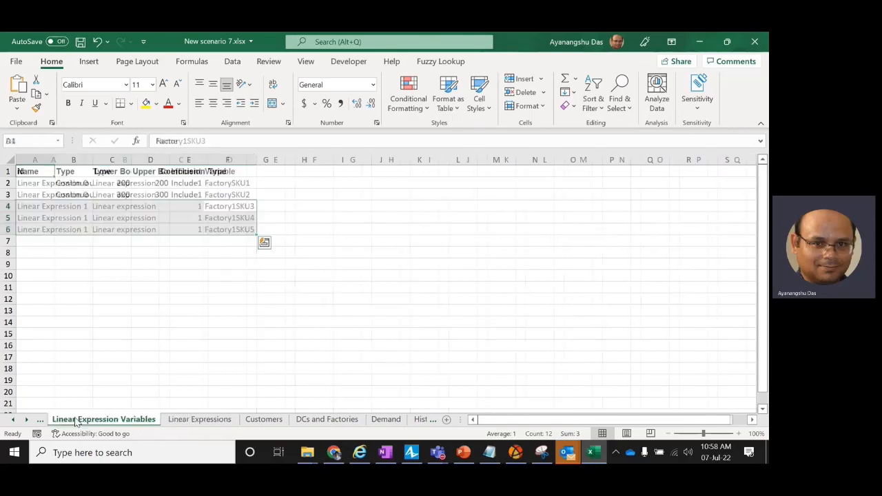
{"action": "double_click", "coordinate": [94, 160]}
{"action": "double_click", "coordinate": [170, 160]}
{"action": "double_click", "coordinate": [224, 162]}
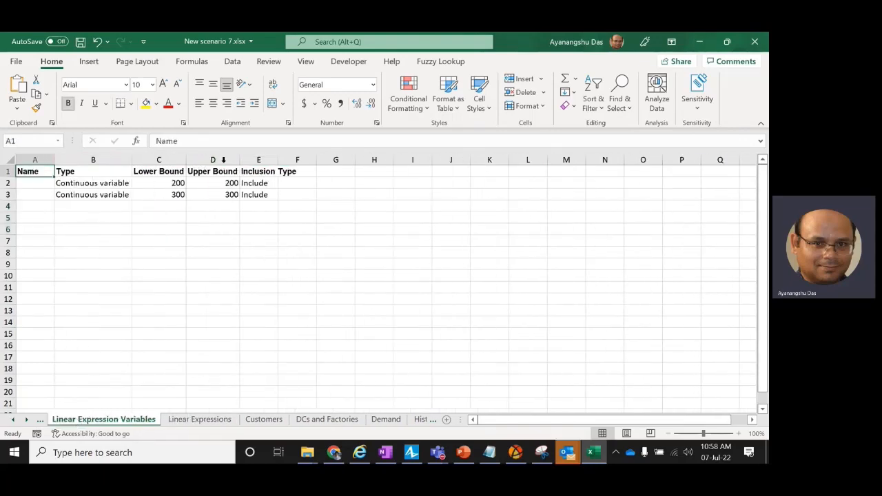
{"action": "double_click", "coordinate": [282, 160]}
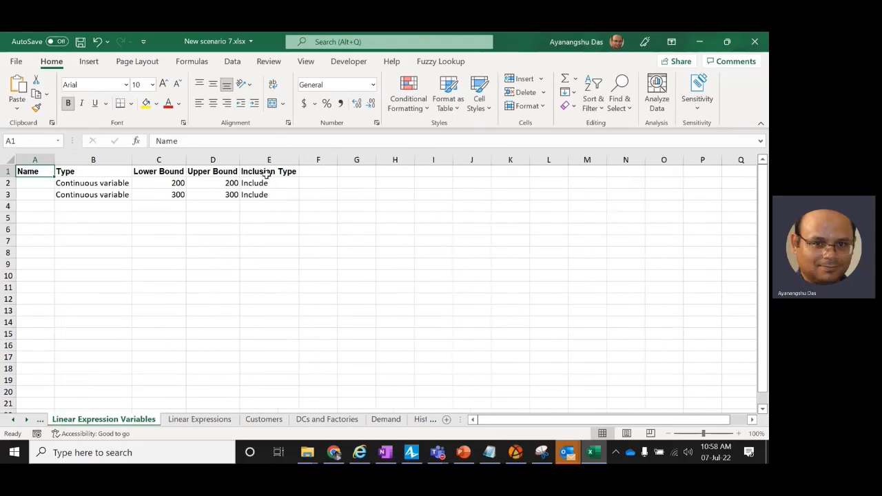
Compare the lower and upper bounds of both continuous variables with the Linear Expression 1 rows on the Linear Expressions sheet
{"action": "left_click_drag", "start_coordinate": [175, 183], "coordinate": [209, 182]}
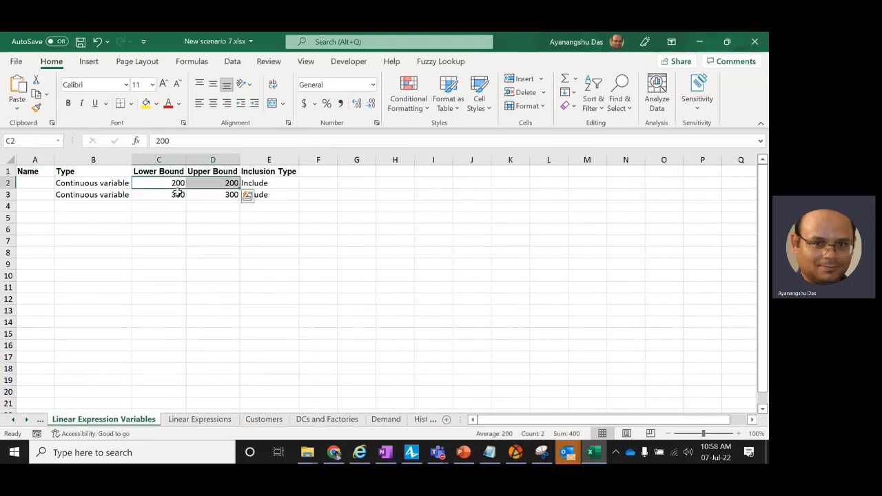
{"action": "left_click_drag", "start_coordinate": [166, 195], "coordinate": [218, 196]}
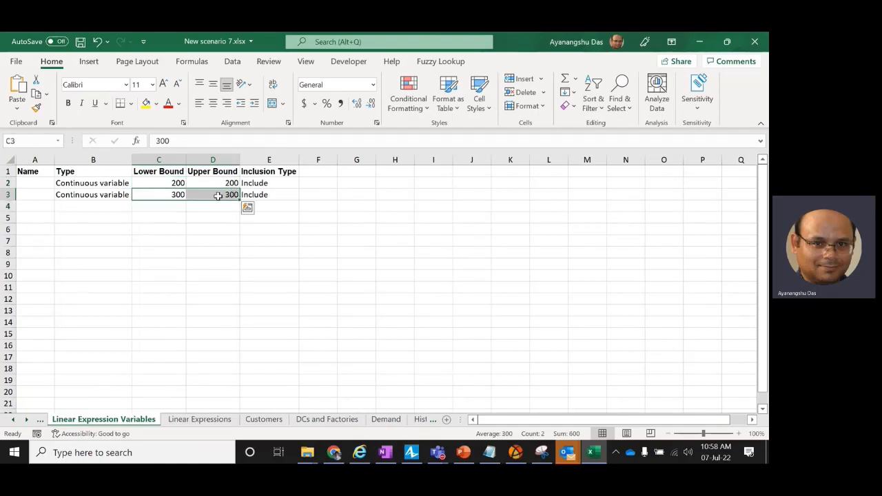
{"action": "left_click", "coordinate": [199, 419]}
{"action": "left_click_drag", "start_coordinate": [206, 206], "coordinate": [66, 235]}
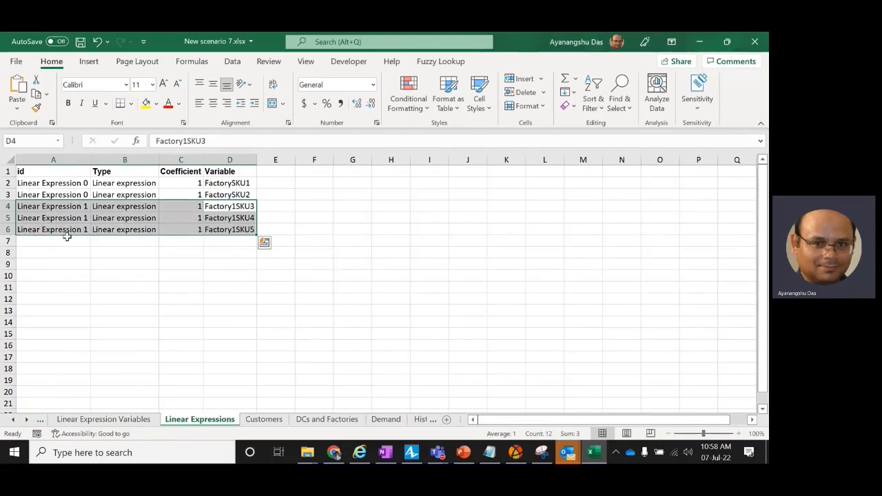
{"action": "left_click", "coordinate": [103, 419]}
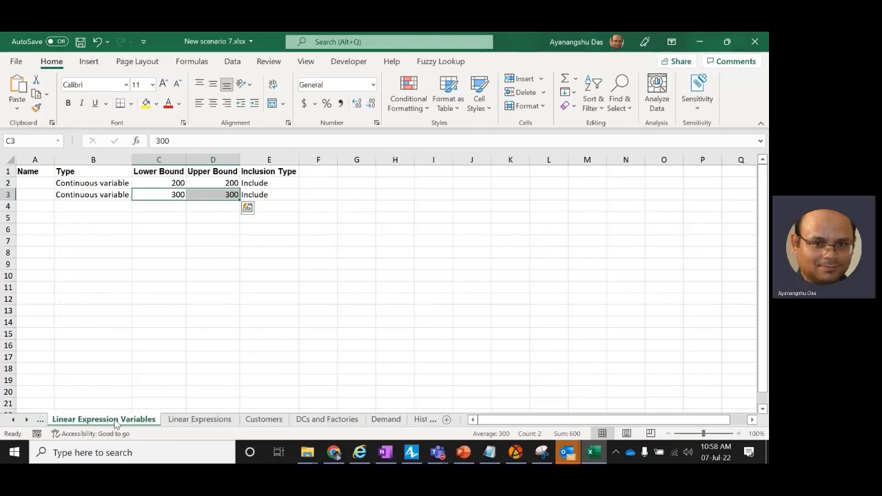
Close New scenario 7.xlsx, saving its changes, and switch to anyLogistix
{"action": "left_click", "coordinate": [463, 453]}
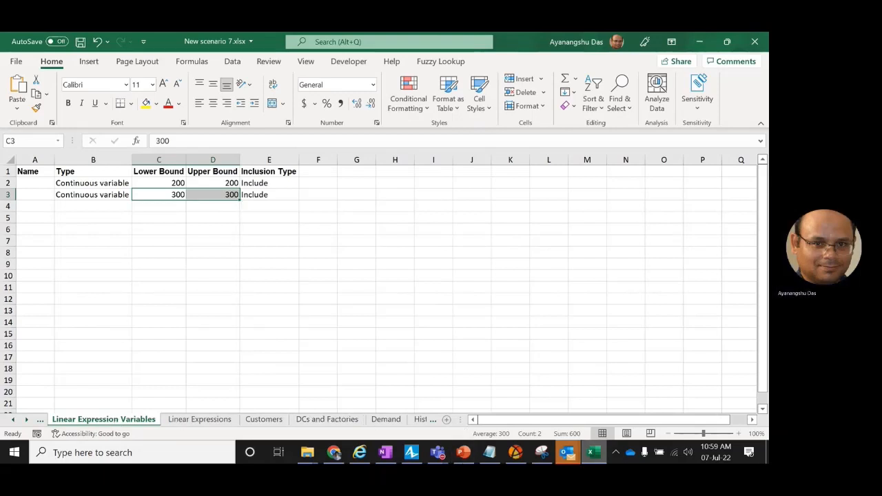
{"action": "left_click", "coordinate": [754, 41]}
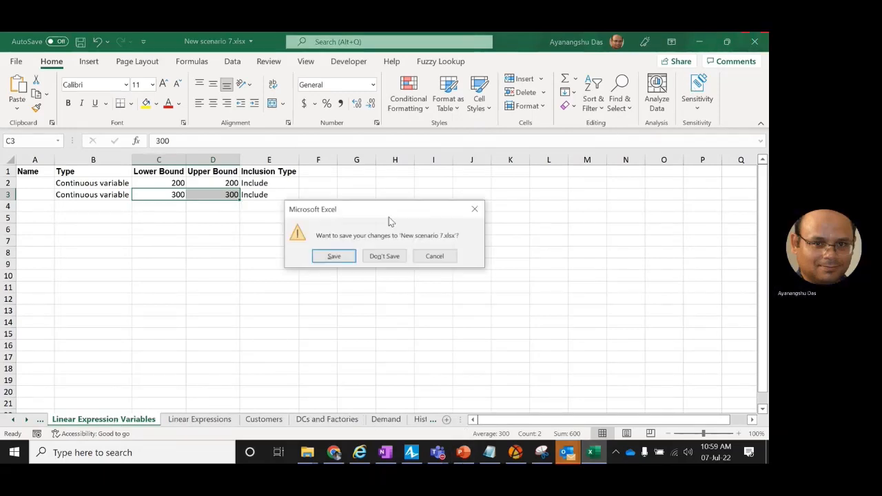
{"action": "left_click", "coordinate": [334, 256]}
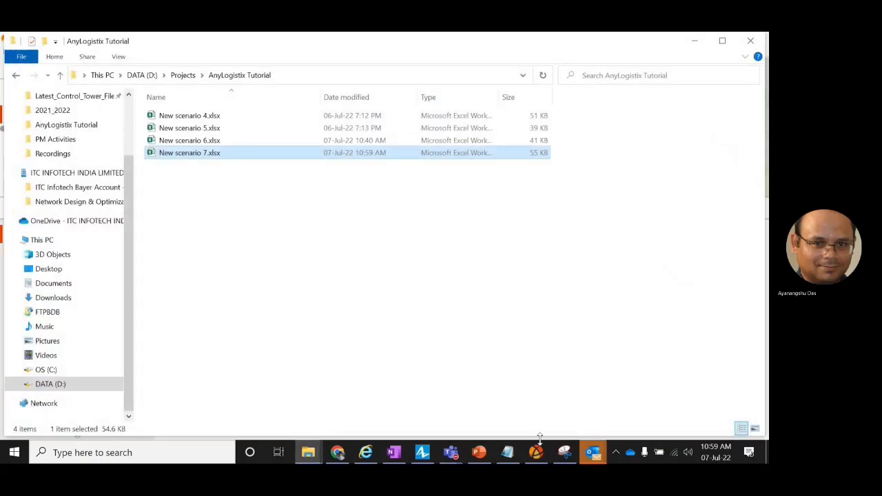
{"action": "left_click", "coordinate": [536, 458]}
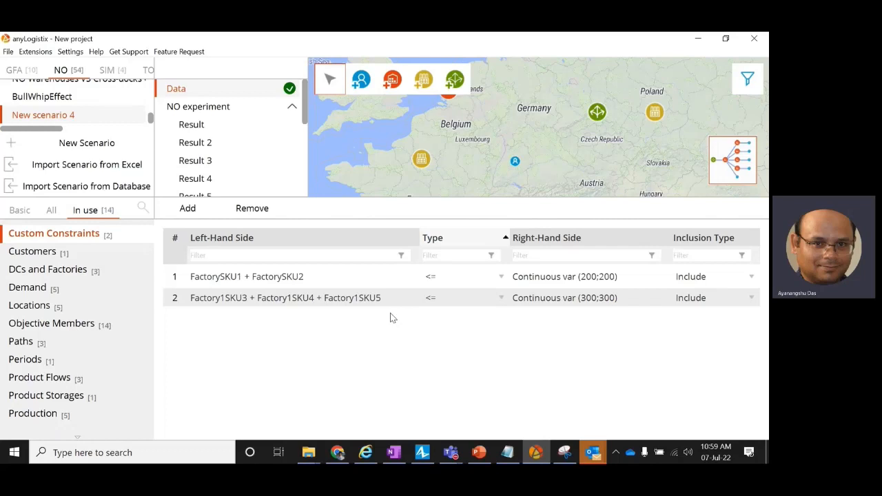
Search the scenario's data tables for "unit", add a unit named CU to the Units table, and clear the search
{"action": "scroll", "coordinate": [131, 341], "scroll_direction": "down", "scroll_amount": 3}
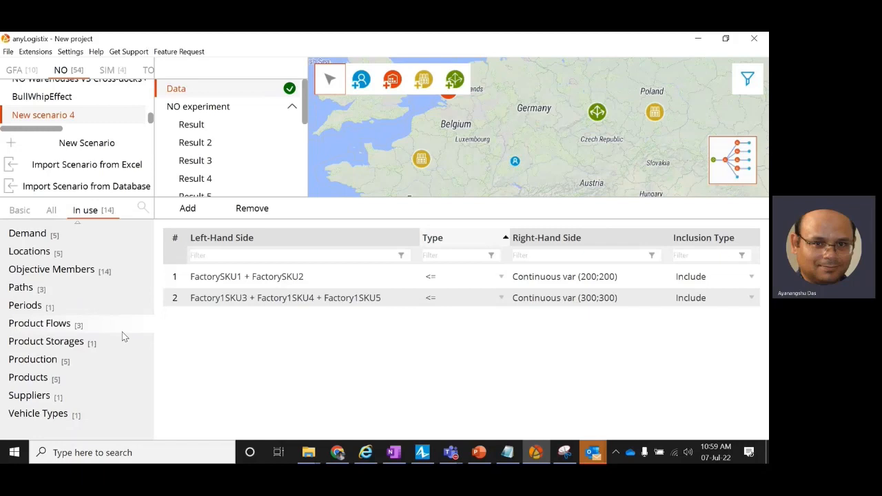
{"action": "left_click", "coordinate": [142, 207]}
{"action": "type", "text": "unit"}
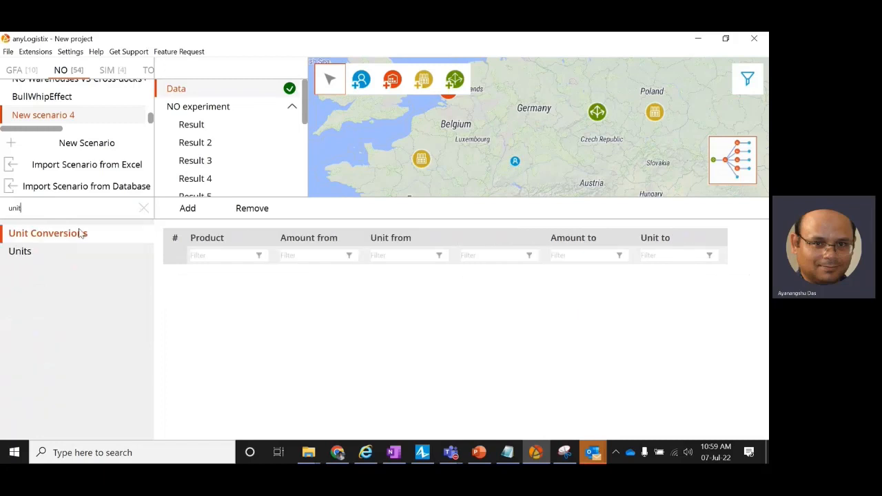
{"action": "left_click", "coordinate": [57, 261]}
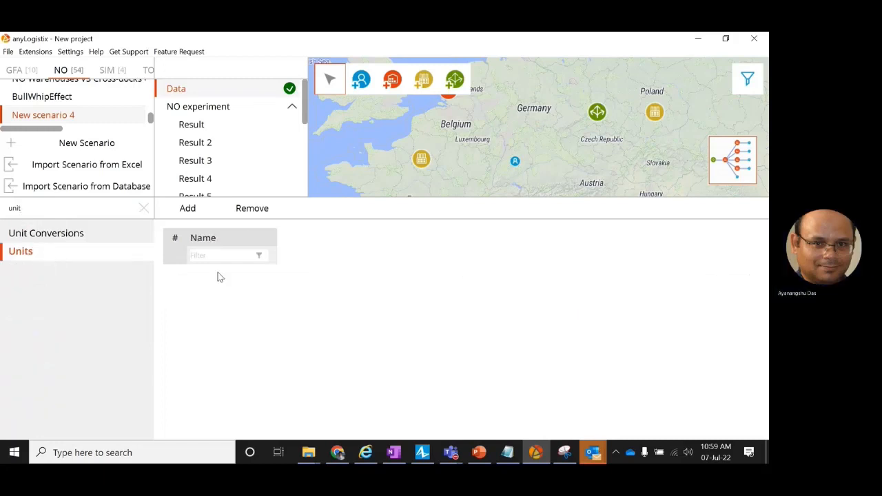
{"action": "left_click", "coordinate": [211, 210]}
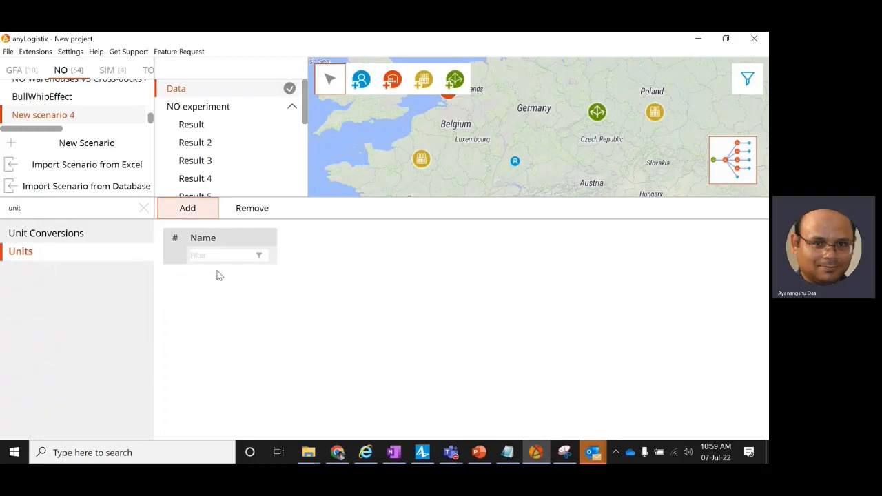
{"action": "double_click", "coordinate": [217, 272]}
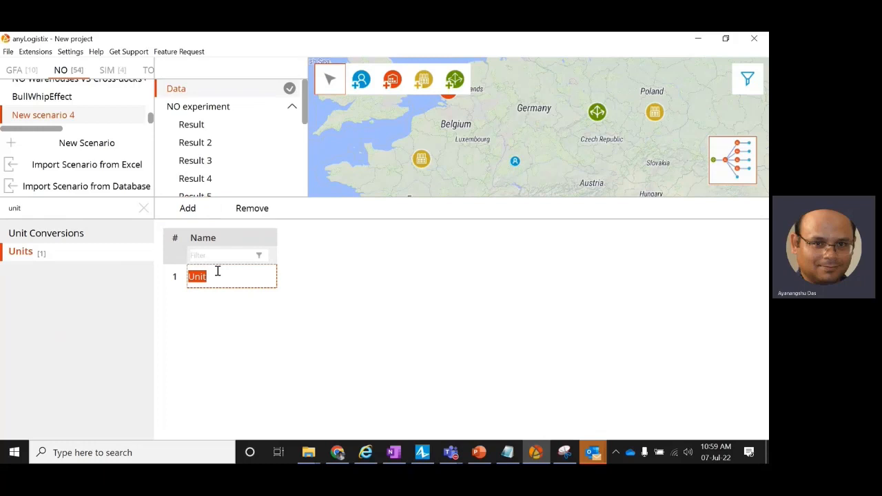
{"action": "type", "text": "CU"}
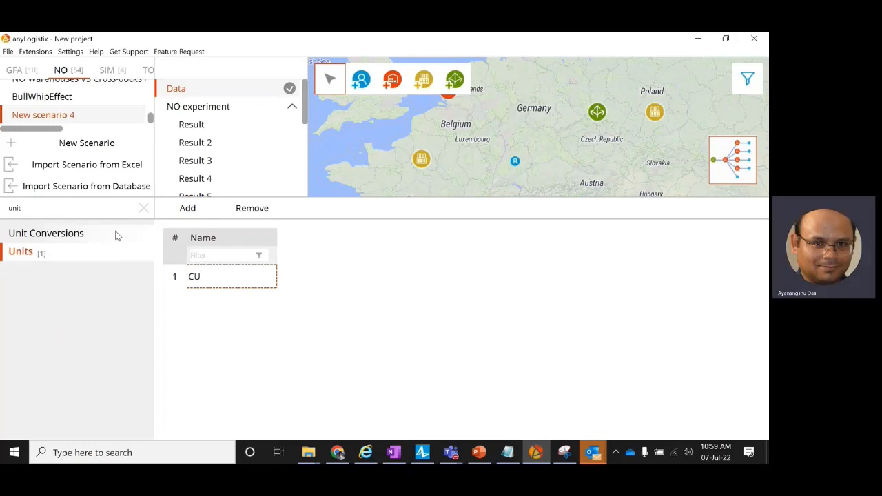
{"action": "left_click", "coordinate": [143, 209]}
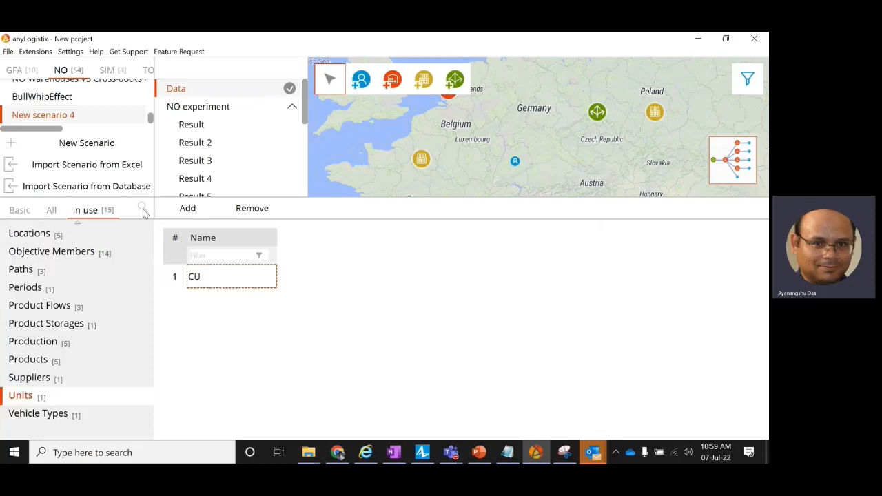
Set the unit of all five products, SKU1 to SKU5, in the Products table to pcs
{"action": "left_click", "coordinate": [50, 364]}
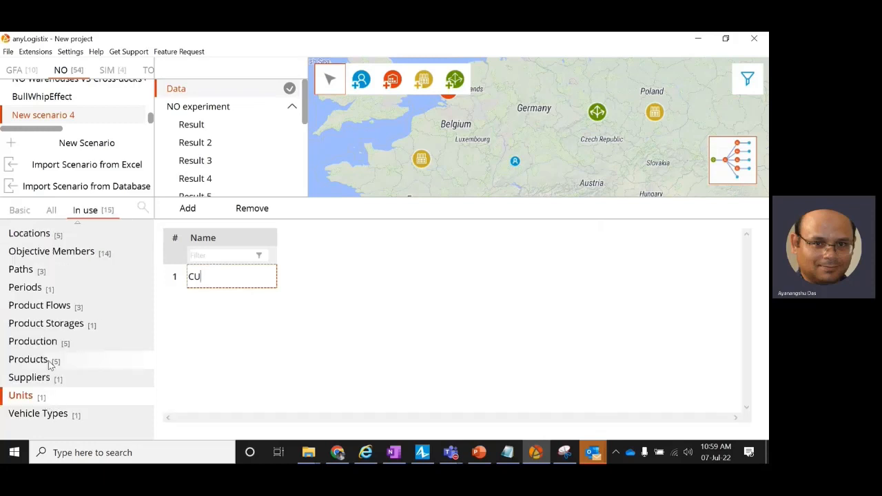
{"action": "left_click", "coordinate": [303, 280]}
{"action": "left_click", "coordinate": [302, 365], "text": "shift"}
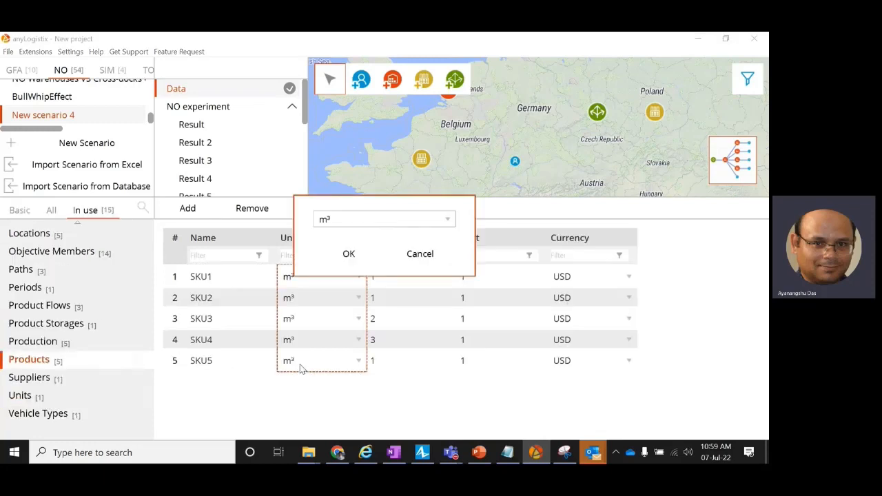
{"action": "left_click", "coordinate": [349, 224]}
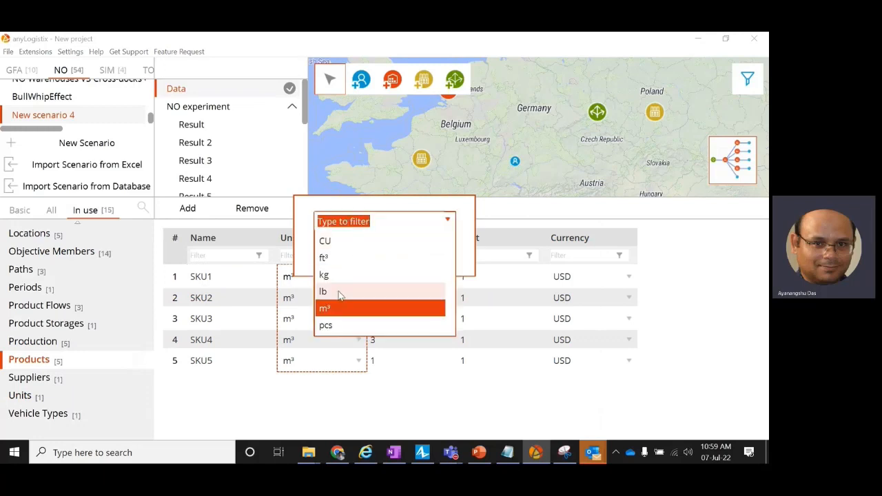
{"action": "left_click", "coordinate": [338, 325]}
{"action": "left_click", "coordinate": [355, 260]}
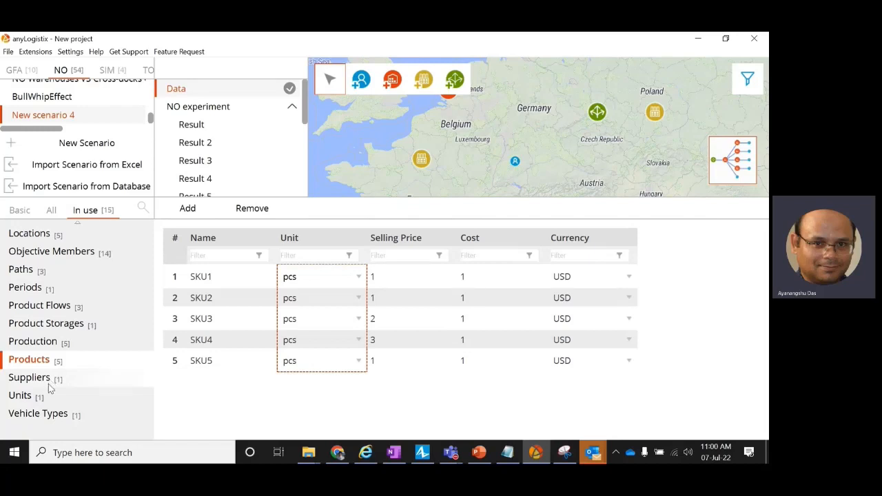
Search the data tables for "Unit" and add a unit conversion for SKU1 in which 10 pcs equal 1 CU
{"action": "left_click", "coordinate": [141, 208]}
{"action": "type", "text": "Unit"}
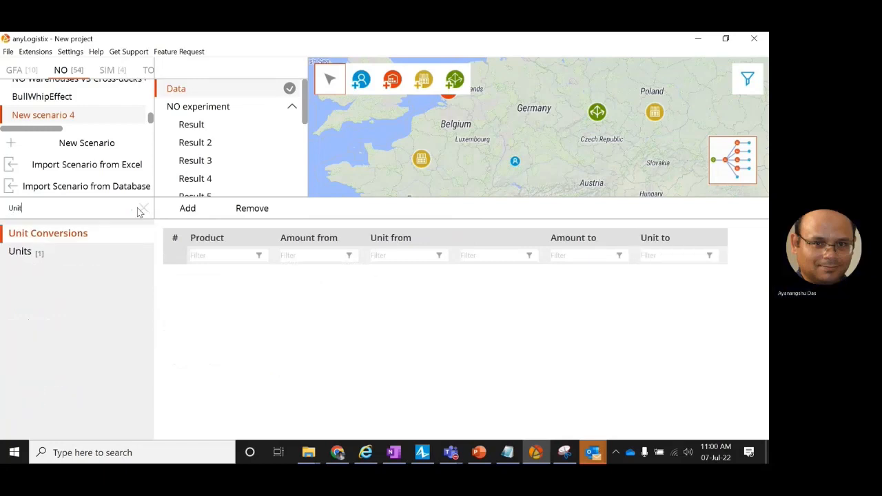
{"action": "left_click", "coordinate": [205, 215]}
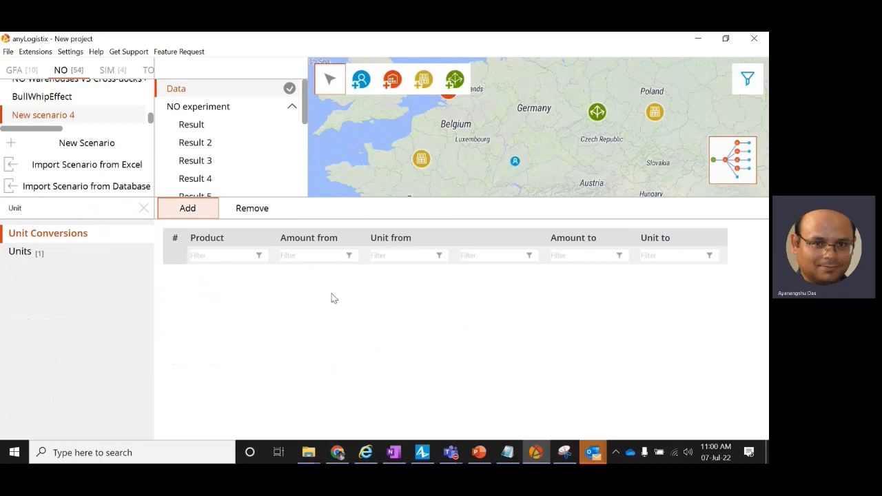
{"action": "left_click", "coordinate": [262, 281]}
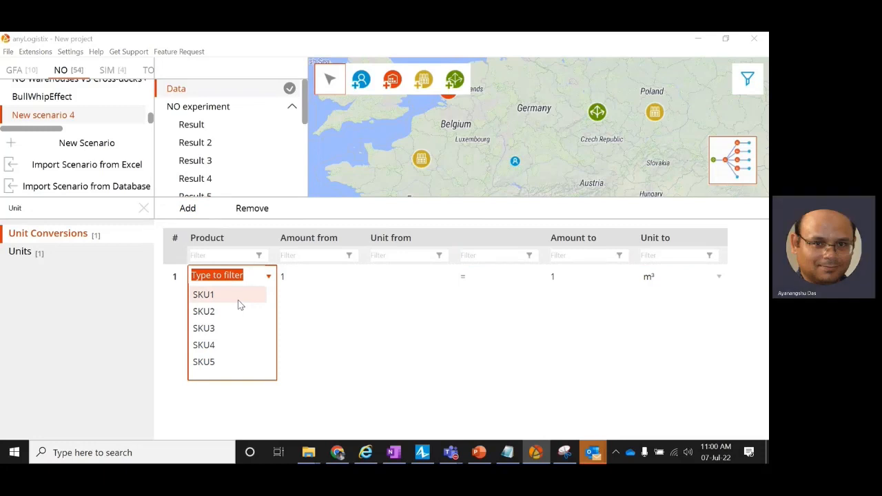
{"action": "left_click", "coordinate": [238, 302]}
{"action": "left_click", "coordinate": [323, 280]}
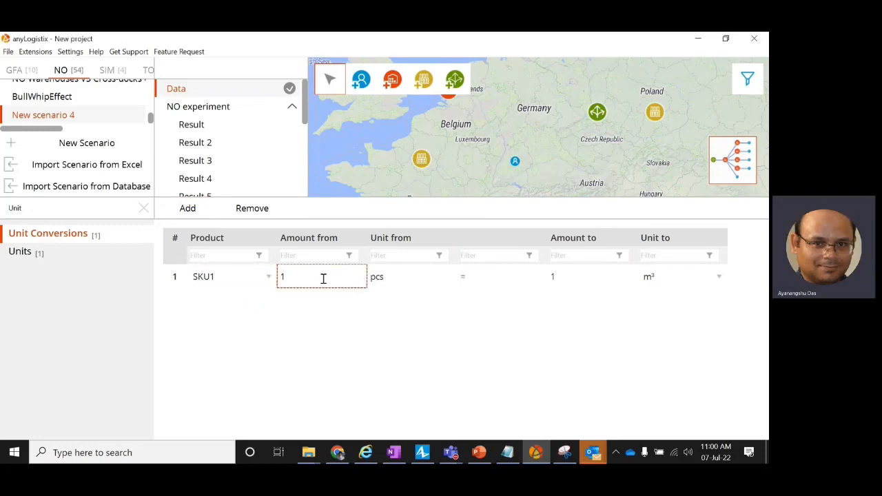
{"action": "left_click", "coordinate": [324, 280]}
{"action": "type", "text": "10"}
{"action": "left_click", "coordinate": [706, 287]}
{"action": "left_click", "coordinate": [706, 287]}
{"action": "left_click", "coordinate": [662, 295]}
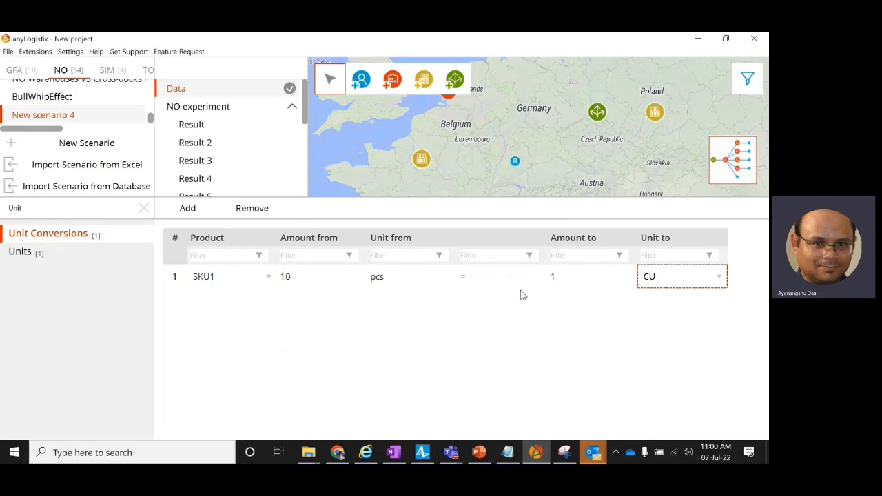
Add a second unit conversion for SKU2 in which 20 pcs equal 1 CU
{"action": "left_click", "coordinate": [216, 297]}
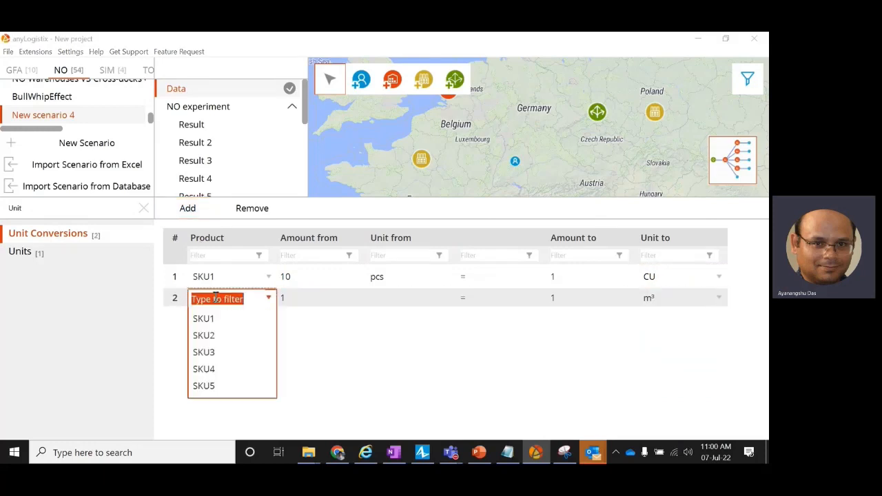
{"action": "left_click", "coordinate": [217, 337]}
{"action": "key", "text": "Tab"}
{"action": "type", "text": "20"}
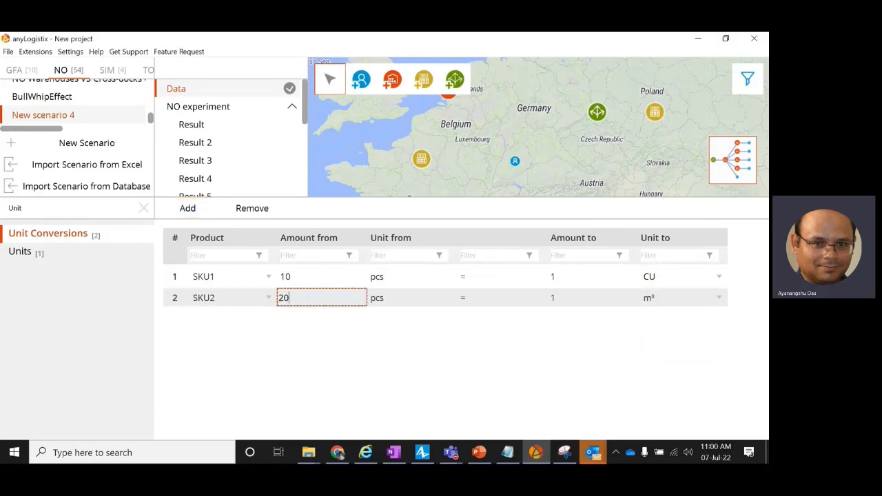
{"action": "left_click", "coordinate": [669, 306]}
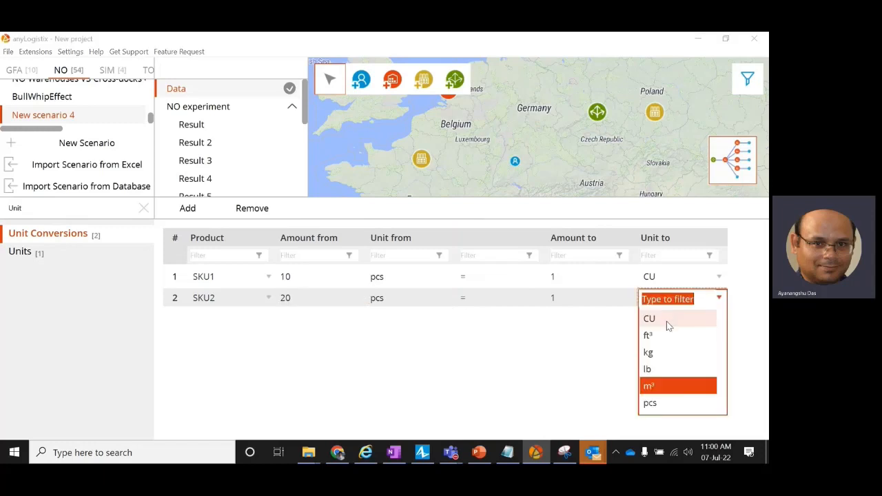
{"action": "left_click", "coordinate": [667, 321]}
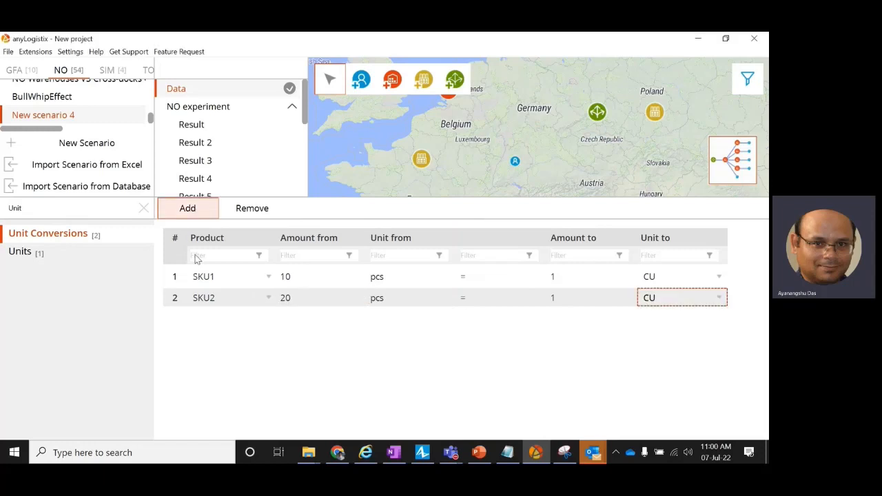
Add three more unit conversion rows and assign them to the products SKU3, SKU4 and SKU5
{"action": "left_click", "coordinate": [193, 212]}
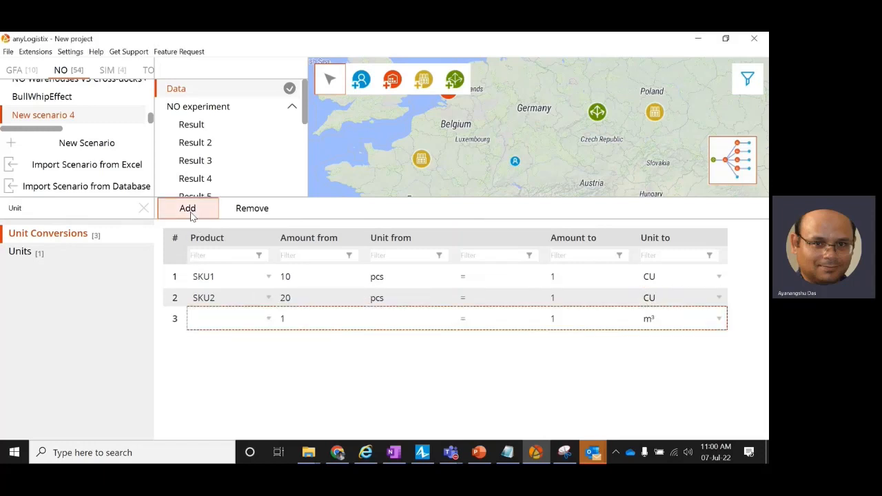
{"action": "left_click", "coordinate": [193, 212]}
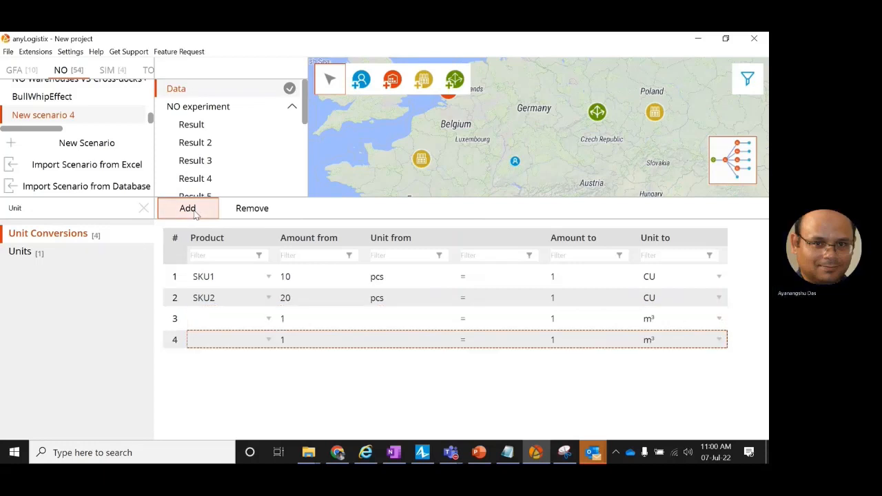
{"action": "left_click", "coordinate": [231, 324]}
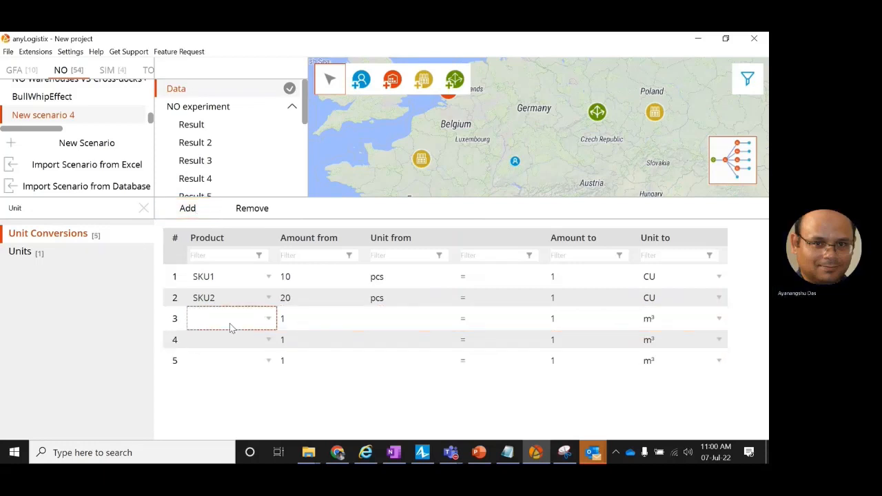
{"action": "left_click", "coordinate": [230, 321]}
{"action": "left_click", "coordinate": [228, 370]}
{"action": "left_click", "coordinate": [230, 349]}
{"action": "left_click", "coordinate": [217, 410]}
{"action": "left_click", "coordinate": [227, 363]}
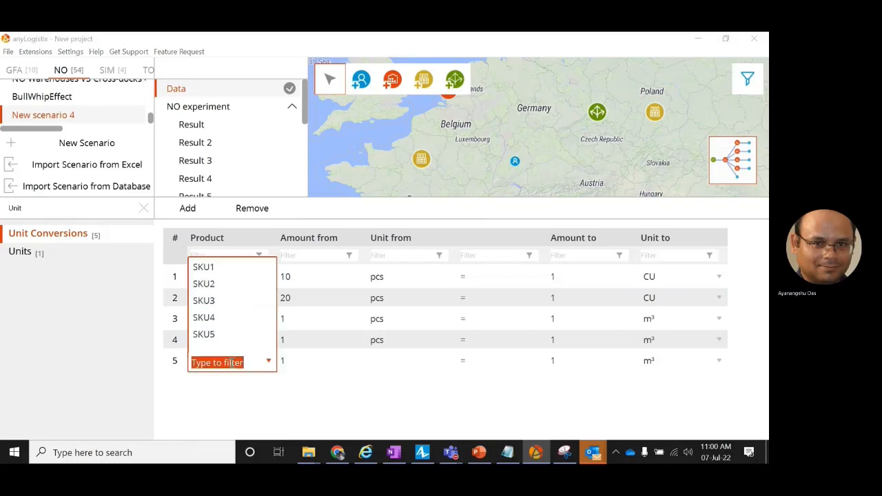
{"action": "left_click", "coordinate": [226, 335]}
Set the Amount from values of the conversions to 5 for SKU3, 15 for SKU4 and 17 for SKU5
{"action": "double_click", "coordinate": [310, 319]}
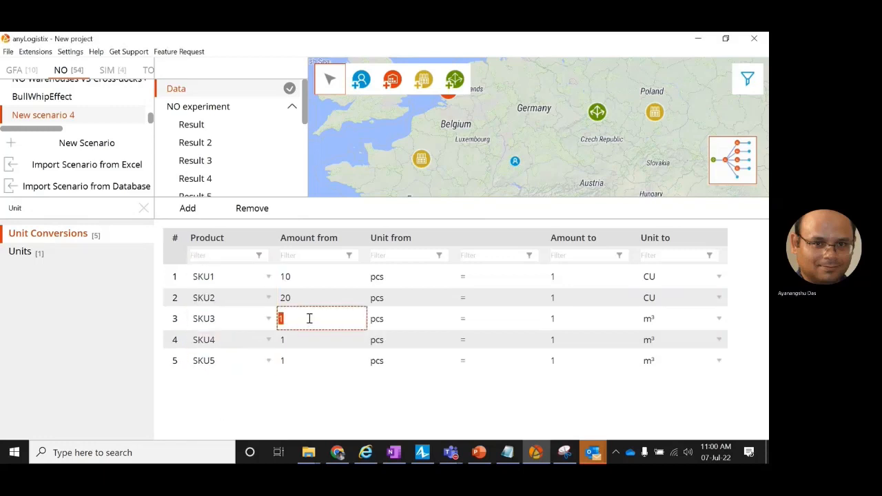
{"action": "type", "text": "5"}
{"action": "double_click", "coordinate": [304, 339]}
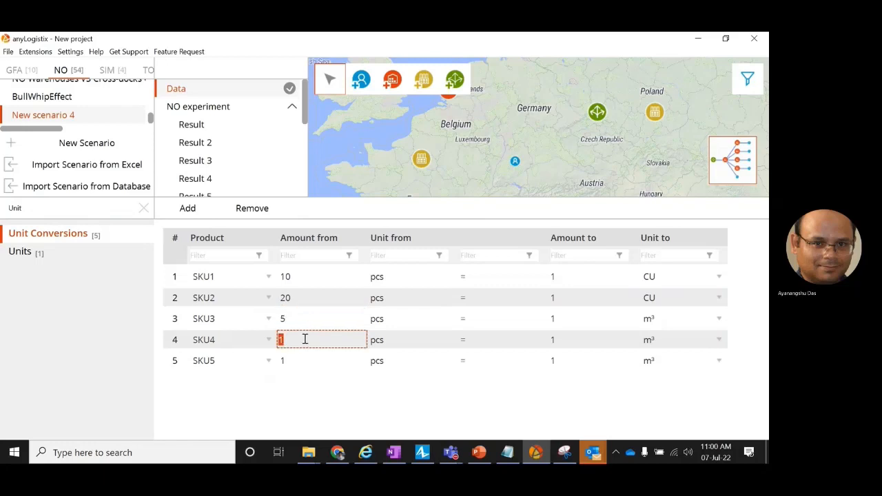
{"action": "type", "text": "15"}
{"action": "double_click", "coordinate": [305, 360]}
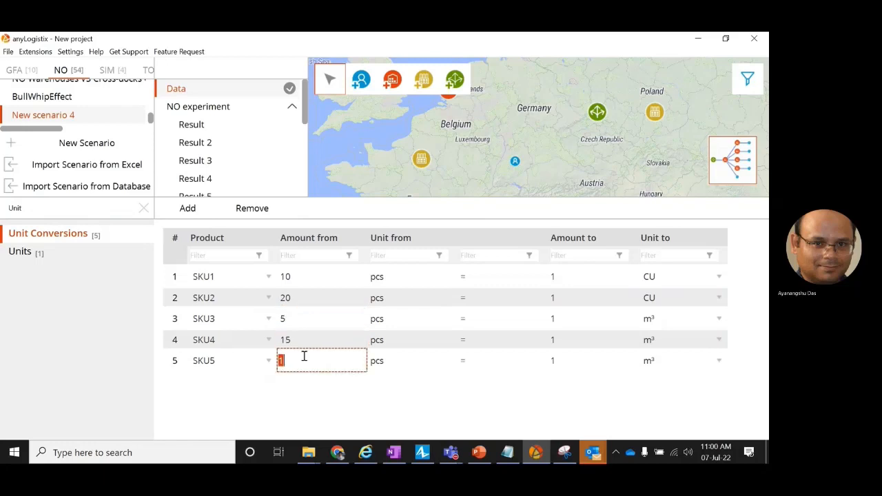
{"action": "type", "text": "1"}
Set the target unit of the SKU3, SKU4 and SKU5 conversions to CU together and clear the table search
{"action": "left_click_drag", "start_coordinate": [643, 366], "coordinate": [640, 319]}
{"action": "left_click", "coordinate": [384, 219]}
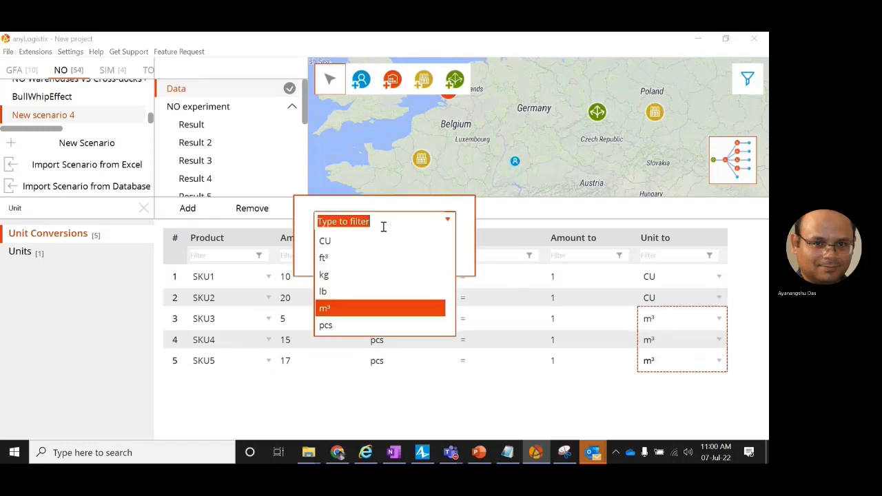
{"action": "left_click", "coordinate": [372, 239]}
{"action": "left_click", "coordinate": [348, 254]}
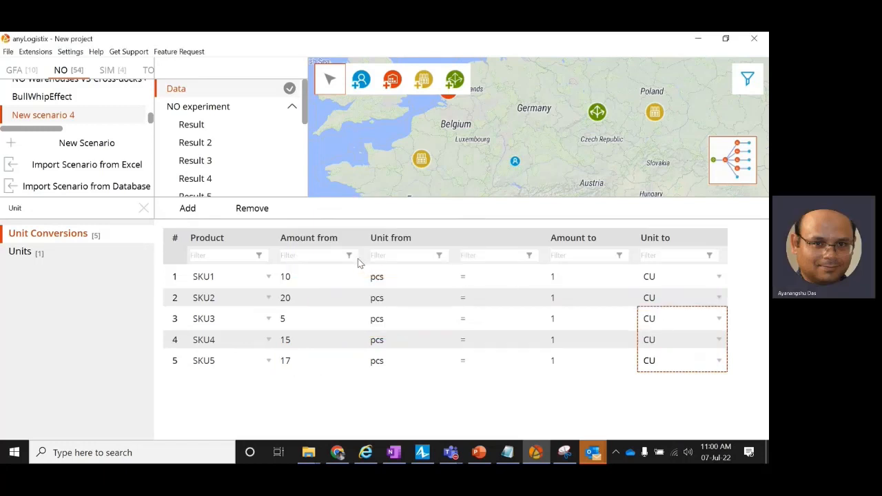
{"action": "left_click", "coordinate": [144, 208]}
Review the Custom Constraints, Customers, DCs and Factories, and Demand tables of the scenario
{"action": "scroll", "coordinate": [113, 325], "scroll_direction": "up", "scroll_amount": 3}
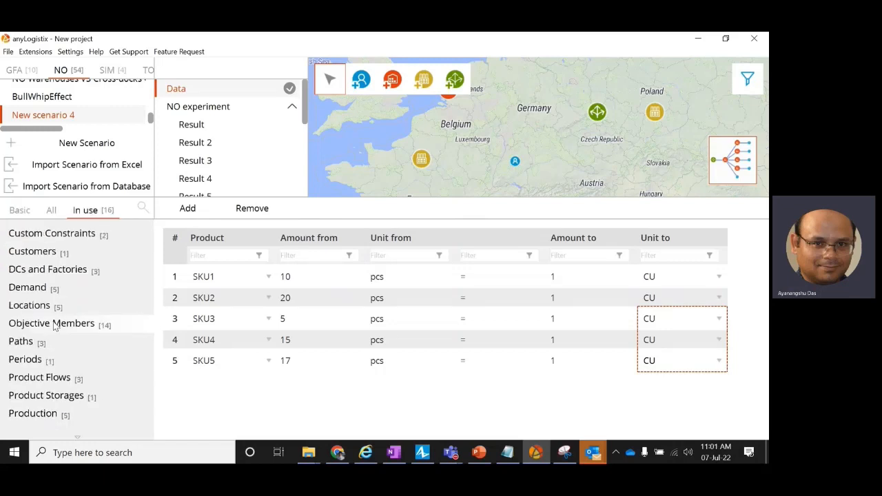
{"action": "left_click", "coordinate": [55, 235]}
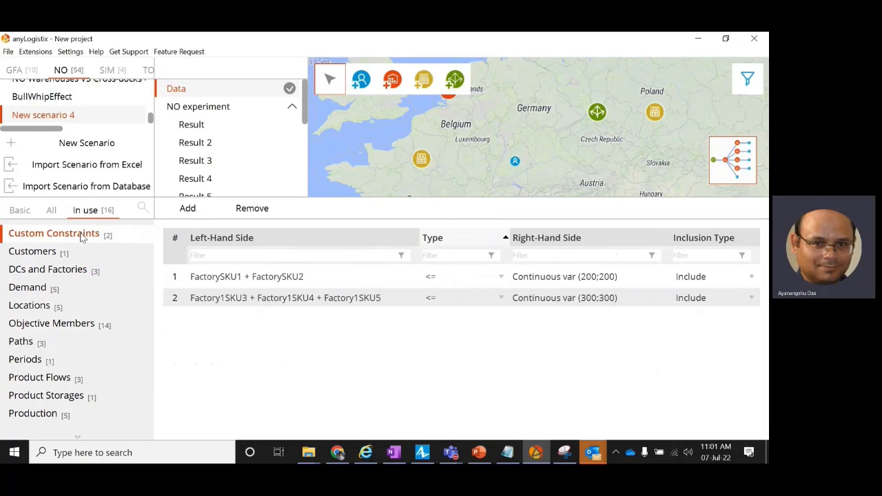
{"action": "left_click", "coordinate": [75, 253]}
{"action": "left_click", "coordinate": [74, 271]}
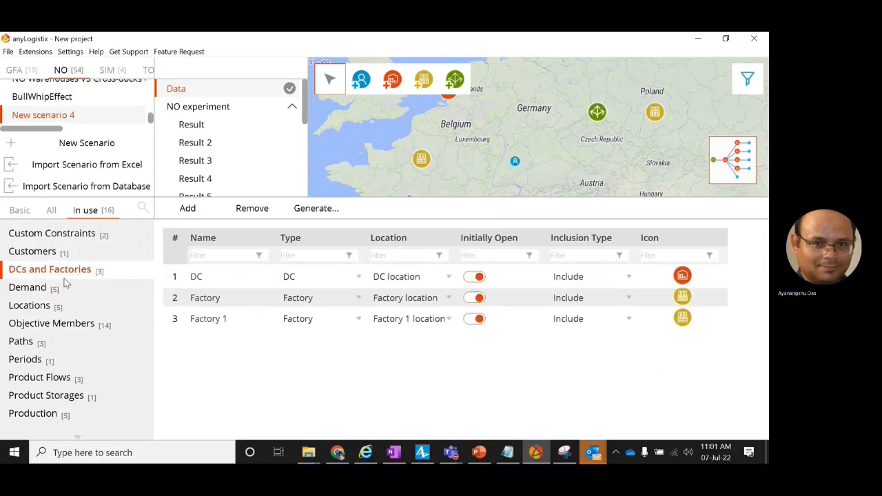
{"action": "left_click", "coordinate": [56, 288]}
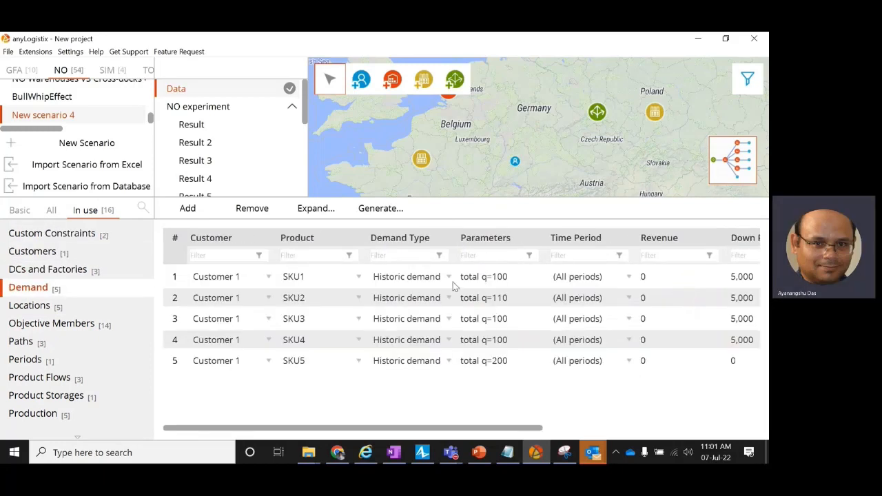
{"action": "left_click_drag", "start_coordinate": [446, 429], "coordinate": [358, 432]}
In the Paths table, widen the Cost Calculation Parameters column and set the Factory to DC path's amount unit to CU
{"action": "left_click", "coordinate": [76, 341]}
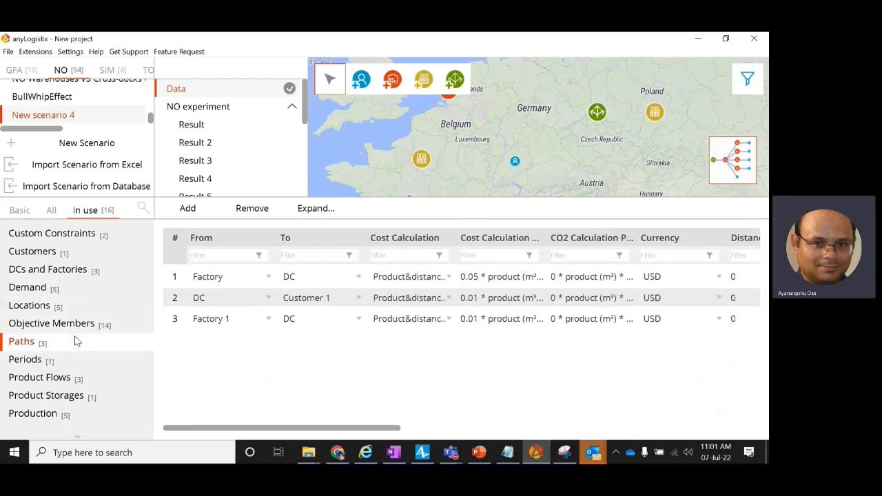
{"action": "left_click", "coordinate": [507, 285]}
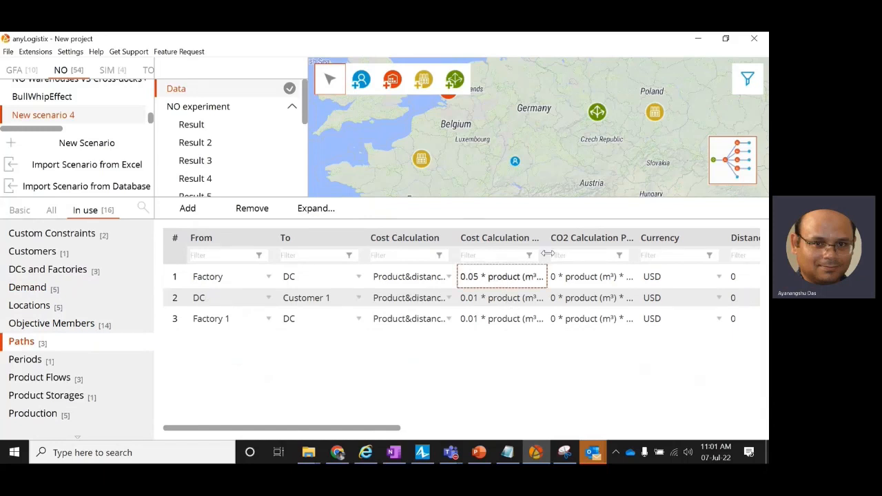
{"action": "left_click_drag", "start_coordinate": [546, 237], "coordinate": [597, 237]}
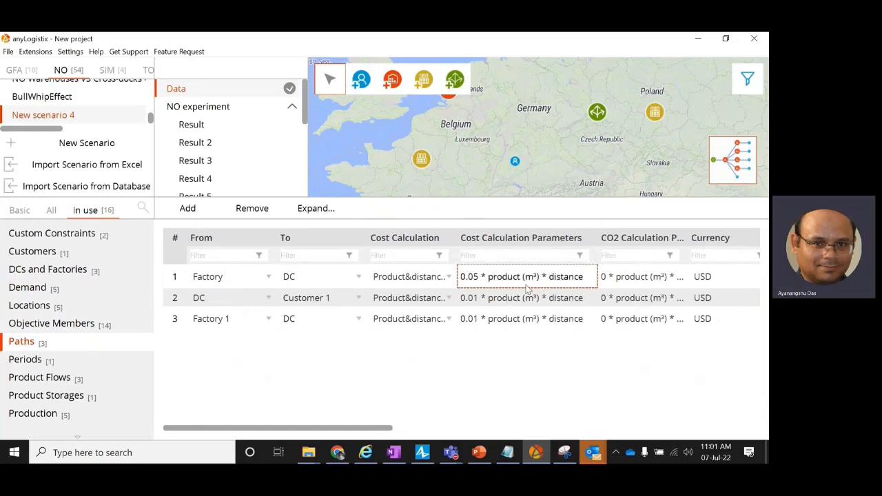
{"action": "double_click", "coordinate": [529, 279]}
{"action": "left_click", "coordinate": [373, 202]}
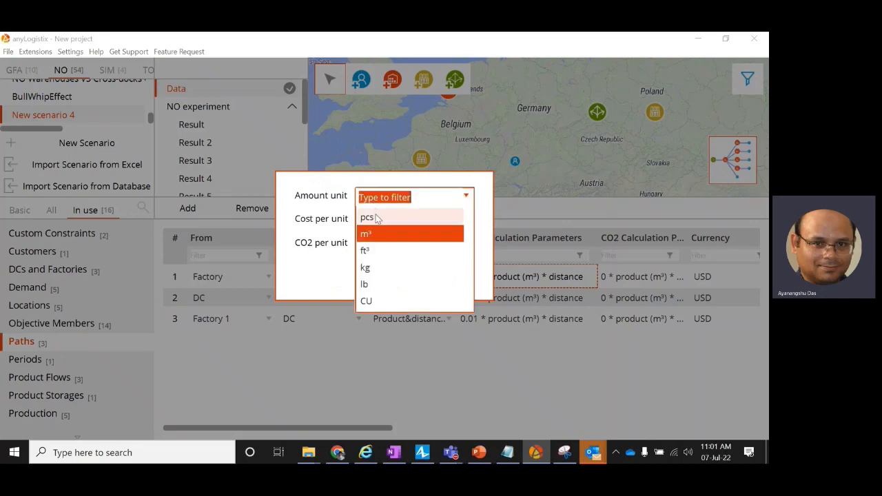
{"action": "left_click", "coordinate": [376, 302]}
{"action": "left_click", "coordinate": [392, 278]}
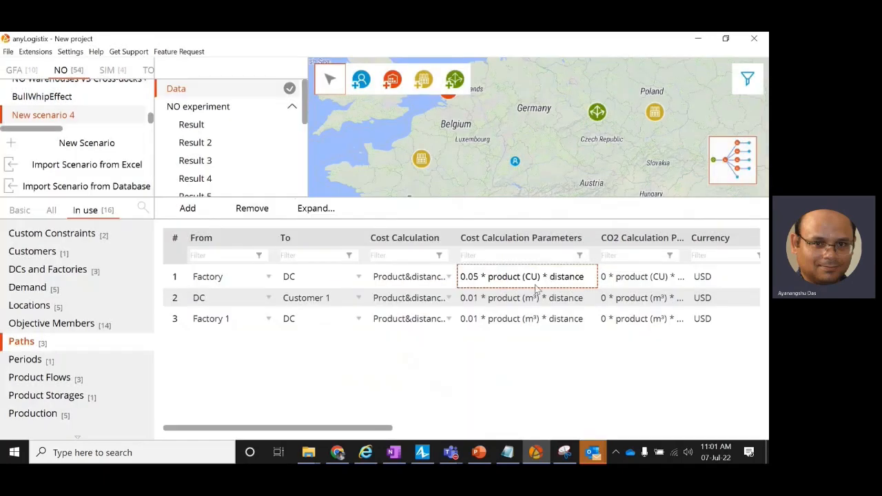
Set the amount unit in the DC to Customer 1 path's cost calculation parameters to CU
{"action": "double_click", "coordinate": [535, 298]}
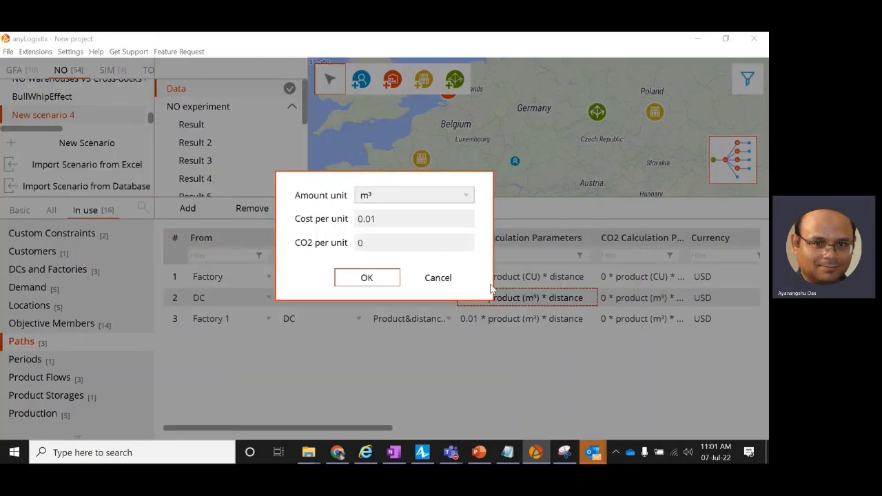
{"action": "left_click", "coordinate": [404, 200]}
{"action": "left_click", "coordinate": [372, 302]}
{"action": "left_click", "coordinate": [377, 283]}
Set the amount unit of the Factory 1 to DC path's cost to CU and check the remaining path columns
{"action": "double_click", "coordinate": [544, 315]}
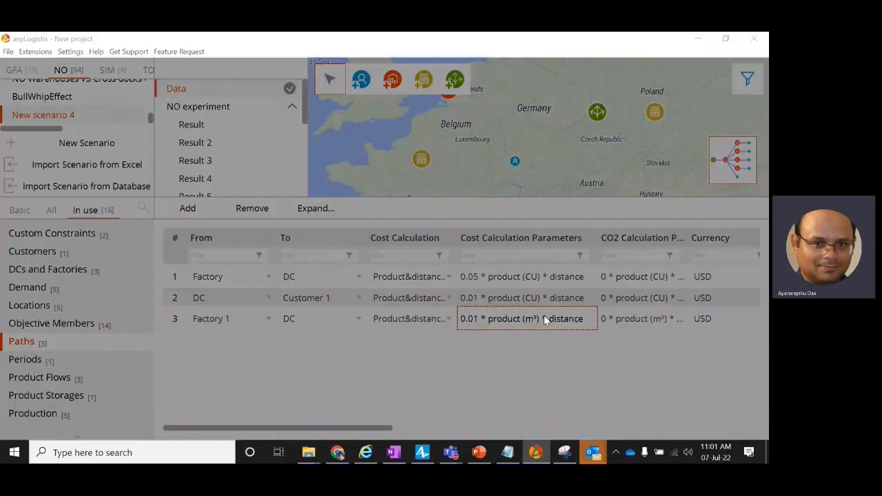
{"action": "left_click", "coordinate": [393, 195]}
{"action": "left_click", "coordinate": [366, 302]}
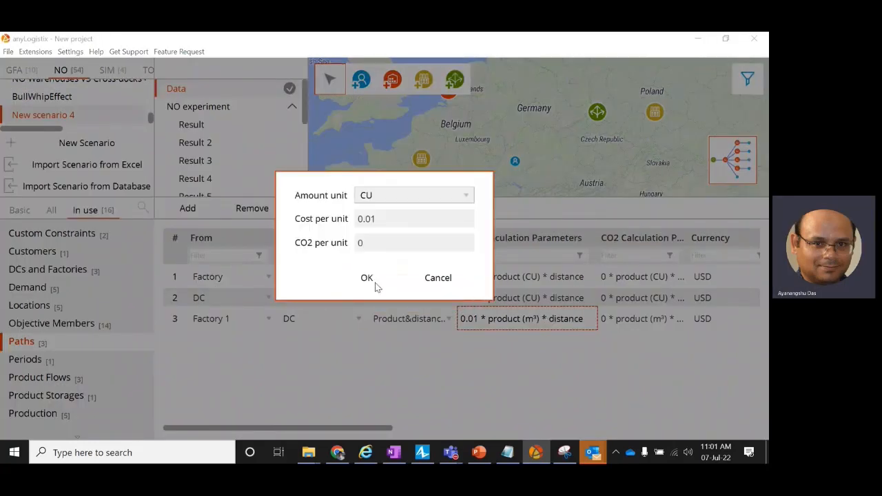
{"action": "left_click", "coordinate": [375, 282]}
{"action": "left_click_drag", "start_coordinate": [388, 428], "coordinate": [762, 426]}
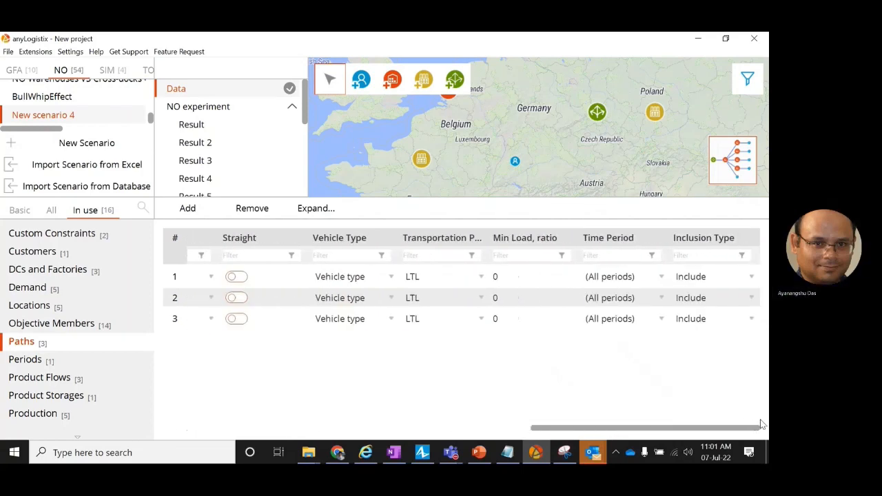
Review the columns of the Product Flows table and the units listed in the Products table
{"action": "left_click", "coordinate": [84, 384]}
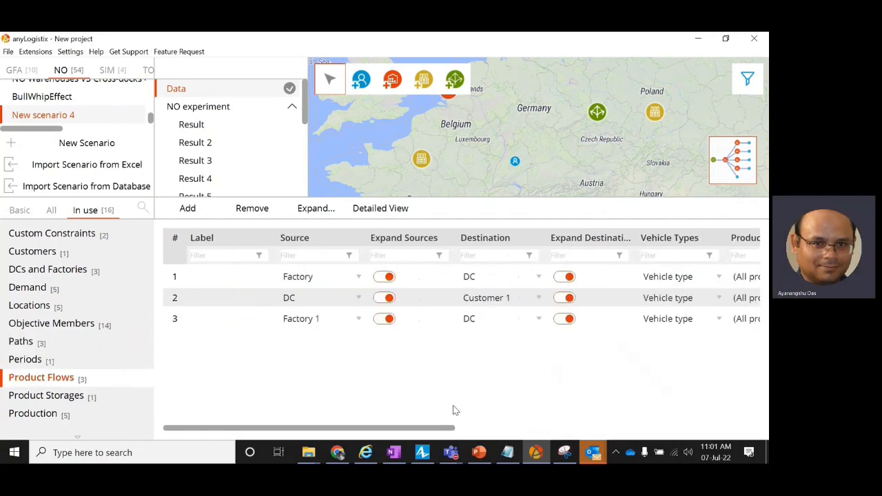
{"action": "left_click_drag", "start_coordinate": [453, 428], "coordinate": [698, 430]}
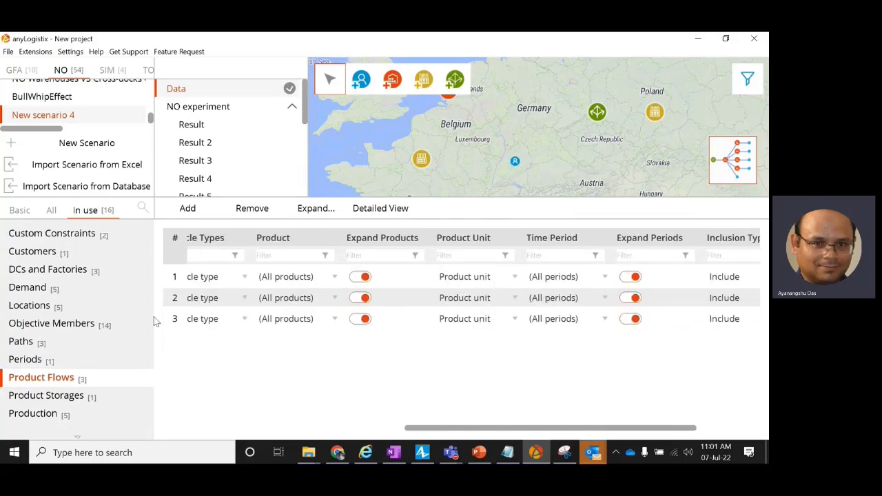
{"action": "scroll", "coordinate": [69, 369], "scroll_direction": "down", "scroll_amount": 2}
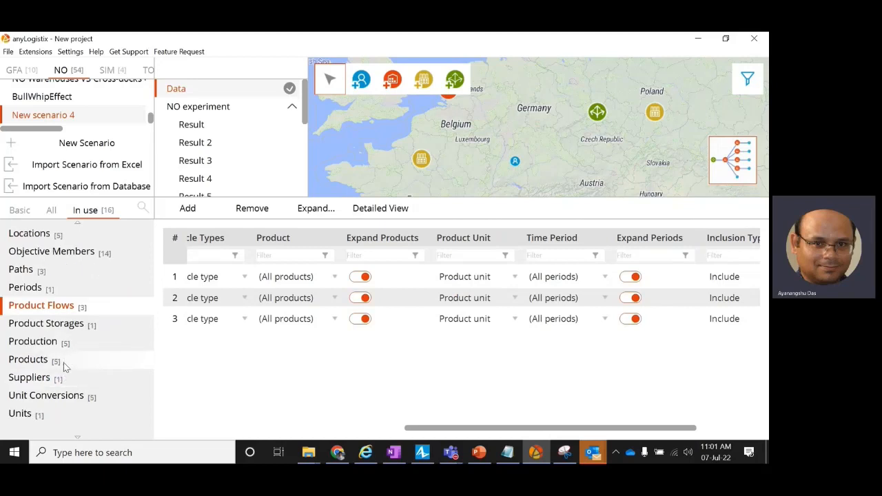
{"action": "left_click", "coordinate": [60, 362]}
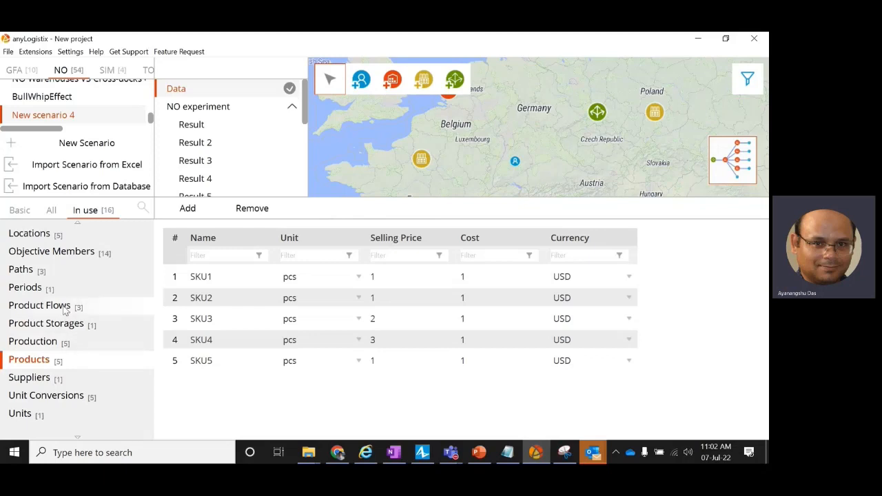
In the Paths table, set the amount unit of the Factory to DC path's cost calculation to pcs
{"action": "left_click", "coordinate": [59, 270]}
{"action": "left_click", "coordinate": [532, 275]}
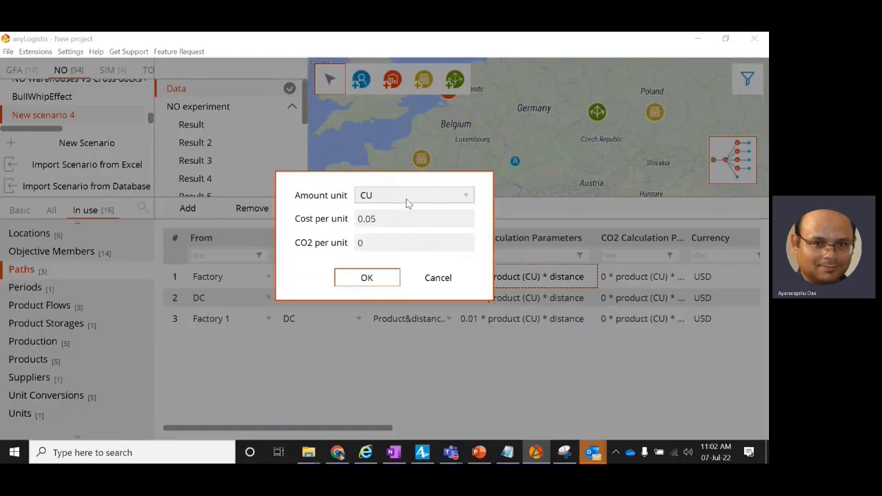
{"action": "left_click", "coordinate": [406, 199]}
{"action": "left_click", "coordinate": [376, 218]}
{"action": "left_click_drag", "start_coordinate": [366, 219], "coordinate": [406, 218]}
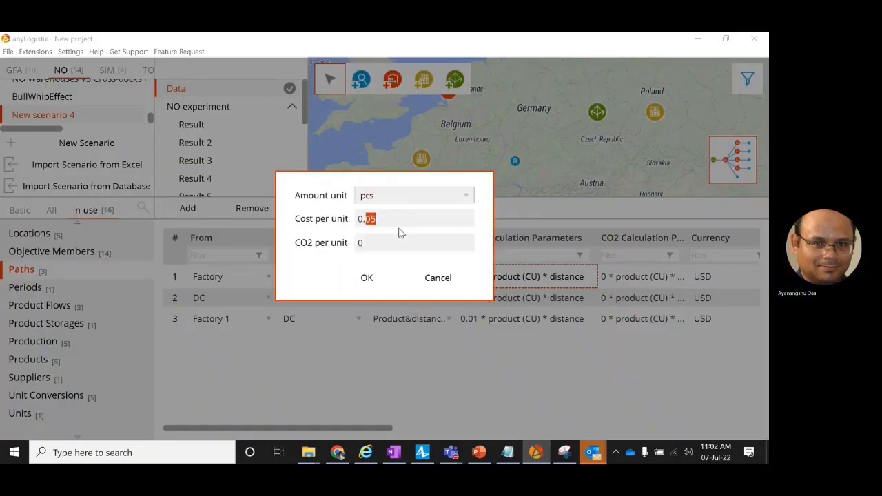
{"action": "left_click", "coordinate": [367, 278]}
Set the amount unit in the DC to Customer 1 path's cost calculation parameters to pcs
{"action": "left_click", "coordinate": [518, 293]}
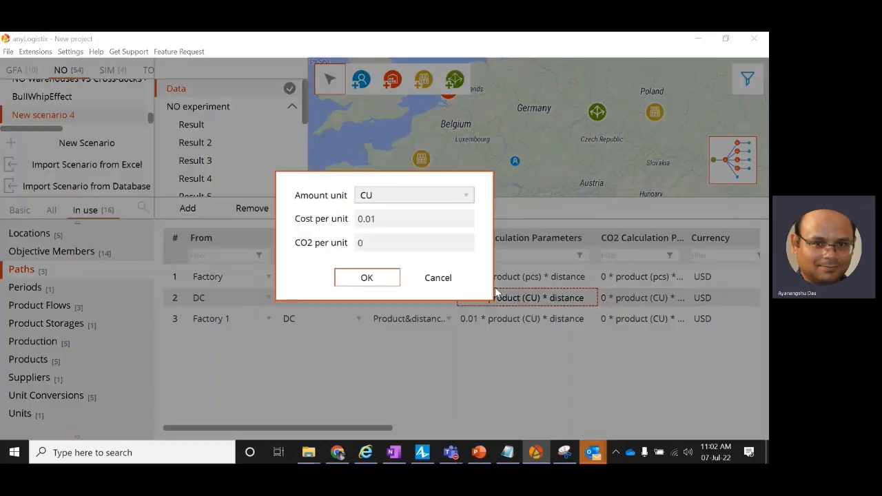
{"action": "left_click", "coordinate": [382, 200]}
{"action": "left_click", "coordinate": [378, 215]}
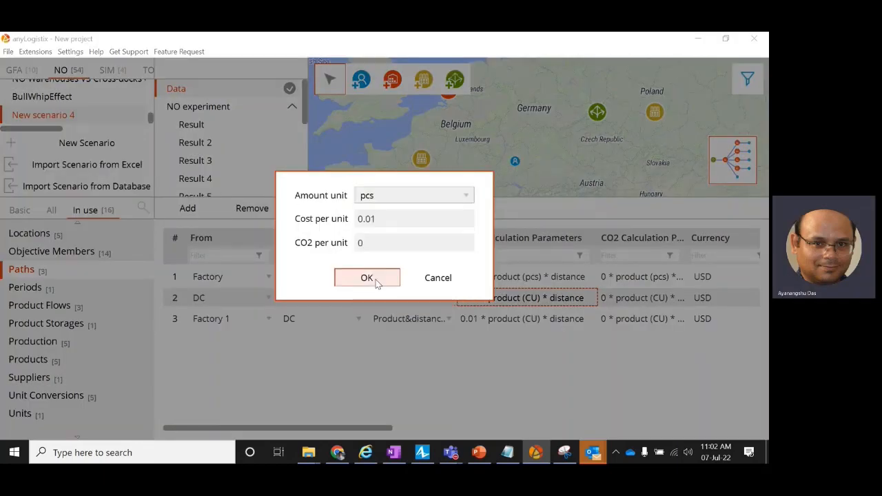
{"action": "left_click", "coordinate": [367, 278]}
Set the amount unit in the Factory 1 to DC path's cost calculation parameters to pcs
{"action": "left_click", "coordinate": [492, 314]}
{"action": "left_click", "coordinate": [384, 200]}
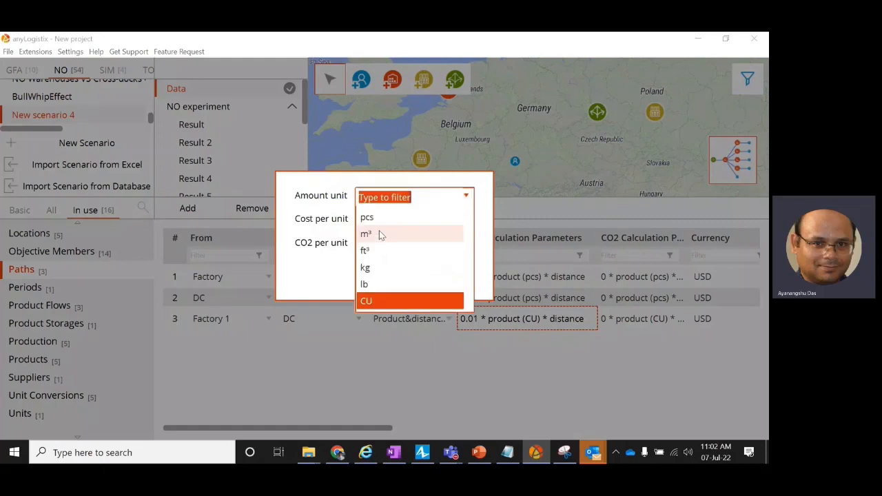
{"action": "left_click", "coordinate": [378, 215]}
{"action": "left_click", "coordinate": [367, 278]}
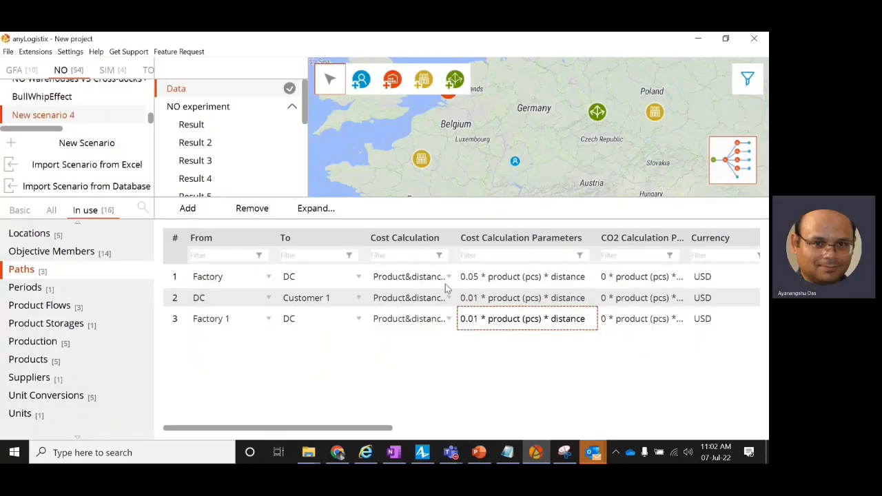
Review the Production, Products, Suppliers, Unit Conversions and Units tables of the scenario
{"action": "left_click", "coordinate": [55, 345]}
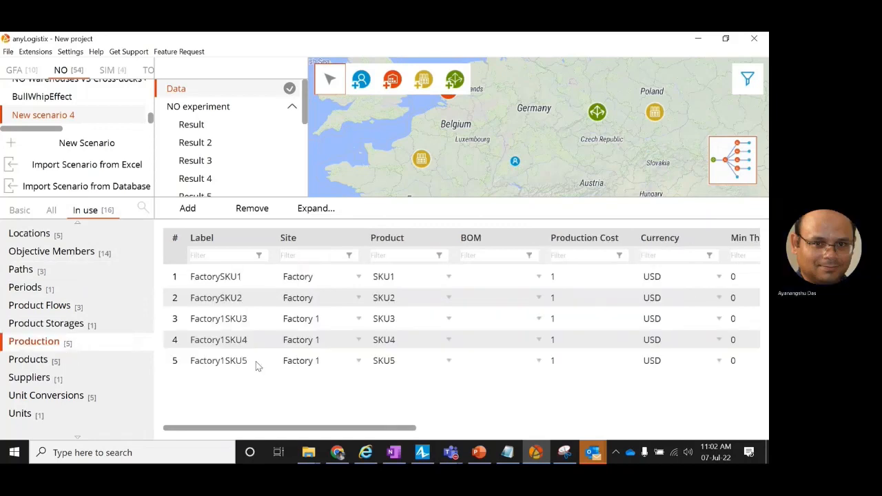
{"action": "left_click_drag", "start_coordinate": [331, 433], "coordinate": [299, 429]}
{"action": "left_click", "coordinate": [83, 365]}
{"action": "left_click", "coordinate": [77, 379]}
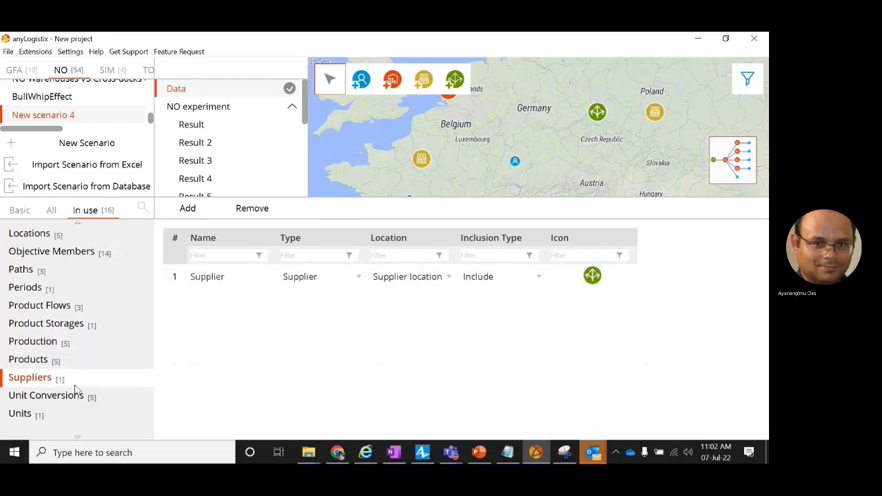
{"action": "left_click", "coordinate": [77, 392]}
{"action": "scroll", "coordinate": [78, 393], "scroll_direction": "down", "scroll_amount": 1}
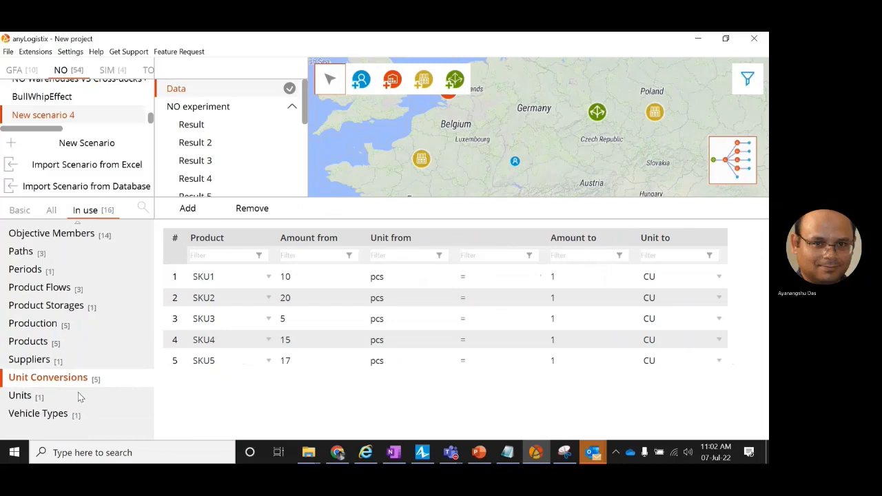
{"action": "left_click", "coordinate": [76, 398]}
In the Vehicle Types table, set the vehicle type's capacity unit to CU and its capacity to 10
{"action": "left_click", "coordinate": [73, 414]}
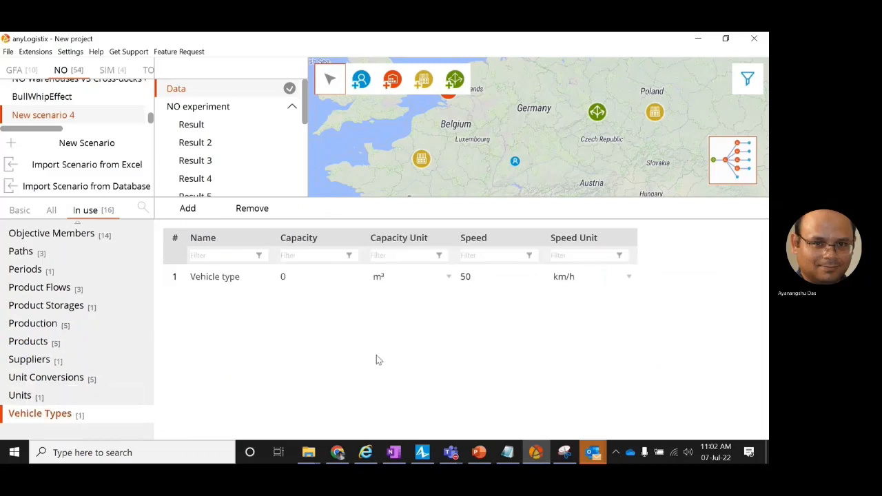
{"action": "left_click", "coordinate": [449, 278]}
{"action": "left_click", "coordinate": [449, 278]}
{"action": "left_click", "coordinate": [438, 277]}
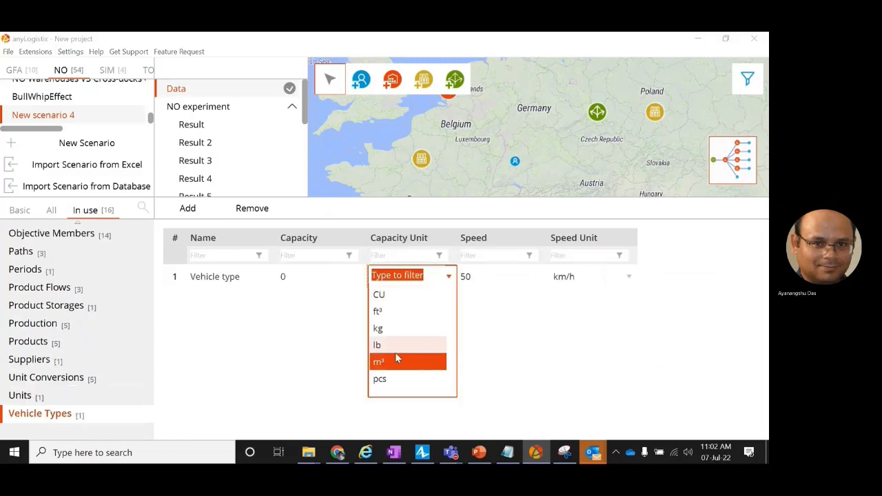
{"action": "left_click", "coordinate": [391, 299]}
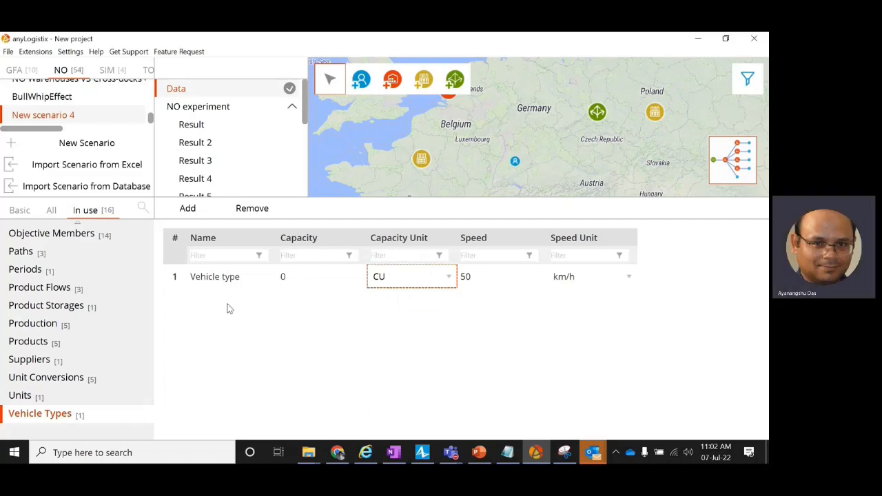
{"action": "left_click", "coordinate": [284, 281]}
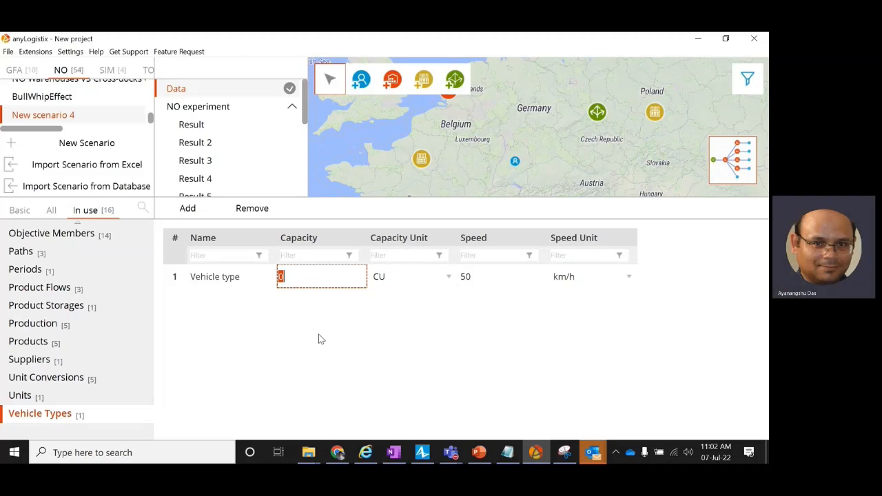
{"action": "type", "text": "10"}
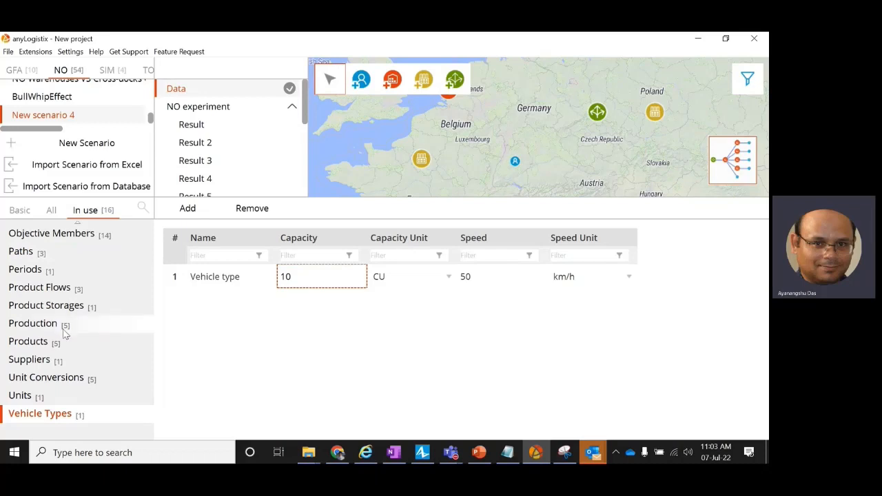
Set the NO experiment's product statistics unit to pcs and run the experiment
{"action": "left_click", "coordinate": [212, 108]}
{"action": "scroll", "coordinate": [461, 168], "scroll_direction": "down", "scroll_amount": 3}
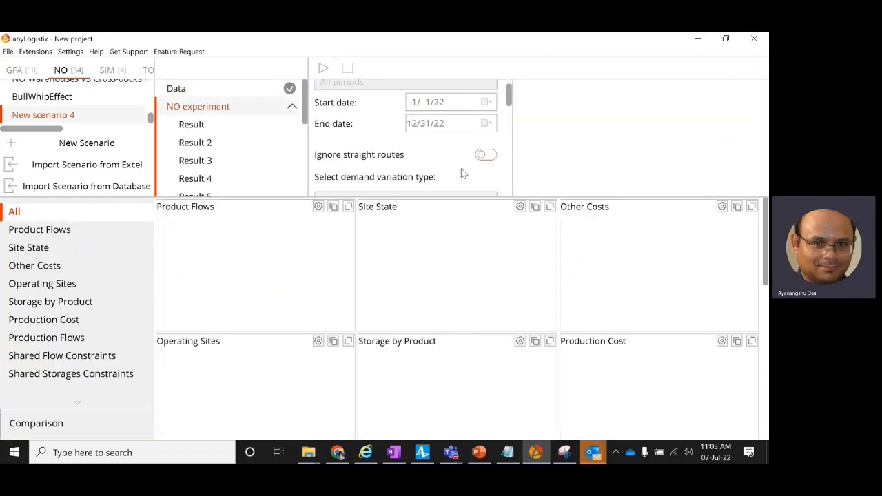
{"action": "left_click_drag", "start_coordinate": [435, 198], "coordinate": [434, 279]}
{"action": "scroll", "coordinate": [448, 221], "scroll_direction": "down", "scroll_amount": 10}
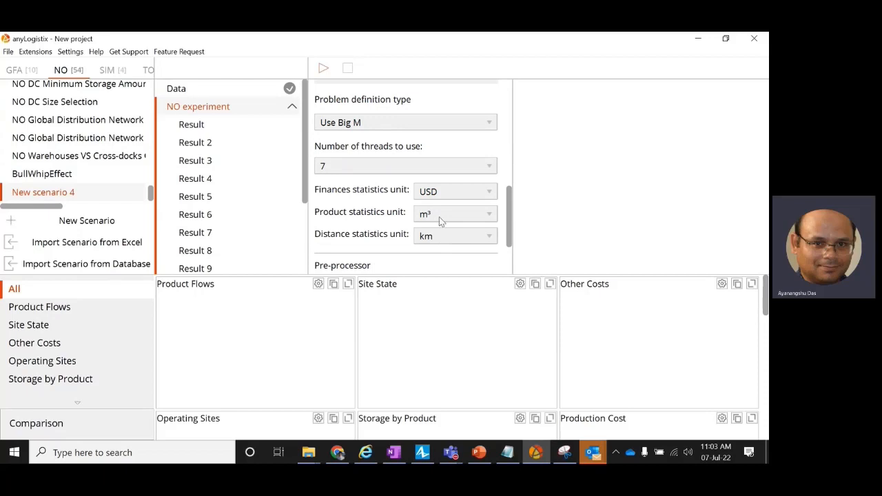
{"action": "left_click", "coordinate": [439, 216]}
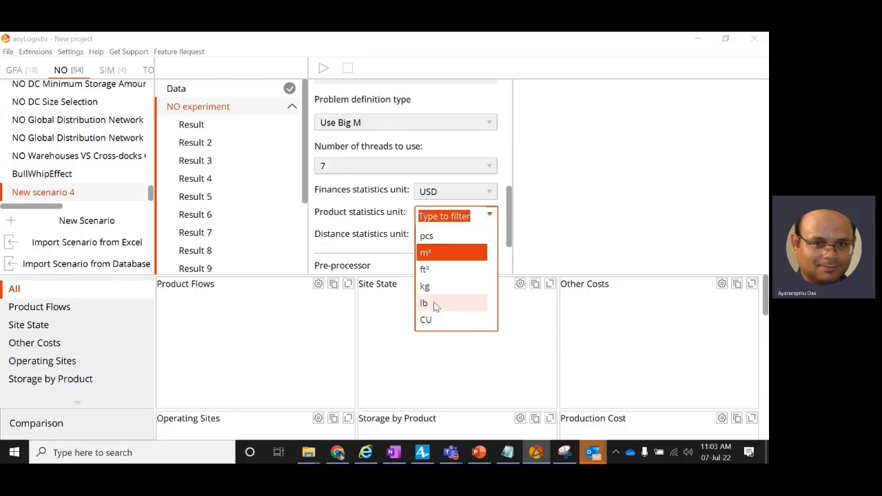
{"action": "left_click", "coordinate": [428, 236]}
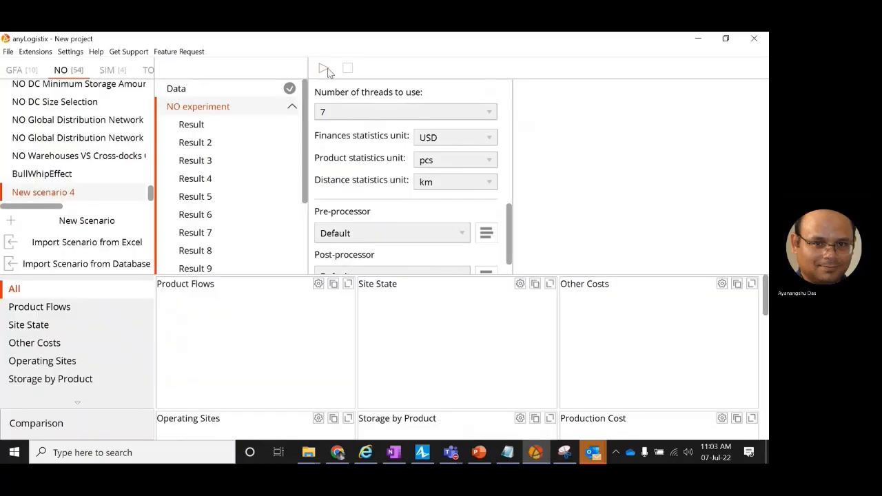
{"action": "left_click", "coordinate": [324, 69]}
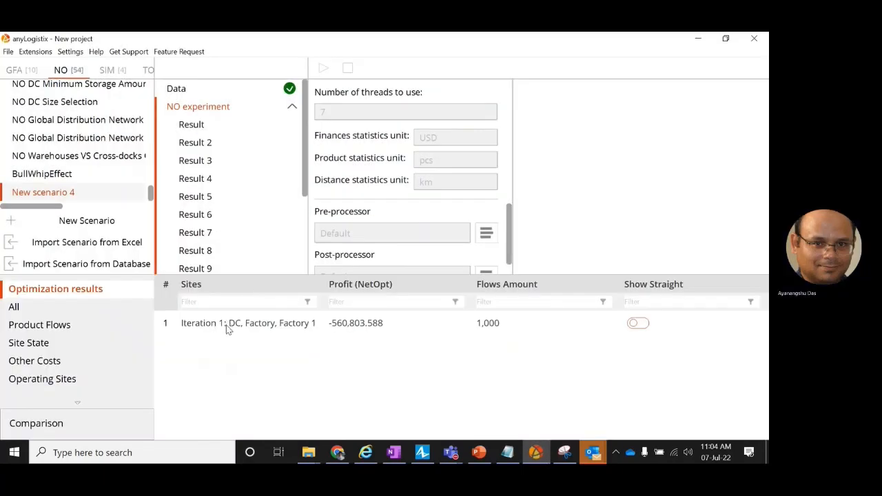
Examine the flow amounts and units per product in the experiment's Product Flows results
{"action": "left_click", "coordinate": [83, 330]}
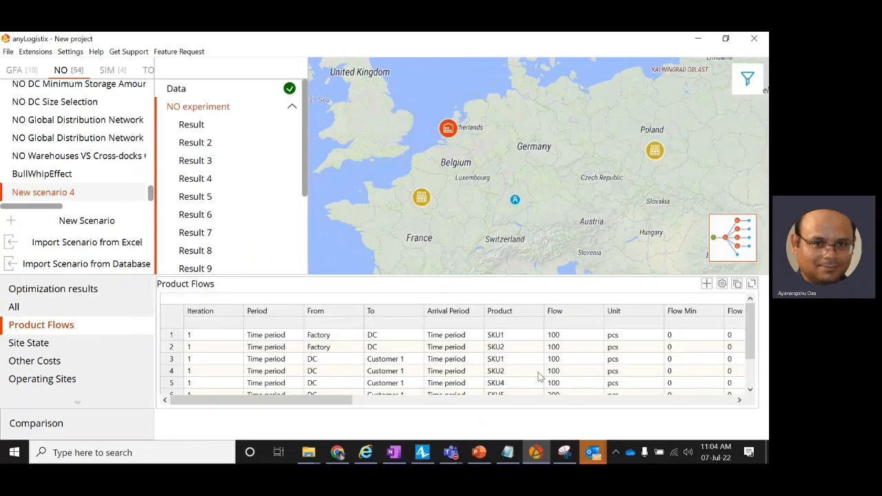
{"action": "left_click_drag", "start_coordinate": [349, 402], "coordinate": [420, 403]}
{"action": "scroll", "coordinate": [434, 359], "scroll_direction": "down", "scroll_amount": 2}
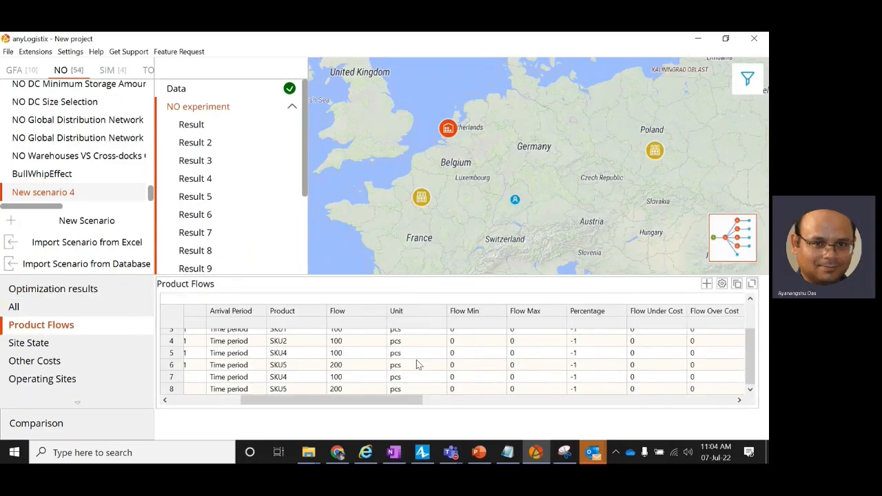
{"action": "scroll", "coordinate": [416, 360], "scroll_direction": "up", "scroll_amount": 2}
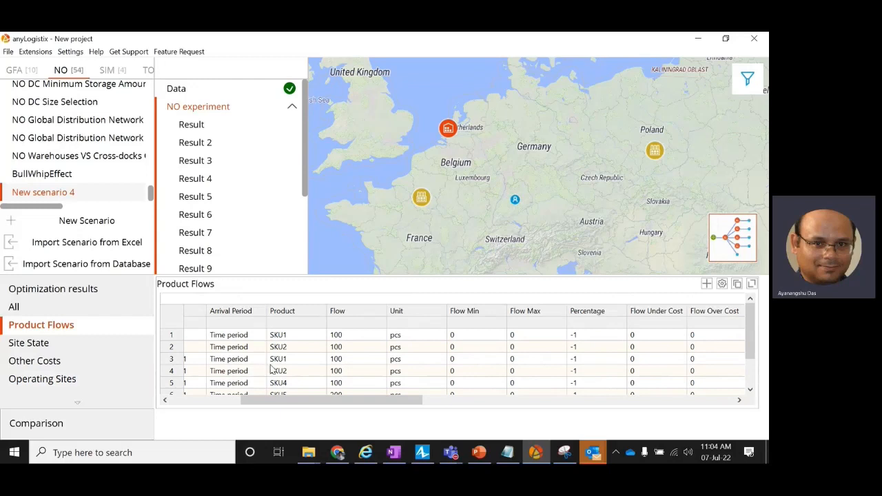
{"action": "left_click_drag", "start_coordinate": [376, 400], "coordinate": [288, 403]}
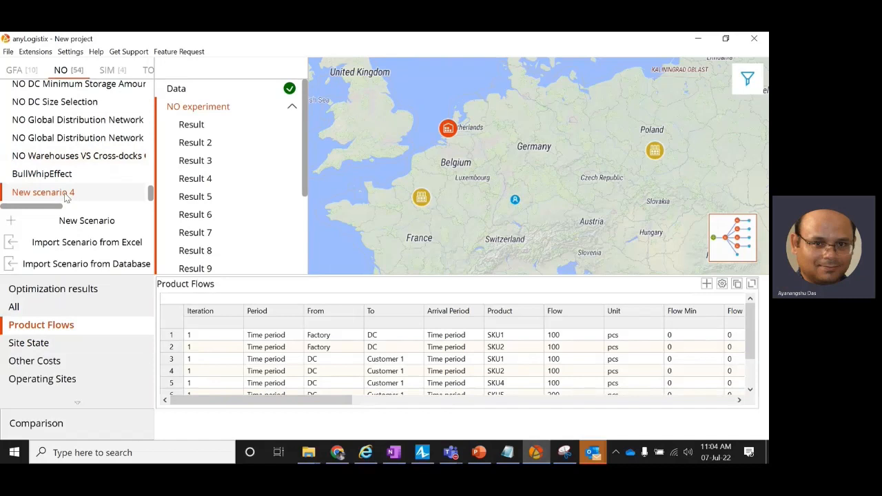
Export New scenario 4 to an Excel file named New scenario 8.xlsx in the AnyLogistix Tutorial folder
{"action": "left_click", "coordinate": [176, 90]}
{"action": "right_click", "coordinate": [77, 193]}
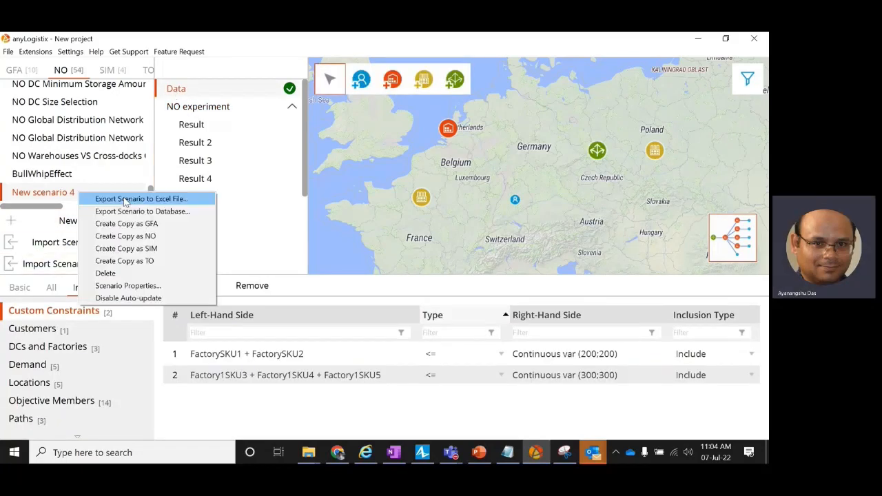
{"action": "left_click", "coordinate": [125, 199]}
{"action": "left_click", "coordinate": [573, 184]}
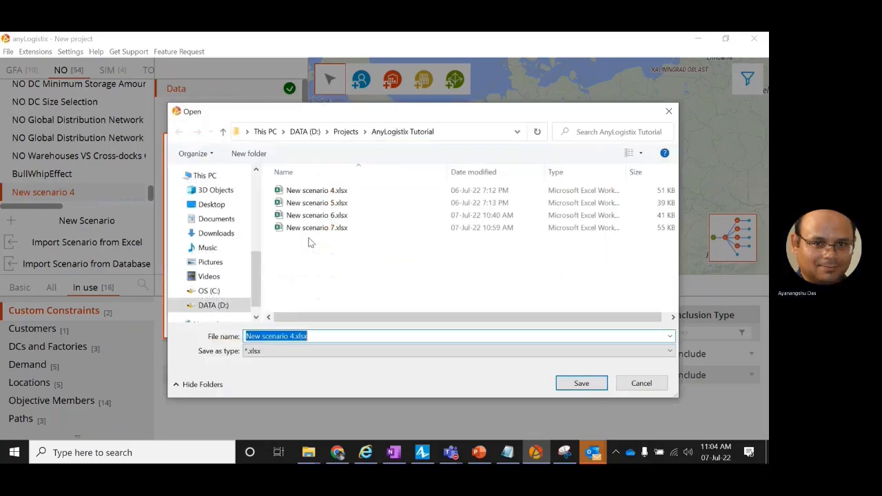
{"action": "left_click", "coordinate": [294, 335]}
{"action": "key", "text": "BackSpace"}
{"action": "type", "text": "8"}
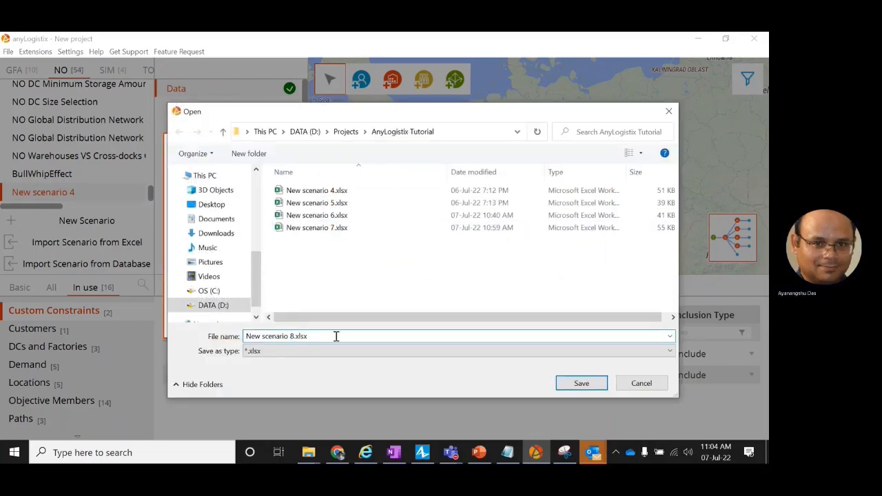
{"action": "left_click", "coordinate": [581, 383]}
{"action": "left_click", "coordinate": [474, 317]}
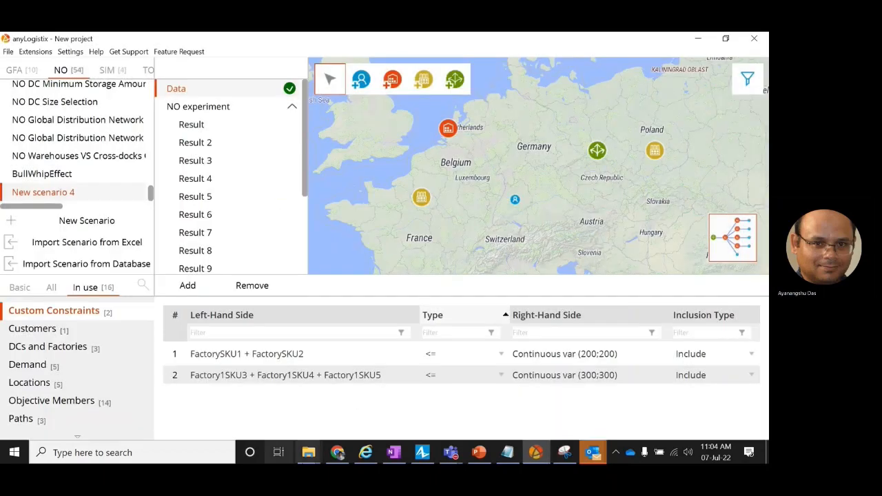
Open New scenario 8.xlsx from the AnyLogistix Tutorial folder in Excel and go to its Units sheet
{"action": "mouse_move", "coordinate": [308, 453]}
{"action": "left_click", "coordinate": [296, 406]}
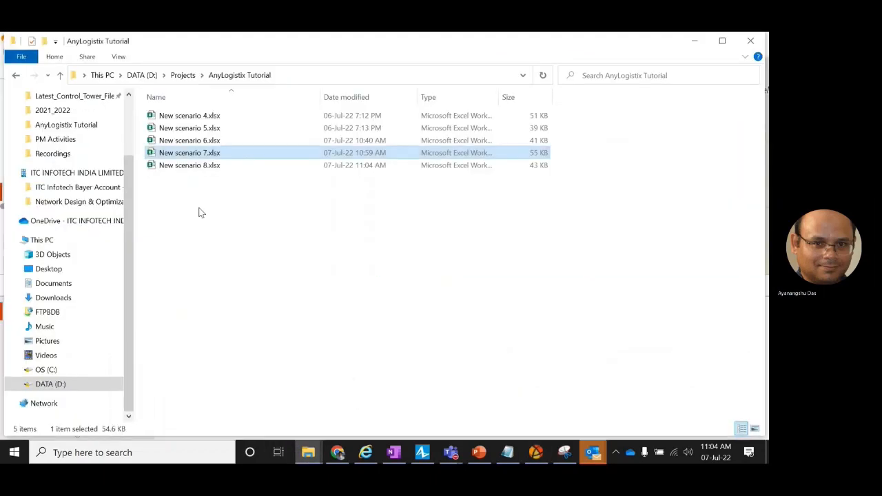
{"action": "double_click", "coordinate": [200, 165]}
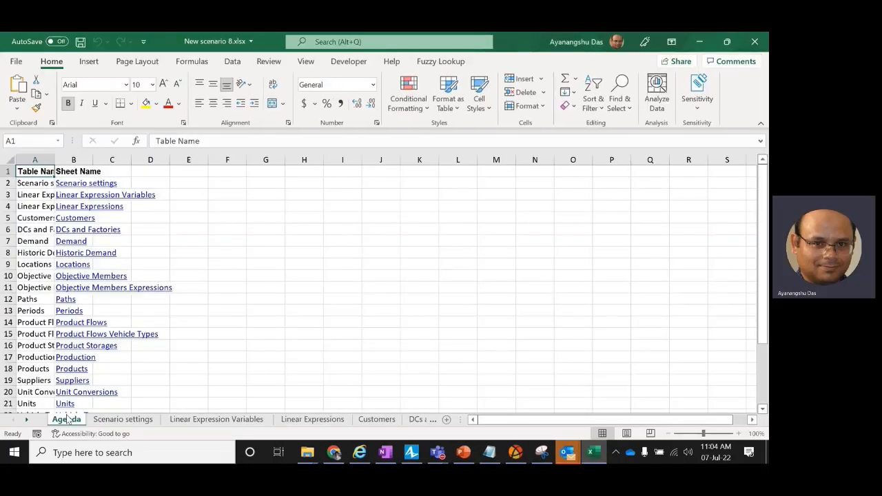
{"action": "right_click", "coordinate": [28, 420]}
{"action": "scroll", "coordinate": [50, 392], "scroll_direction": "down", "scroll_amount": 3}
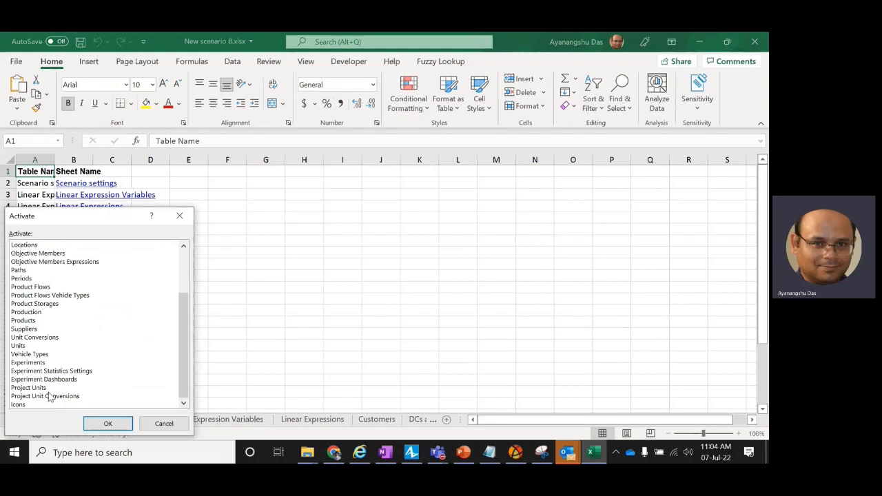
{"action": "left_click", "coordinate": [29, 346]}
{"action": "left_click", "coordinate": [107, 423]}
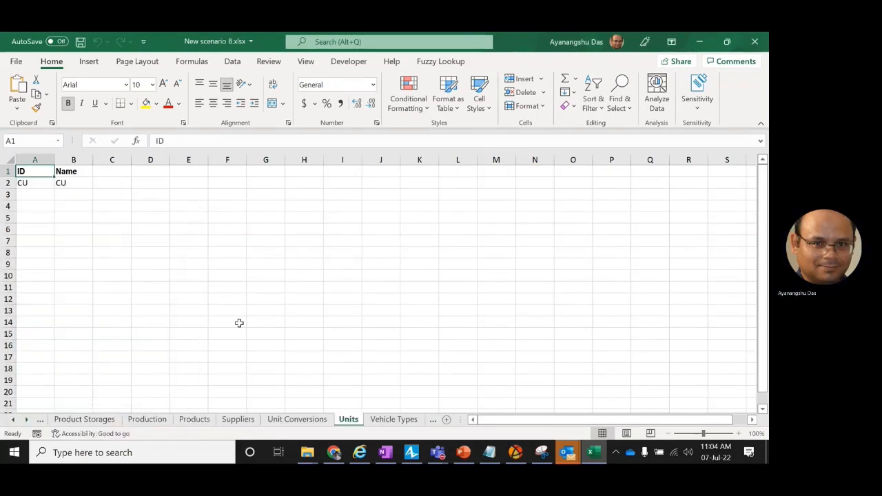
Go to the Unit Conversions sheet of the workbook and auto-fit the width of all its columns
{"action": "left_click_drag", "start_coordinate": [38, 173], "coordinate": [85, 290]}
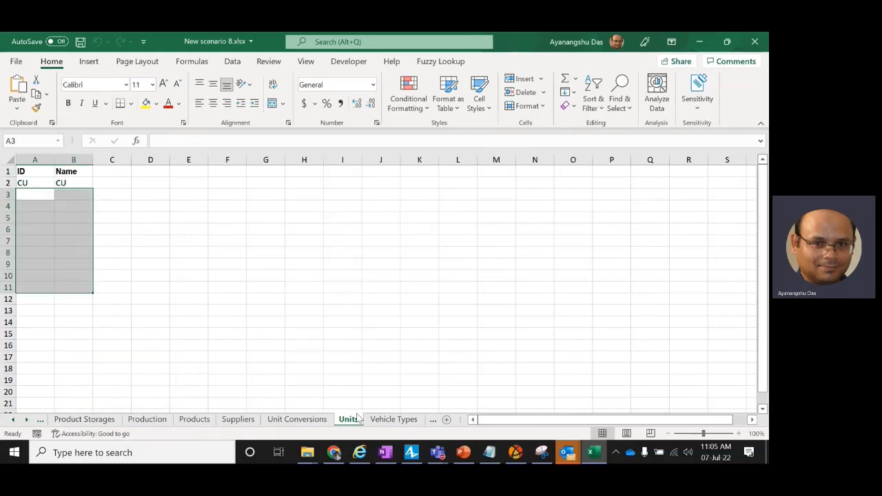
{"action": "left_click", "coordinate": [297, 419]}
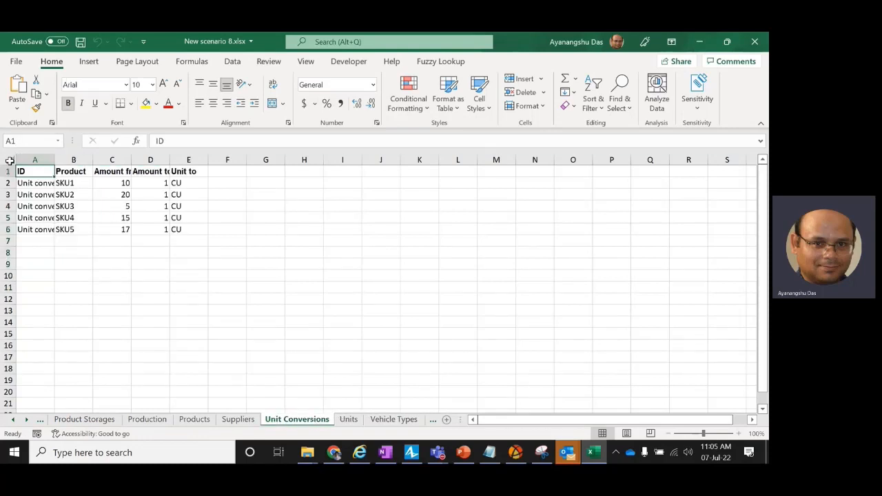
{"action": "left_click", "coordinate": [9, 159]}
{"action": "double_click", "coordinate": [54, 160]}
Review the product, amount, target unit and ID columns of the unit conversions for SKU1 to SKU5, and save the workbook
{"action": "left_click_drag", "start_coordinate": [166, 183], "coordinate": [168, 231]}
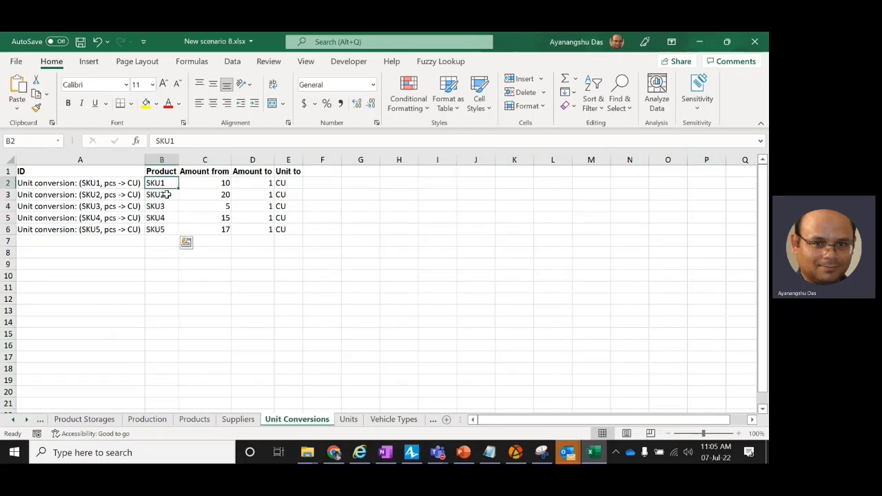
{"action": "left_click_drag", "start_coordinate": [217, 185], "coordinate": [218, 230]}
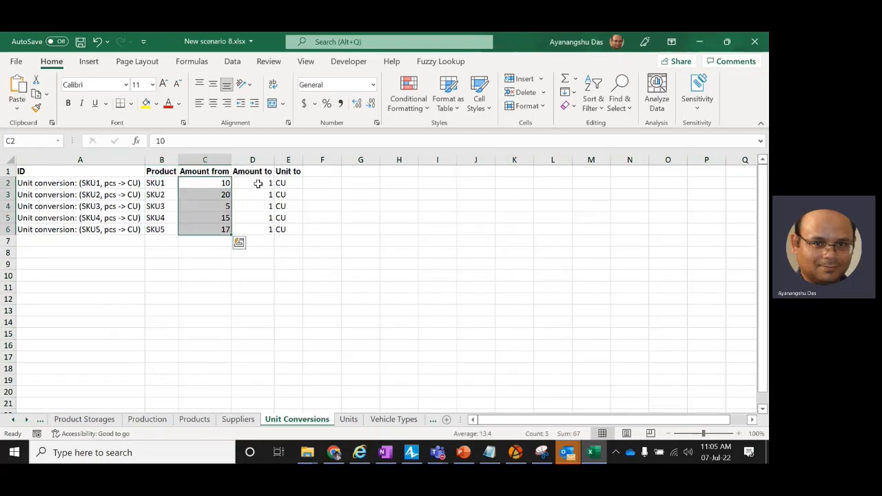
{"action": "left_click_drag", "start_coordinate": [254, 183], "coordinate": [256, 220]}
{"action": "left_click_drag", "start_coordinate": [291, 180], "coordinate": [289, 230]}
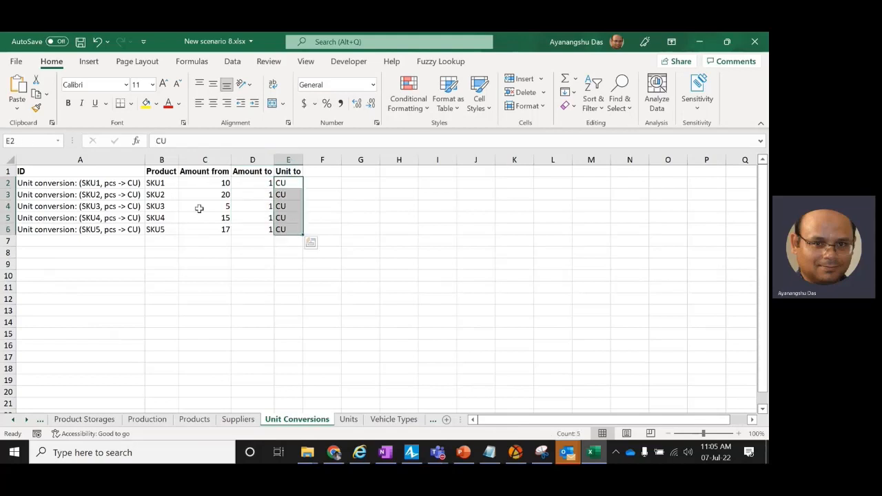
{"action": "left_click_drag", "start_coordinate": [104, 185], "coordinate": [97, 233]}
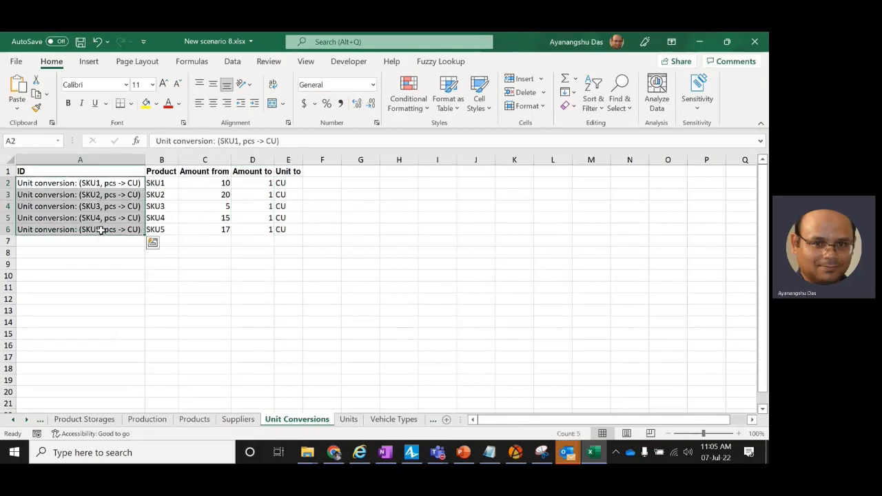
{"action": "left_click", "coordinate": [103, 185]}
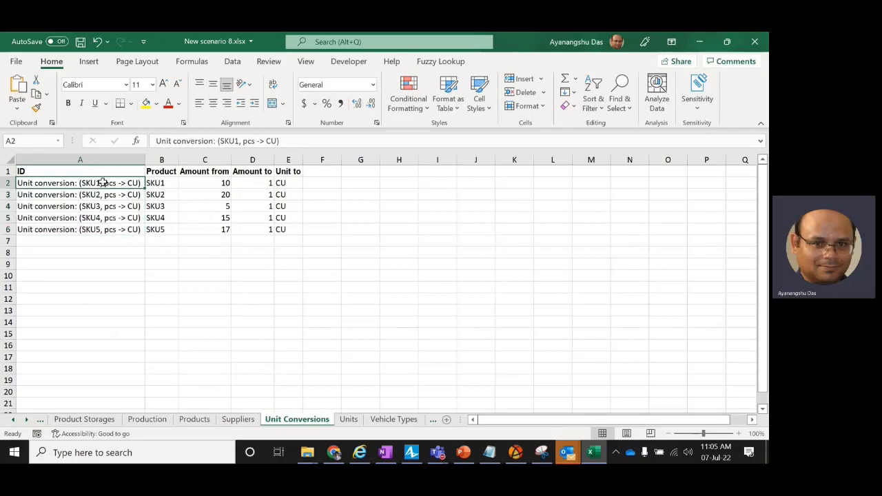
{"action": "left_click", "coordinate": [80, 43]}
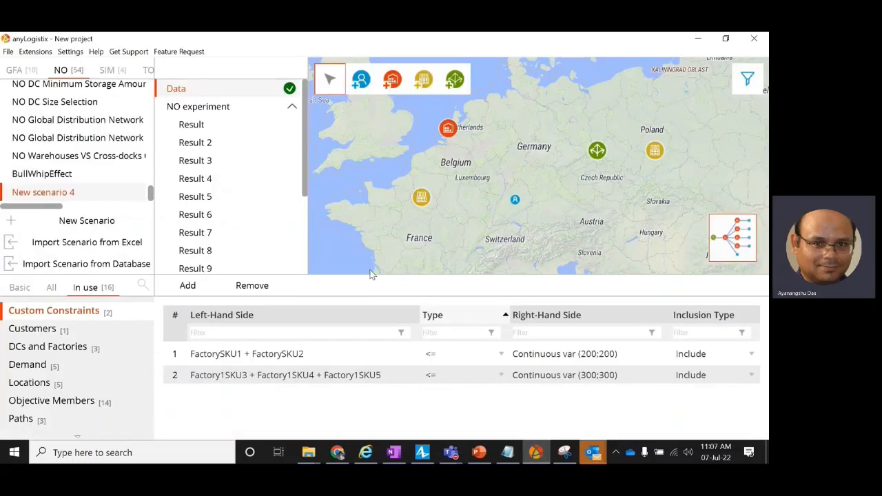
Switch to anyLogistix, enlarge the data table area, review the columns of the Paths table and widen its Cost Calculation column
{"action": "left_click_drag", "start_coordinate": [372, 273], "coordinate": [363, 227]}
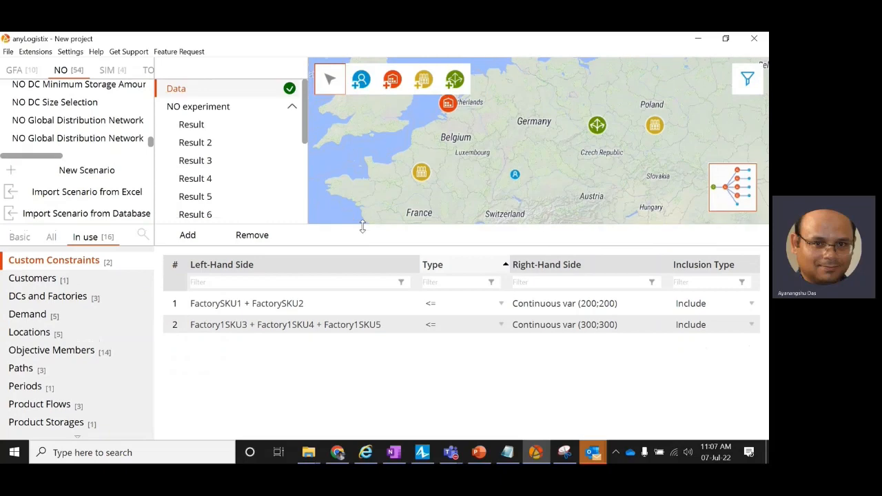
{"action": "left_click", "coordinate": [69, 369]}
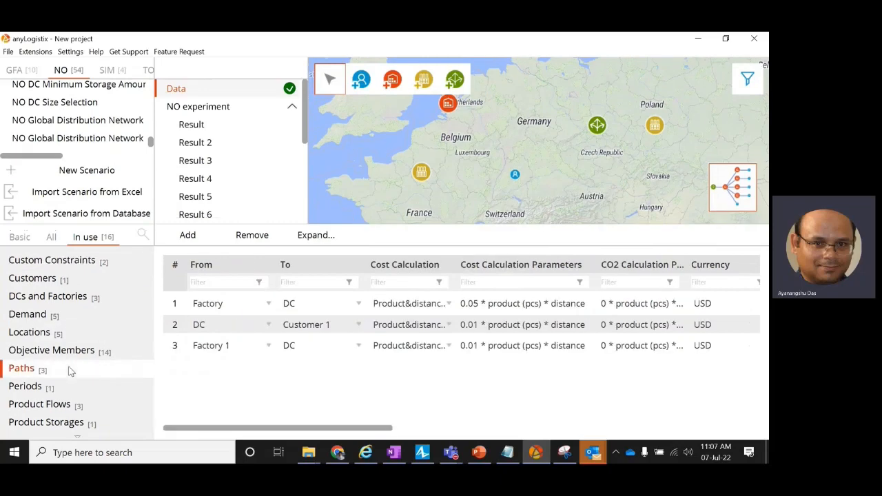
{"action": "left_click_drag", "start_coordinate": [292, 428], "coordinate": [661, 426]}
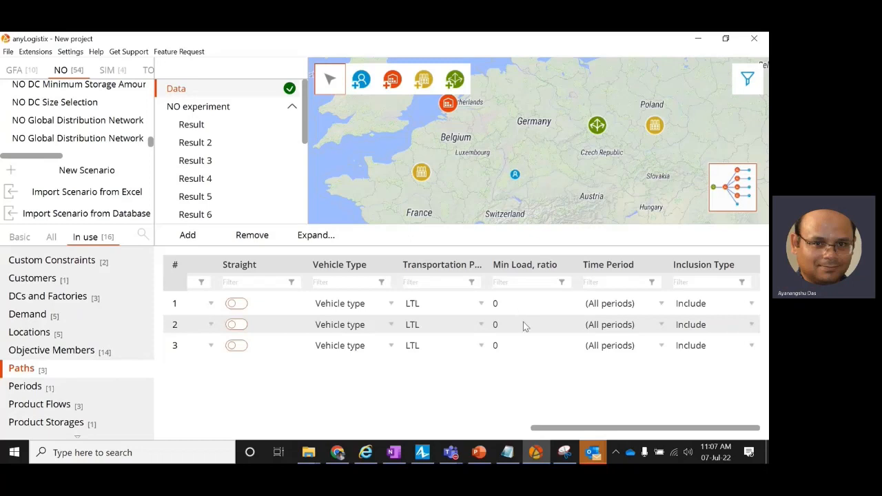
{"action": "left_click_drag", "start_coordinate": [571, 434], "coordinate": [198, 435]}
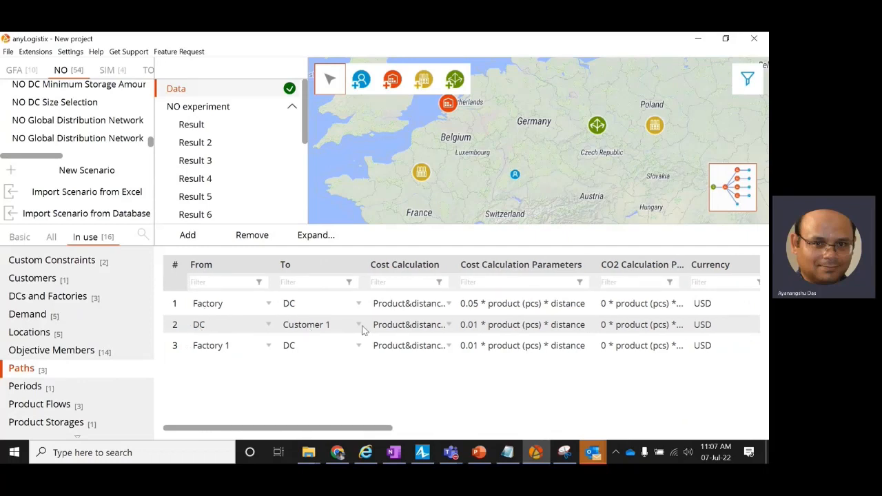
{"action": "left_click_drag", "start_coordinate": [457, 265], "coordinate": [507, 264]}
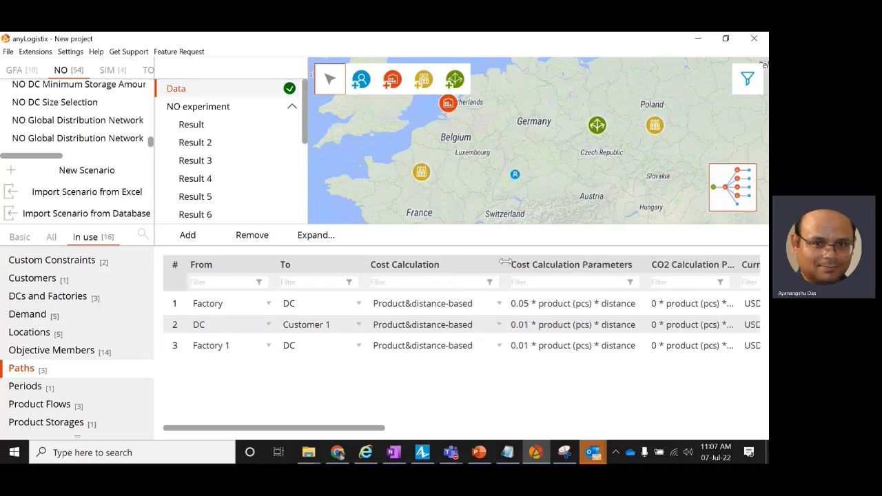
Add a fourth path running from DC to Customer 1
{"action": "left_click", "coordinate": [186, 238]}
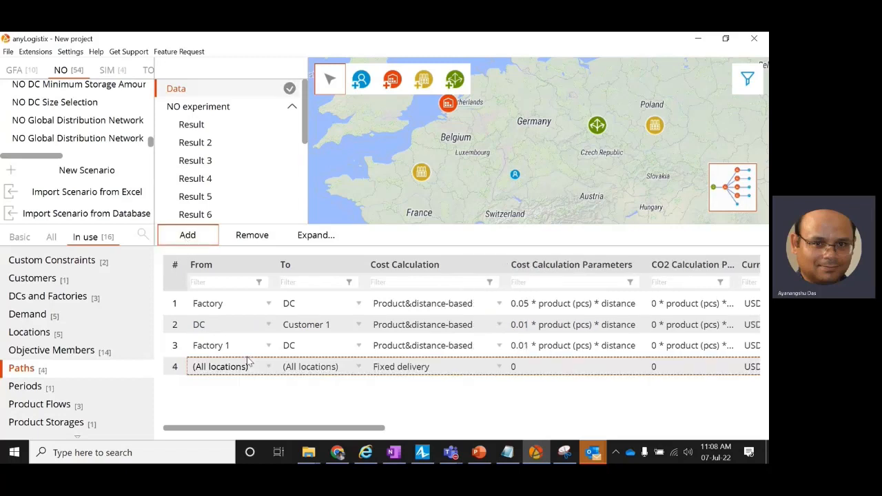
{"action": "left_click", "coordinate": [241, 367]}
{"action": "left_click", "coordinate": [216, 293]}
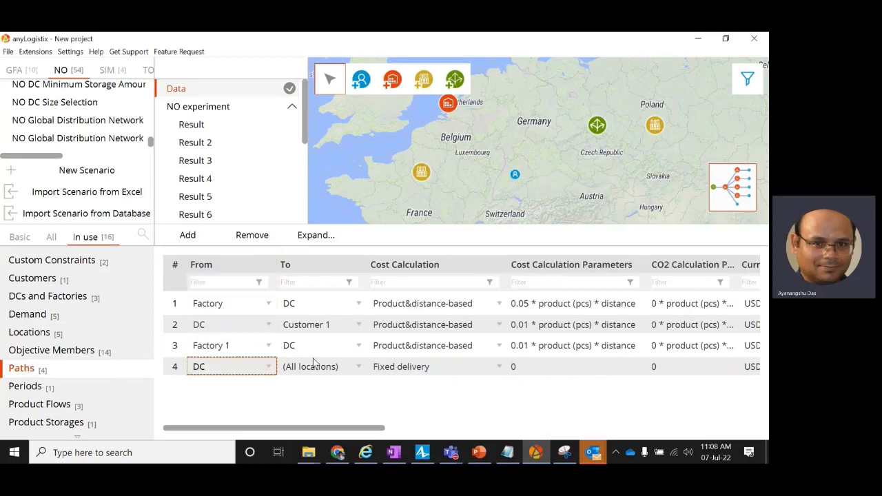
{"action": "left_click", "coordinate": [316, 367]}
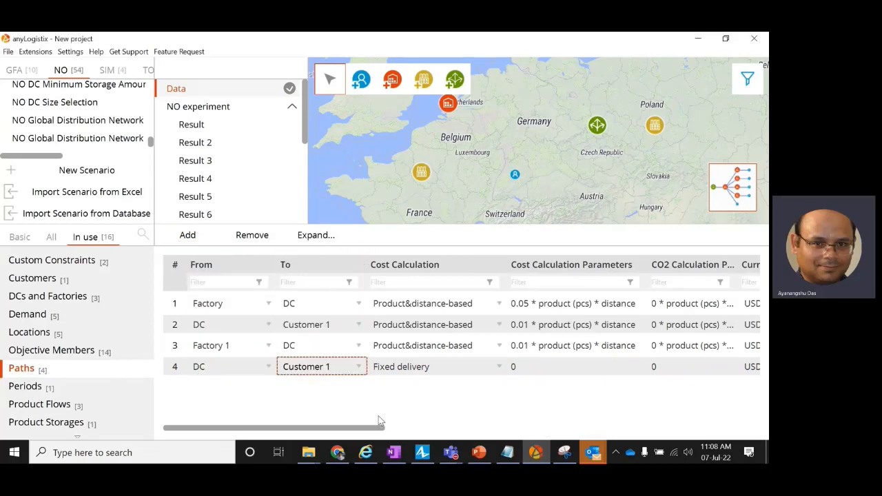
Set the cost calculation of the new DC to Customer 1 path to Distance-based with fixed cost
{"action": "left_click", "coordinate": [397, 370]}
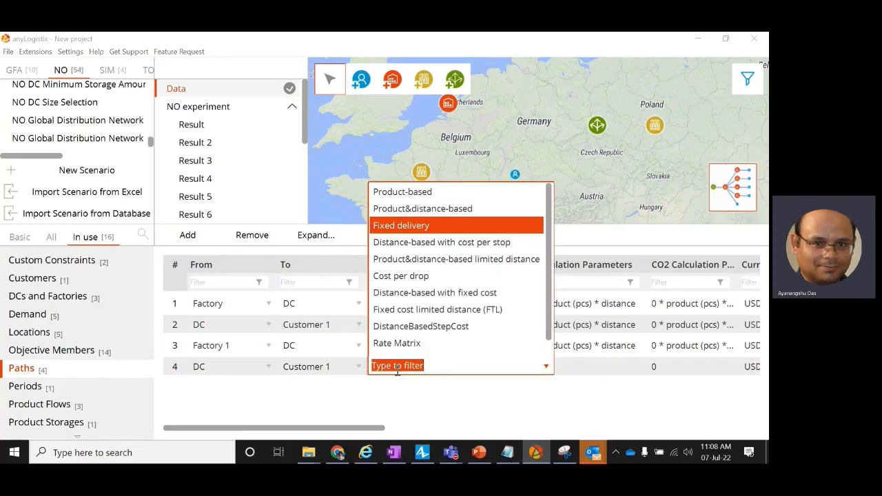
{"action": "left_click", "coordinate": [398, 410]}
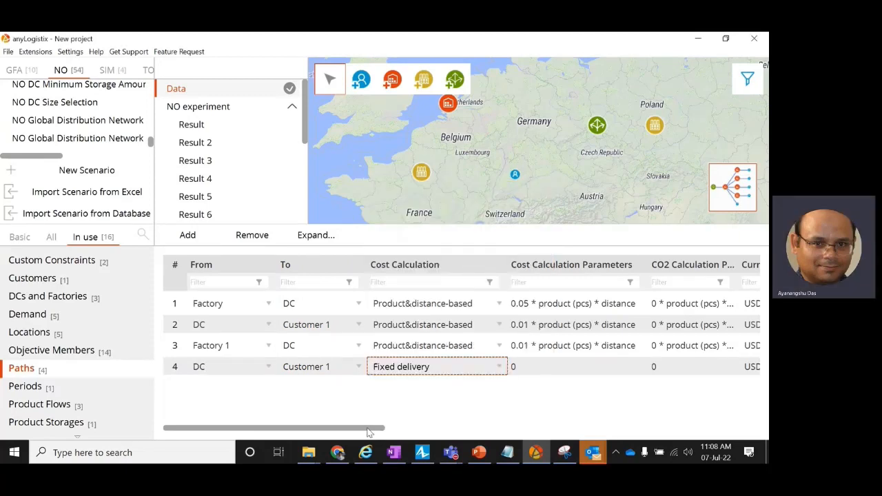
{"action": "left_click_drag", "start_coordinate": [368, 428], "coordinate": [373, 429]}
{"action": "left_click", "coordinate": [398, 372]}
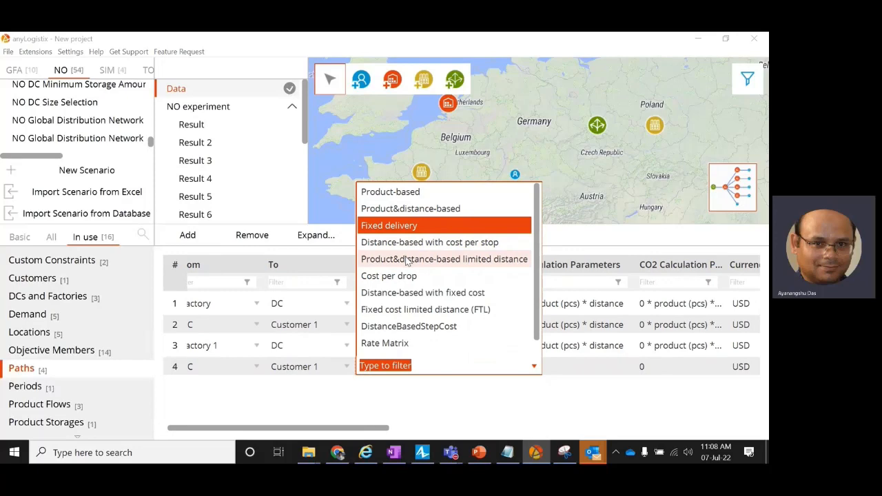
{"action": "left_click", "coordinate": [415, 292]}
Set the new path's cost calculation parameters to a variable cost of 0.02 and a fixed cost of 10
{"action": "left_click", "coordinate": [532, 370]}
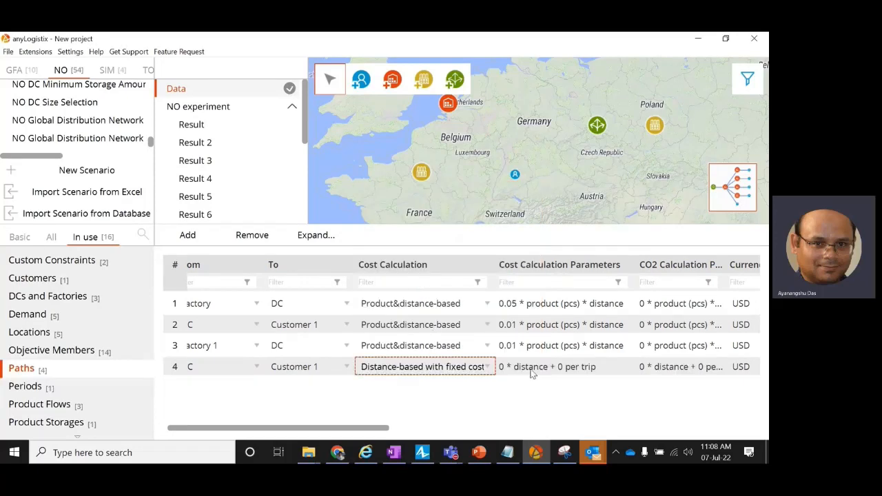
{"action": "left_click", "coordinate": [532, 370]}
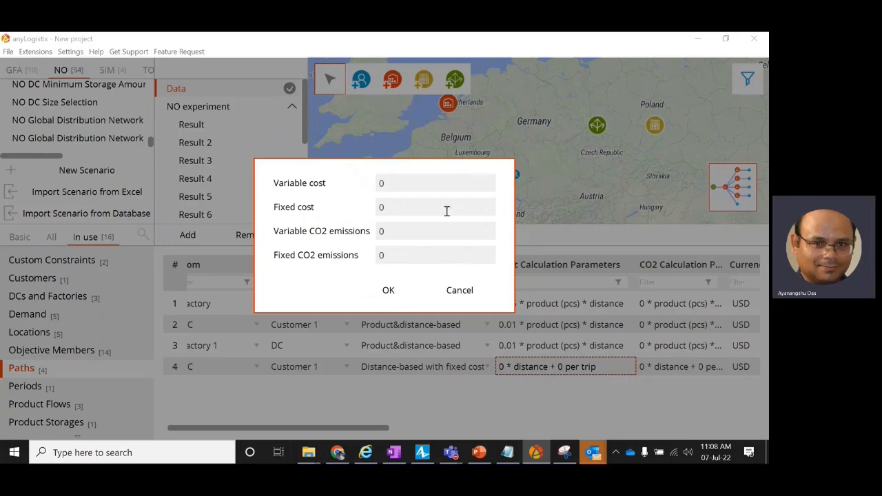
{"action": "type", "text": ".02"}
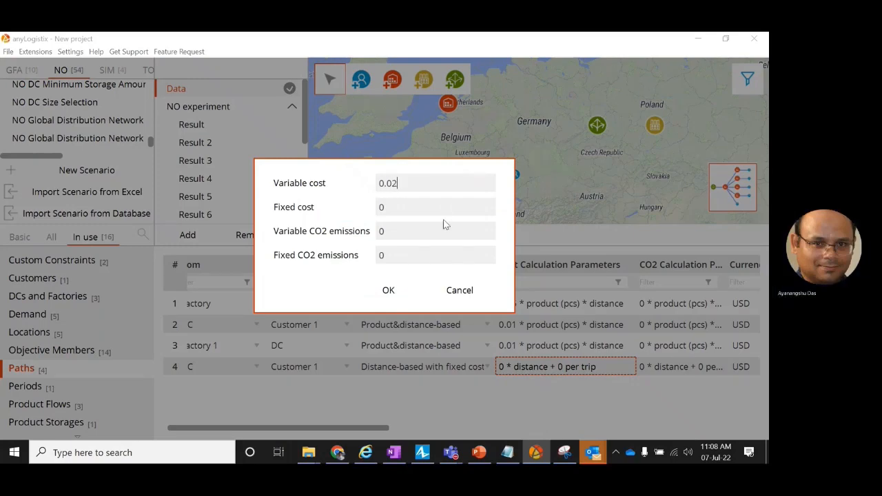
{"action": "double_click", "coordinate": [383, 208]}
{"action": "type", "text": "100"}
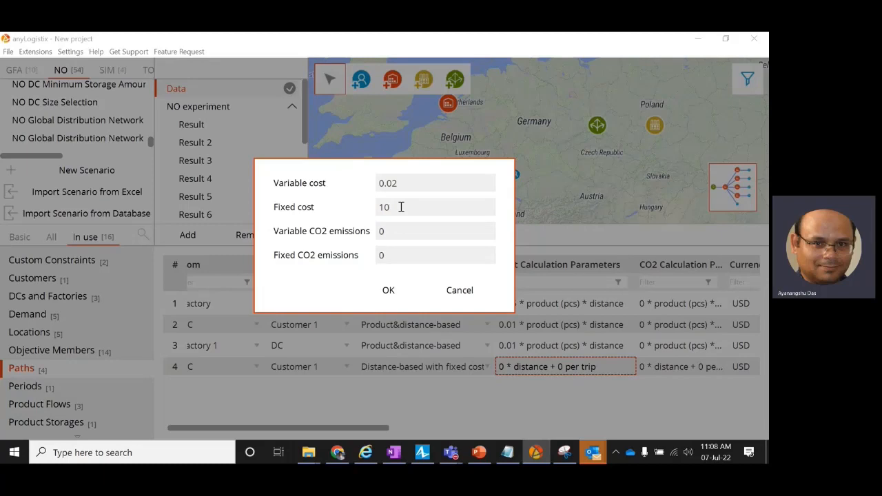
{"action": "left_click_drag", "start_coordinate": [337, 163], "coordinate": [495, 85]}
{"action": "left_click_drag", "start_coordinate": [567, 126], "coordinate": [494, 131]}
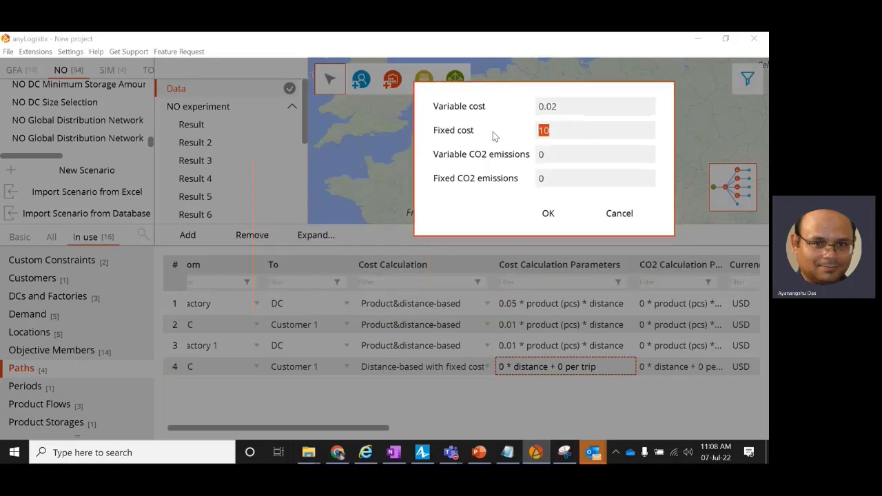
{"action": "left_click", "coordinate": [569, 133]}
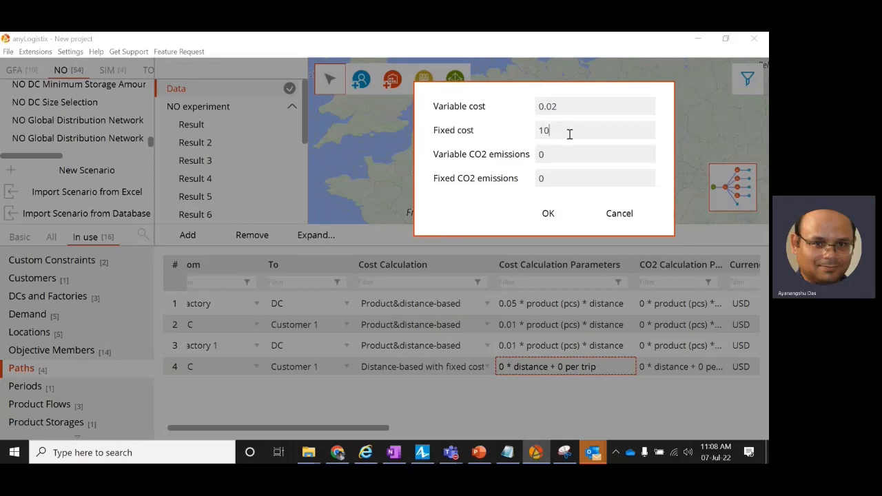
{"action": "left_click_drag", "start_coordinate": [581, 131], "coordinate": [512, 137]}
{"action": "left_click", "coordinate": [562, 107]}
{"action": "left_click_drag", "start_coordinate": [562, 107], "coordinate": [515, 109]}
{"action": "left_click", "coordinate": [596, 105]}
{"action": "left_click", "coordinate": [550, 213]}
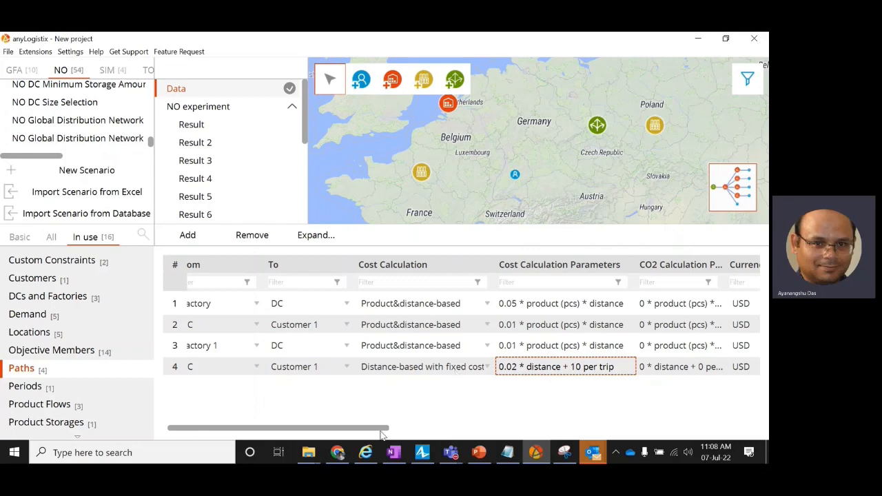
Assign Vehicle type as the vehicle of path 4 and set its transportation policy to FTL
{"action": "left_click_drag", "start_coordinate": [384, 434], "coordinate": [611, 430]}
{"action": "left_click", "coordinate": [603, 369]}
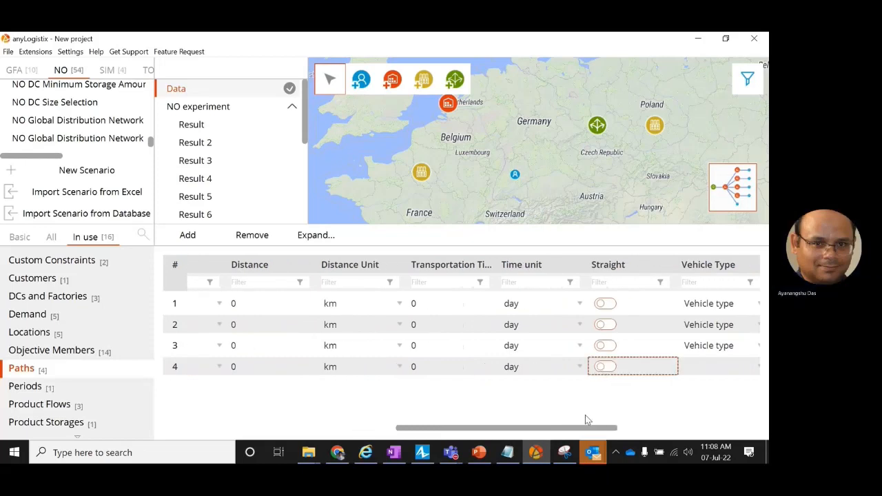
{"action": "scroll", "coordinate": [586, 418], "scroll_direction": "right", "scroll_amount": 2}
{"action": "left_click", "coordinate": [579, 367]}
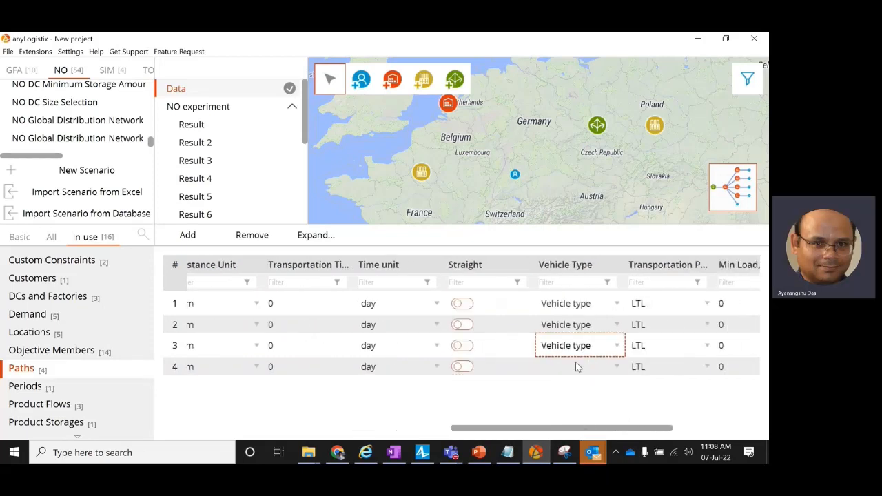
{"action": "left_click", "coordinate": [576, 367]}
{"action": "left_click", "coordinate": [547, 390]}
{"action": "left_click", "coordinate": [680, 364]}
{"action": "left_click", "coordinate": [680, 364]}
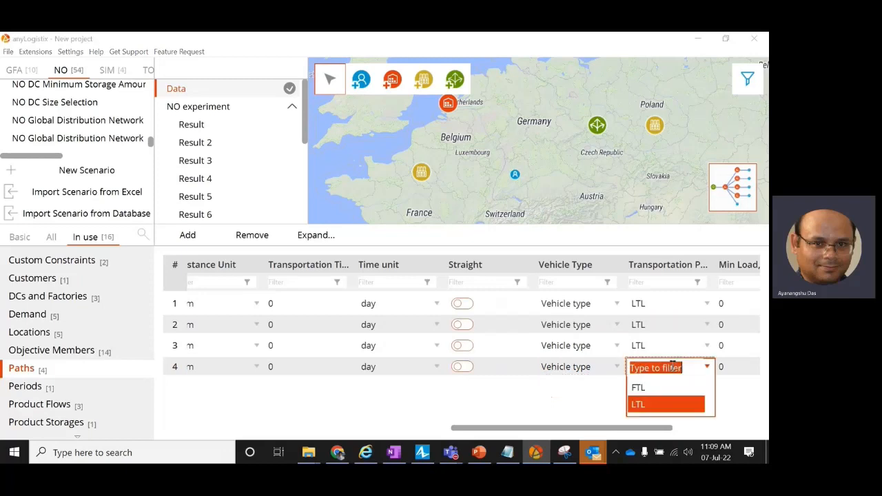
{"action": "left_click", "coordinate": [637, 388]}
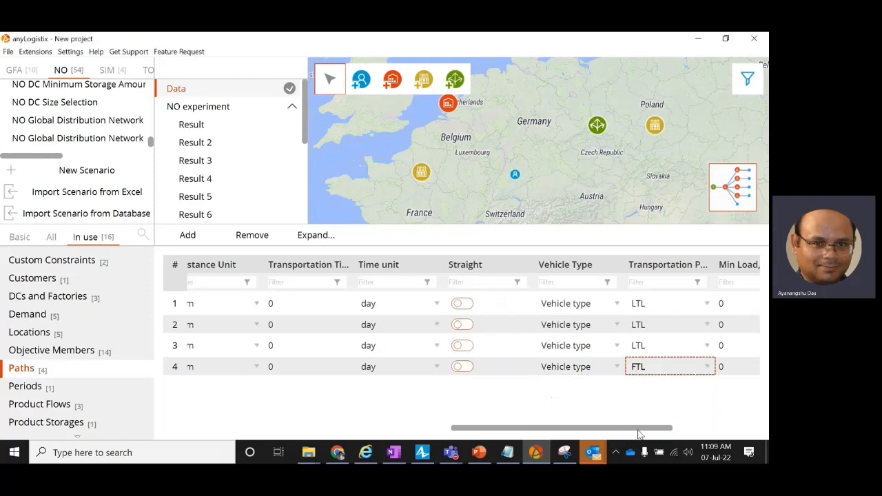
Set the minimum load ratio of path 4 to 0.5
{"action": "left_click_drag", "start_coordinate": [636, 429], "coordinate": [723, 429]}
{"action": "double_click", "coordinate": [543, 367]}
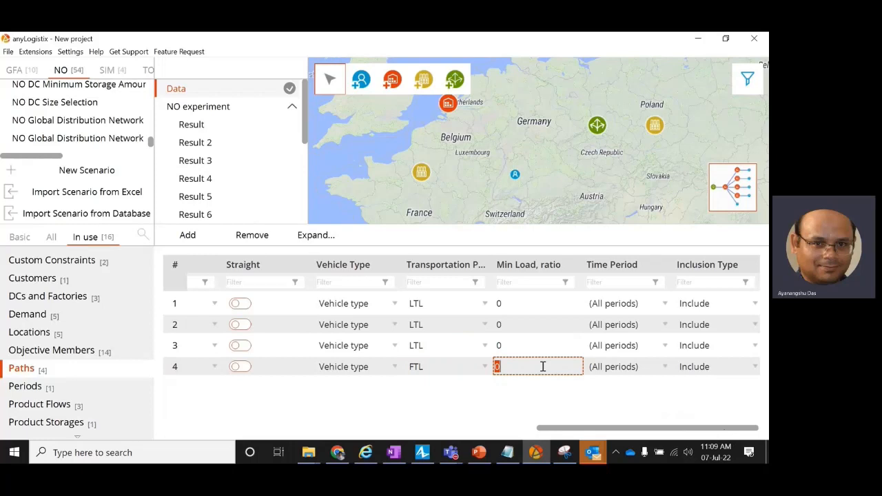
{"action": "type", "text": "0.5"}
{"action": "left_click_drag", "start_coordinate": [586, 429], "coordinate": [536, 430]}
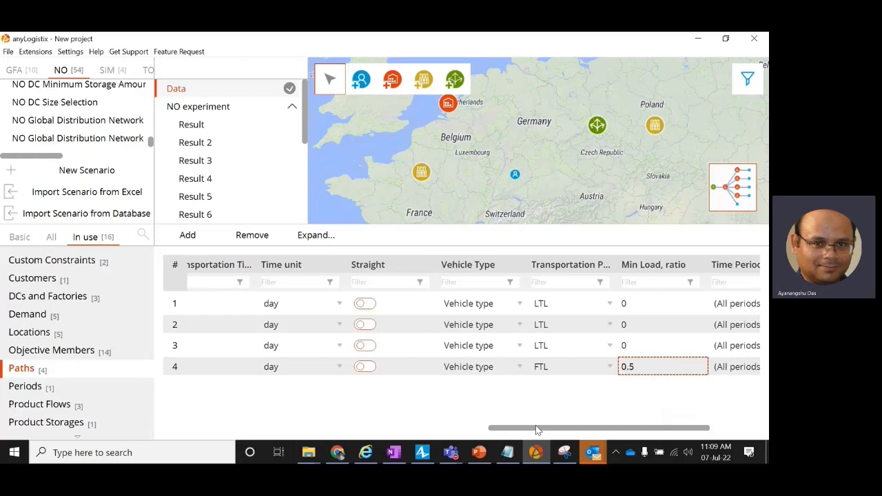
Set the capacity of Vehicle type to 2 CU in the Vehicle Types table
{"action": "scroll", "coordinate": [54, 426], "scroll_direction": "down", "scroll_amount": 3}
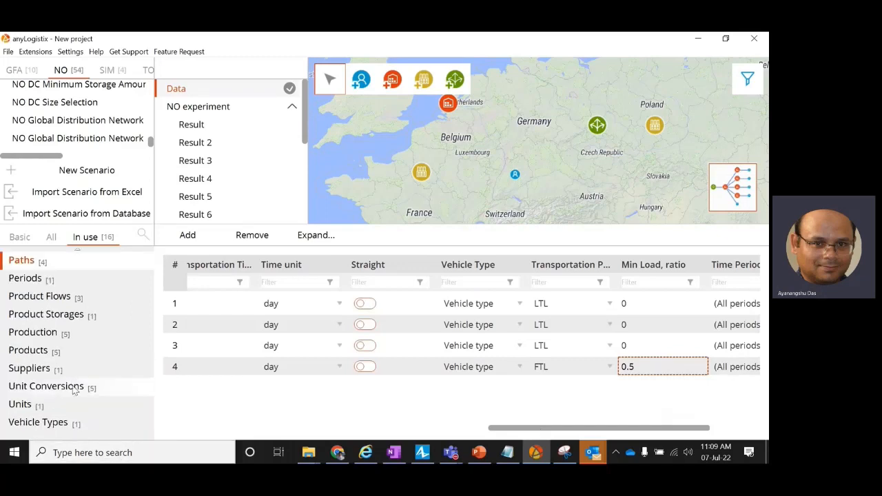
{"action": "left_click", "coordinate": [62, 422]}
{"action": "double_click", "coordinate": [308, 303]}
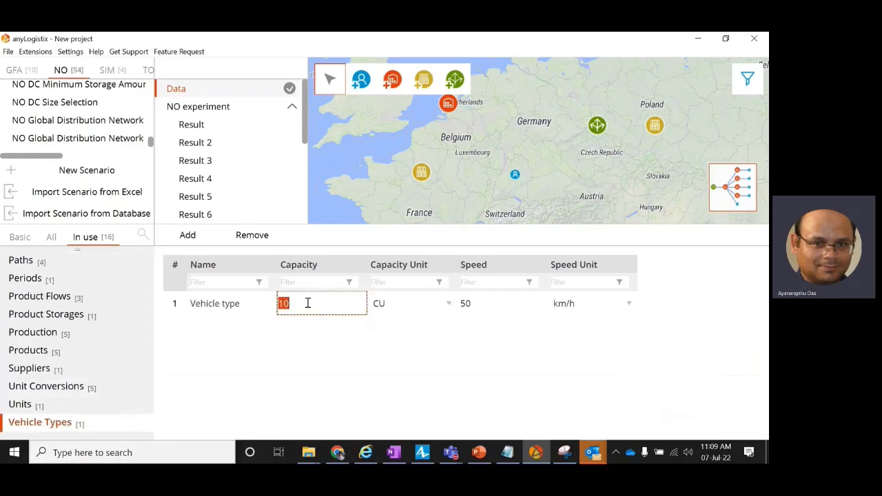
{"action": "type", "text": "2"}
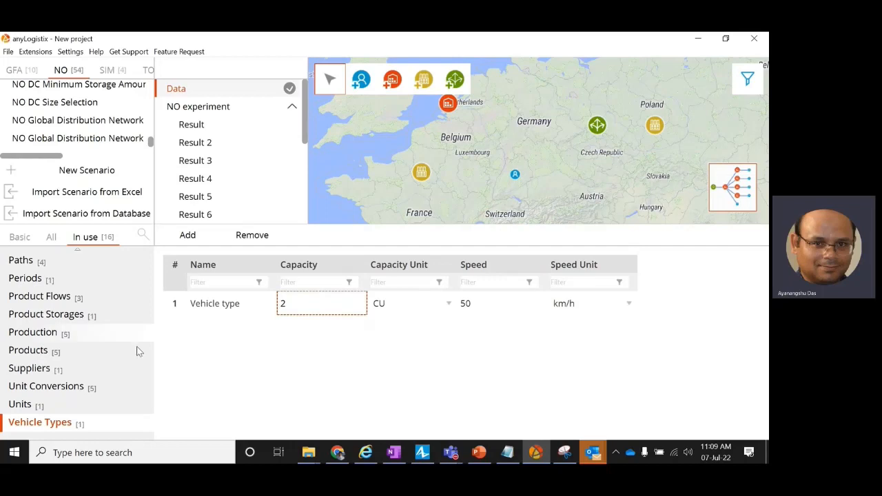
In the Paths table, set the cost per unit of path 2, the product- and distance-based DC to Customer 1 path, to 0.07
{"action": "scroll", "coordinate": [108, 379], "scroll_direction": "up", "scroll_amount": 3}
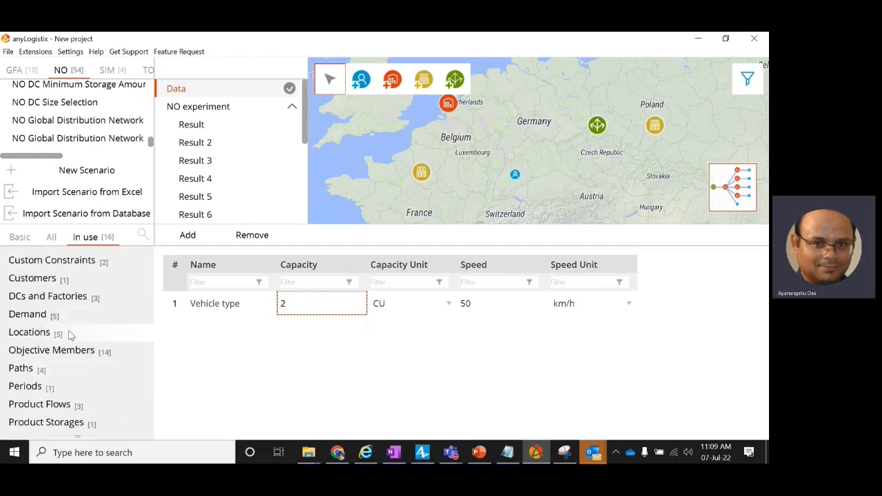
{"action": "left_click", "coordinate": [100, 376]}
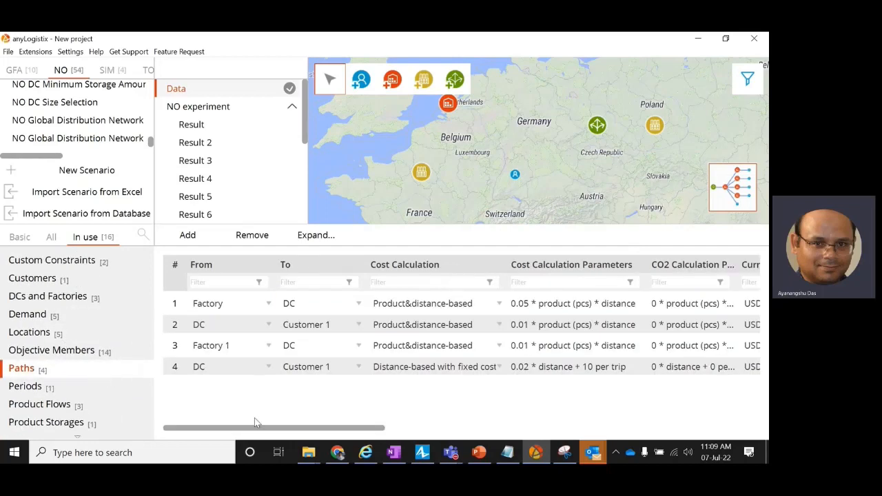
{"action": "left_click_drag", "start_coordinate": [255, 428], "coordinate": [622, 432]}
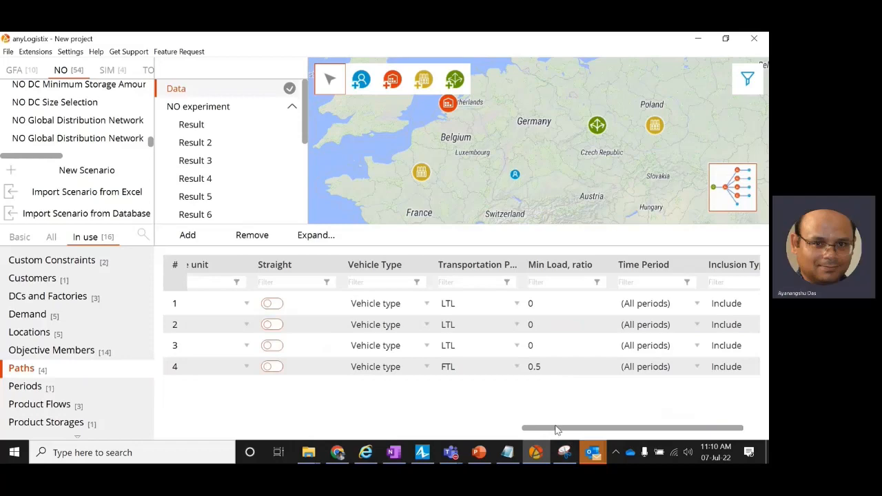
{"action": "left_click_drag", "start_coordinate": [558, 428], "coordinate": [298, 419]}
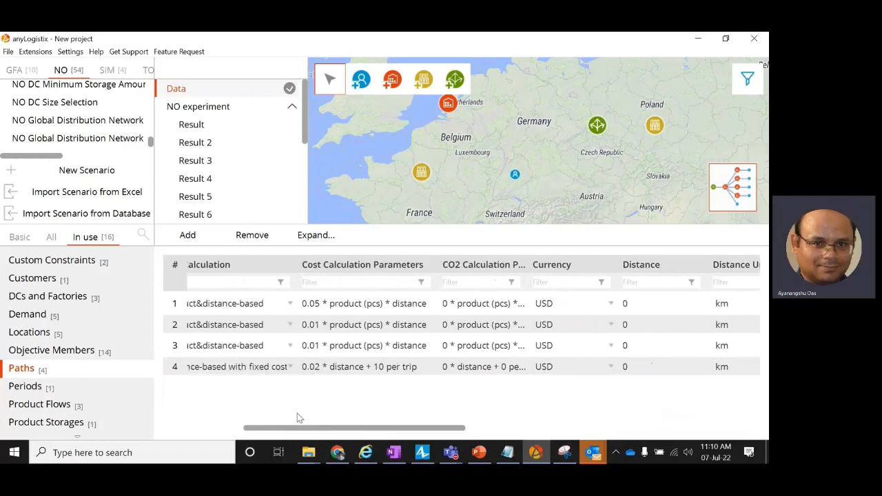
{"action": "double_click", "coordinate": [317, 325]}
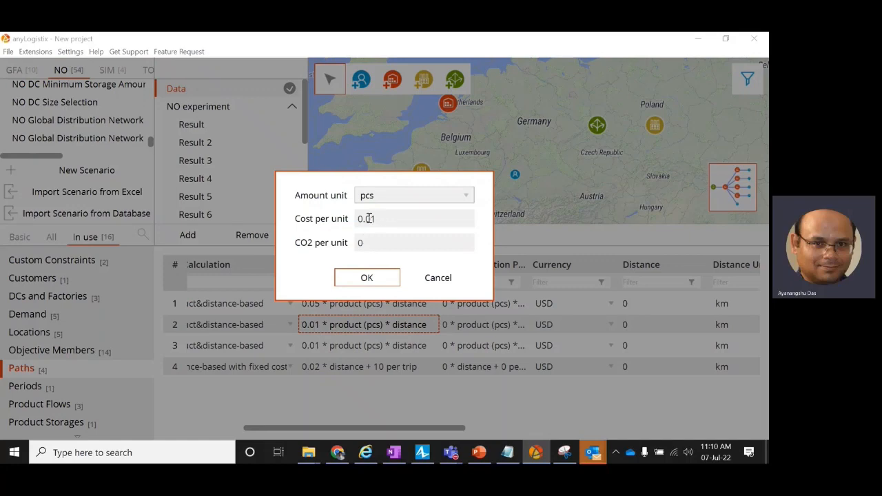
{"action": "left_click_drag", "start_coordinate": [376, 218], "coordinate": [370, 219]}
{"action": "type", "text": "7"}
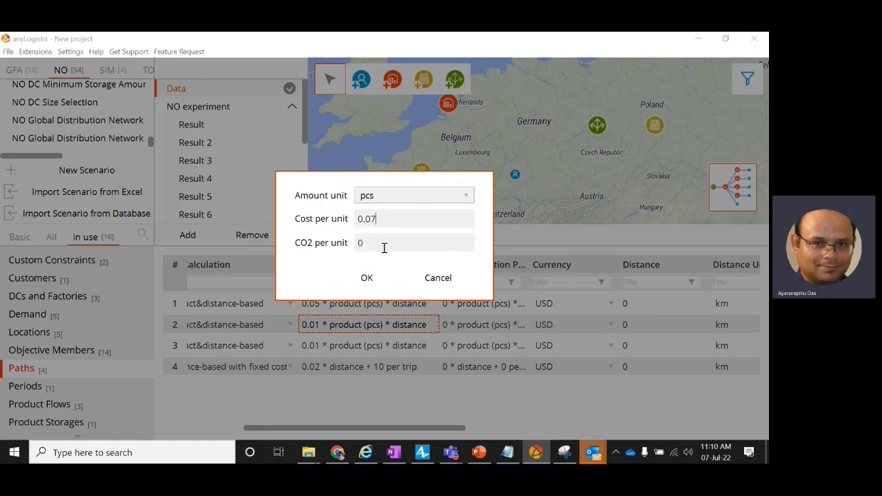
{"action": "left_click", "coordinate": [367, 278]}
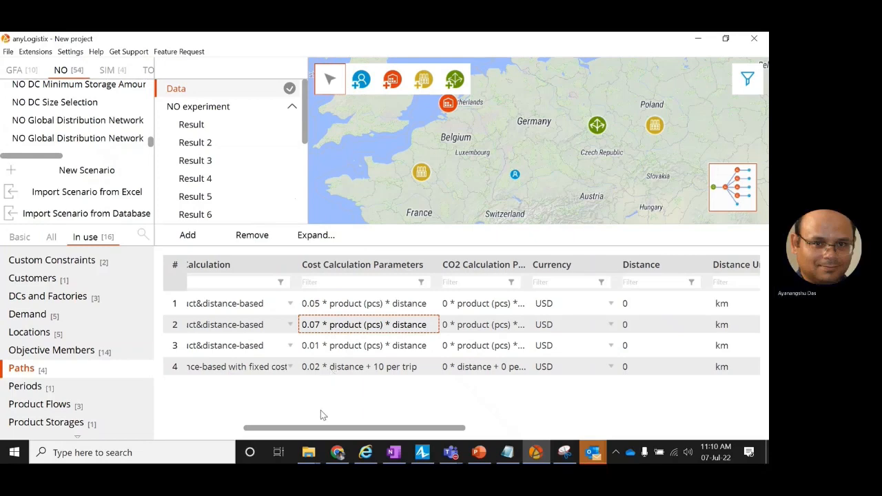
{"action": "left_click_drag", "start_coordinate": [318, 430], "coordinate": [219, 430]}
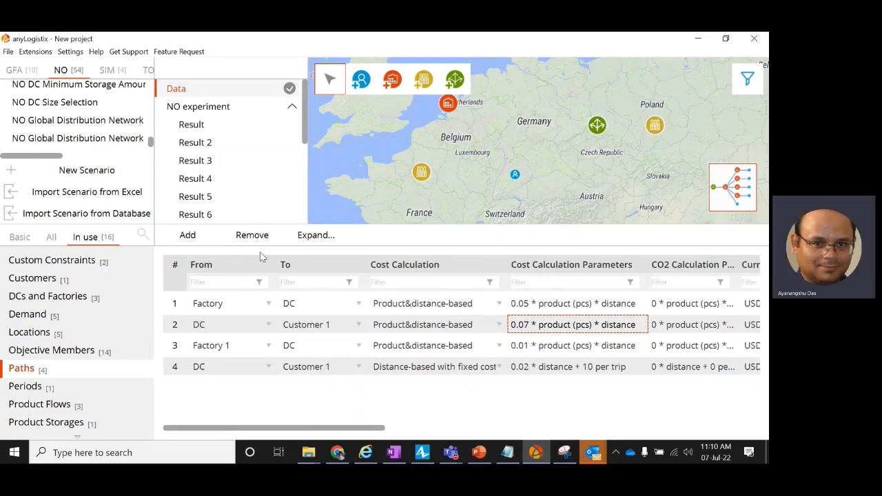
Run the NO experiment and open its Vehicle Flows results
{"action": "left_click", "coordinate": [205, 106]}
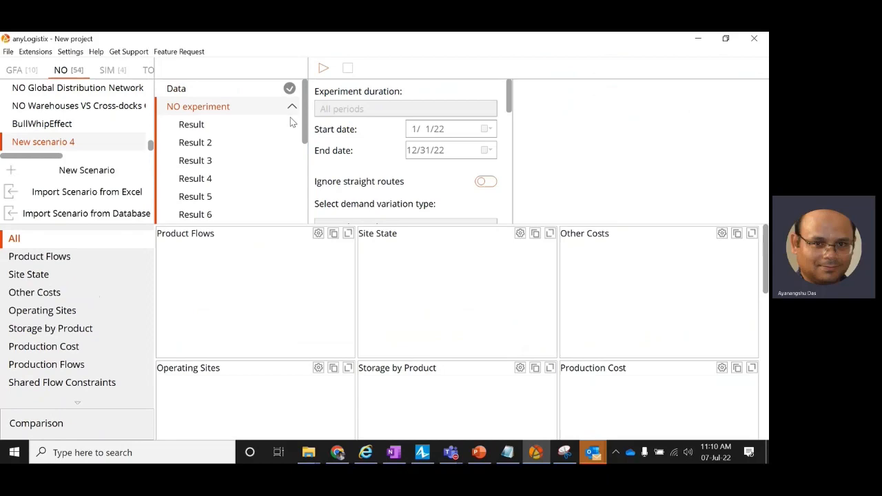
{"action": "left_click", "coordinate": [323, 67]}
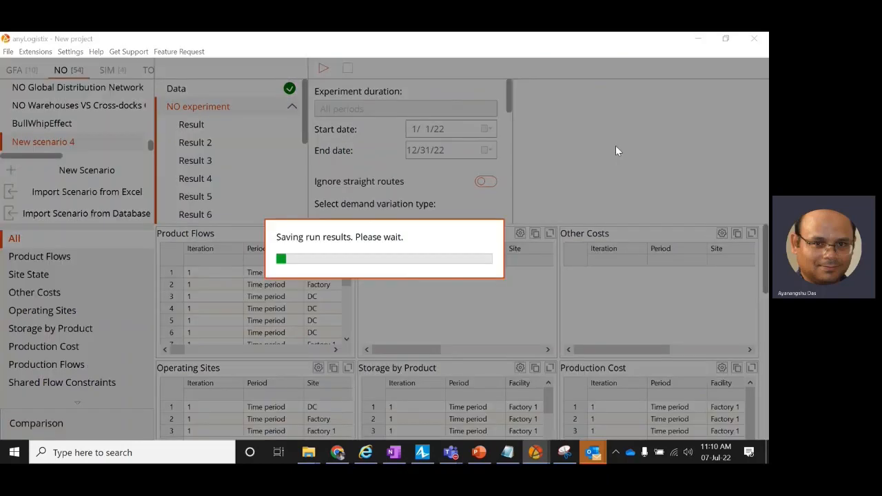
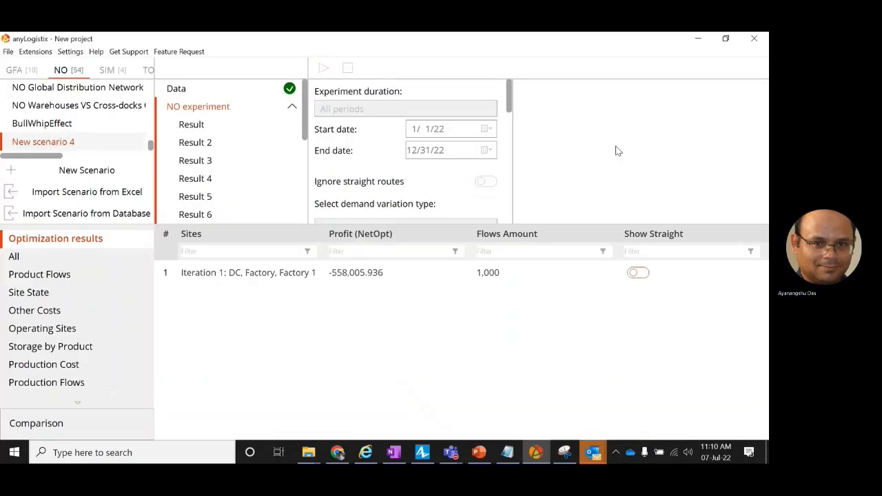
{"action": "left_click", "coordinate": [39, 275]}
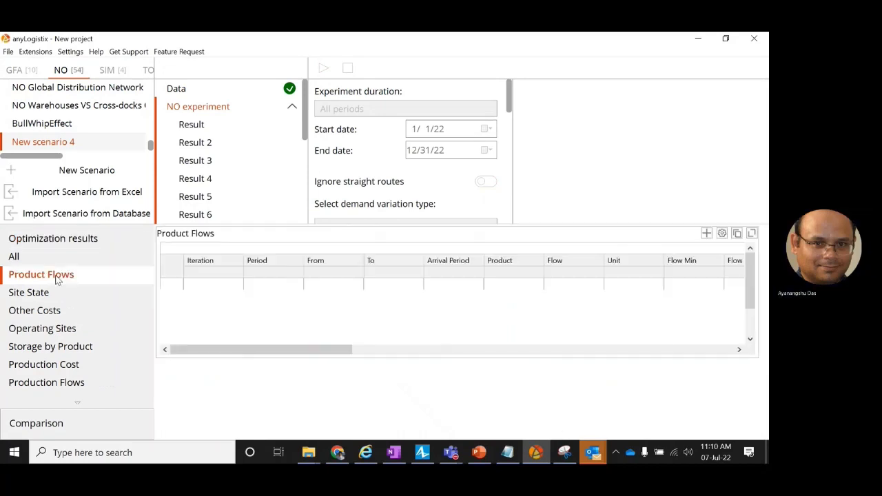
{"action": "scroll", "coordinate": [59, 330], "scroll_direction": "down", "scroll_amount": 2}
{"action": "left_click", "coordinate": [57, 366]}
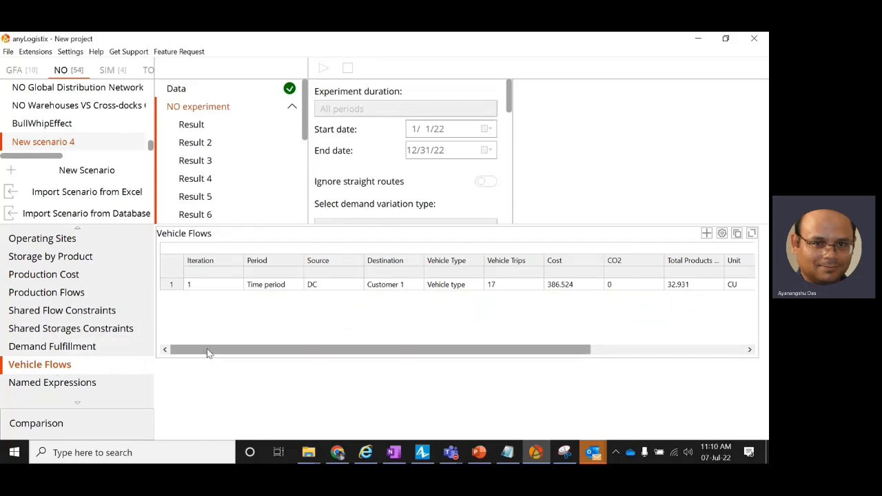
Examine the vehicle flow from DC to Customer 1, including its vehicle type, trips, cost, vehicle capacity and load
{"action": "left_click_drag", "start_coordinate": [208, 352], "coordinate": [259, 356]}
{"action": "left_click", "coordinate": [256, 293]}
{"action": "left_click", "coordinate": [321, 290]}
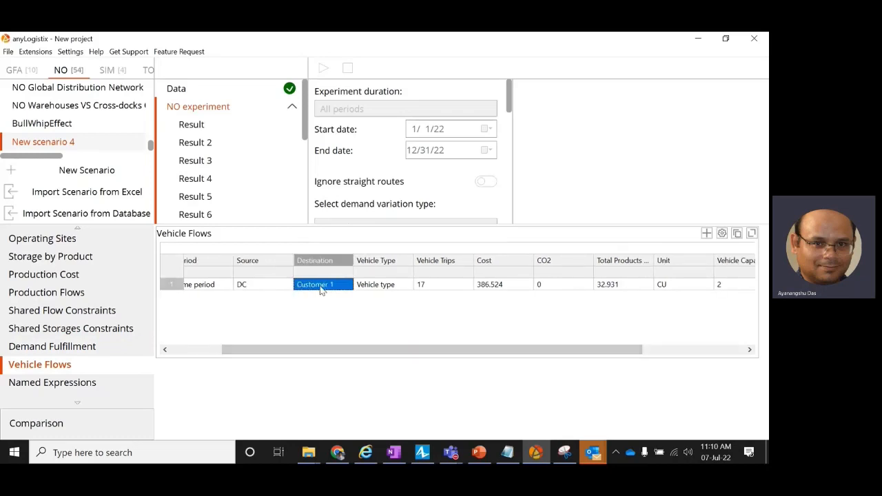
{"action": "left_click", "coordinate": [405, 289]}
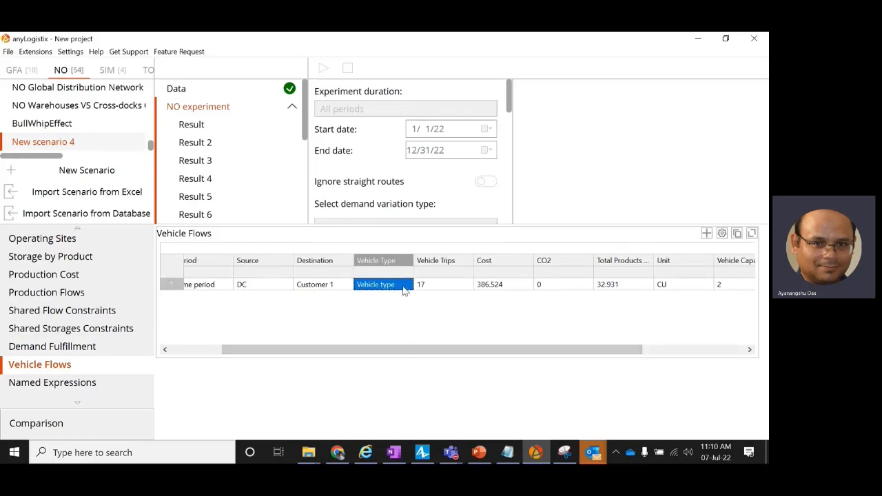
{"action": "left_click_drag", "start_coordinate": [428, 350], "coordinate": [561, 349]}
{"action": "left_click", "coordinate": [597, 285]}
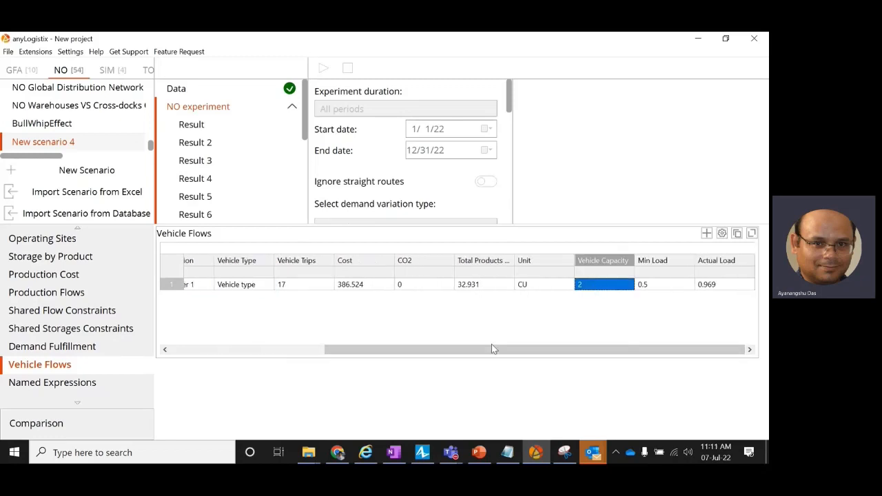
{"action": "left_click_drag", "start_coordinate": [444, 348], "coordinate": [369, 349]}
{"action": "scroll", "coordinate": [48, 303], "scroll_direction": "up", "scroll_amount": 2}
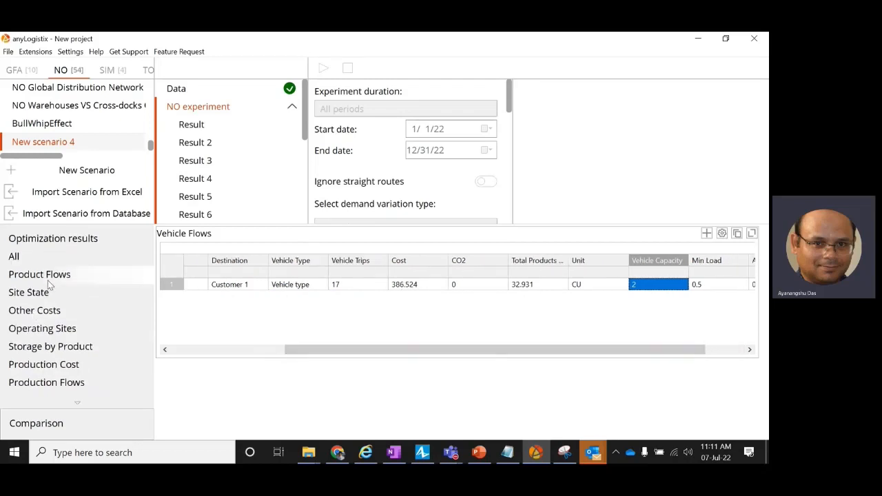
{"action": "left_click_drag", "start_coordinate": [422, 349], "coordinate": [303, 348]}
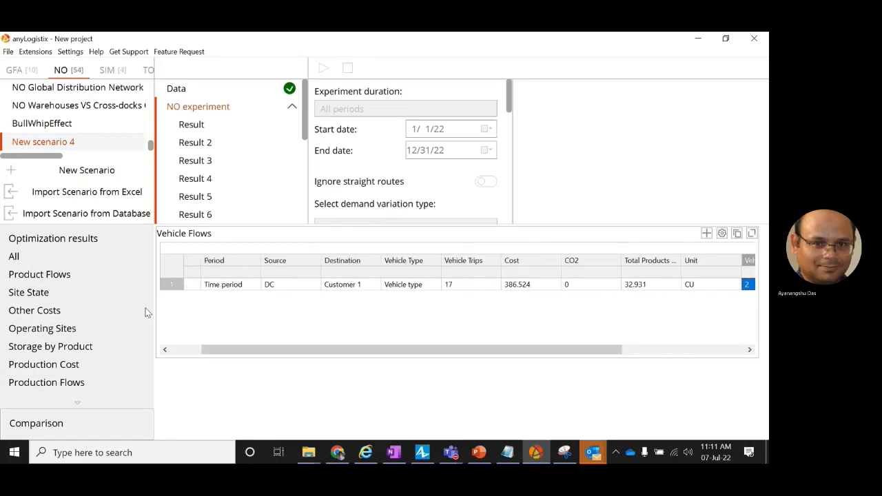
Examine the Product Flows results in the enlarged table, checking the DC to Customer 1 rows and their transportation costs
{"action": "left_click", "coordinate": [41, 274]}
{"action": "scroll", "coordinate": [322, 337], "scroll_direction": "down", "scroll_amount": 1}
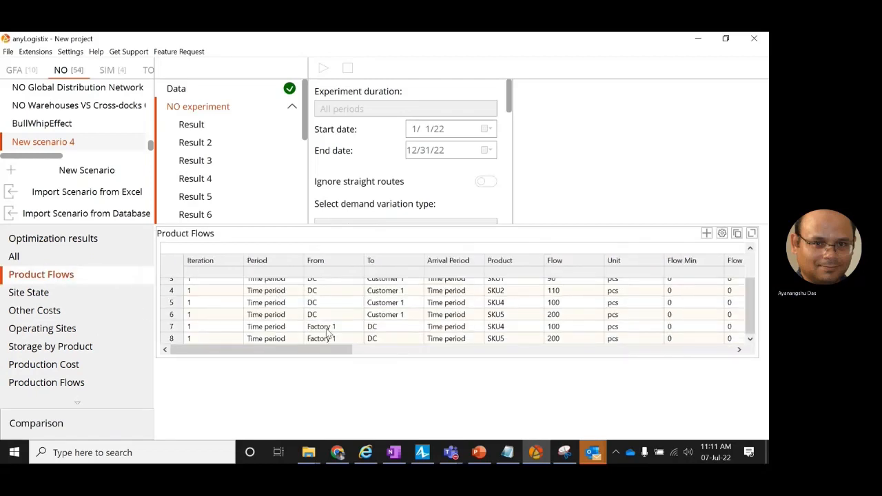
{"action": "scroll", "coordinate": [321, 339], "scroll_direction": "up", "scroll_amount": 1}
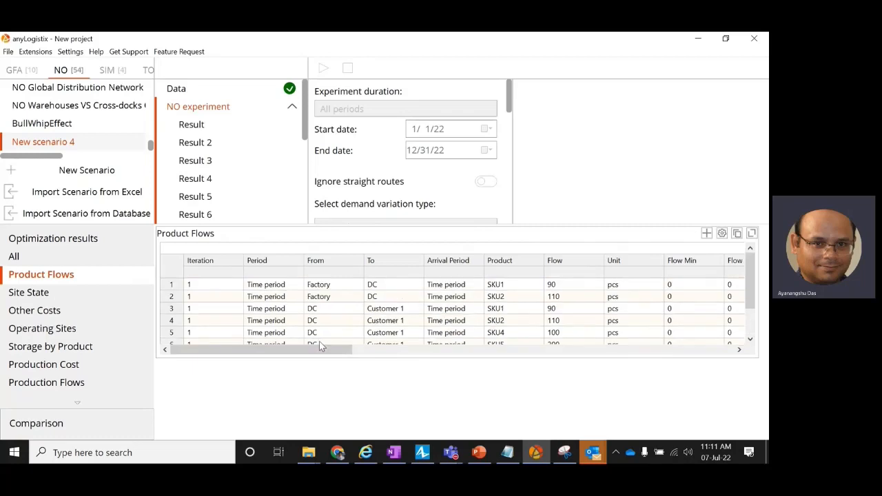
{"action": "left_click_drag", "start_coordinate": [319, 353], "coordinate": [484, 357]}
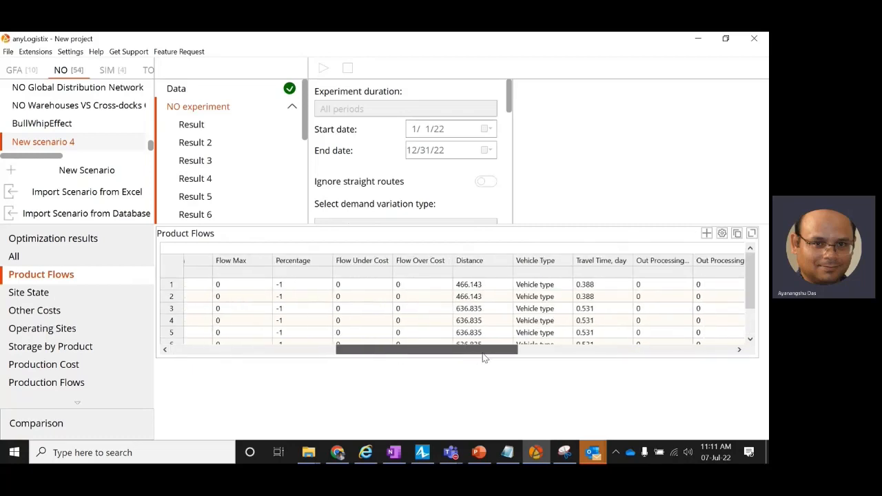
{"action": "left_click_drag", "start_coordinate": [484, 357], "coordinate": [448, 347]}
{"action": "left_click", "coordinate": [752, 234]}
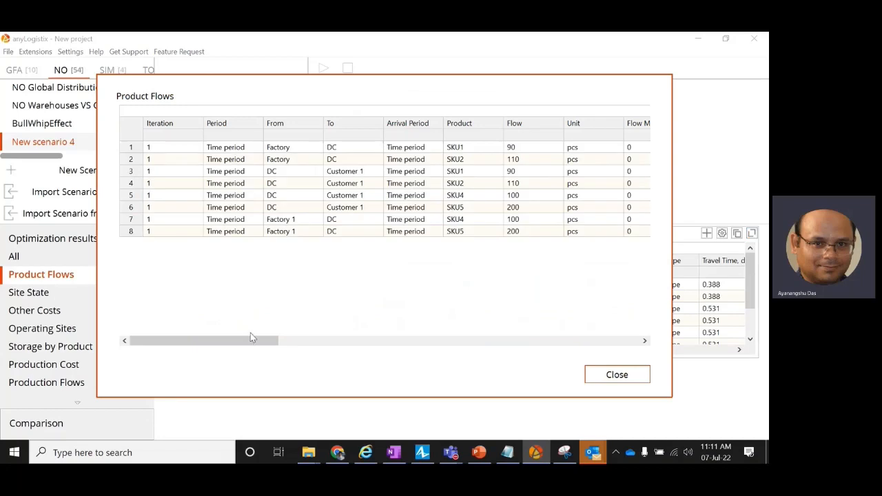
{"action": "left_click_drag", "start_coordinate": [458, 171], "coordinate": [587, 216]}
{"action": "left_click_drag", "start_coordinate": [254, 341], "coordinate": [384, 345]}
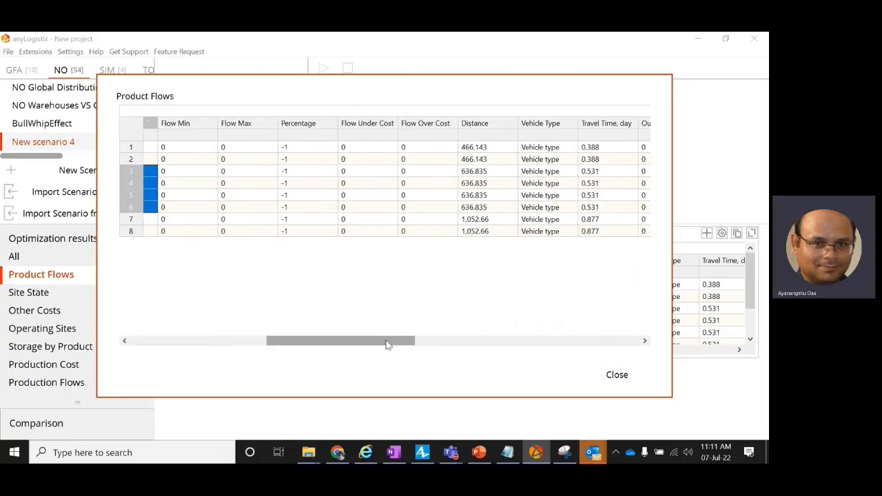
{"action": "left_click_drag", "start_coordinate": [387, 345], "coordinate": [498, 341]}
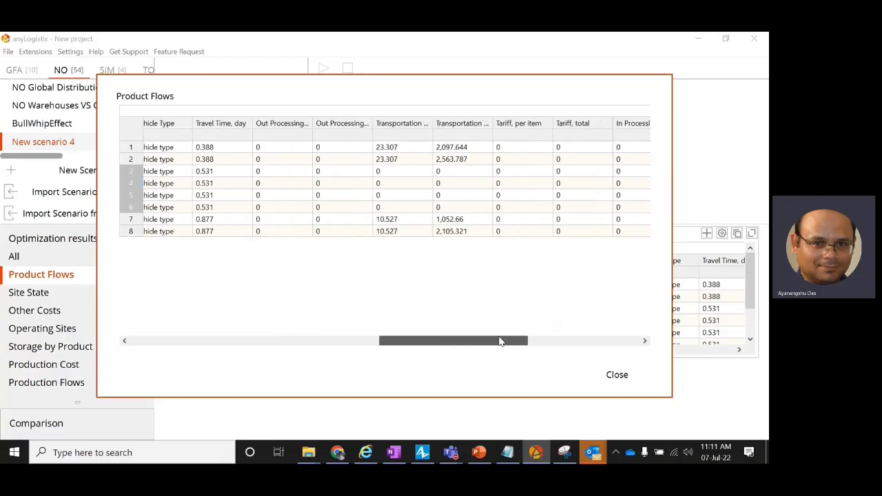
{"action": "left_click", "coordinate": [607, 380]}
Recheck the source and destination of the FTL shipment in the Vehicle Flows results
{"action": "scroll", "coordinate": [54, 375], "scroll_direction": "down", "scroll_amount": 2}
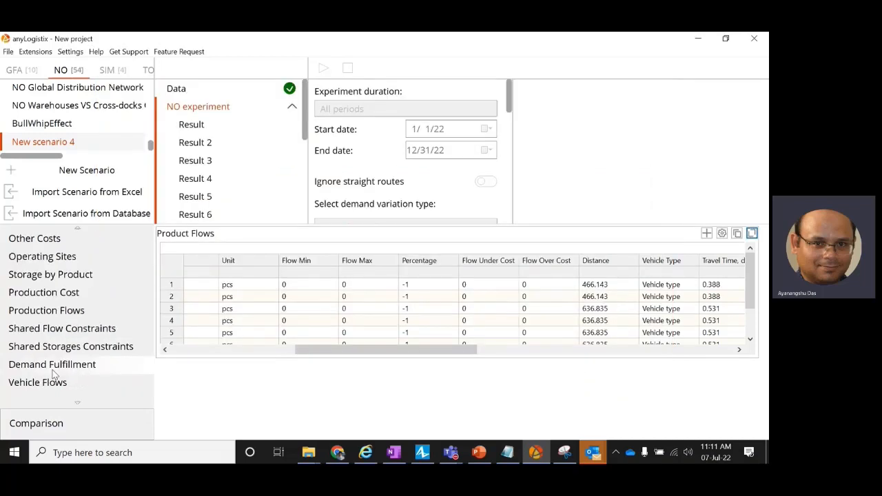
{"action": "left_click", "coordinate": [41, 382]}
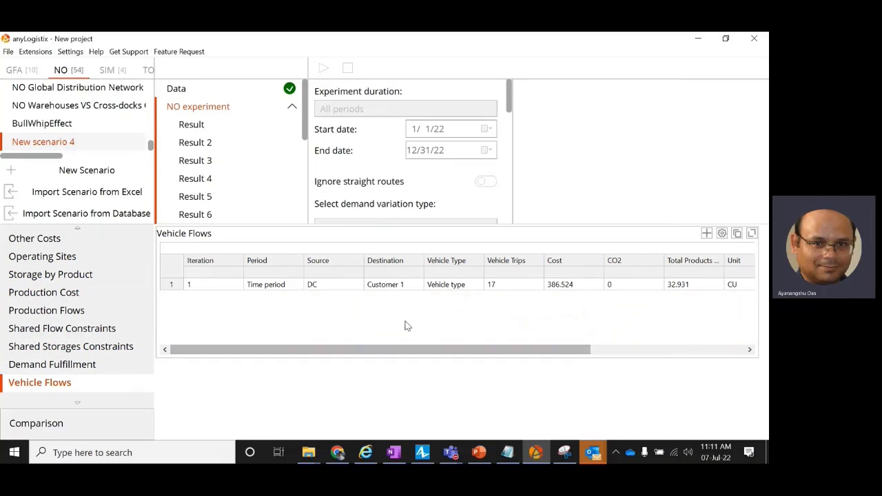
{"action": "left_click", "coordinate": [366, 285]}
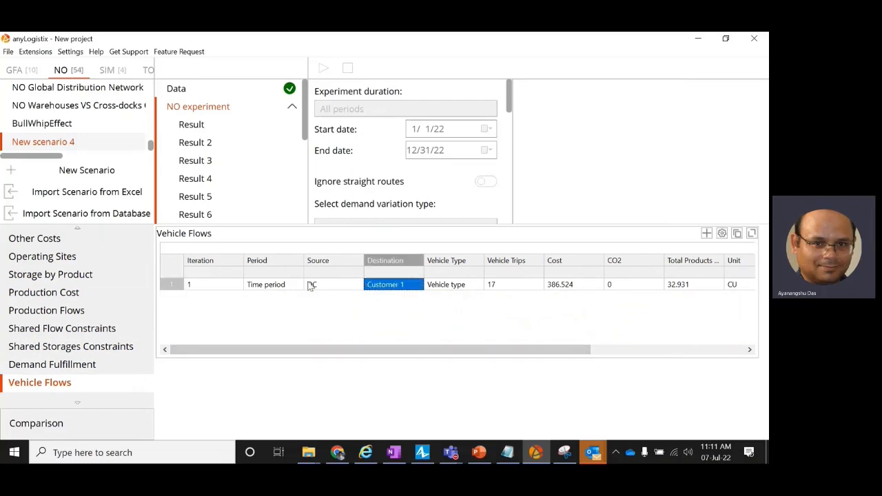
{"action": "left_click_drag", "start_coordinate": [448, 353], "coordinate": [395, 353]}
Add a second vehicle type to the scenario data and name the two vehicle types Vehicle type_LTL and Vehicle type _FTL
{"action": "left_click", "coordinate": [177, 90]}
{"action": "scroll", "coordinate": [79, 407], "scroll_direction": "down", "scroll_amount": 3}
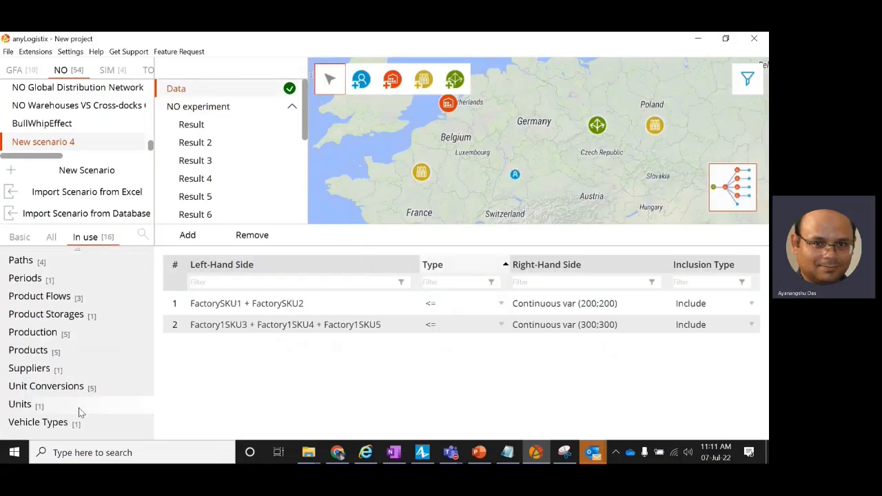
{"action": "left_click", "coordinate": [70, 424]}
{"action": "left_click", "coordinate": [187, 235]}
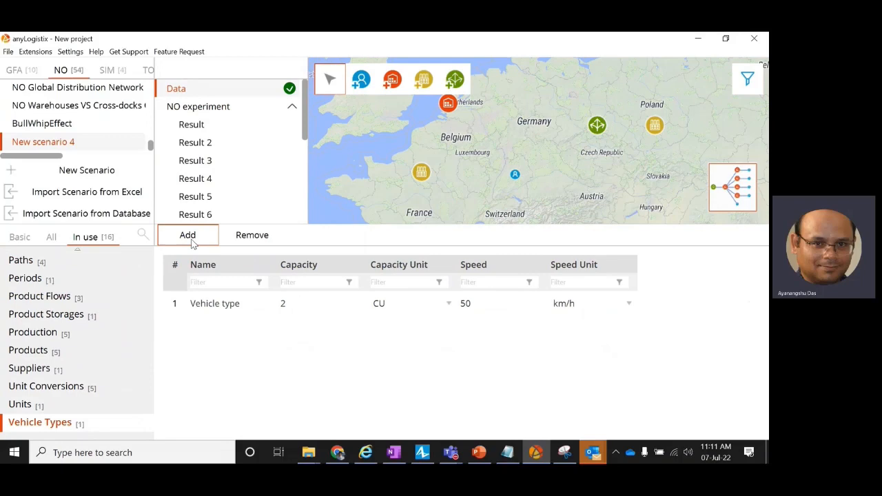
{"action": "left_click", "coordinate": [235, 305]}
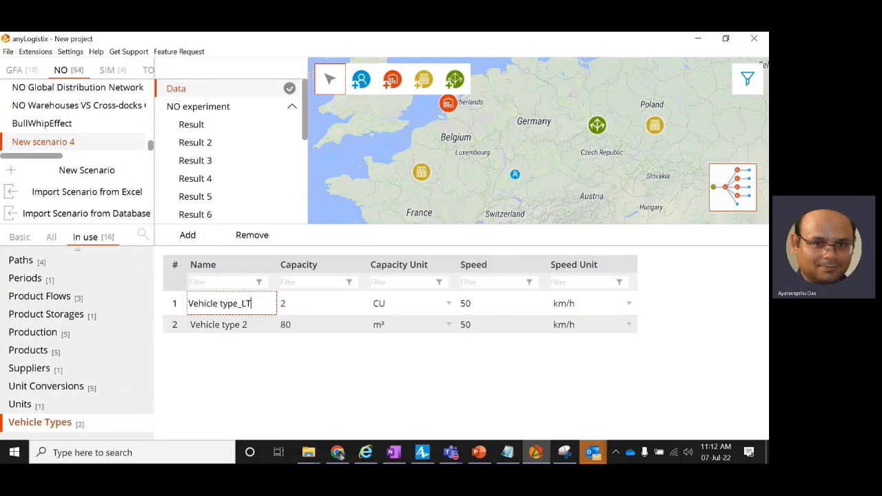
{"action": "left_click", "coordinate": [240, 330]}
{"action": "left_click", "coordinate": [243, 326]}
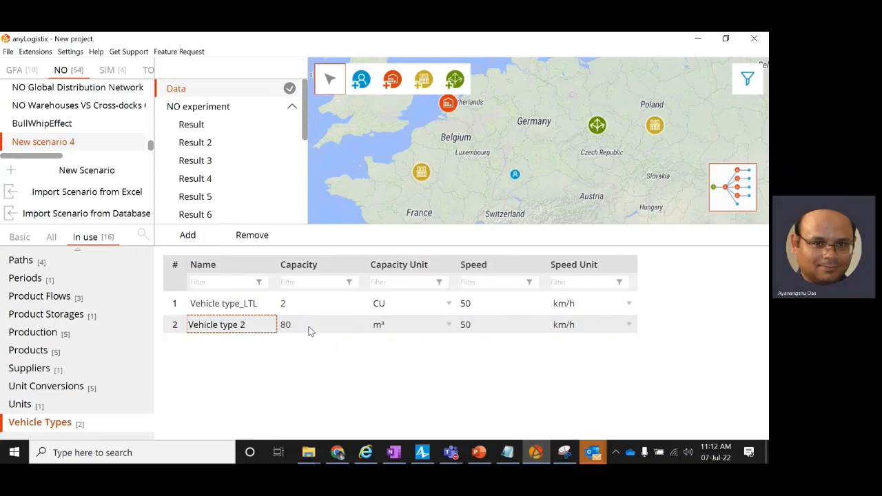
{"action": "type", "text": "_FTL"}
Set the capacity of both Vehicle type_LTL and Vehicle type _FTL to 50
{"action": "left_click", "coordinate": [305, 324]}
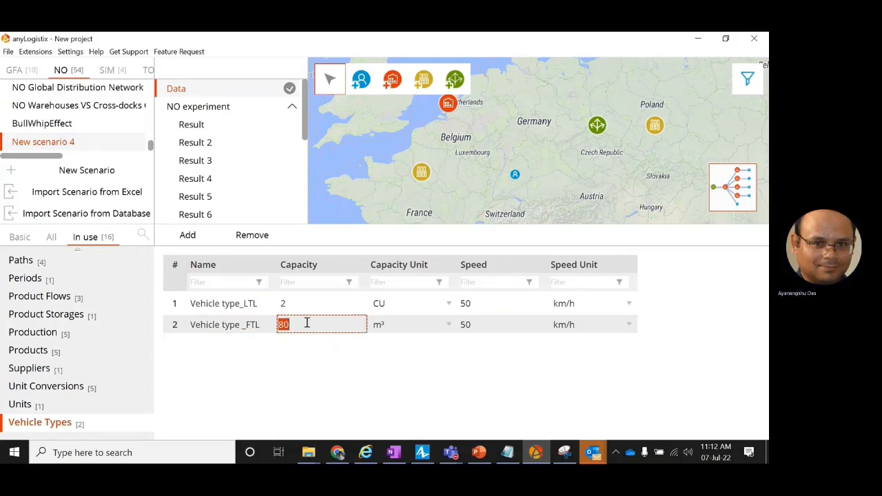
{"action": "left_click", "coordinate": [299, 303]}
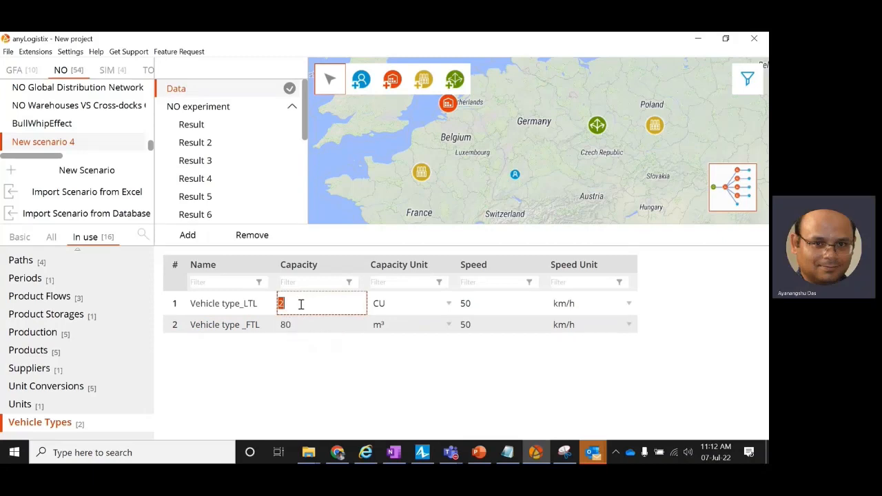
{"action": "type", "text": "50"}
{"action": "left_click", "coordinate": [299, 324]}
{"action": "type", "text": "50"}
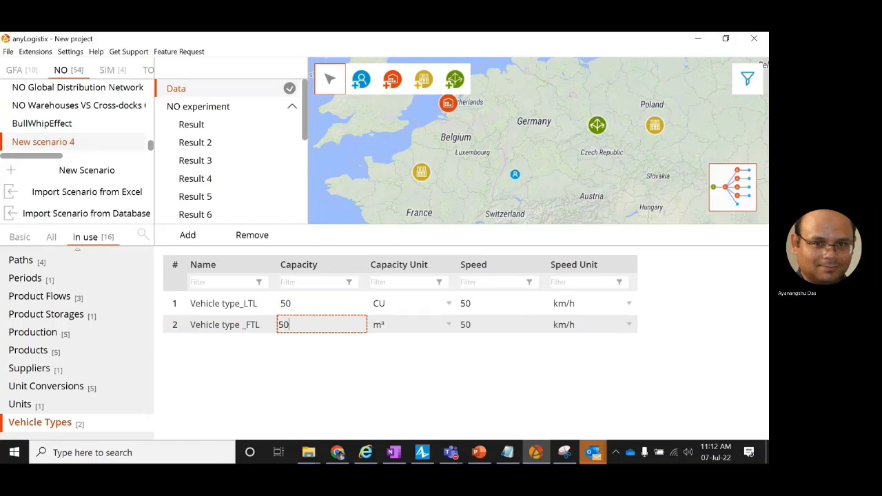
{"action": "left_click", "coordinate": [310, 304]}
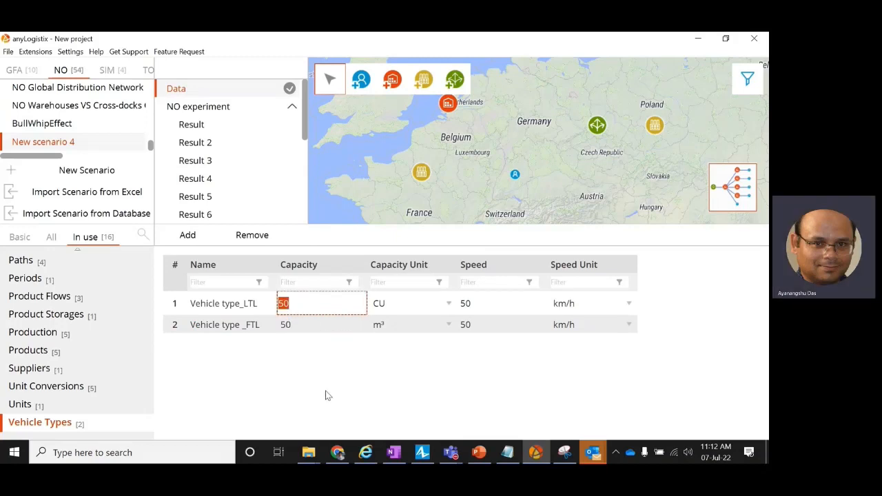
Set the capacity of Vehicle type_LTL to 0 and the capacity unit of Vehicle type _FTL to CU
{"action": "type", "text": "0"}
{"action": "left_click", "coordinate": [433, 325]}
{"action": "left_click", "coordinate": [410, 355]}
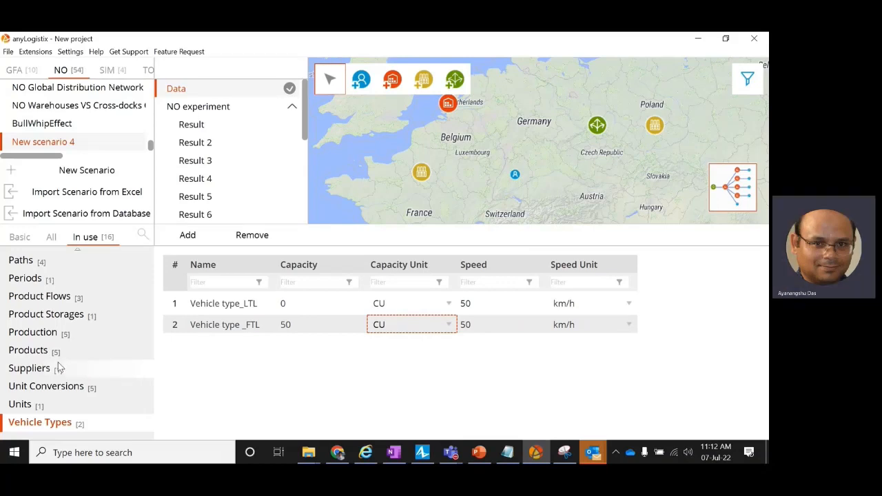
Assign Vehicle type _FTL to the FTL path from DC to Customer 1 in the Paths data
{"action": "scroll", "coordinate": [58, 351], "scroll_direction": "up", "scroll_amount": 1}
{"action": "left_click", "coordinate": [55, 318]}
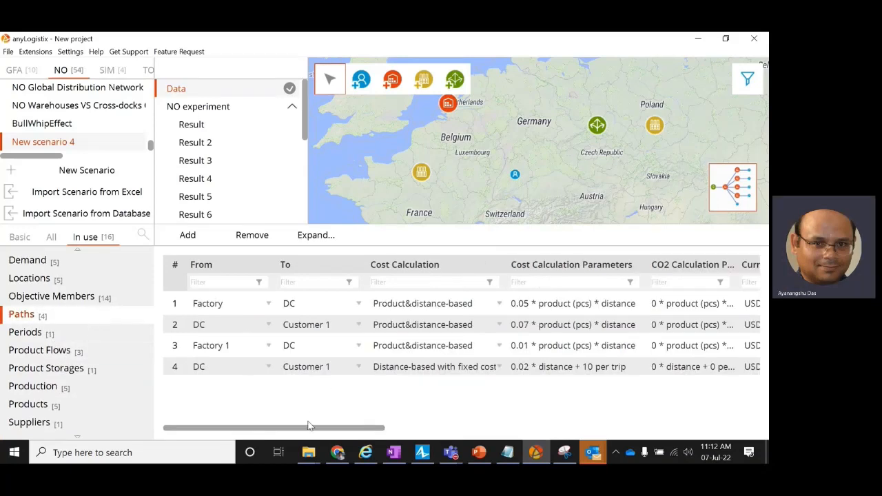
{"action": "left_click_drag", "start_coordinate": [308, 430], "coordinate": [639, 430]}
{"action": "left_click", "coordinate": [488, 366]}
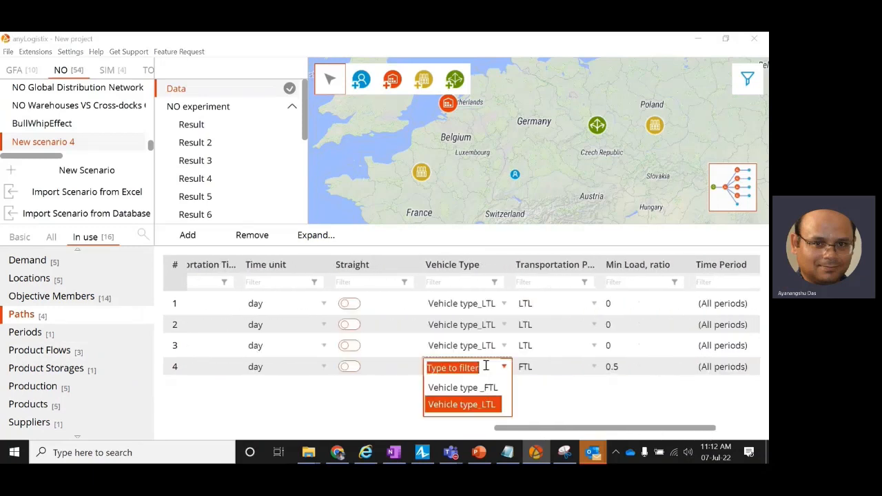
{"action": "left_click", "coordinate": [475, 387]}
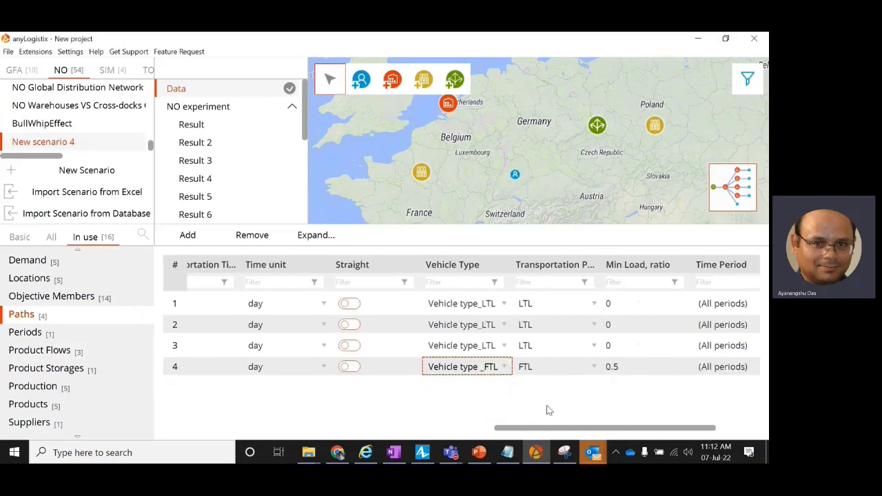
{"action": "left_click_drag", "start_coordinate": [553, 429], "coordinate": [215, 435]}
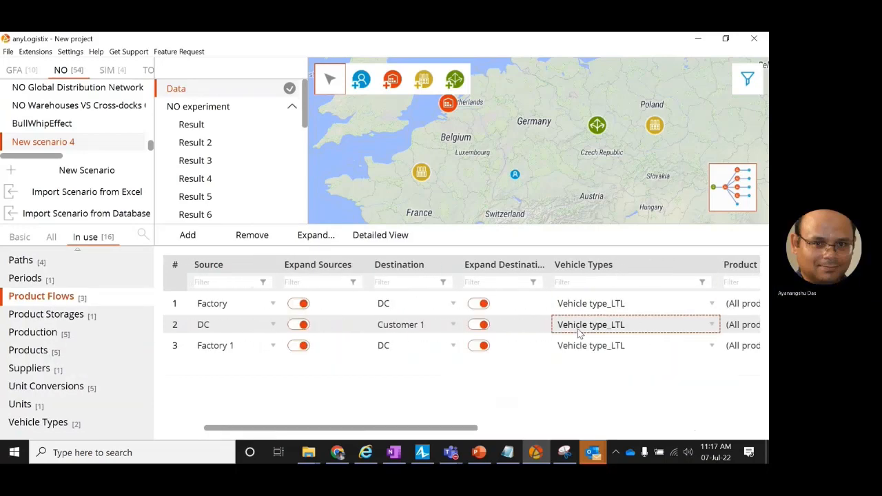
Add Vehicle type _FTL to the allowed vehicle types of the DC to Customer 1 product flow
{"action": "left_click", "coordinate": [579, 324]}
{"action": "left_click", "coordinate": [564, 349]}
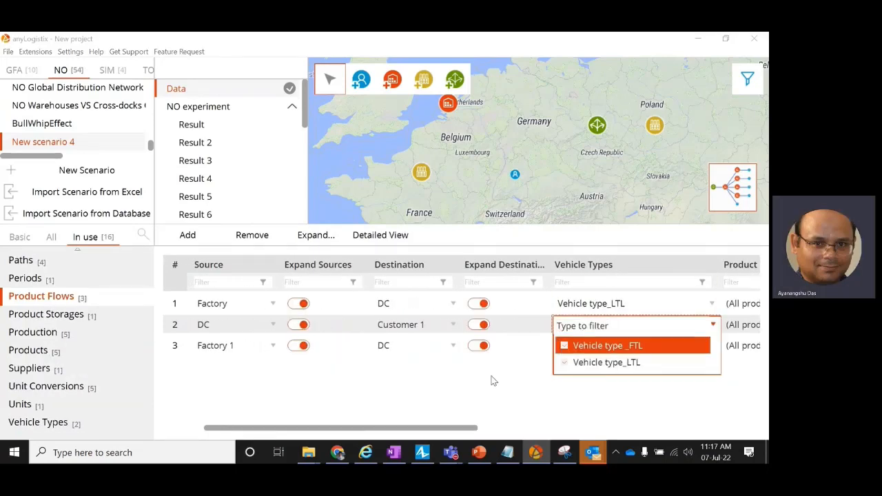
{"action": "left_click", "coordinate": [494, 380]}
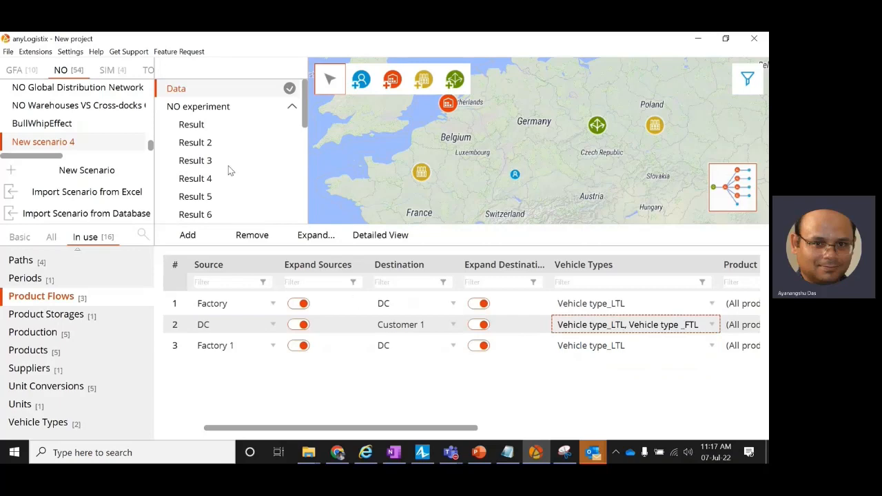
Run the NO experiment and open its Vehicle Flows results
{"action": "left_click", "coordinate": [250, 106]}
{"action": "left_click", "coordinate": [323, 67]}
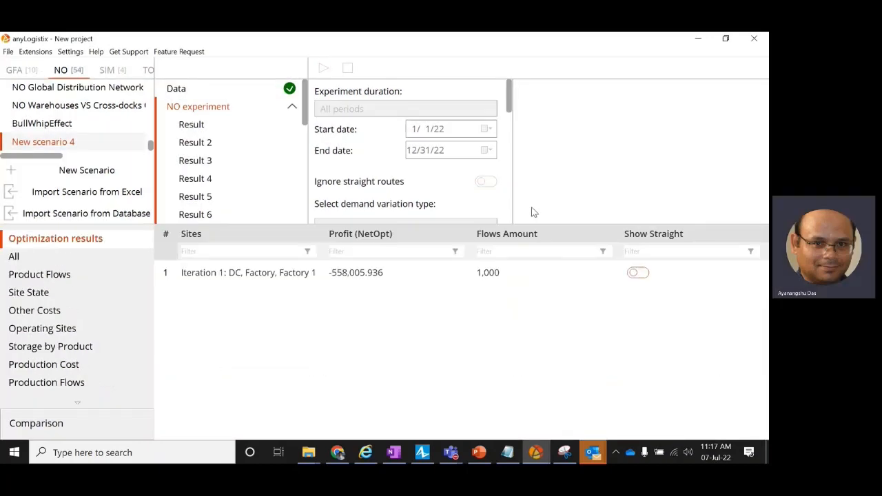
{"action": "scroll", "coordinate": [104, 375], "scroll_direction": "down", "scroll_amount": 2}
{"action": "left_click", "coordinate": [82, 384]}
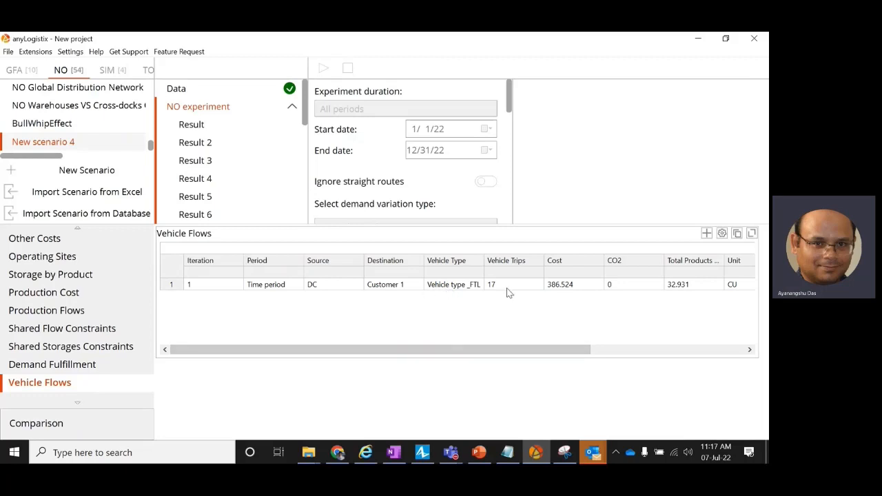
Examine the DC to Customer 1 row in Vehicle Flows, checking vehicle type, destination, total products flow, unit and vehicle capacity
{"action": "left_click", "coordinate": [473, 285]}
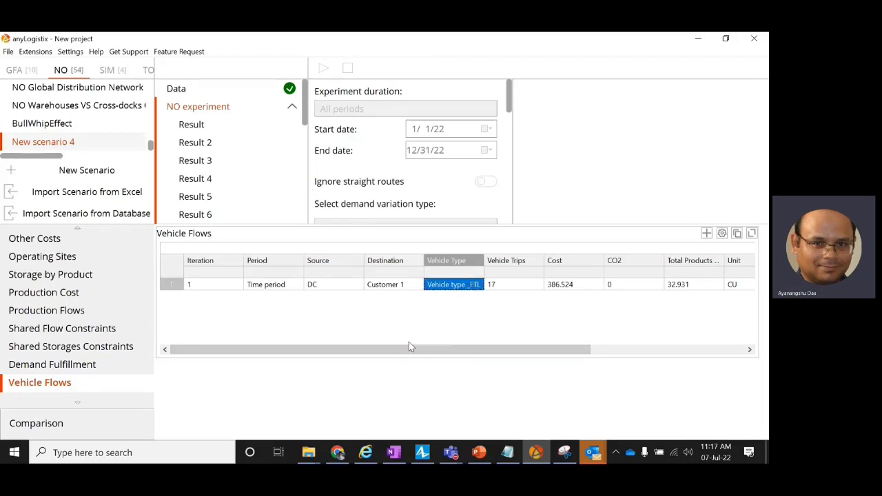
{"action": "left_click", "coordinate": [369, 285]}
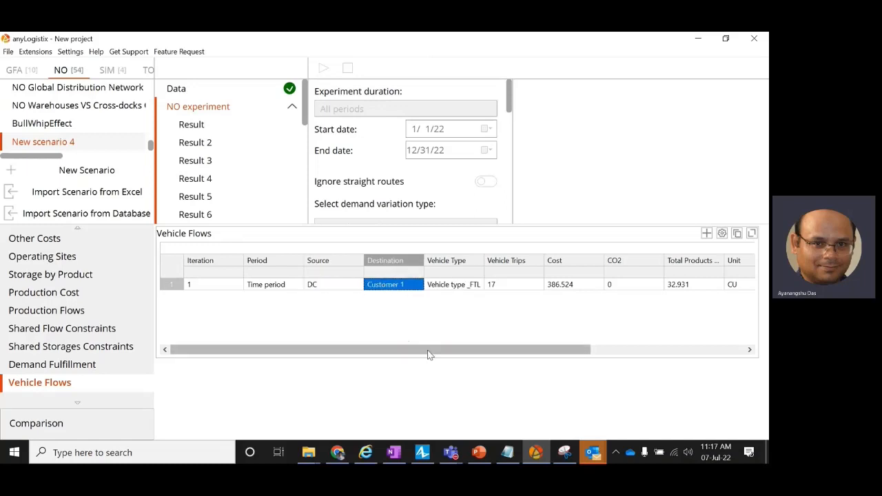
{"action": "left_click_drag", "start_coordinate": [427, 354], "coordinate": [548, 355]}
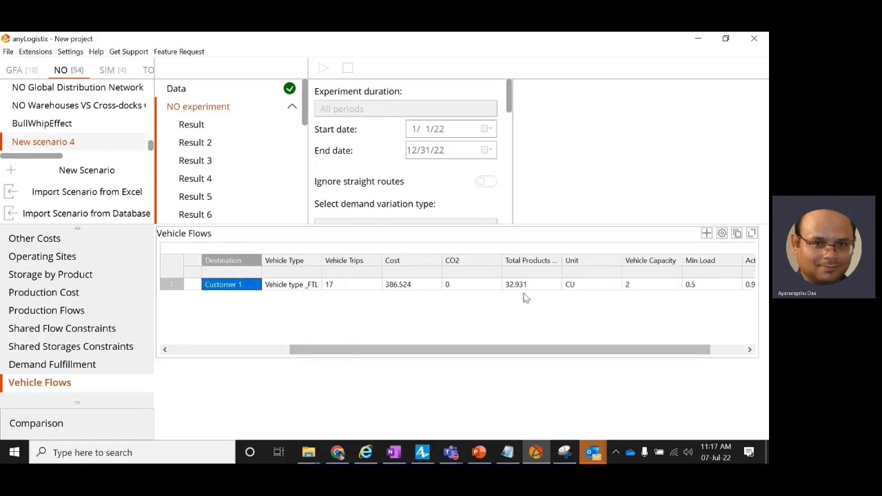
{"action": "left_click", "coordinate": [530, 288]}
{"action": "left_click", "coordinate": [596, 289]}
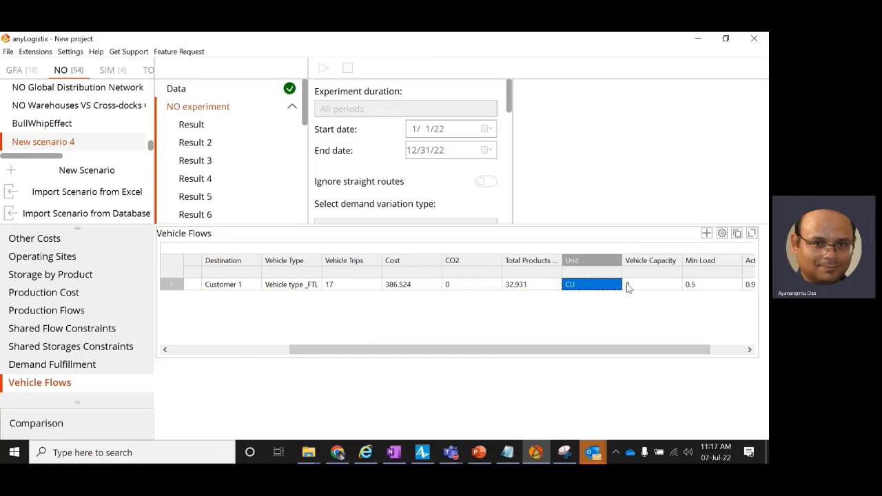
{"action": "left_click", "coordinate": [628, 288]}
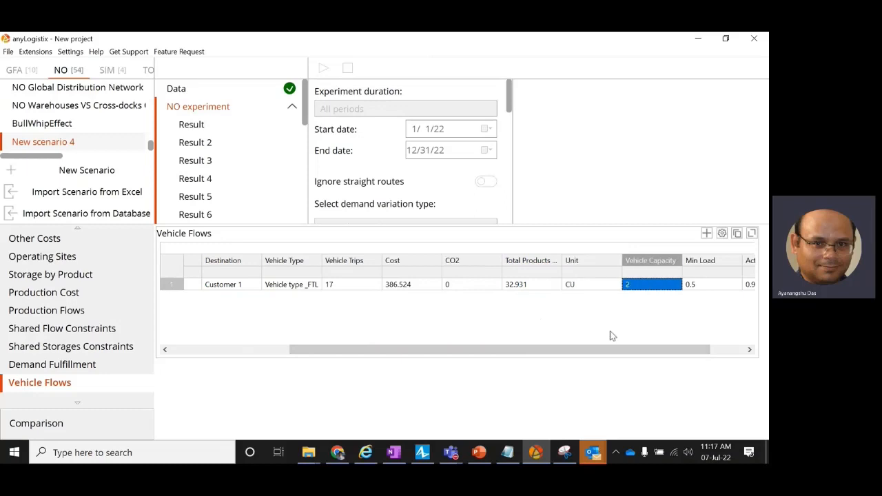
{"action": "left_click", "coordinate": [531, 286]}
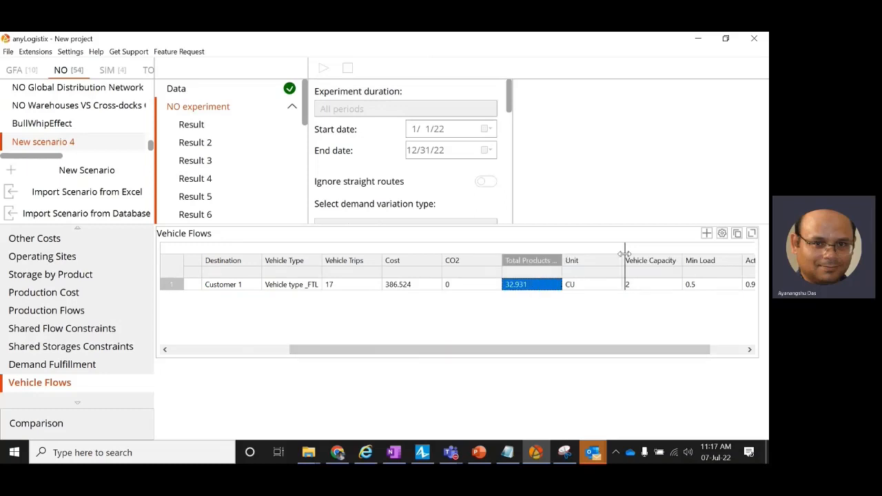
{"action": "left_click_drag", "start_coordinate": [624, 254], "coordinate": [624, 255]}
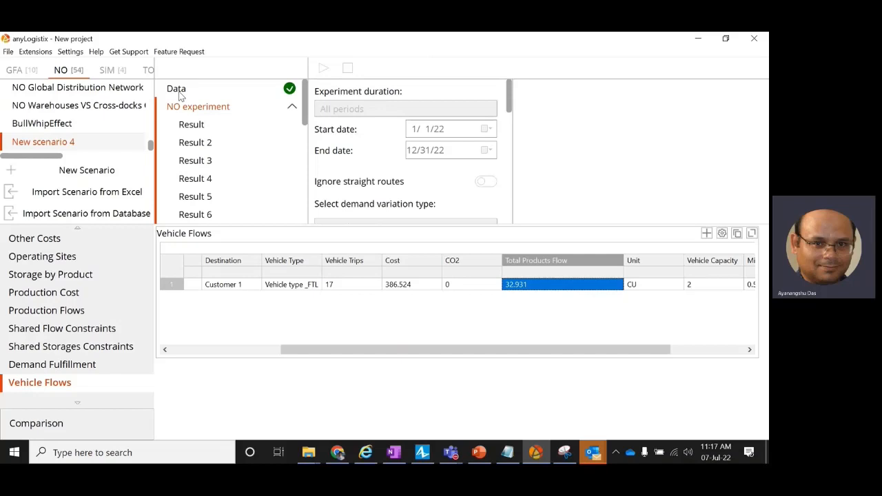
Set the capacity of Vehicle type _FTL to 50 in the Vehicle Types data
{"action": "left_click", "coordinate": [178, 90]}
{"action": "scroll", "coordinate": [76, 331], "scroll_direction": "down", "scroll_amount": 5}
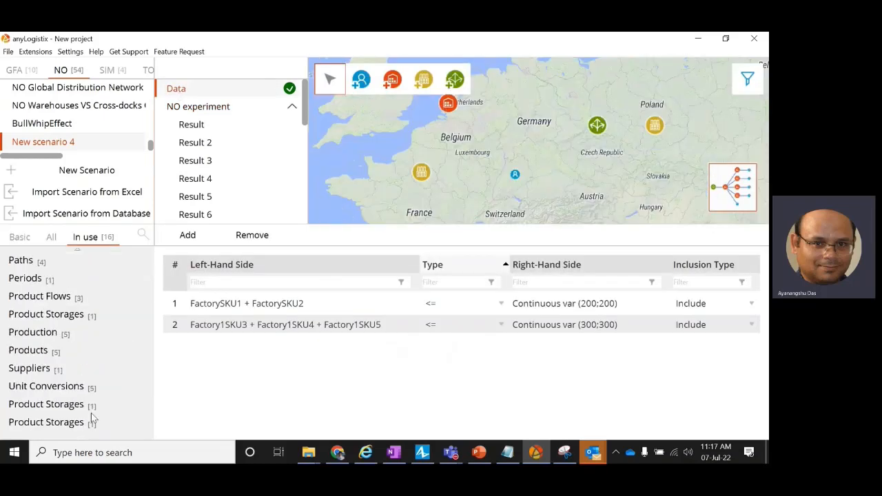
{"action": "left_click", "coordinate": [80, 423]}
{"action": "double_click", "coordinate": [334, 319]}
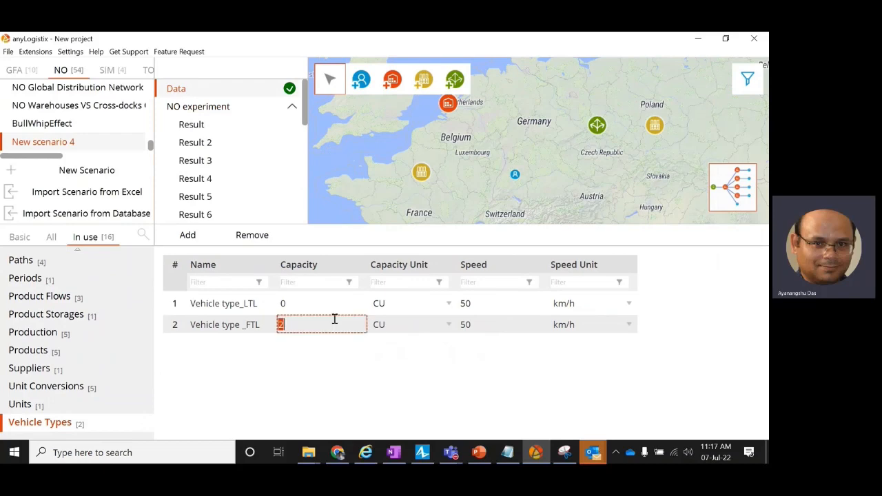
{"action": "type", "text": "50"}
Rerun the NO experiment with the changed FTL capacity and open the new Vehicle Flows results
{"action": "left_click", "coordinate": [204, 109]}
{"action": "left_click", "coordinate": [323, 68]}
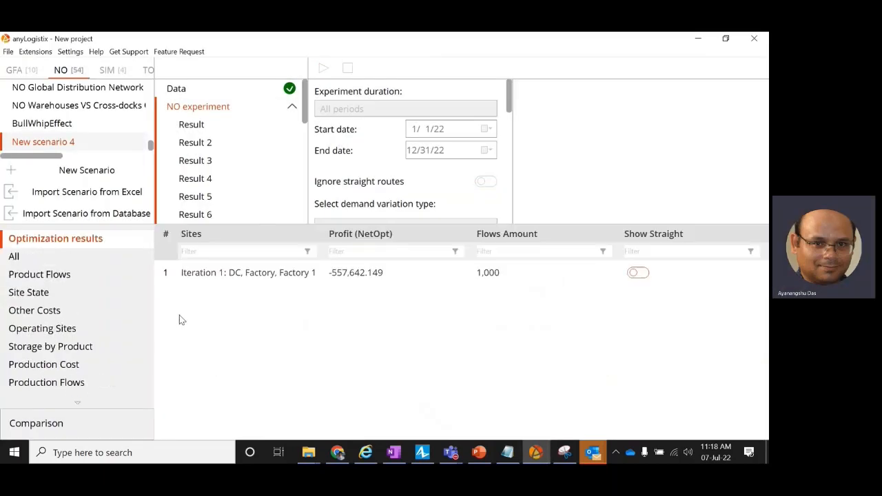
{"action": "scroll", "coordinate": [39, 369], "scroll_direction": "down", "scroll_amount": 3}
{"action": "left_click", "coordinate": [39, 371]}
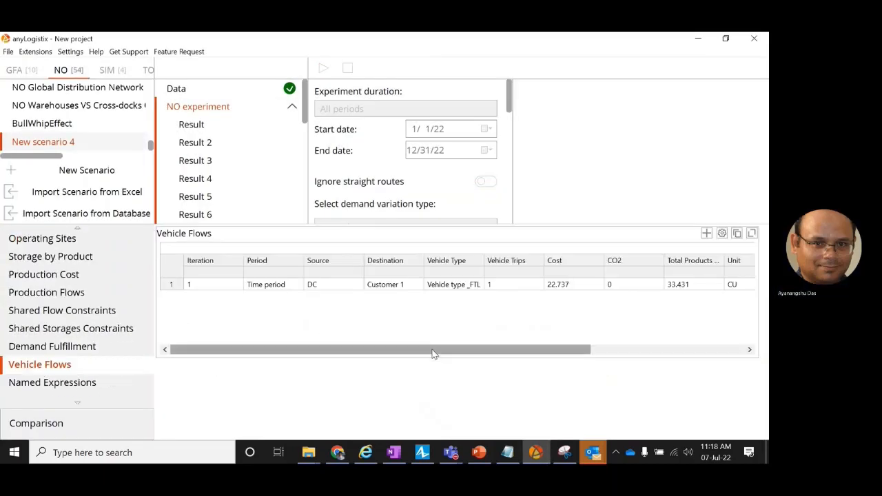
Compare the vehicle trips and total products flow with the vehicle capacity for the FTL shipment in the new results
{"action": "left_click_drag", "start_coordinate": [433, 351], "coordinate": [450, 353]}
{"action": "left_click", "coordinate": [450, 288]}
{"action": "left_click", "coordinate": [476, 290]}
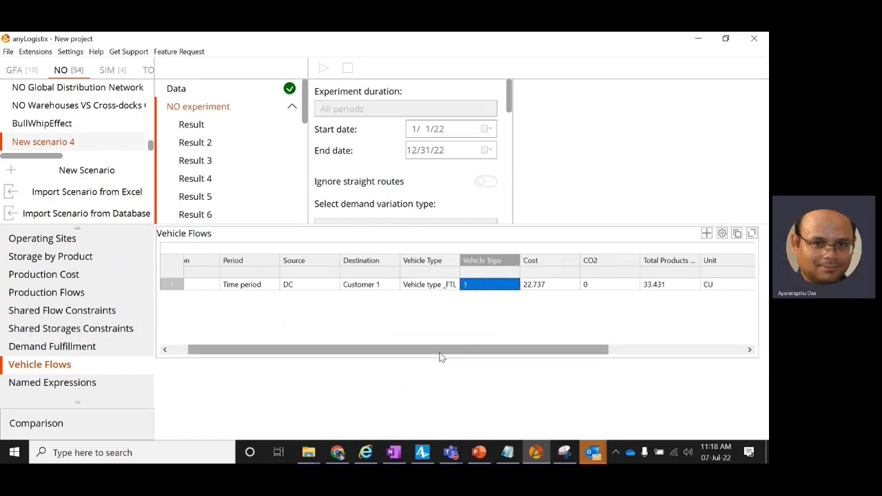
{"action": "left_click_drag", "start_coordinate": [476, 357], "coordinate": [561, 357]}
{"action": "left_click", "coordinate": [550, 288]}
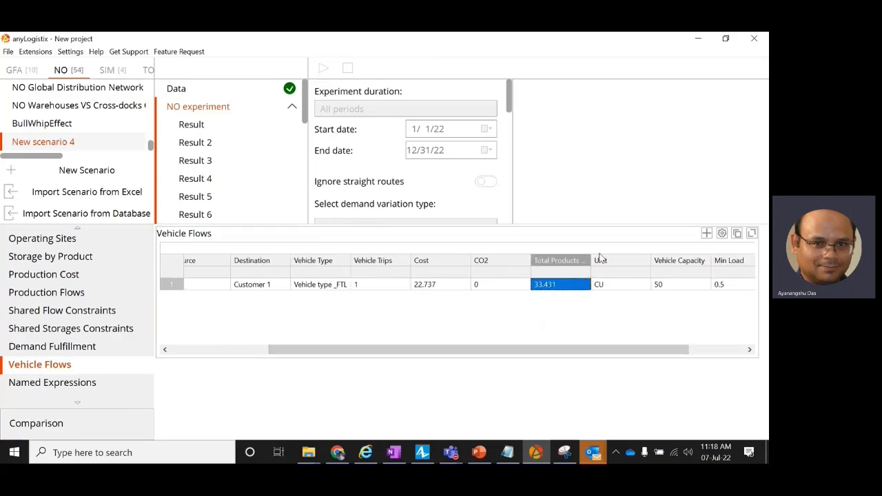
{"action": "left_click_drag", "start_coordinate": [591, 255], "coordinate": [623, 256]}
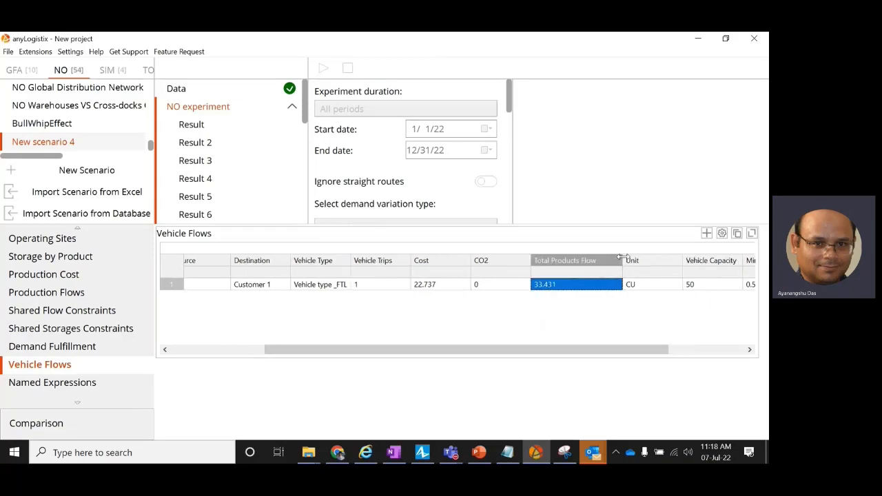
{"action": "left_click", "coordinate": [715, 290]}
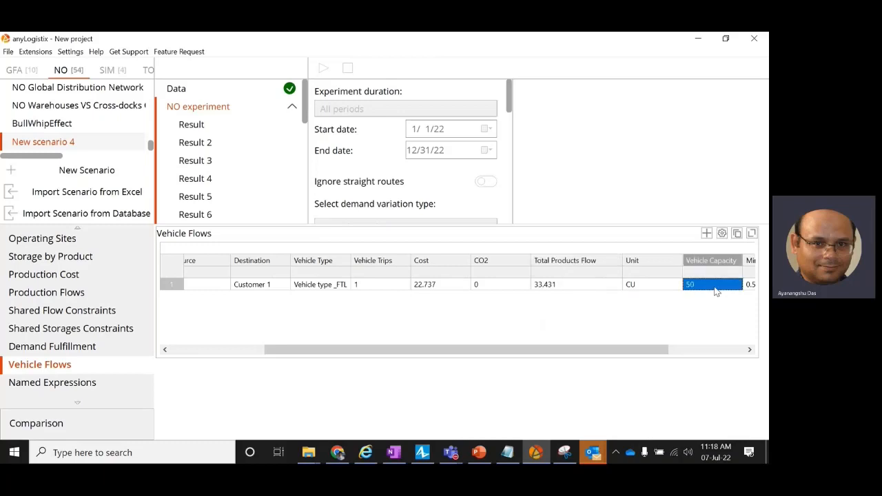
{"action": "left_click", "coordinate": [569, 287]}
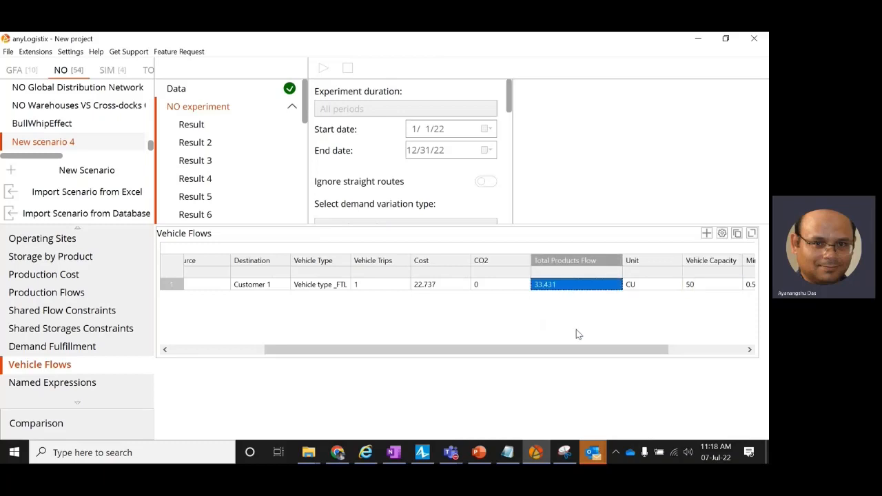
{"action": "left_click_drag", "start_coordinate": [579, 350], "coordinate": [463, 354]}
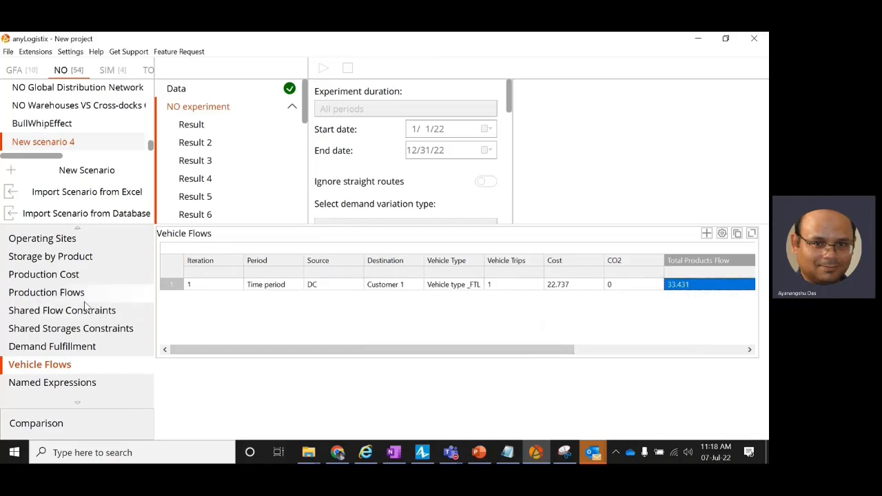
Review the vehicle types, transportation policies and minimum load ratios in the scenario's Paths data
{"action": "left_click", "coordinate": [177, 91]}
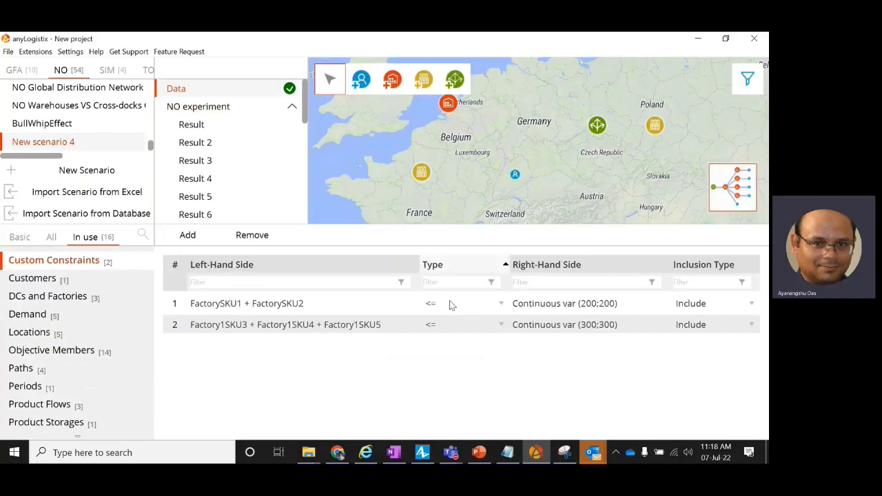
{"action": "left_click", "coordinate": [47, 373]}
{"action": "left_click_drag", "start_coordinate": [379, 425], "coordinate": [721, 430]}
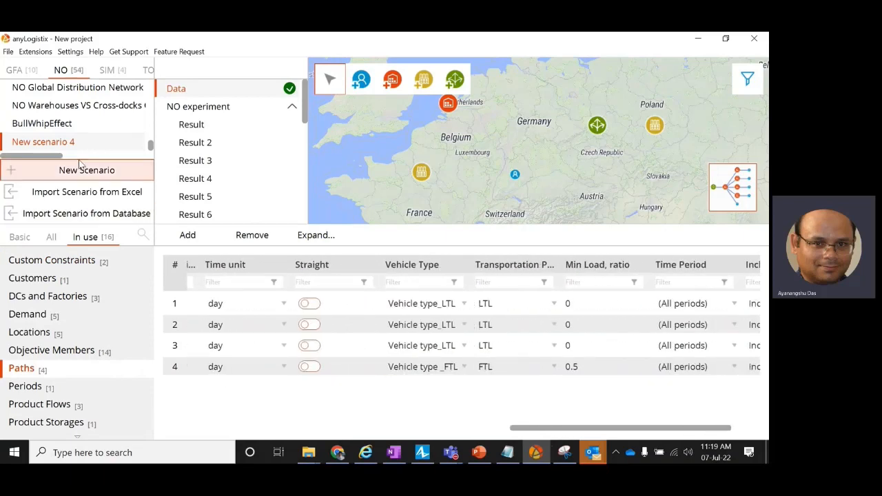
Export New scenario 4 to an Excel file named New scenario 9.xlsx in the AnyLogistix Tutorial folder
{"action": "right_click", "coordinate": [66, 143]}
{"action": "left_click", "coordinate": [72, 146]}
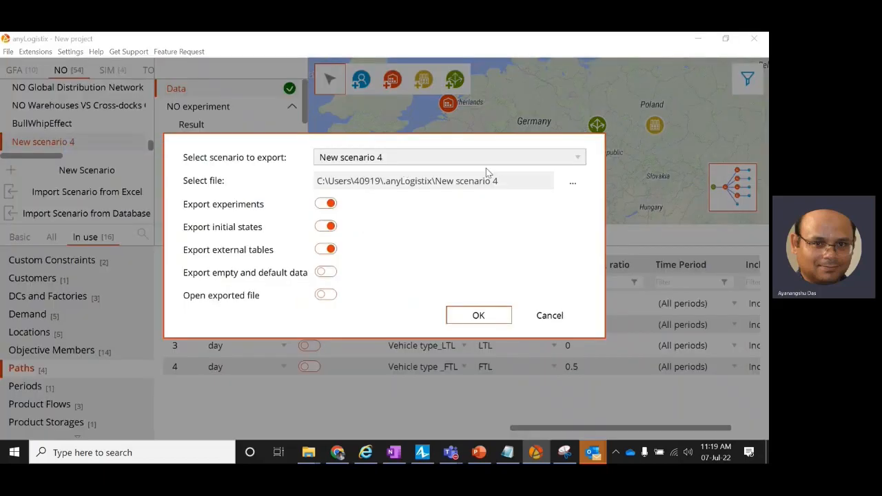
{"action": "left_click", "coordinate": [573, 182]}
{"action": "left_click", "coordinate": [293, 336]}
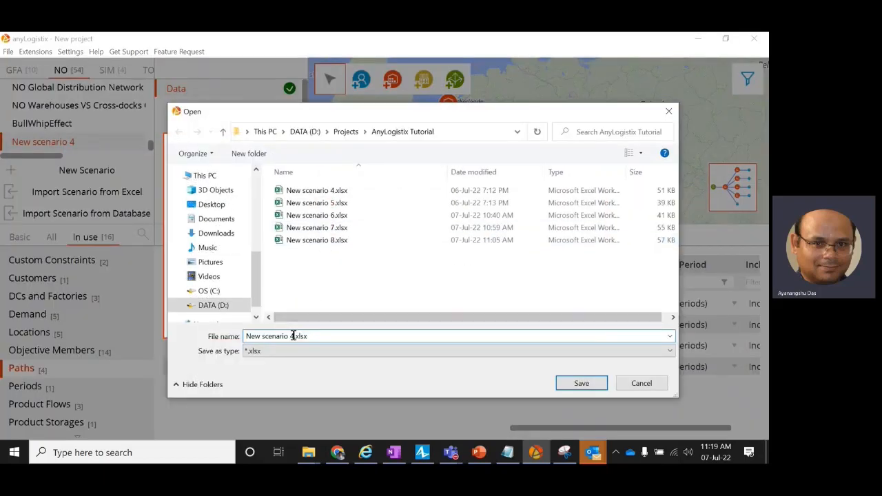
{"action": "double_click", "coordinate": [291, 336]}
{"action": "type", "text": "9"}
{"action": "left_click", "coordinate": [581, 383]}
{"action": "left_click", "coordinate": [478, 315]}
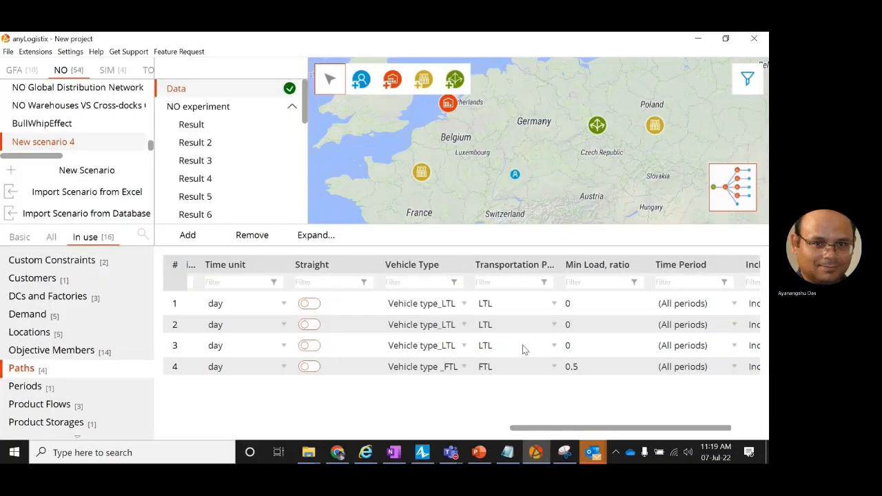
Switch to the AnyLogistix Tutorial folder in File Explorer and open New scenario 9.xlsx in Excel
{"action": "mouse_move", "coordinate": [309, 448]}
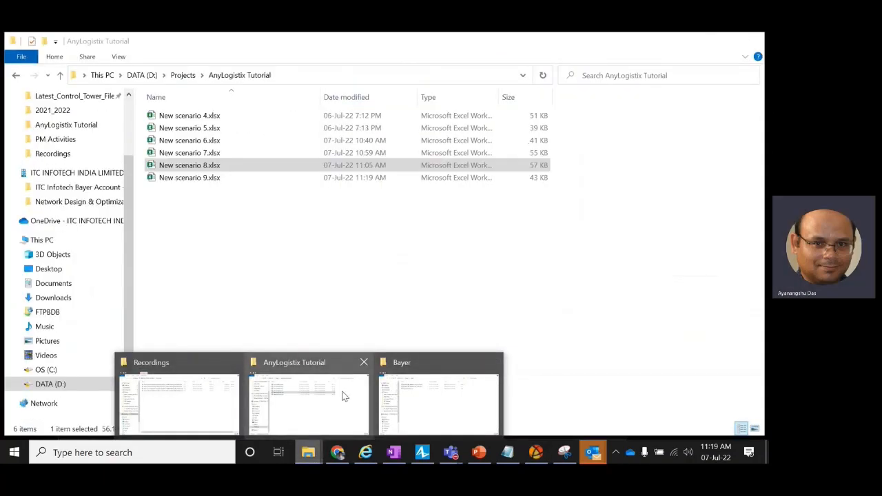
{"action": "left_click", "coordinate": [341, 395]}
{"action": "double_click", "coordinate": [221, 179]}
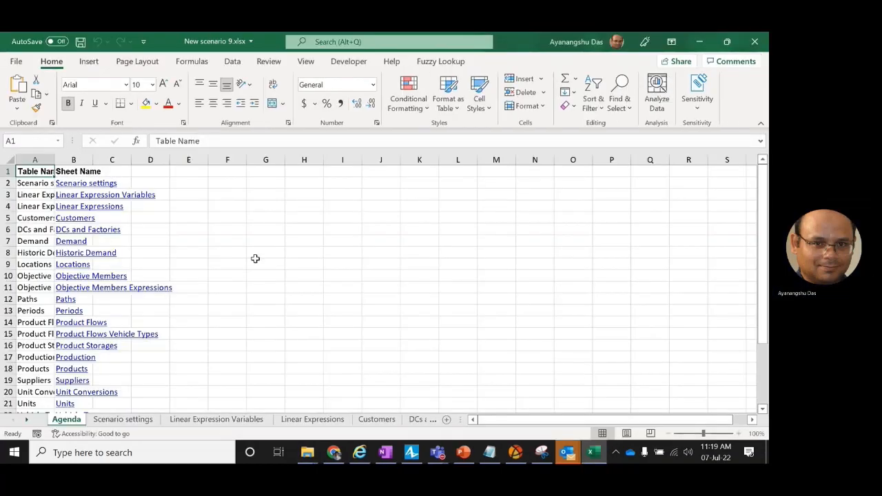
Go to the Paths sheet of the exported workbook and autofit the width of all its columns
{"action": "right_click", "coordinate": [27, 420]}
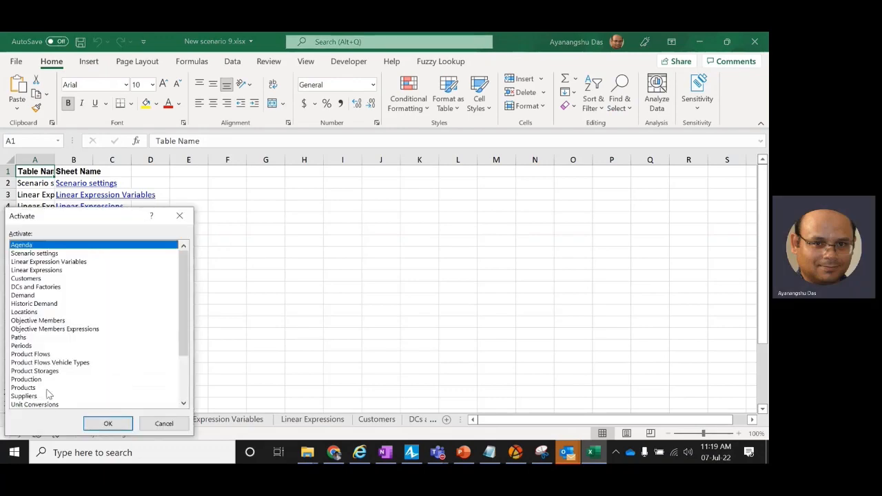
{"action": "scroll", "coordinate": [48, 396], "scroll_direction": "down", "scroll_amount": 3}
{"action": "left_click", "coordinate": [25, 270]}
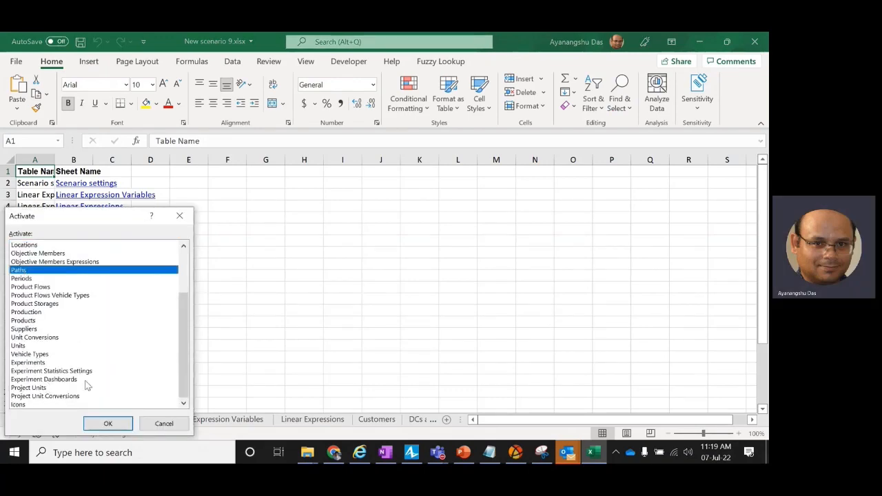
{"action": "left_click", "coordinate": [106, 424]}
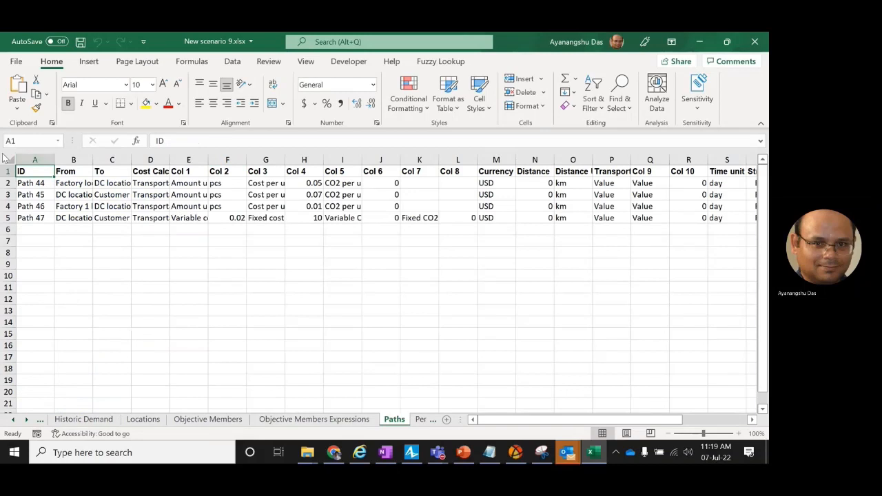
{"action": "left_click", "coordinate": [9, 159]}
{"action": "double_click", "coordinate": [55, 160]}
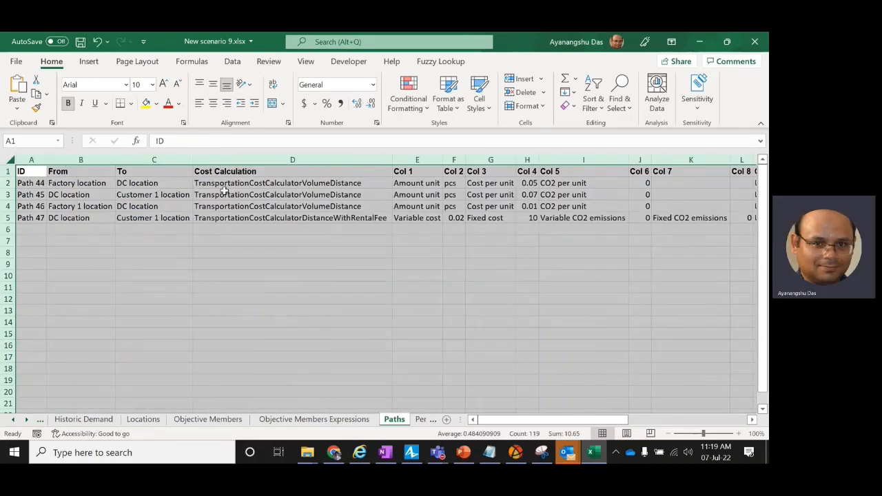
Compare the cost calculation type, cost parameters, vehicle type and load policy of the LTL paths with the FTL path in the Paths sheet
{"action": "left_click", "coordinate": [278, 196]}
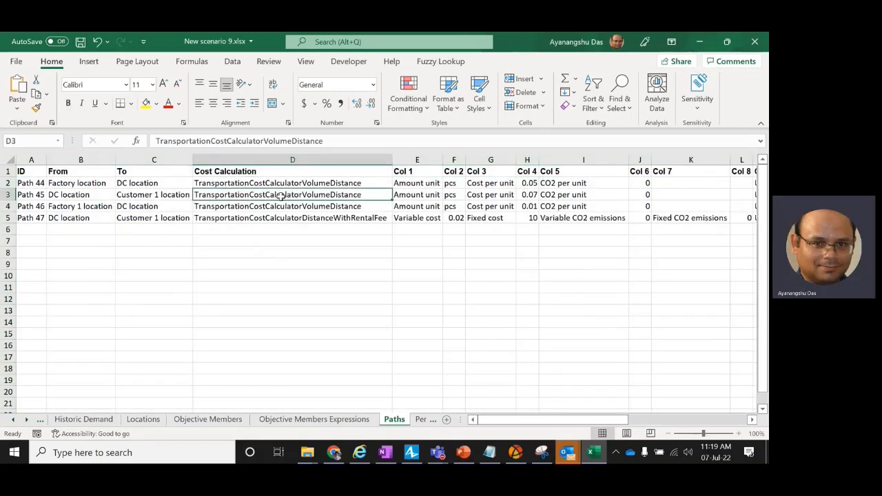
{"action": "left_click_drag", "start_coordinate": [293, 183], "coordinate": [292, 207]}
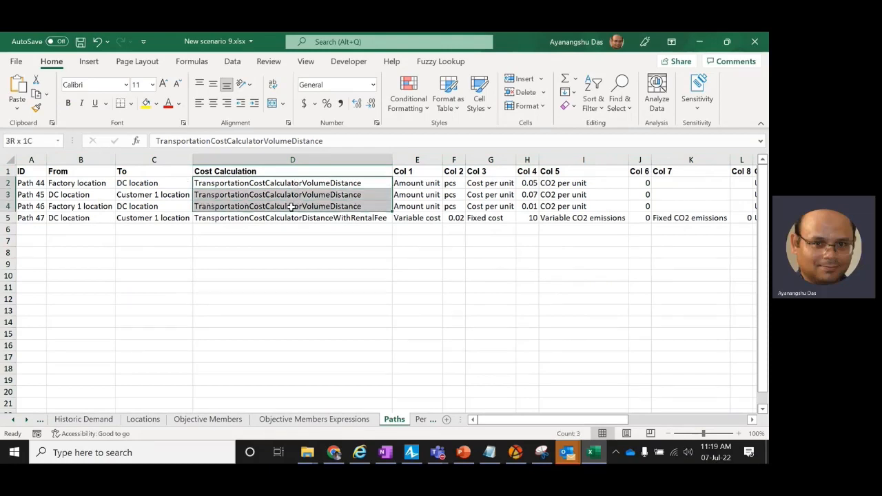
{"action": "left_click", "coordinate": [263, 218]}
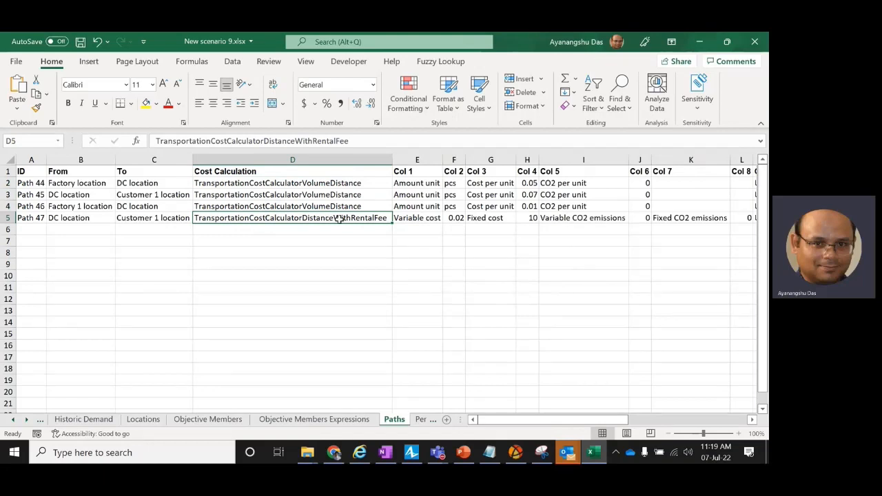
{"action": "left_click", "coordinate": [460, 219]}
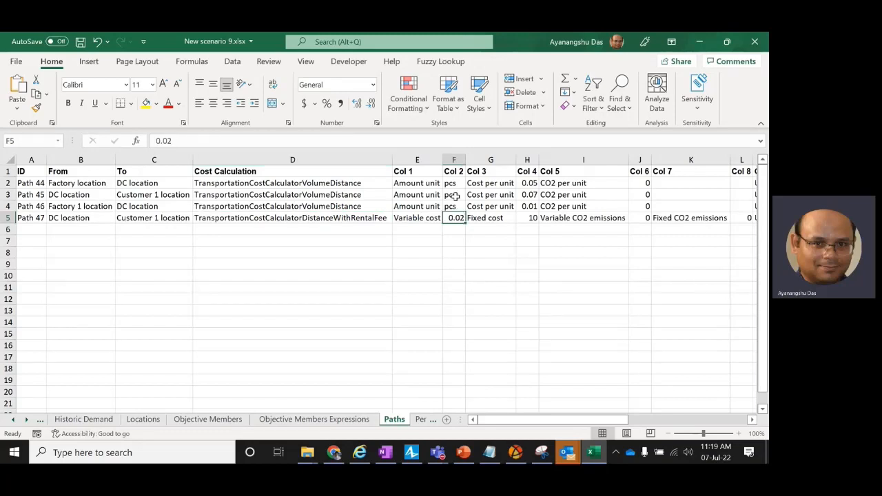
{"action": "left_click_drag", "start_coordinate": [456, 183], "coordinate": [325, 208]}
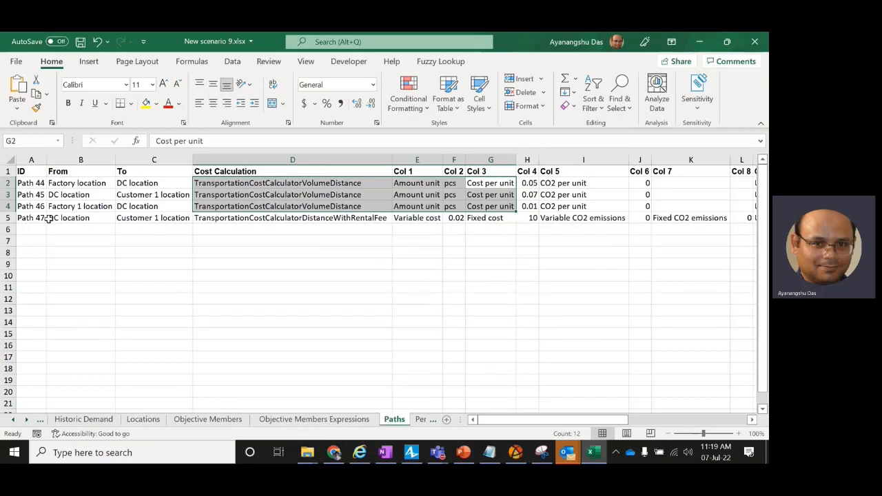
{"action": "left_click_drag", "start_coordinate": [42, 220], "coordinate": [668, 220]}
{"action": "left_click_drag", "start_coordinate": [600, 419], "coordinate": [727, 421]}
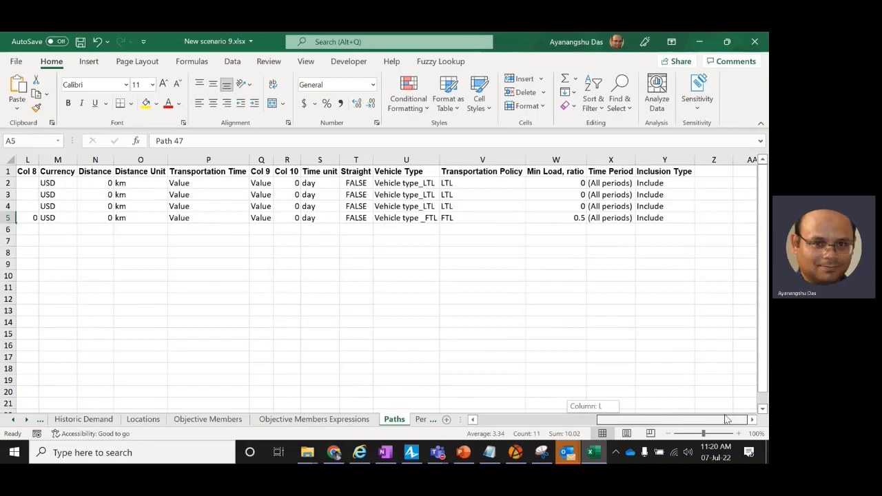
{"action": "left_click_drag", "start_coordinate": [727, 419], "coordinate": [599, 419]}
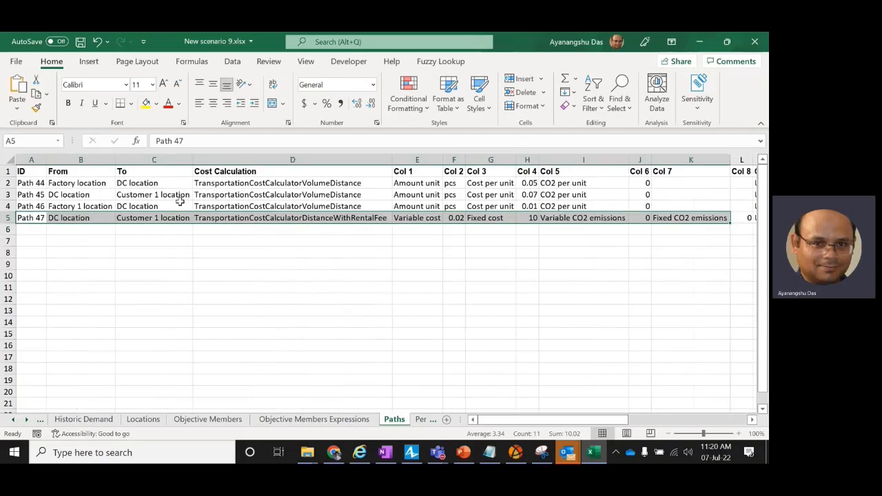
{"action": "left_click", "coordinate": [238, 218]}
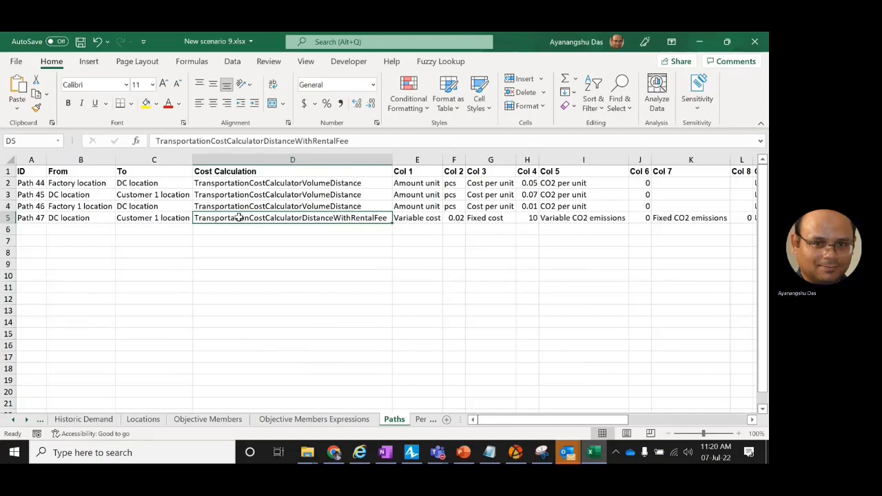
Save and close New scenario 9.xlsx, and switch back to anyLogistix
{"action": "key", "text": "ctrl+s"}
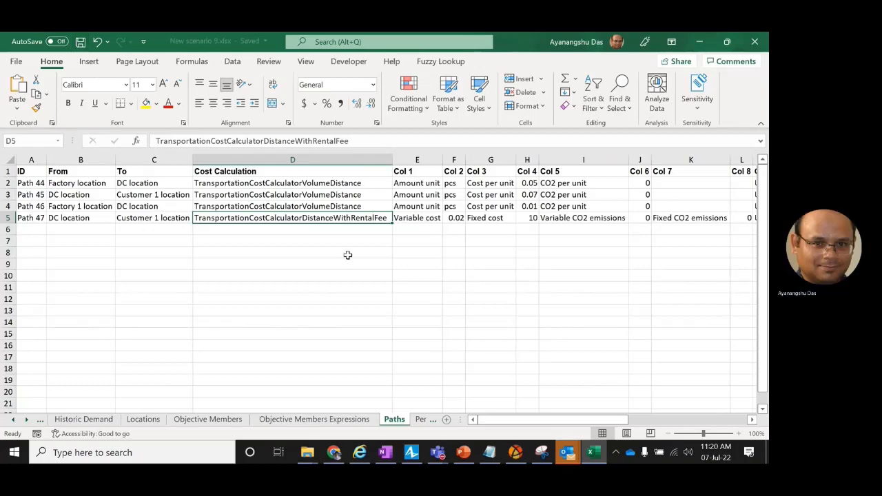
{"action": "left_click", "coordinate": [748, 45]}
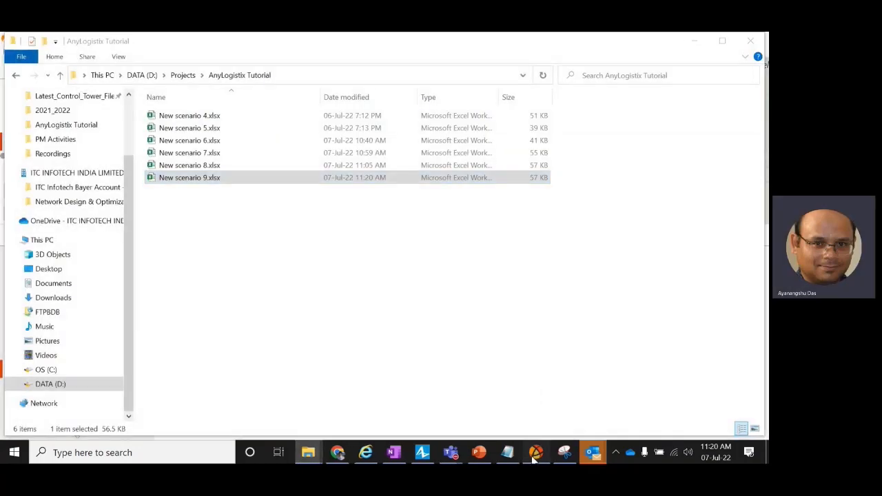
{"action": "left_click", "coordinate": [536, 452]}
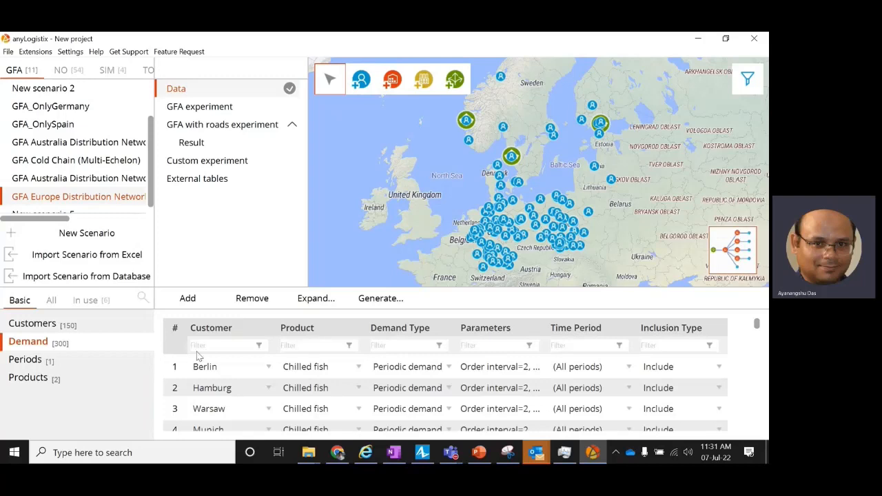
Review the Customers and Demand tables of the GFA Europe Distribution Network scenario
{"action": "left_click", "coordinate": [58, 324]}
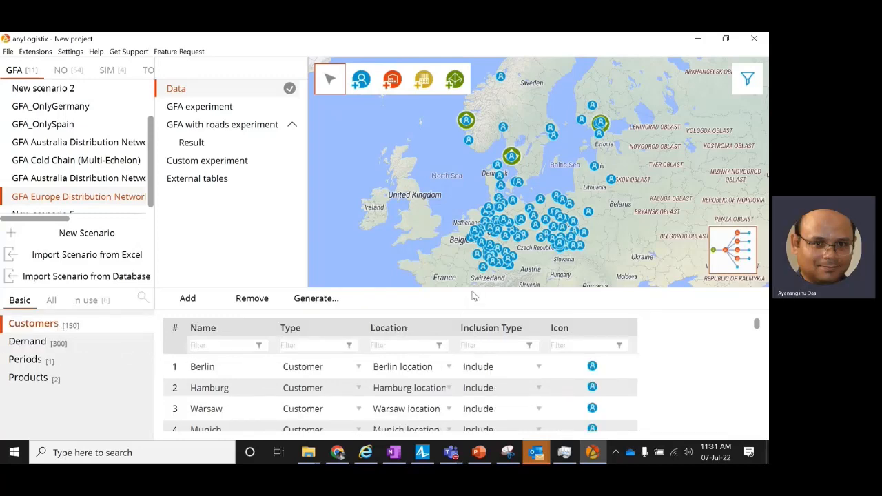
{"action": "left_click", "coordinate": [83, 341]}
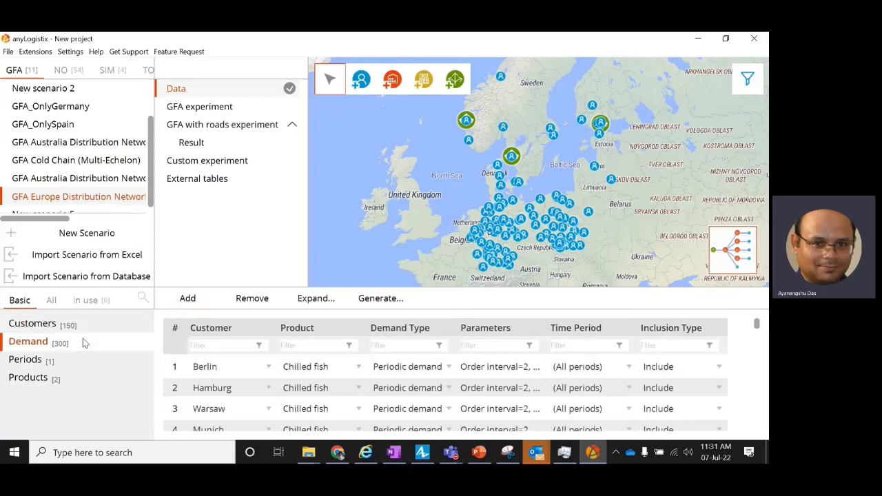
{"action": "left_click", "coordinate": [74, 329]}
{"action": "left_click", "coordinate": [69, 342]}
Run the GFA experiment of the Europe distribution network scenario for 5 sites over all periods
{"action": "left_click", "coordinate": [213, 110]}
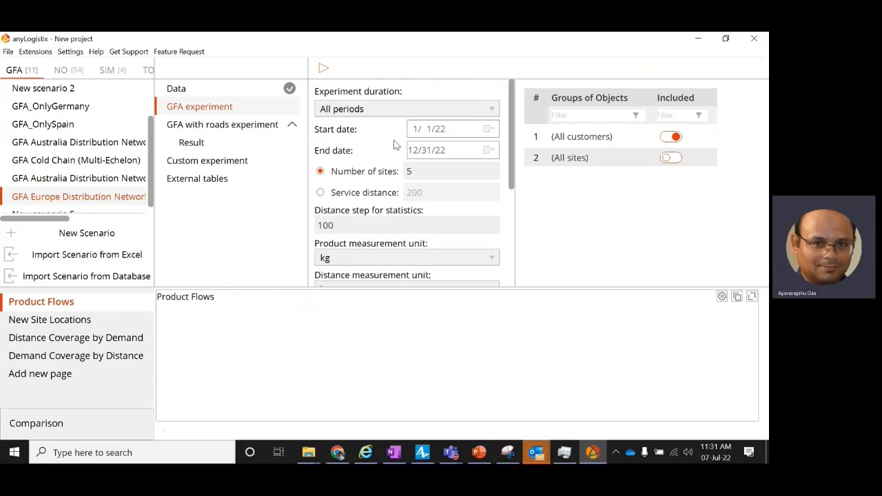
{"action": "left_click_drag", "start_coordinate": [413, 171], "coordinate": [391, 168]}
{"action": "left_click", "coordinate": [321, 69]}
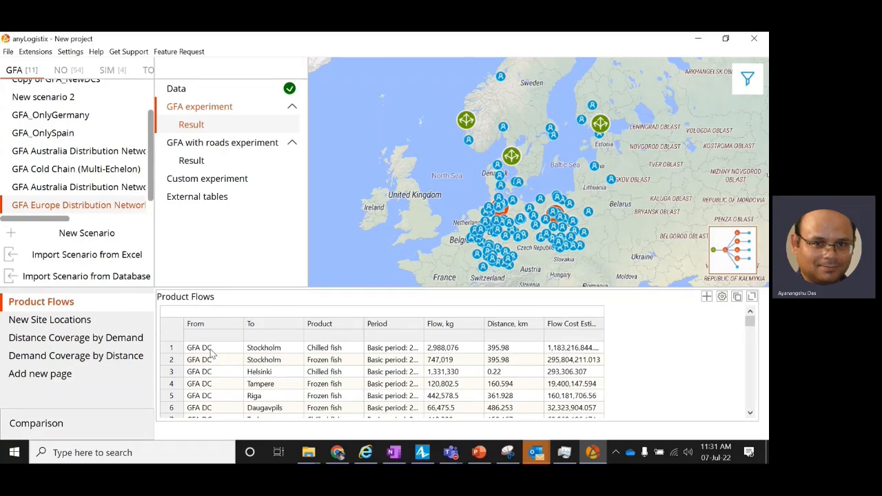
Review the Product Flows table and the names and coordinates of the New Site Locations in the GFA experiment result
{"action": "scroll", "coordinate": [212, 388], "scroll_direction": "down", "scroll_amount": 8}
{"action": "scroll", "coordinate": [213, 388], "scroll_direction": "up", "scroll_amount": 4}
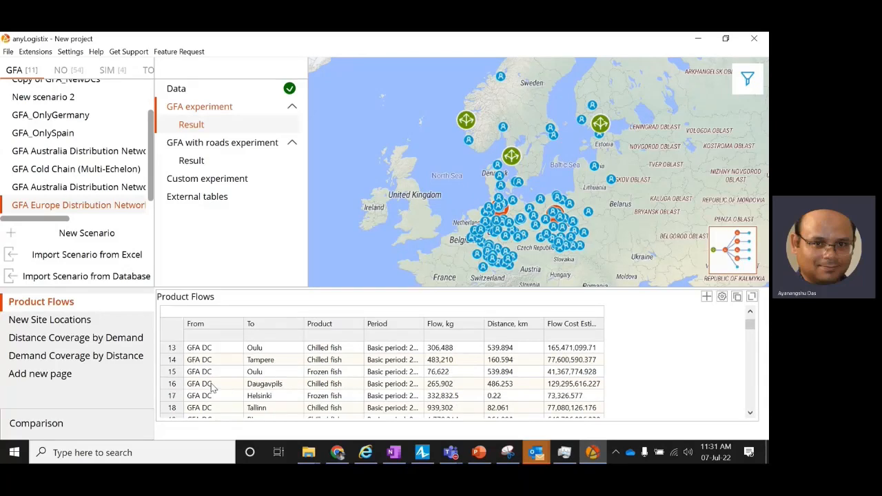
{"action": "scroll", "coordinate": [212, 389], "scroll_direction": "down", "scroll_amount": 2}
{"action": "scroll", "coordinate": [213, 388], "scroll_direction": "down", "scroll_amount": 20}
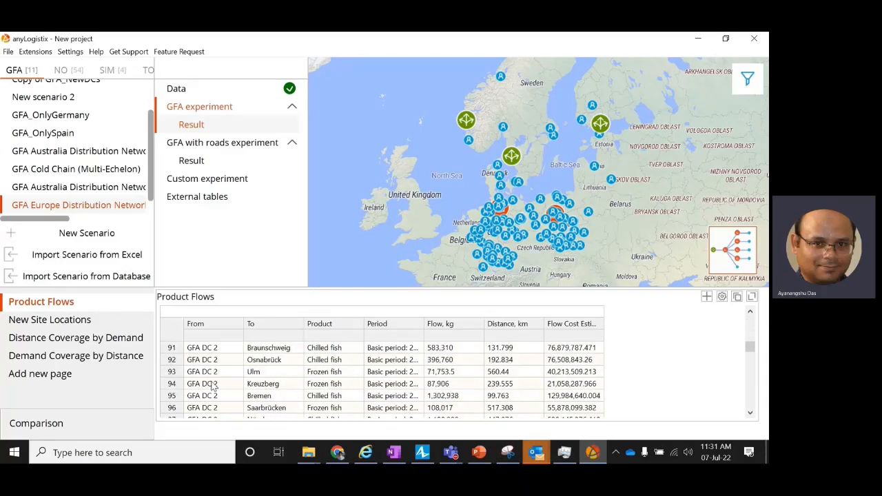
{"action": "scroll", "coordinate": [212, 398], "scroll_direction": "down", "scroll_amount": 20}
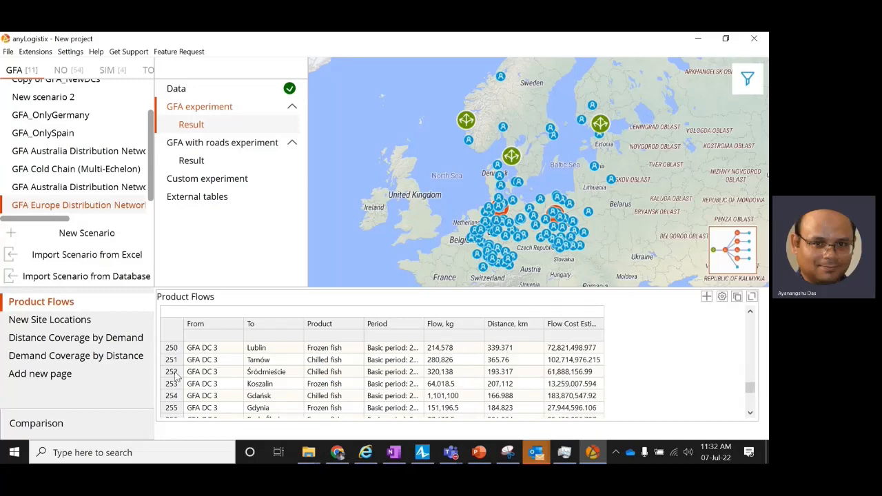
{"action": "left_click", "coordinate": [69, 320]}
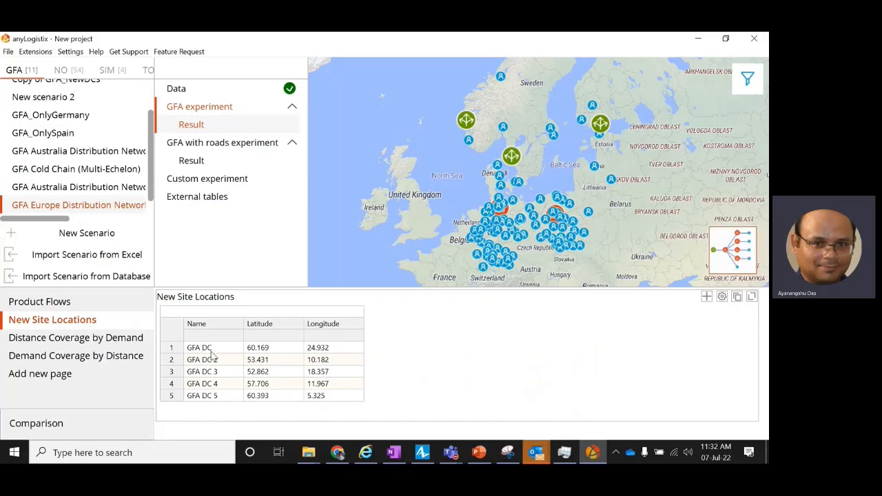
{"action": "left_click_drag", "start_coordinate": [207, 348], "coordinate": [338, 403]}
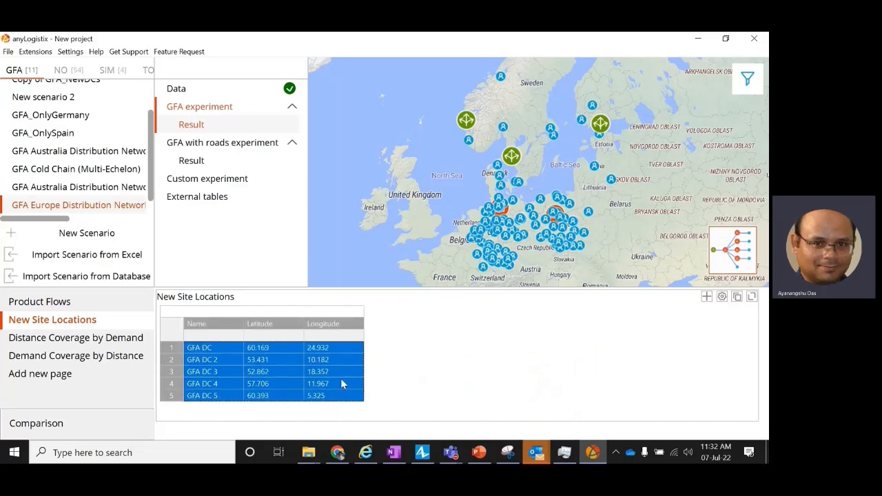
Display the connections between sites and customers on the GFA result map and examine which customers each site serves
{"action": "scroll", "coordinate": [514, 235], "scroll_direction": "up", "scroll_amount": 2}
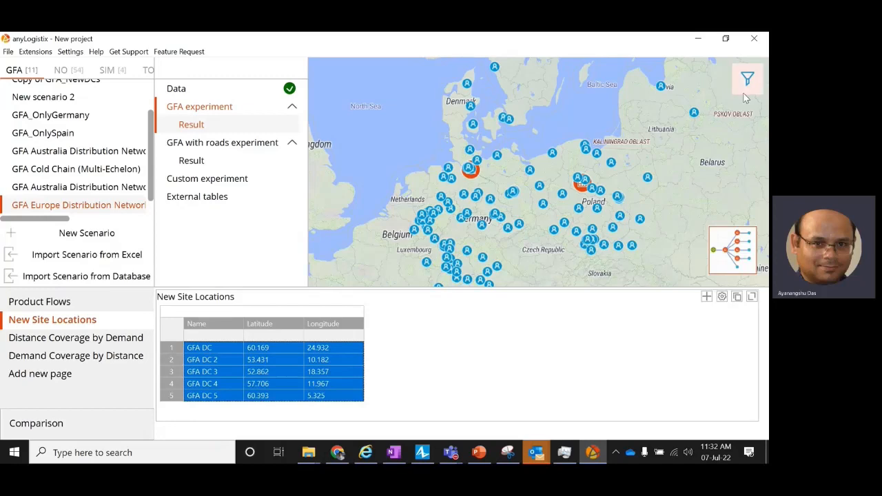
{"action": "left_click", "coordinate": [745, 96]}
{"action": "left_click", "coordinate": [684, 79]}
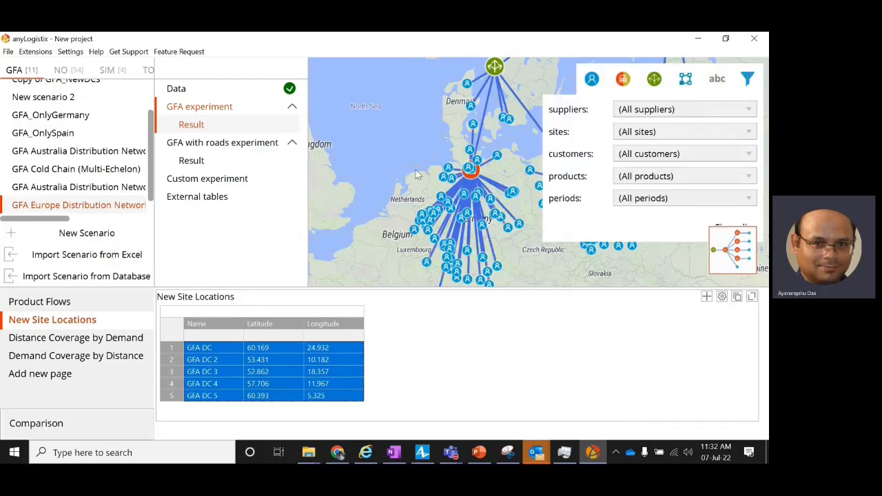
{"action": "scroll", "coordinate": [501, 185], "scroll_direction": "up", "scroll_amount": 3}
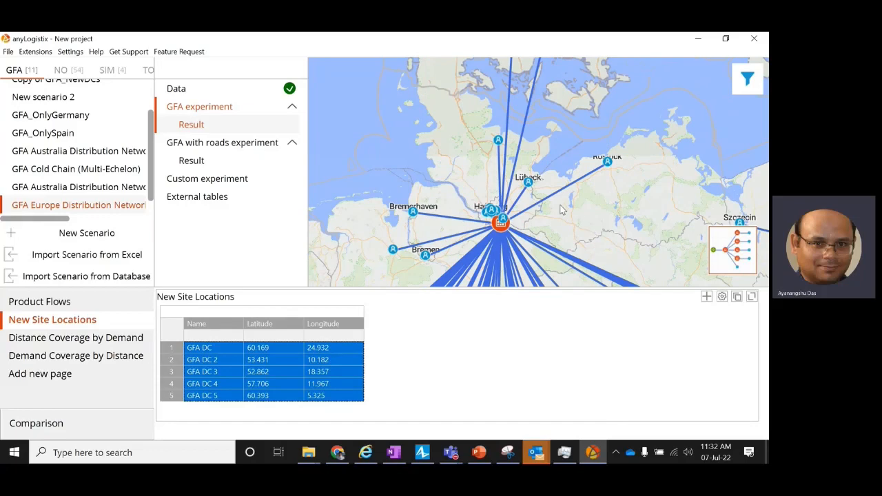
{"action": "scroll", "coordinate": [562, 210], "scroll_direction": "down", "scroll_amount": 2}
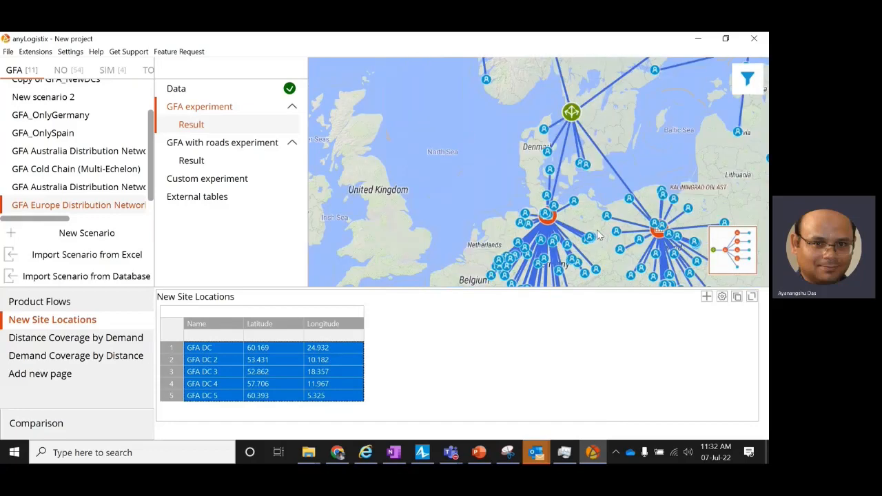
{"action": "scroll", "coordinate": [548, 176], "scroll_direction": "down", "scroll_amount": 2}
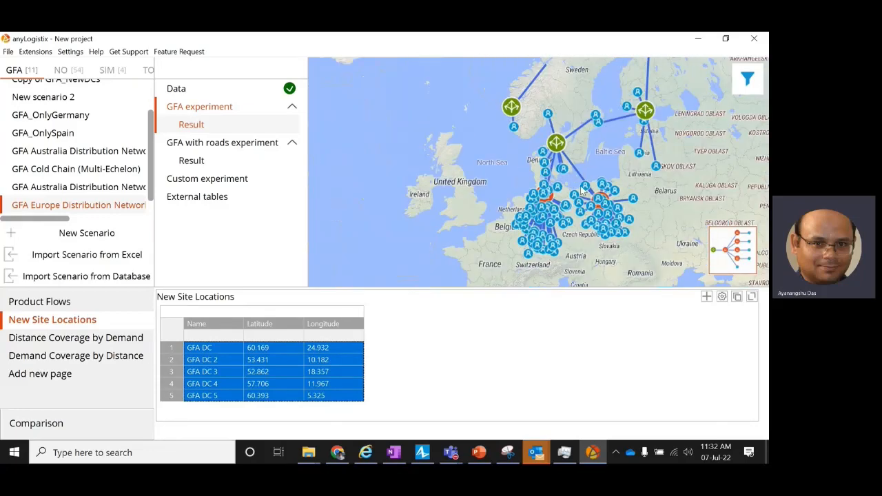
{"action": "scroll", "coordinate": [562, 235], "scroll_direction": "down", "scroll_amount": 2}
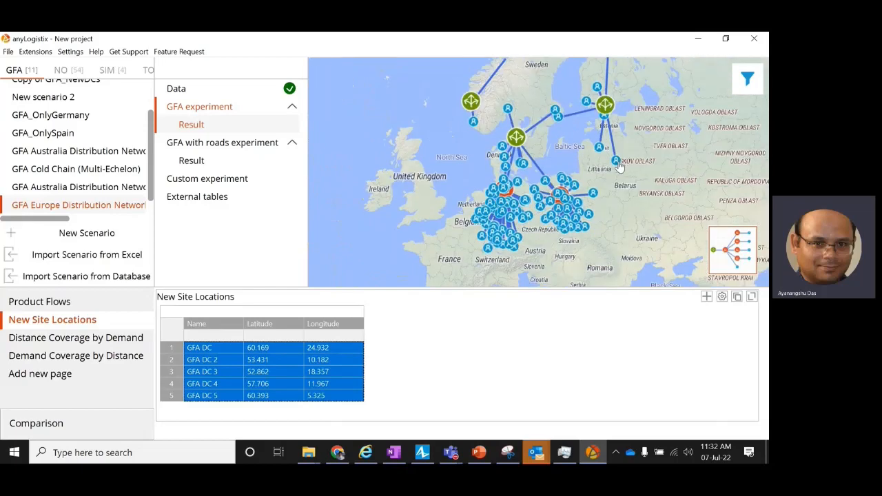
Check the GFA with roads experiment settings and run the experiment for 5 sites with a minimum population of 50,000
{"action": "left_click", "coordinate": [214, 147]}
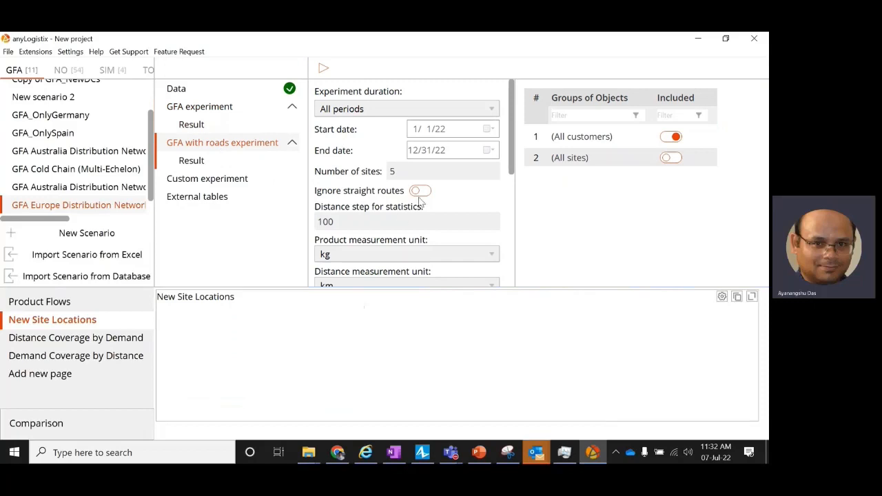
{"action": "scroll", "coordinate": [394, 219], "scroll_direction": "down", "scroll_amount": 1}
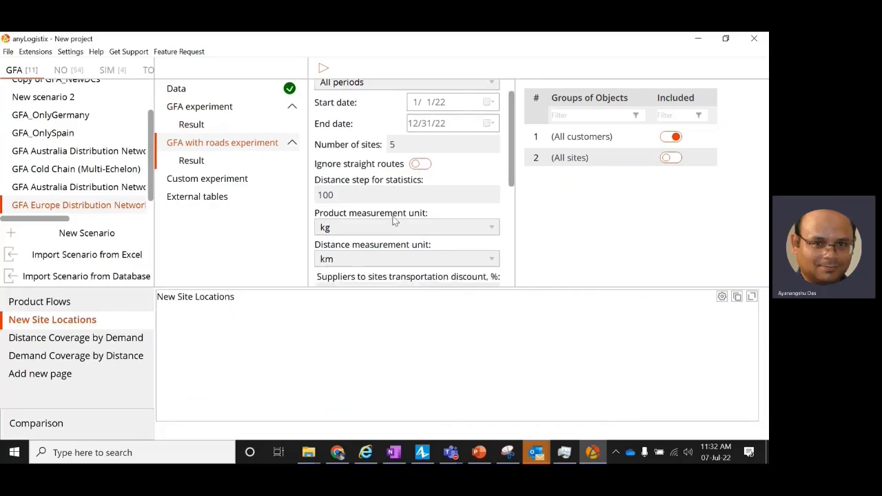
{"action": "scroll", "coordinate": [395, 219], "scroll_direction": "down", "scroll_amount": 5}
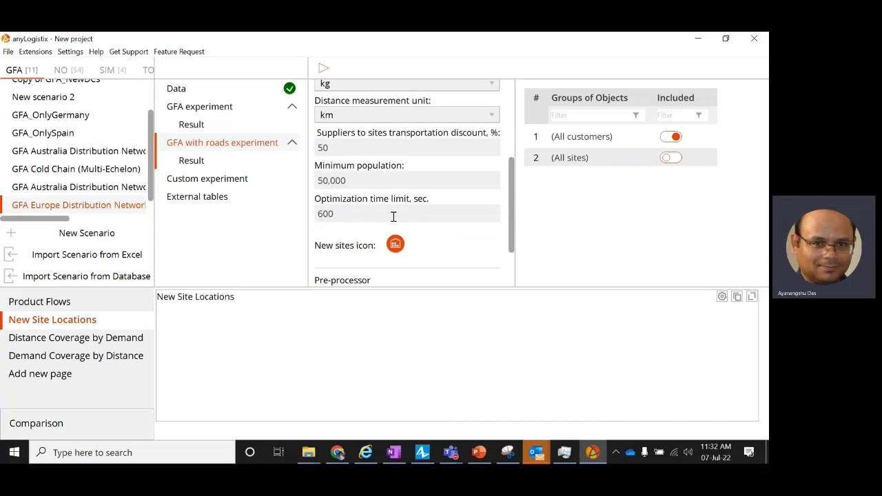
{"action": "scroll", "coordinate": [392, 218], "scroll_direction": "down", "scroll_amount": 3}
{"action": "scroll", "coordinate": [393, 219], "scroll_direction": "up", "scroll_amount": 7}
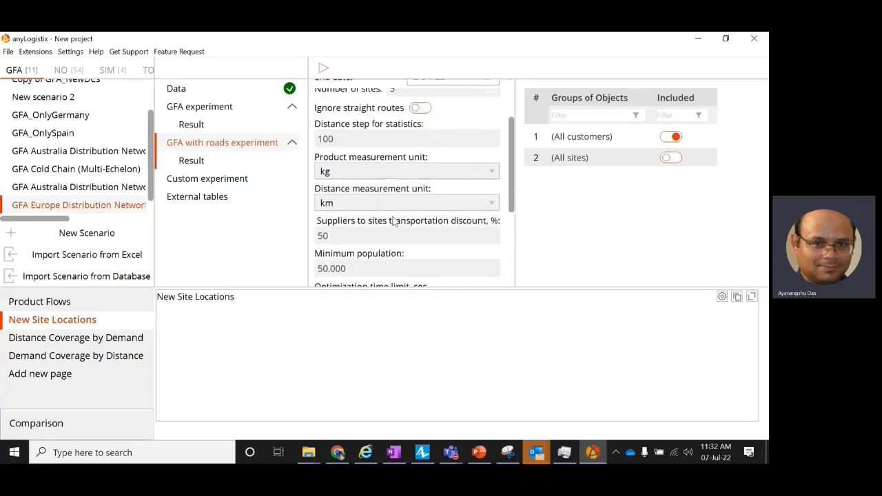
{"action": "left_click", "coordinate": [323, 70]}
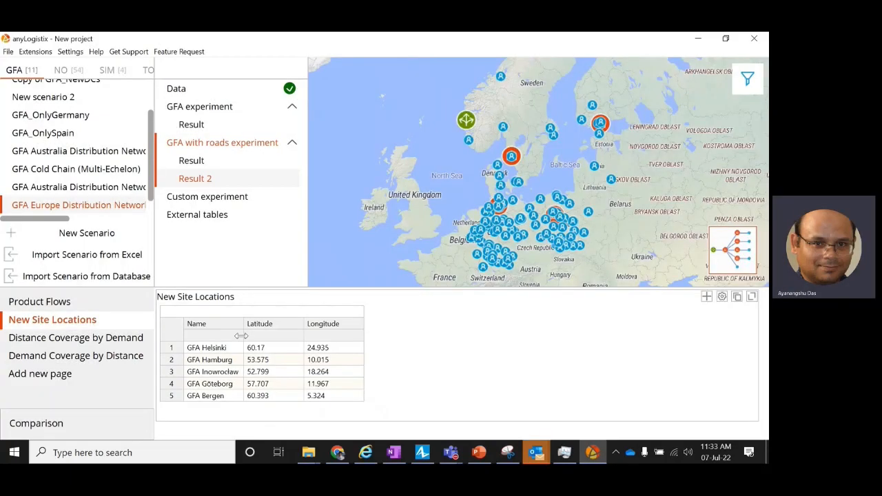
Display the connections on the GFA with roads result map and examine which customers the Helsinki, Hamburg, Inowrocław, Göteborg and Bergen sites serve
{"action": "left_click_drag", "start_coordinate": [213, 348], "coordinate": [214, 403]}
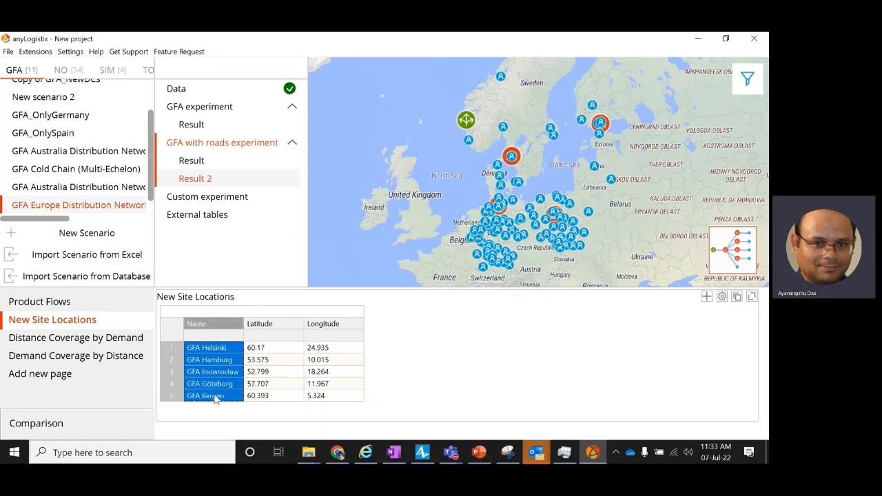
{"action": "left_click", "coordinate": [754, 81]}
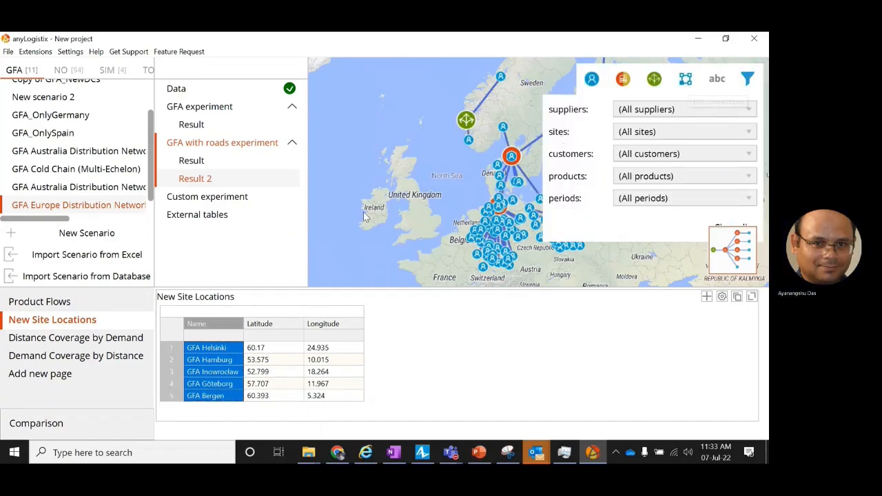
{"action": "scroll", "coordinate": [519, 207], "scroll_direction": "up", "scroll_amount": 2}
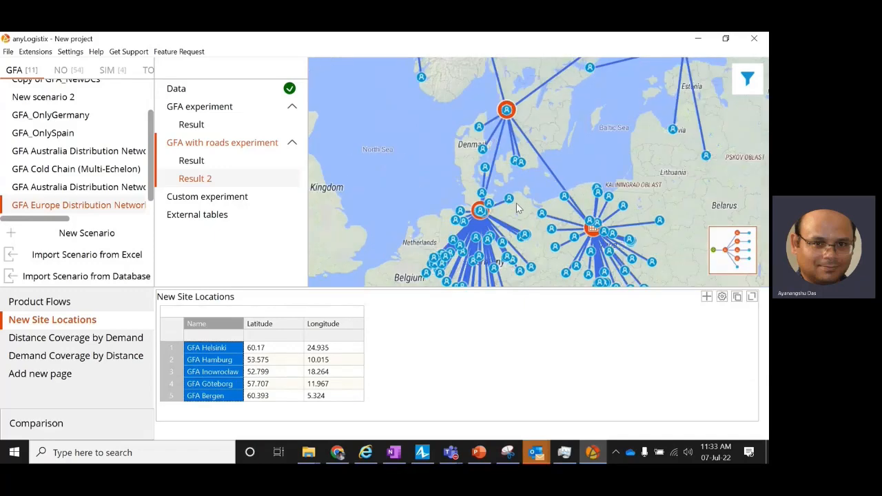
{"action": "scroll", "coordinate": [619, 205], "scroll_direction": "up", "scroll_amount": 3}
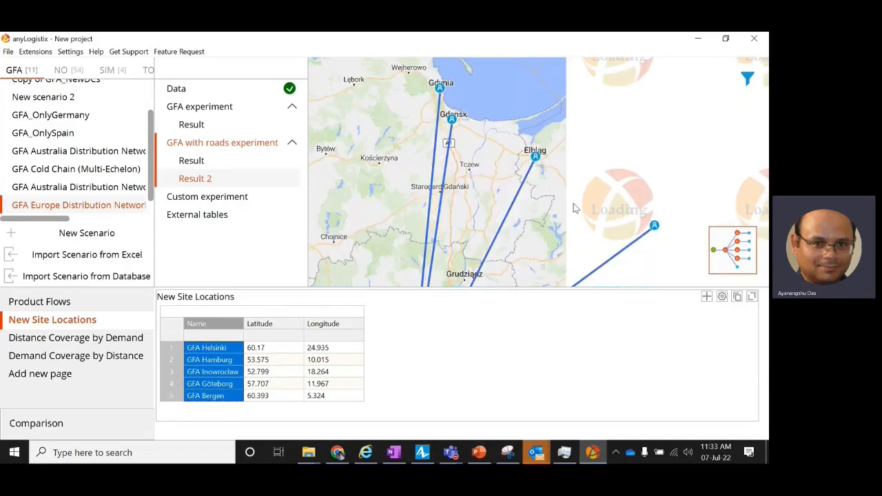
{"action": "scroll", "coordinate": [571, 203], "scroll_direction": "down", "scroll_amount": 3}
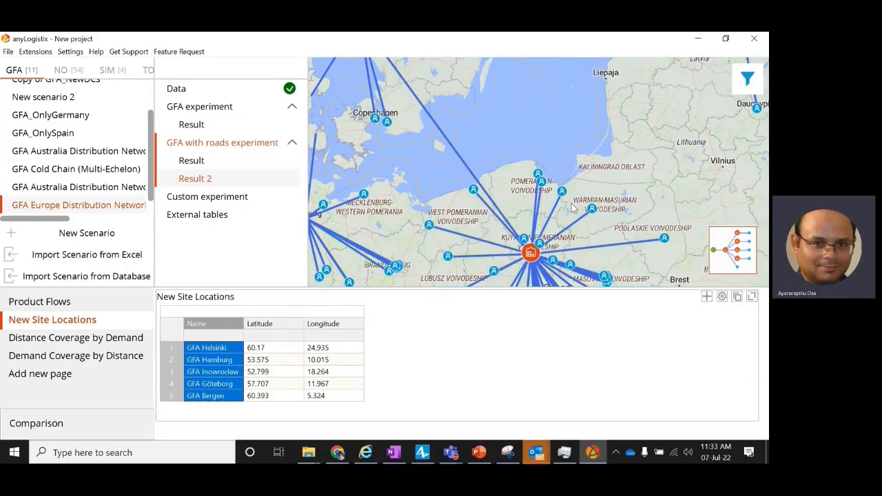
{"action": "scroll", "coordinate": [572, 208], "scroll_direction": "down", "scroll_amount": 3}
{"action": "scroll", "coordinate": [524, 193], "scroll_direction": "up", "scroll_amount": 3}
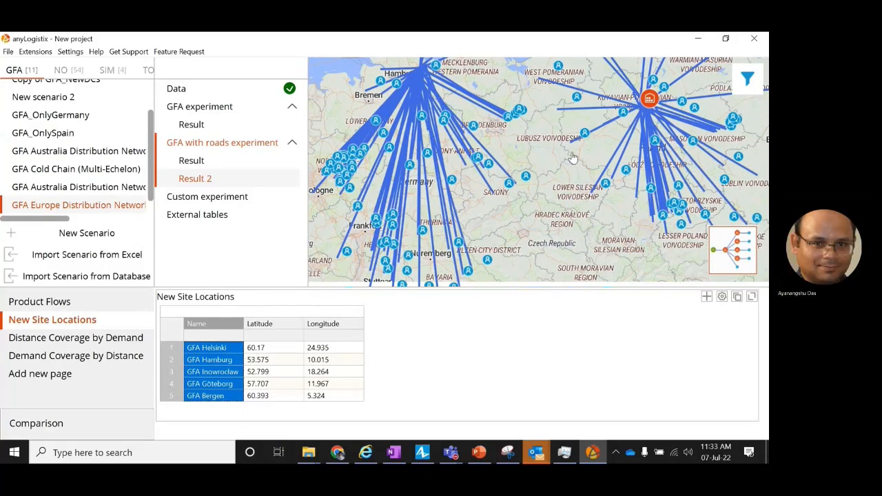
{"action": "scroll", "coordinate": [572, 157], "scroll_direction": "down", "scroll_amount": 3}
{"action": "scroll", "coordinate": [662, 186], "scroll_direction": "up", "scroll_amount": 2}
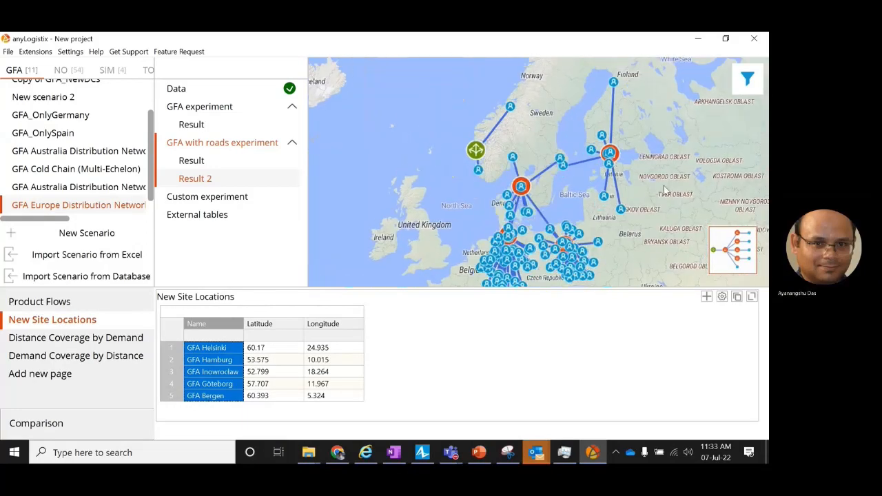
{"action": "scroll", "coordinate": [501, 165], "scroll_direction": "up", "scroll_amount": 2}
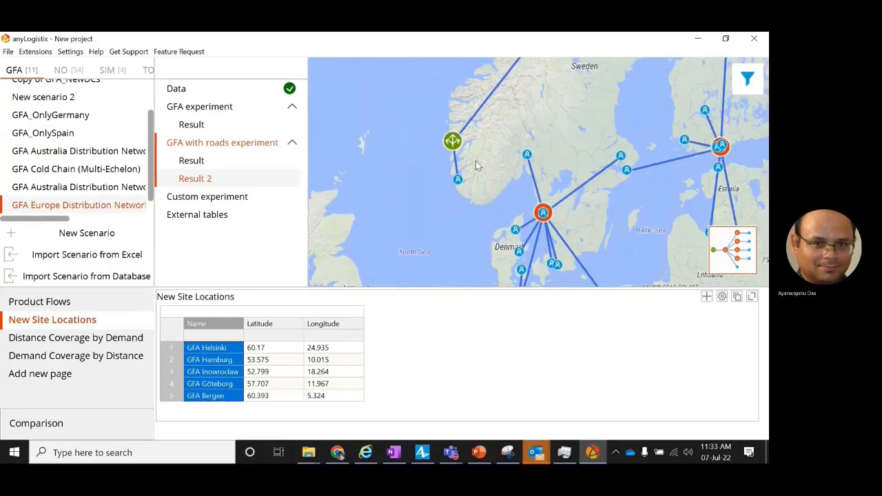
Review the Product Flows of the GFA with roads result and inspect the Bergen and Helsinki sites with their customer connections on the map
{"action": "left_click", "coordinate": [62, 304]}
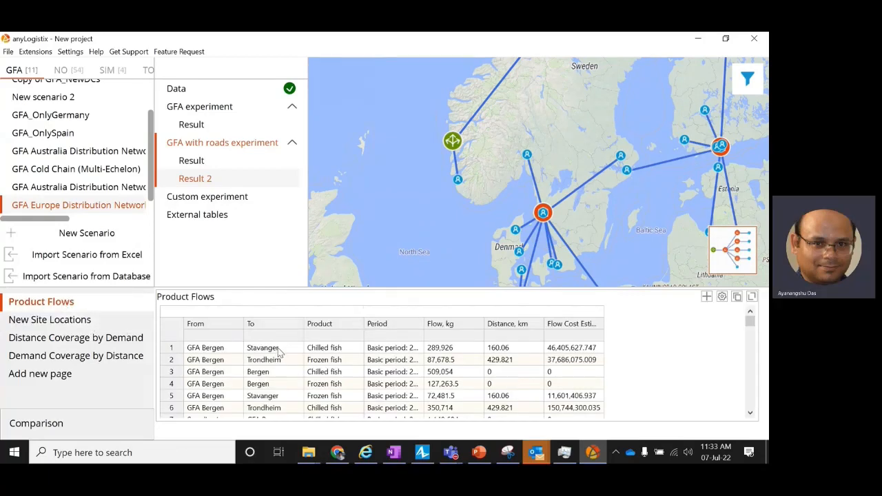
{"action": "scroll", "coordinate": [535, 166], "scroll_direction": "down", "scroll_amount": 3}
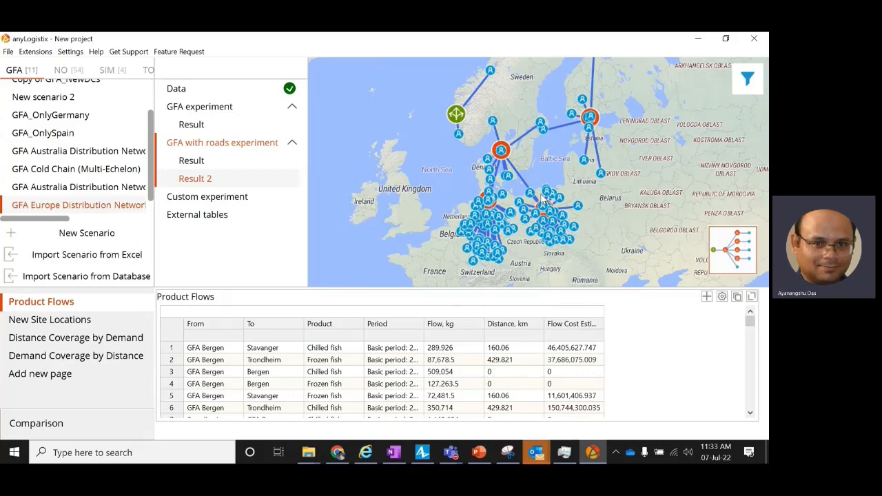
{"action": "scroll", "coordinate": [543, 199], "scroll_direction": "up", "scroll_amount": 3}
{"action": "scroll", "coordinate": [652, 234], "scroll_direction": "down", "scroll_amount": 1}
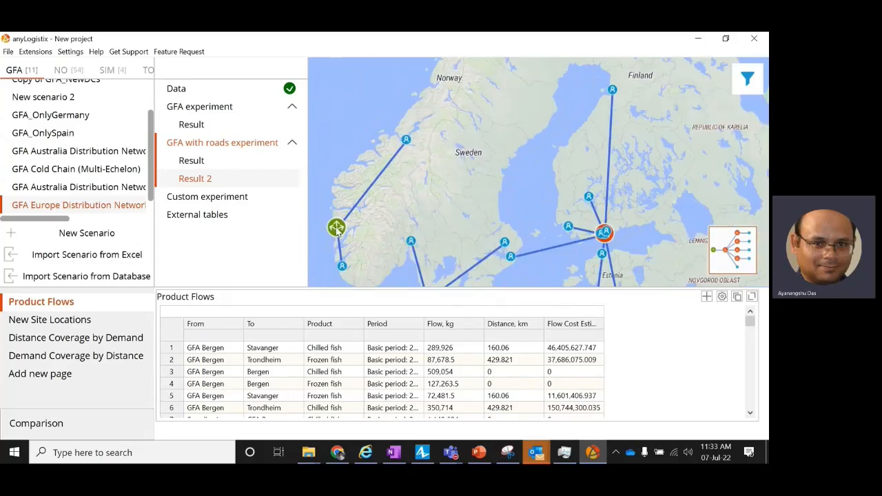
{"action": "scroll", "coordinate": [619, 238], "scroll_direction": "up", "scroll_amount": 2}
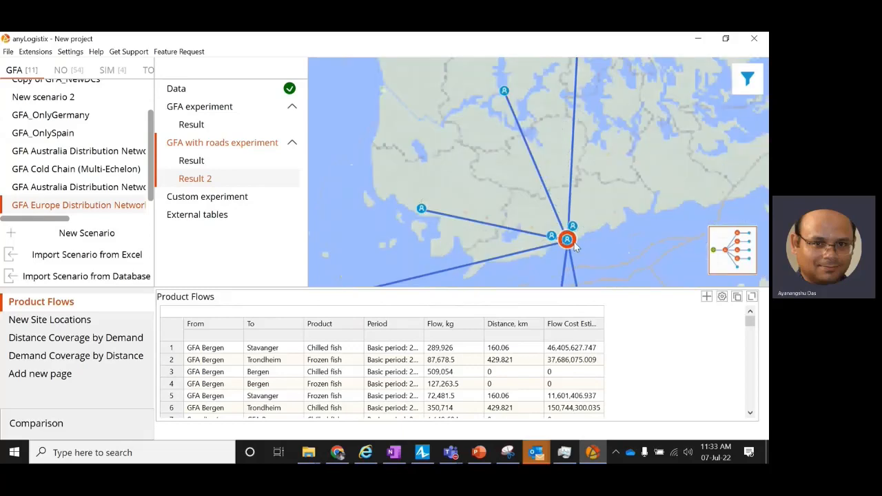
{"action": "scroll", "coordinate": [575, 242], "scroll_direction": "up", "scroll_amount": 2}
{"action": "left_click_drag", "start_coordinate": [610, 202], "coordinate": [630, 164]}
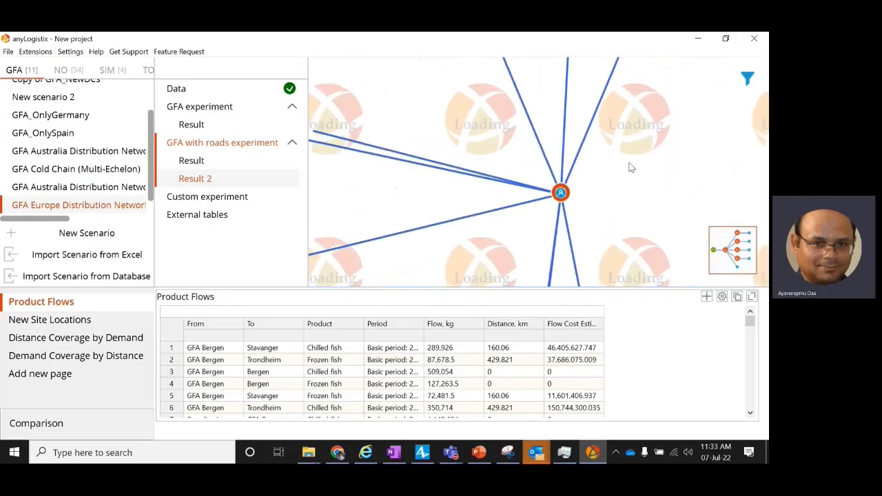
{"action": "scroll", "coordinate": [579, 201], "scroll_direction": "down", "scroll_amount": 1}
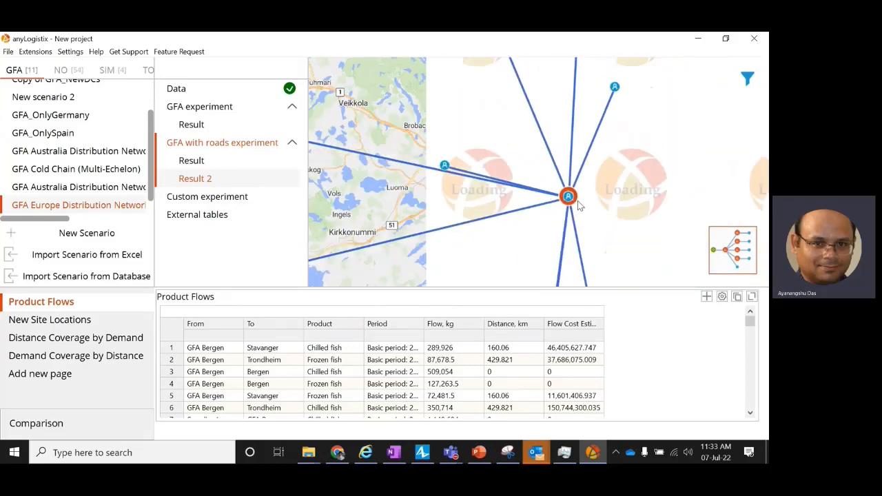
{"action": "scroll", "coordinate": [579, 203], "scroll_direction": "down", "scroll_amount": 1}
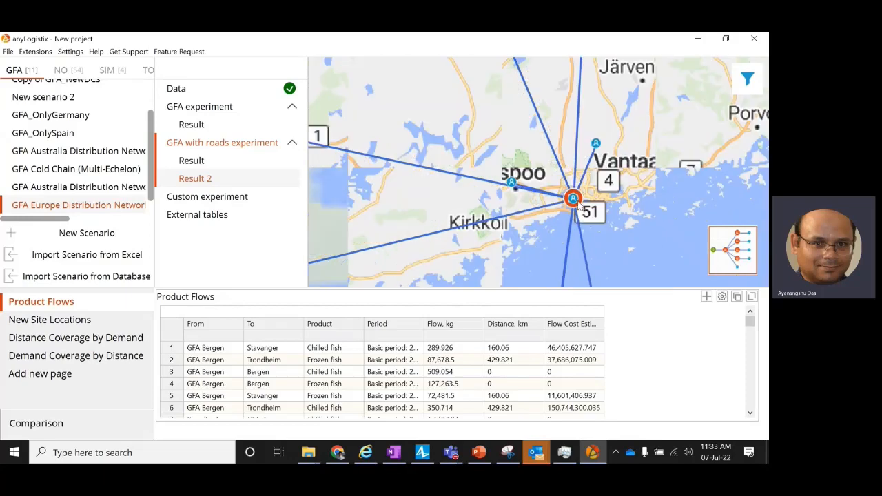
{"action": "scroll", "coordinate": [577, 204], "scroll_direction": "down", "scroll_amount": 5}
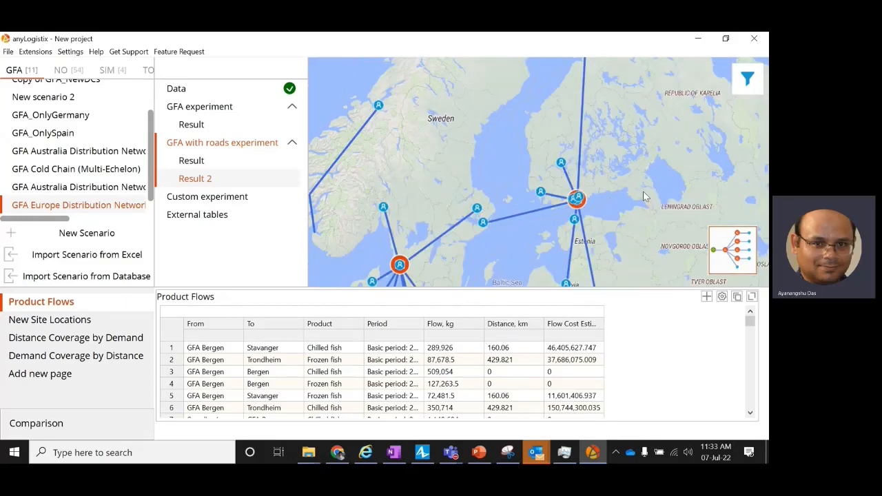
{"action": "left_click_drag", "start_coordinate": [645, 234], "coordinate": [604, 184]}
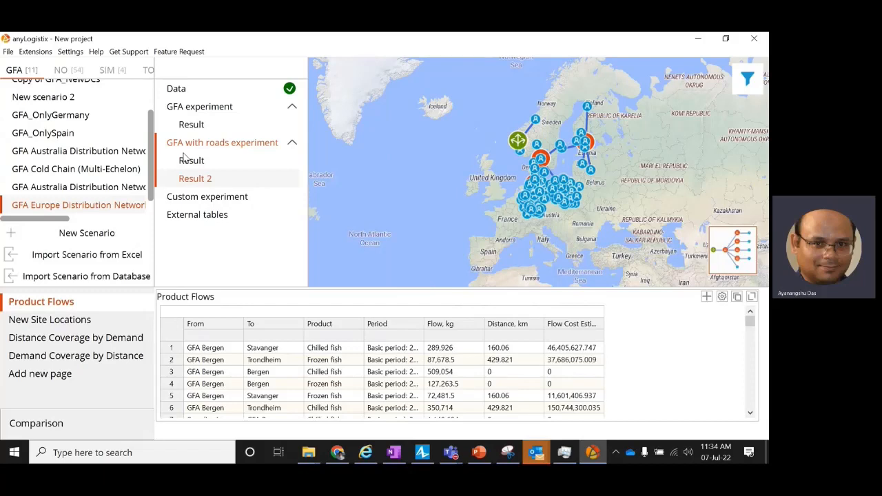
Switch the GFA experiment from number of sites to a service distance of 500 km and run it
{"action": "left_click", "coordinate": [192, 112]}
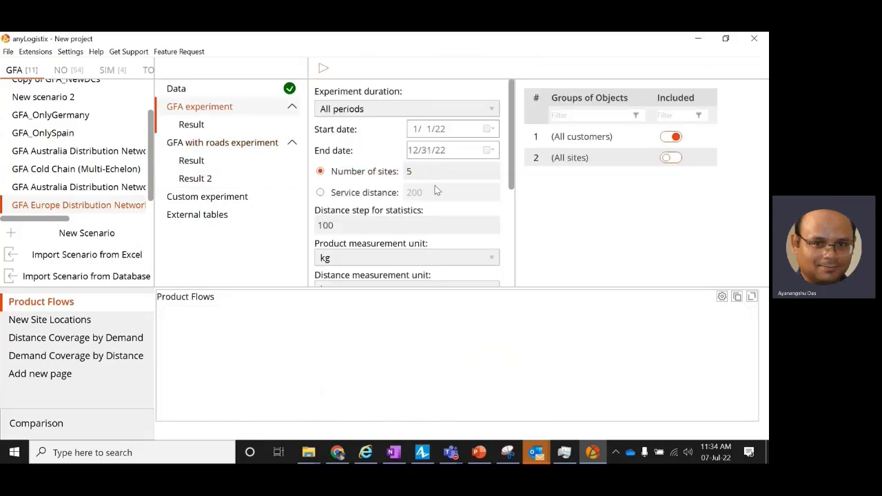
{"action": "left_click_drag", "start_coordinate": [434, 172], "coordinate": [361, 173]}
{"action": "left_click", "coordinate": [321, 194]}
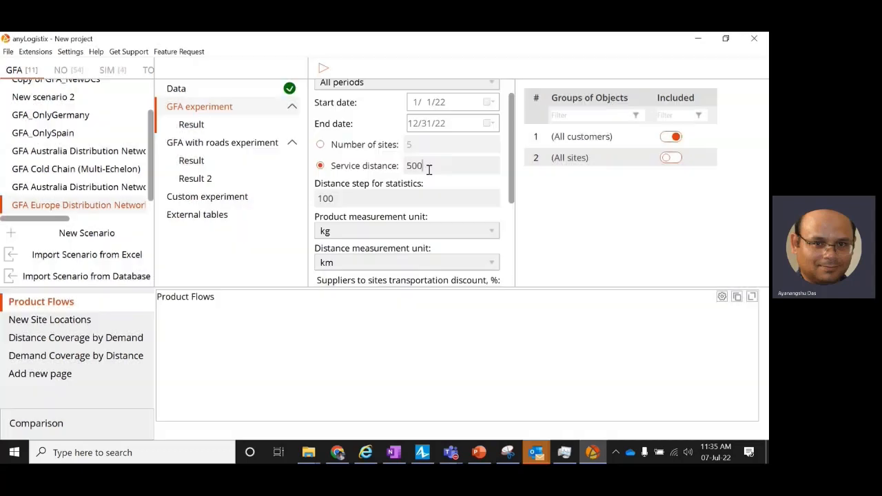
{"action": "scroll", "coordinate": [429, 171], "scroll_direction": "down", "scroll_amount": 1}
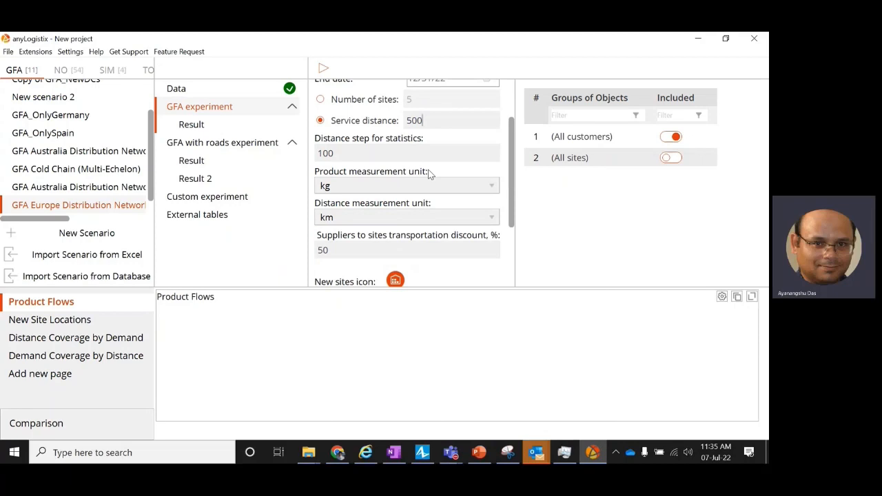
{"action": "scroll", "coordinate": [429, 174], "scroll_direction": "up", "scroll_amount": 2}
{"action": "scroll", "coordinate": [429, 174], "scroll_direction": "down", "scroll_amount": 3}
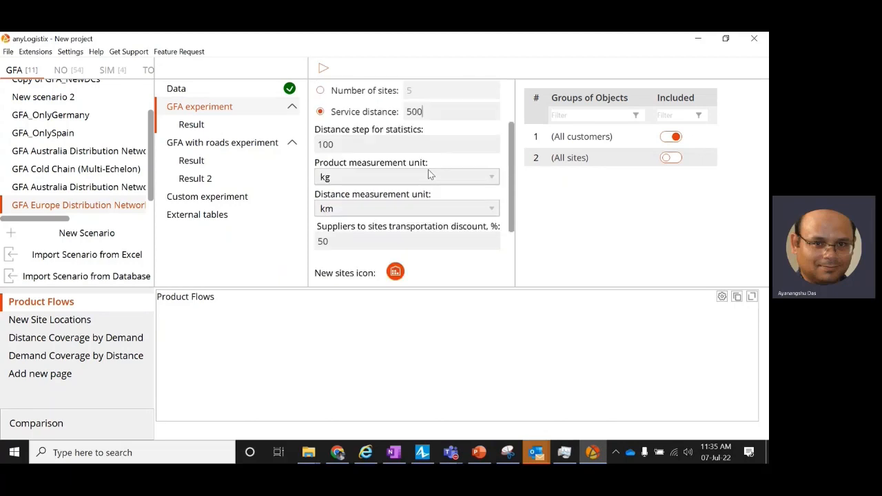
{"action": "scroll", "coordinate": [429, 174], "scroll_direction": "up", "scroll_amount": 3}
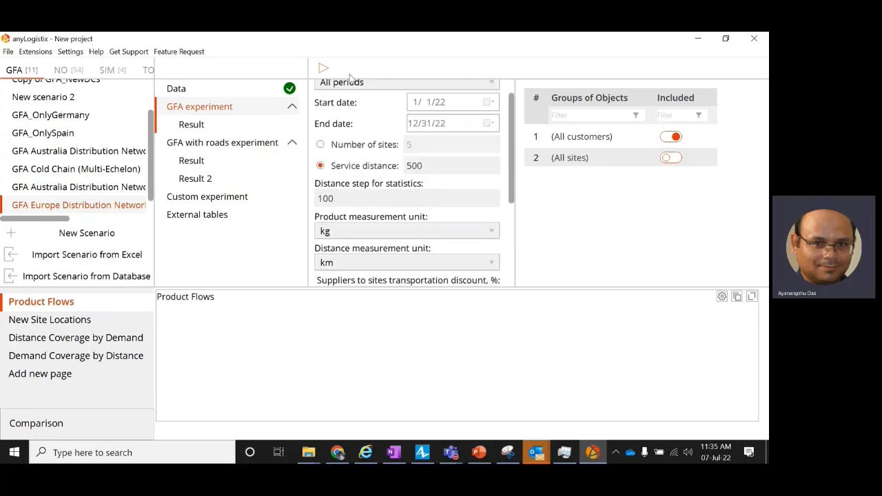
{"action": "left_click", "coordinate": [323, 69]}
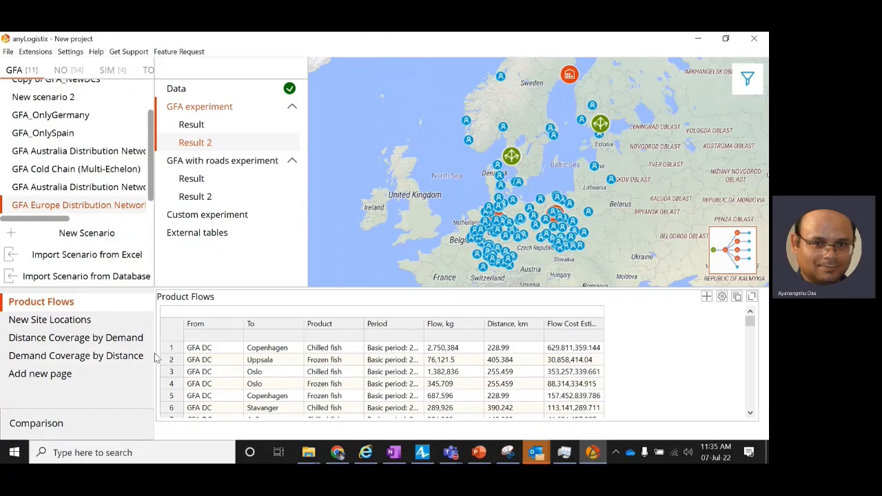
Review the New Site Locations of the service-distance result and inspect the site placed in the sea south of Umeå on the map
{"action": "left_click", "coordinate": [42, 320]}
{"action": "left_click_drag", "start_coordinate": [210, 348], "coordinate": [325, 406]}
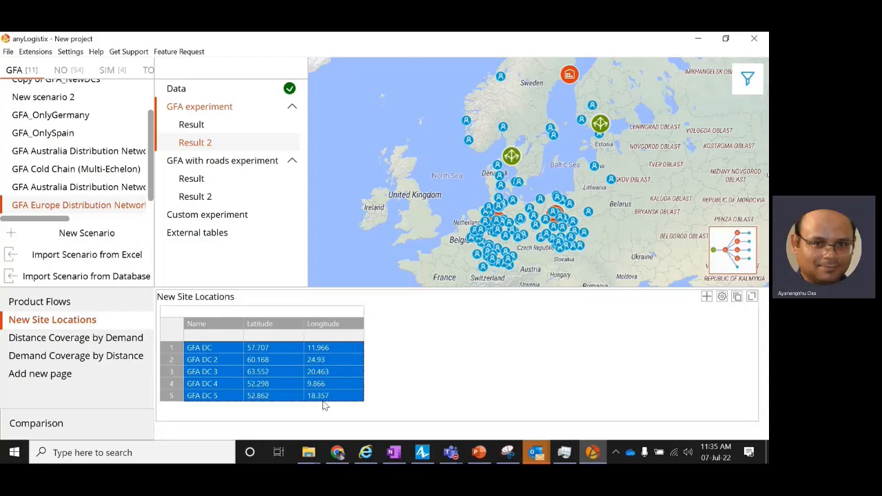
{"action": "scroll", "coordinate": [565, 78], "scroll_direction": "up", "scroll_amount": 5}
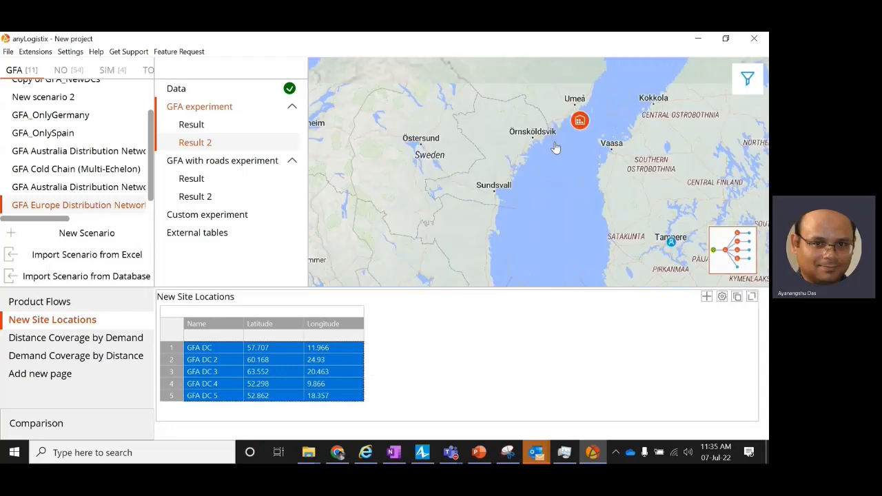
{"action": "left_click_drag", "start_coordinate": [556, 147], "coordinate": [555, 188]}
{"action": "scroll", "coordinate": [555, 187], "scroll_direction": "up", "scroll_amount": 4}
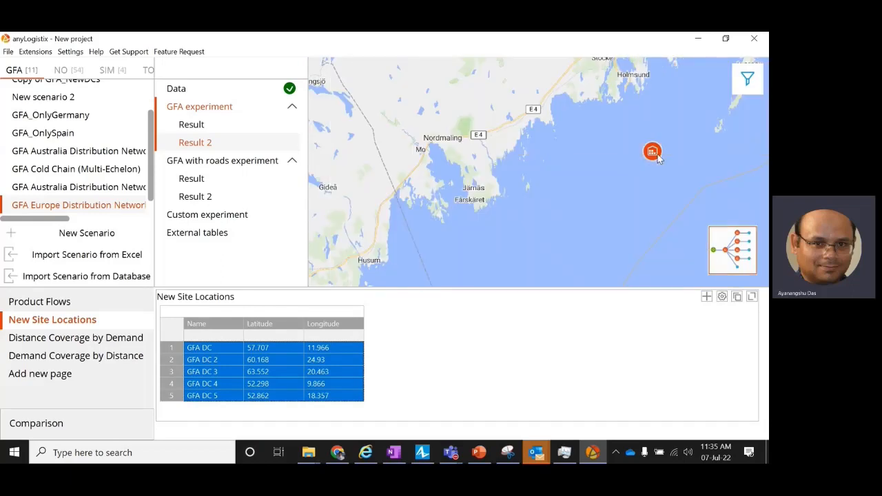
Convert the service-distance GFA result to an NO scenario and show its DCs and Factories table among the tables in use
{"action": "right_click", "coordinate": [199, 147]}
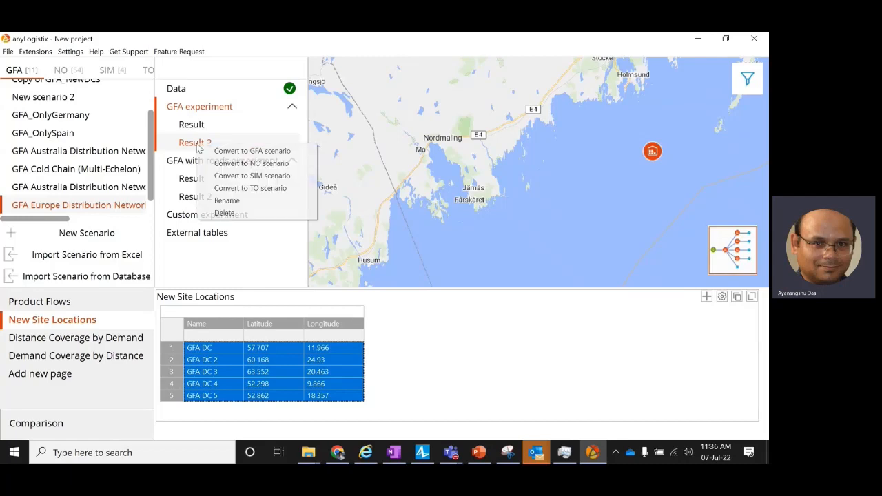
{"action": "left_click", "coordinate": [238, 163]}
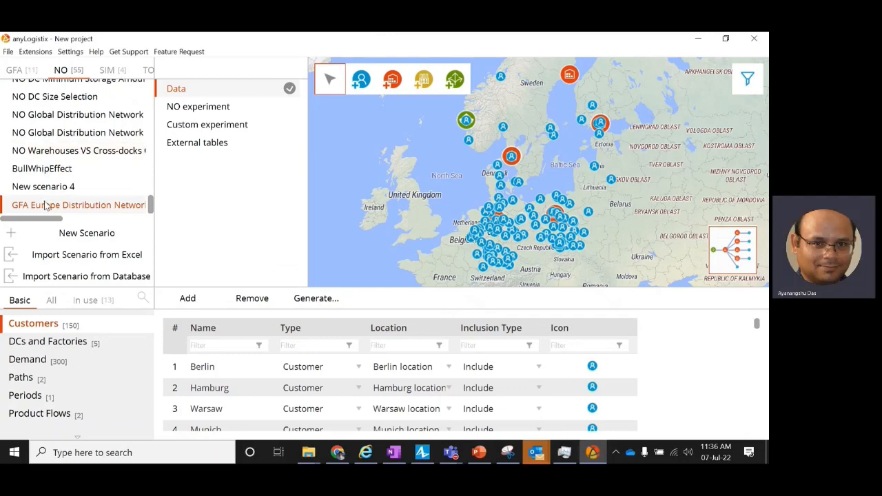
{"action": "left_click", "coordinate": [97, 343]}
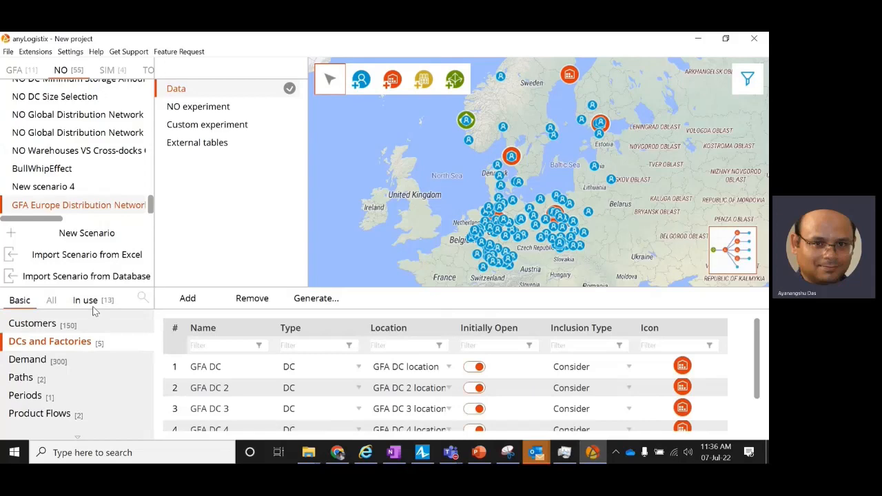
{"action": "left_click", "coordinate": [94, 308]}
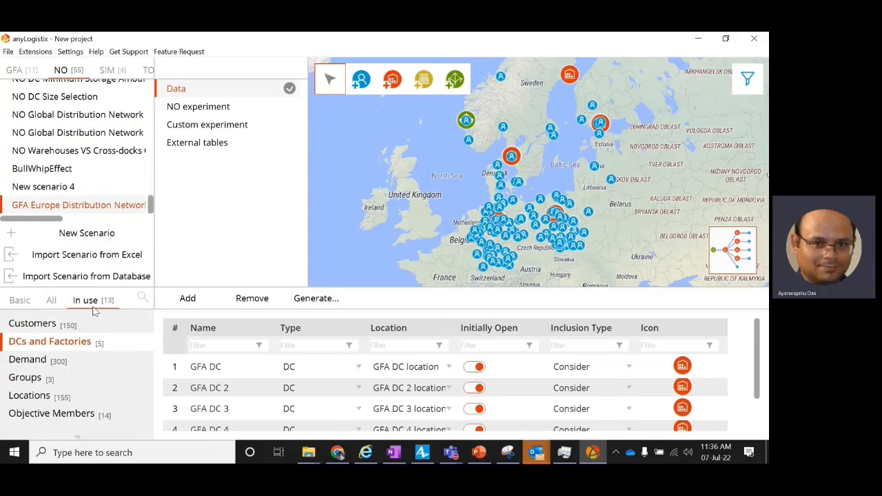
Inspect the exact location of the DC at Helsinki on the NO scenario map
{"action": "scroll", "coordinate": [625, 187], "scroll_direction": "up", "scroll_amount": 6}
{"action": "scroll", "coordinate": [569, 199], "scroll_direction": "up", "scroll_amount": 5}
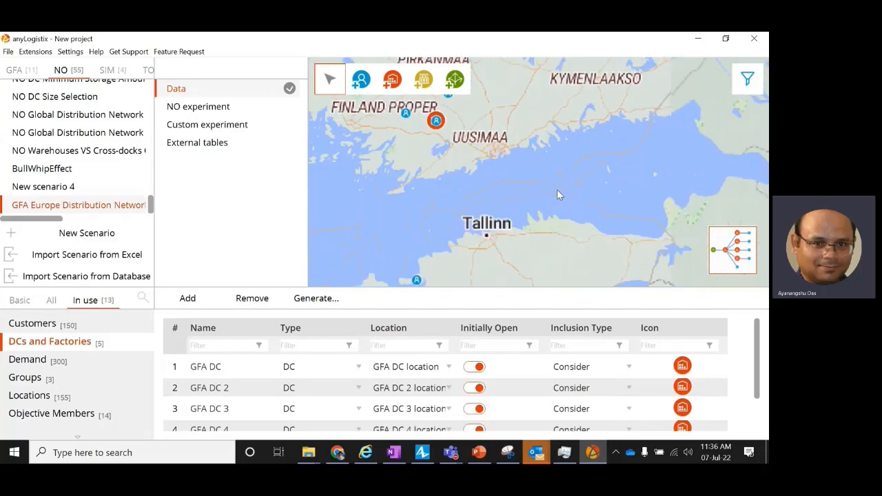
{"action": "scroll", "coordinate": [542, 228], "scroll_direction": "up", "scroll_amount": 2}
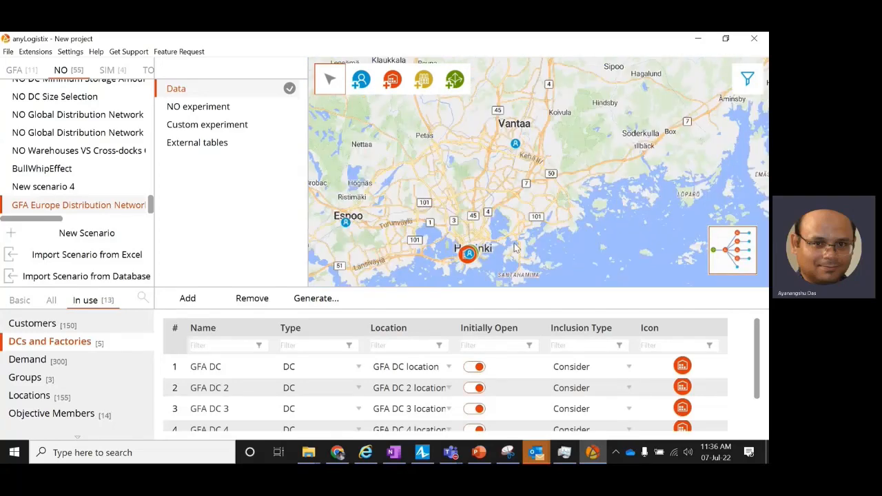
{"action": "scroll", "coordinate": [518, 247], "scroll_direction": "down", "scroll_amount": 8}
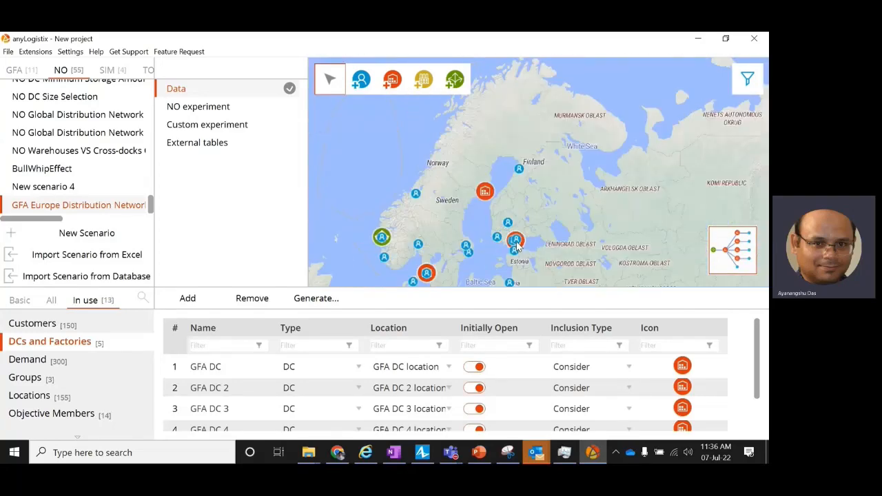
Move GFA DC 3 on the map from the sea between Sweden and Finland onto the Swedish mainland near Umeå
{"action": "scroll", "coordinate": [497, 210], "scroll_direction": "up", "scroll_amount": 1}
{"action": "left_click_drag", "start_coordinate": [498, 209], "coordinate": [586, 275]}
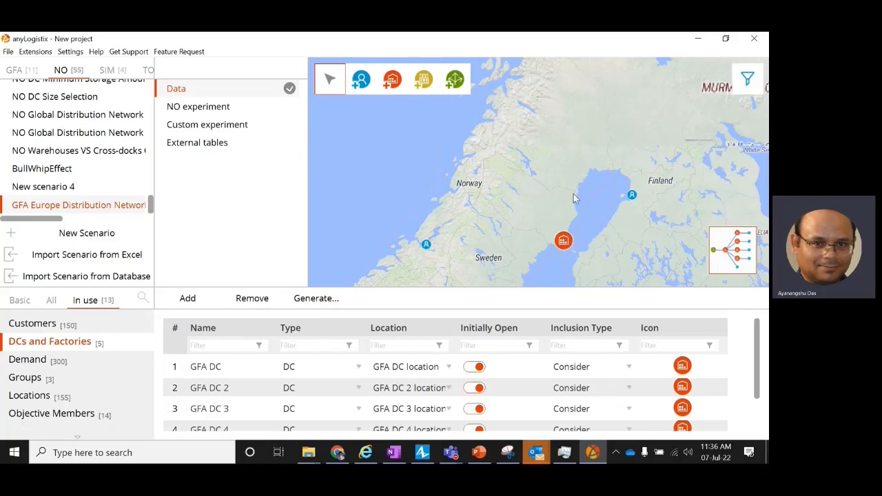
{"action": "scroll", "coordinate": [573, 196], "scroll_direction": "up", "scroll_amount": 1}
{"action": "mouse_move", "coordinate": [559, 282]}
{"action": "left_mouse_down"}
{"action": "mouse_move", "coordinate": [588, 171]}
{"action": "mouse_move", "coordinate": [553, 144]}
{"action": "mouse_move", "coordinate": [541, 147]}
{"action": "mouse_move", "coordinate": [553, 146]}
{"action": "mouse_move", "coordinate": [571, 226]}
{"action": "left_mouse_up"}
{"action": "scroll", "coordinate": [552, 164], "scroll_direction": "up", "scroll_amount": 1}
{"action": "scroll", "coordinate": [567, 218], "scroll_direction": "up", "scroll_amount": 1}
{"action": "scroll", "coordinate": [554, 189], "scroll_direction": "up", "scroll_amount": 3}
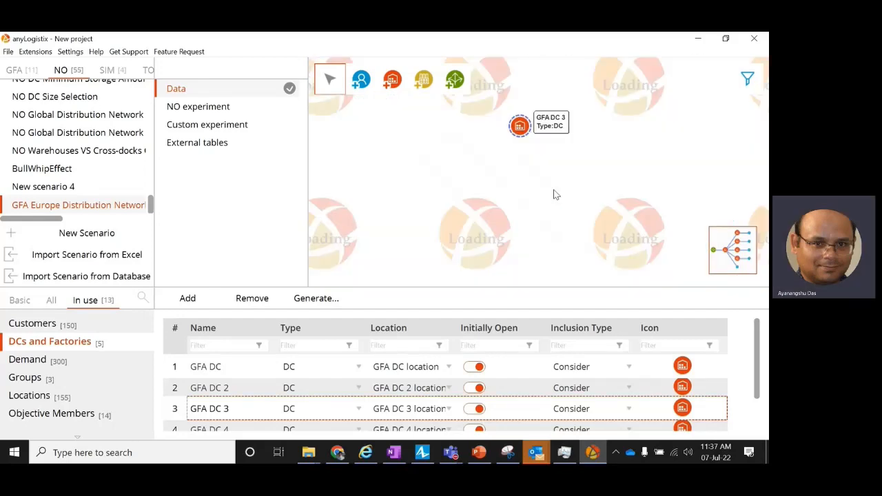
Reposition GFA DC 3 onto the main road west of Umeå and check its place in the overall network
{"action": "left_click_drag", "start_coordinate": [503, 171], "coordinate": [529, 259]}
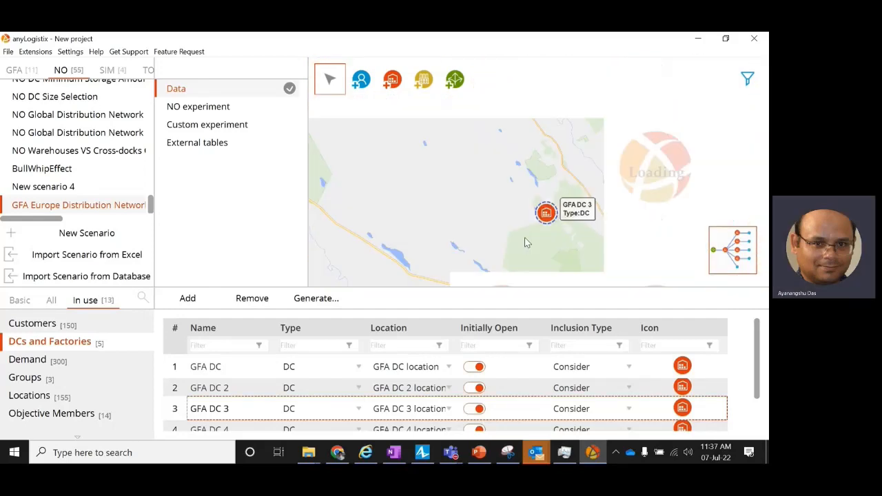
{"action": "mouse_move", "coordinate": [544, 214]}
{"action": "left_mouse_down"}
{"action": "mouse_move", "coordinate": [432, 238]}
{"action": "mouse_move", "coordinate": [353, 215]}
{"action": "left_mouse_up"}
{"action": "left_click_drag", "start_coordinate": [482, 221], "coordinate": [616, 211]}
{"action": "scroll", "coordinate": [598, 217], "scroll_direction": "down", "scroll_amount": 2}
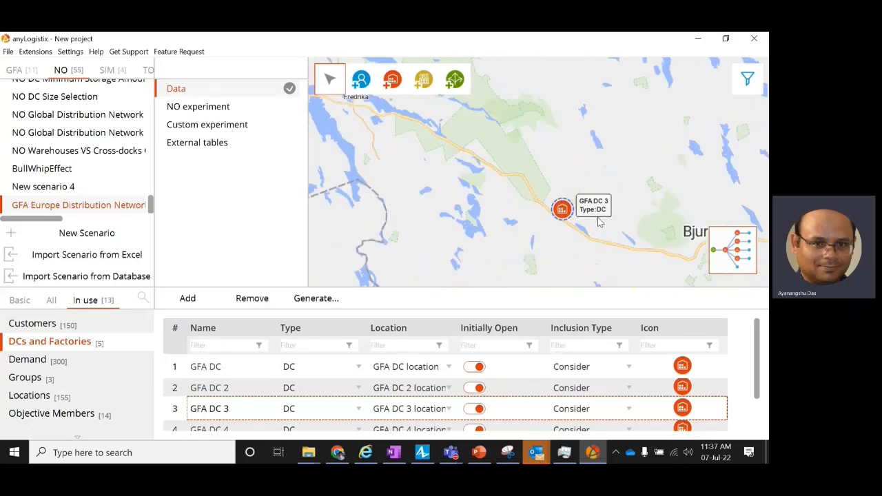
{"action": "scroll", "coordinate": [597, 218], "scroll_direction": "down", "scroll_amount": 1}
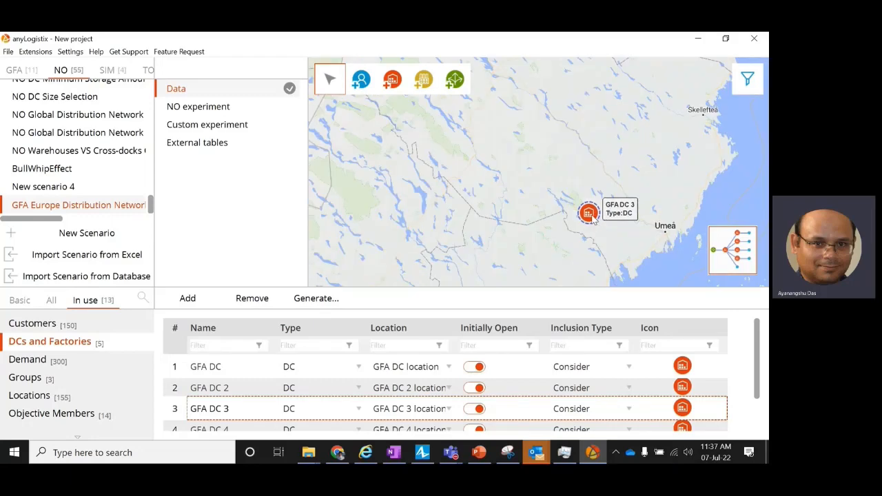
{"action": "scroll", "coordinate": [593, 218], "scroll_direction": "down", "scroll_amount": 2}
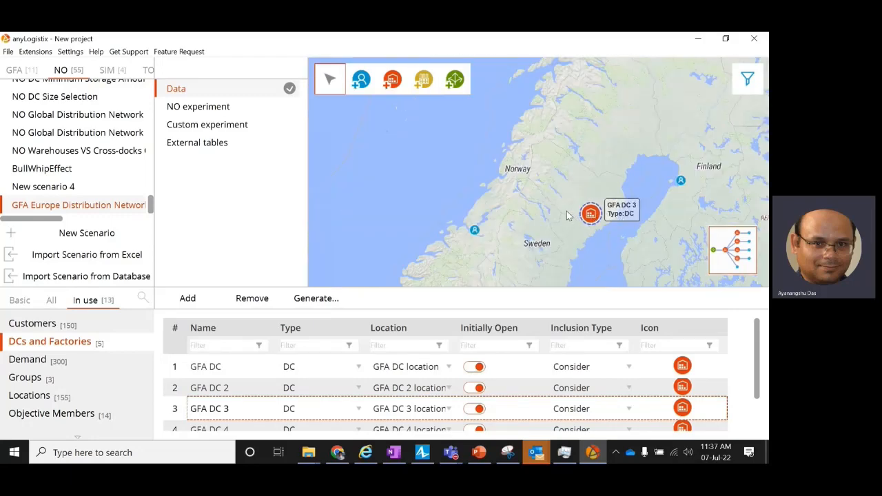
{"action": "scroll", "coordinate": [565, 210], "scroll_direction": "down", "scroll_amount": 1}
{"action": "left_click_drag", "start_coordinate": [542, 231], "coordinate": [480, 147]}
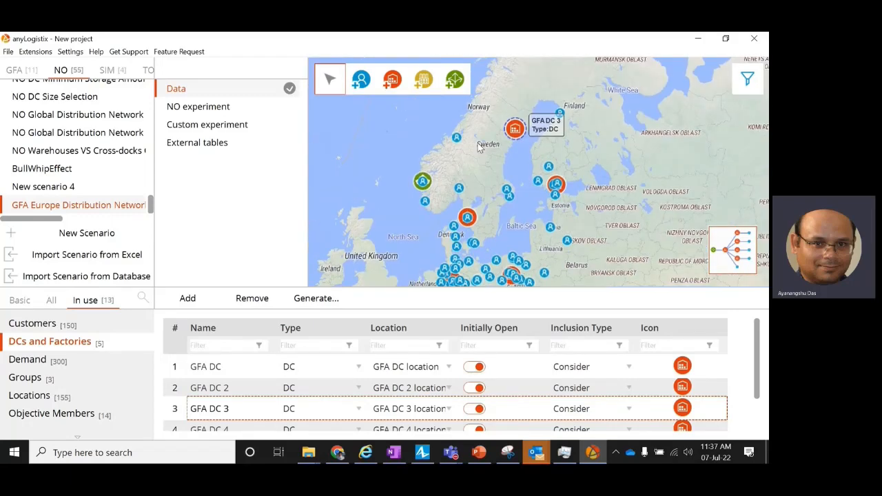